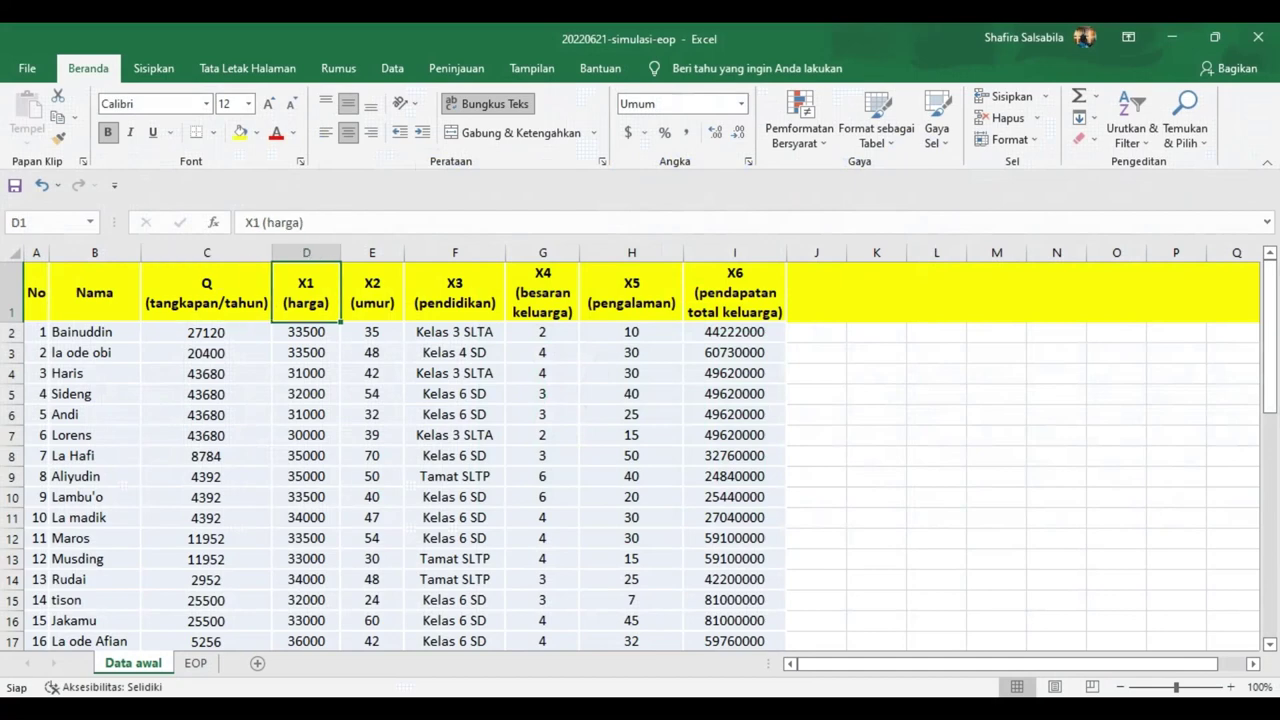
Step: Review the X3 to X6 variable headers and the education entries in column F of the Data awal sheet
left_click(404, 302)
left_click(408, 302)
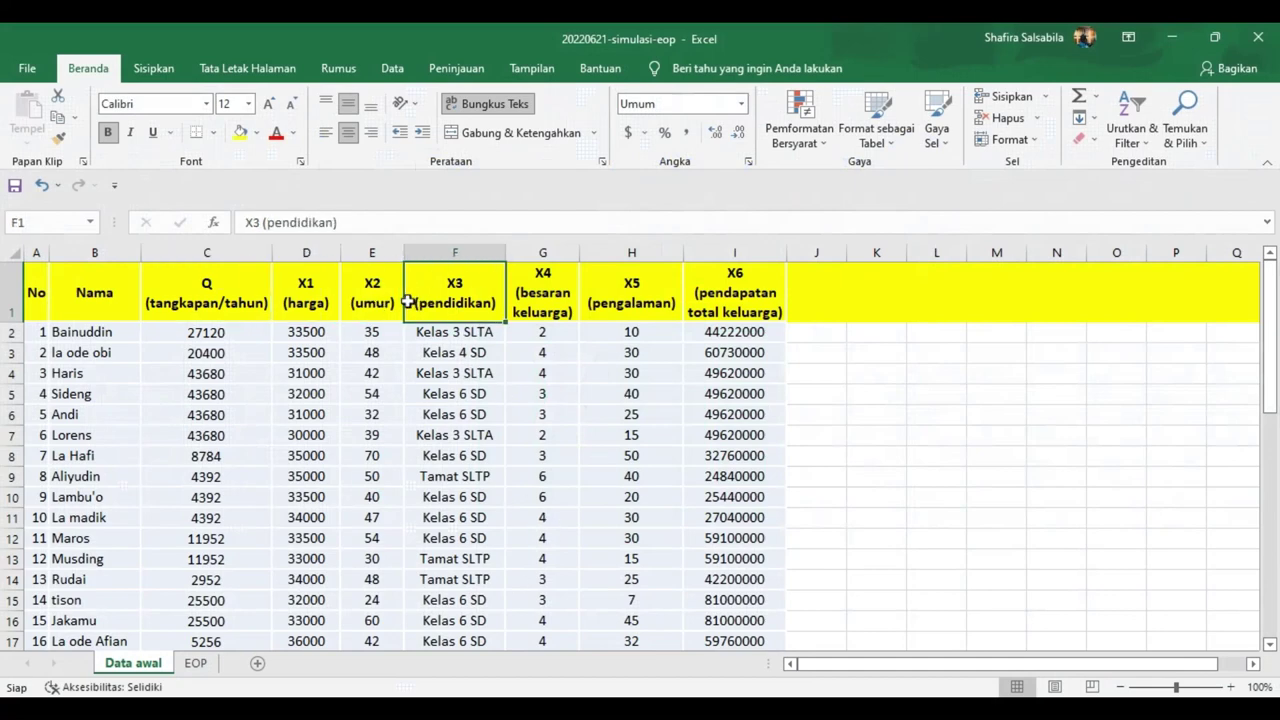
key("Right")
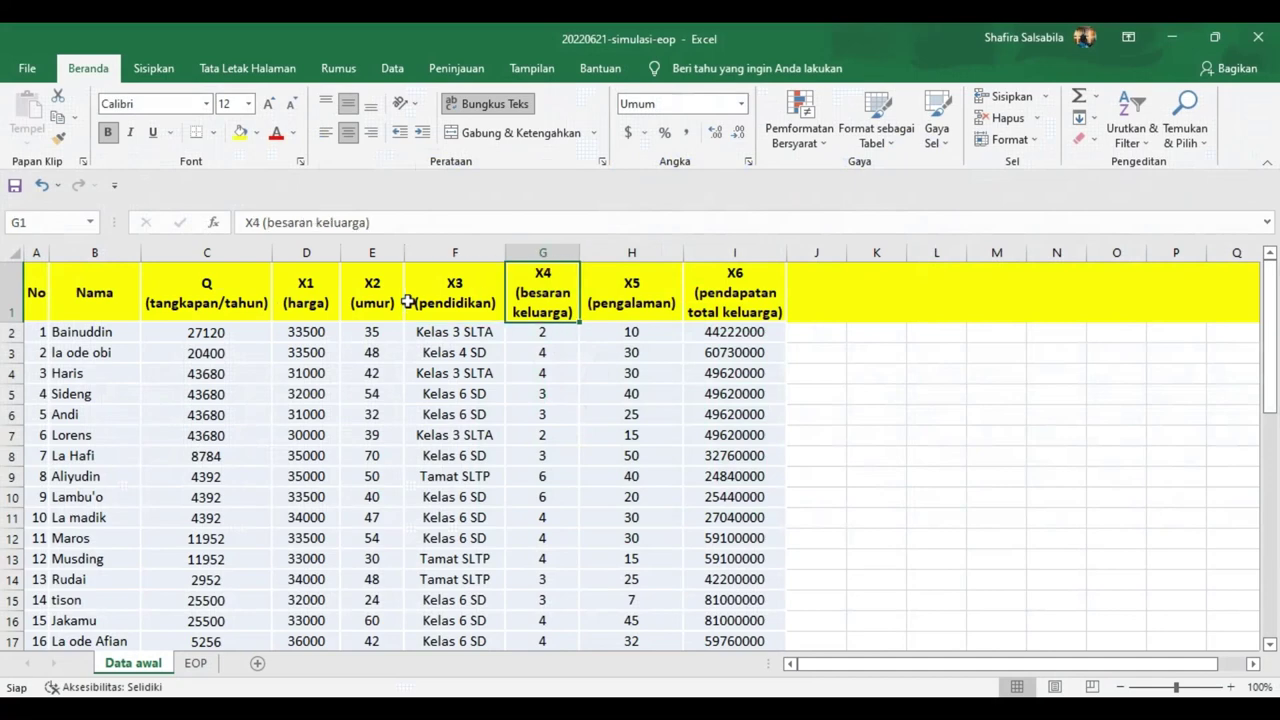
key("Right")
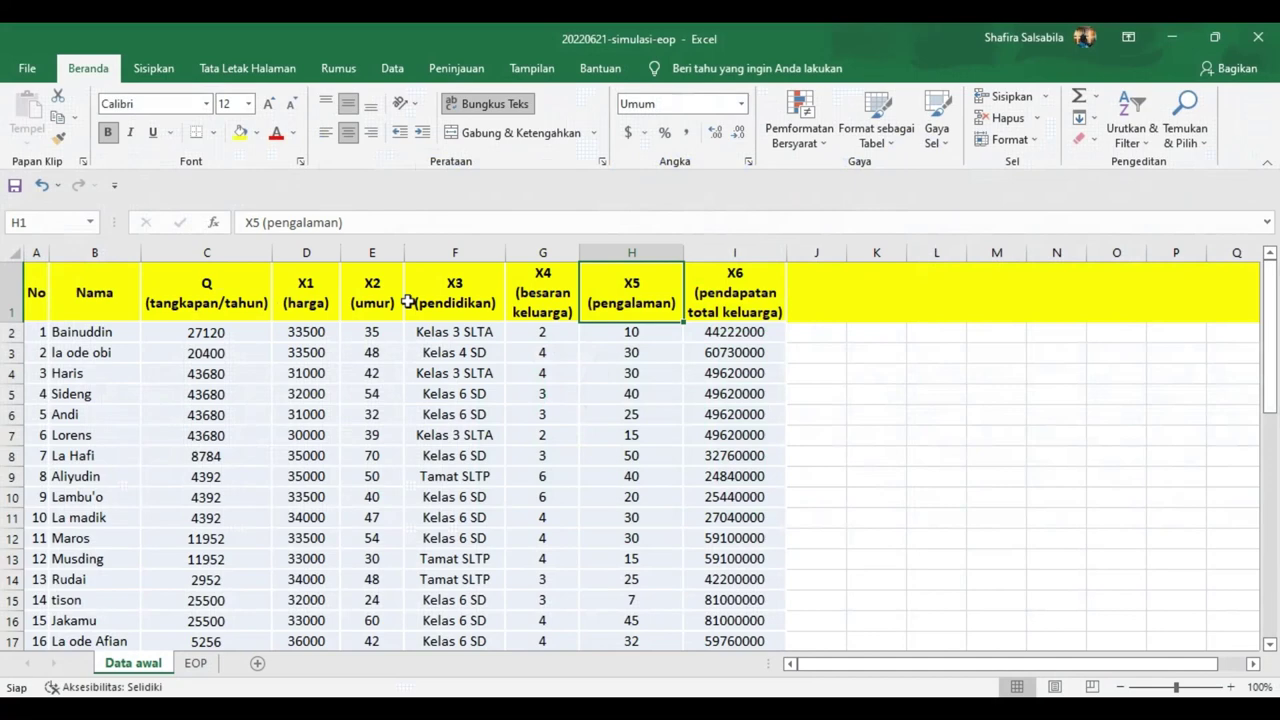
key("Right")
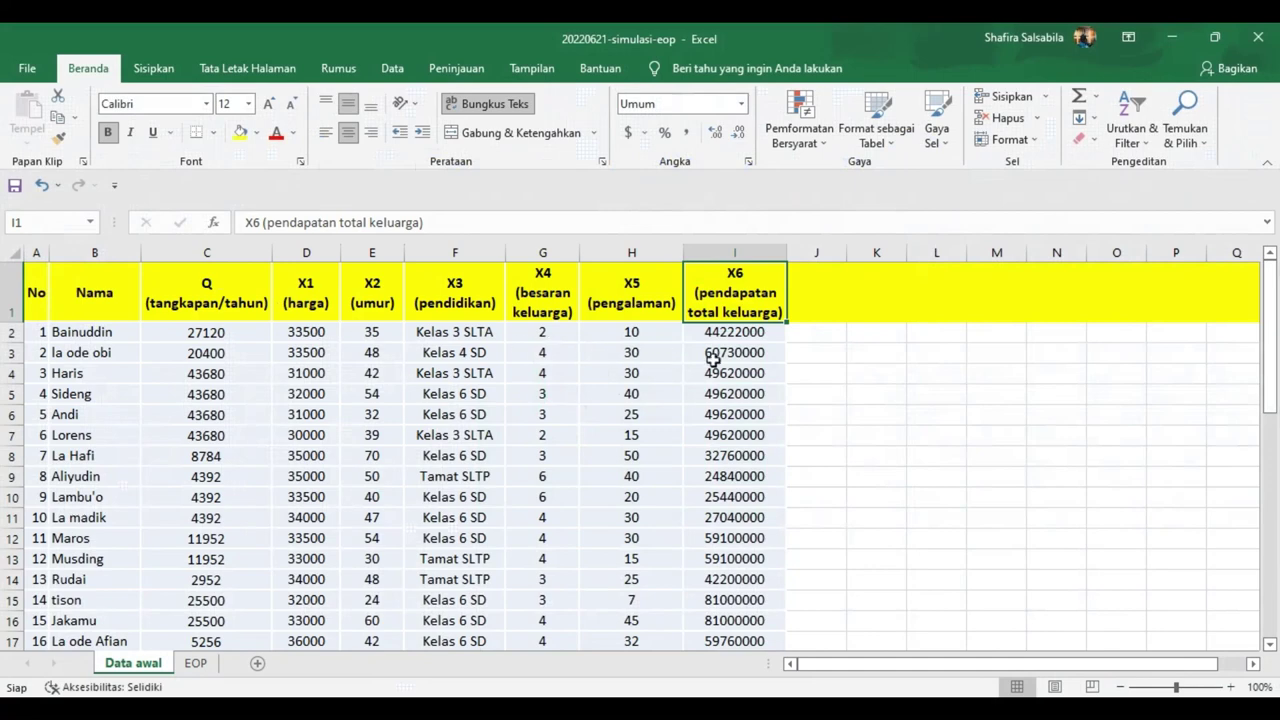
left_click(492, 335)
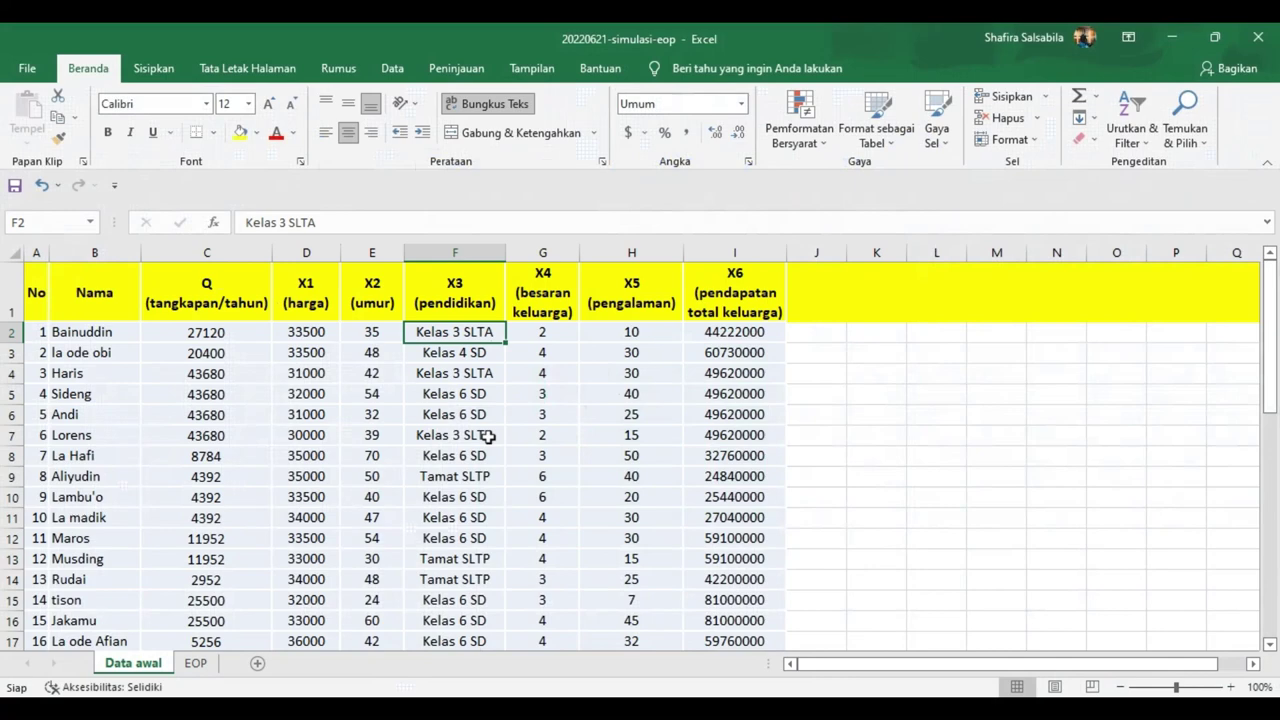
left_click(462, 481)
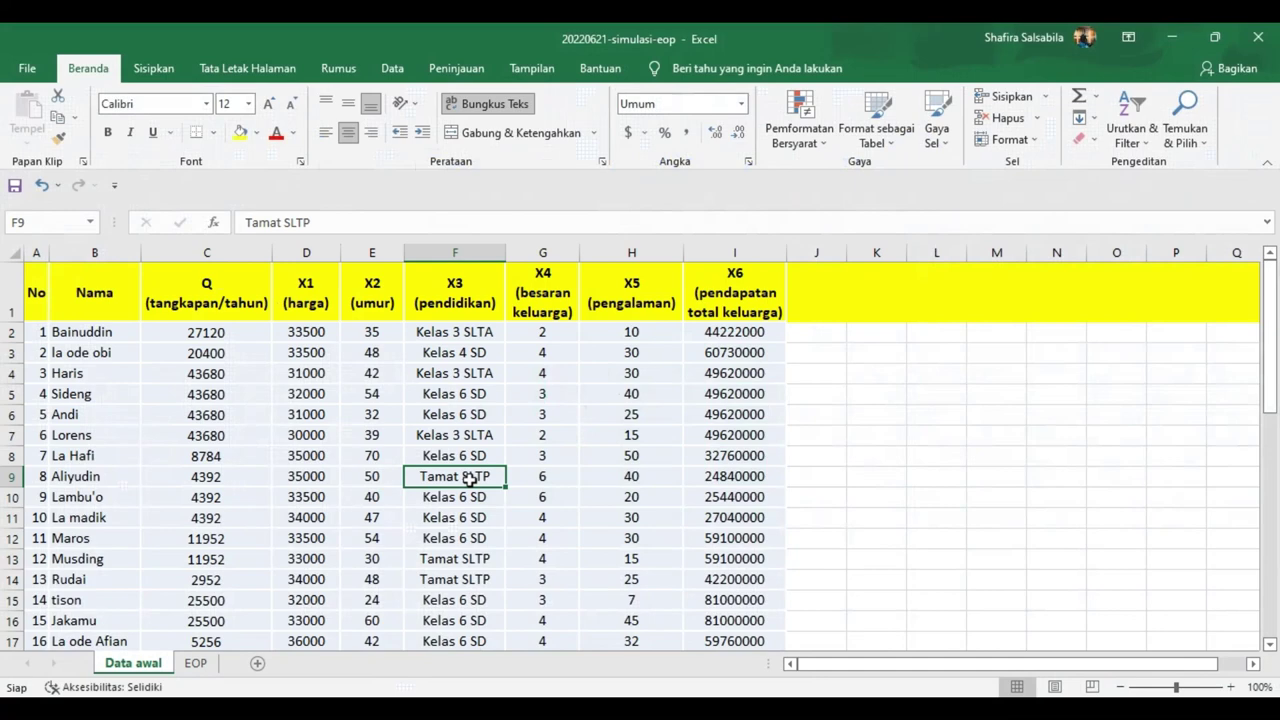
left_click(458, 458)
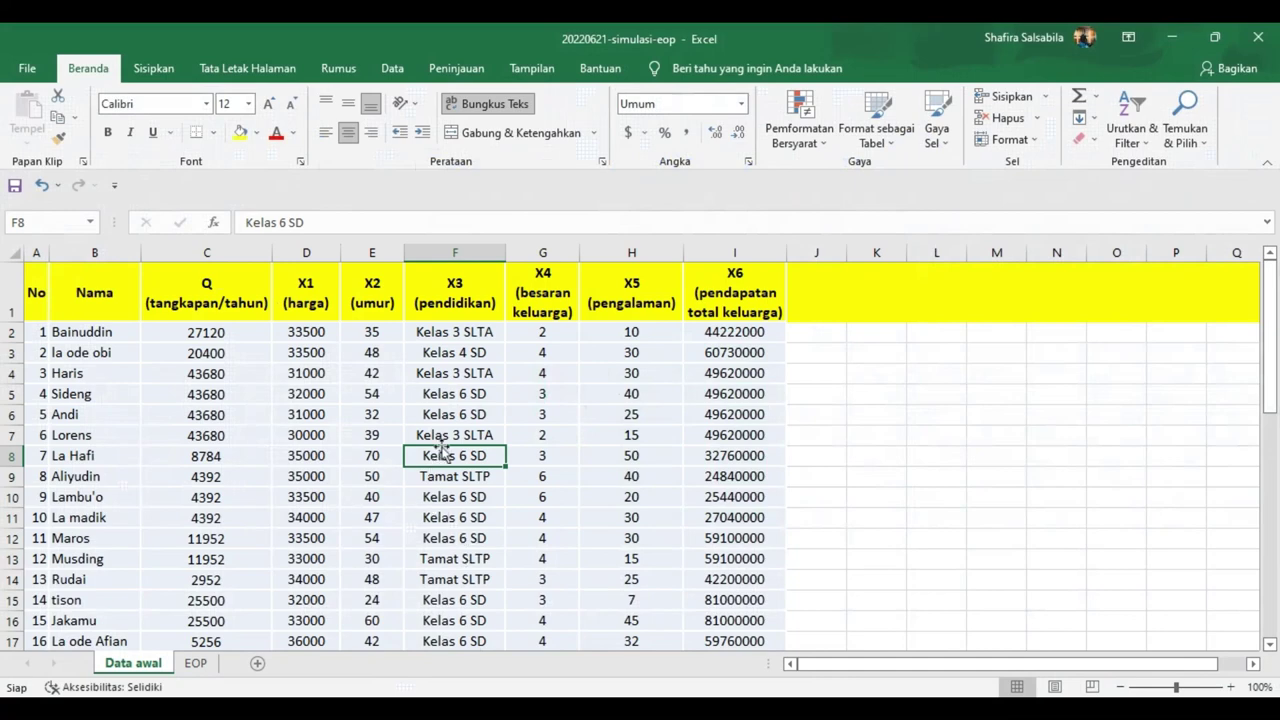
Step: Switch to the EOP sheet and examine the numeric education values in column F and the Rerata row
left_click(196, 663)
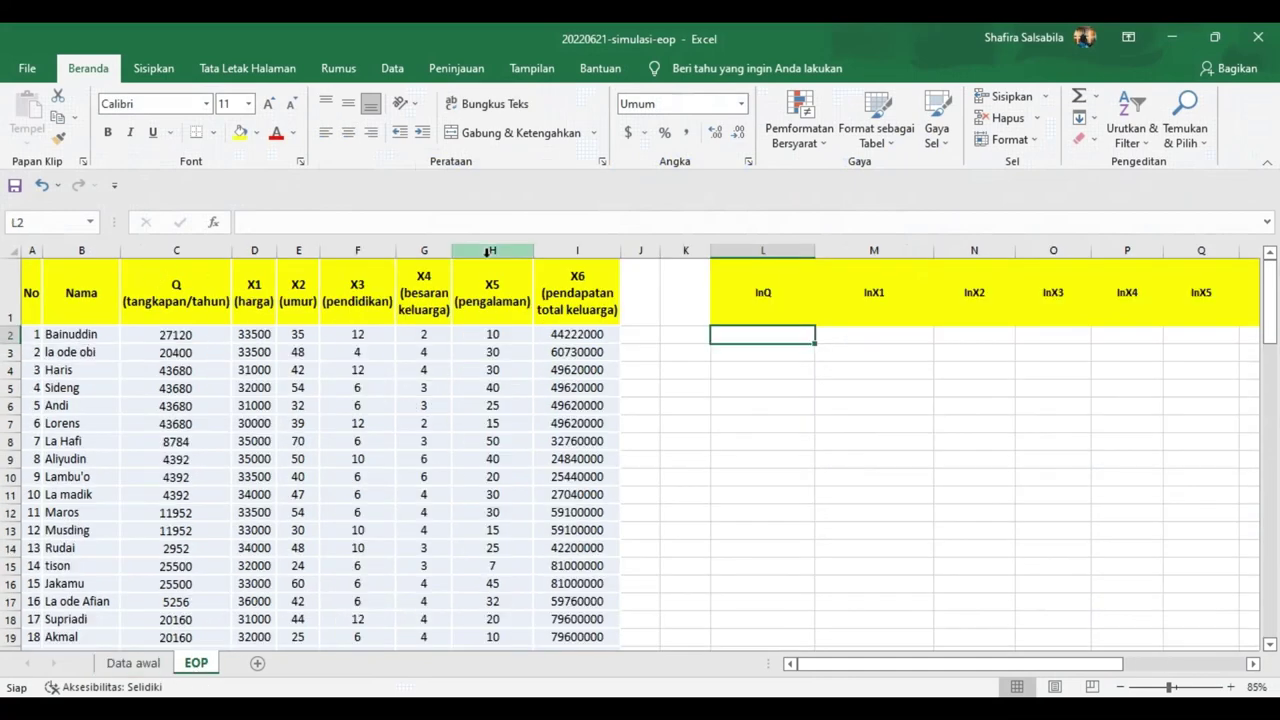
left_click(370, 334)
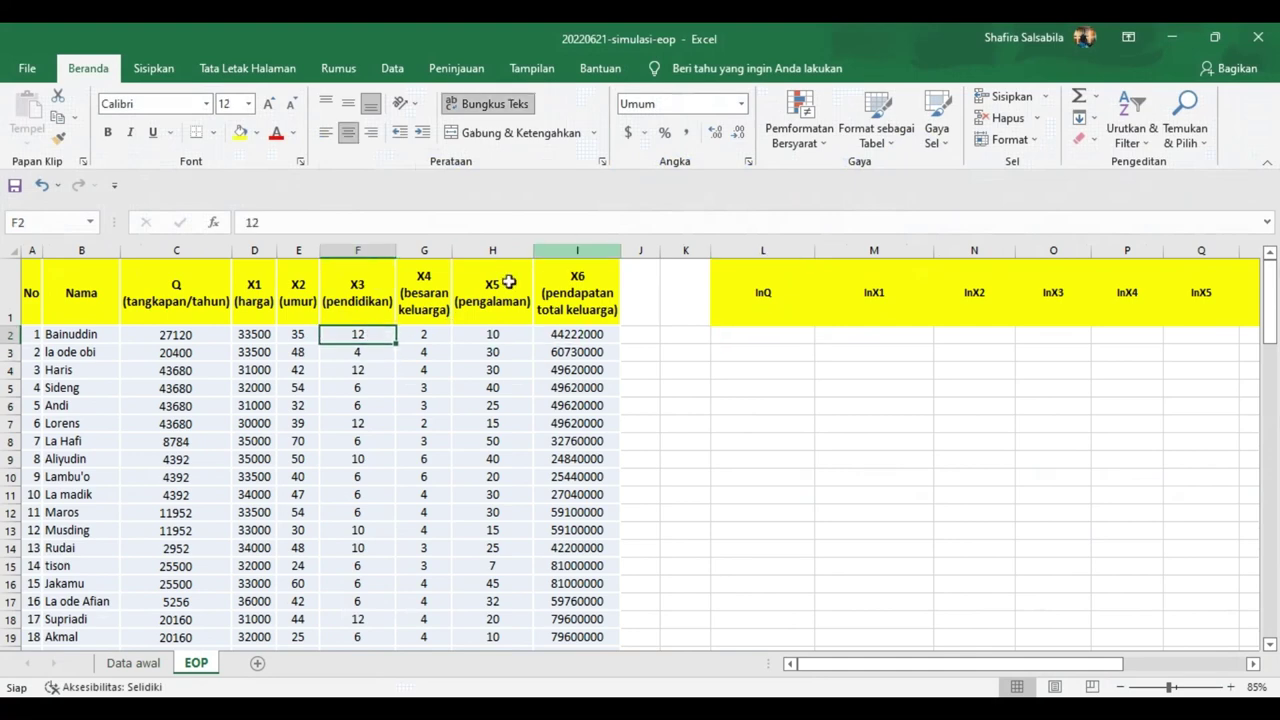
scroll(312, 406, "down", 5)
scroll(312, 406, "down", 7)
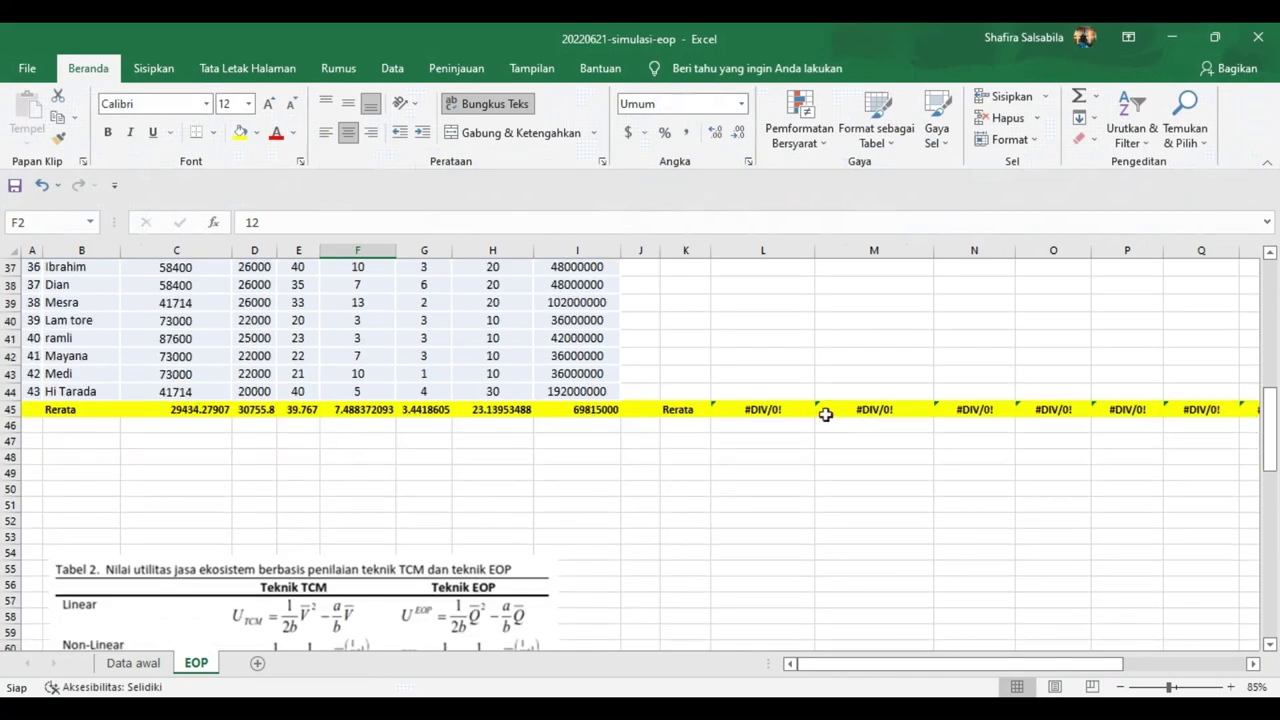
scroll(826, 411, "up", 12)
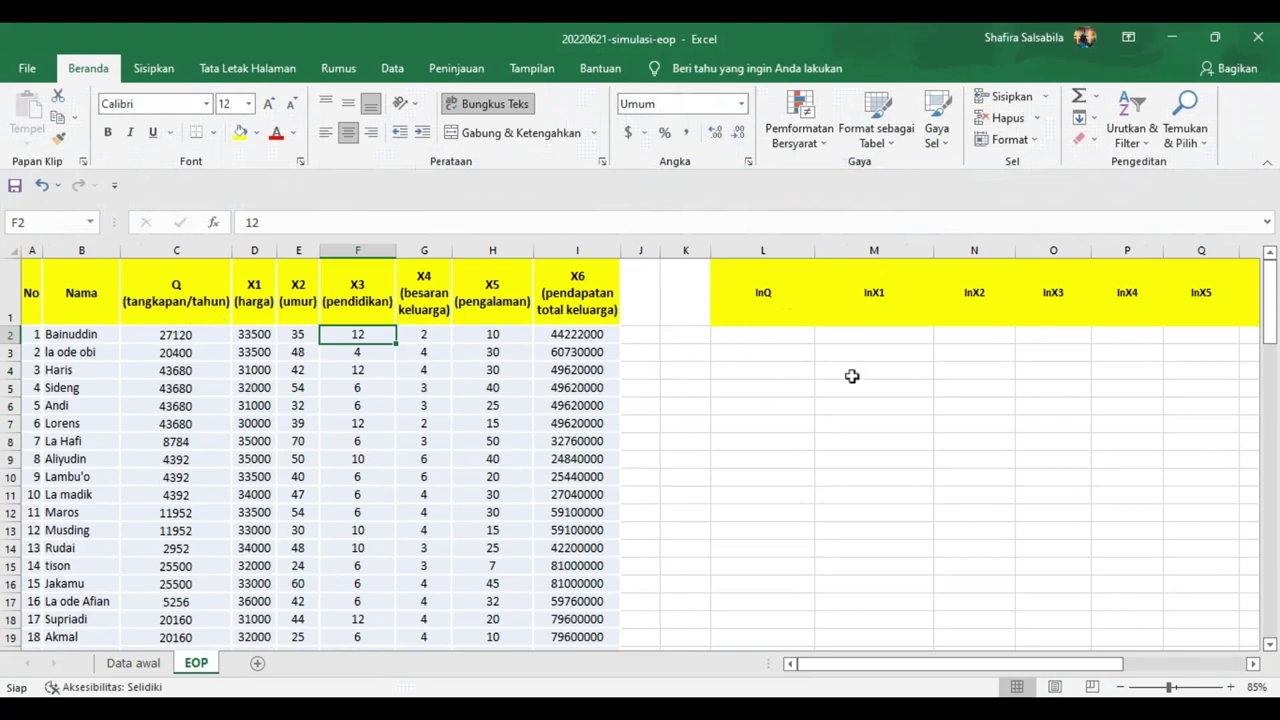
Step: Enter the formula =LN(C2) in cell L2 to take the natural log of the first catch quantity
left_click(775, 338)
type("=")
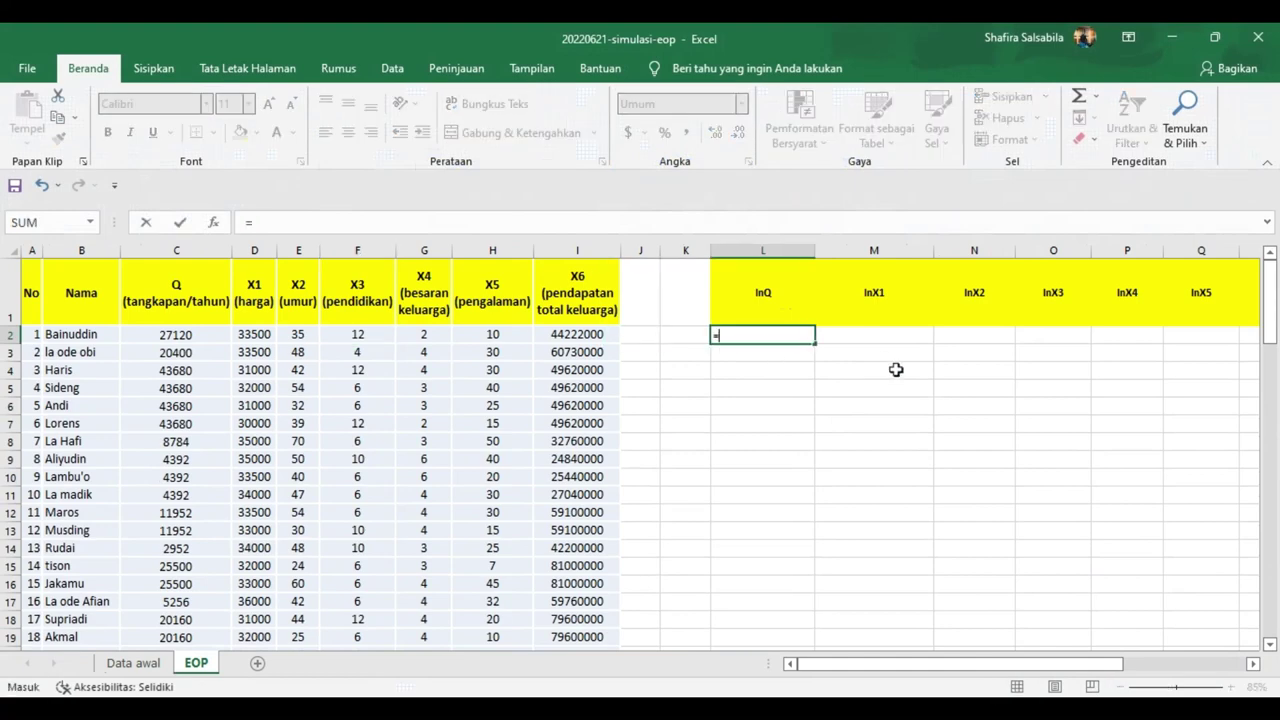
type("ln(")
left_click(174, 338)
type(")")
key("Return")
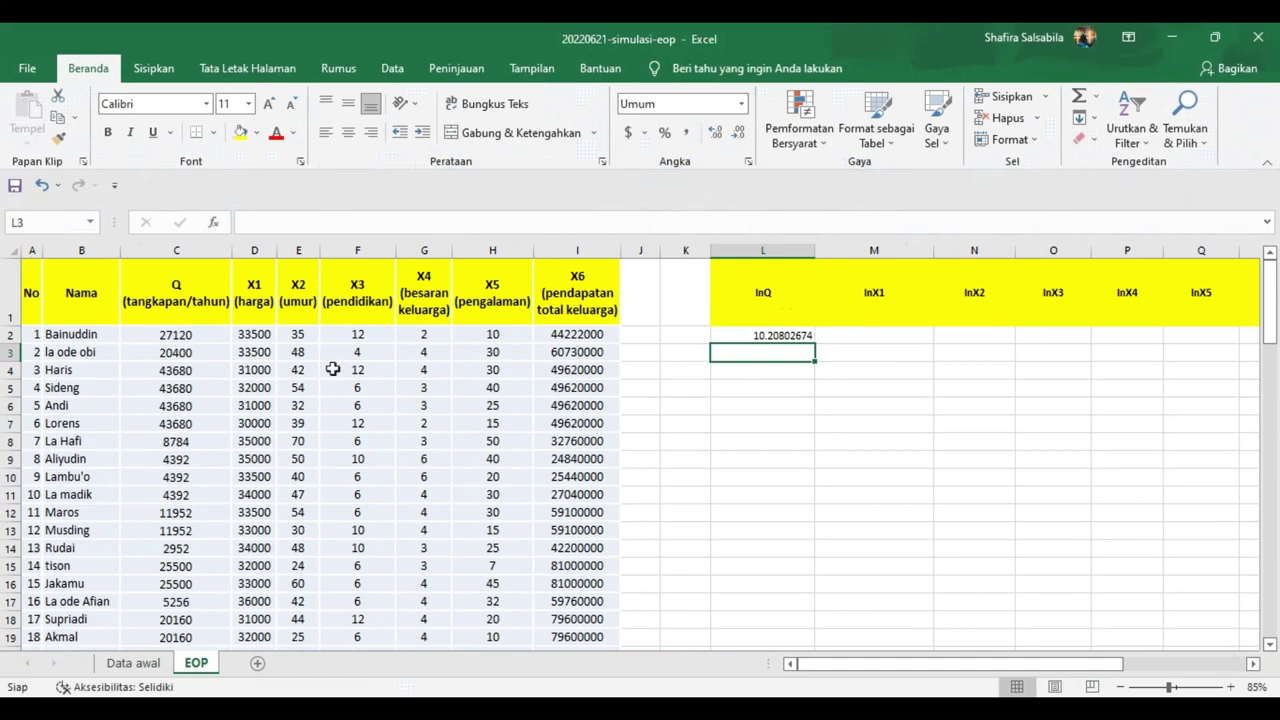
Step: Fill the LN formula from L2 across to the lnX6 column and down to row 44, covering L2:R44
left_click(764, 338)
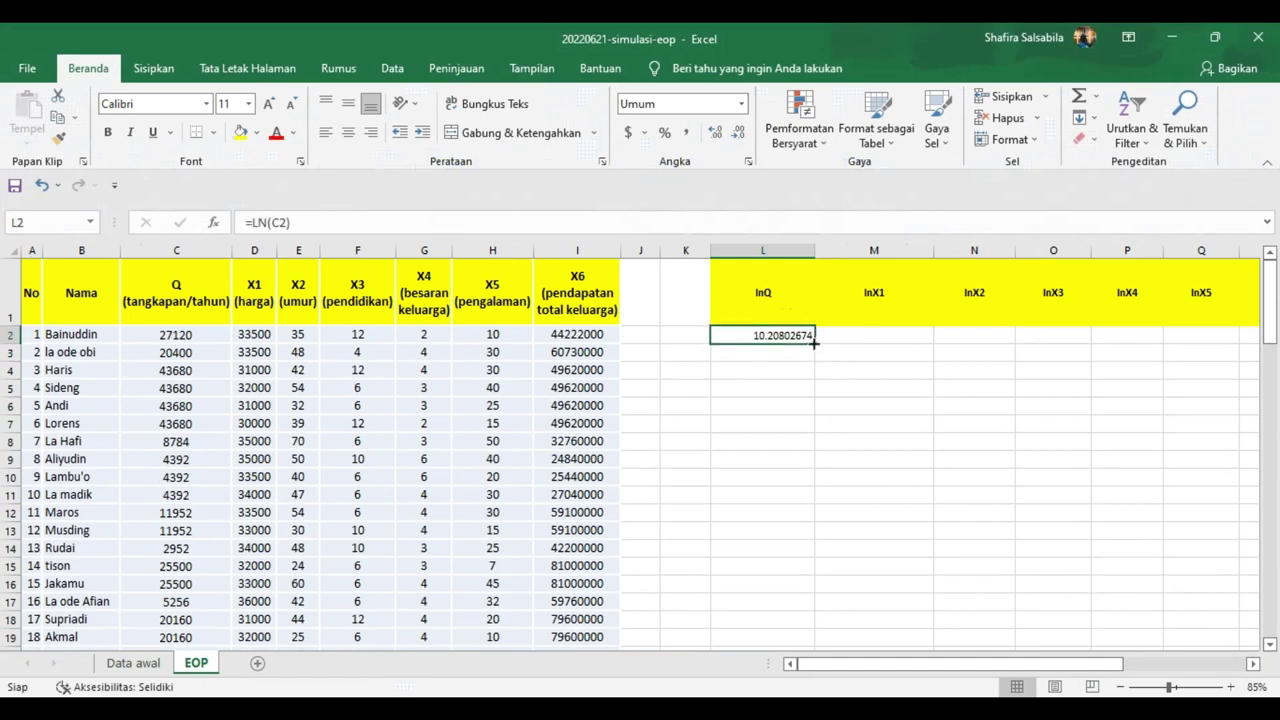
left_click_drag(814, 342, 1095, 366)
scroll(614, 381, "up", 6)
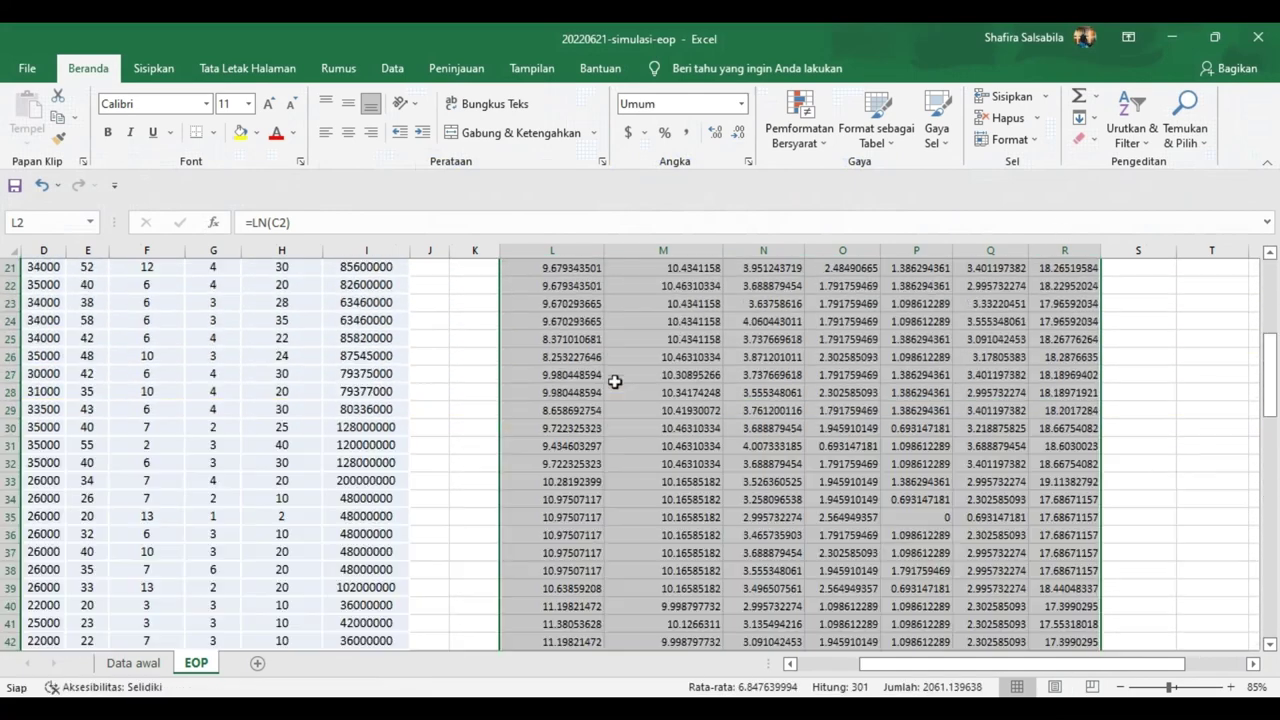
scroll(614, 381, "up", 7)
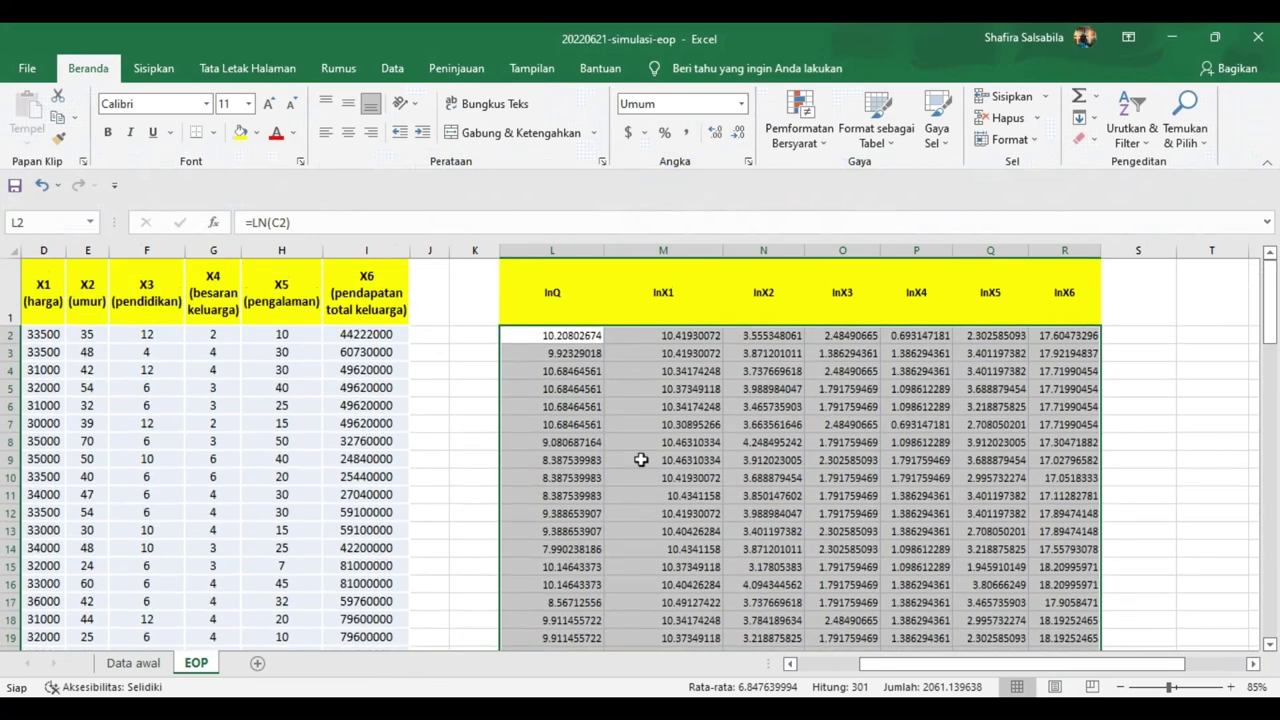
left_click(641, 459)
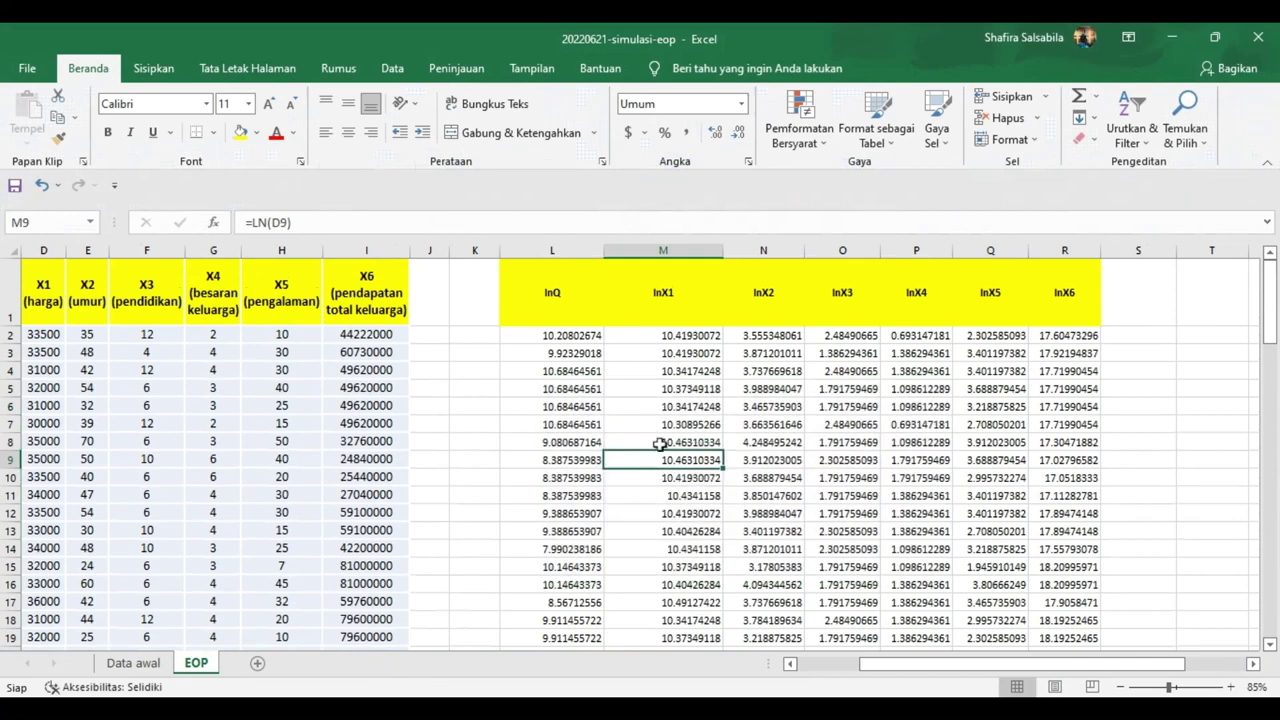
scroll(614, 460, "down", 10)
scroll(614, 460, "up", 4)
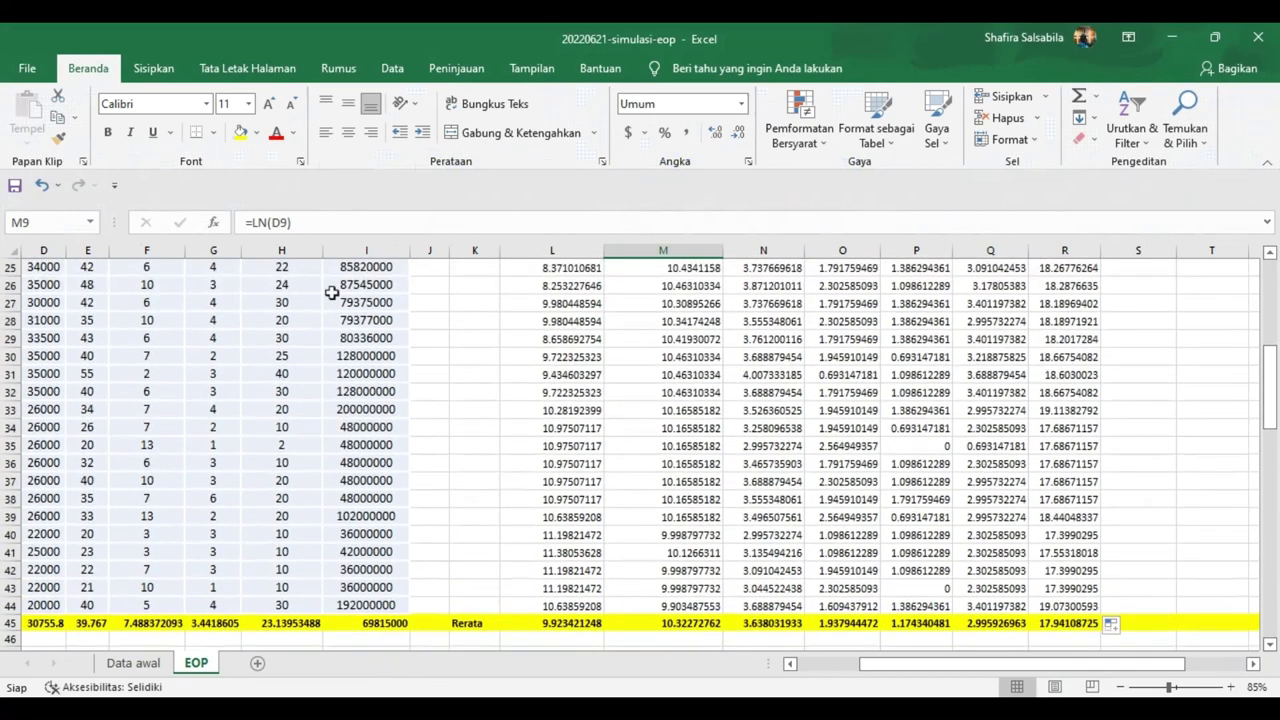
Step: Start a Data Analysis regression with the lnQ data from L2 down as the Y range and M2:R44 as the X range
left_click(389, 70)
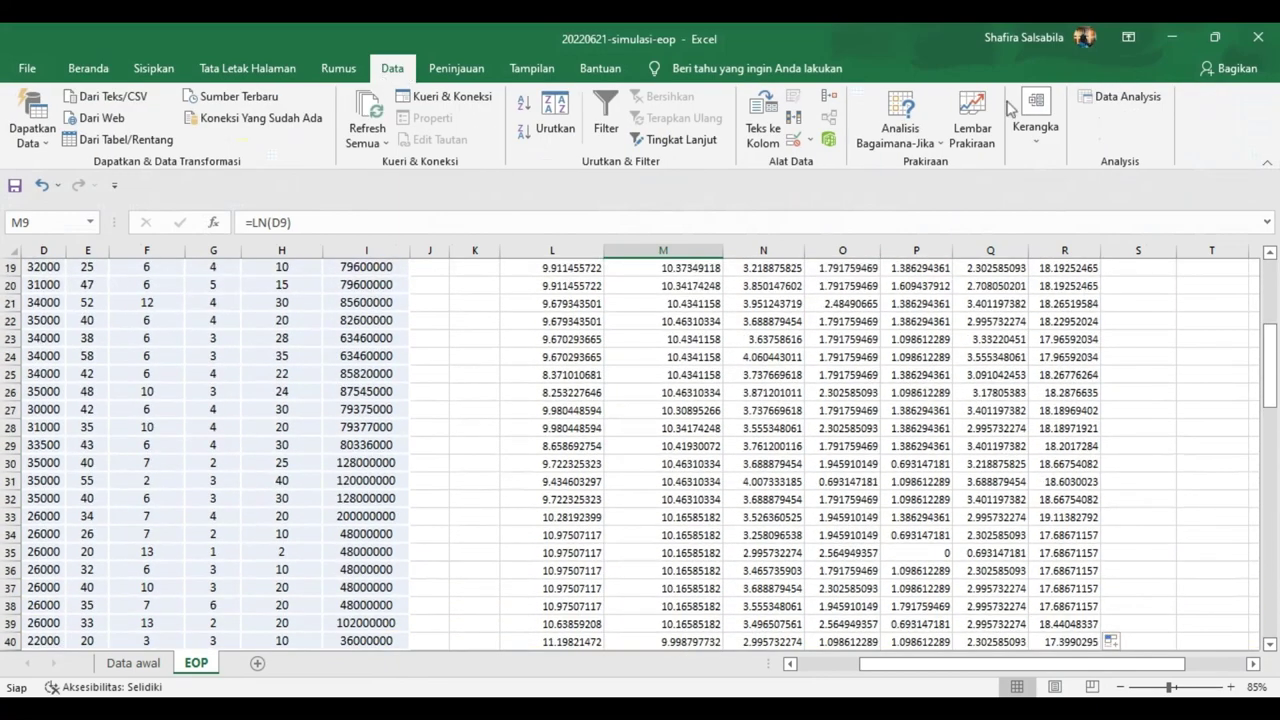
left_click(1136, 105)
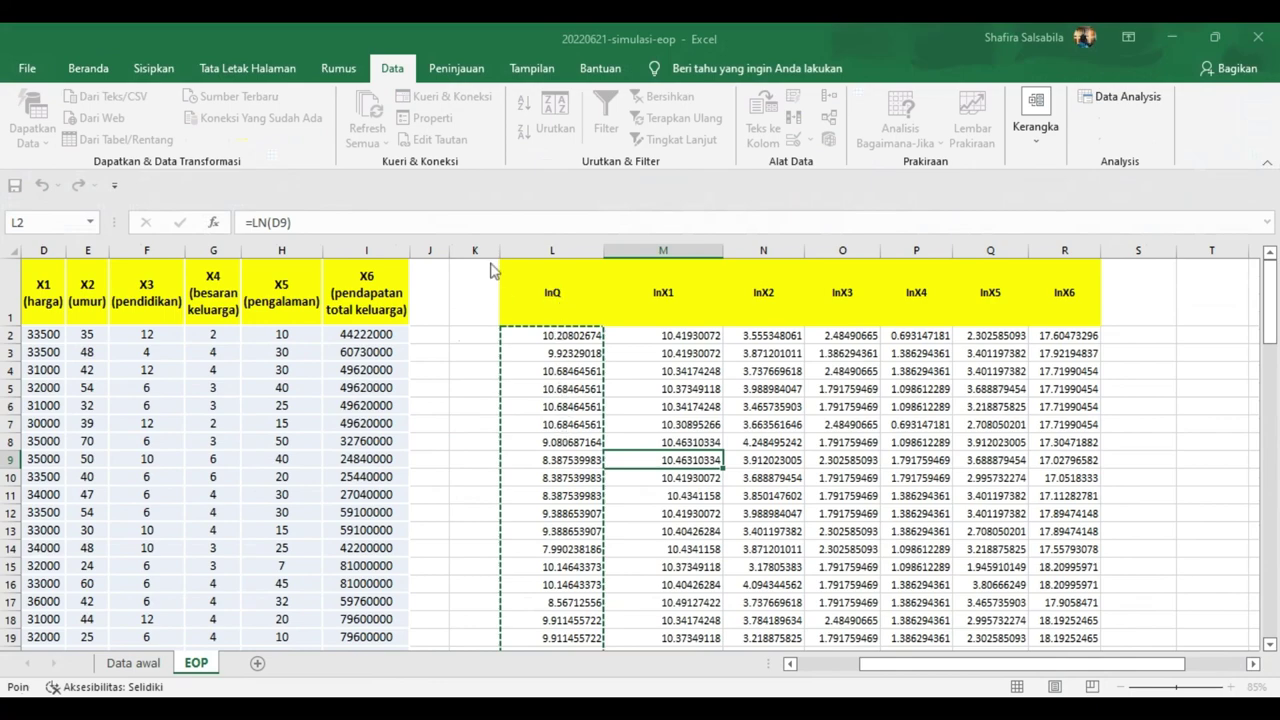
key("BackSpace")
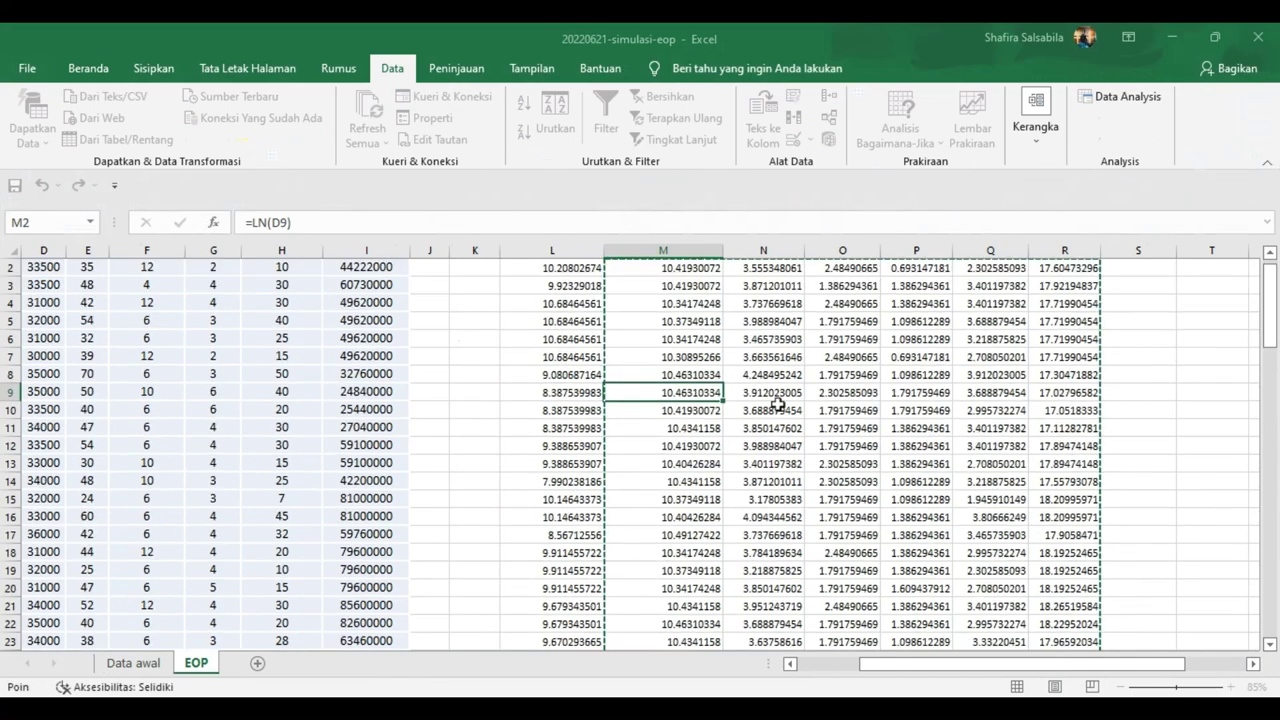
left_click(670, 335)
key("ctrl+shift+Right")
key("ctrl+shift+Down")
scroll(1044, 412, "down", 9)
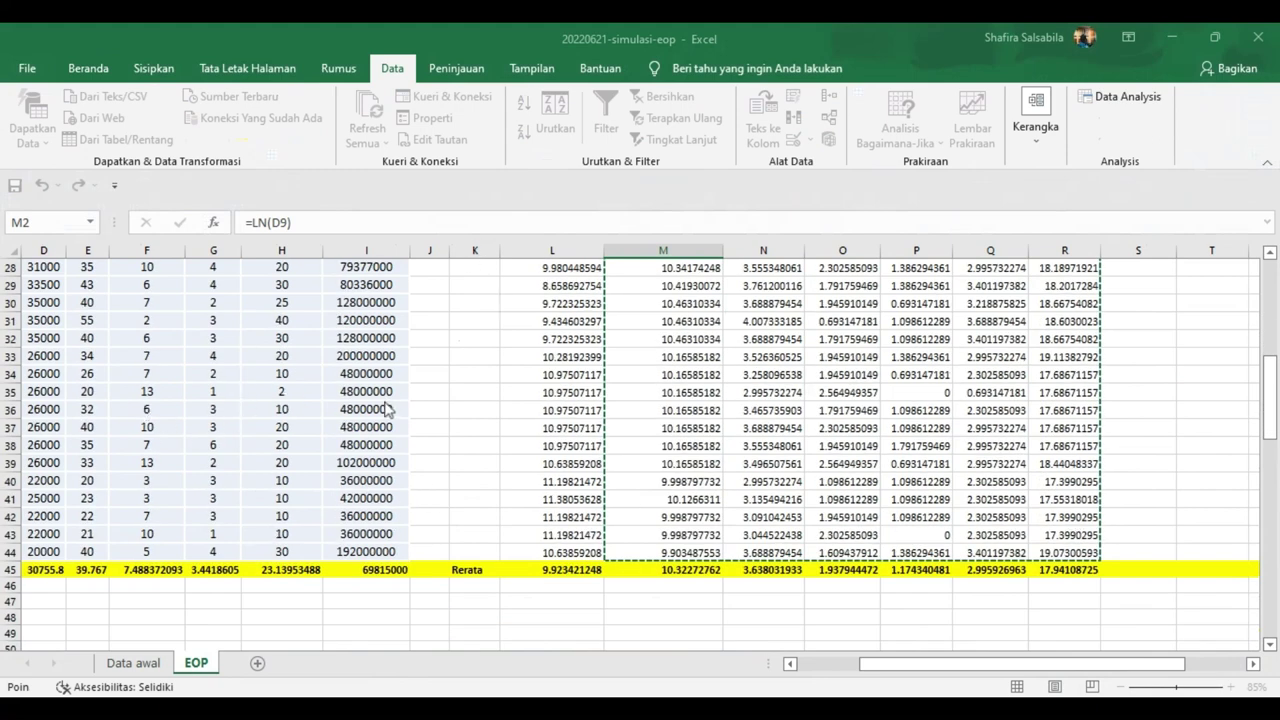
Step: Set the regression's output range to cell K49 and run the analysis
key("BackSpace")
scroll(600, 440, "down", 6)
scroll(540, 415, "up", 2)
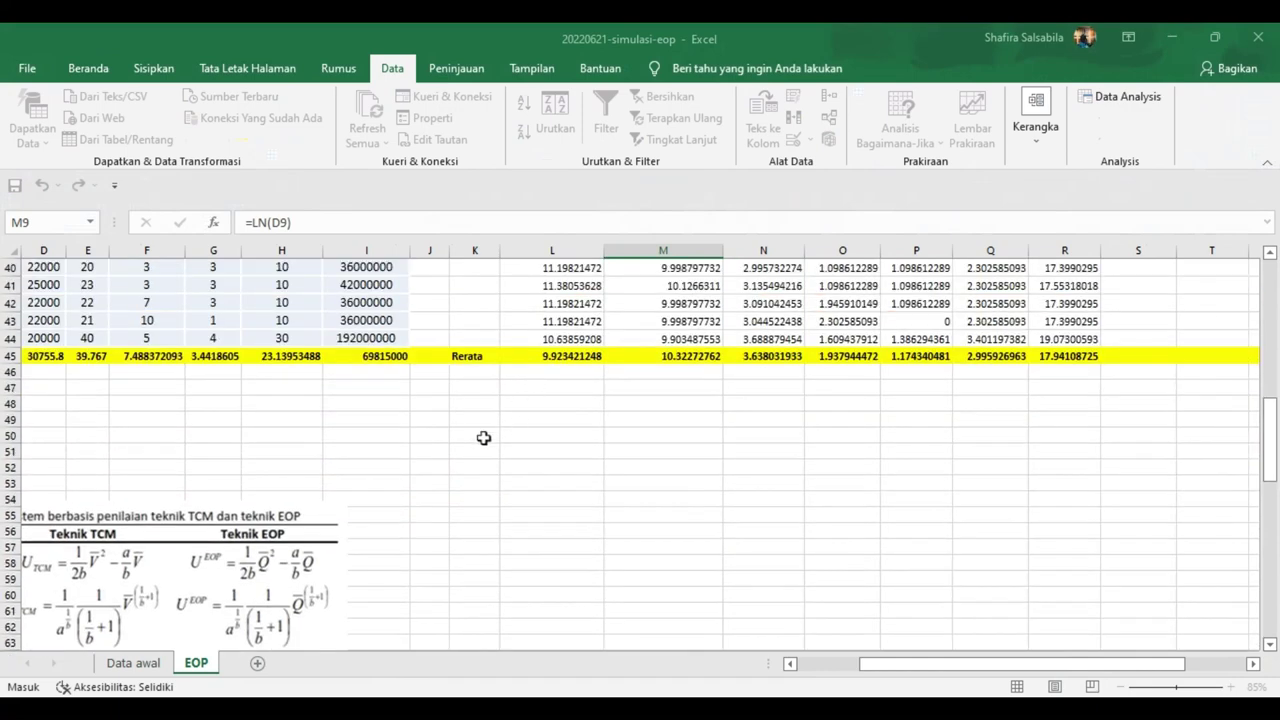
left_click(484, 417)
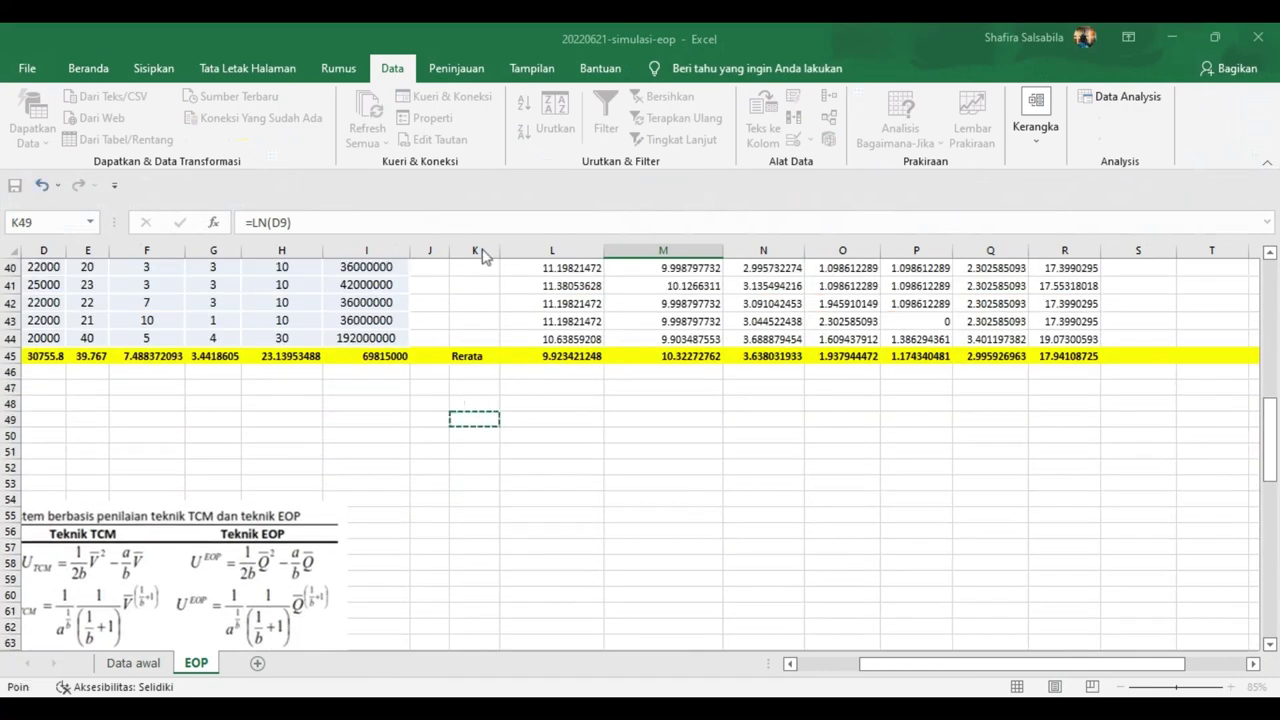
key("Return")
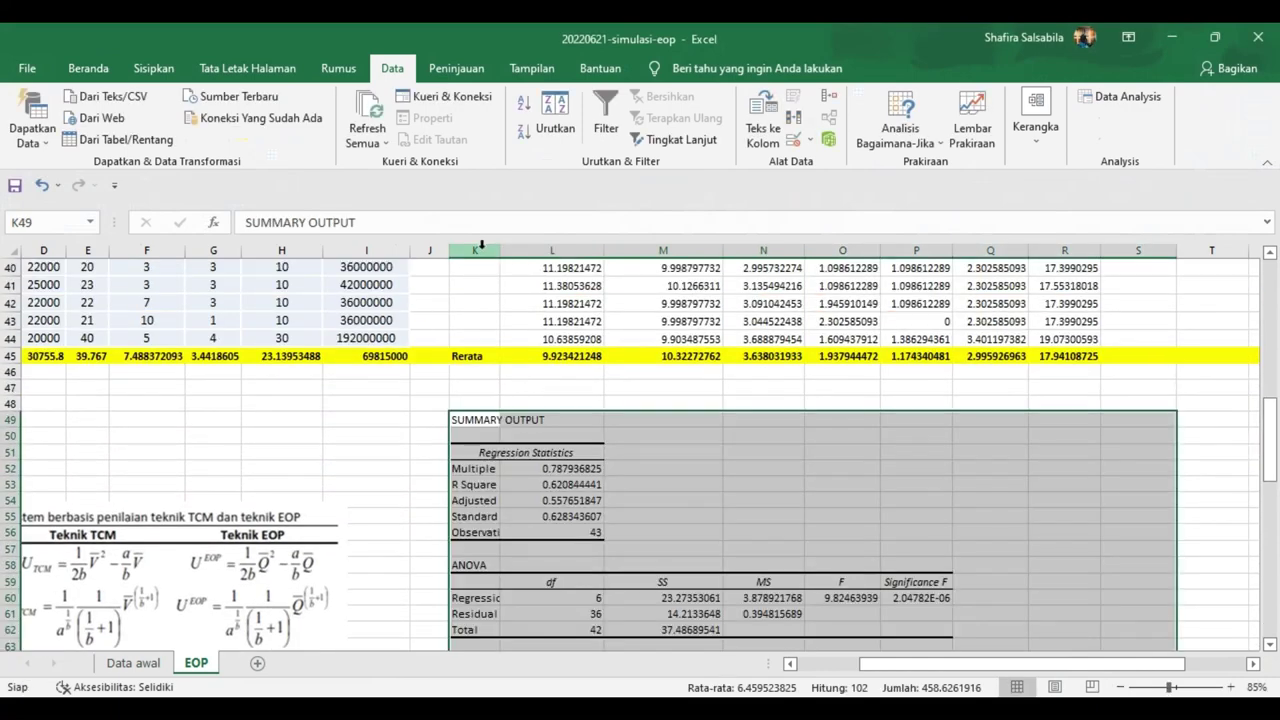
Step: Examine the regression summary, ANOVA table and the coefficients of the X variables in the output
scroll(575, 595, "down", 6)
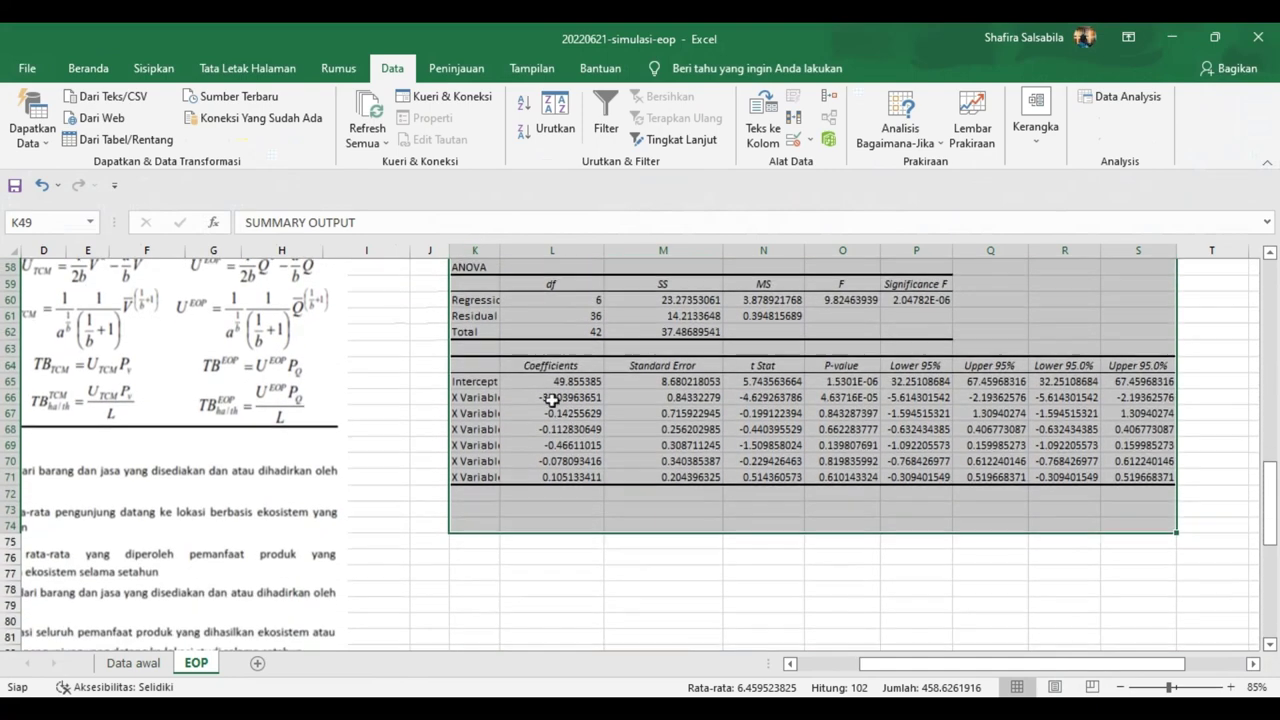
left_click(478, 397)
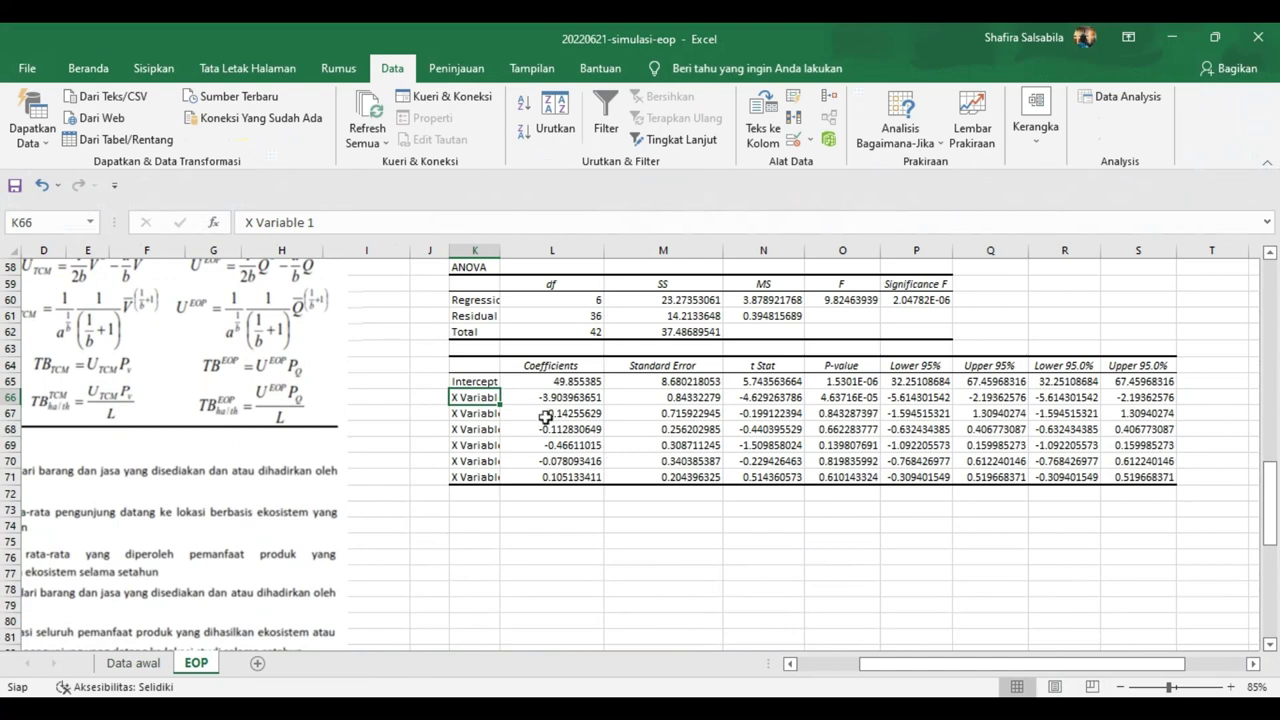
left_click(494, 477)
left_click(518, 446)
left_click(468, 494)
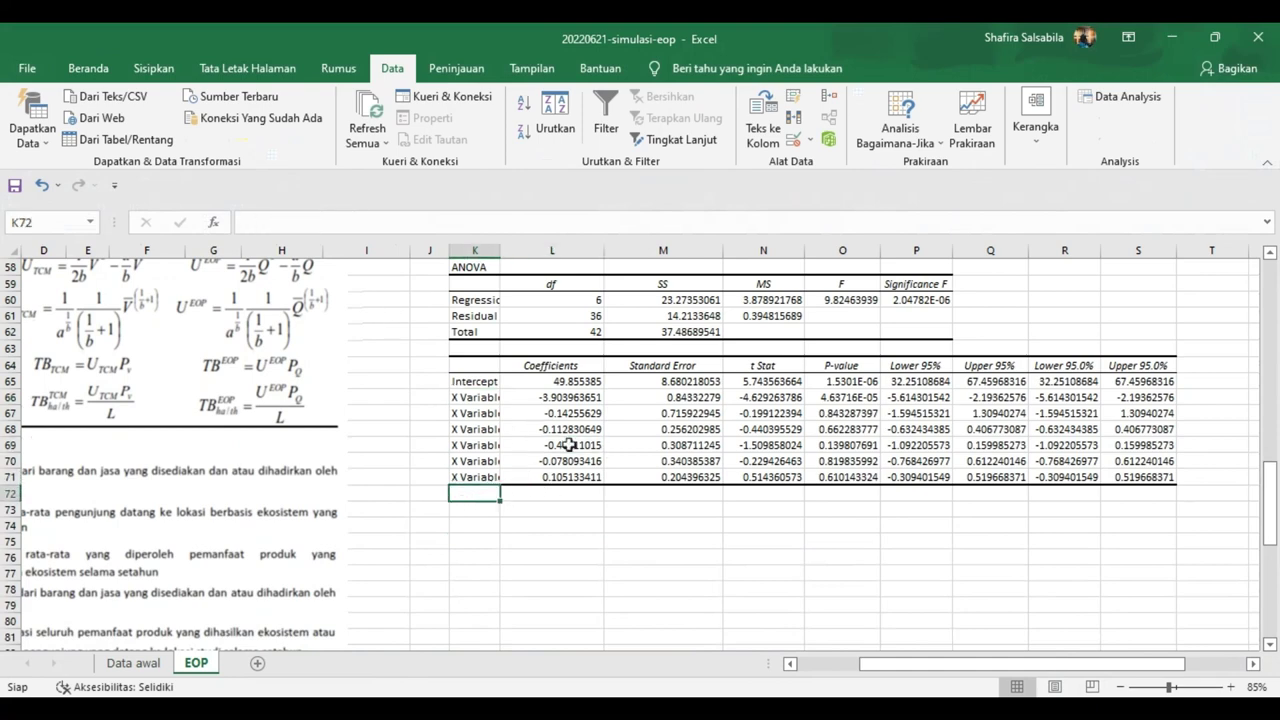
scroll(660, 440, "up", 3)
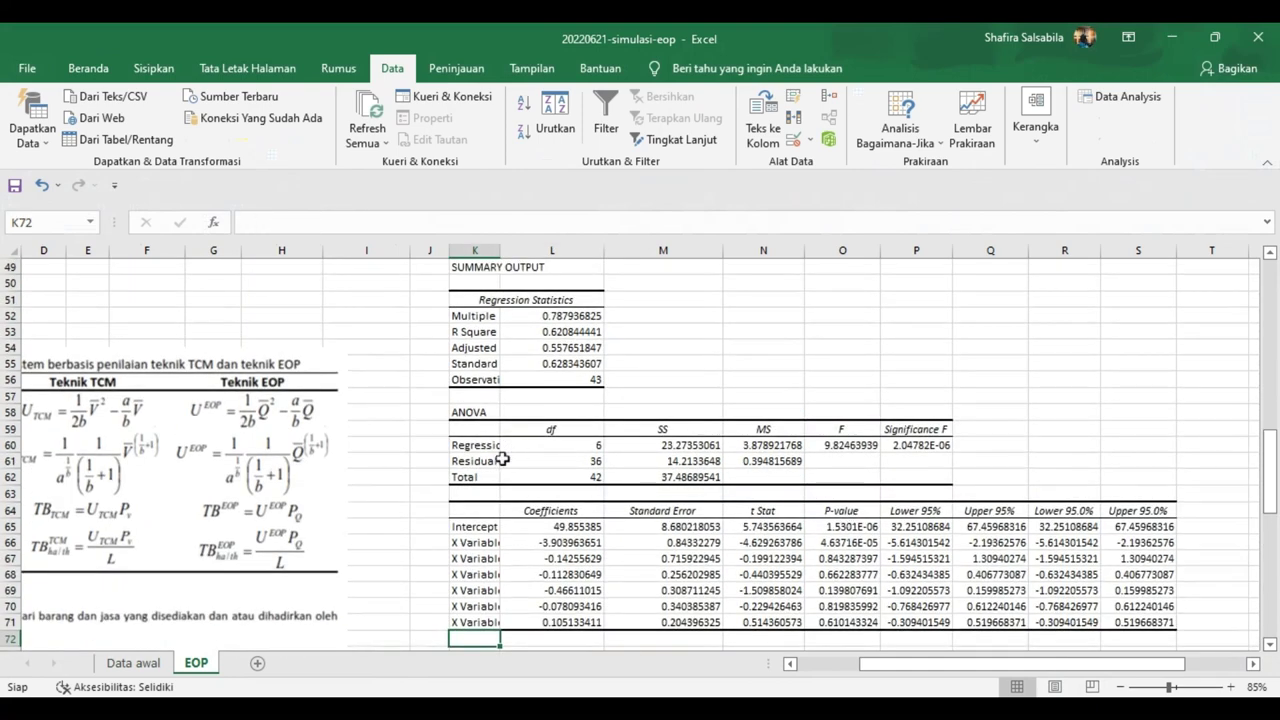
Step: Label cell K73 as a and start an EXP formula in L73 with the intercept coefficient in L65
scroll(564, 451, "down", 4)
left_click(478, 460)
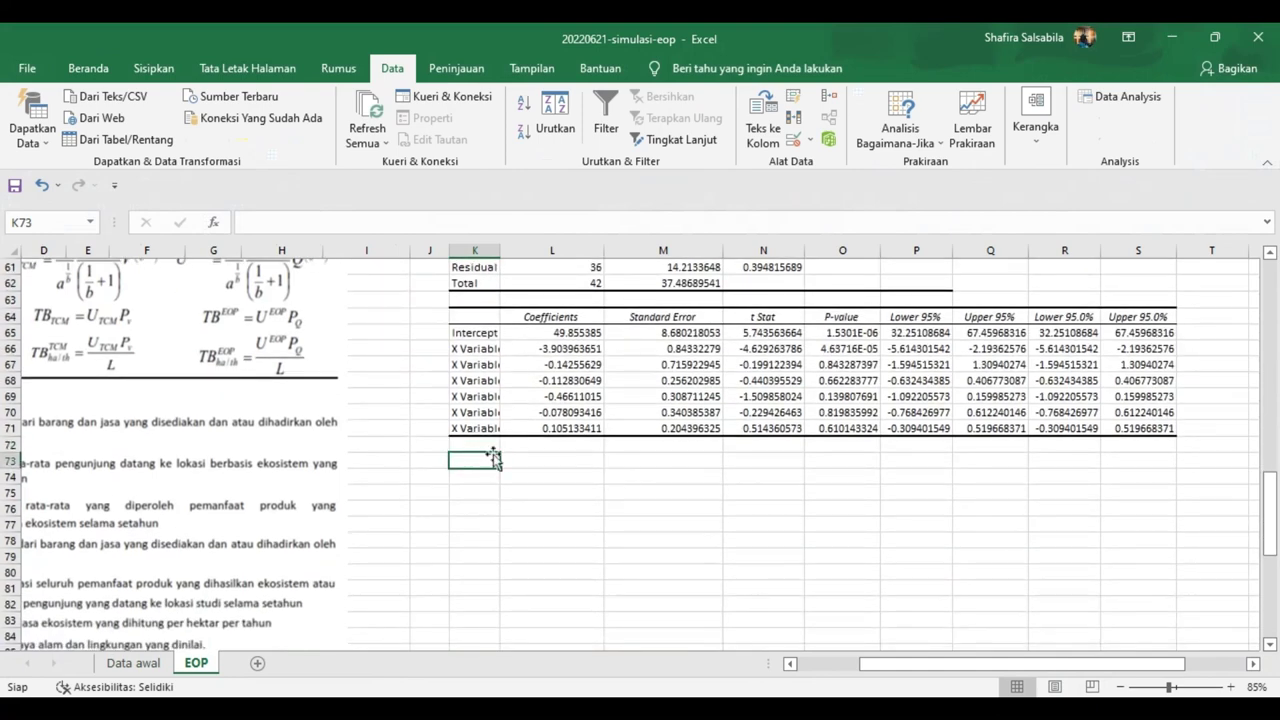
type("a")
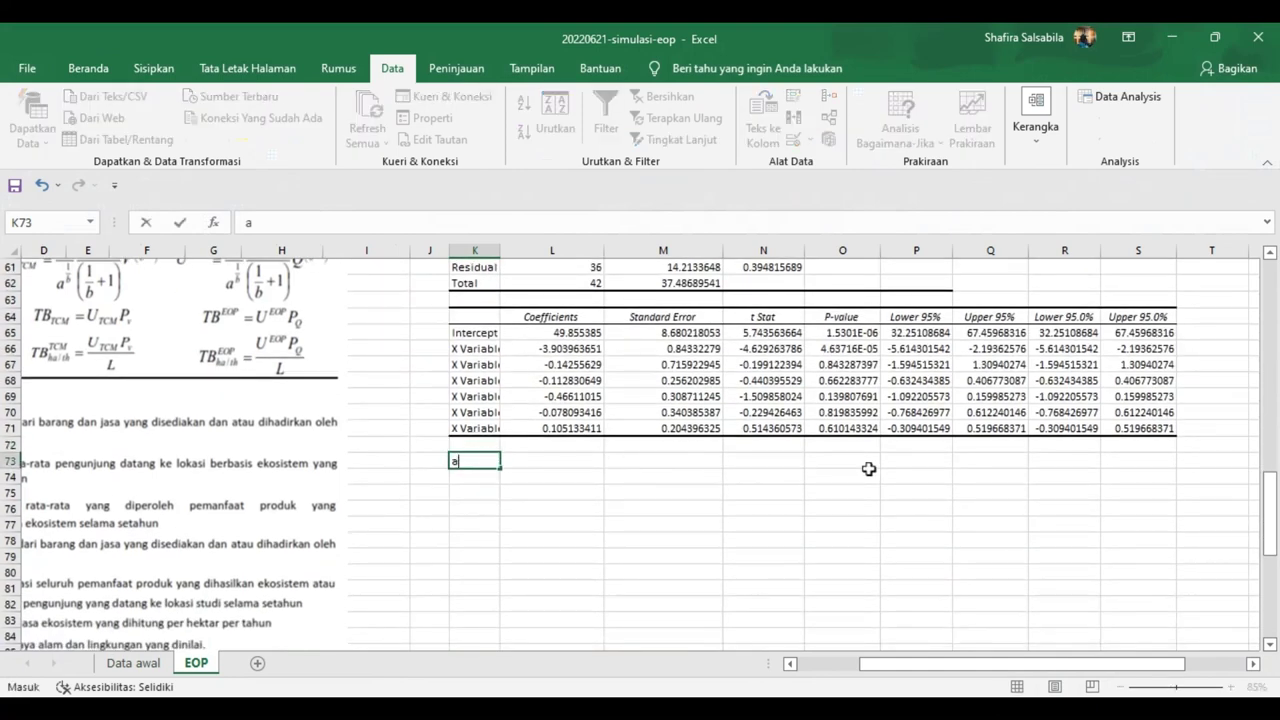
key("Tab")
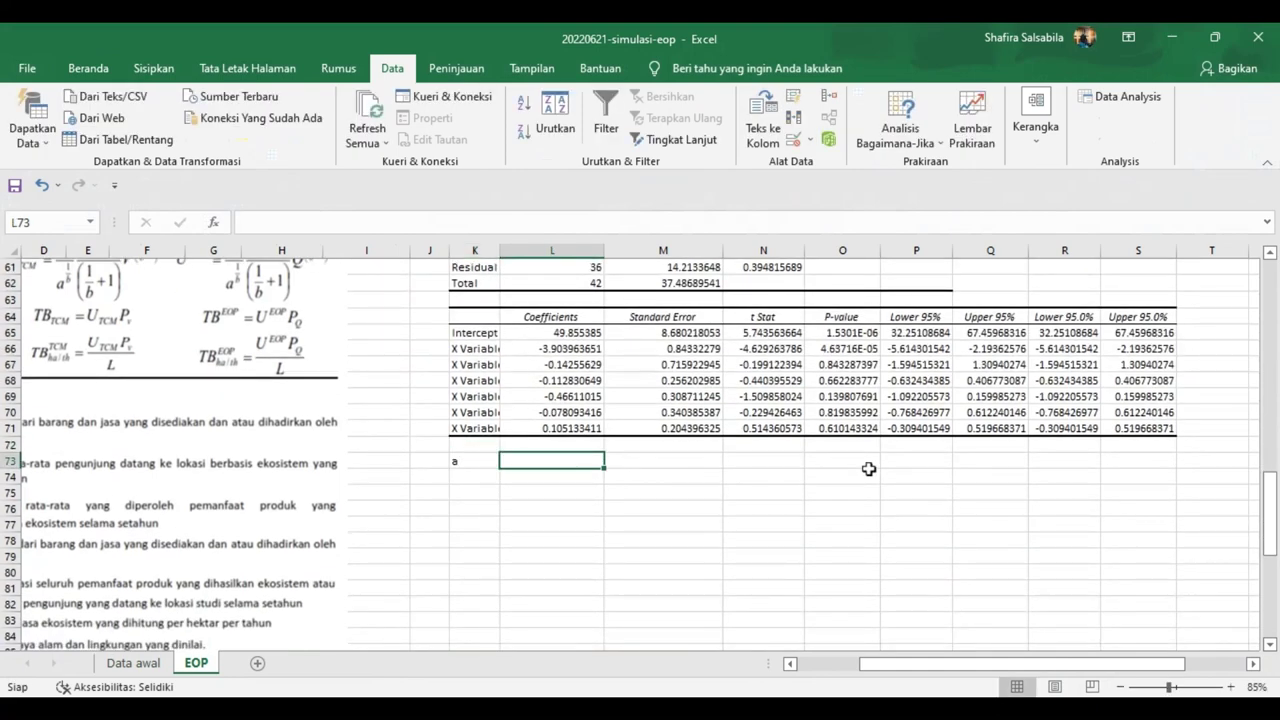
type("=")
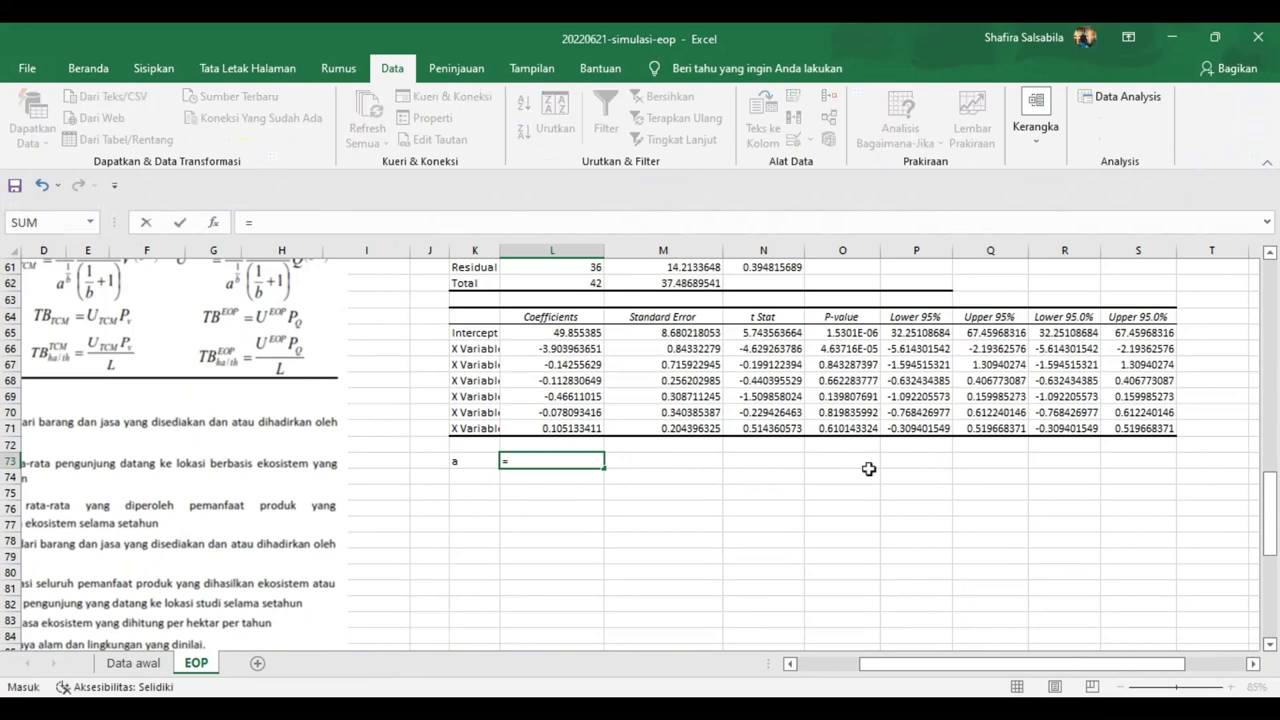
type("EXP(")
left_click(568, 338)
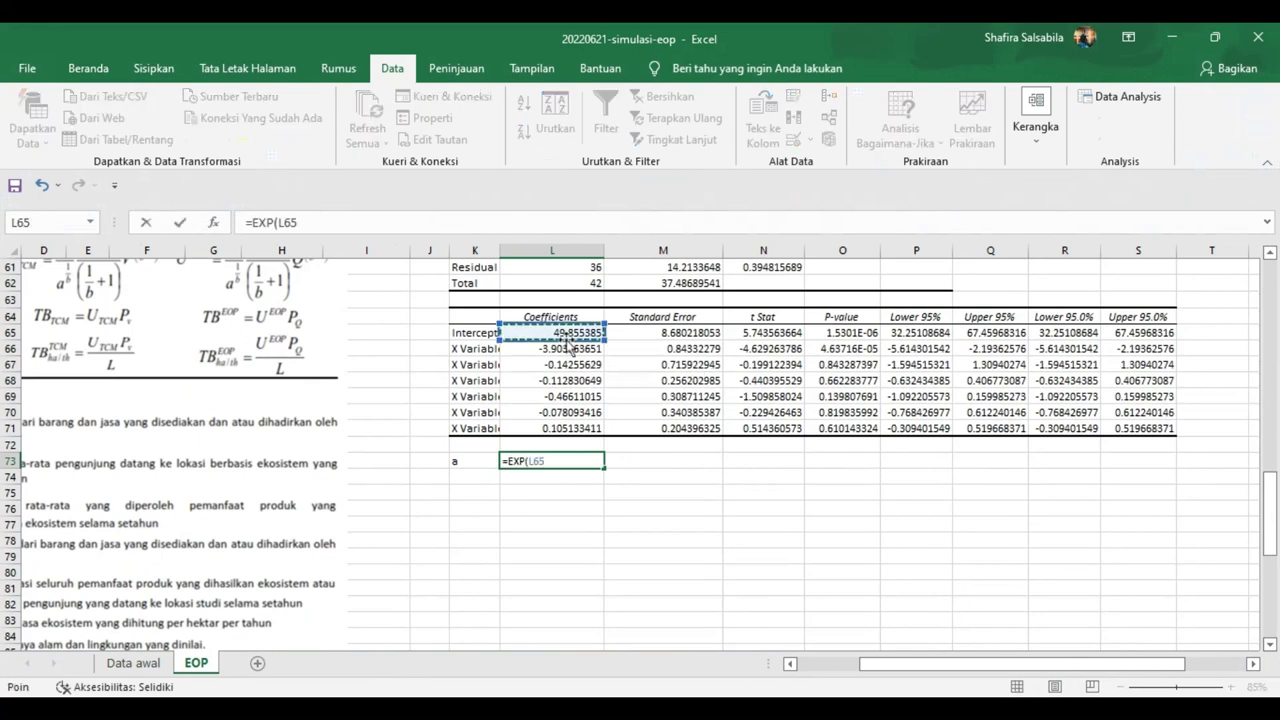
Step: Add the lnX2 term to the EXP formula, multiplying coefficient L67 by the lnX2 average in N45
type("+")
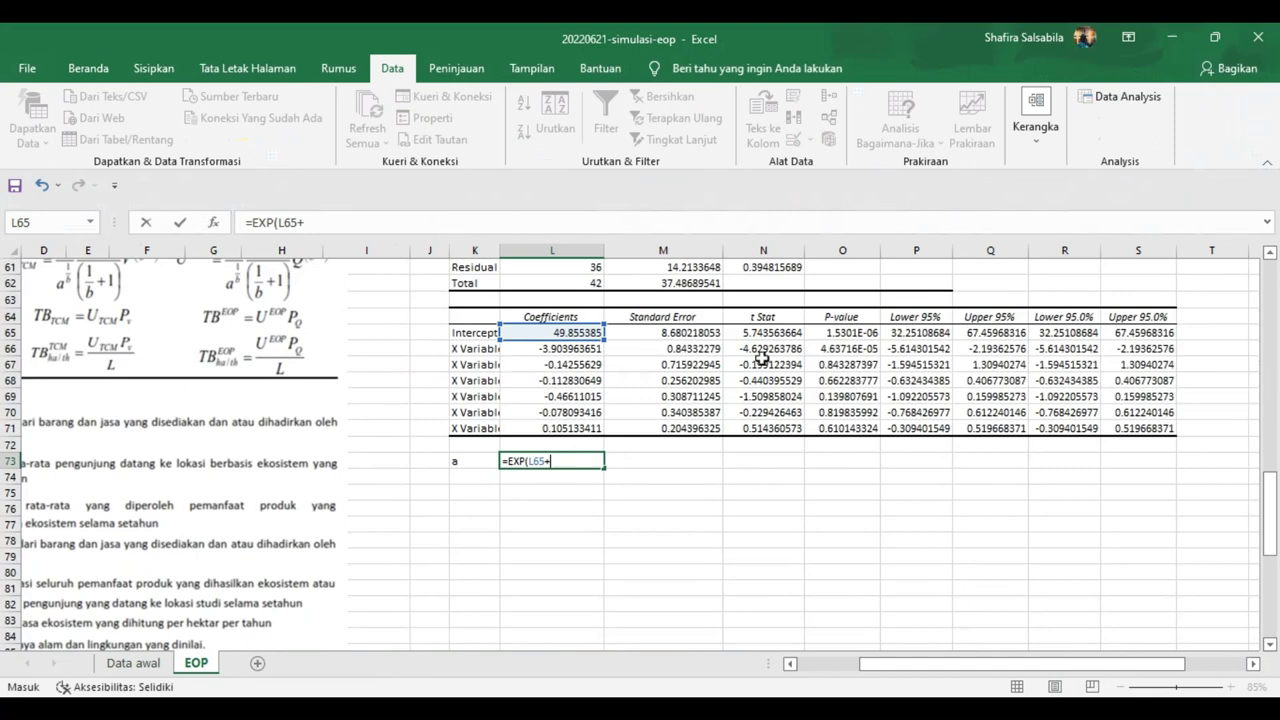
left_click(580, 365)
type("*")
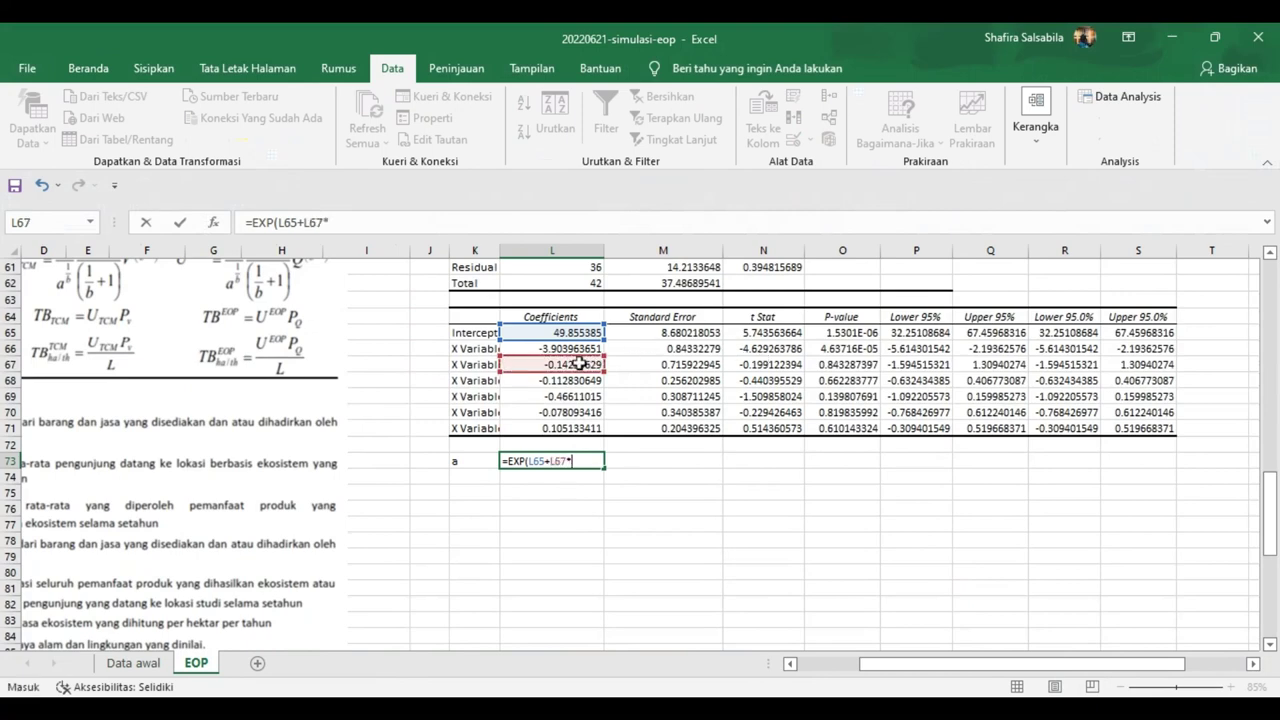
scroll(663, 470, "up", 9)
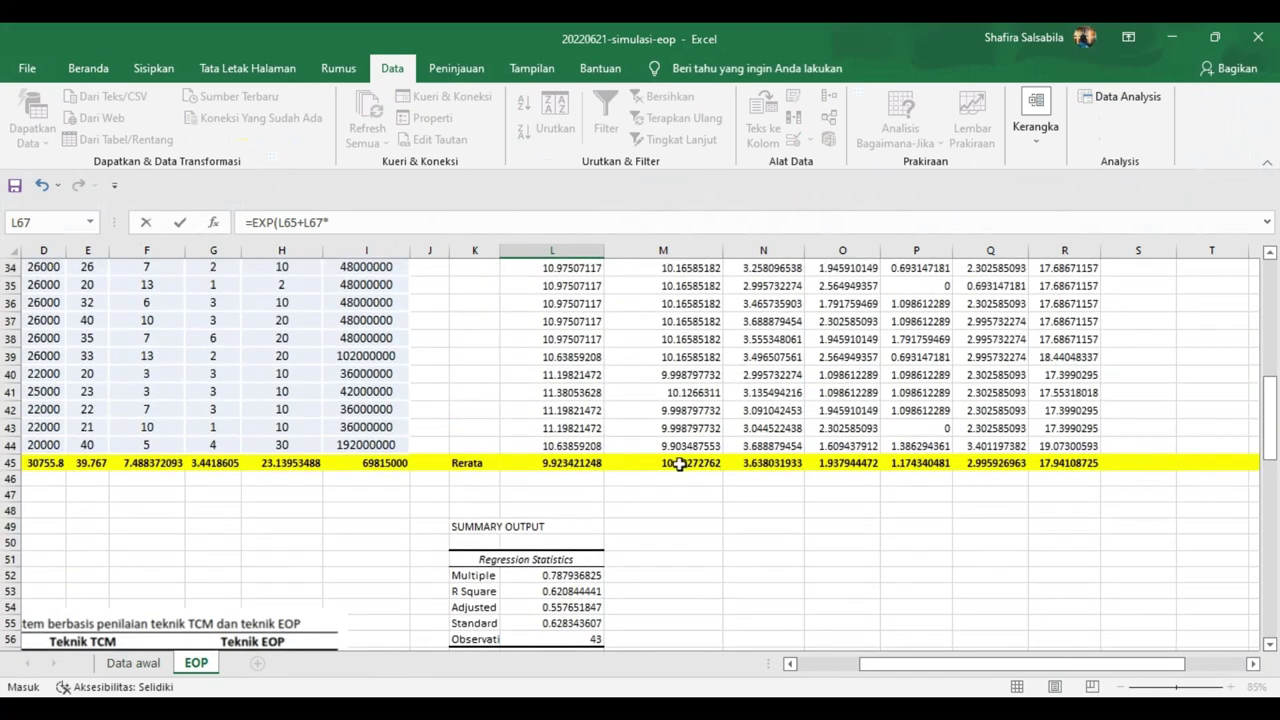
left_click(678, 464)
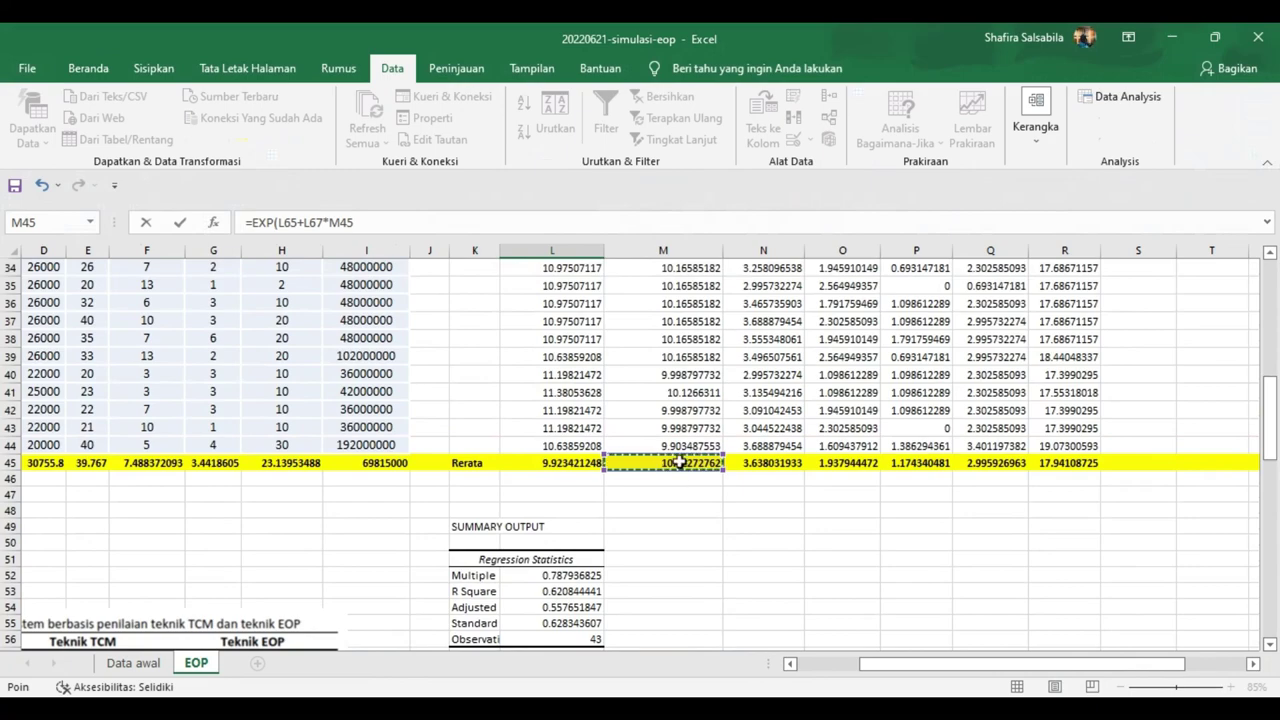
scroll(672, 463, "up", 11)
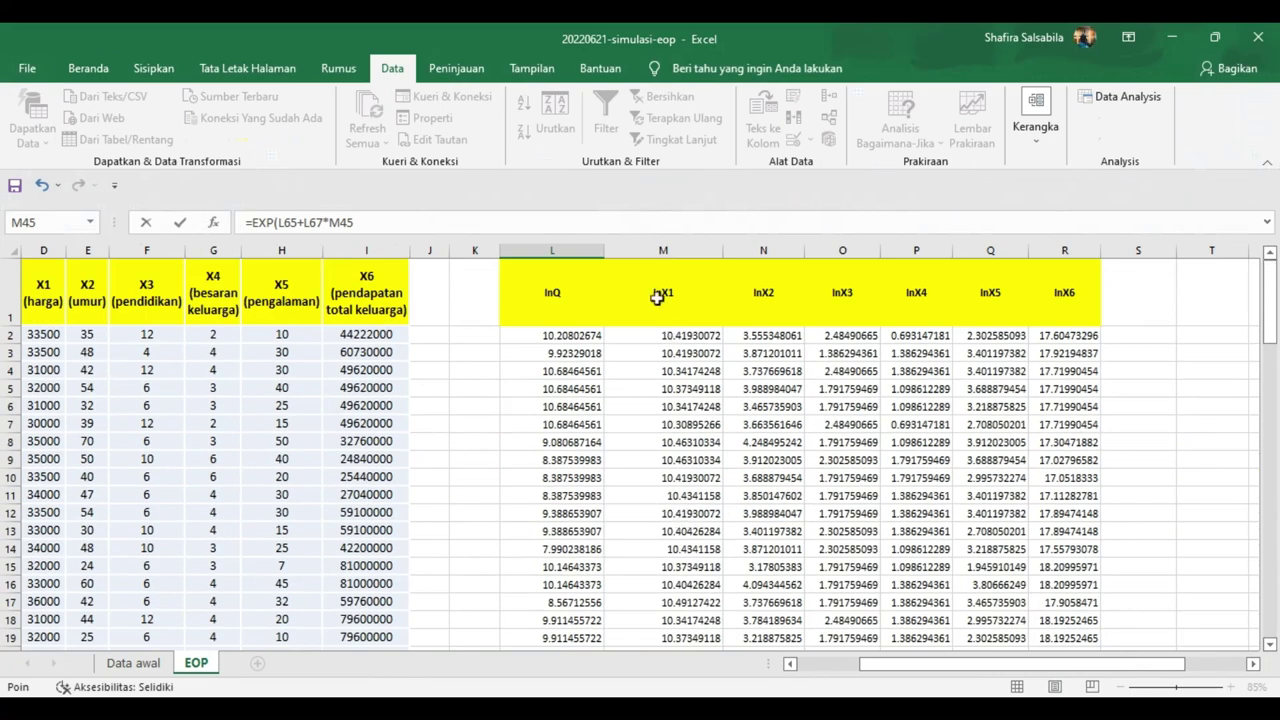
scroll(770, 350, "down", 11)
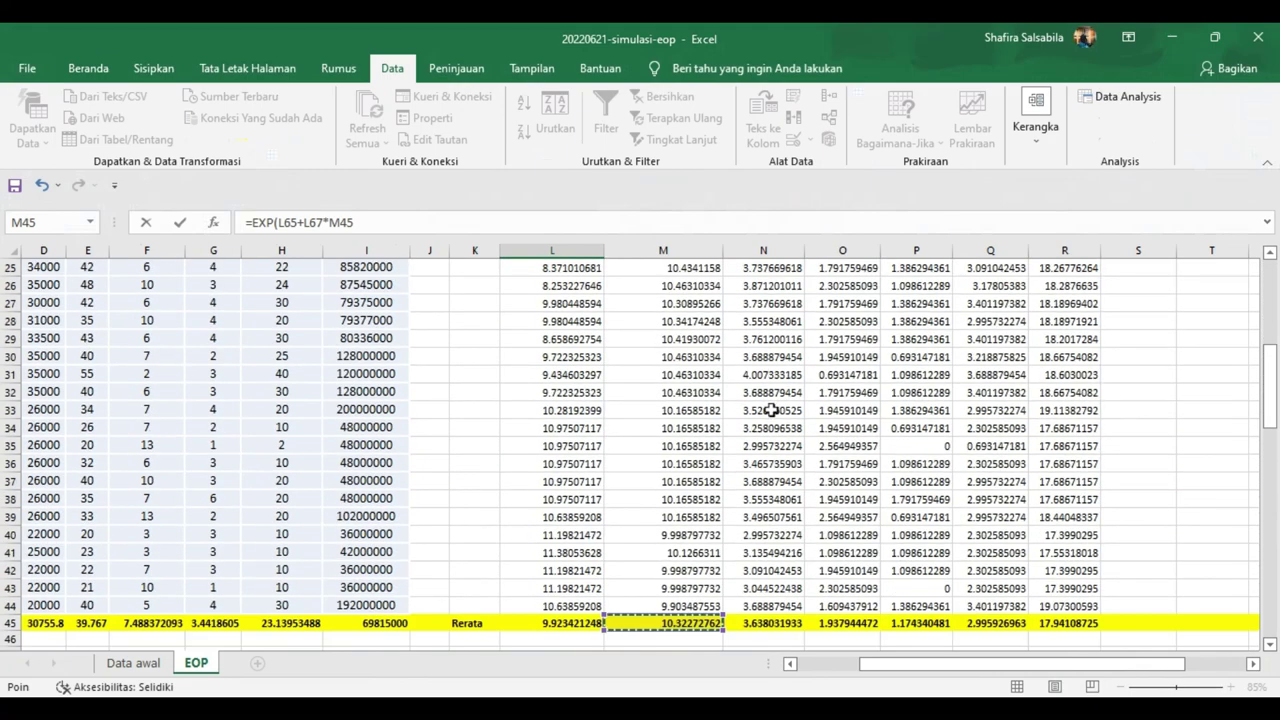
left_click(767, 463)
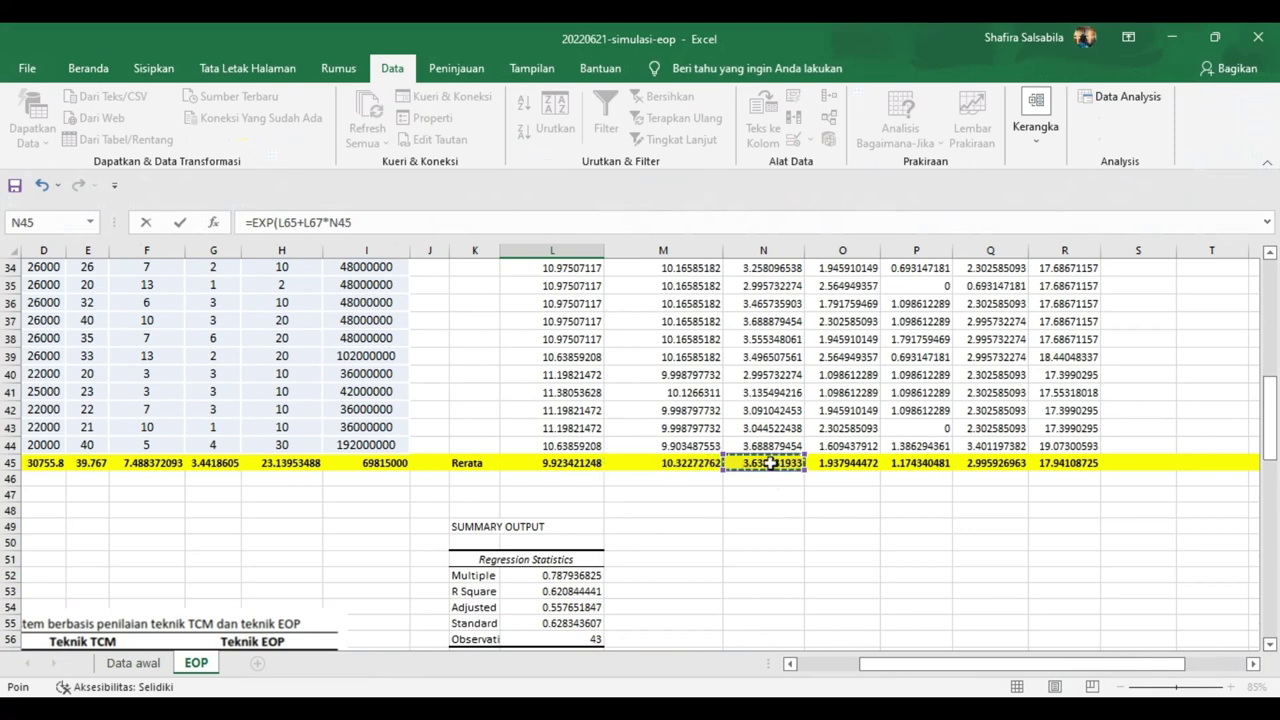
Step: Extend the formula for a with the lnX3 term, coefficient L68 times the average in O45
type("+")
scroll(770, 463, "down", 6)
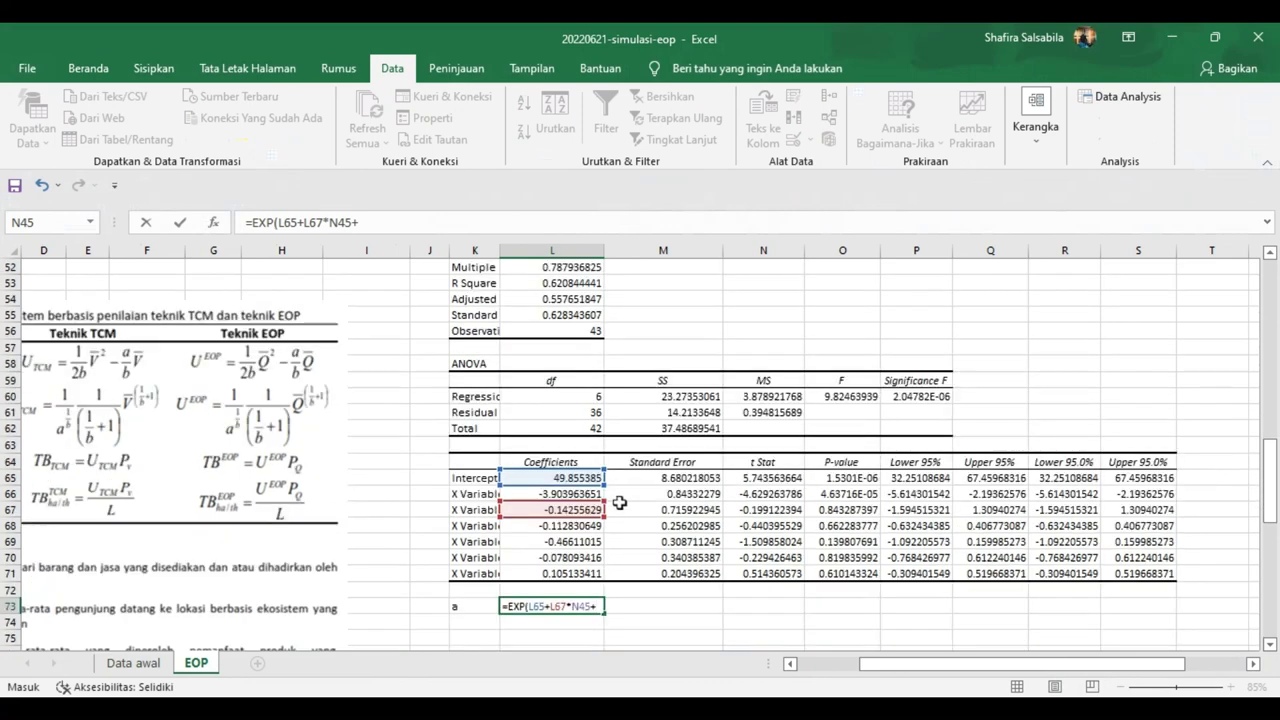
left_click(530, 529)
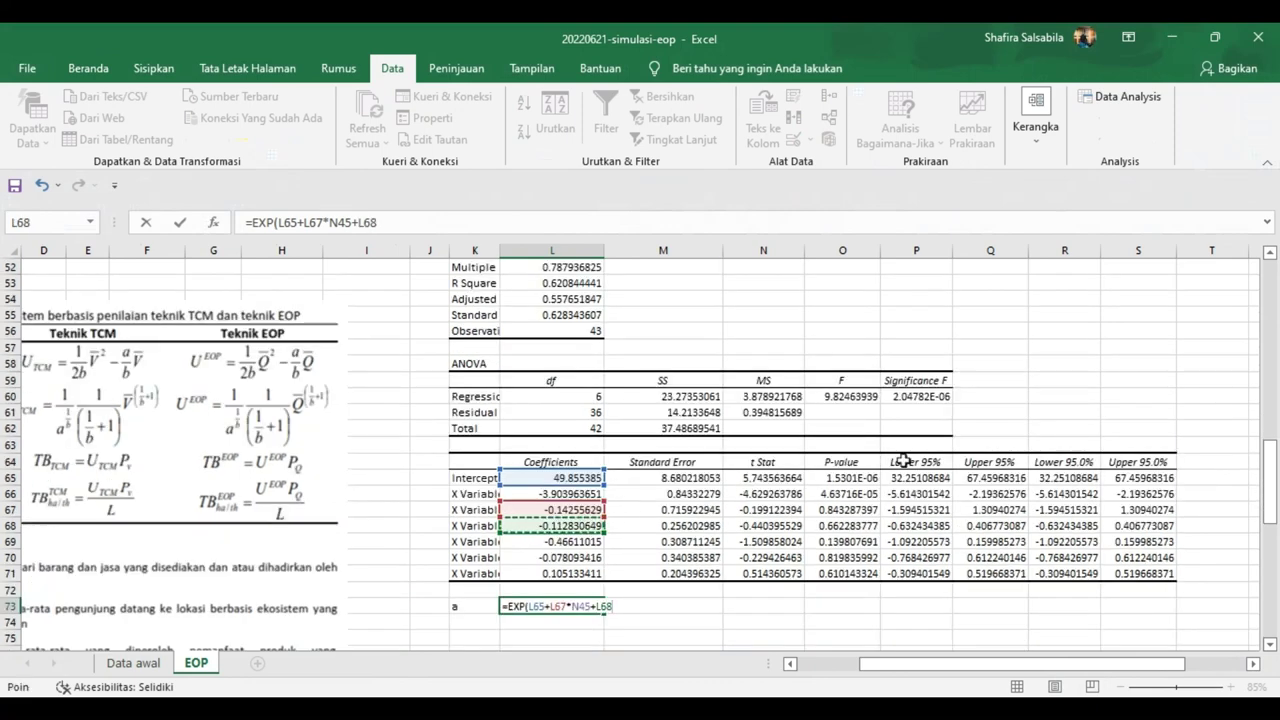
type("*")
scroll(663, 396, "up", 8)
scroll(903, 528, "down", 1)
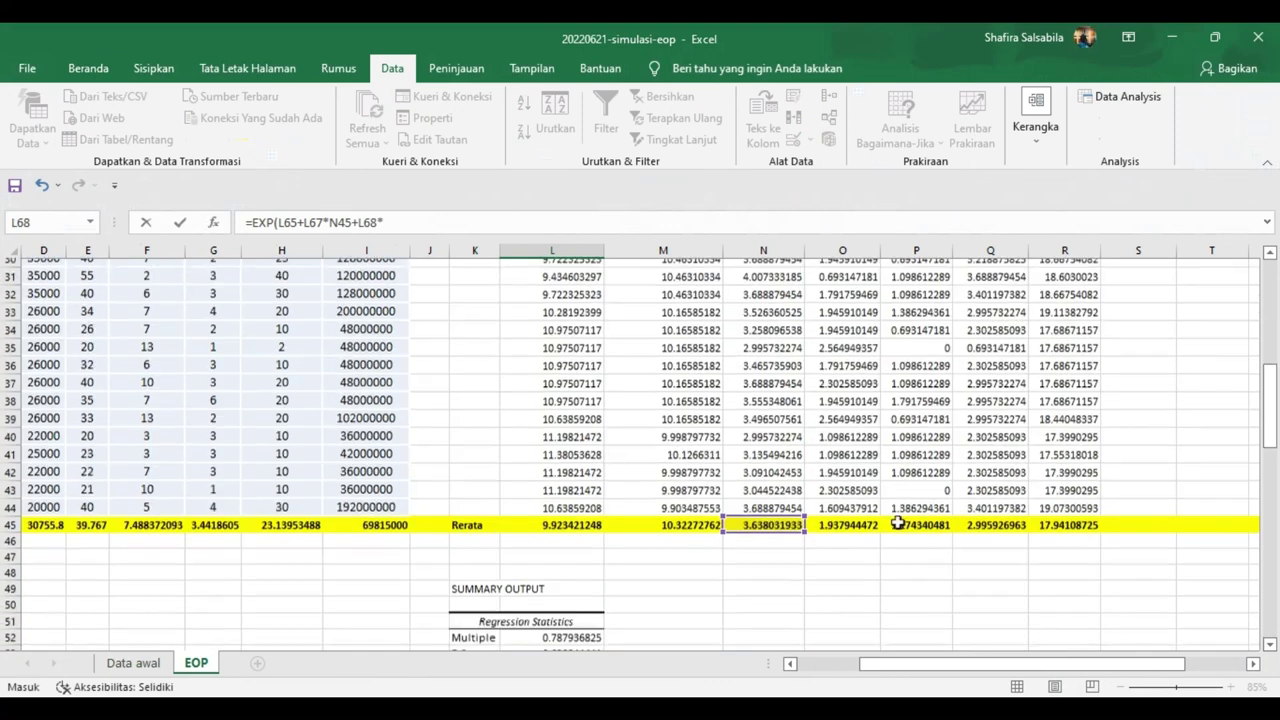
left_click(840, 516)
Step: Extend the formula for a with the lnX4 term, coefficient L69 times the average in P45
type("+")
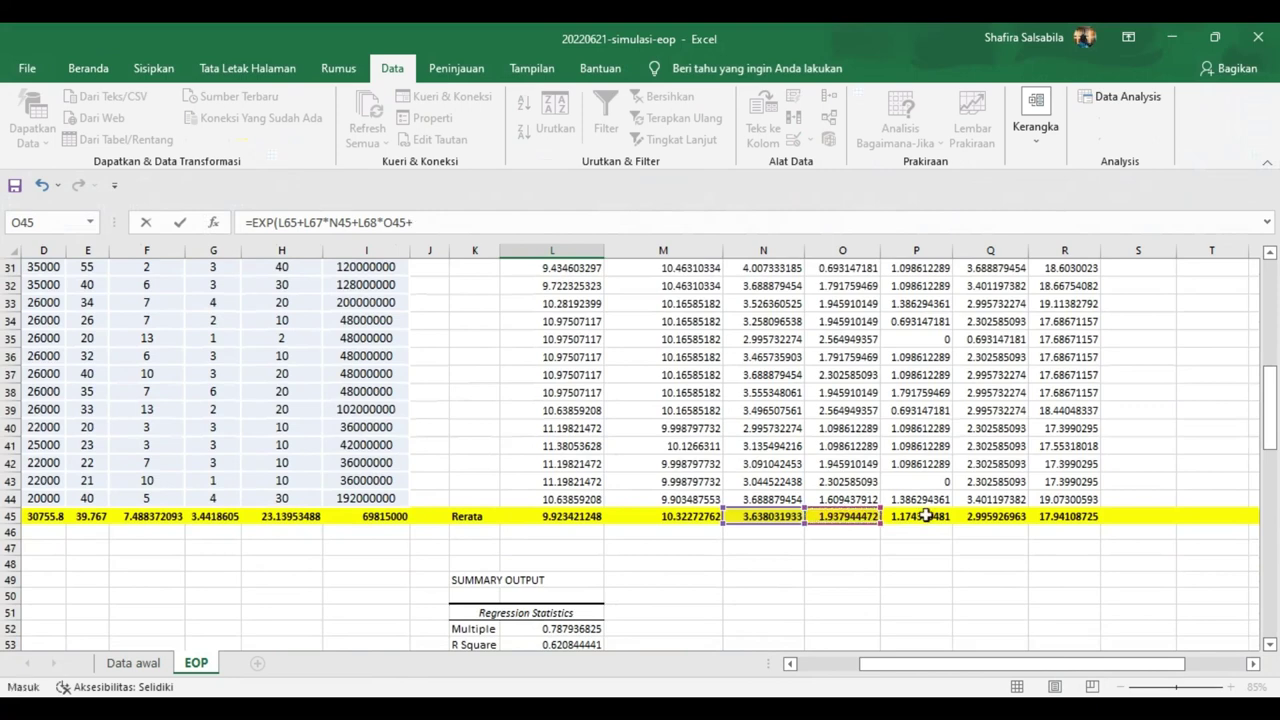
scroll(926, 515, "down", 1)
scroll(551, 406, "down", 5)
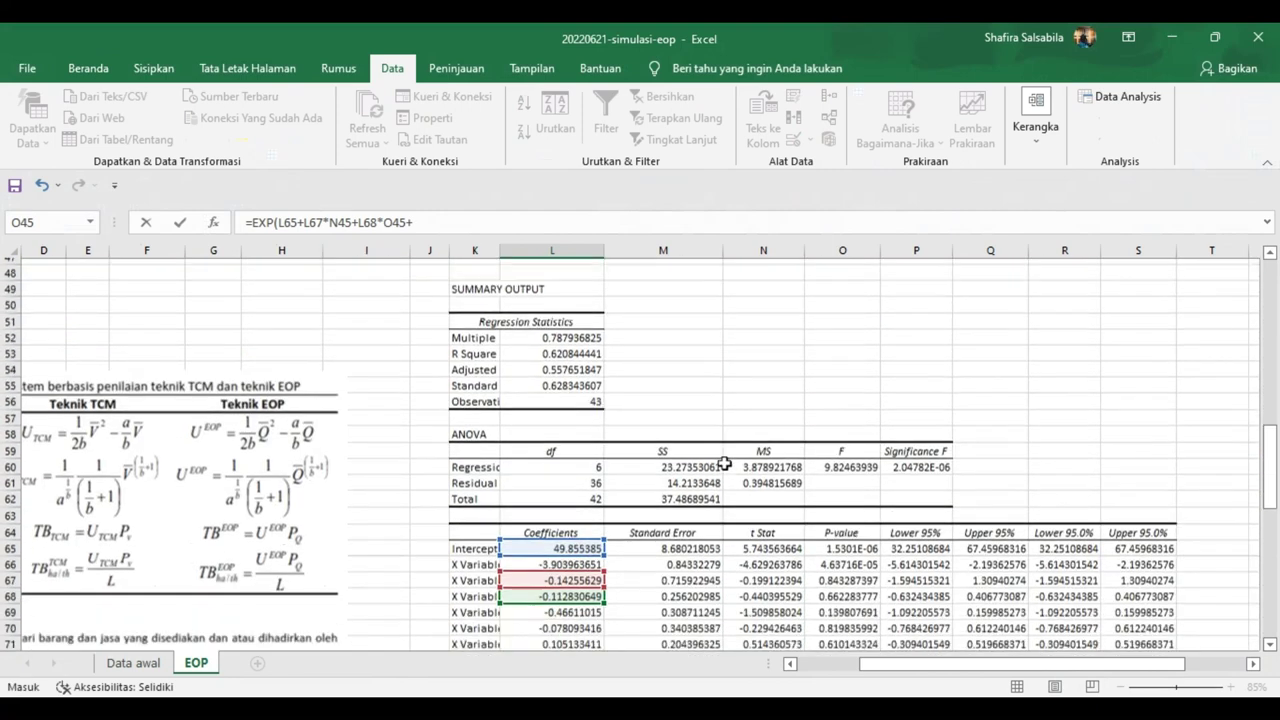
left_click(541, 591)
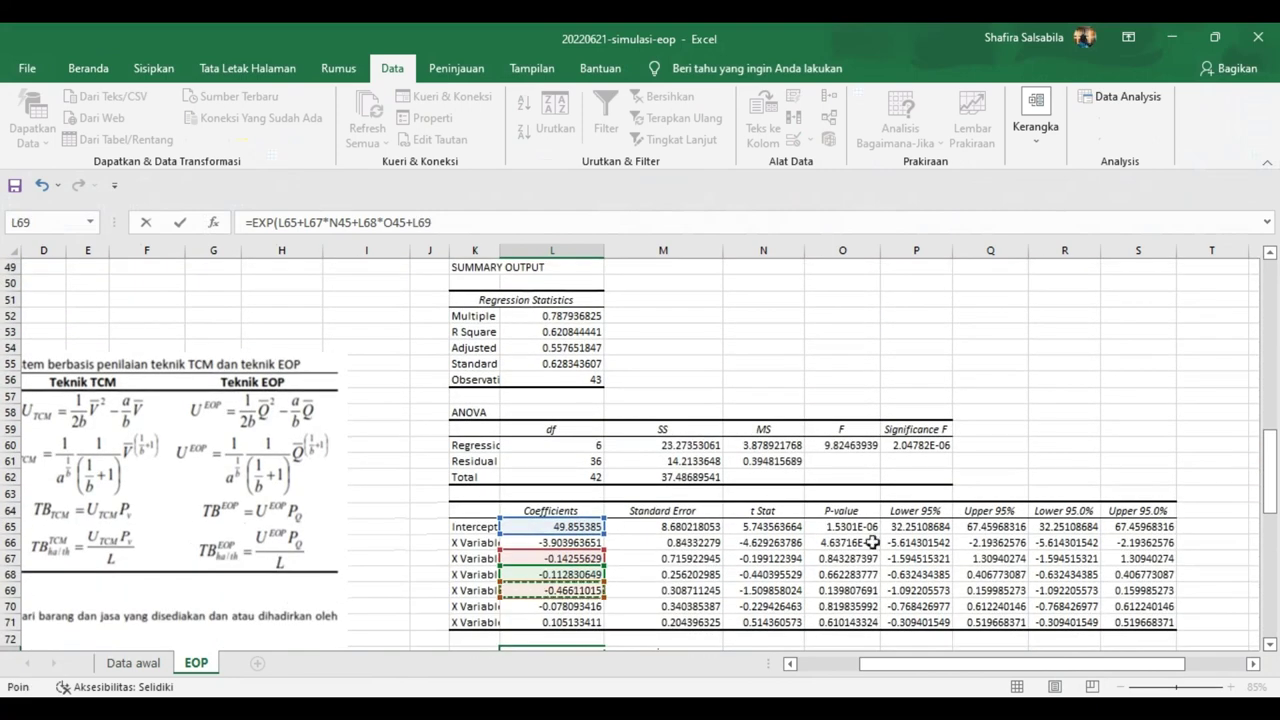
type("*")
scroll(893, 535, "up", 3)
left_click(930, 356)
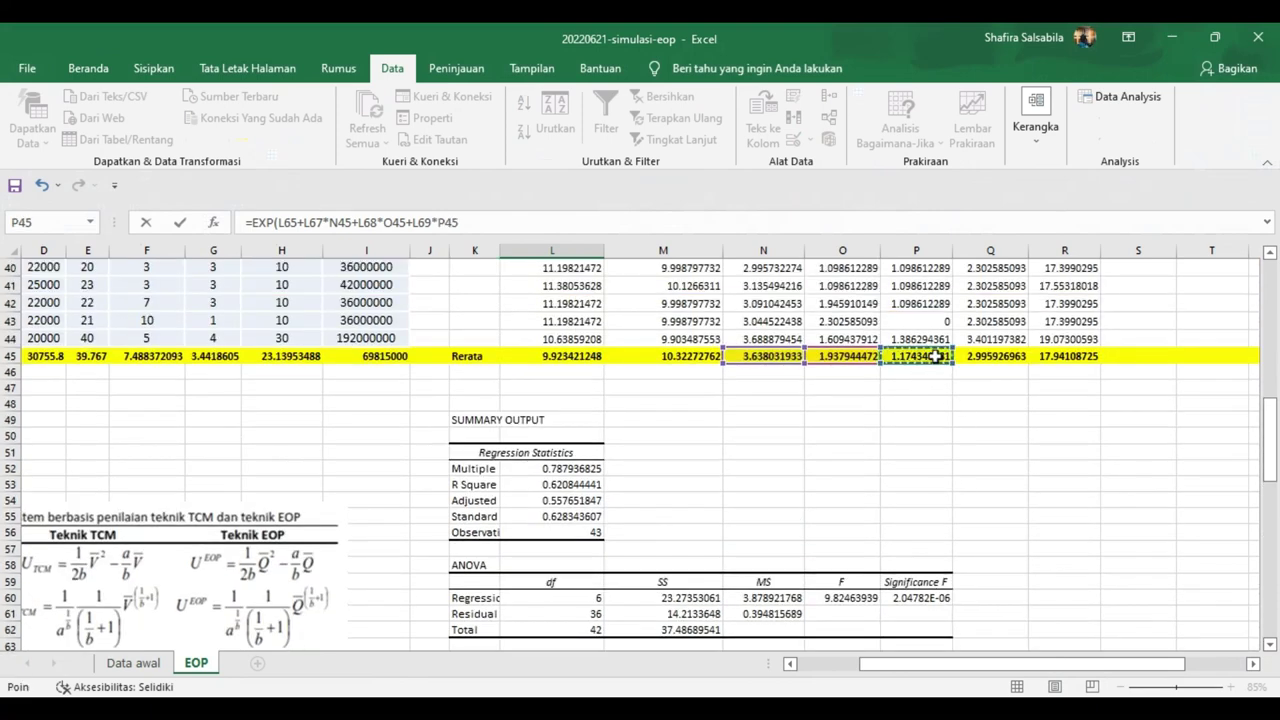
Step: Extend the formula for a with the lnX5 term, coefficient L70 times the average in Q45
type("+")
scroll(654, 571, "down", 4)
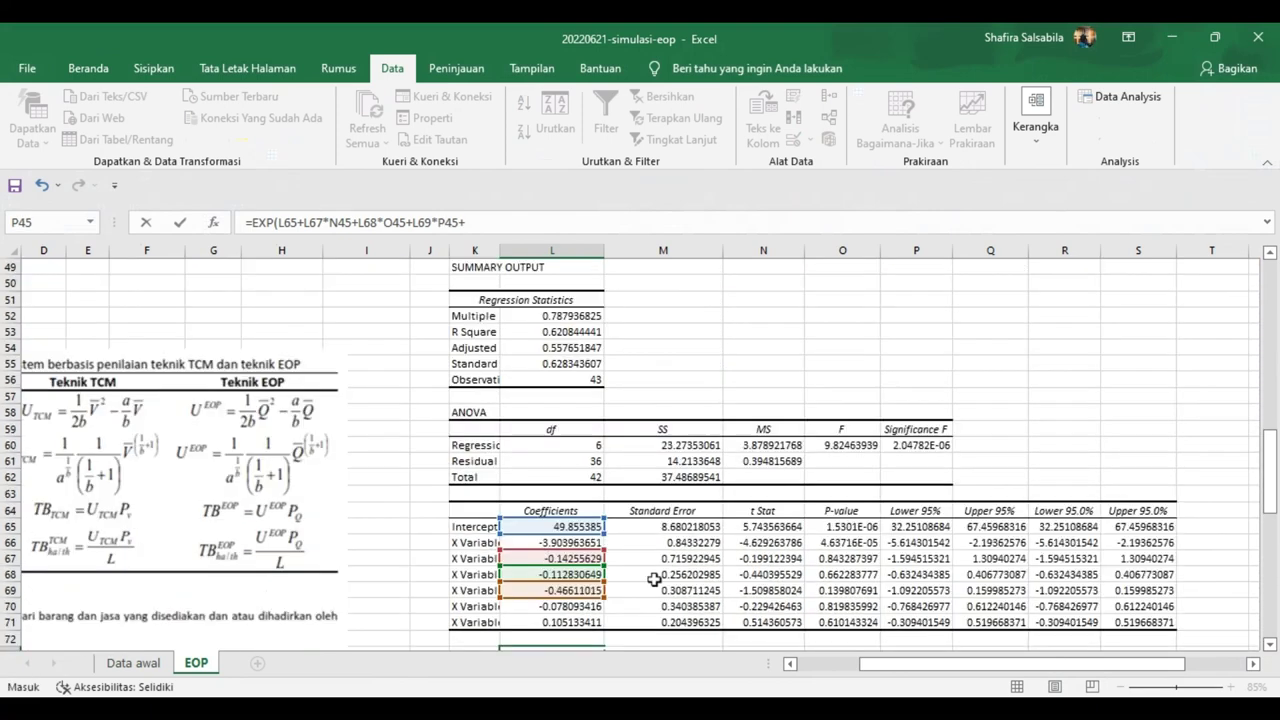
left_click(570, 557)
type("*")
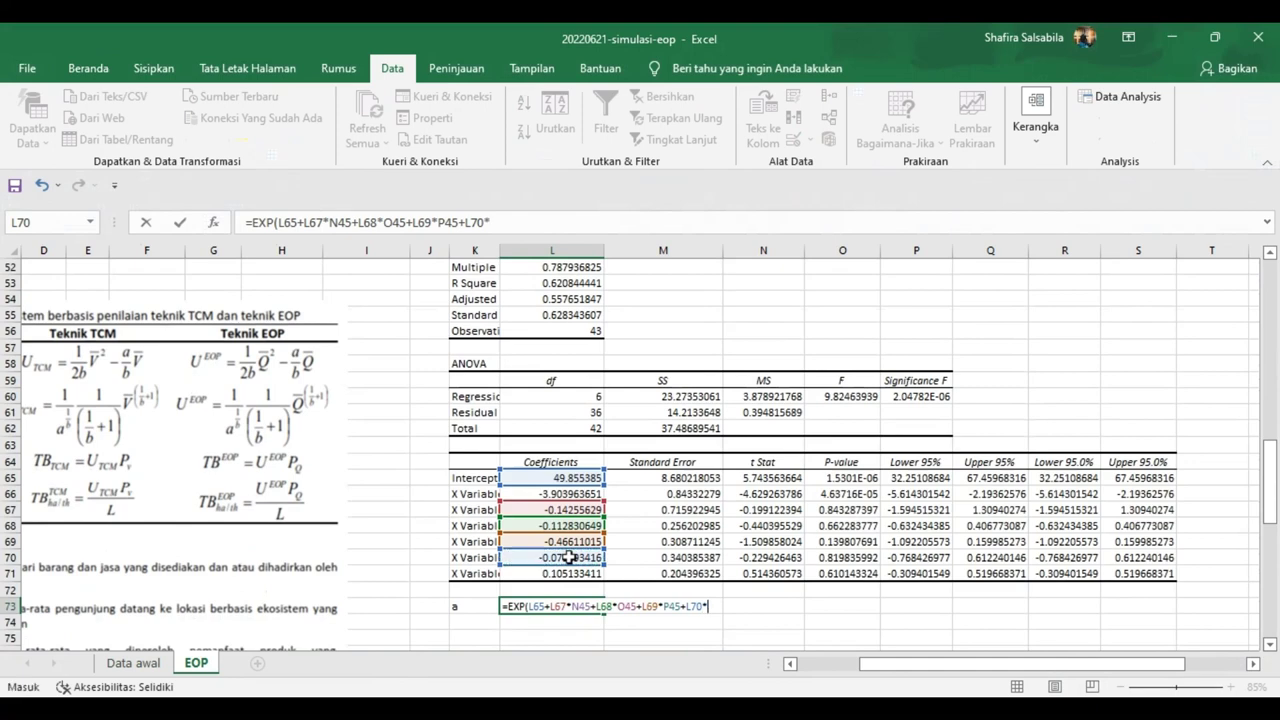
scroll(988, 433, "up", 5)
left_click(988, 410)
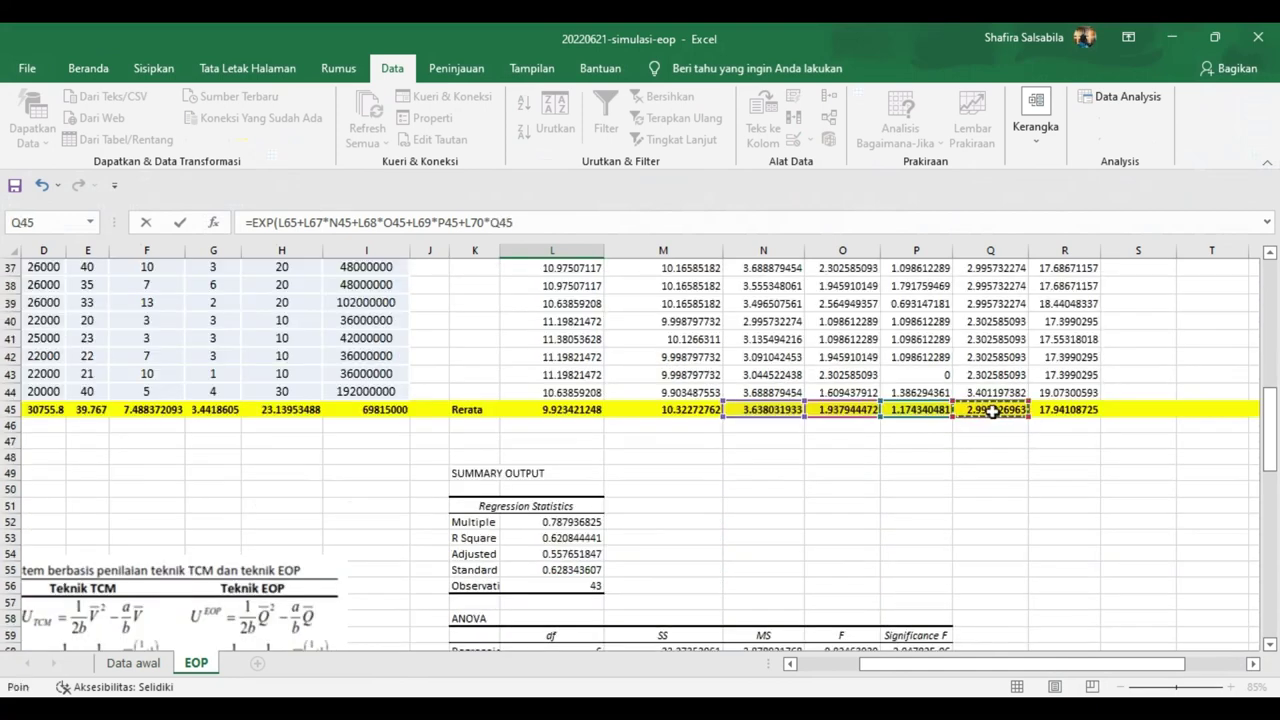
Step: Add the lnX6 term, coefficient L71 times the average in R45, and complete the EXP formula for a
type("+")
scroll(985, 450, "down", 5)
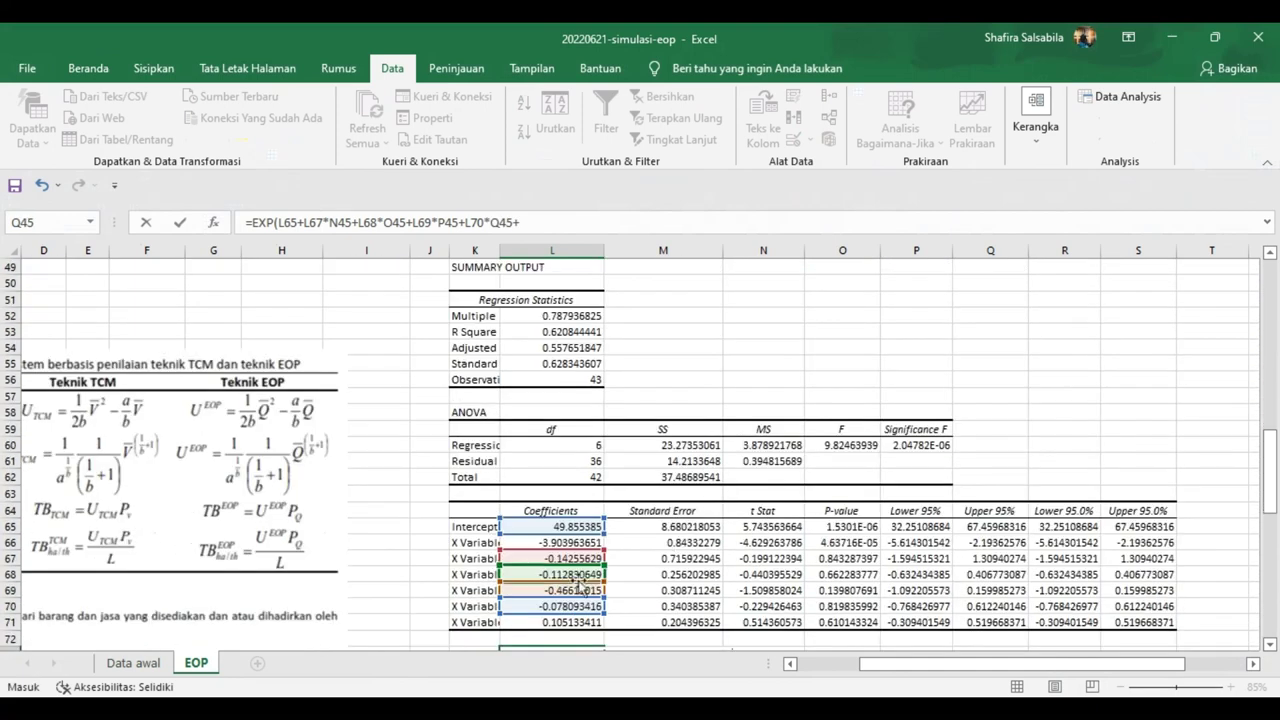
left_click(588, 572)
type("*")
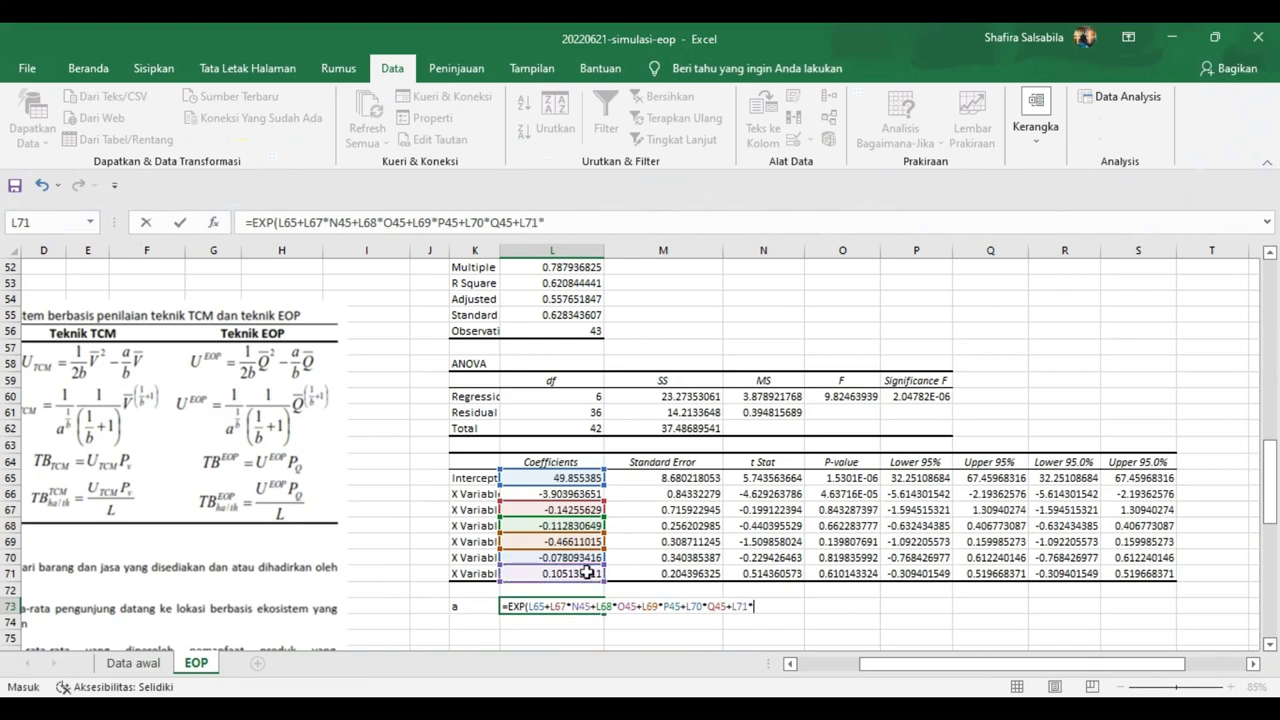
scroll(1095, 430, "up", 5)
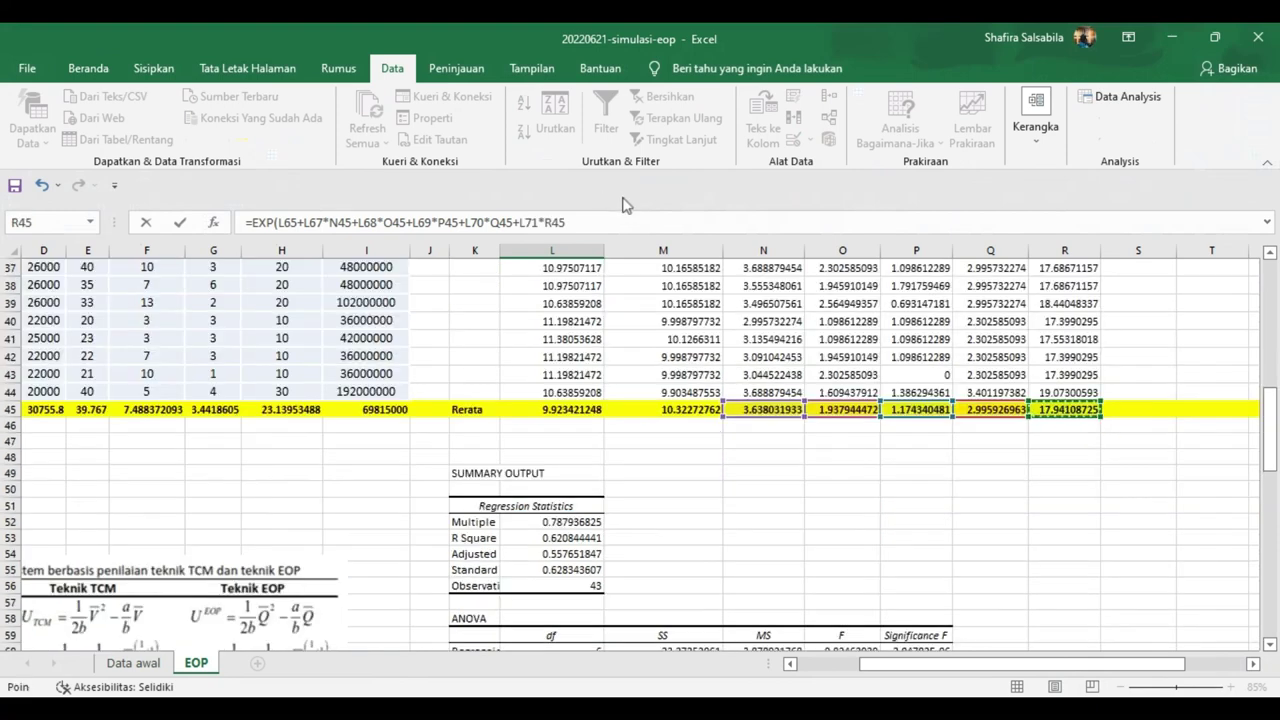
type(")")
key("Return")
Step: Label cell K74 as b and link L74 to the first X variable's coefficient in L66
scroll(620, 571, "down", 2)
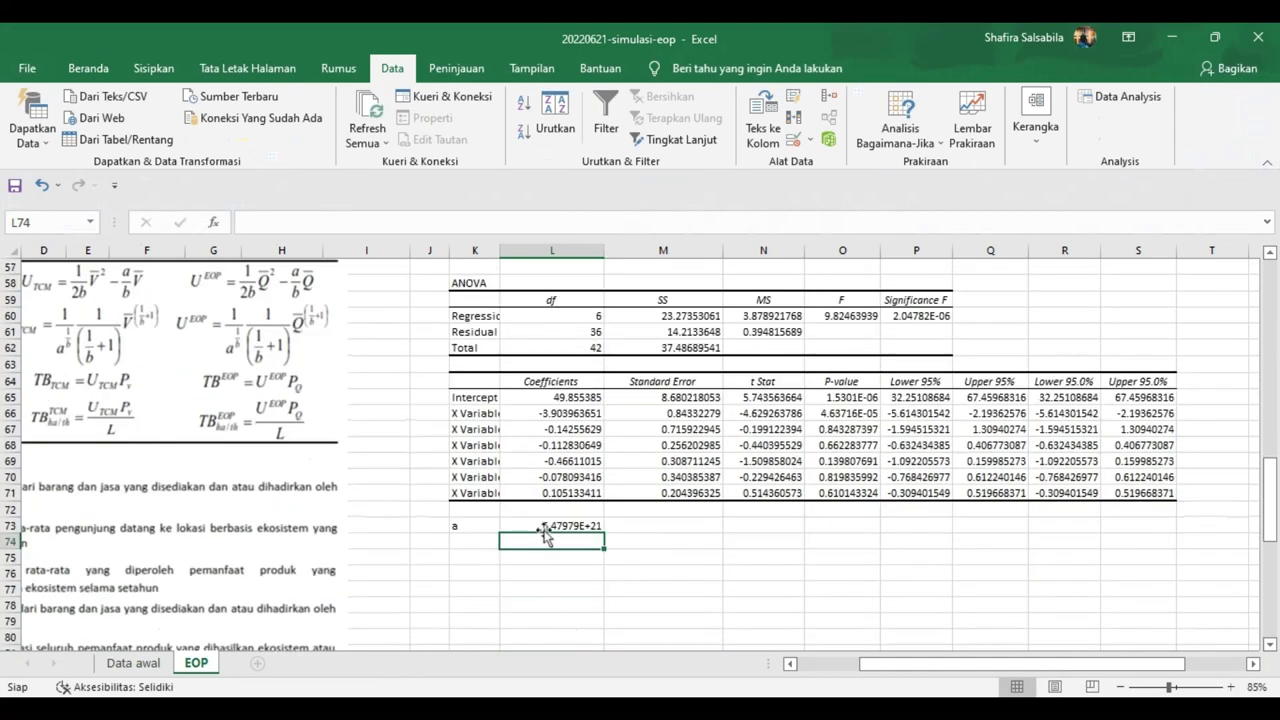
left_click(470, 541)
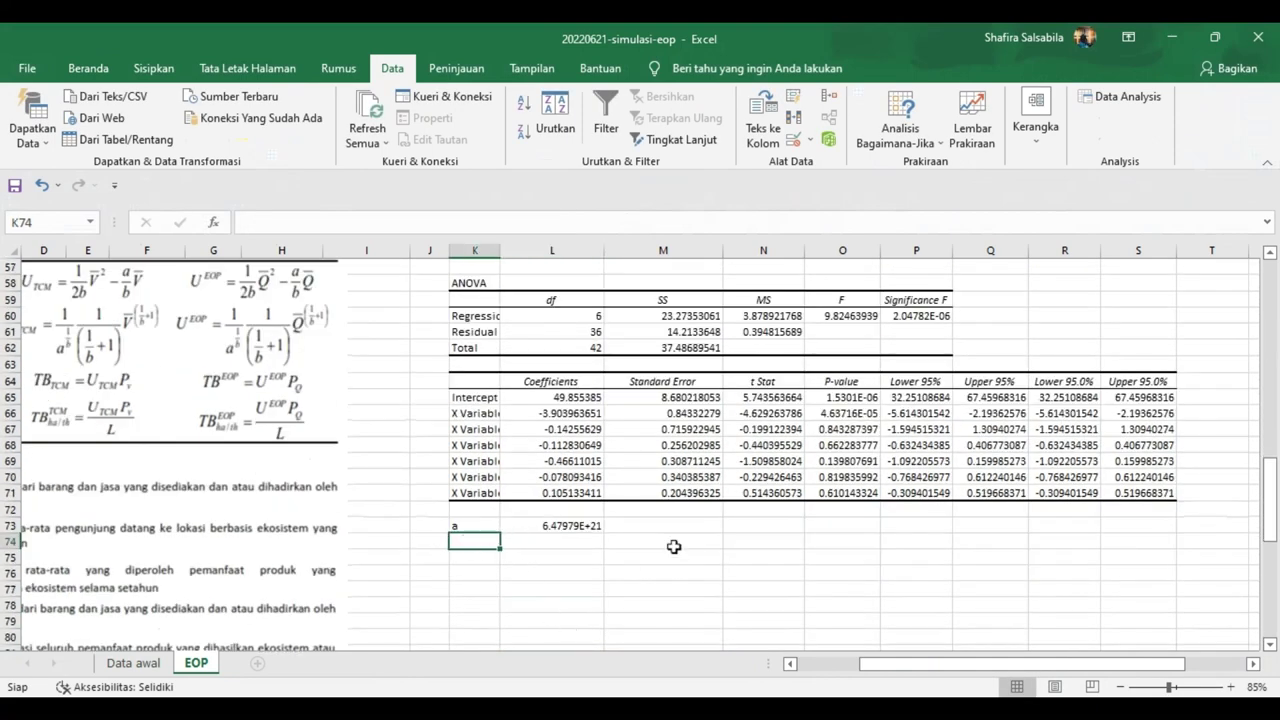
type("b")
key("Tab")
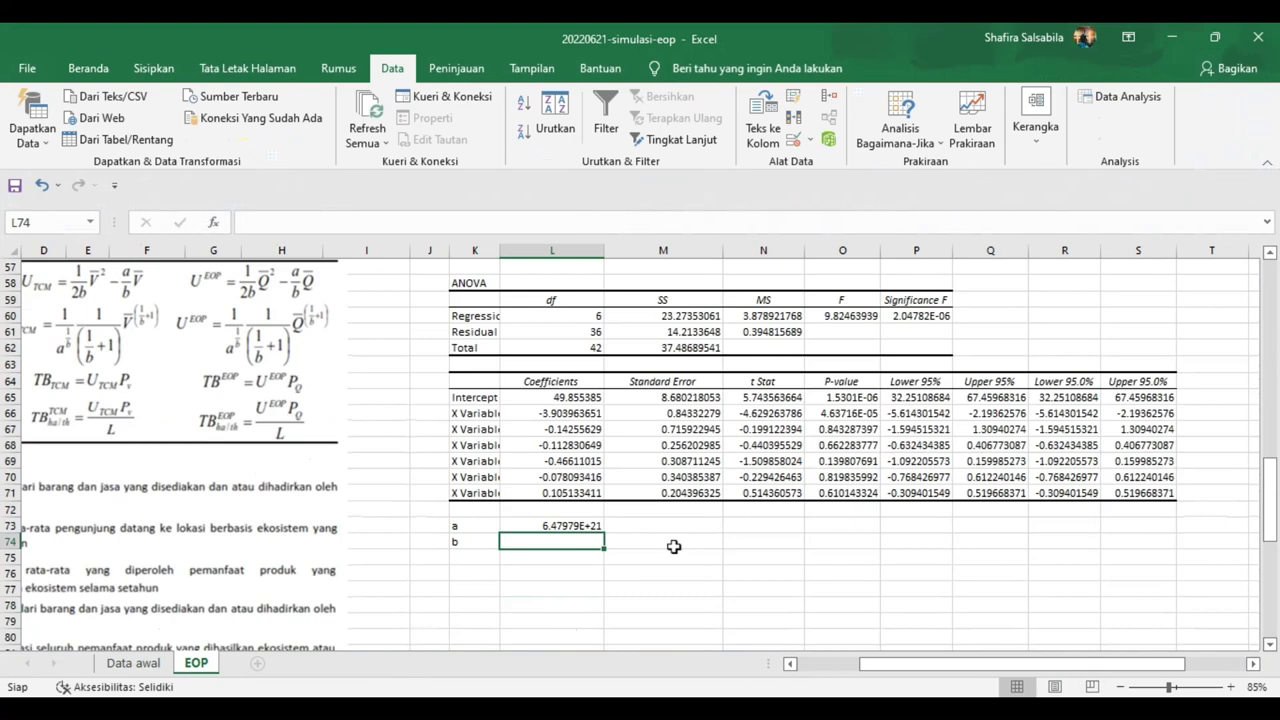
type("=")
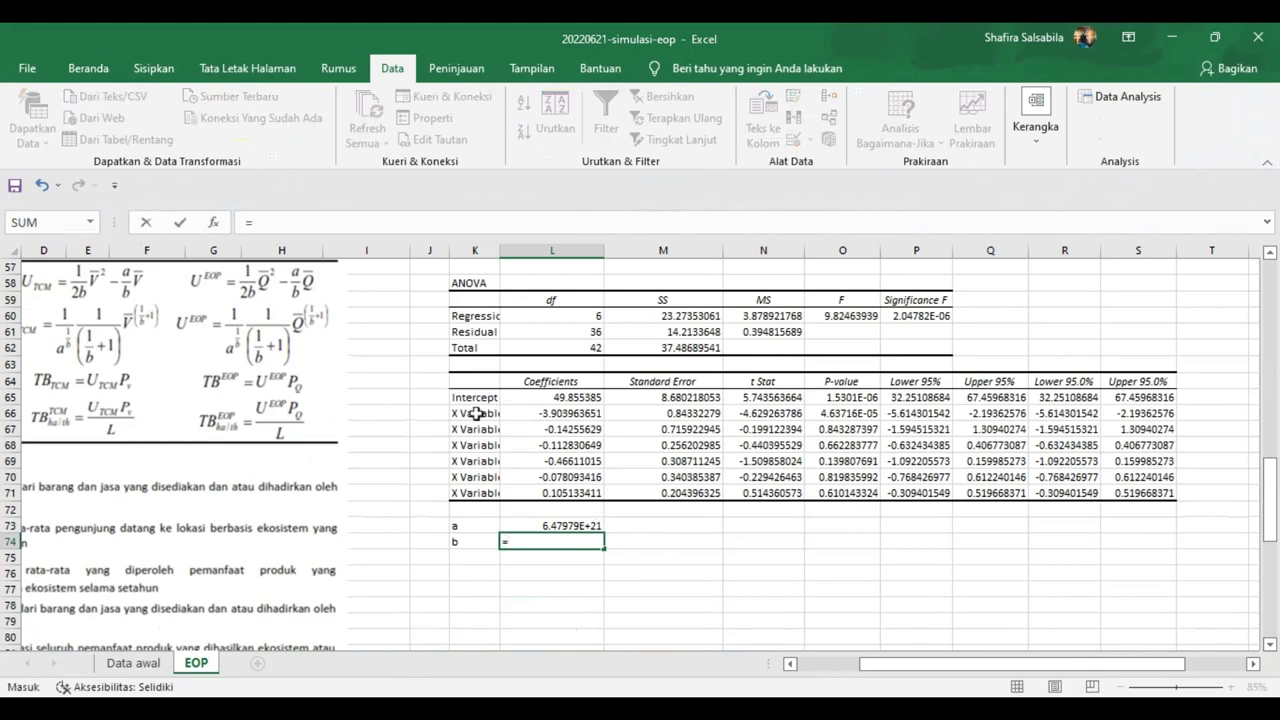
left_click(573, 412)
key("Return")
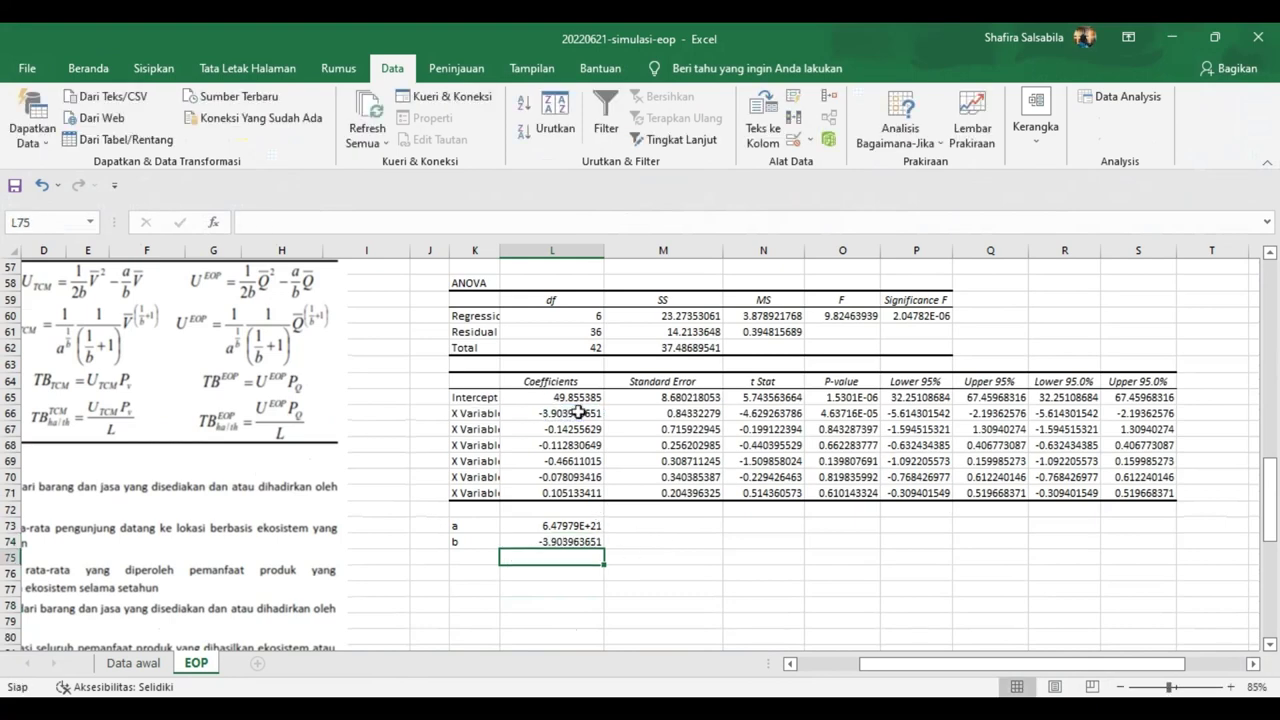
Step: Review the cell references in the EXP formula for a in L73
key("Return")
key("Up")
key("Up")
key("Up")
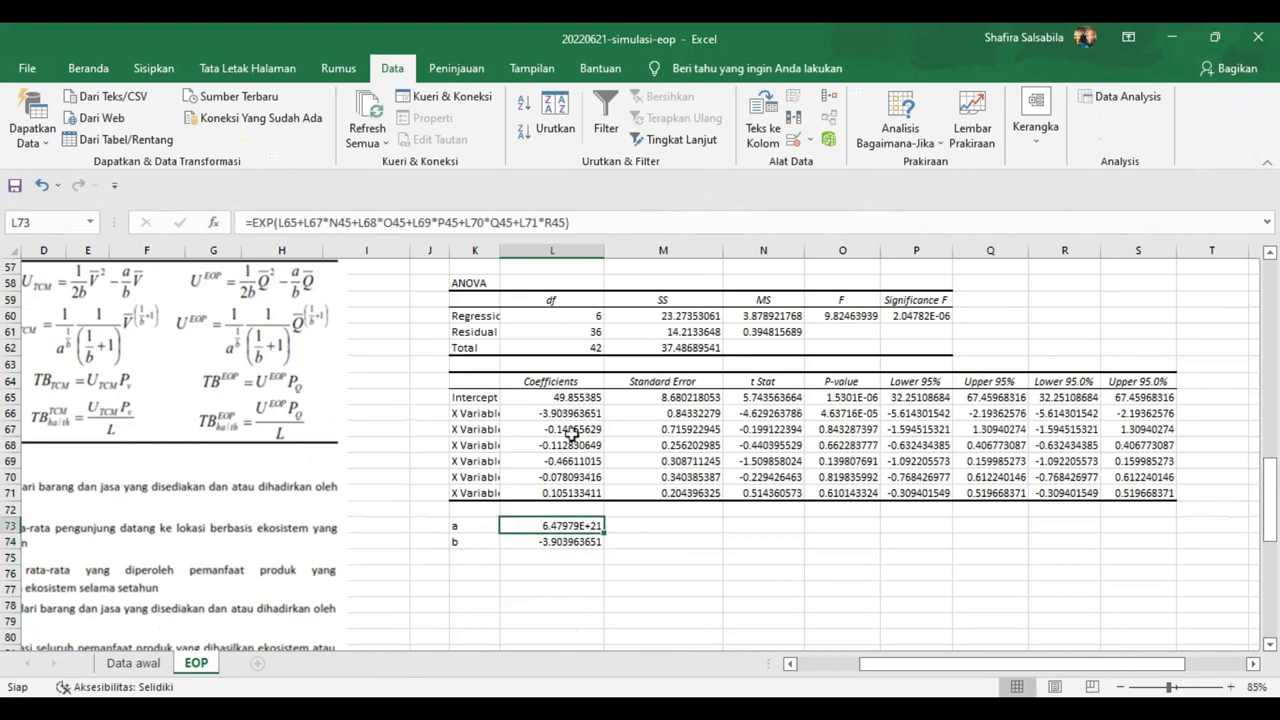
left_click(588, 224)
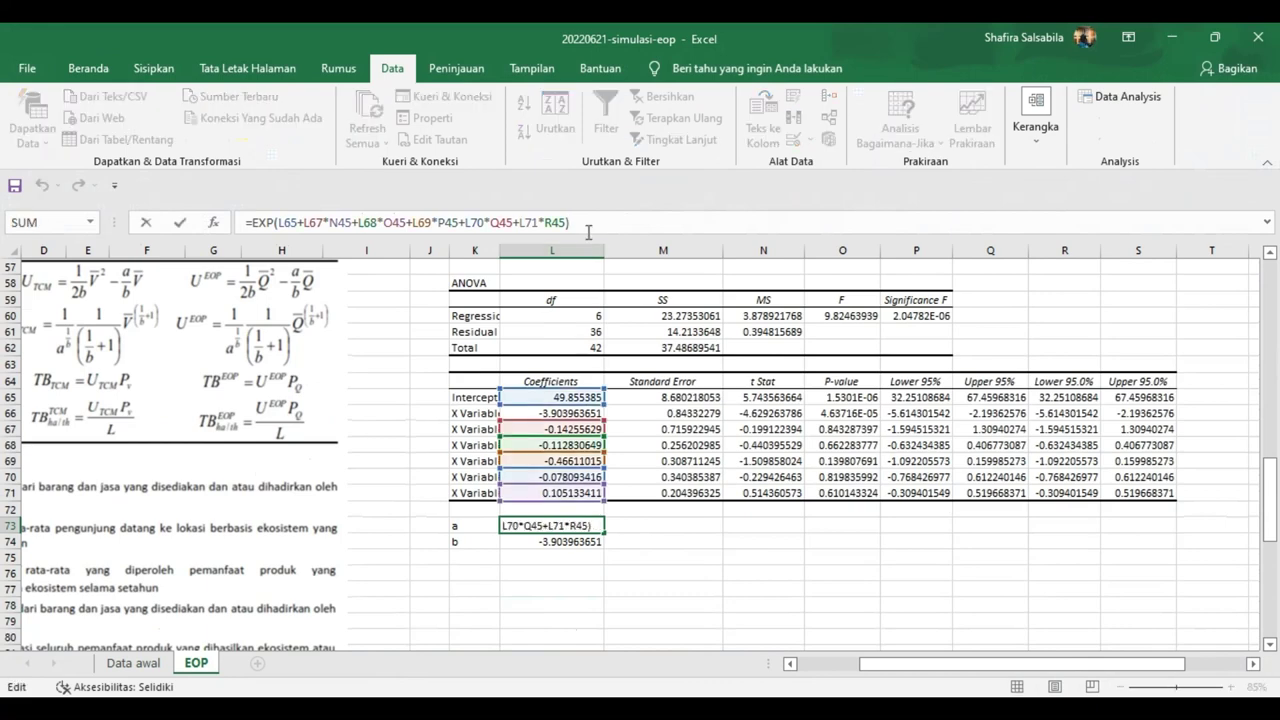
key("Return")
Step: Label cell K75 as Qrata-rata and link L75 to the average in C45
key("Return")
key("Left")
type("Qrata-rata")
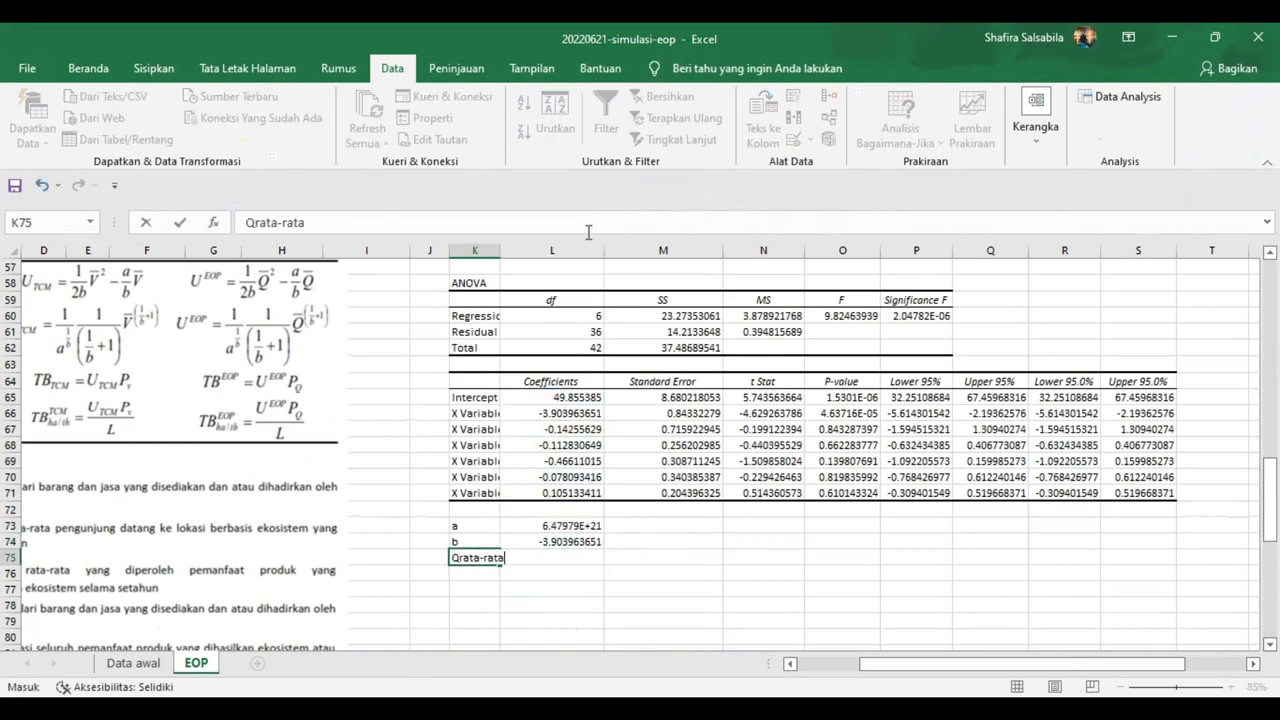
key("Tab")
type("=")
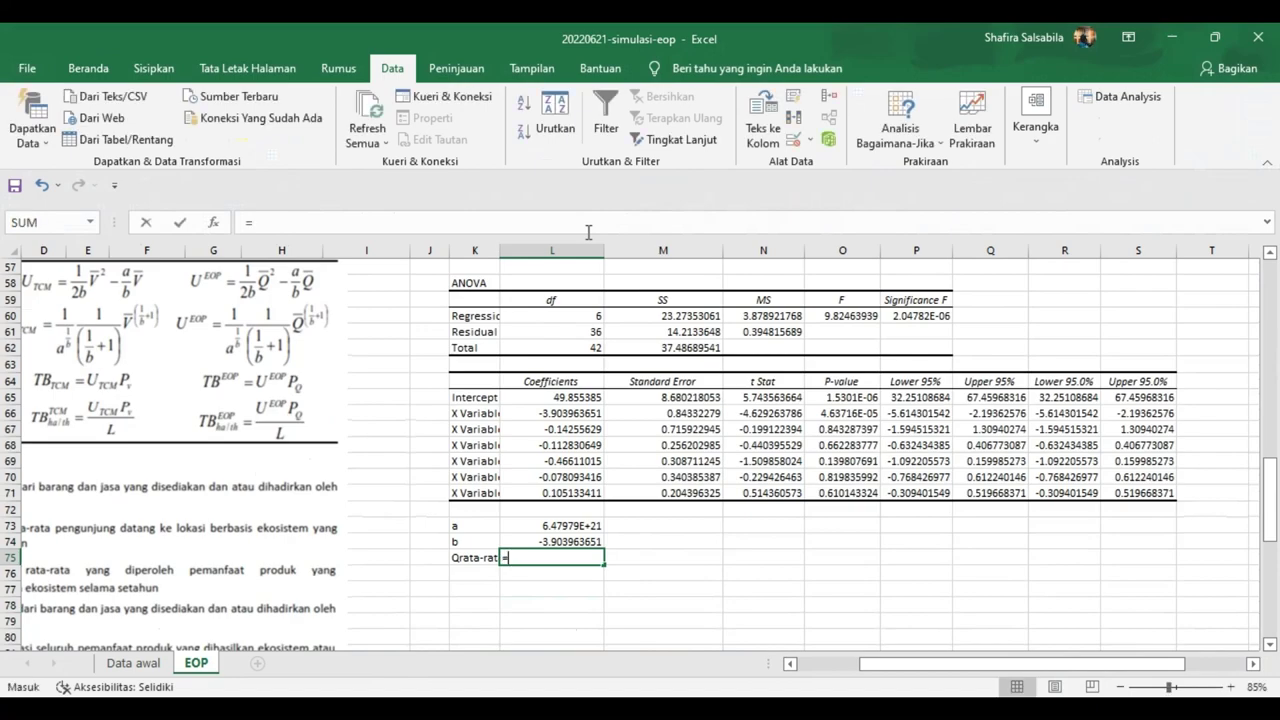
left_click_drag(934, 667, 864, 667)
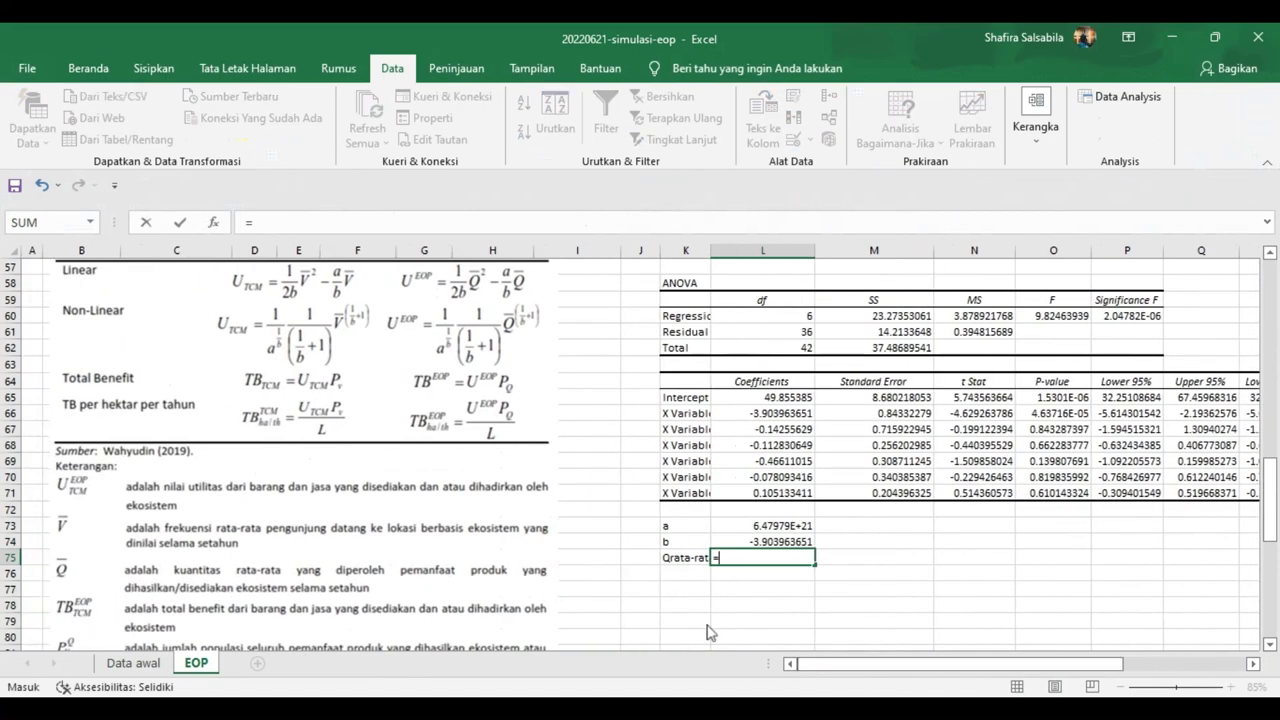
scroll(418, 480, "up", 7)
left_click(182, 427)
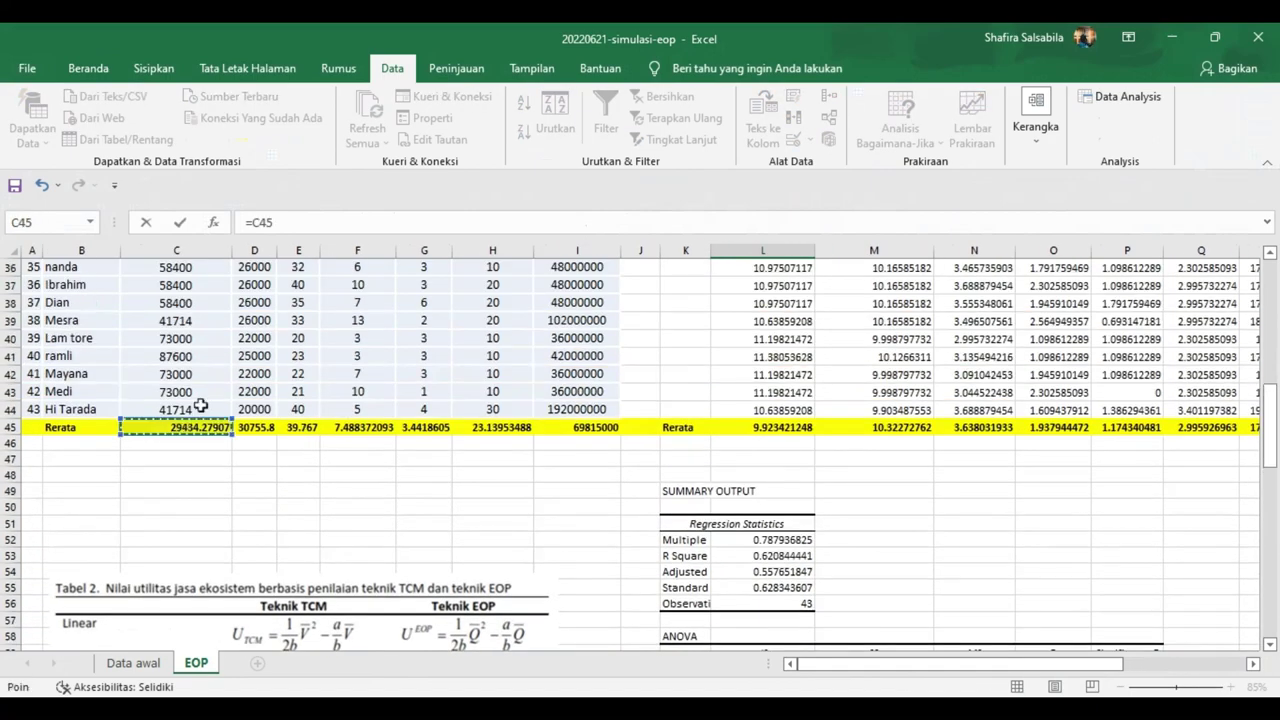
scroll(185, 425, "up", 12)
scroll(189, 423, "down", 18)
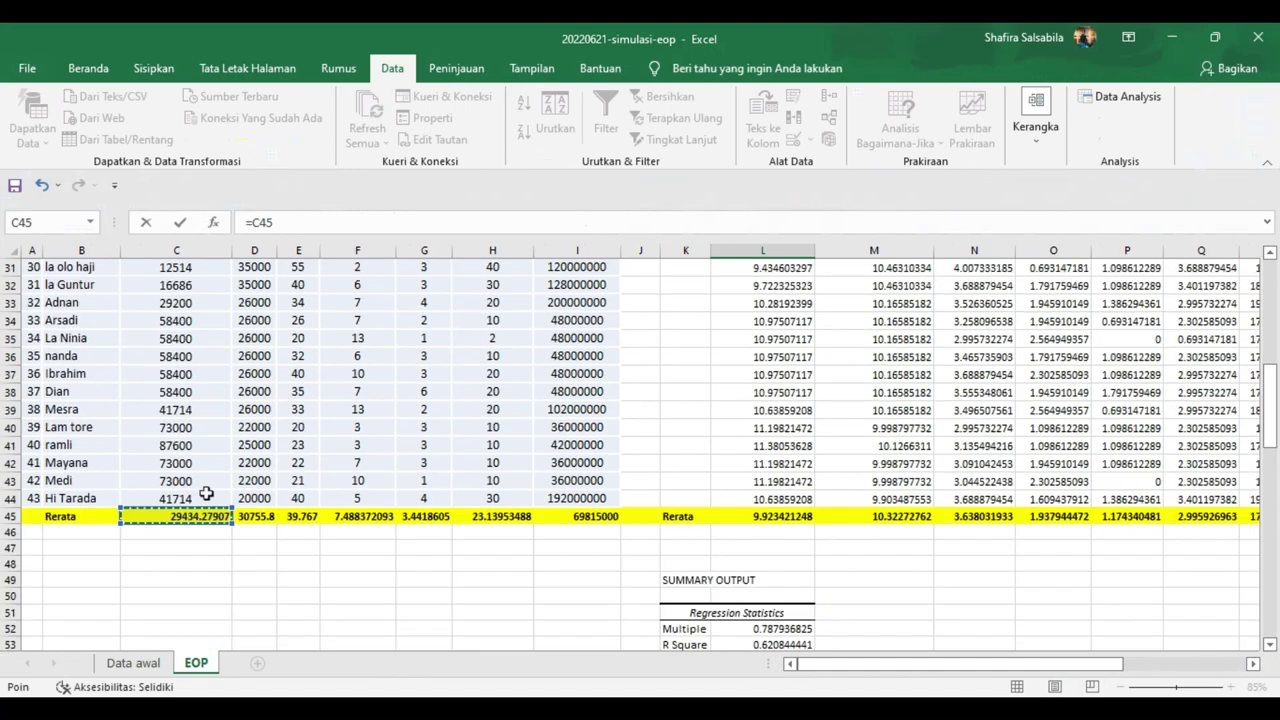
scroll(846, 474, "down", 3)
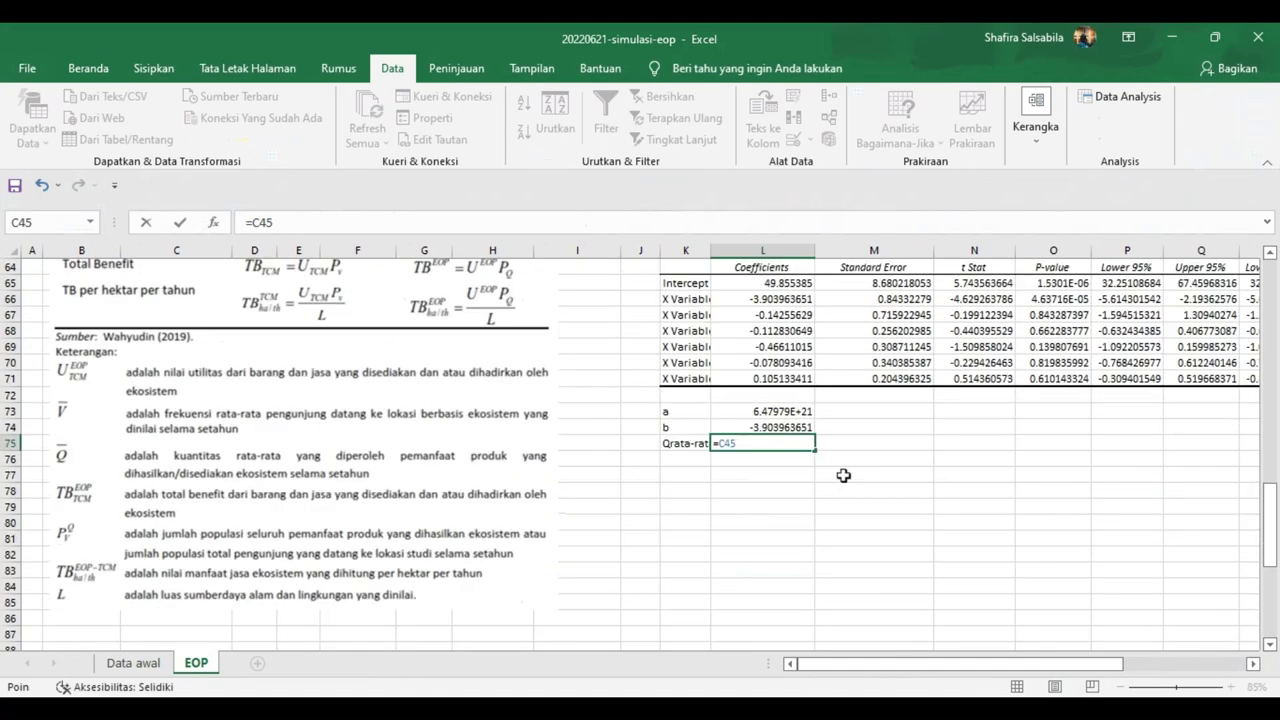
key("Return")
Step: Move the picture of the TCM and EOP utility formulas down beside the a, b and Qrata-rata results
scroll(338, 348, "up", 3)
left_click_drag(338, 348, 359, 495)
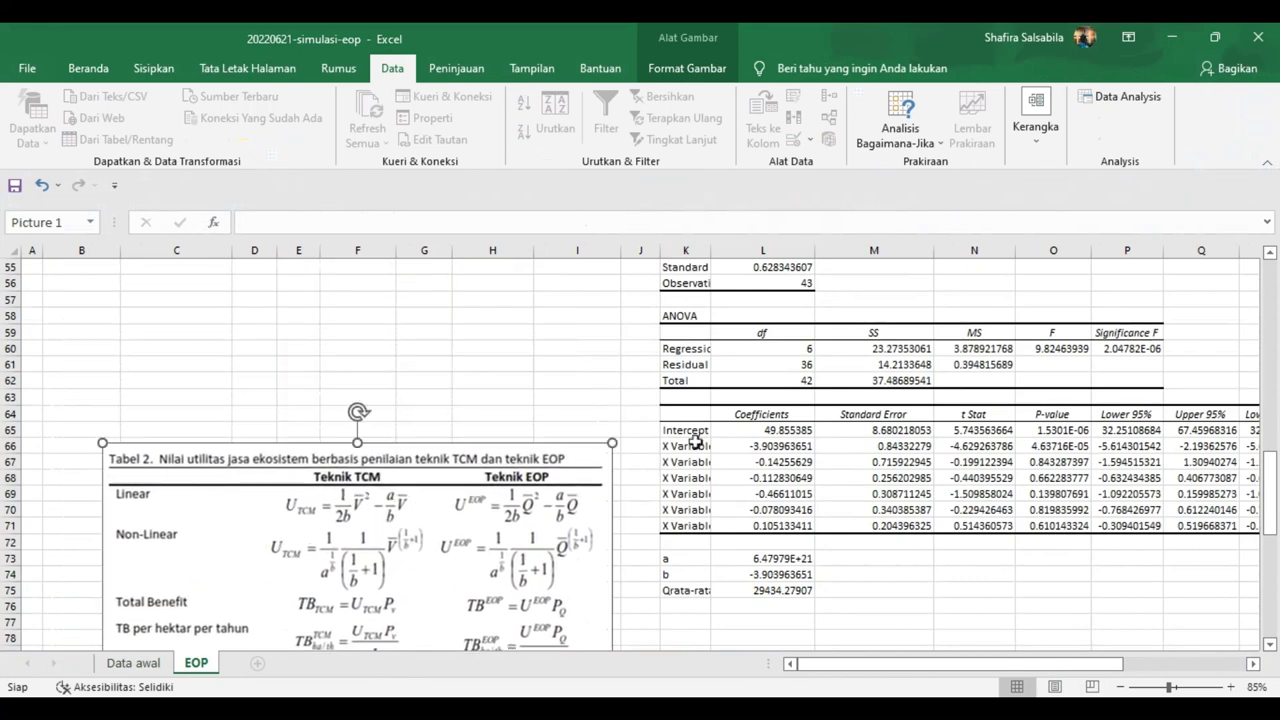
scroll(357, 274, "down", 4)
Step: Label cell K77 as Ueop
left_click(685, 427)
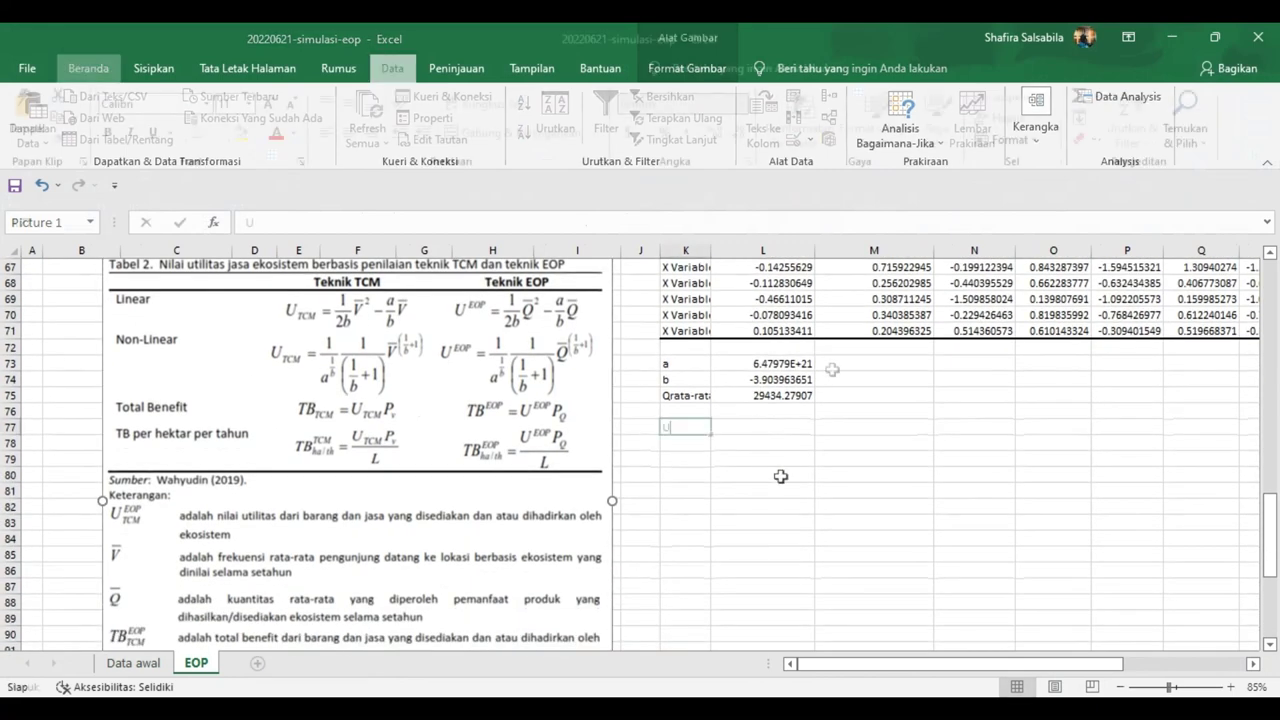
type("Ueop")
key("Tab")
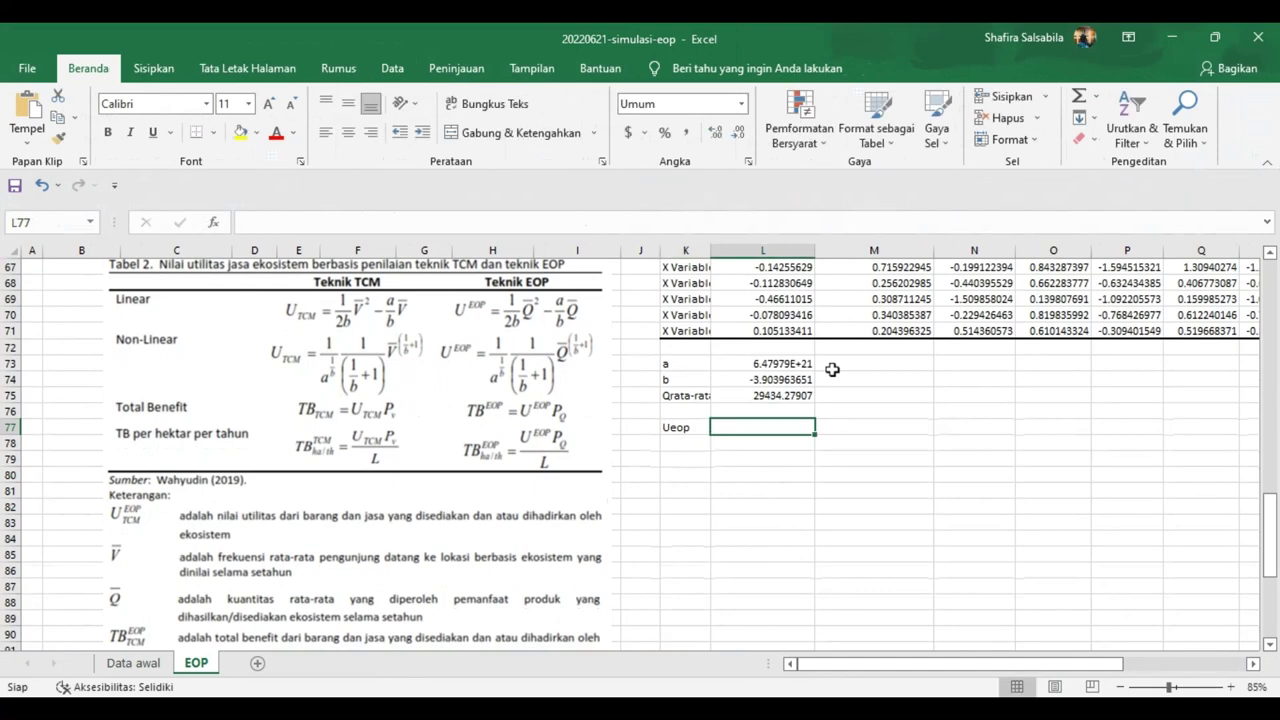
Step: Begin the non-linear EOP utility formula in L77 as 1/(L73^, using the cell reference for a
type("=")
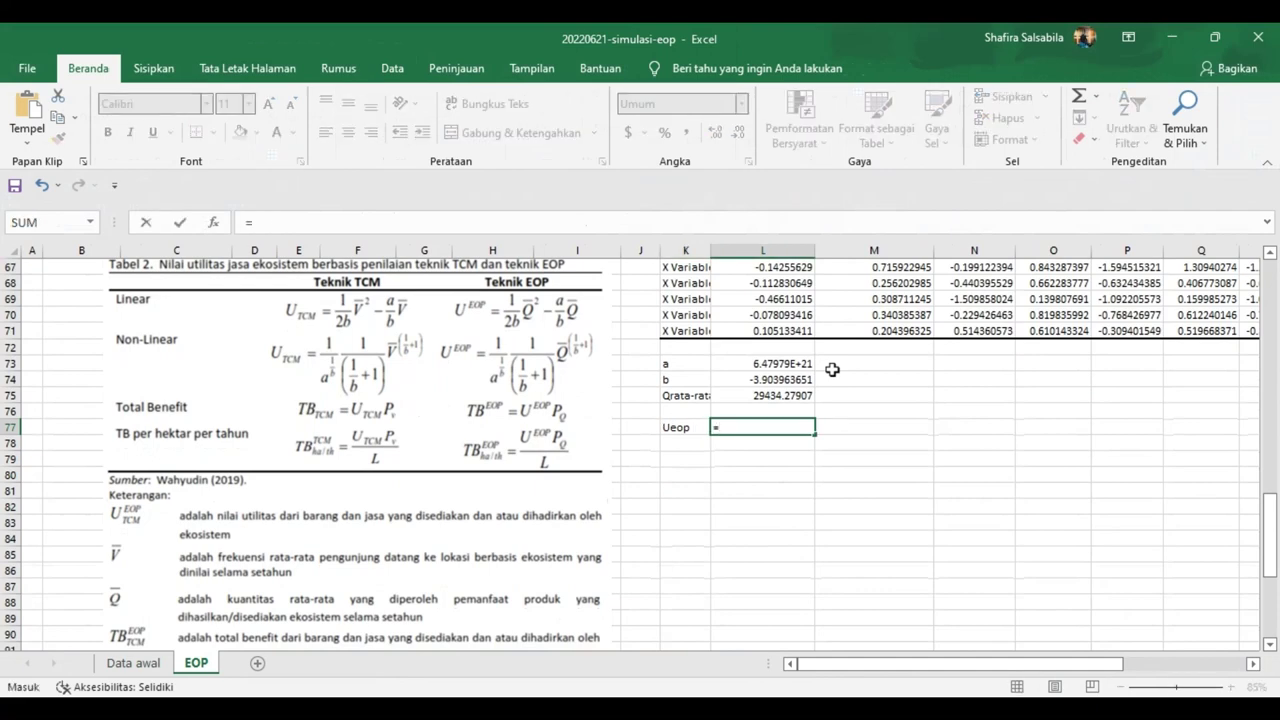
type("1/(a^")
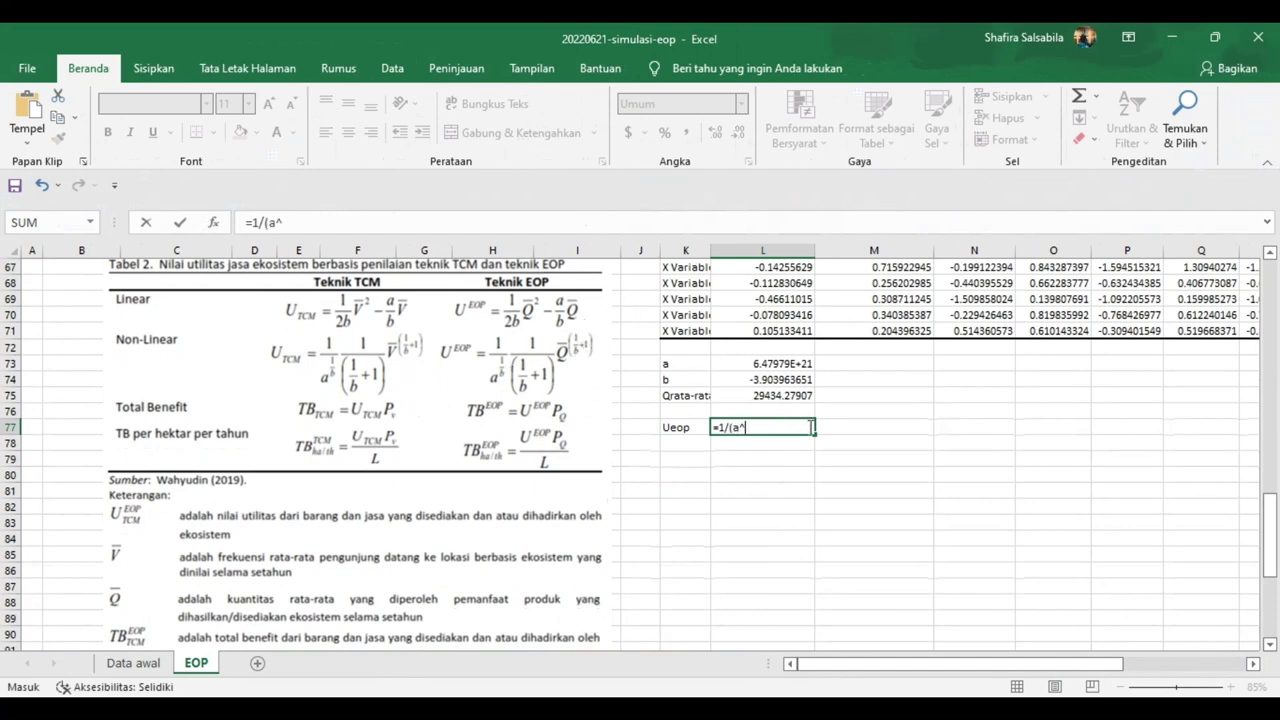
type("(")
key("BackSpace")
key("BackSpace")
key("BackSpace")
left_click(763, 366)
type("^")
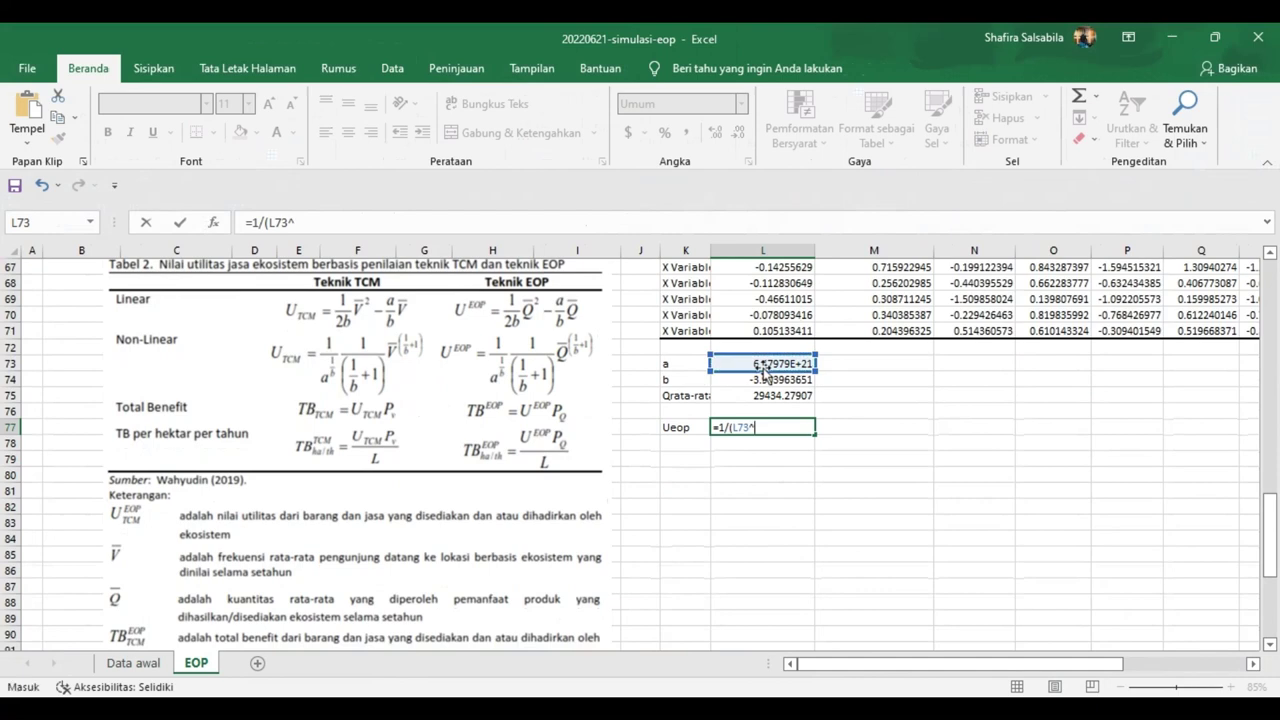
Step: Complete the first factor of the Ueop formula with the exponent (1/L74) and open the second factor, multiplied as 1/(
type("(")
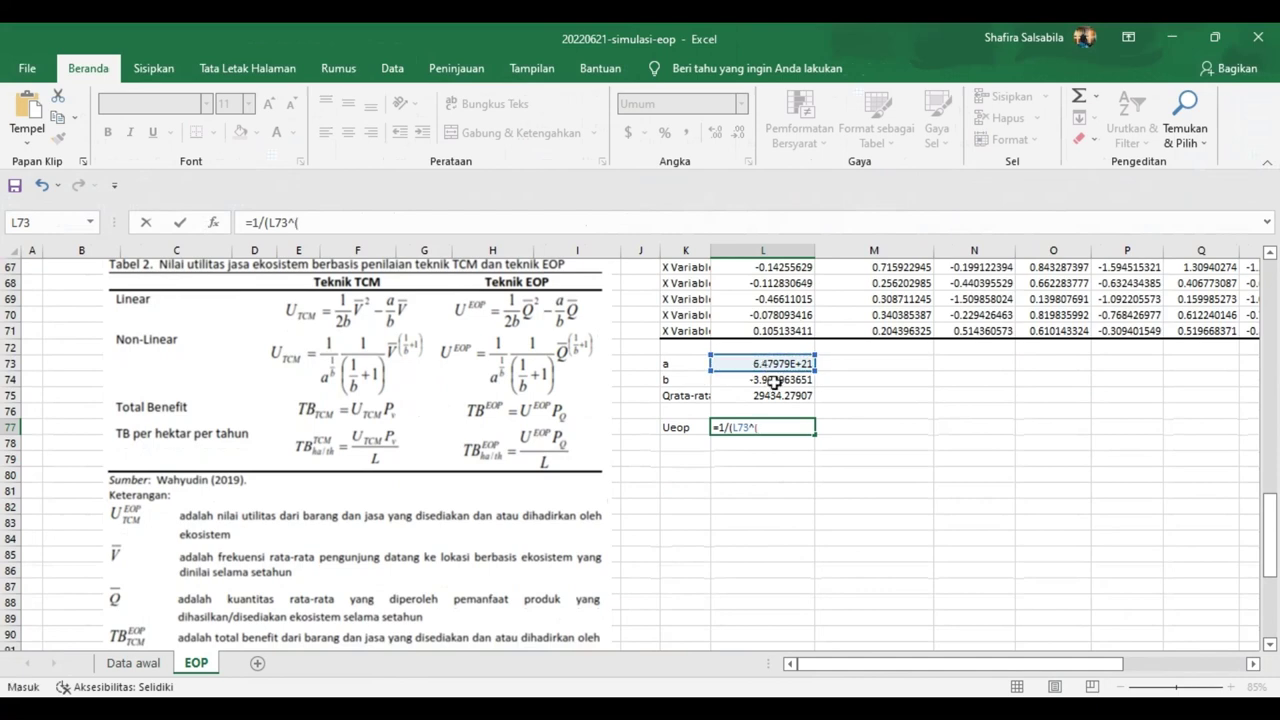
left_click(773, 381)
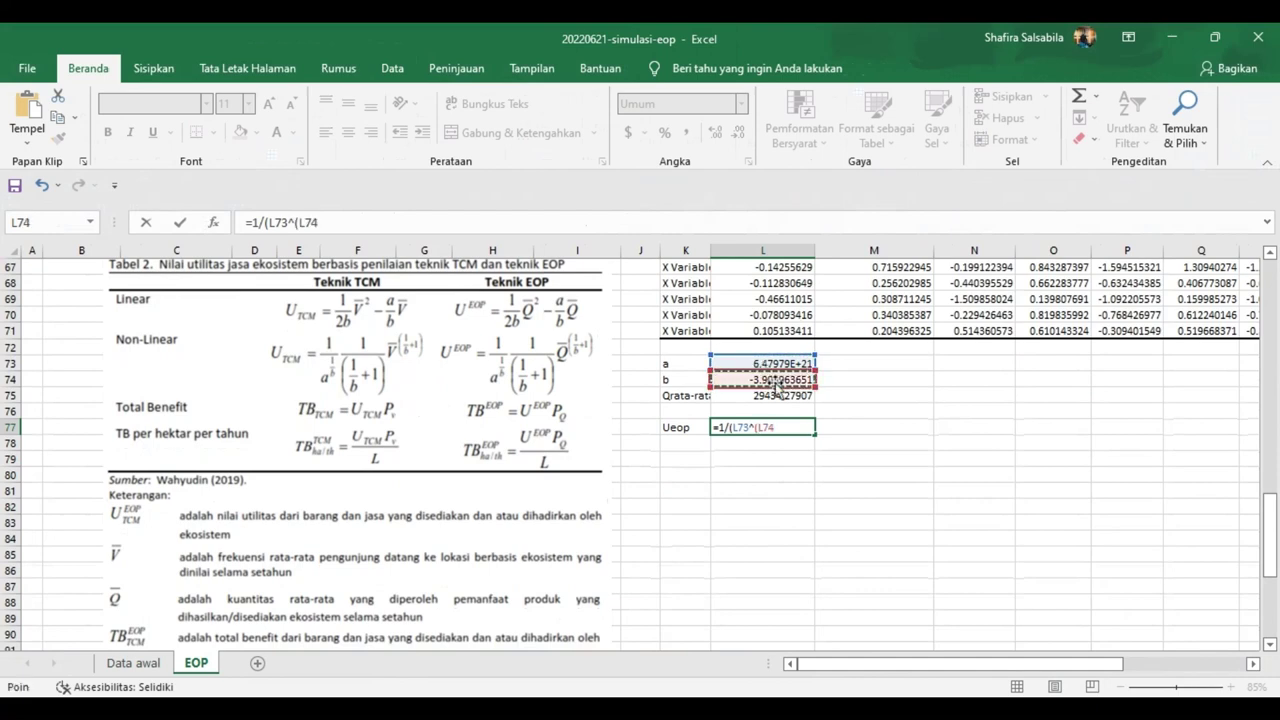
left_click(318, 224)
left_click(307, 222)
type("1/")
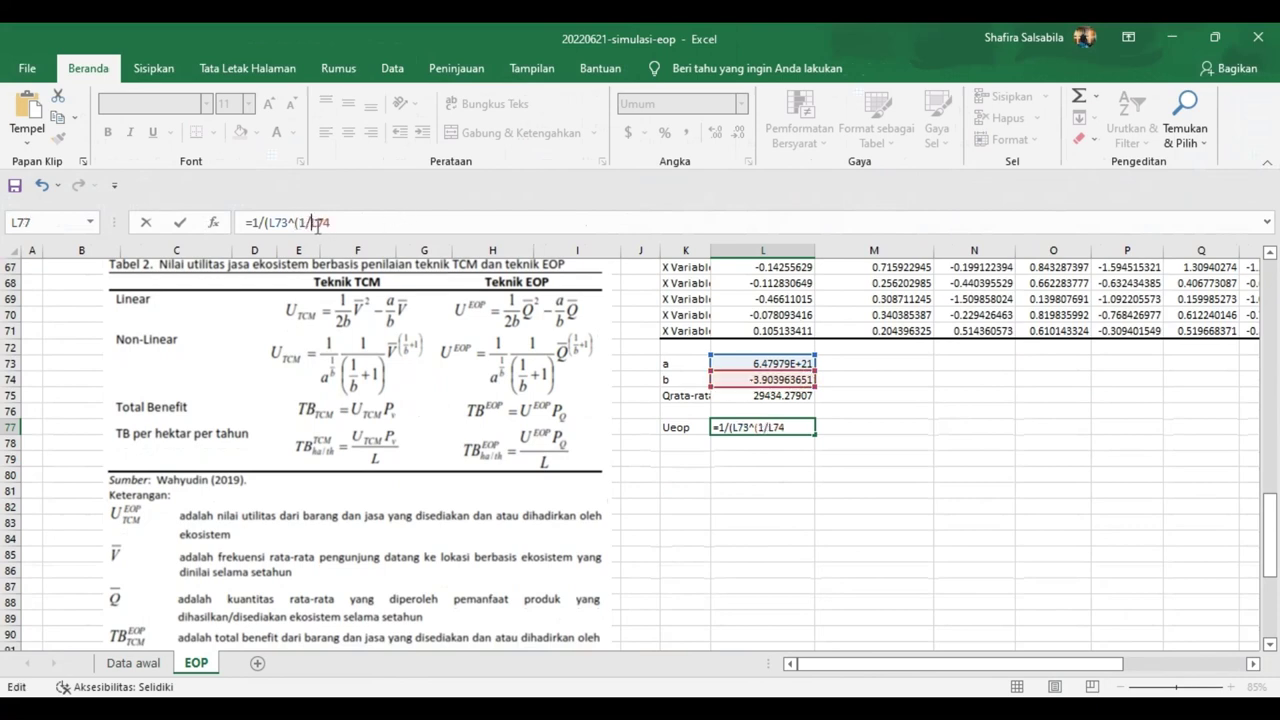
left_click(338, 222)
type("))*1/(")
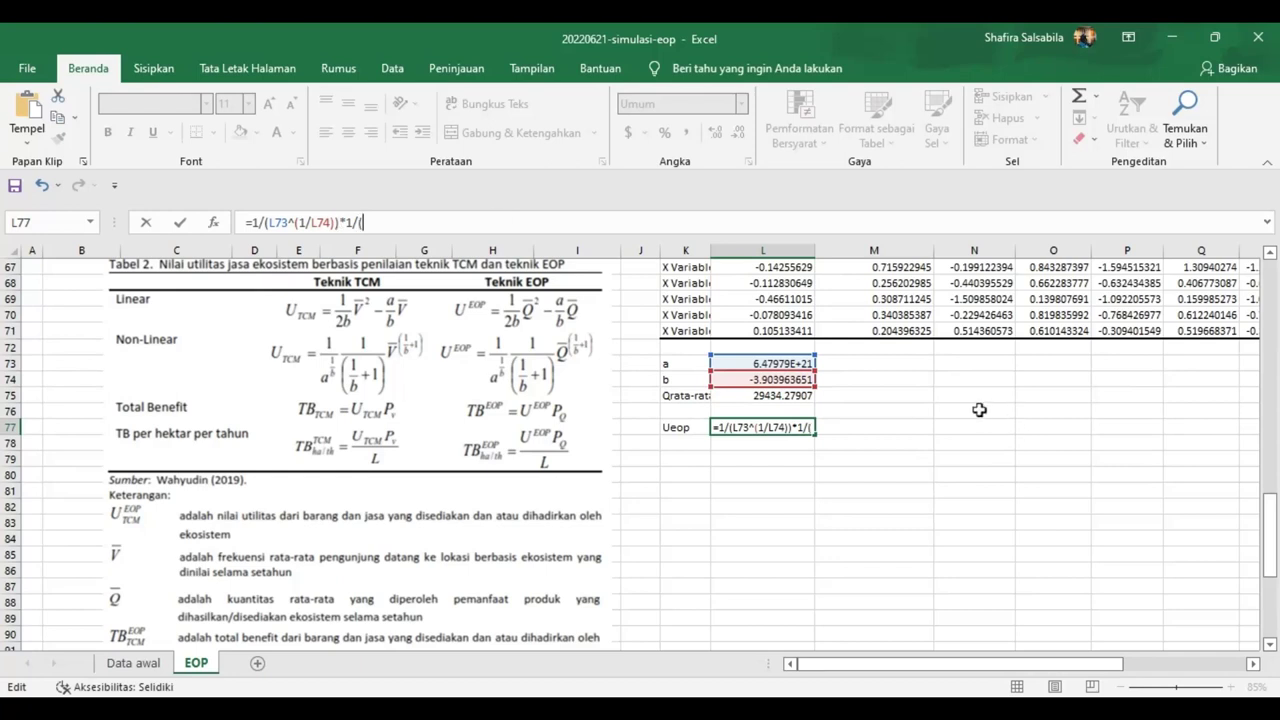
Step: Complete the second factor of the Ueop formula as 1/(1/L74+1) and open a third multiplied factor
type("1/")
left_click(779, 378)
type("+")
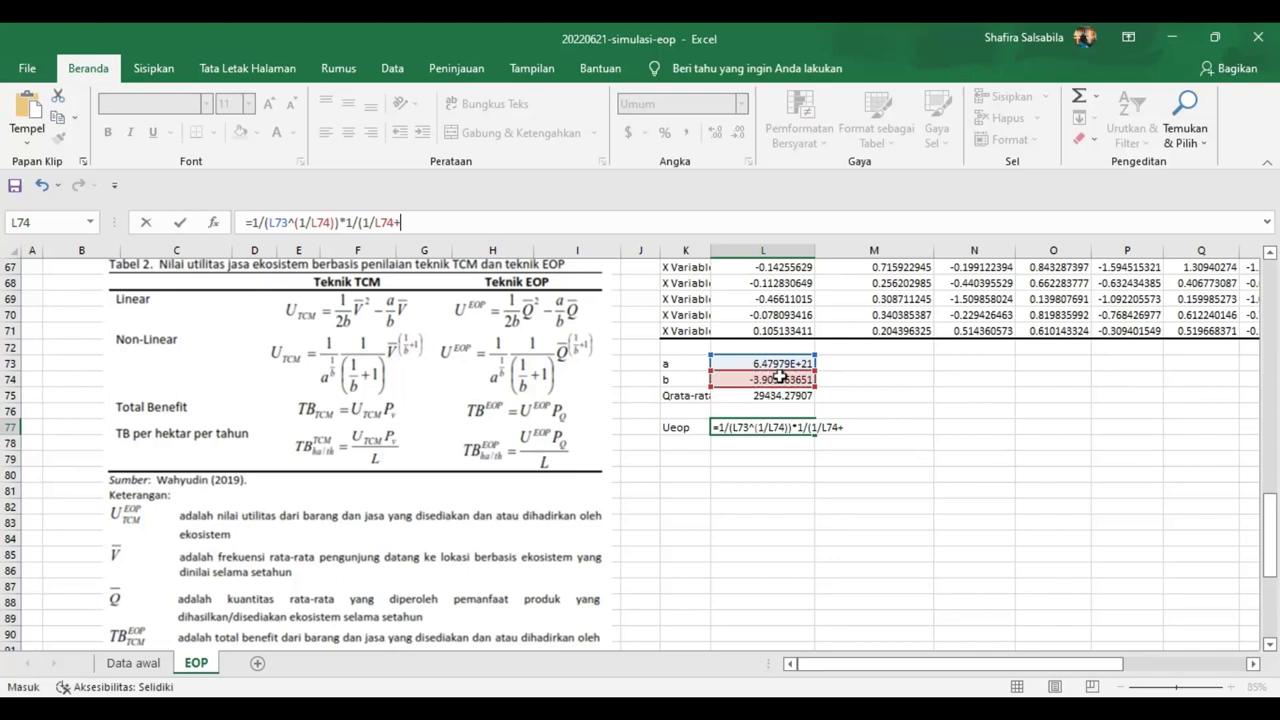
type("1)*(")
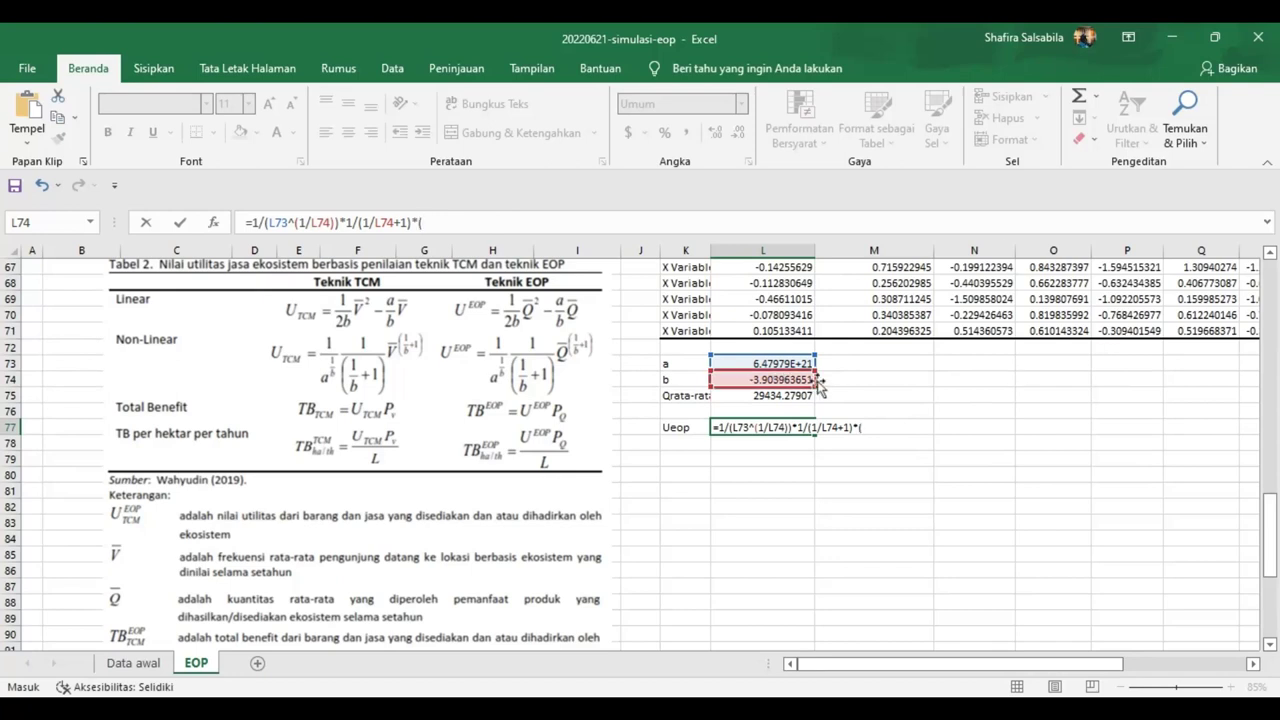
Step: Complete the Ueop formula with the third factor (L75^(1/L74+1)), the average Q raised to 1/b+1
left_click(800, 393)
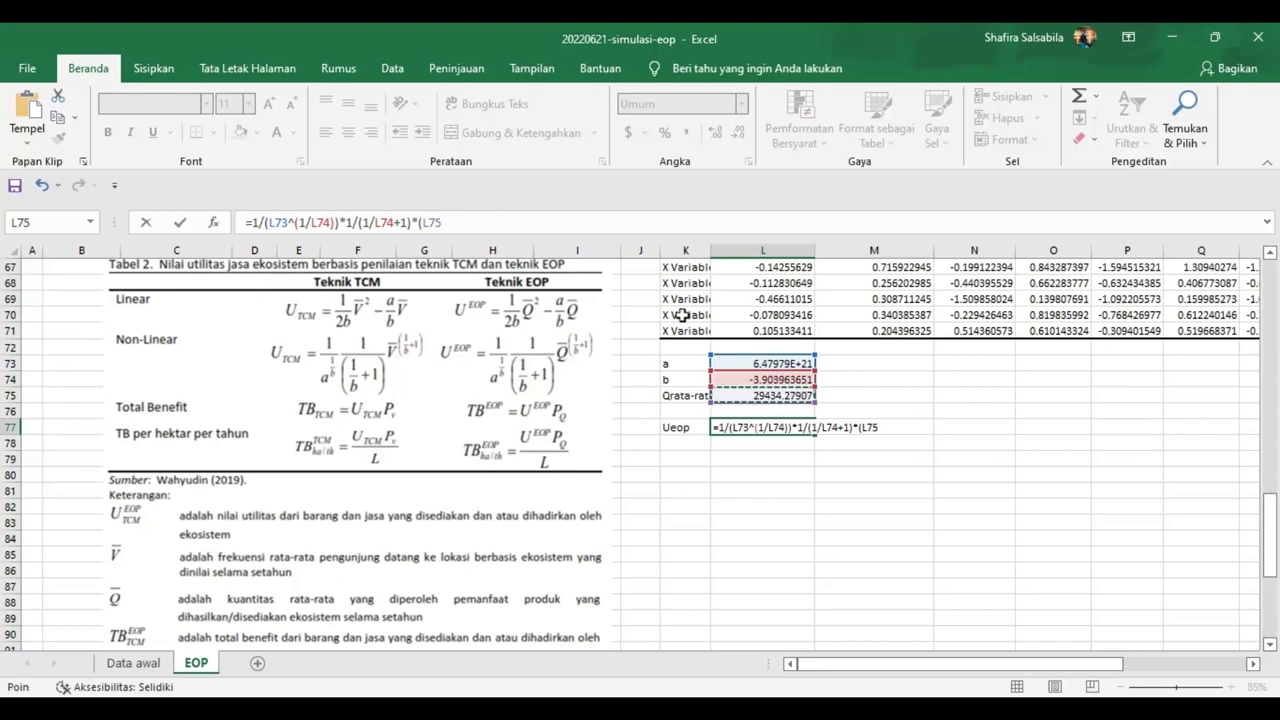
type("^(1/")
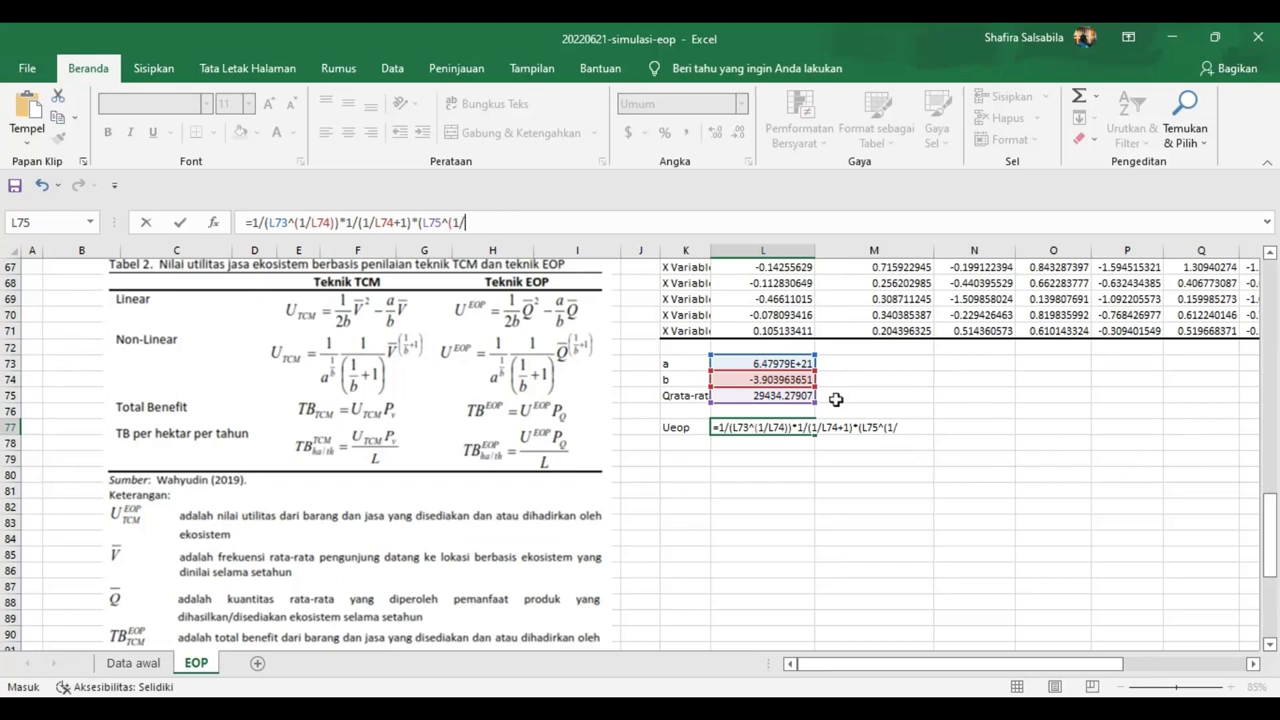
left_click(748, 381)
type("+1")
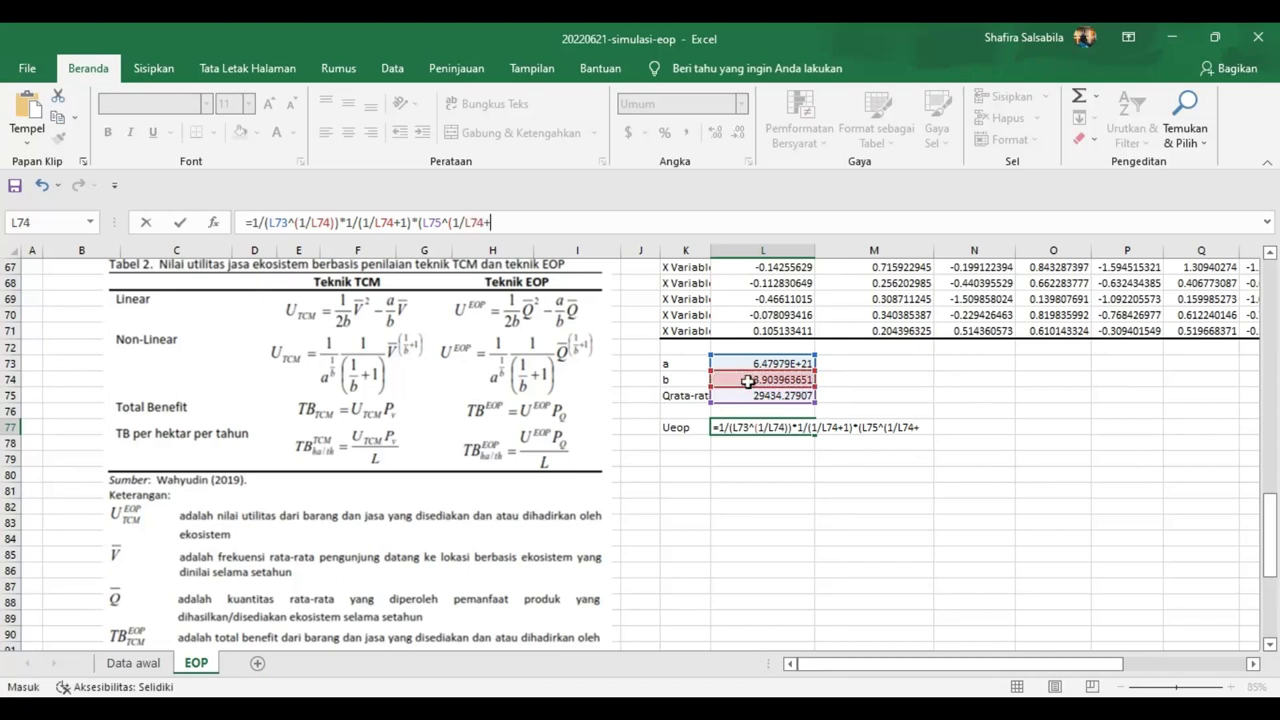
type("))")
key("Return")
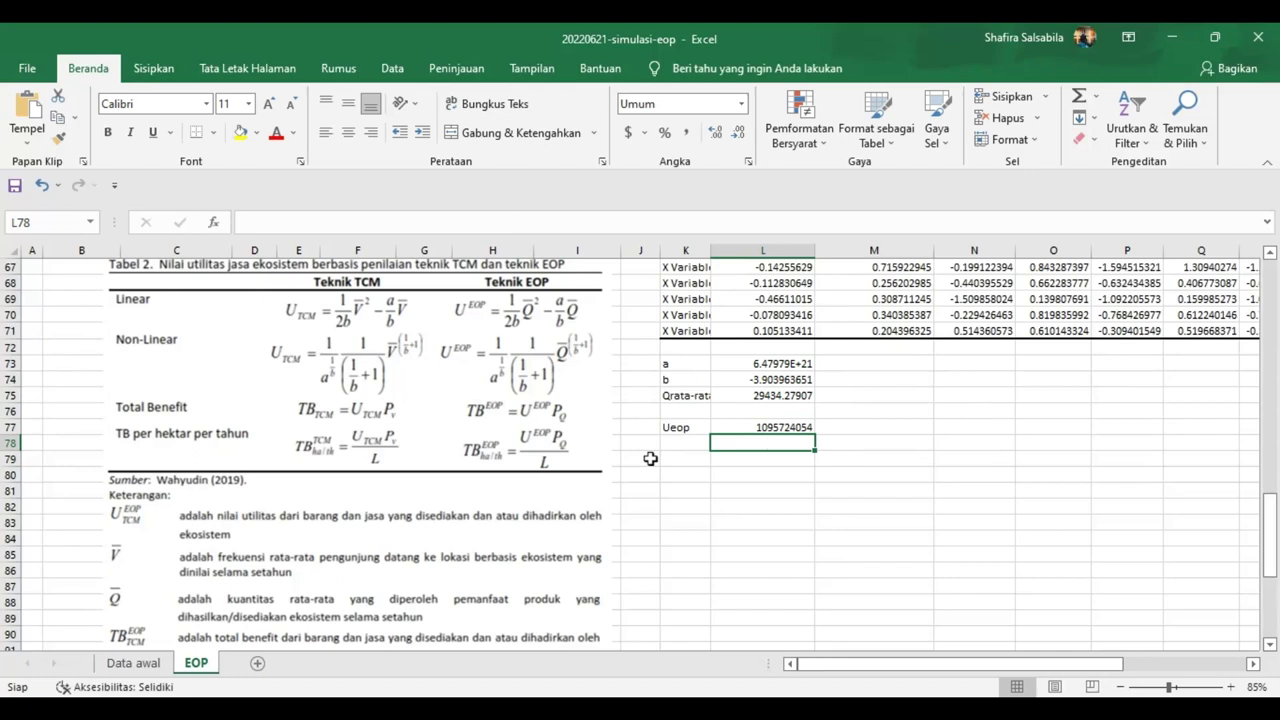
Step: Label cell K79 as TBeop
key("Down")
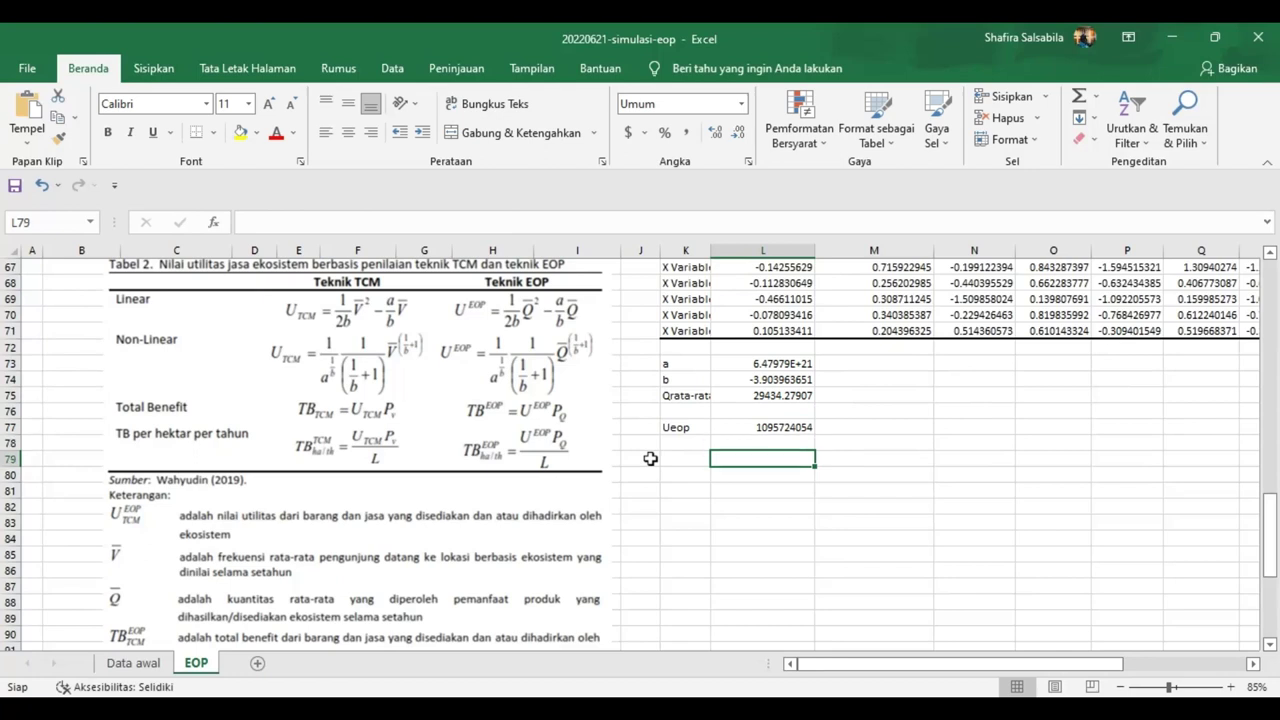
key("Left")
type("TB")
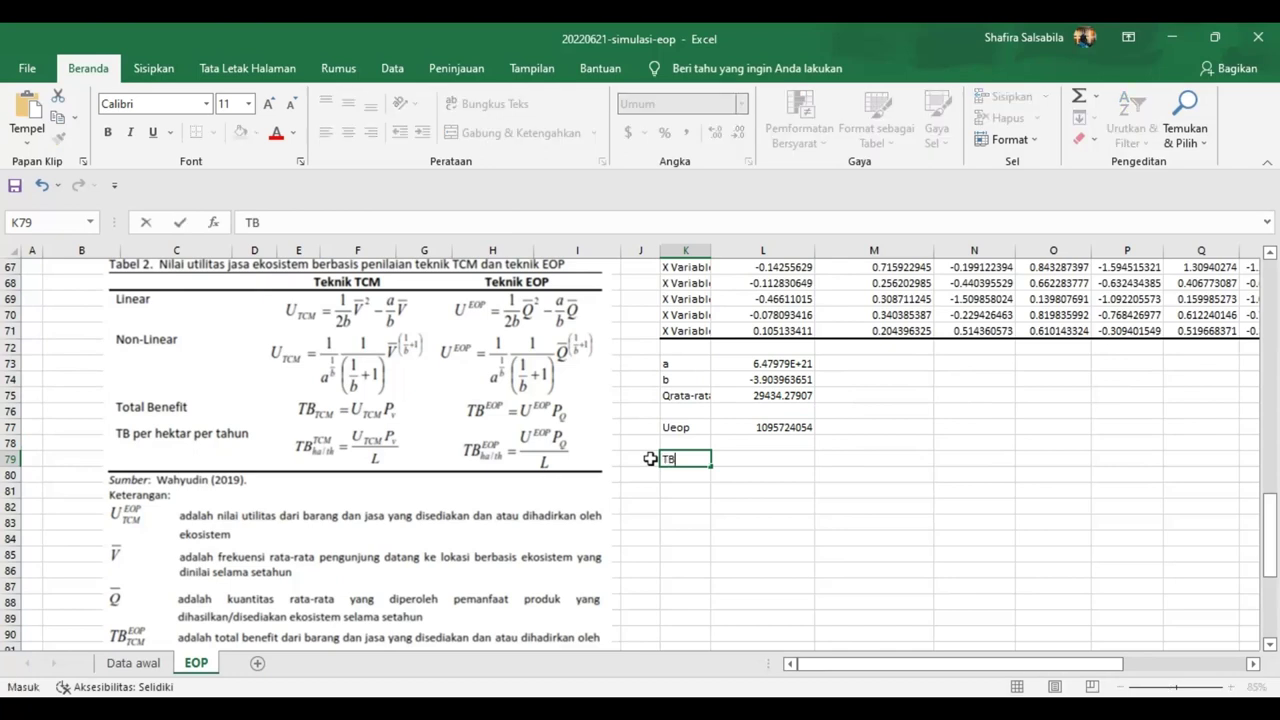
type("eop")
key("Up")
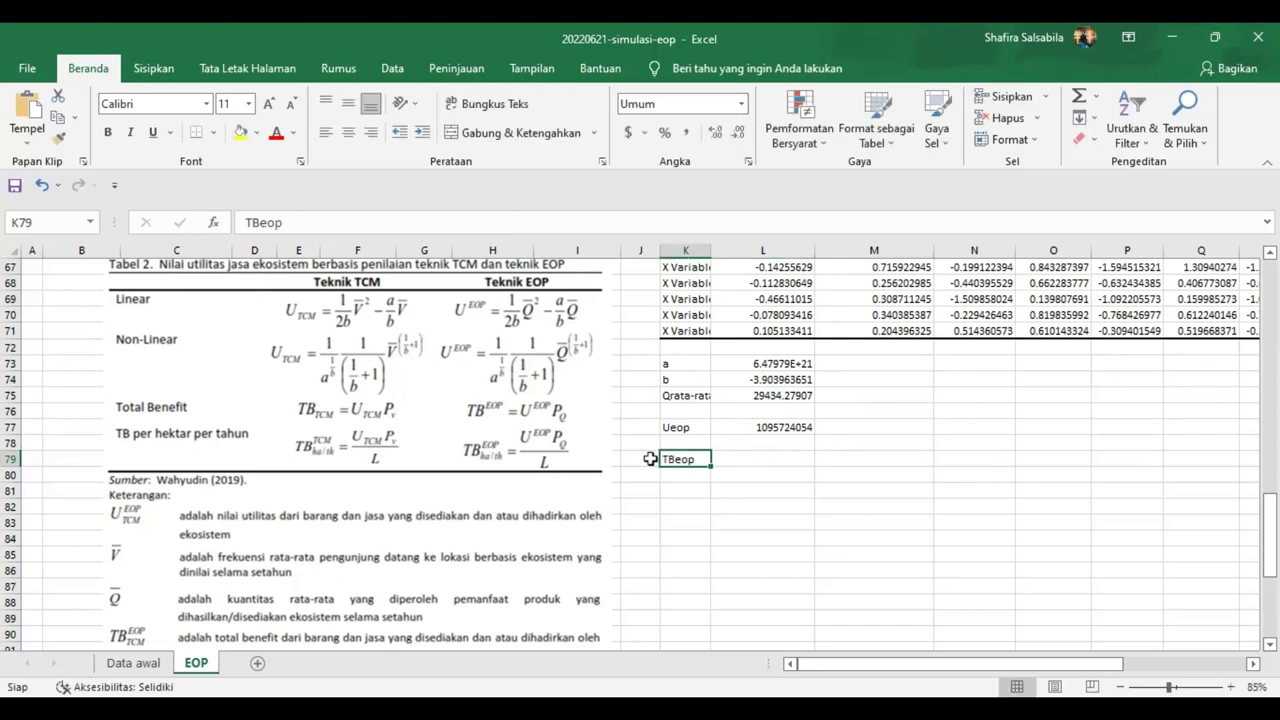
Step: Label cell K78, between Ueop and TBeop, as Pq
key("Up")
key("Right")
key("Right")
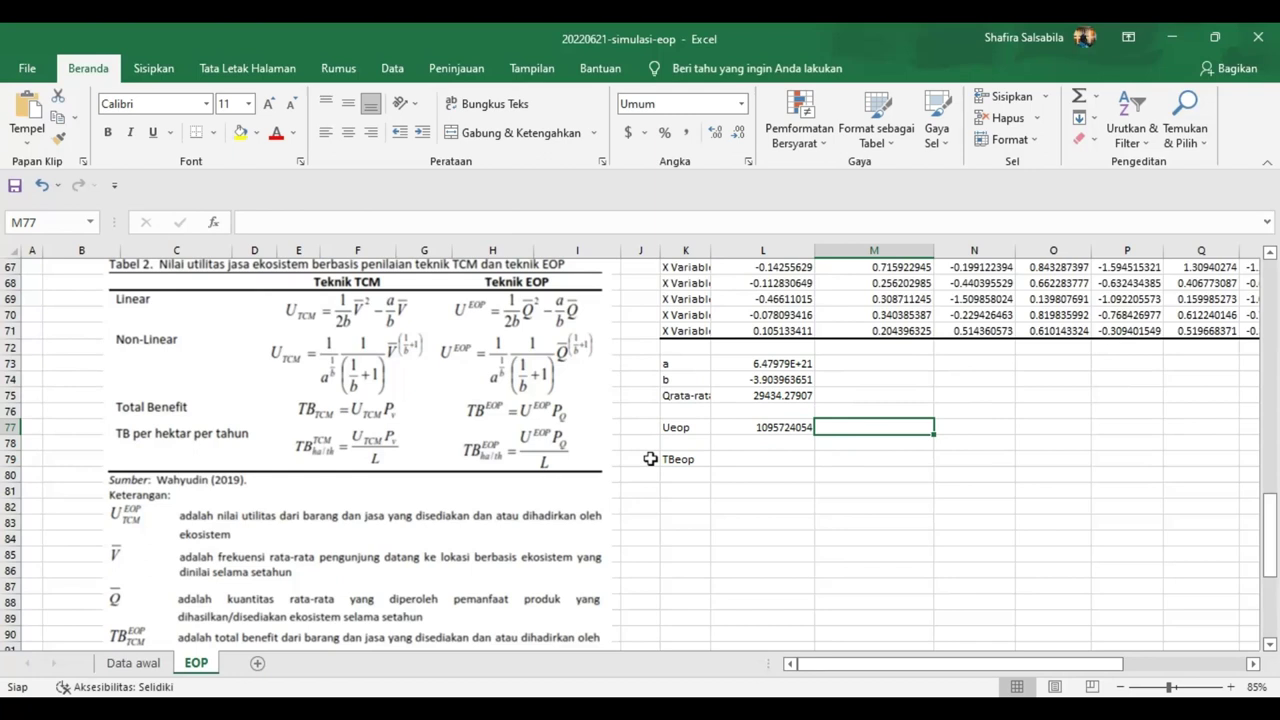
type("P")
key("Escape")
key("Down")
key("Left")
key("Left")
type("Pq")
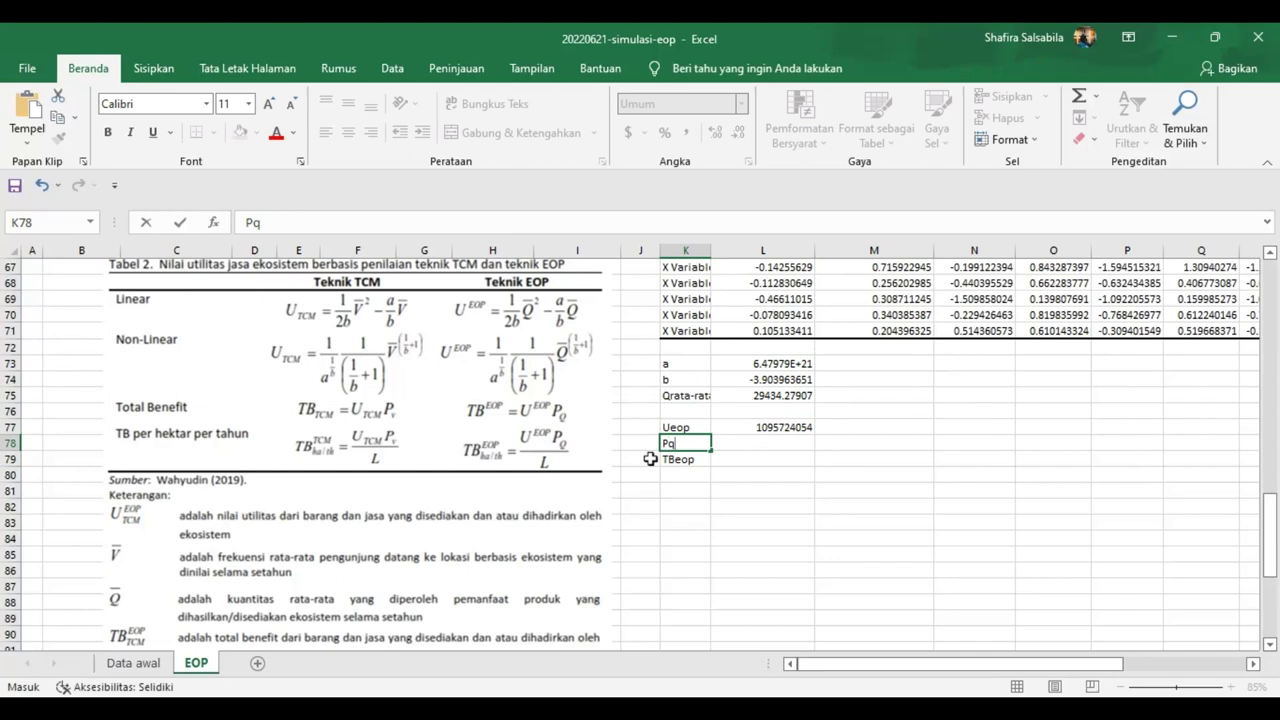
Step: Enter 2834 as the Pq population in L78 with the unit orang in M78
key("Tab")
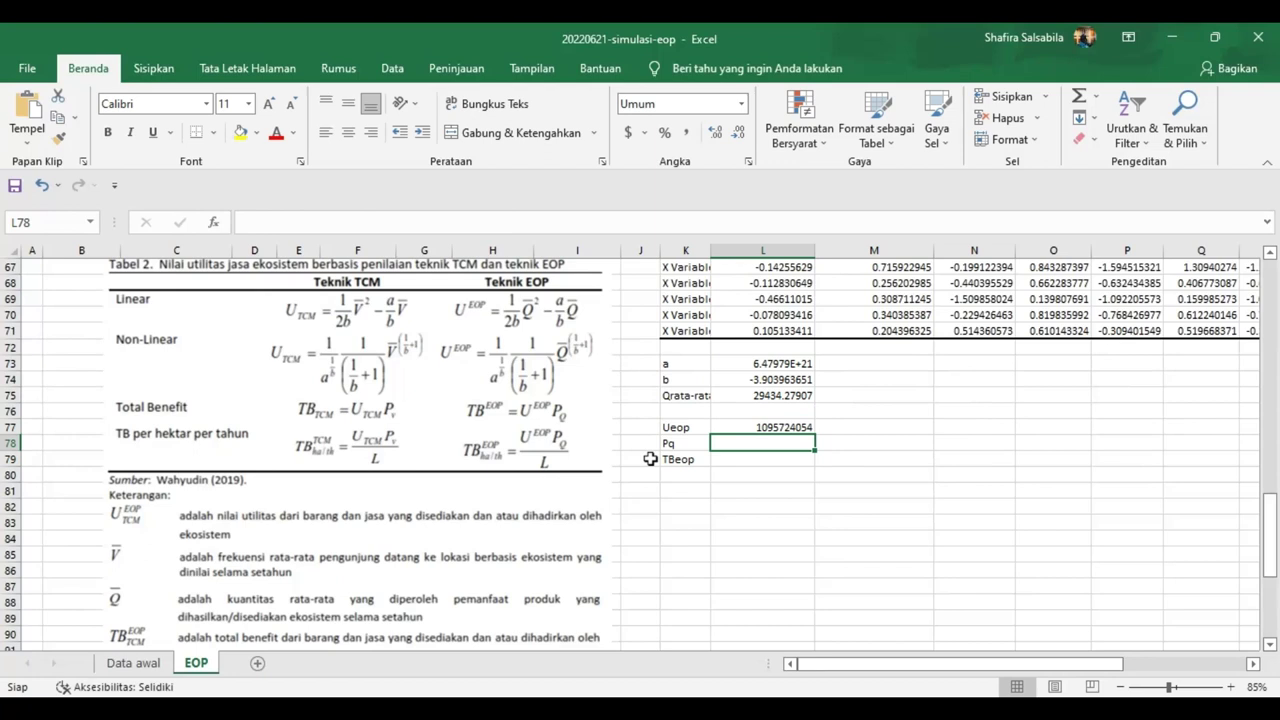
type("2834")
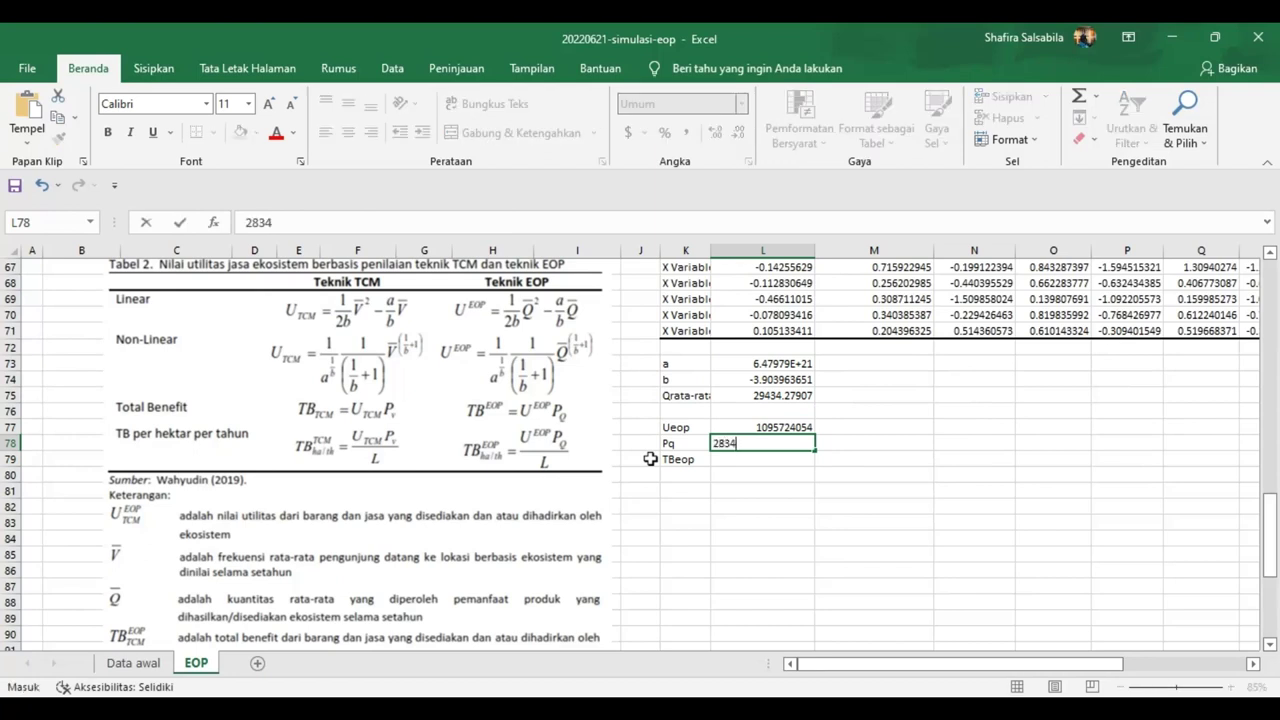
key("Tab")
type("orang")
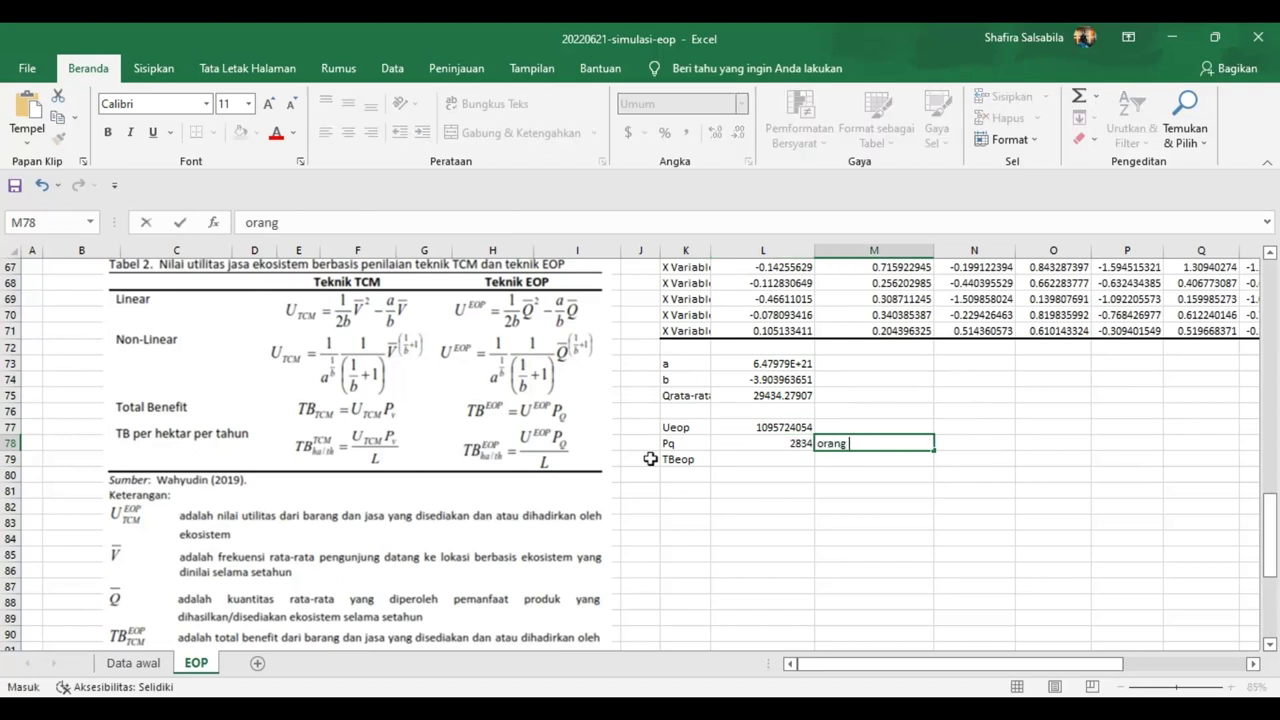
key("Return")
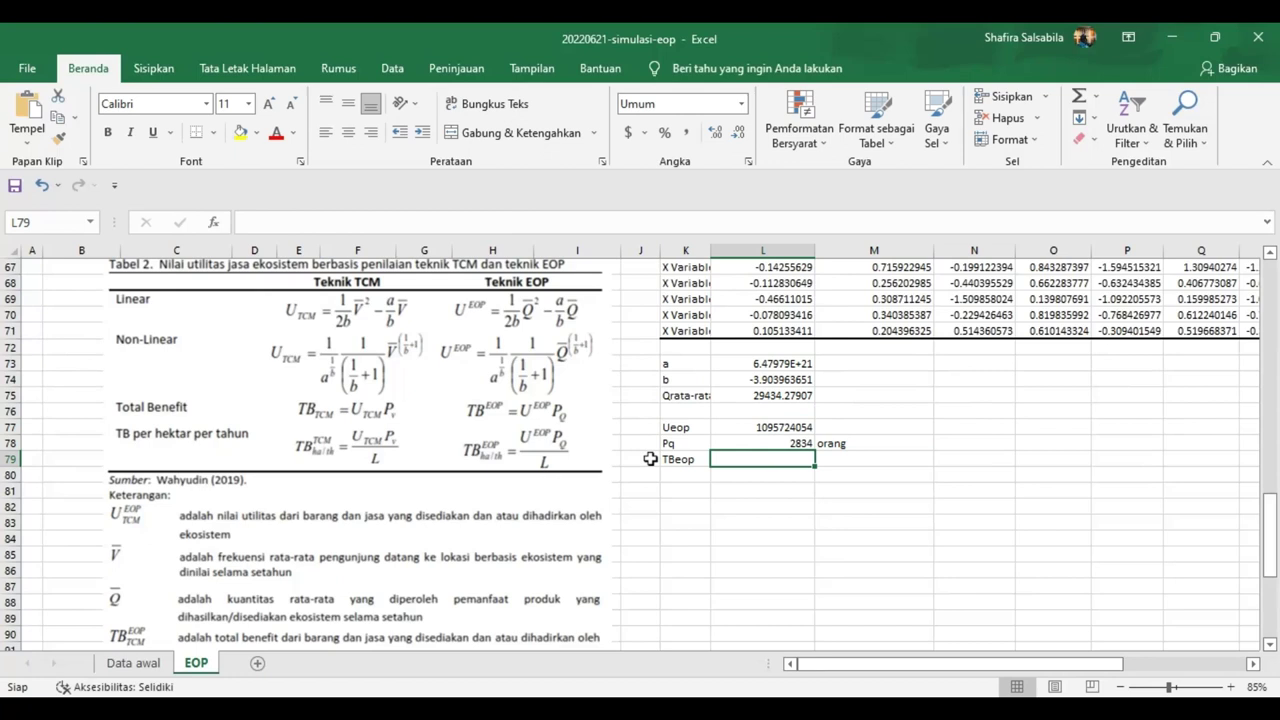
Step: Calculate TBeop in L79 as Ueop times Pq with the formula =L77*L78
type("=")
left_click(773, 428)
type("*")
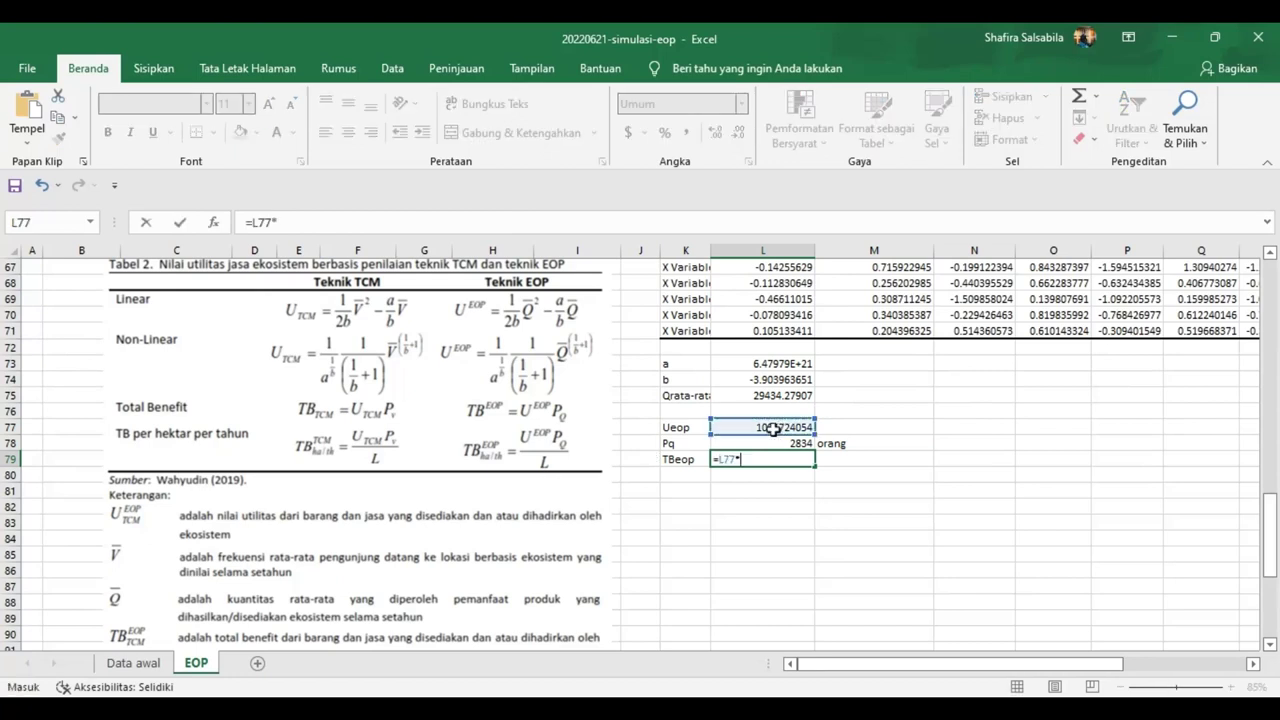
left_click(775, 442)
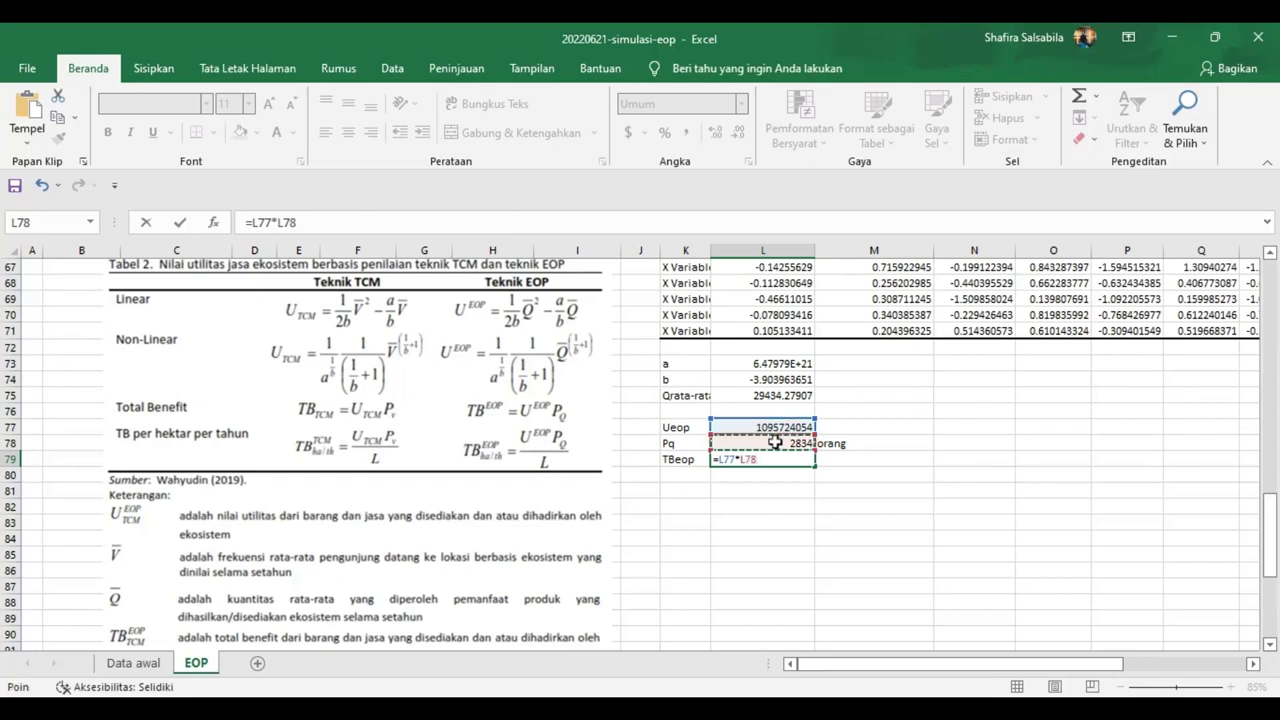
key("Return")
left_click(797, 457)
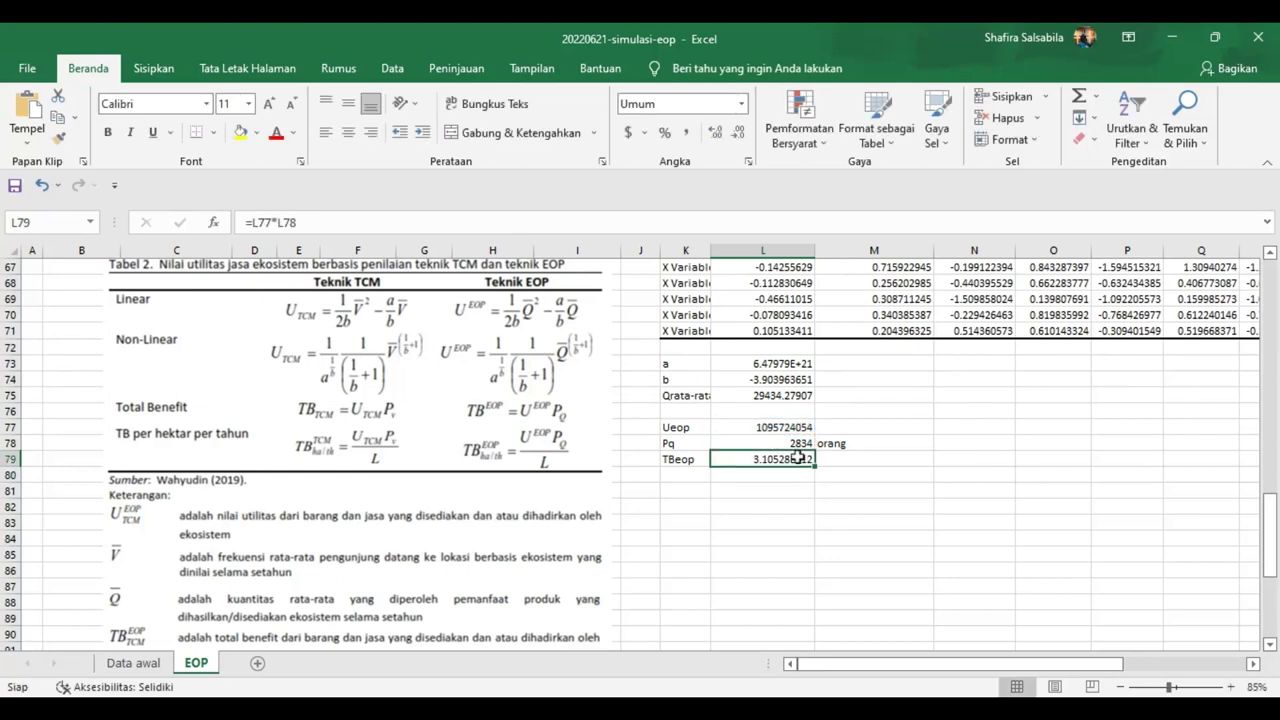
Step: Label cell K81, below TBeop, as TEV/ha/th
left_click(688, 491)
type("T")
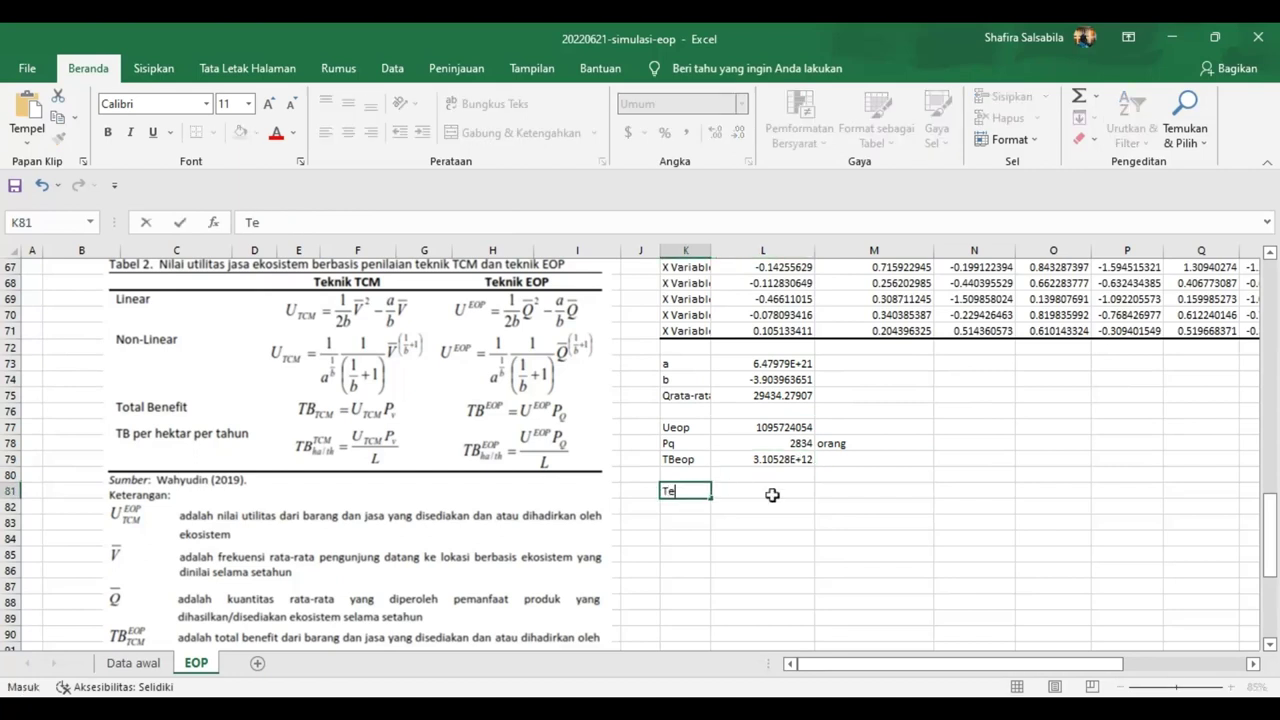
type("EV")
type("ha/th")
left_click(773, 498)
Step: Enter the label L in N77, the area 1533 in O77 and the unit hektar in P77
key("Right")
key("Right")
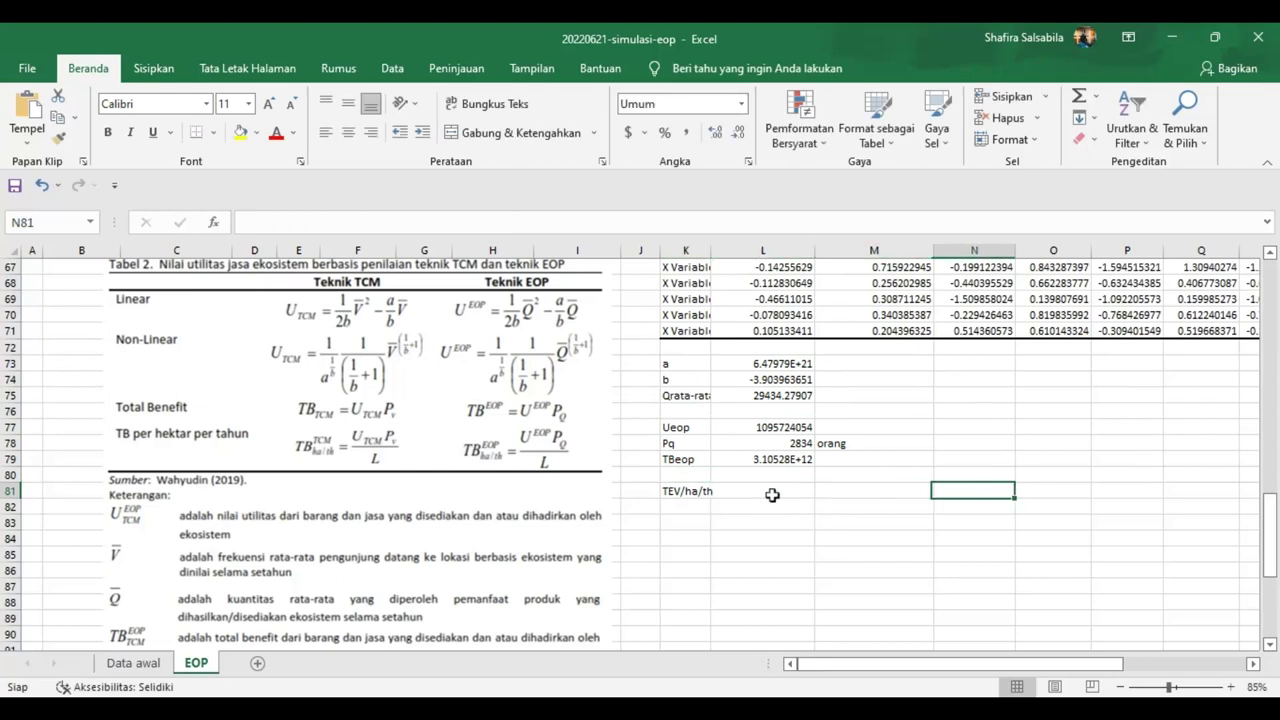
key("Up")
key("Left")
key("Left")
key("Right")
key("Right")
key("Up")
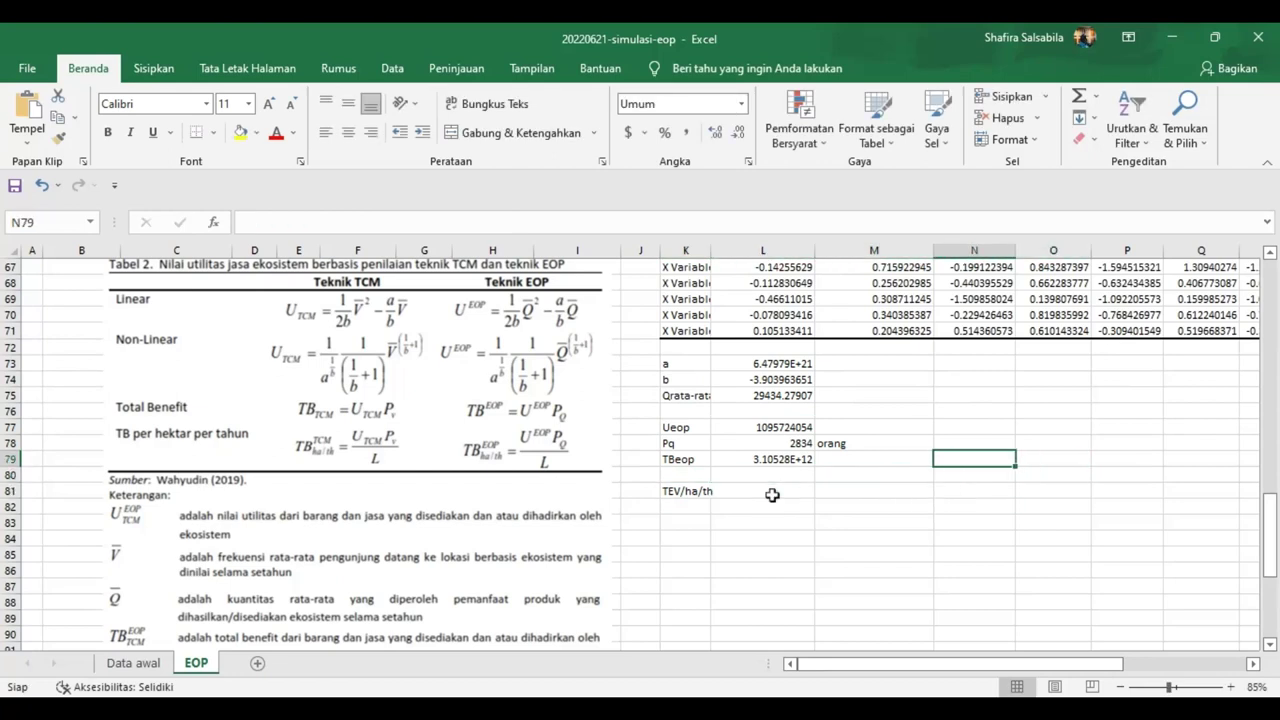
key("Up")
key("Up")
type("L")
key("Right")
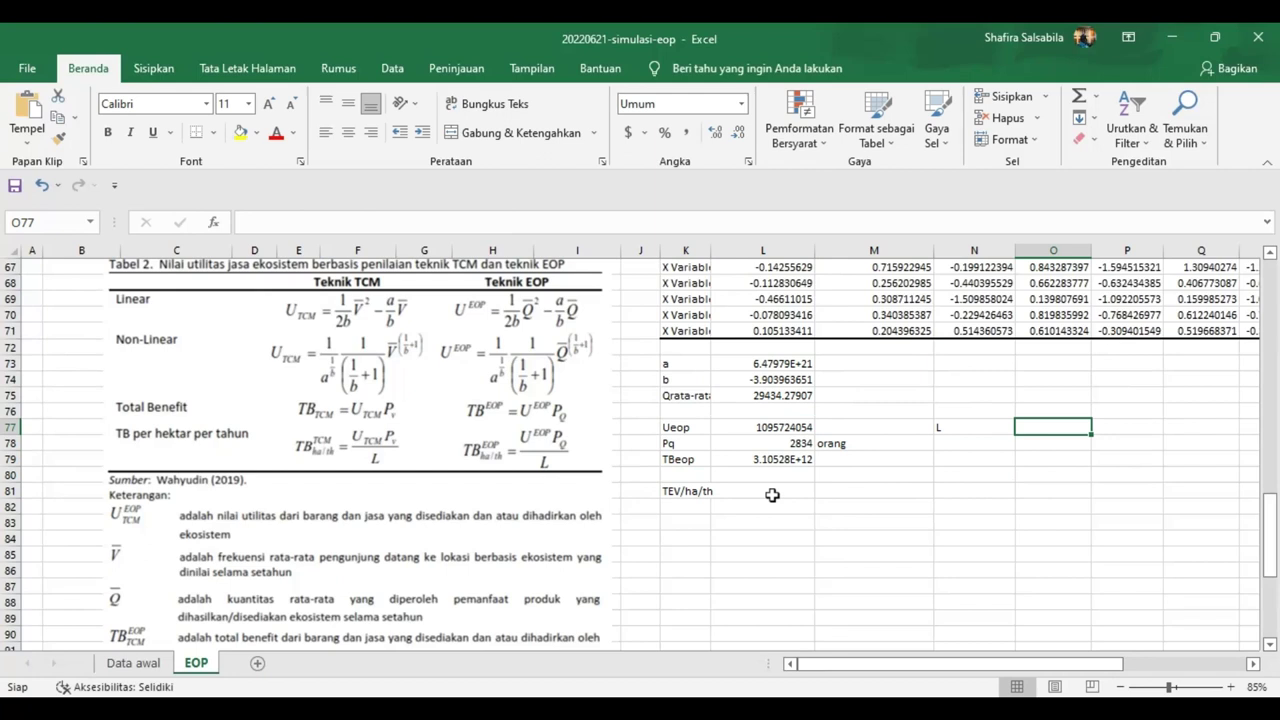
type("1533")
key("Right")
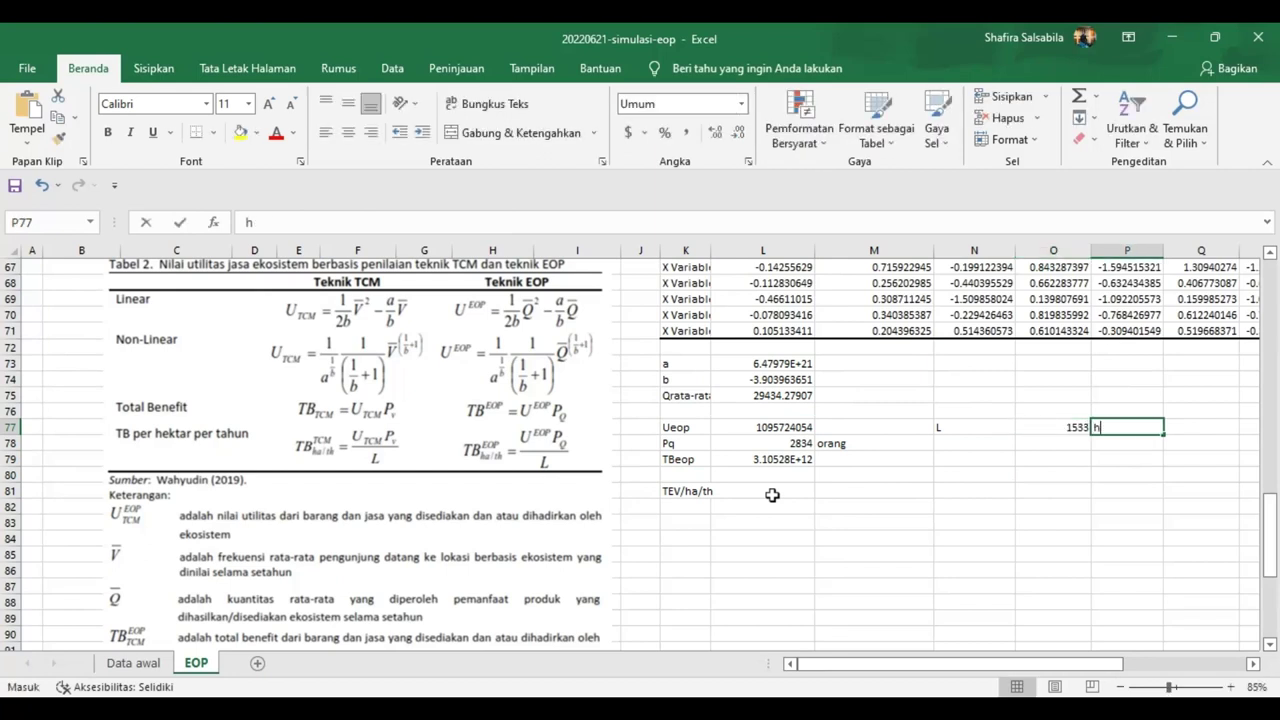
type("hektar")
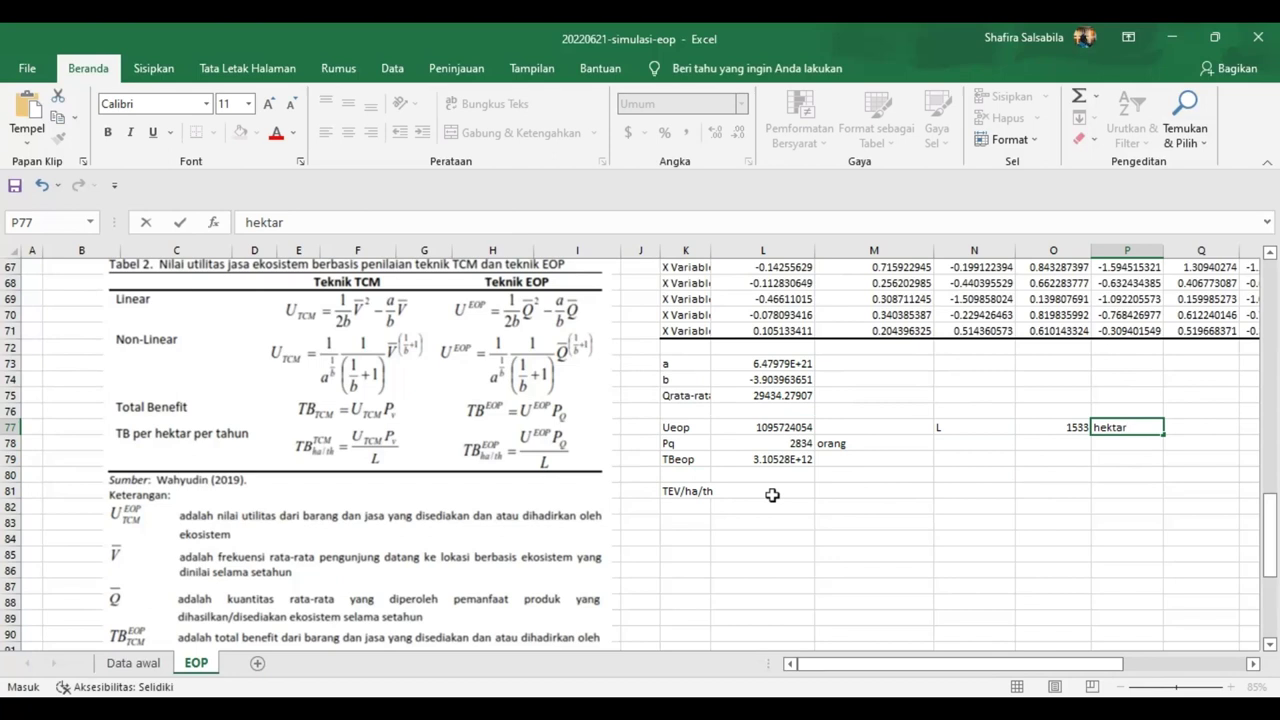
key("Return")
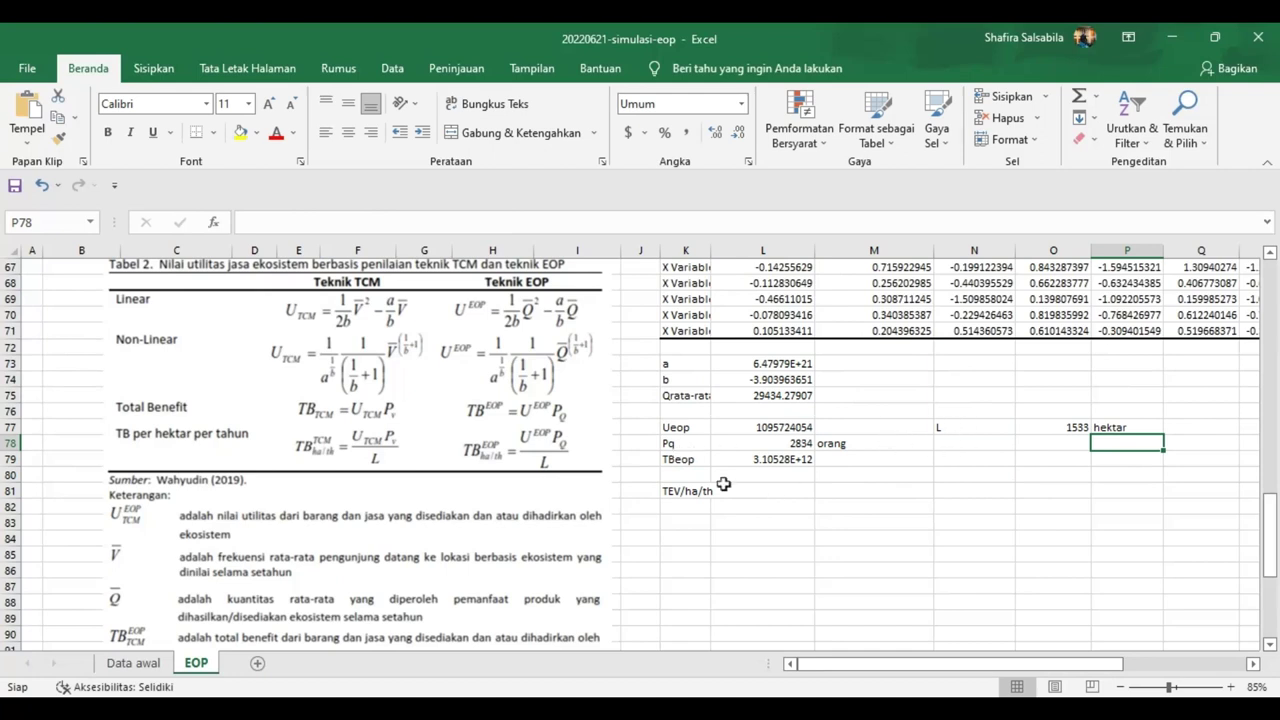
Step: Calculate TEV/ha/th in L81 as TBeop divided by the area with the formula =L79/O77
left_click(677, 491)
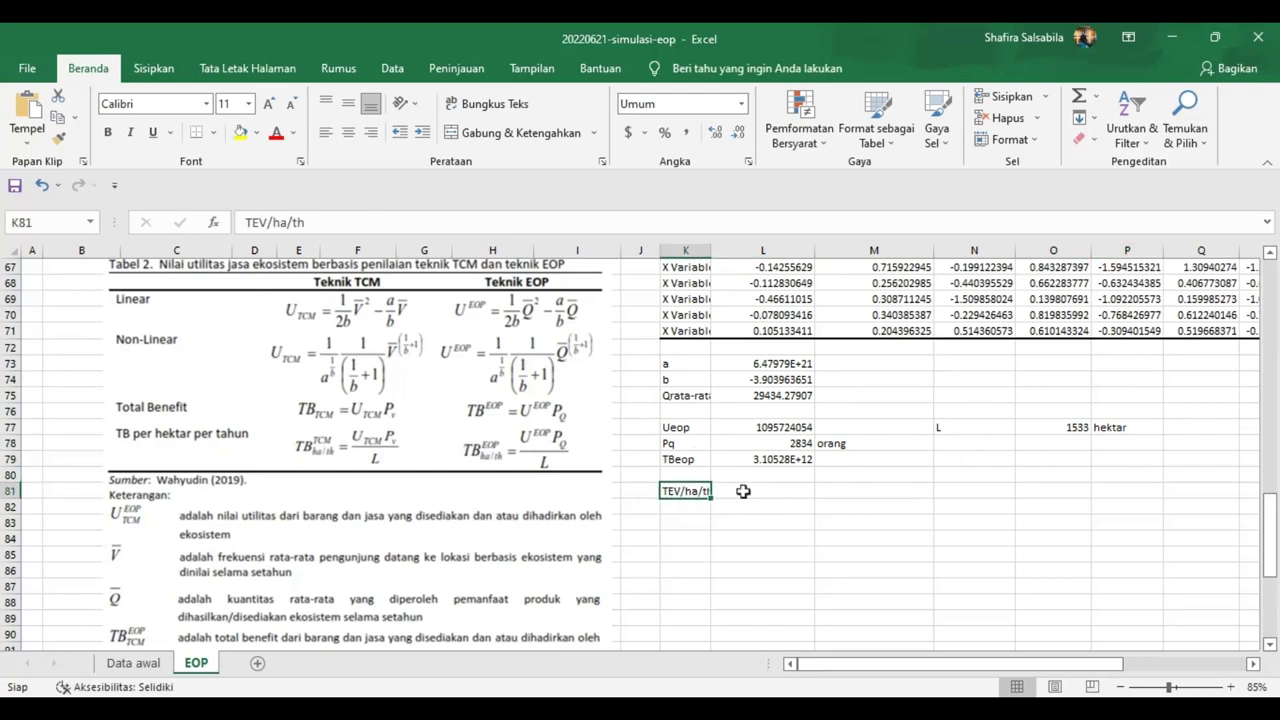
left_click(746, 489)
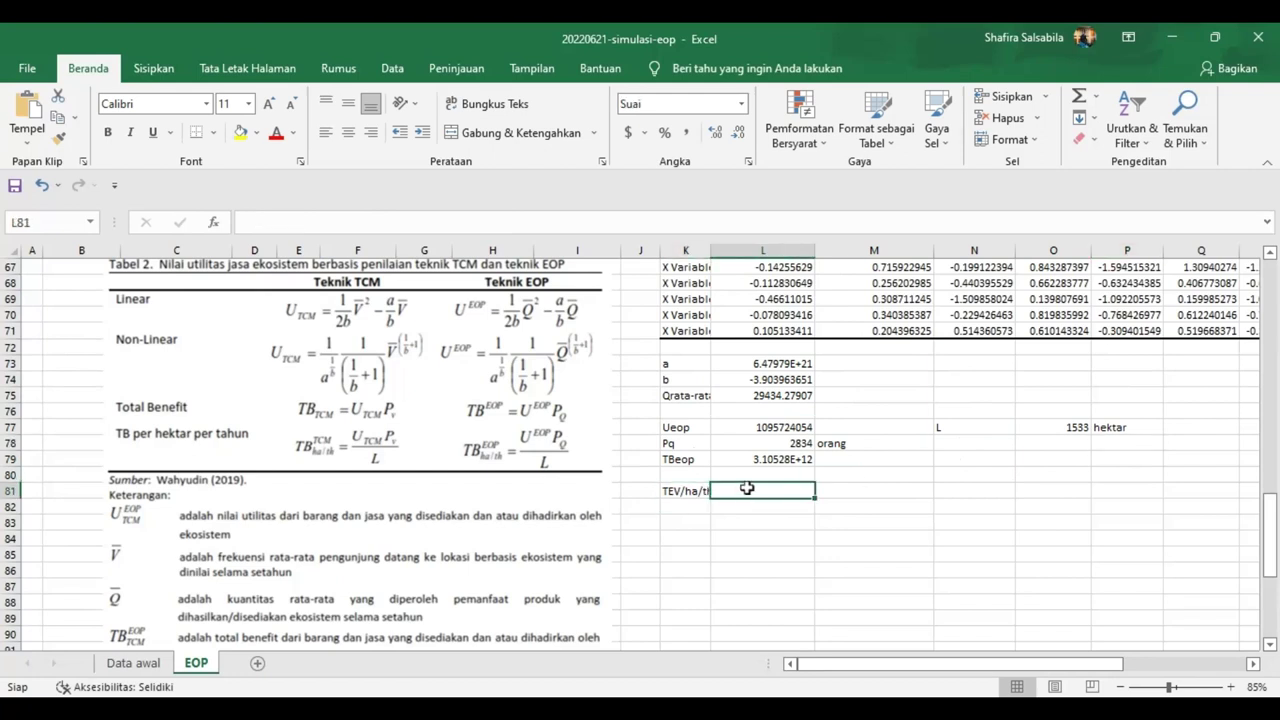
type("=")
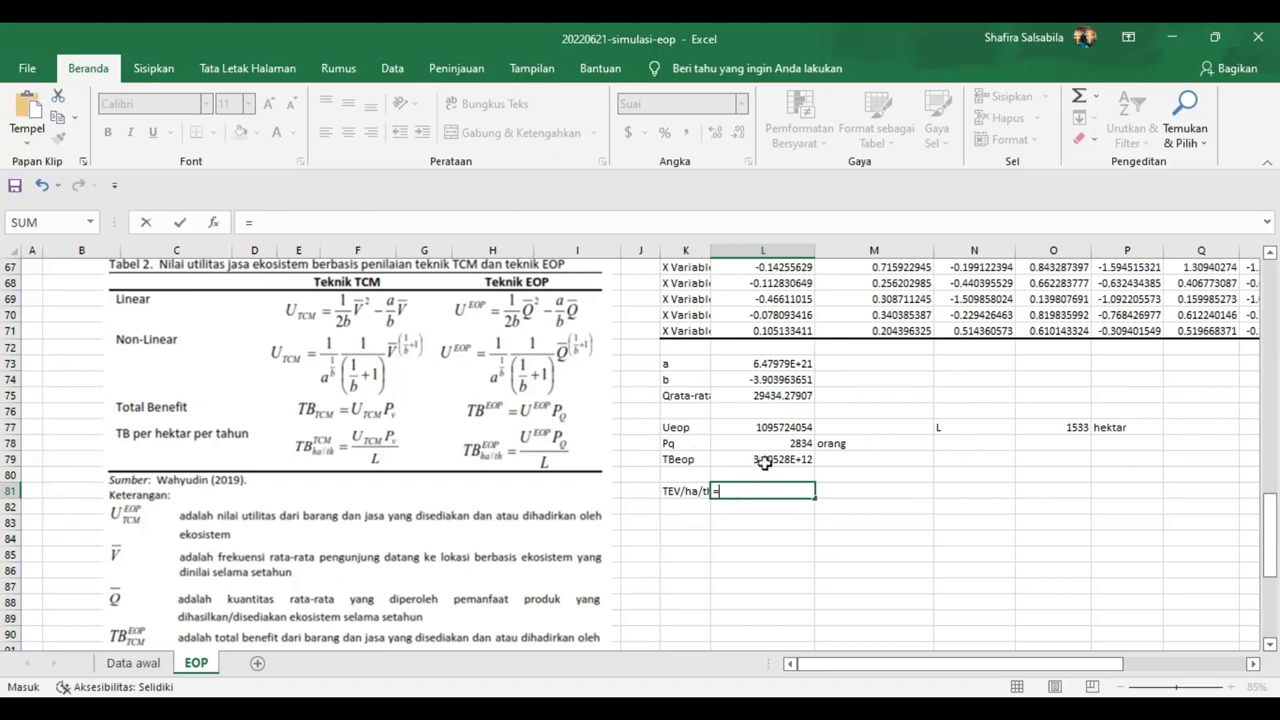
left_click(778, 459)
type("/")
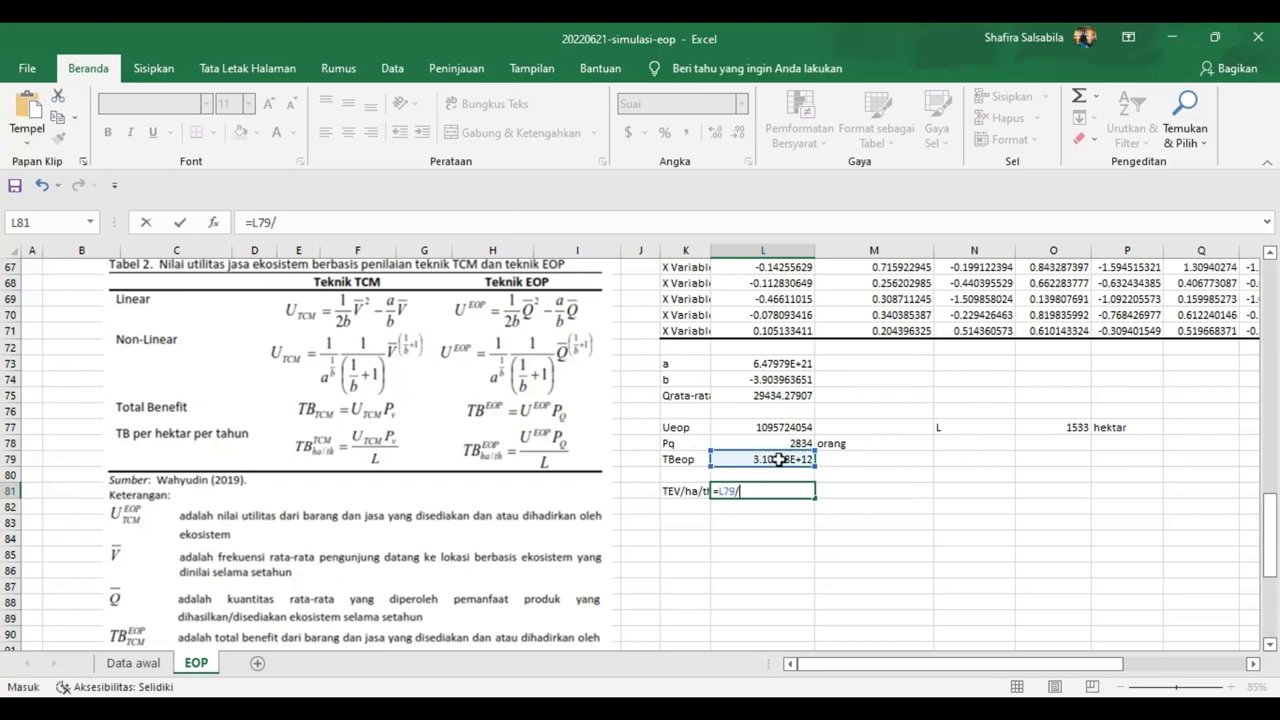
left_click(1075, 427)
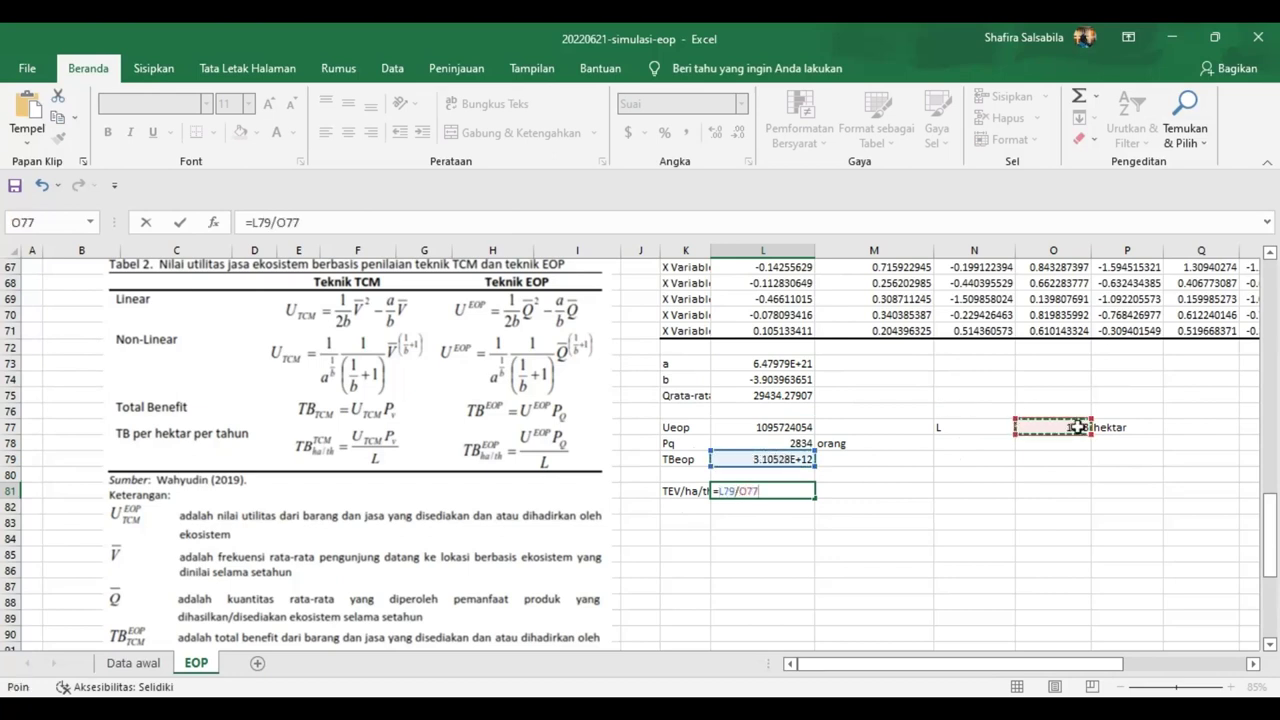
key("Return")
key("Up")
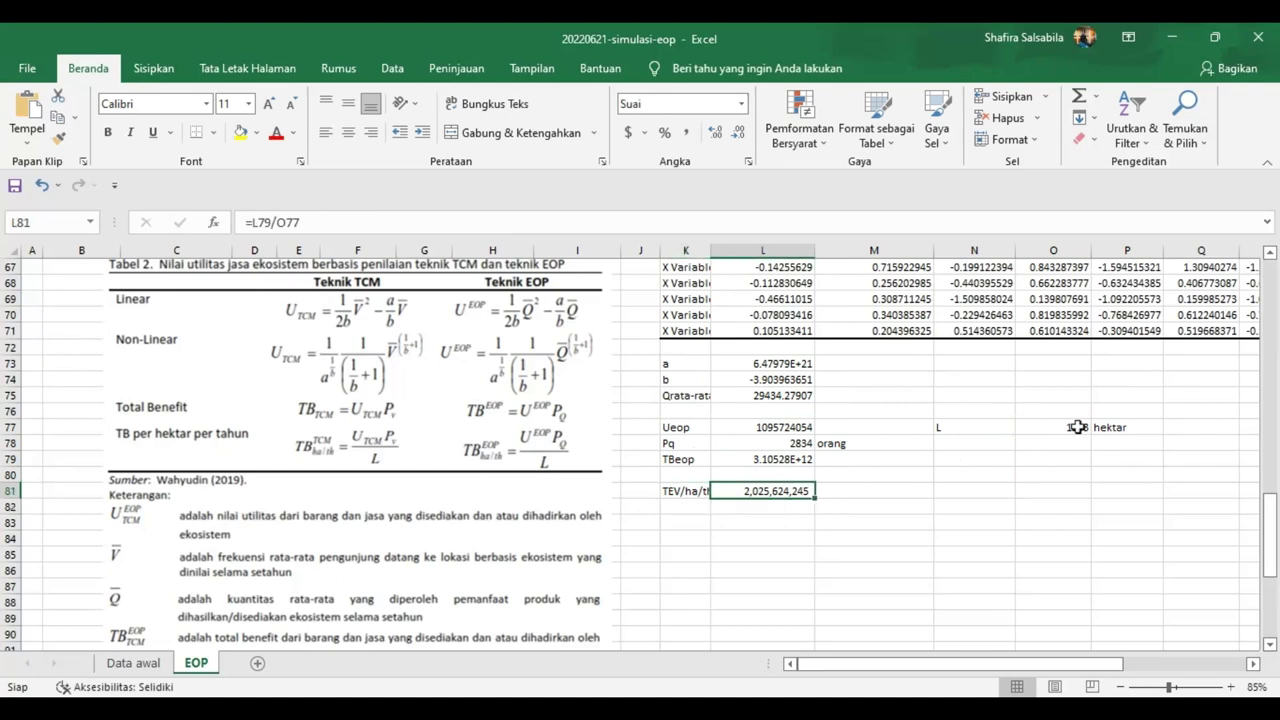
Step: Enter the unit Rupiah in M81 beside the TEV/ha/th value
key("Right")
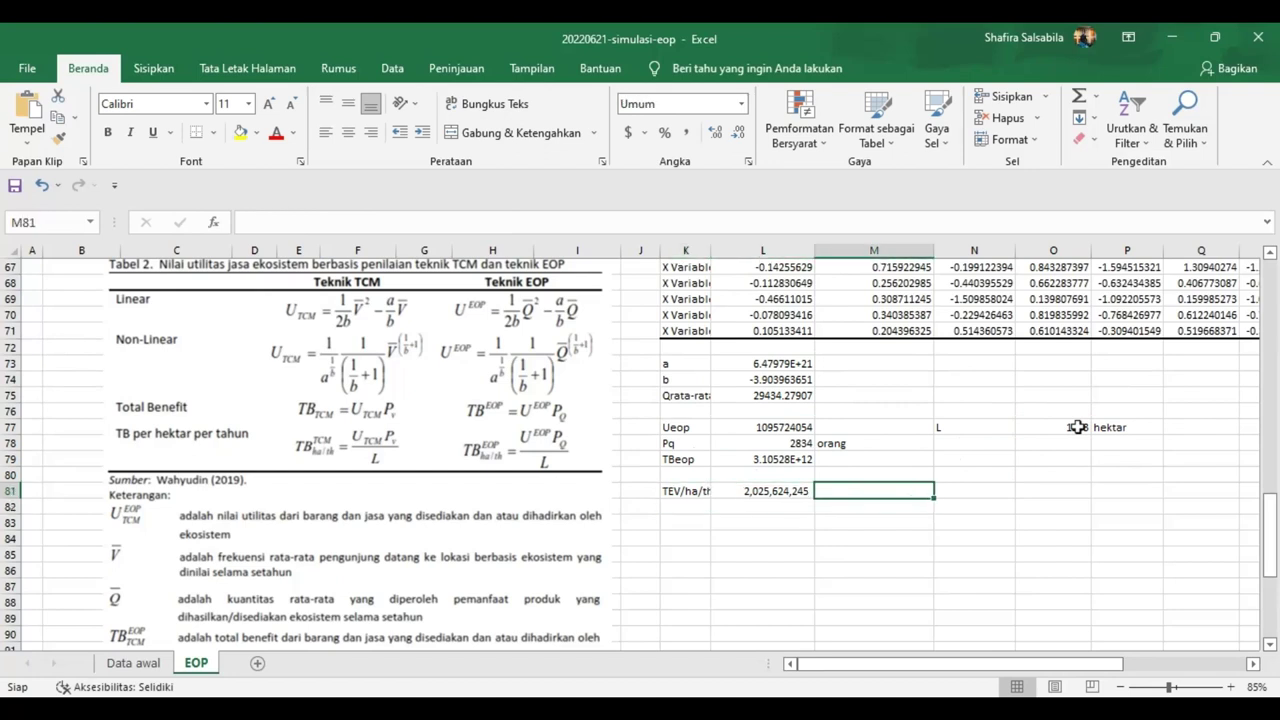
type("Rupi")
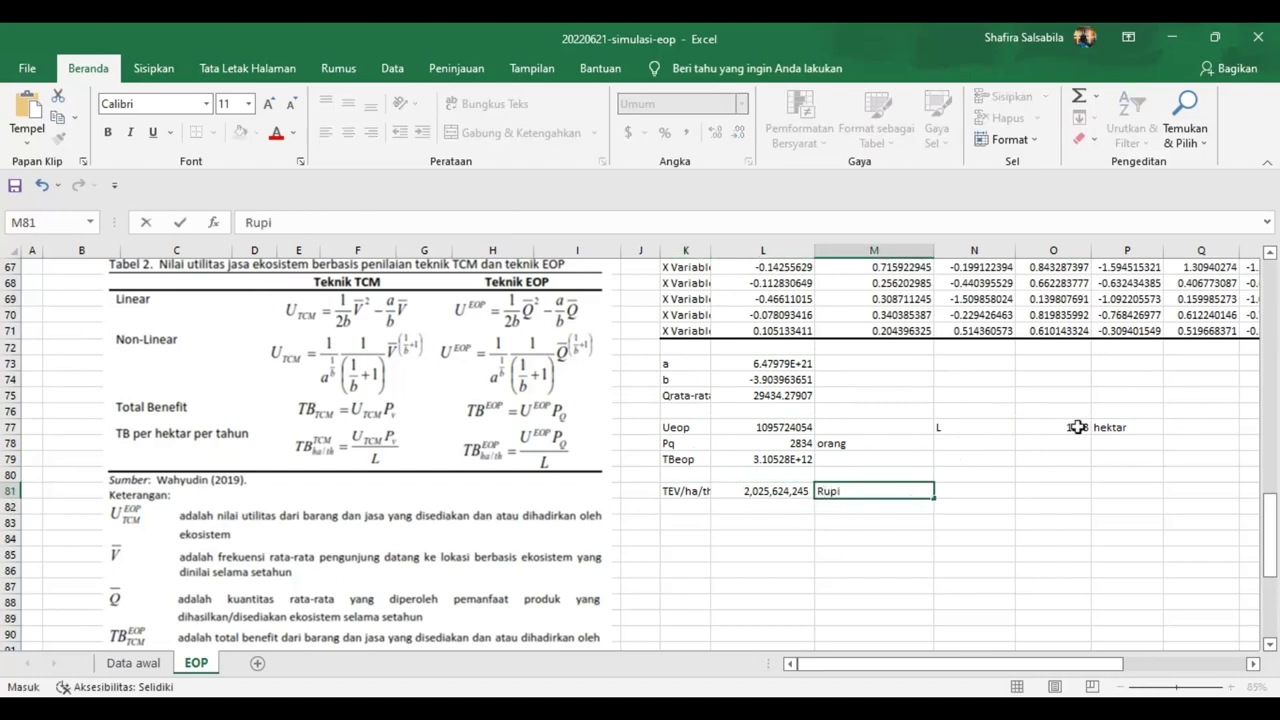
type("ah")
key("Left")
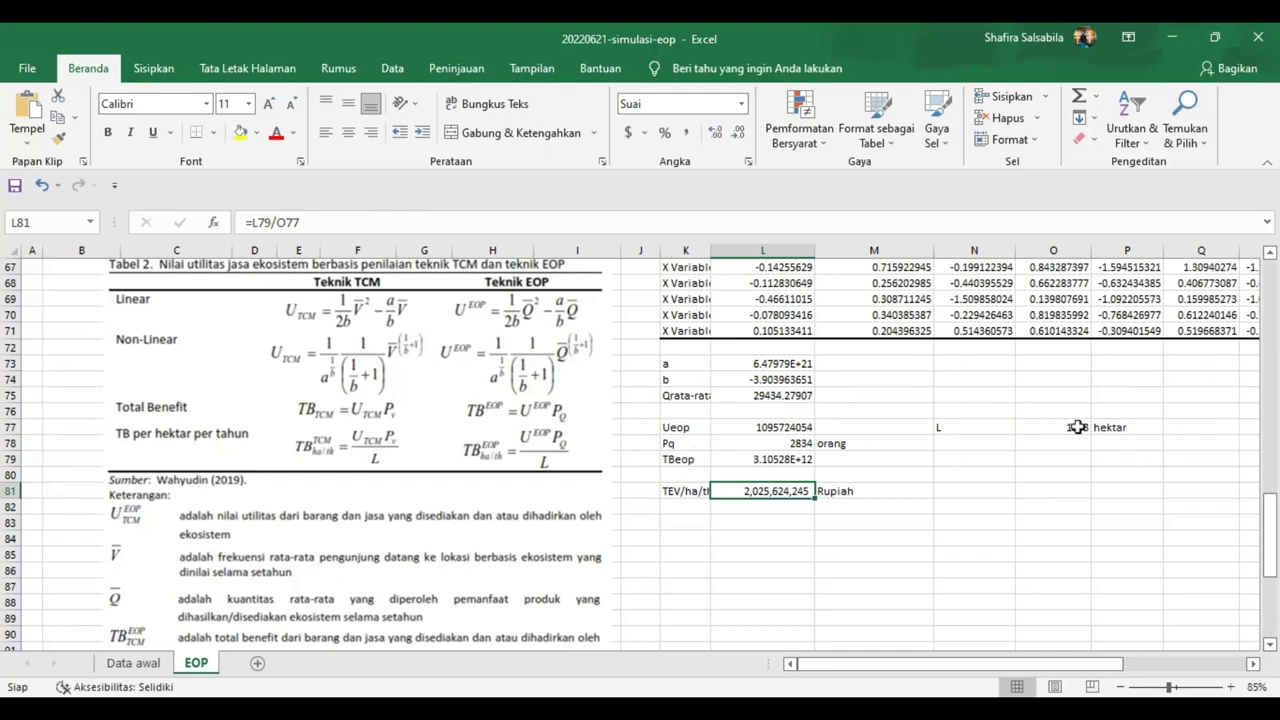
key("Right")
key("Left")
key("Left")
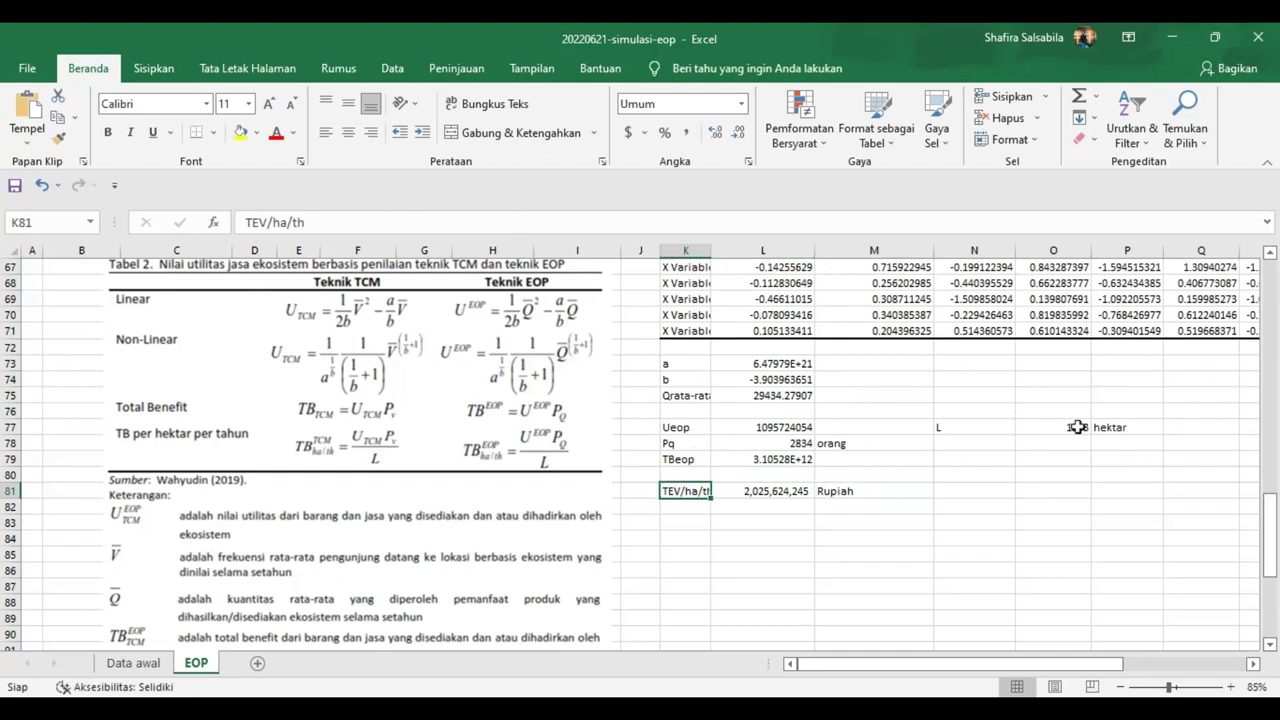
Step: Highlight the TEV/ha/th result row K81:M81 with a yellow fill and bold text
left_click_drag(678, 490, 815, 488)
left_click(240, 133)
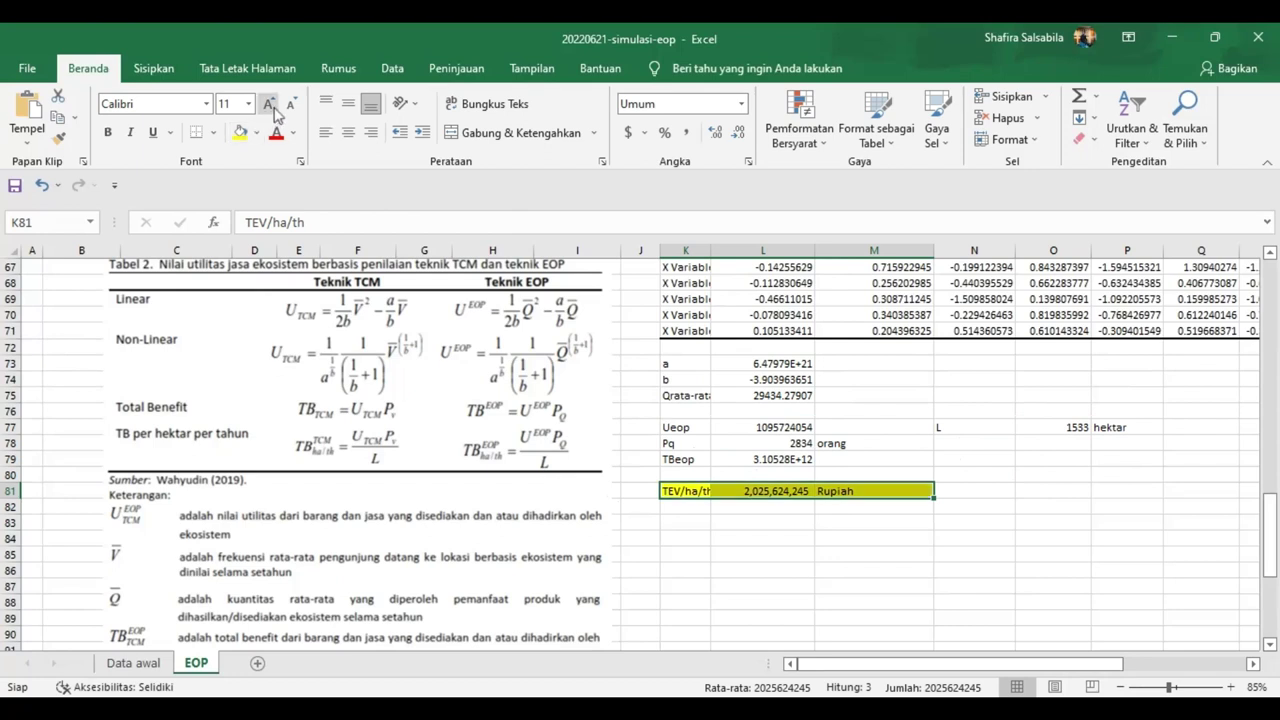
left_click(107, 132)
left_click(828, 518)
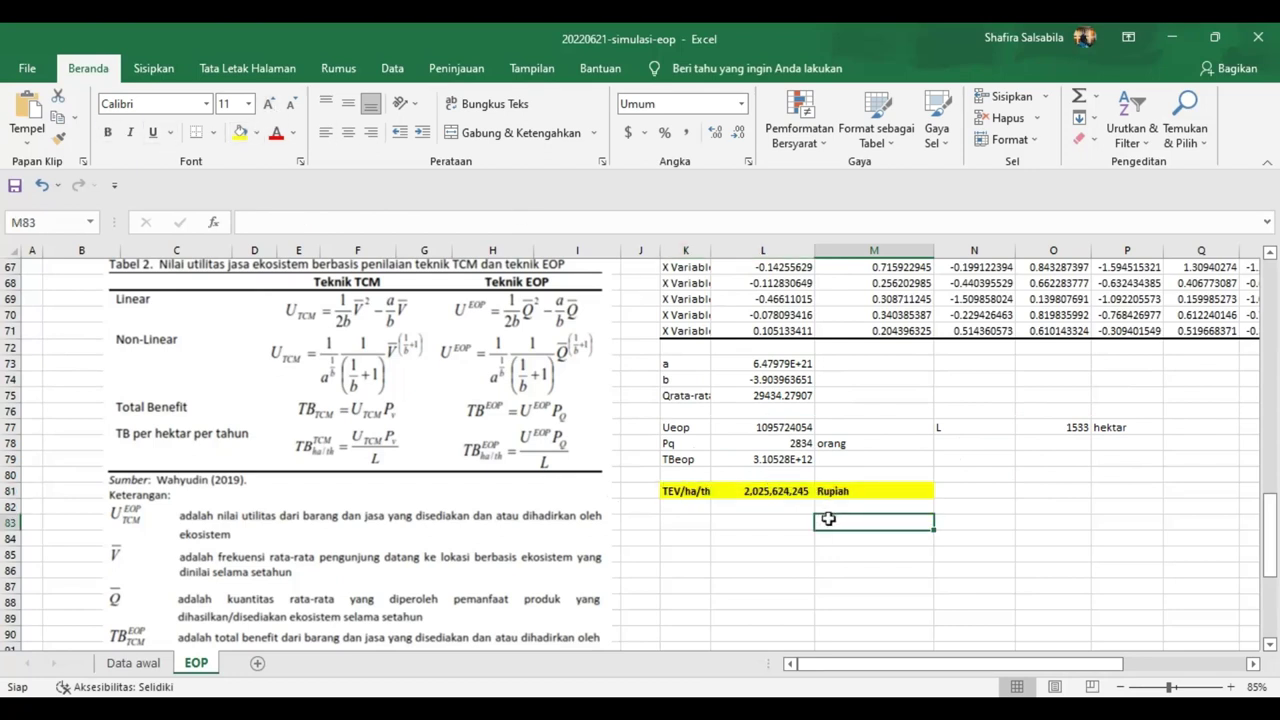
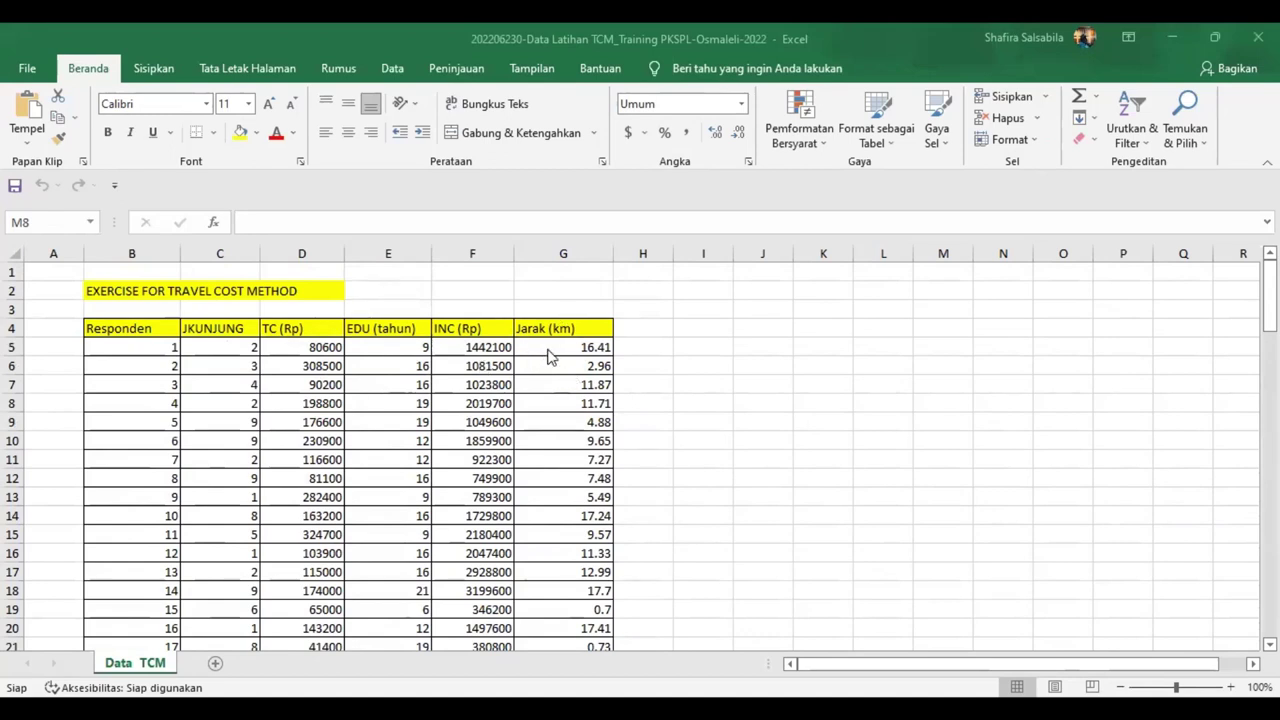
Step: Look through the travel cost exercise data on the Data TCM sheet from the headers to the last respondent
scroll(198, 465, "down", 1)
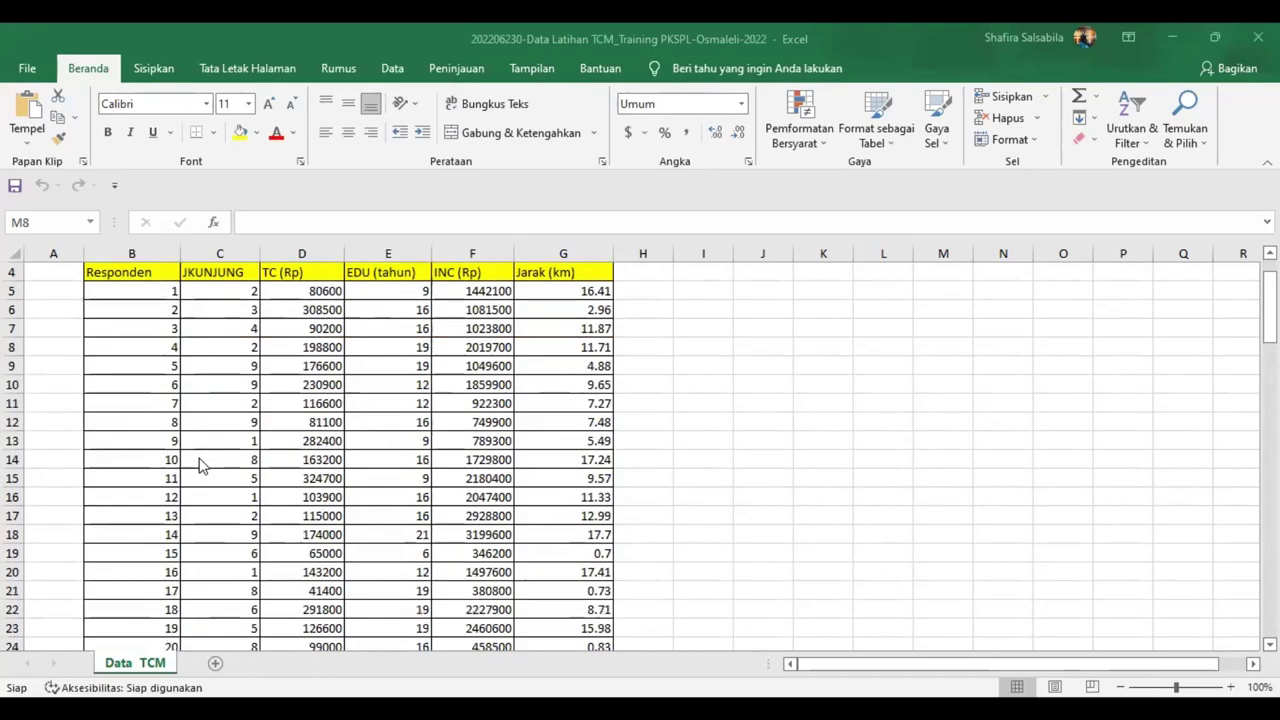
scroll(198, 465, "down", 5)
scroll(200, 471, "up", 6)
scroll(198, 478, "down", 2)
scroll(194, 484, "up", 2)
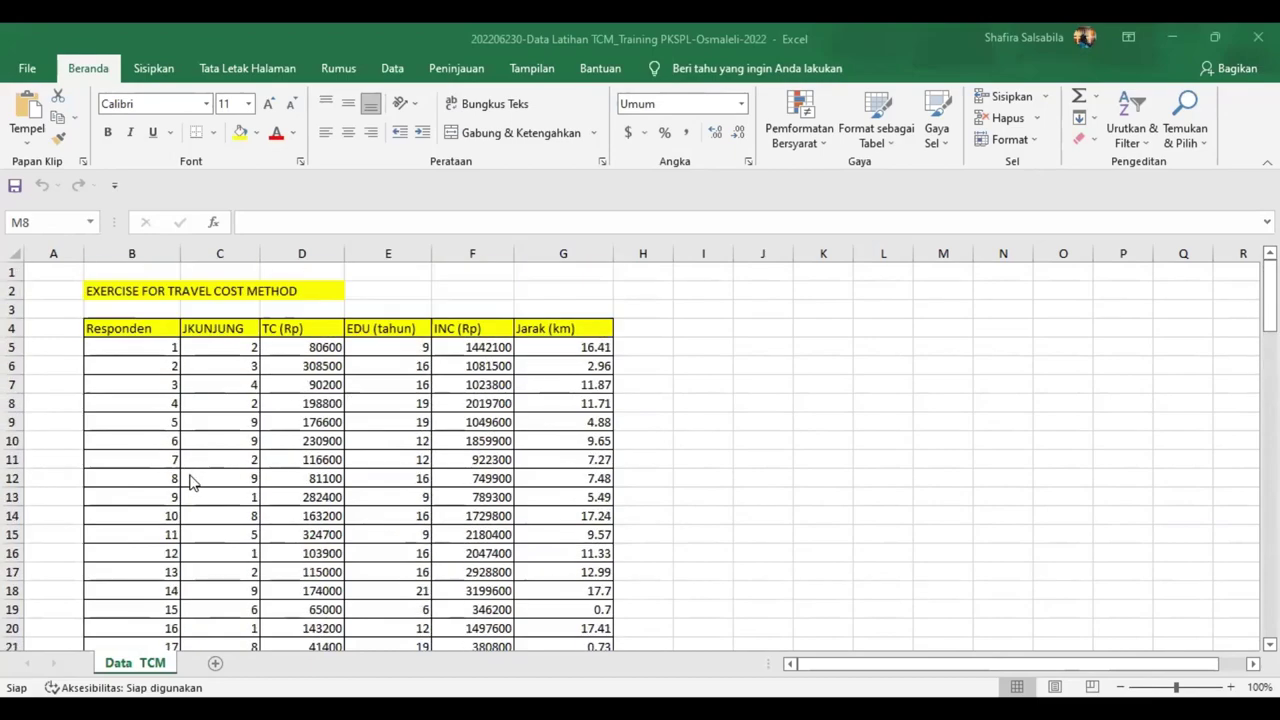
scroll(195, 500, "down", 20)
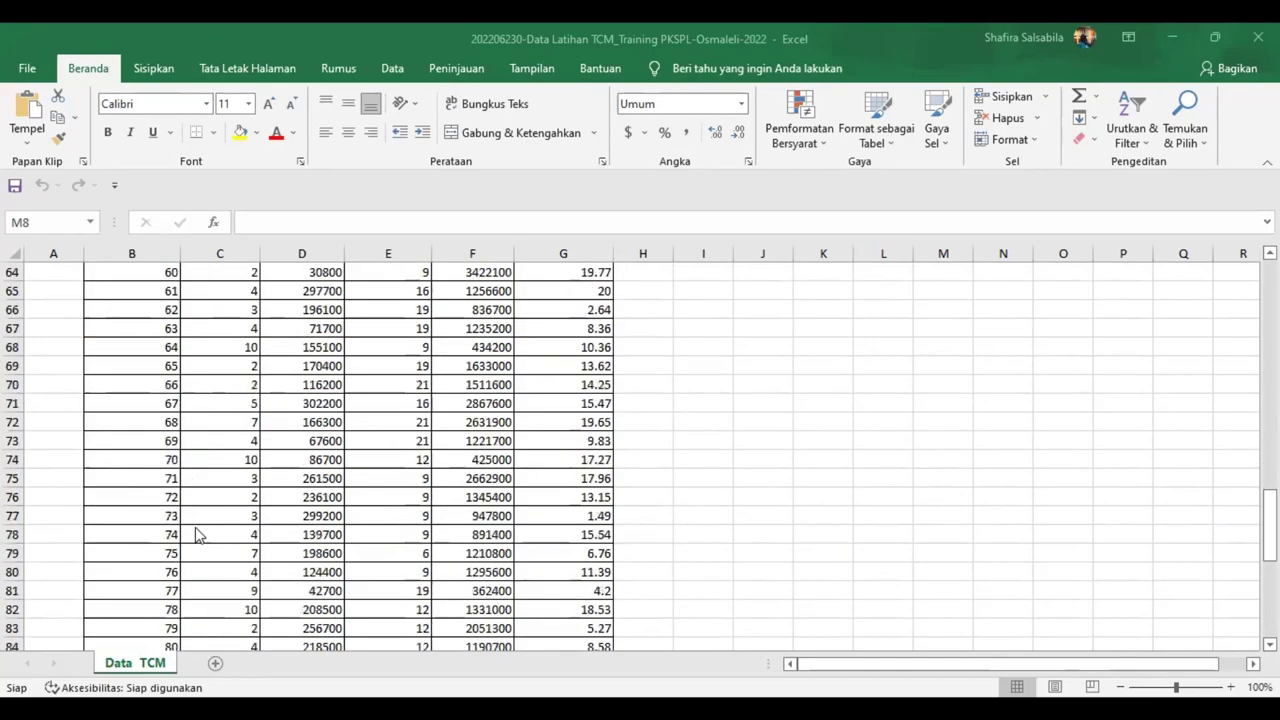
scroll(237, 585, "down", 12)
scroll(240, 430, "up", 1)
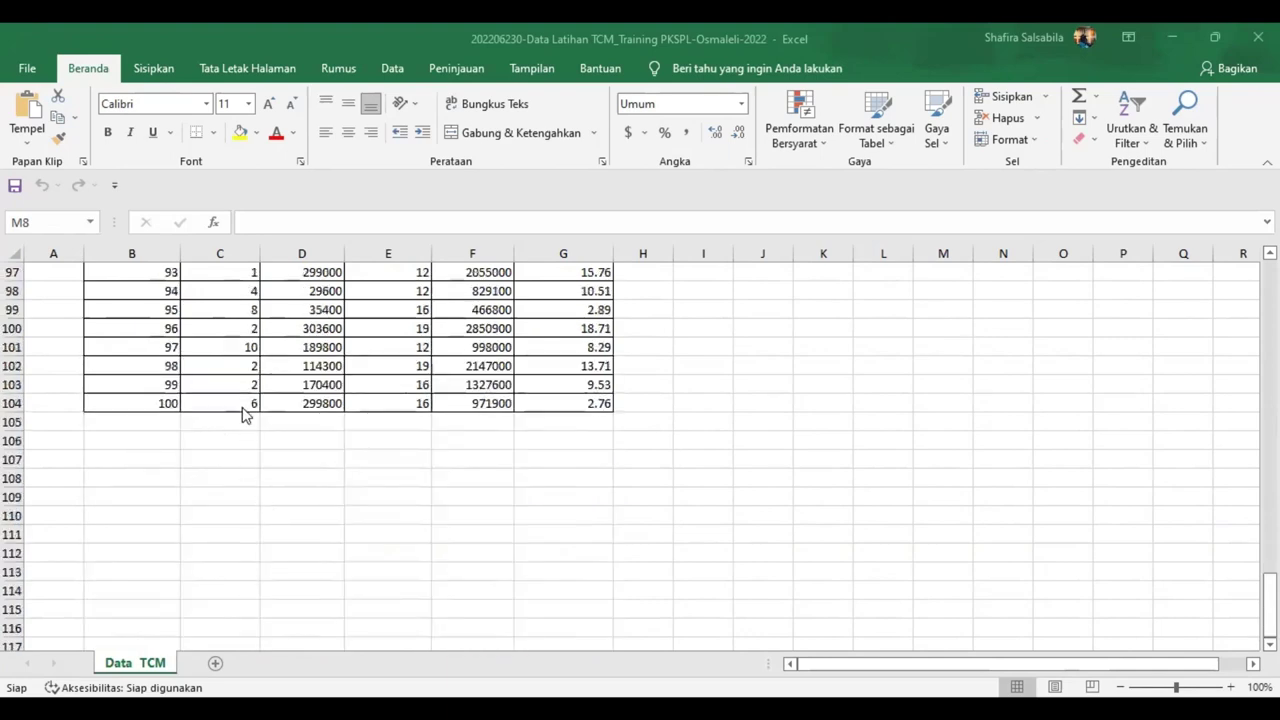
Step: Total the JKUNJUNG column in C105 with the formula =SUM(C5:C104)
left_click(248, 420)
type("=")
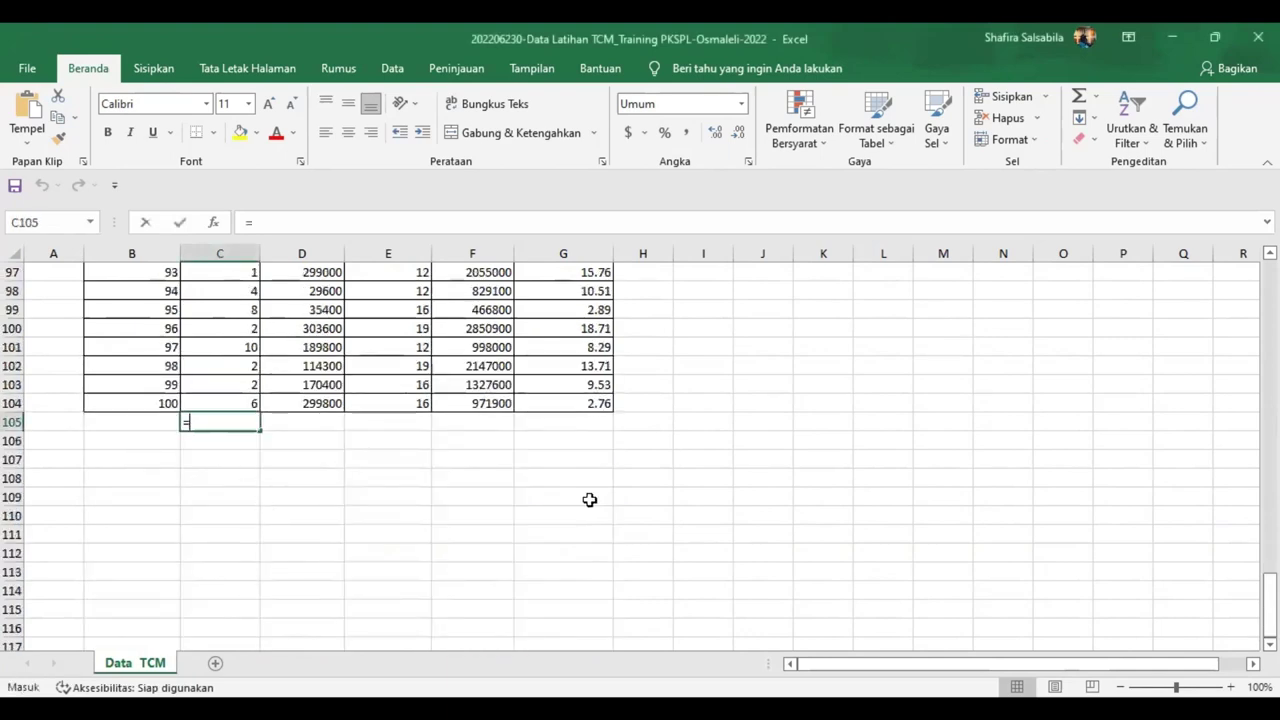
type("sum(")
scroll(220, 354, "up", 20)
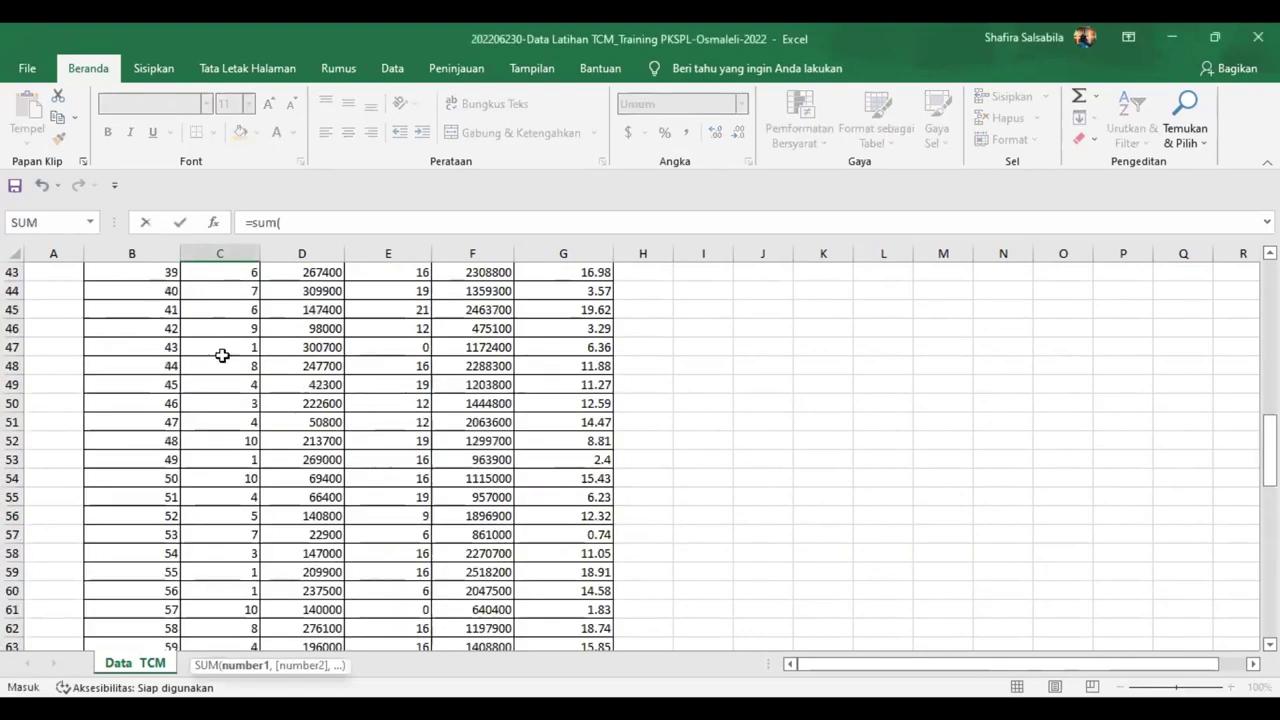
left_click(241, 344)
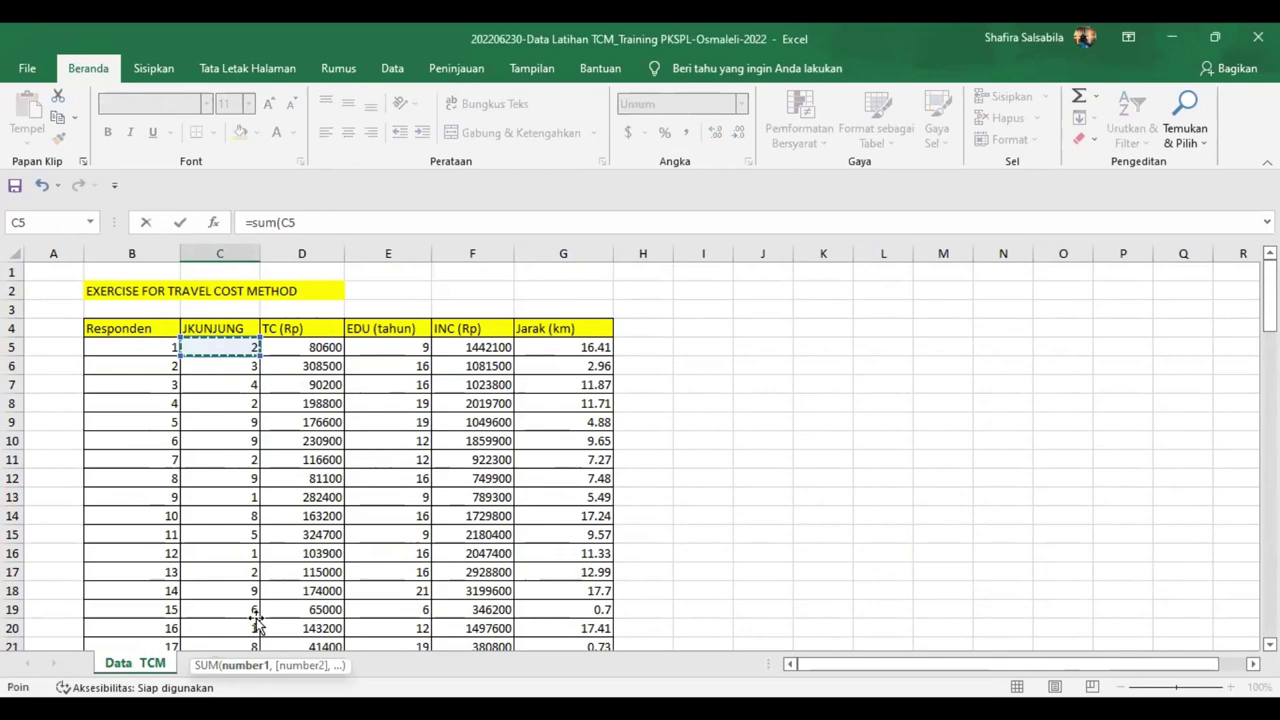
key("ctrl+shift+Down")
key("Return")
Step: Label B105 as "Jumlah kunjungan responden dalam 1 tahun" and wrap its text within the cell
left_click(157, 604)
type("Ju")
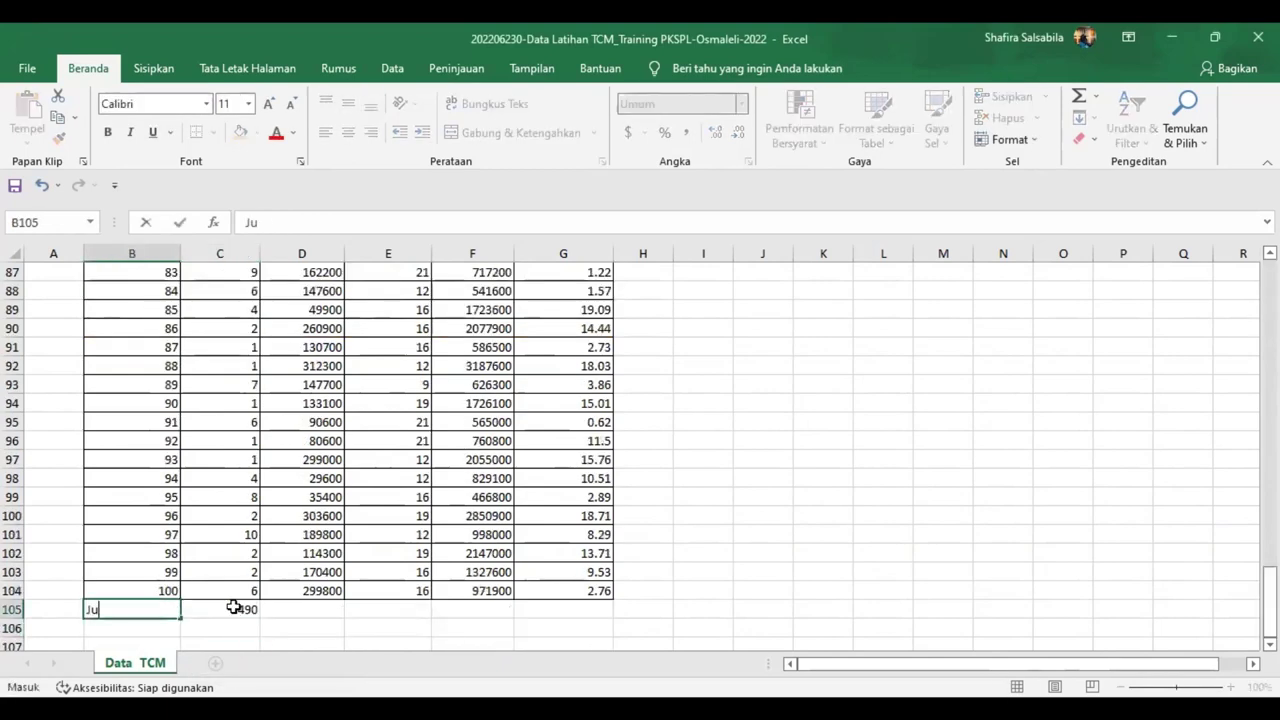
type("mlah kenjun")
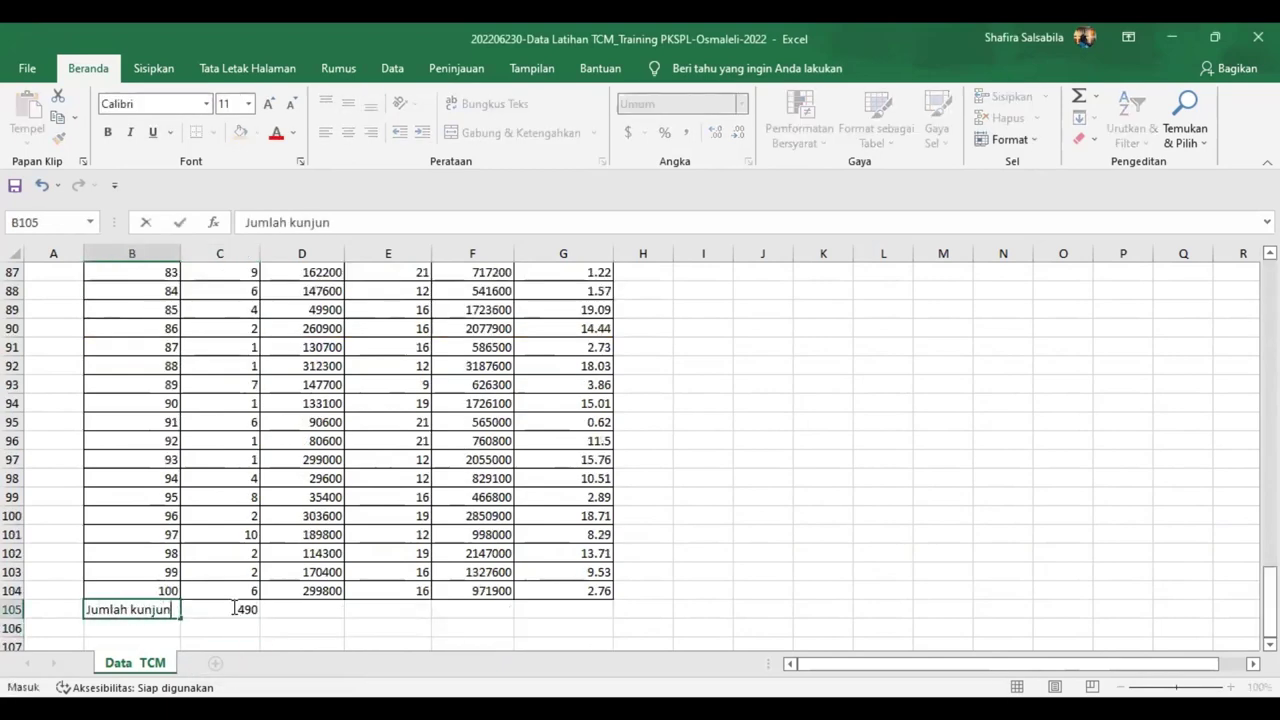
type("gan responden")
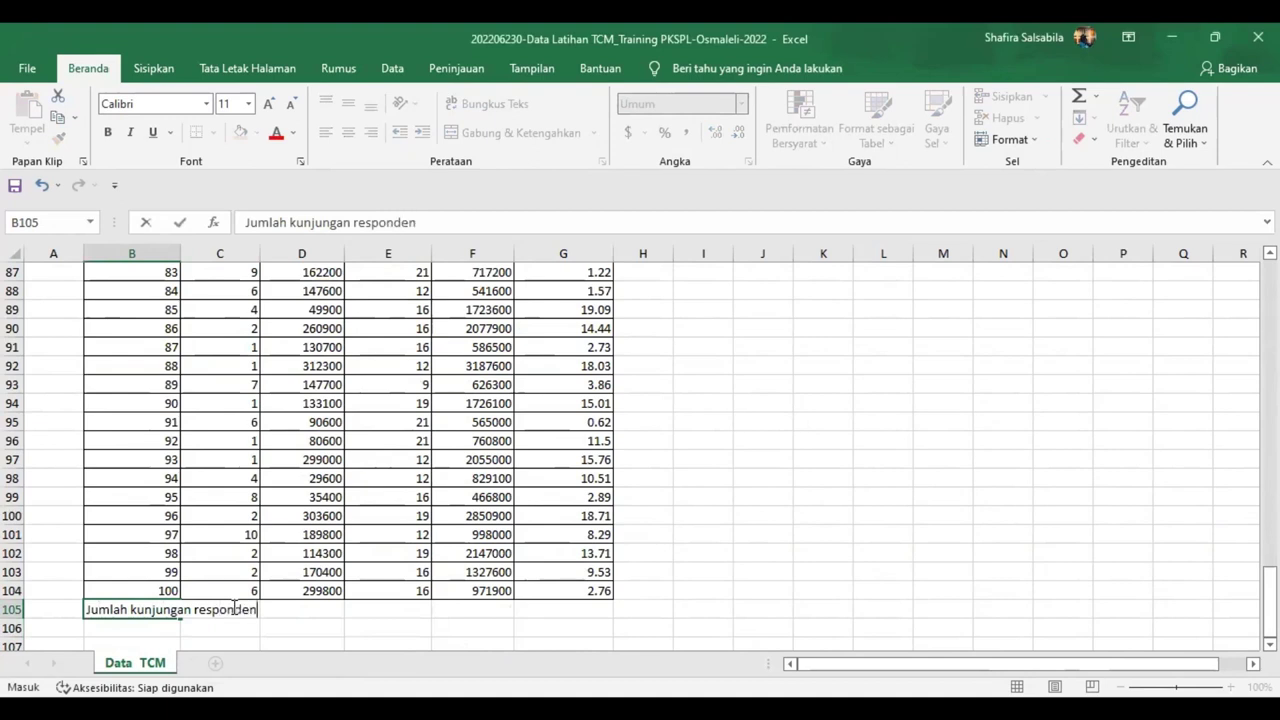
type(" dalam 1 tahun")
key("Return")
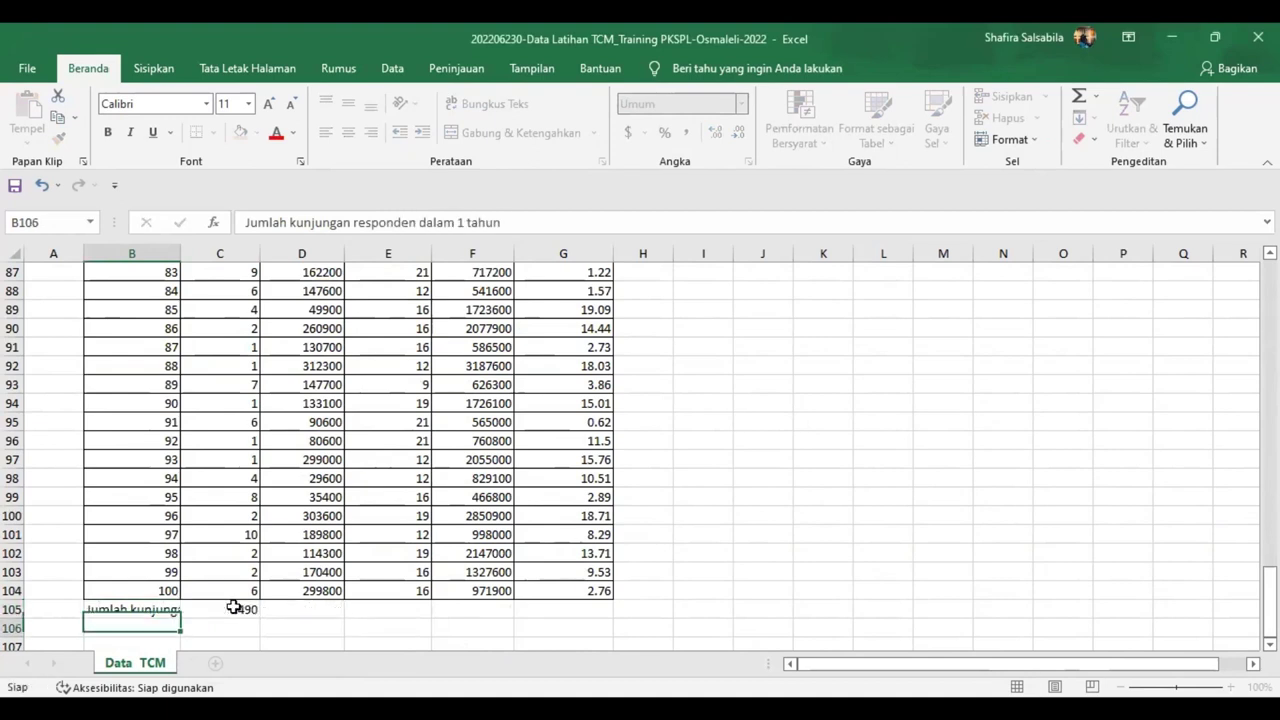
left_click(150, 612)
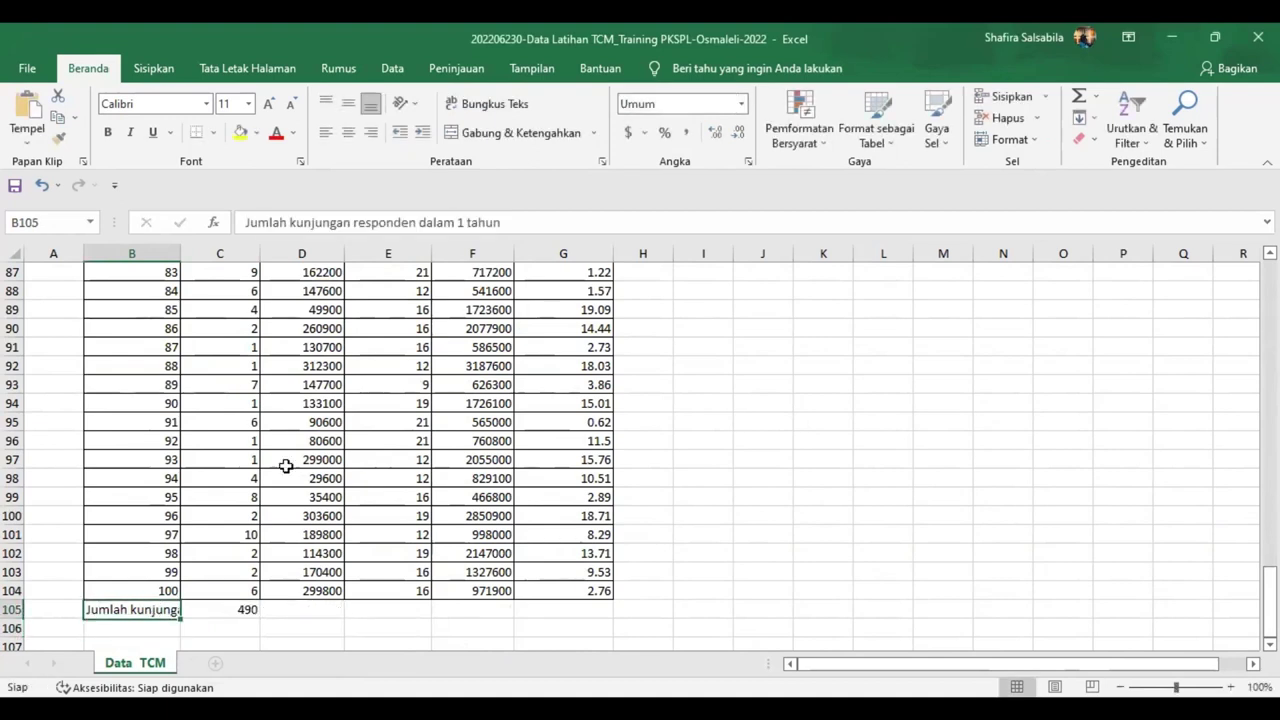
left_click(533, 106)
Step: Vertically centre the total row cells B105:C105 and fill them with yellow
scroll(249, 508, "down", 3)
left_click_drag(251, 500, 130, 480)
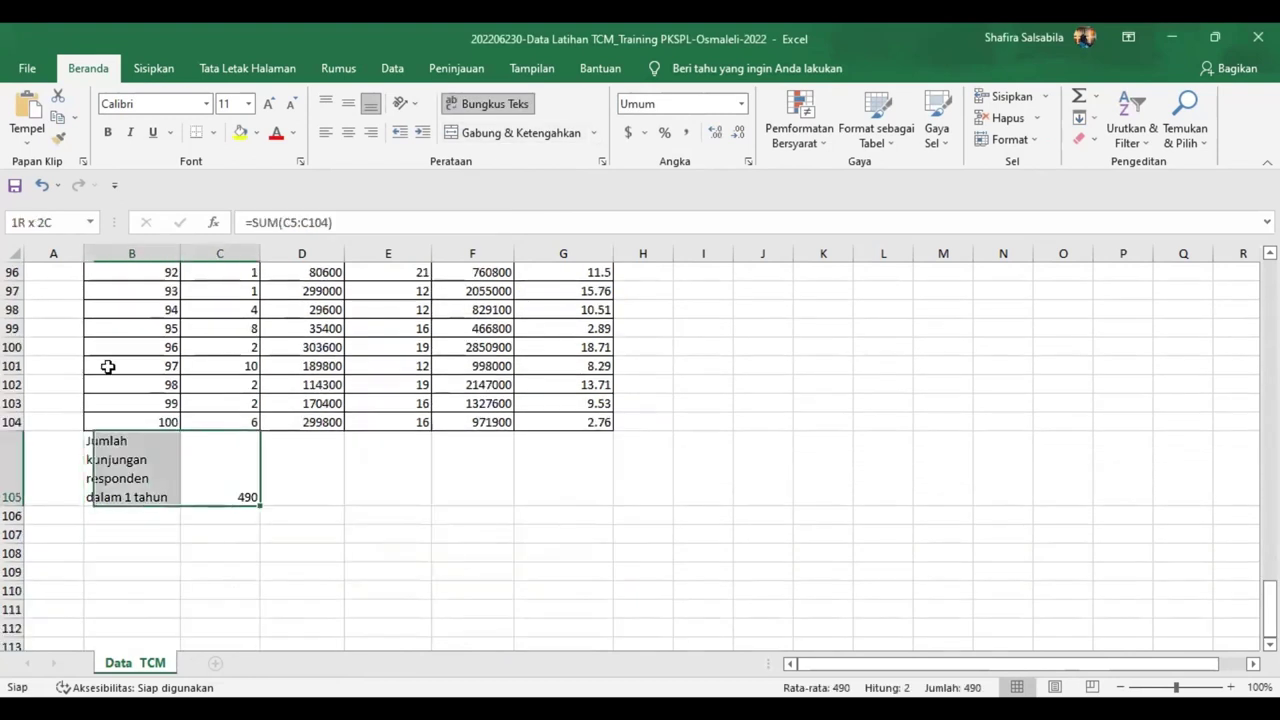
left_click(348, 104)
left_click(238, 132)
Step: Enter the variable label Y in C106, below the JKUNJUNG total
left_click(222, 518)
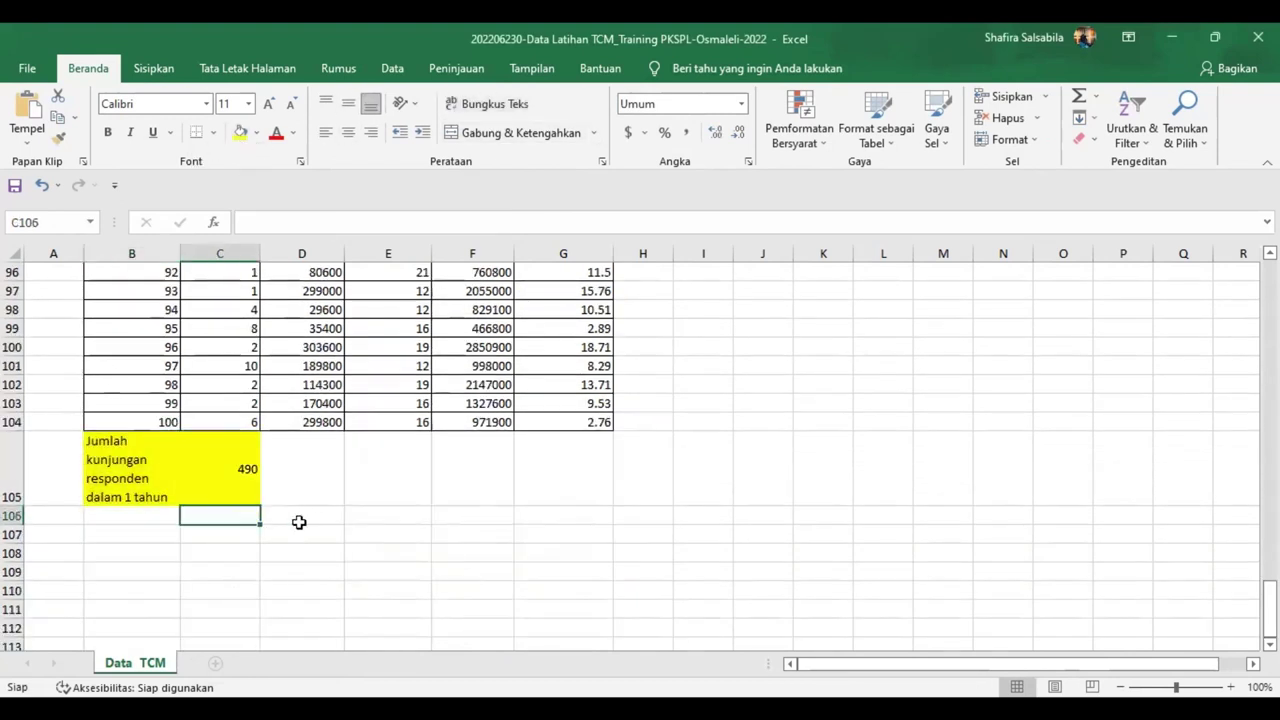
type("Y")
key("Return")
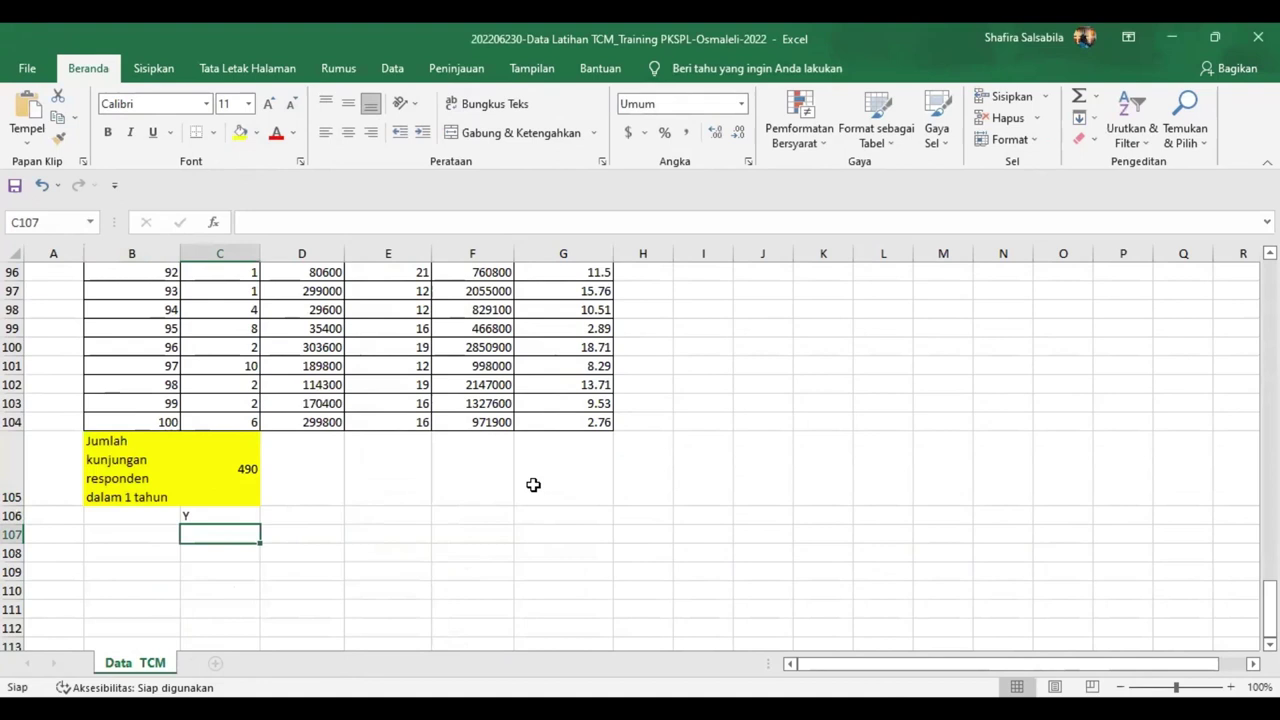
Step: Right-align the Y label in C106 and make the total and label cells C105:C106 bold
left_click(229, 515)
left_click(371, 132)
key("Down")
key("Right")
key("Right")
key("Right")
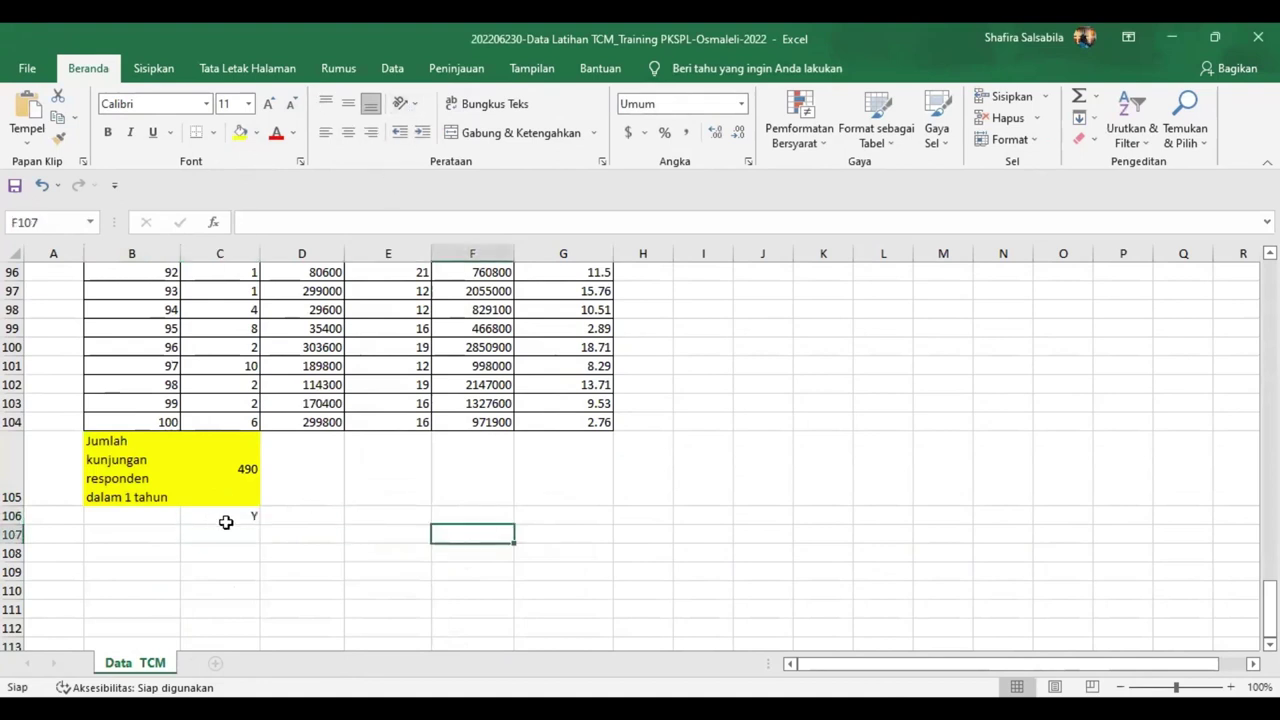
left_click_drag(226, 521, 233, 481)
key("ctrl+b")
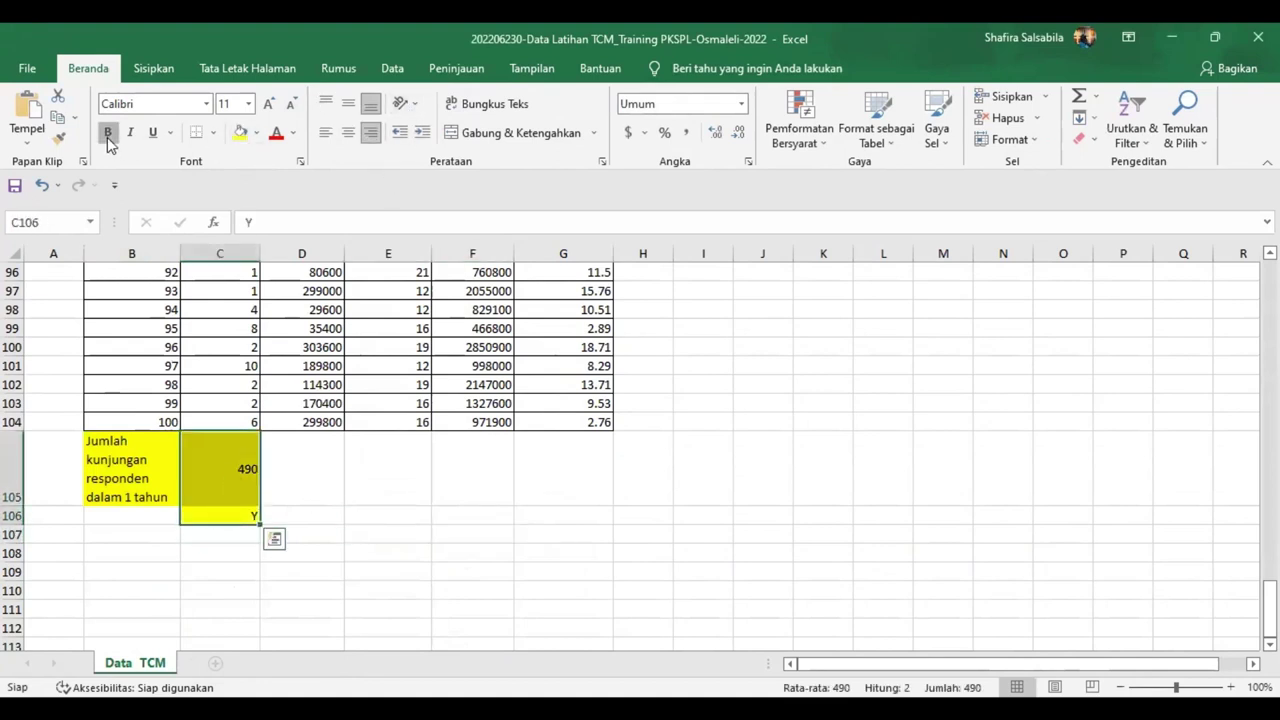
left_click(384, 535)
Step: Remove the fill colour from the Y label cell C106
left_click(219, 517)
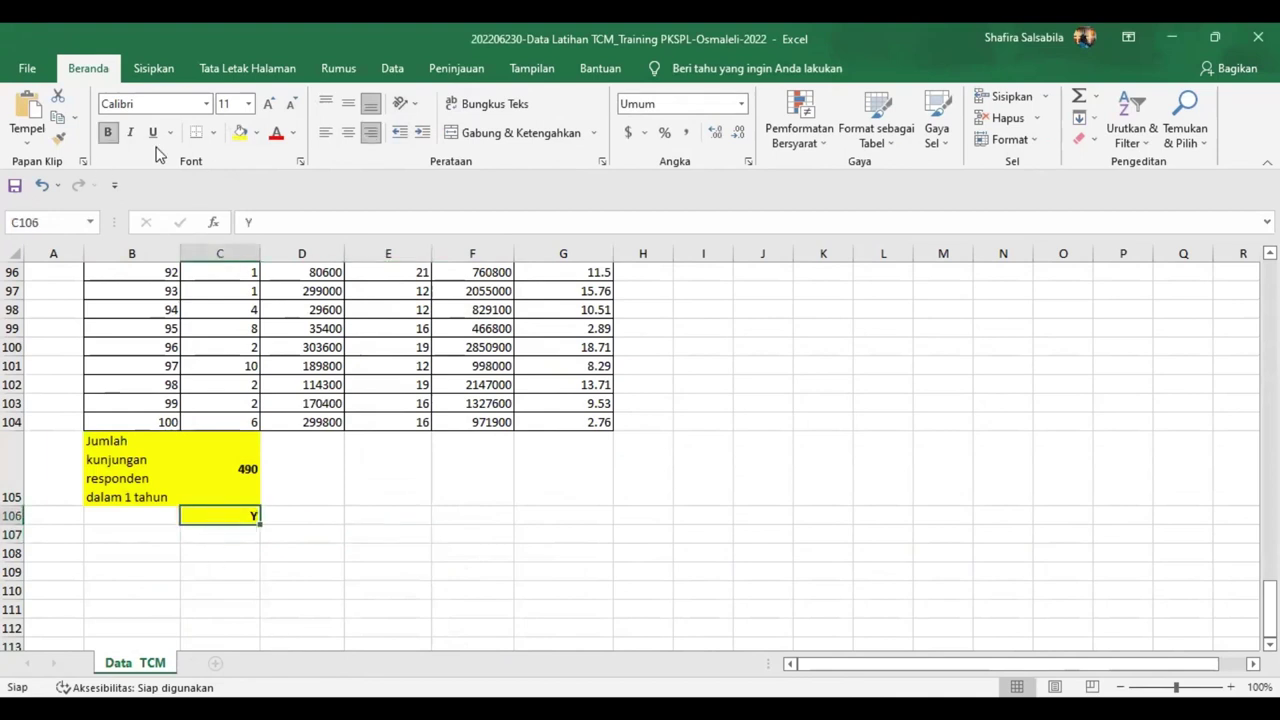
left_click(257, 133)
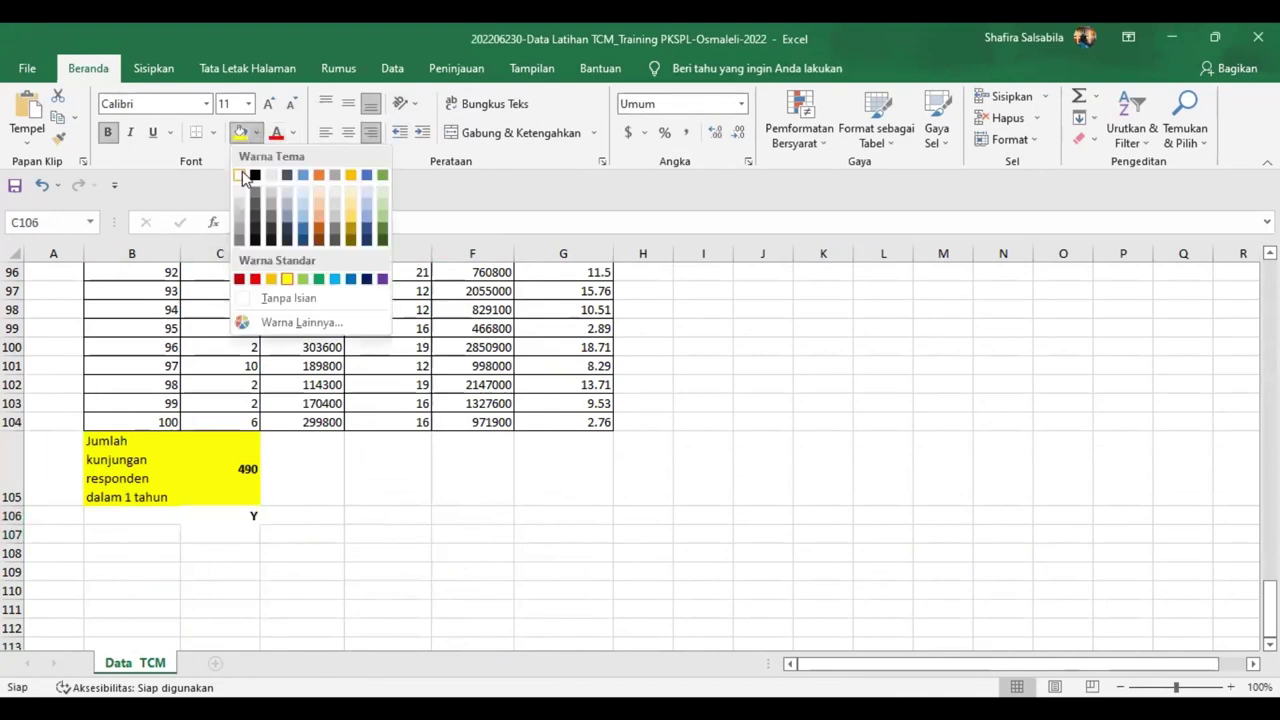
left_click(286, 294)
left_click(330, 517)
left_click(229, 513)
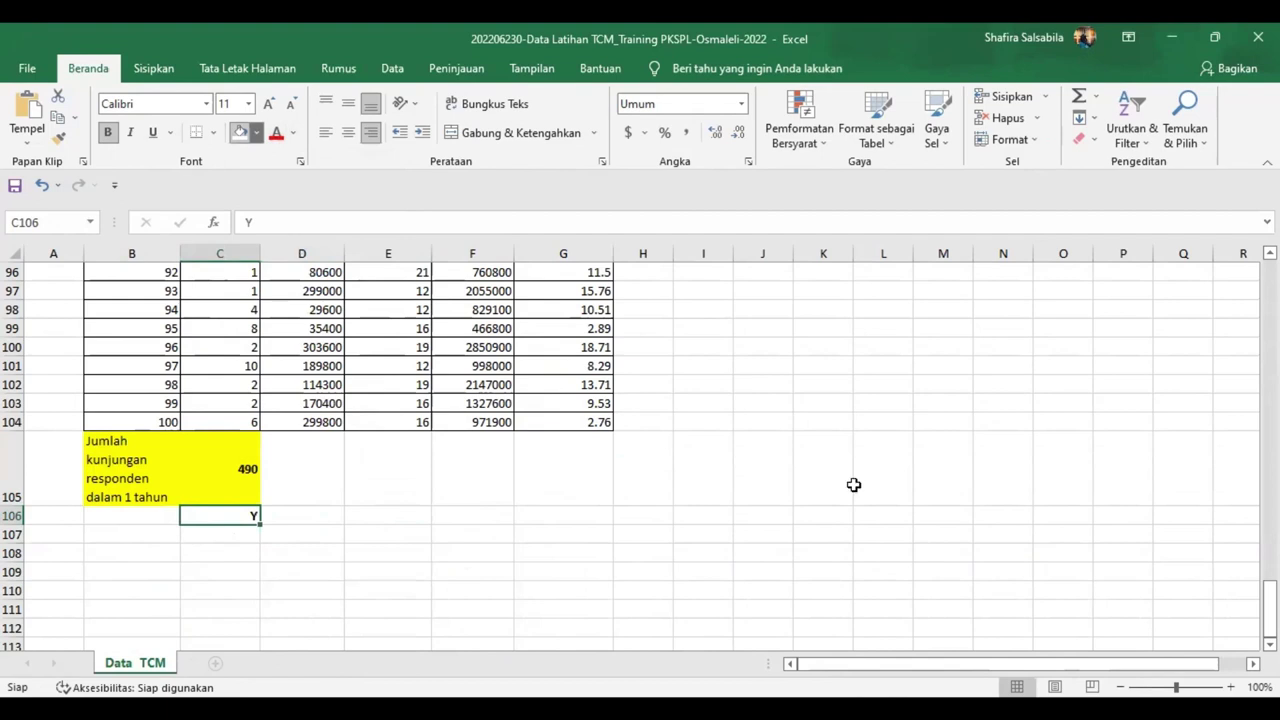
Step: Add the column header SK in H4, beside the Jarak (km) header
scroll(854, 485, "up", 20)
left_click(757, 345)
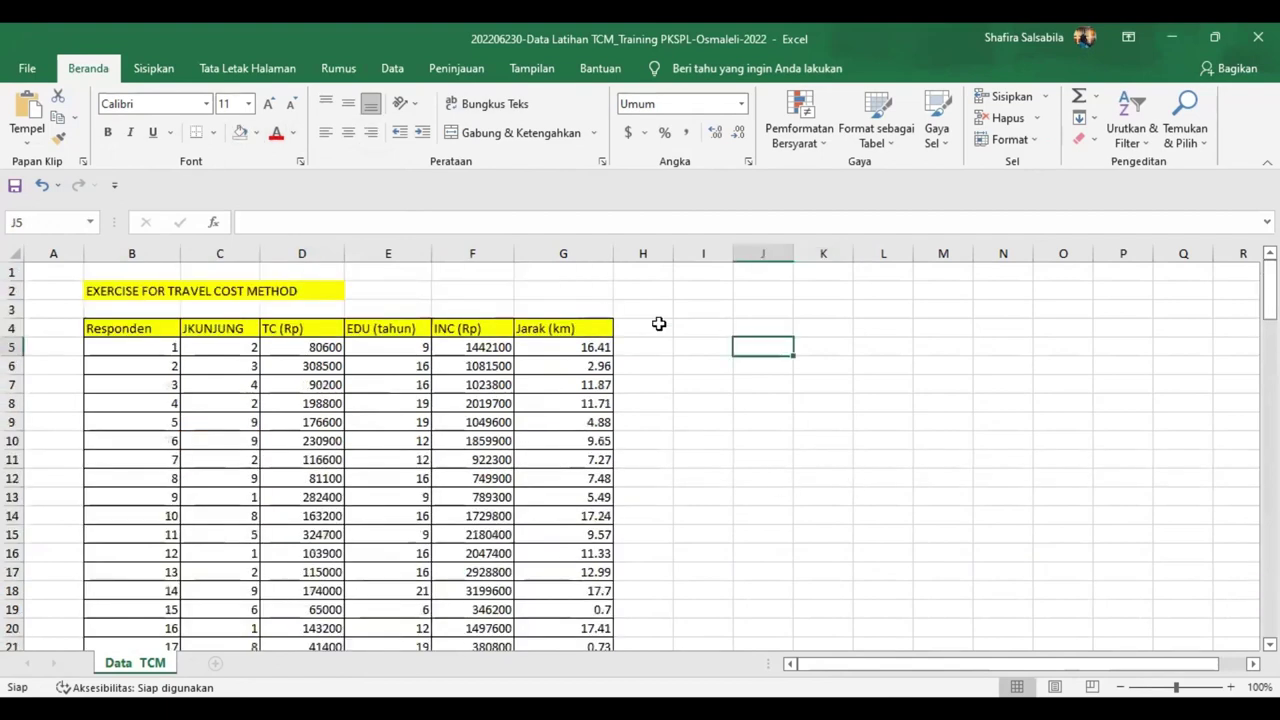
left_click(659, 323)
type("Surp")
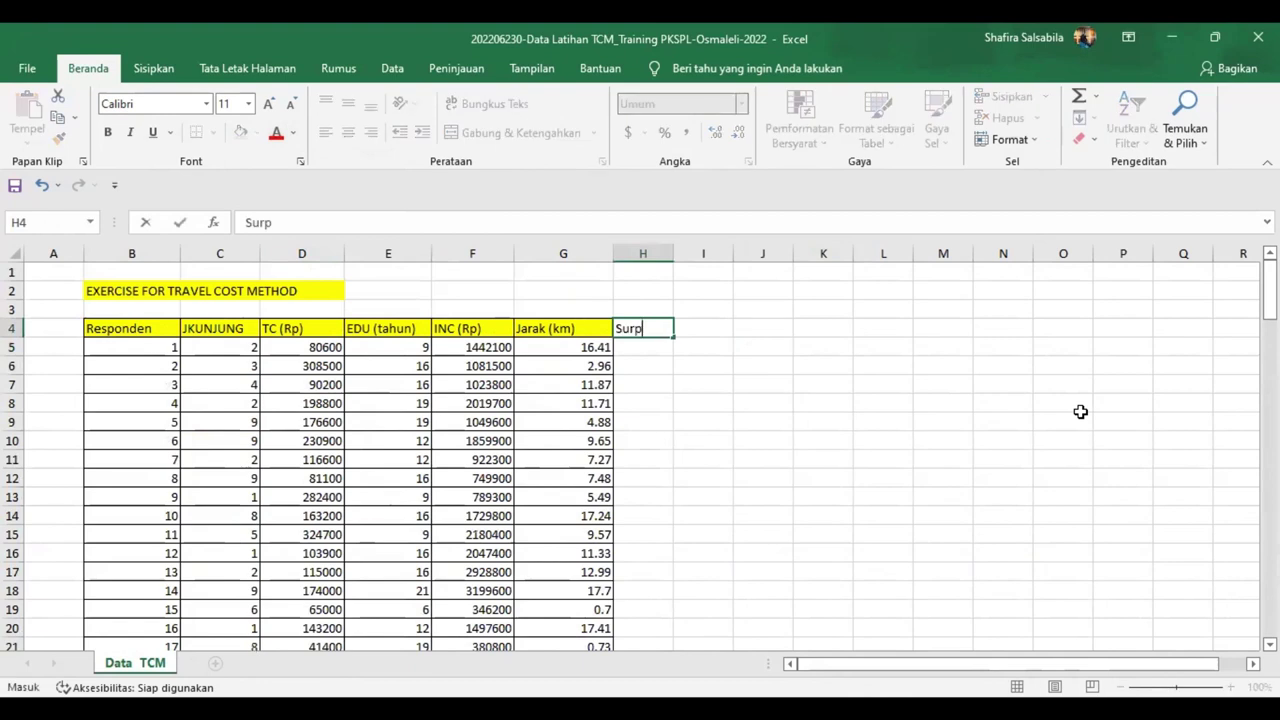
key("Right")
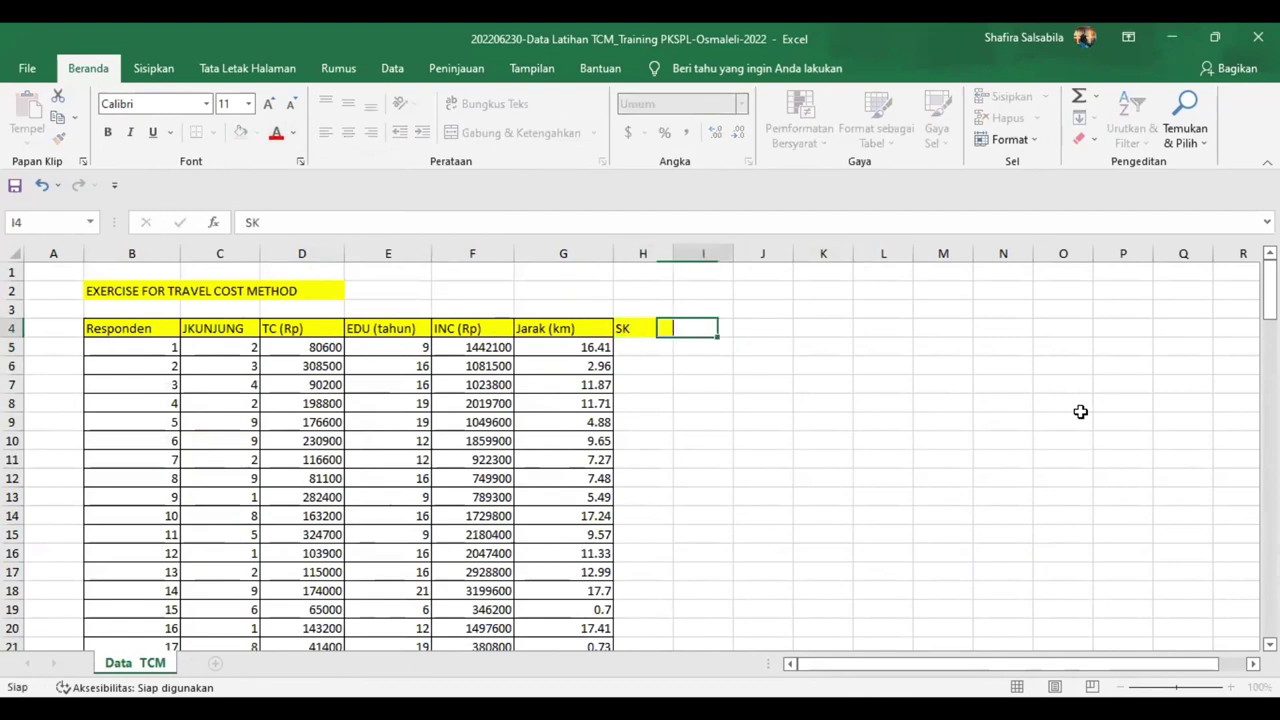
key("Right")
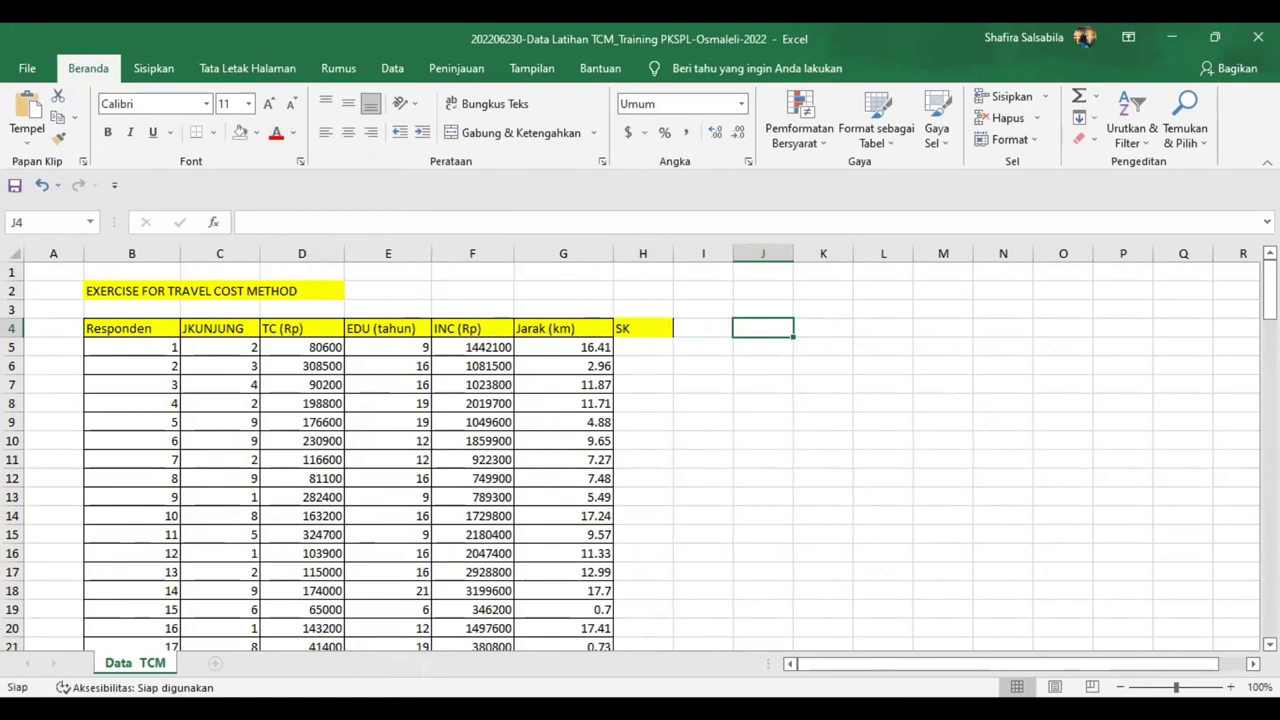
Step: Open a Regression analysis from the data analysis tools and set its Y input range to the JKUNJUNG values $C$5:$C$104
left_click(385, 69)
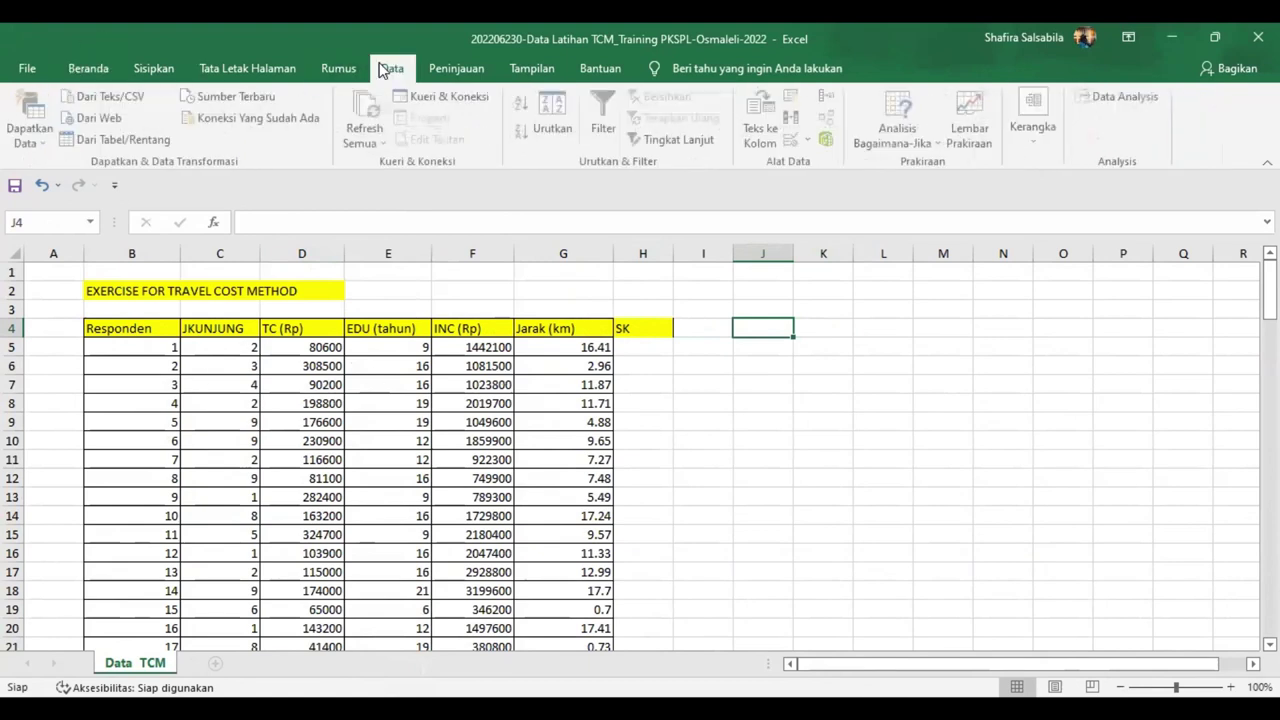
left_click(1125, 100)
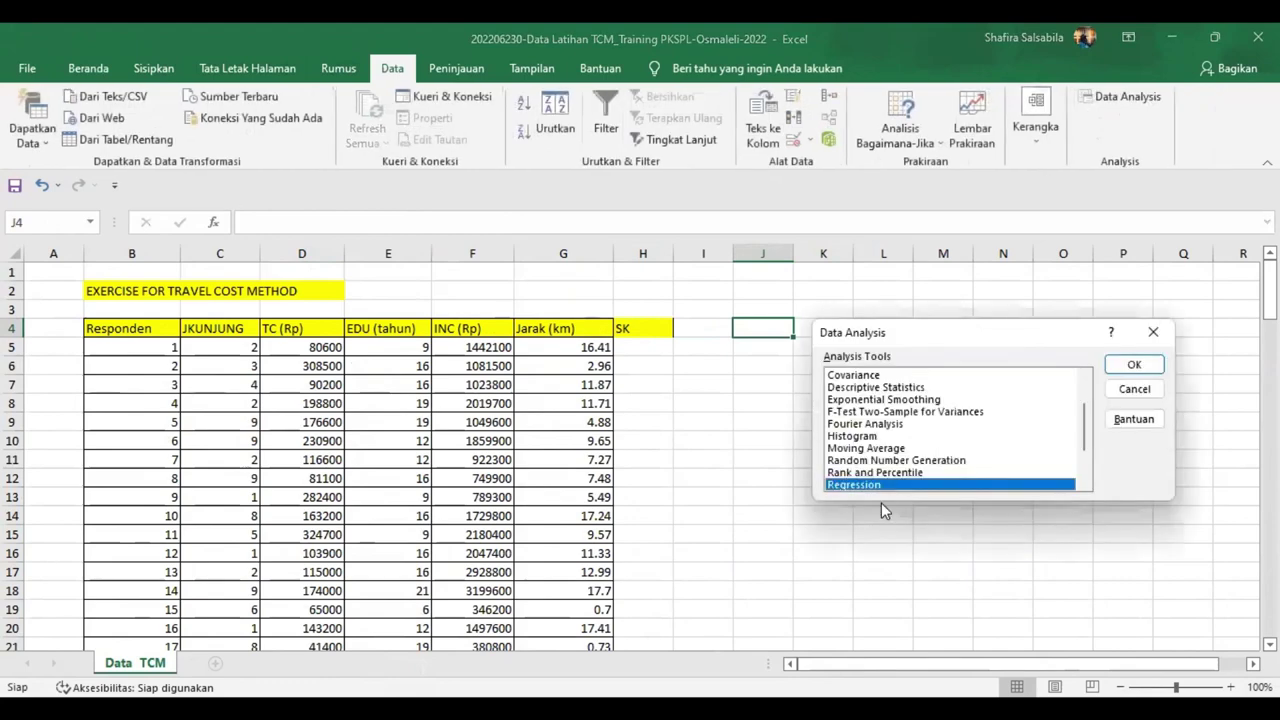
left_click(1135, 365)
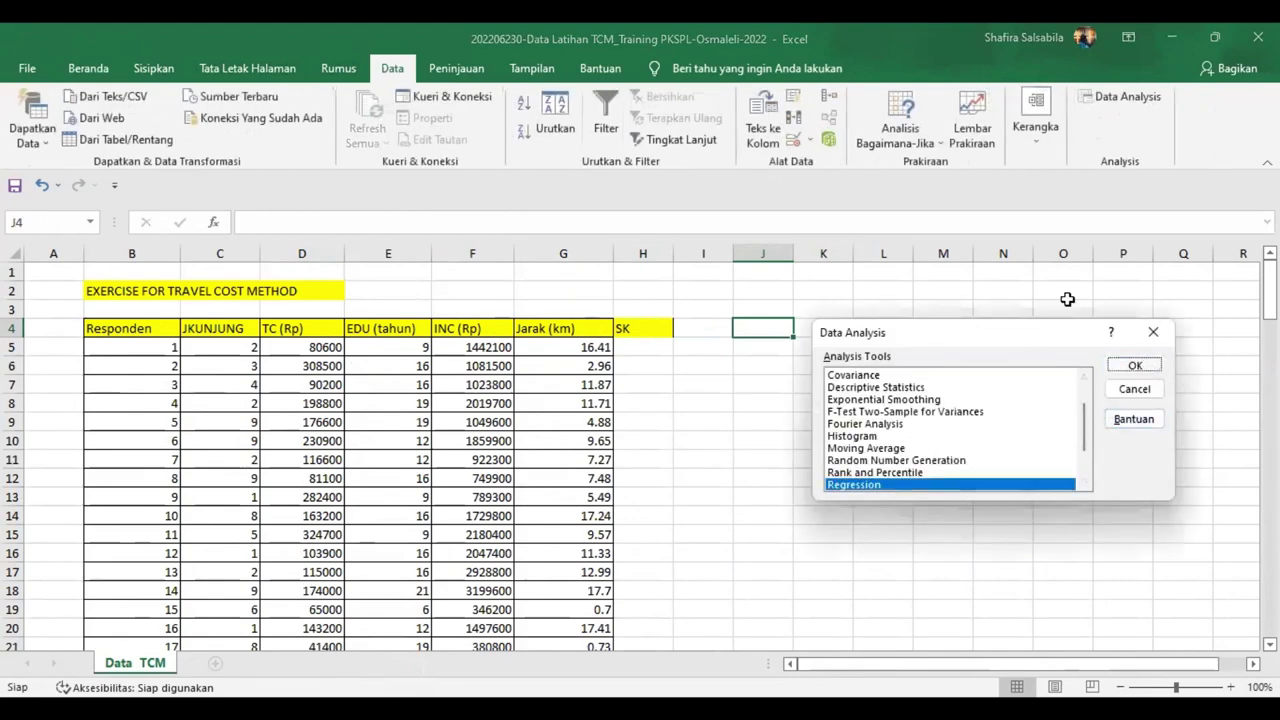
left_click_drag(225, 347, 252, 560)
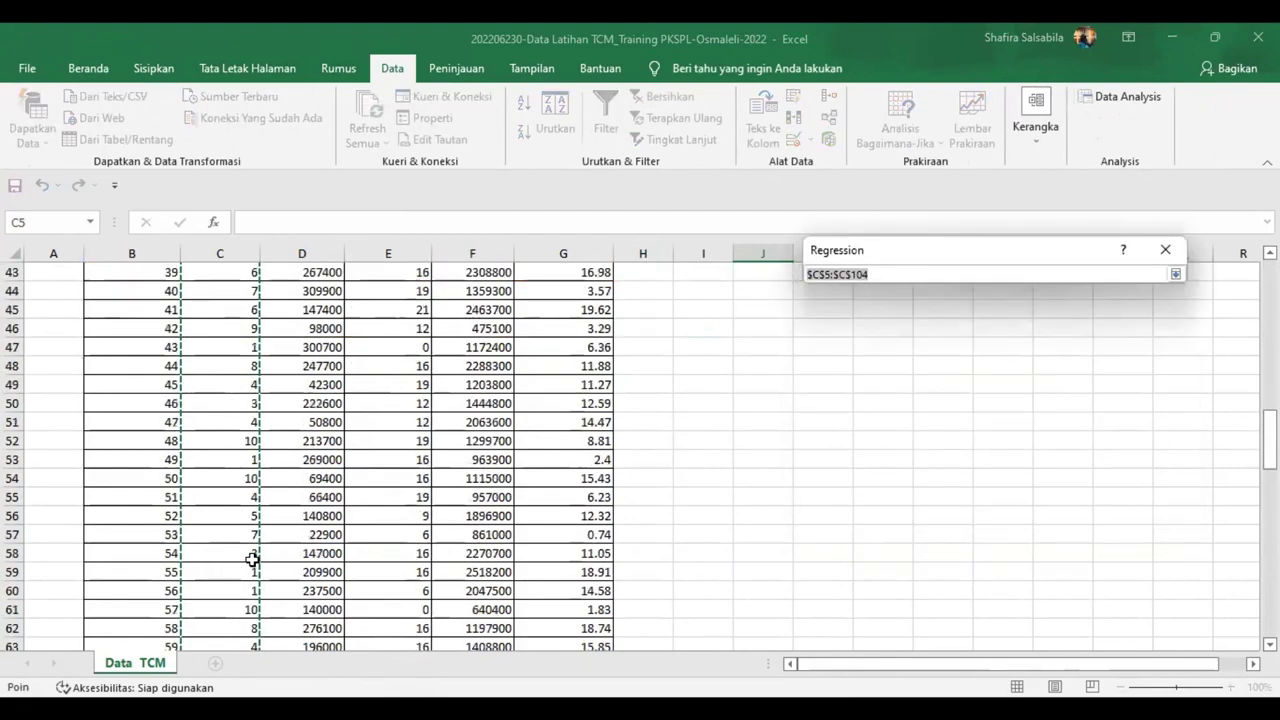
scroll(252, 560, "down", 17)
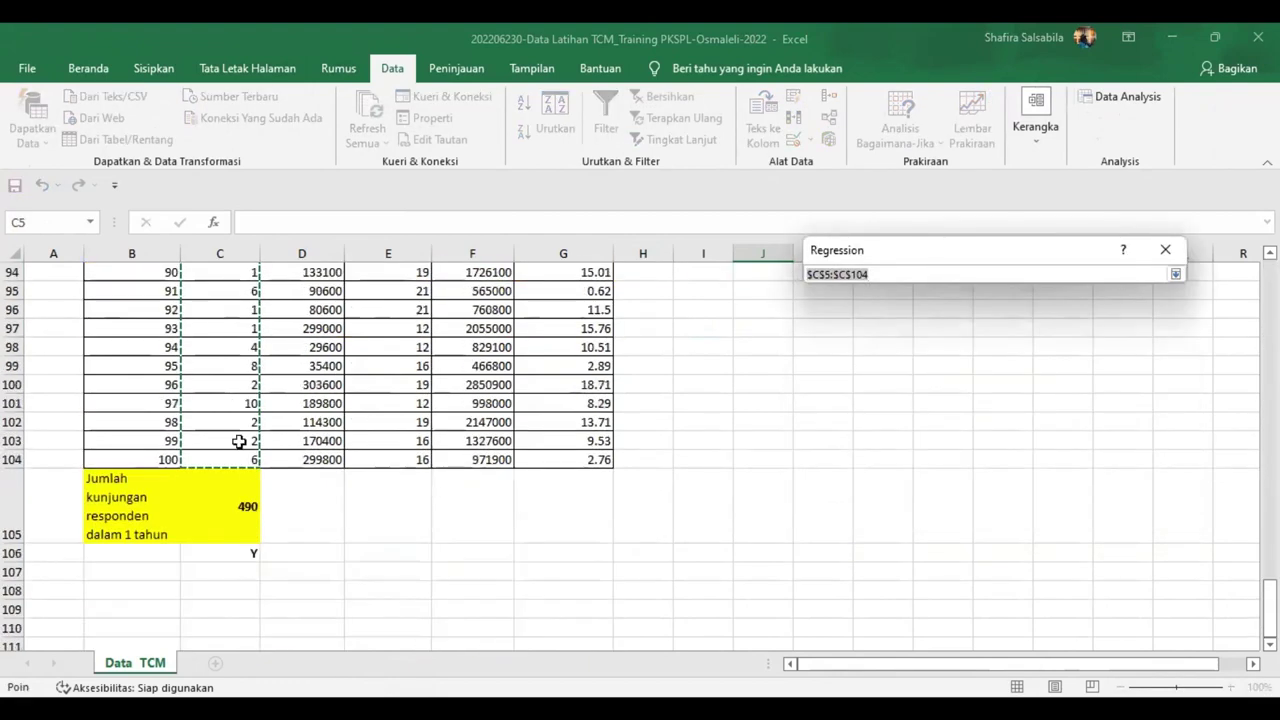
left_click(1177, 273)
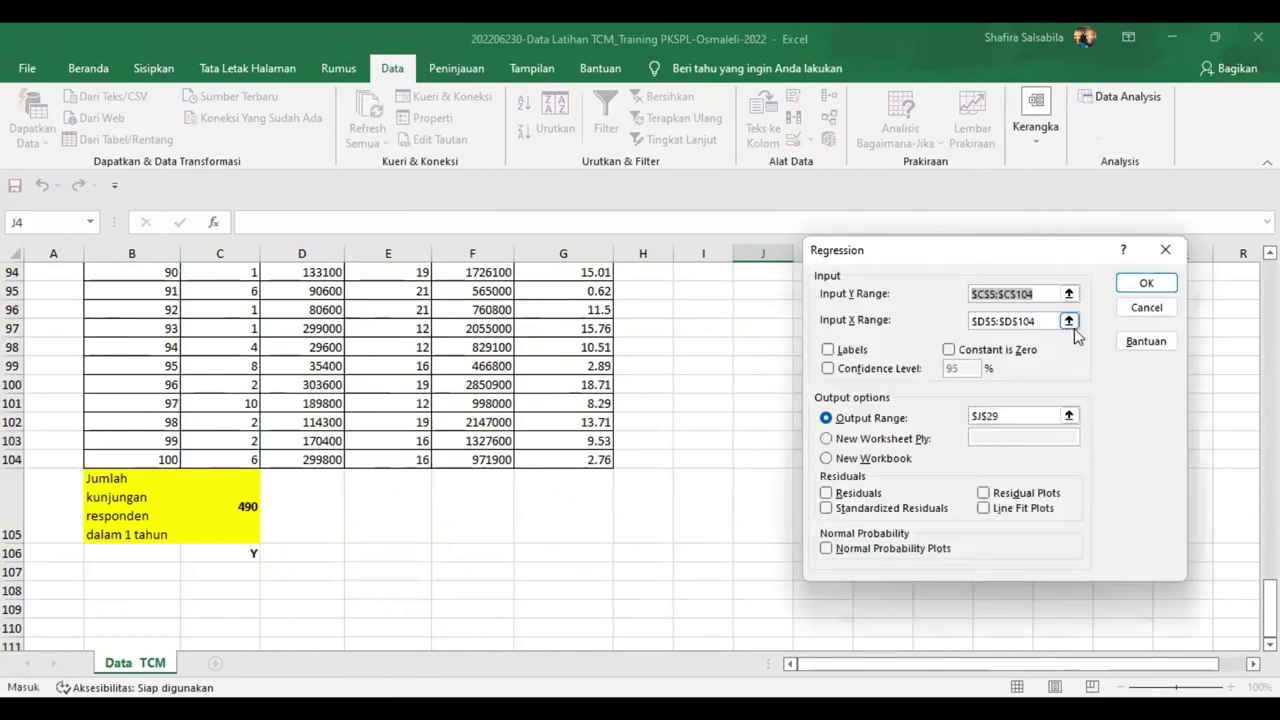
Step: Set the regression's X input range to the TC (Rp) values $D$5:$D$104
left_click(1070, 321)
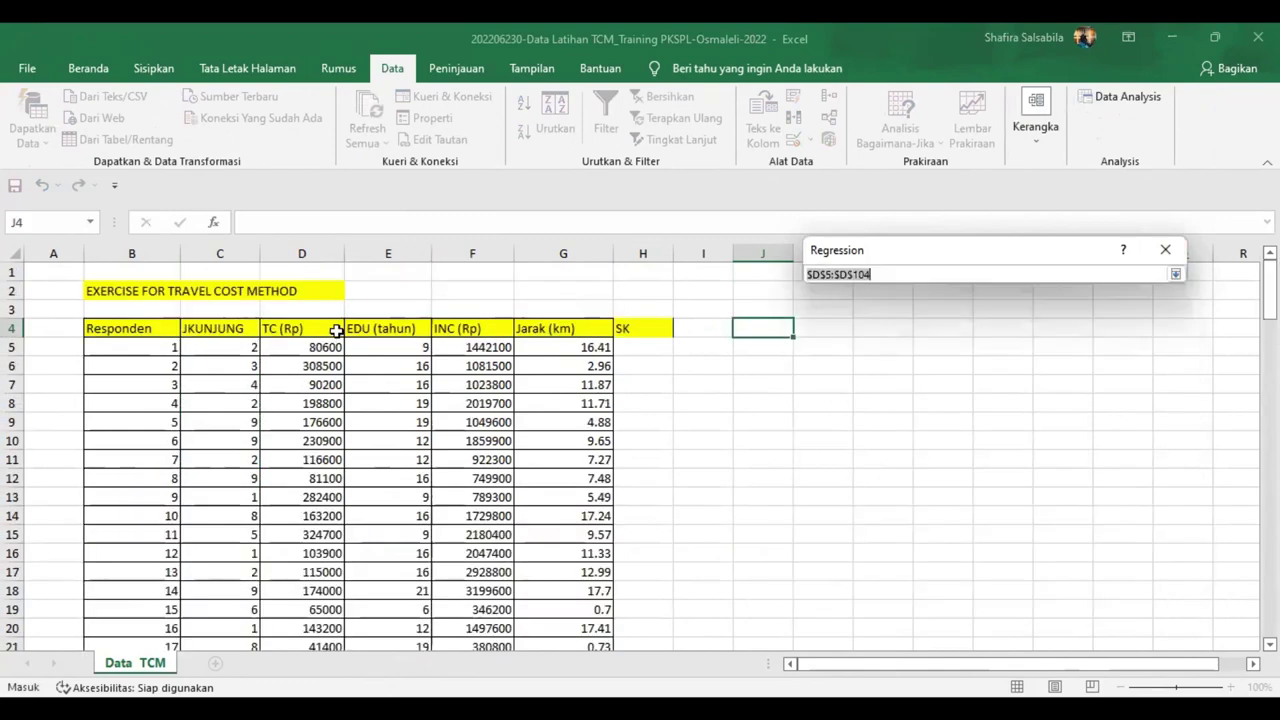
left_click(1176, 274)
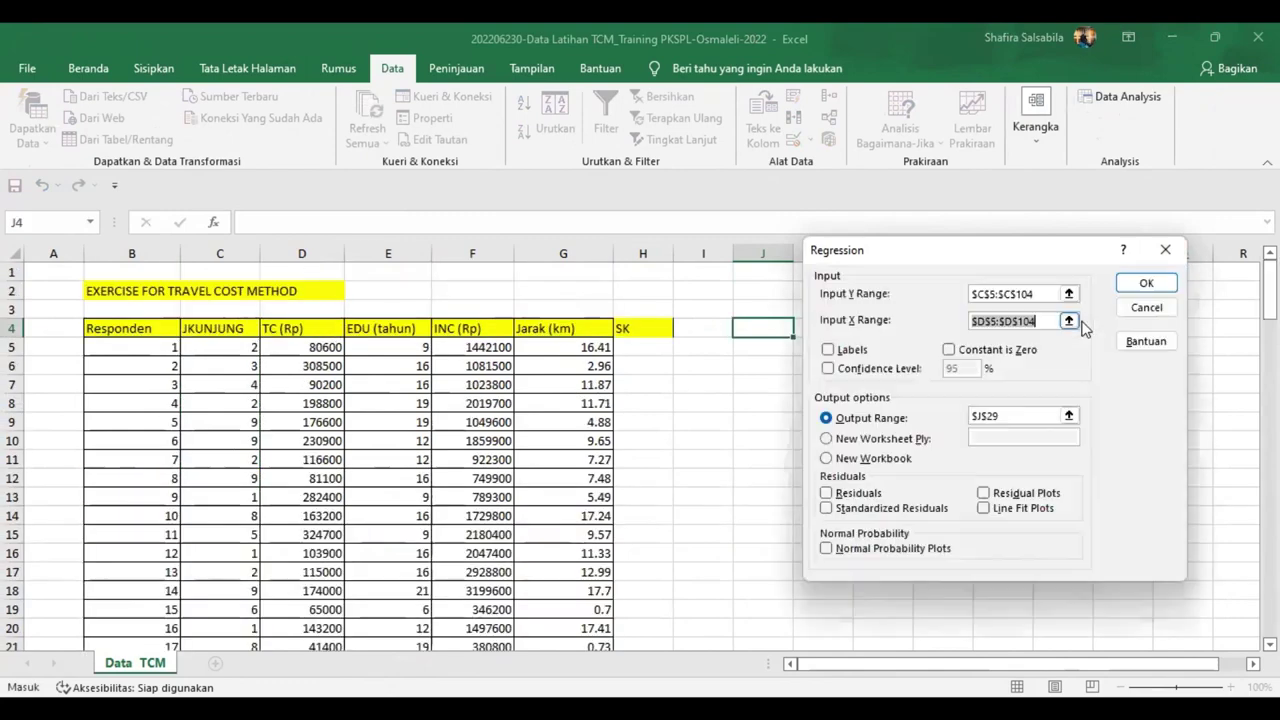
left_click(1070, 321)
left_click(316, 350)
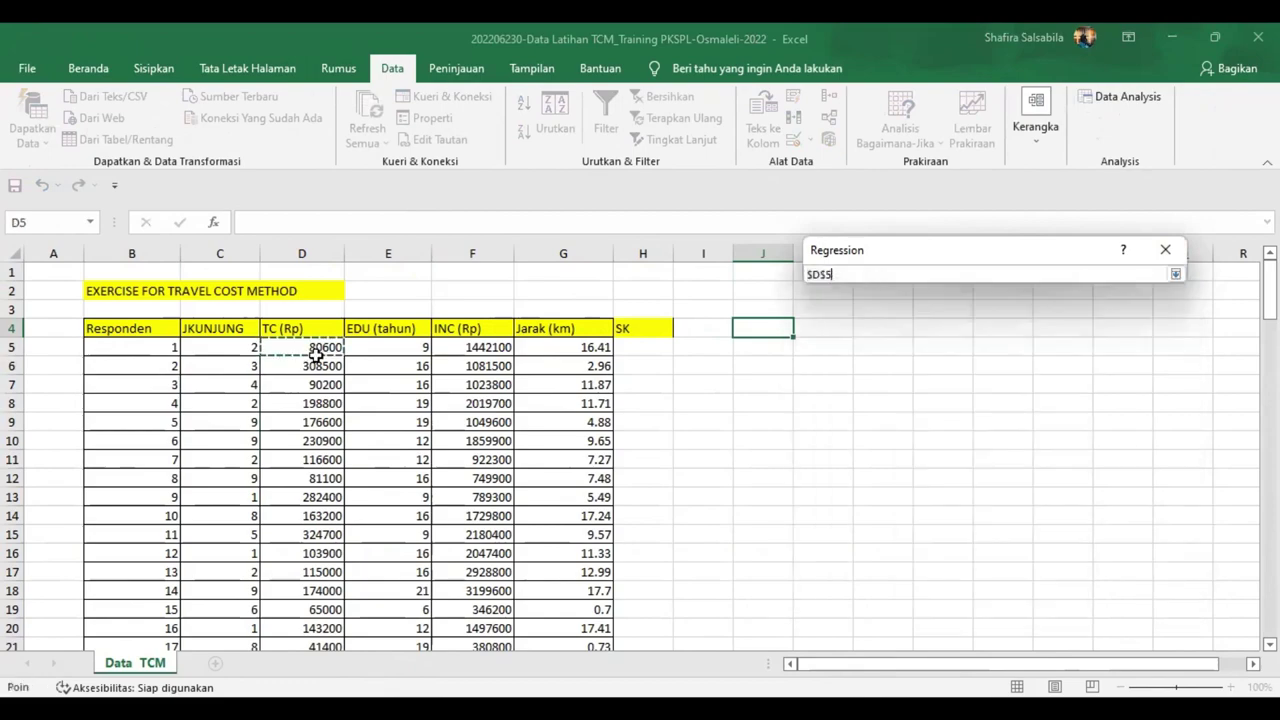
left_click_drag(316, 350, 317, 684)
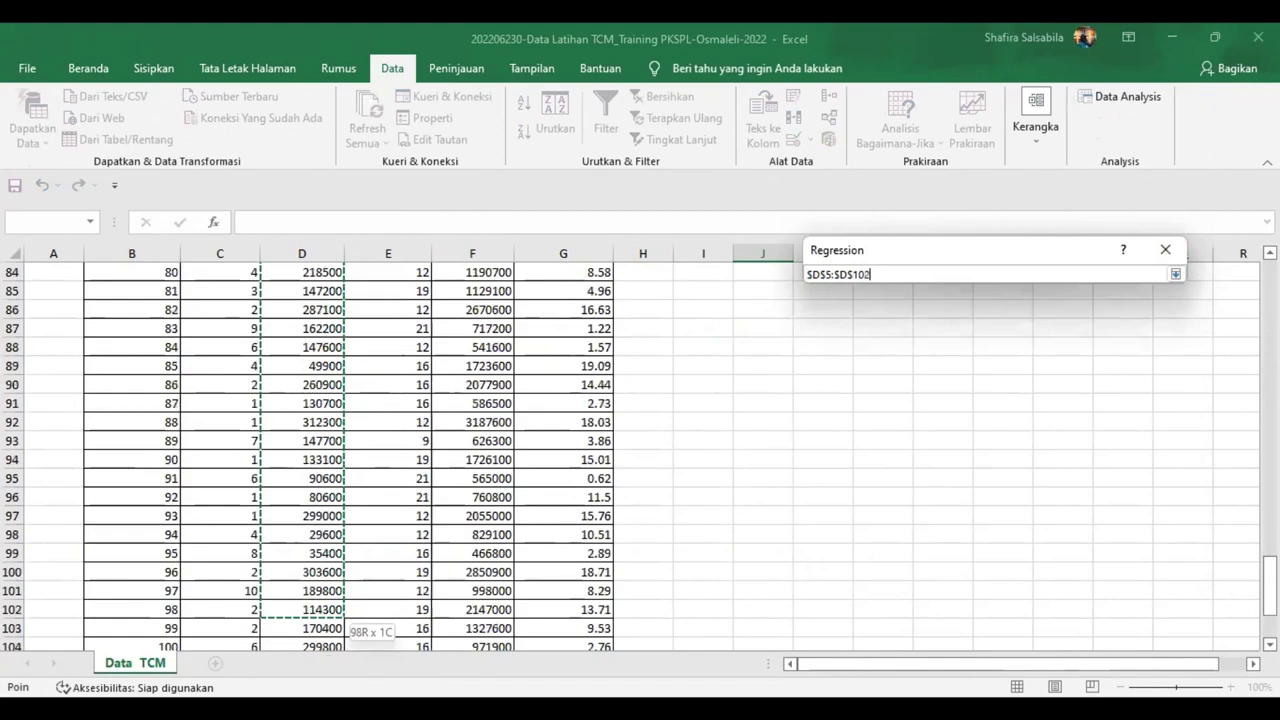
key("BackSpace")
type("4")
left_click(1176, 274)
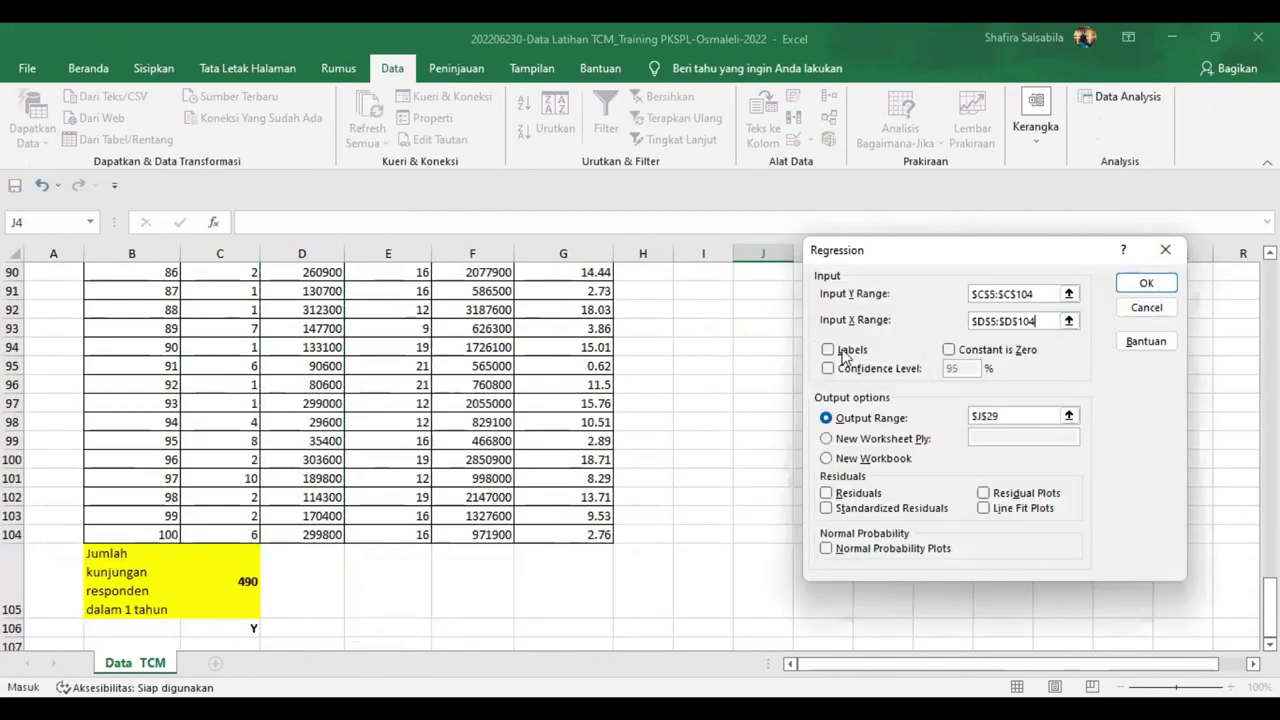
Step: Set the regression's output range to $K$4 and run the analysis
left_click(1068, 415)
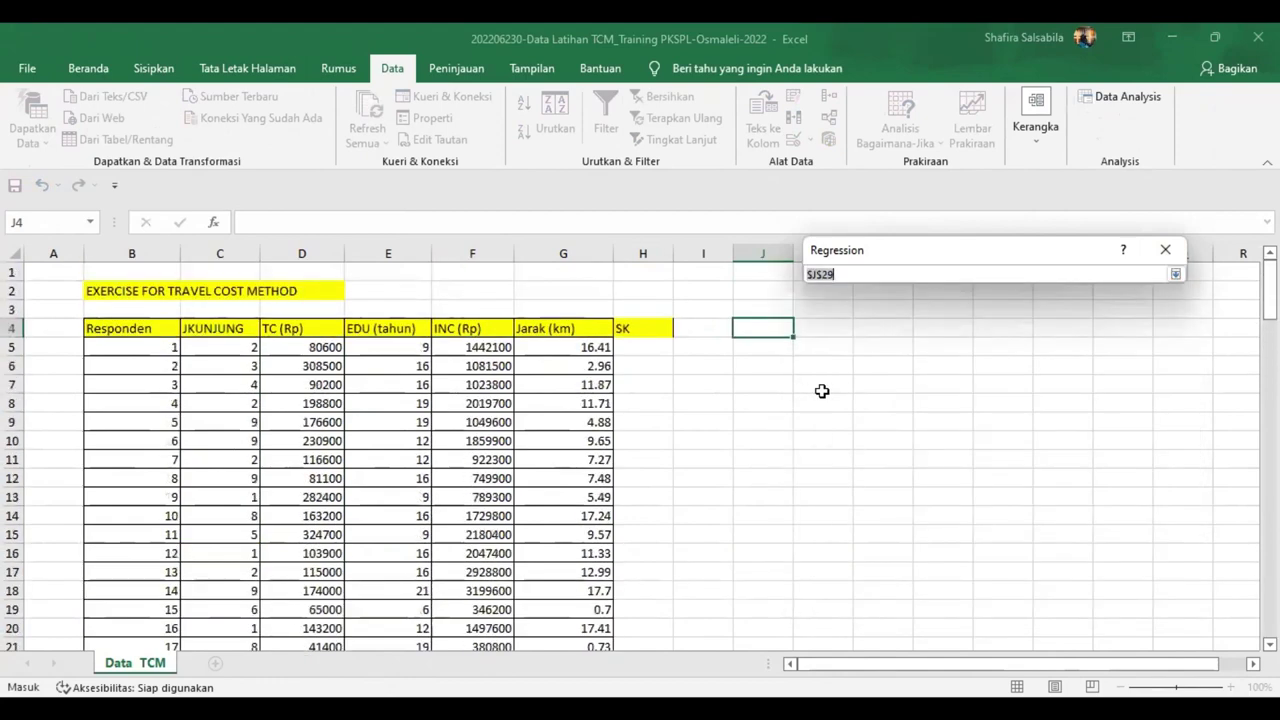
left_click(765, 329)
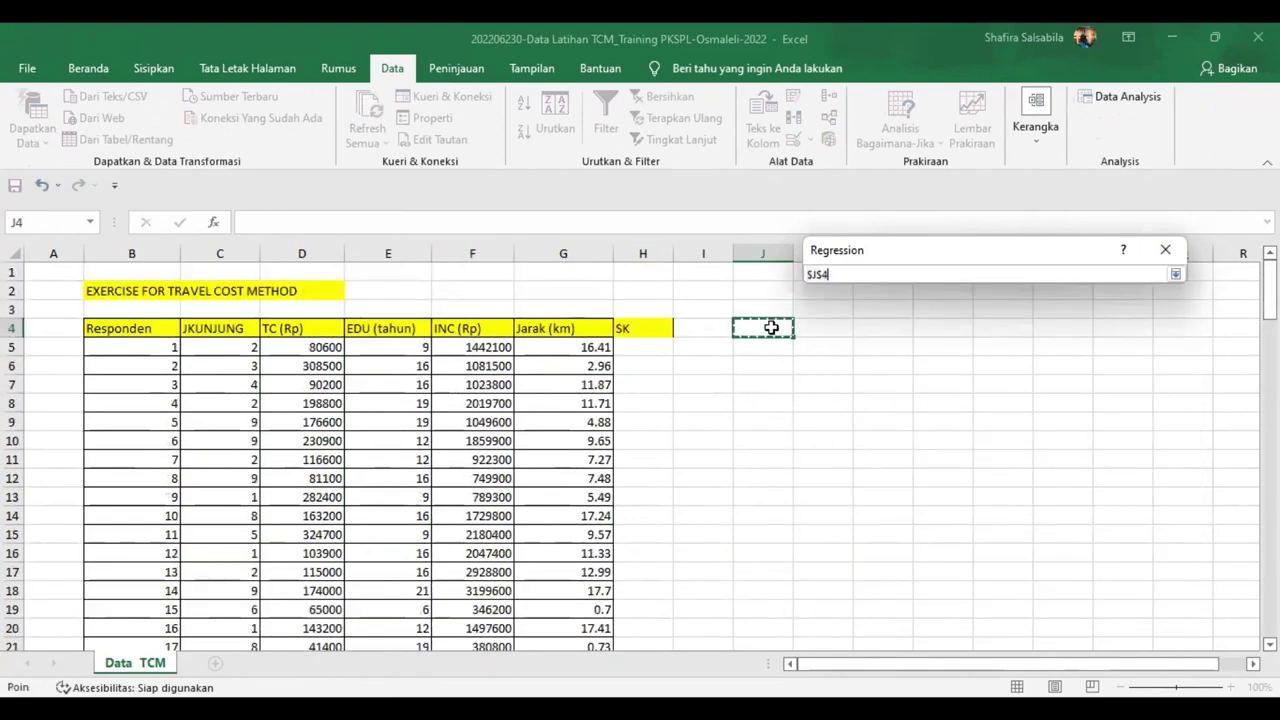
left_click(808, 328)
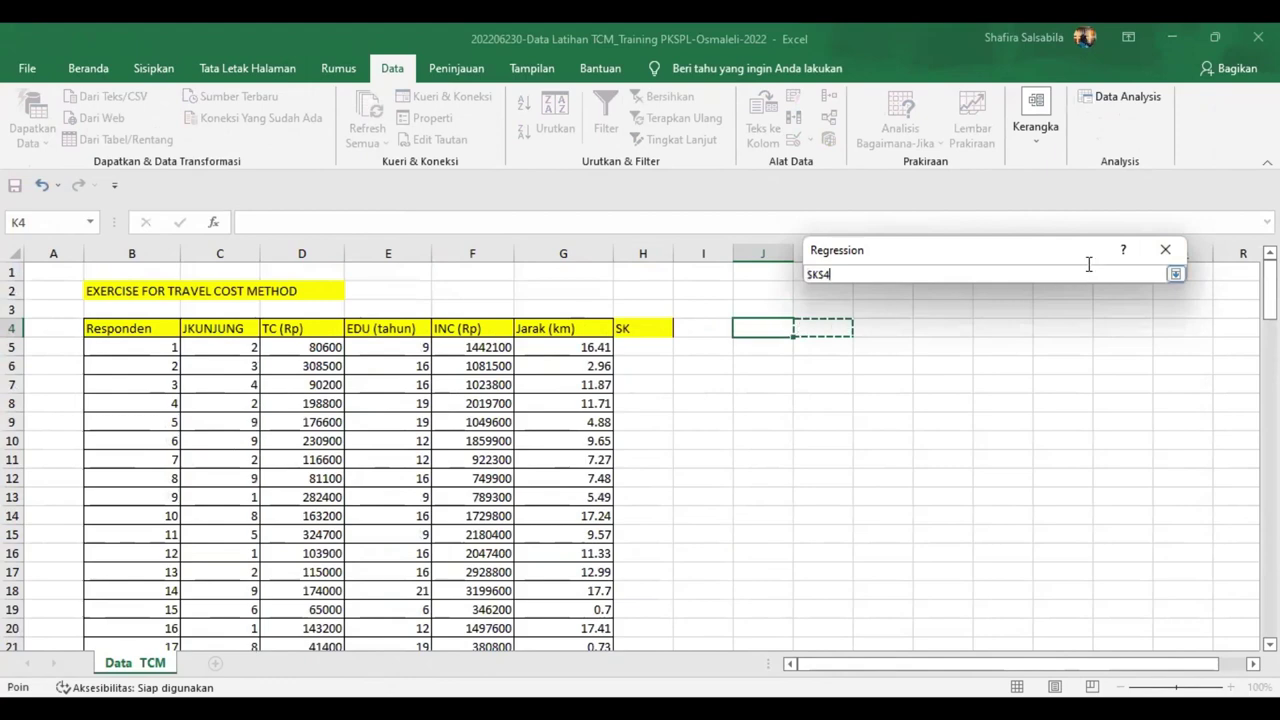
left_click(1168, 273)
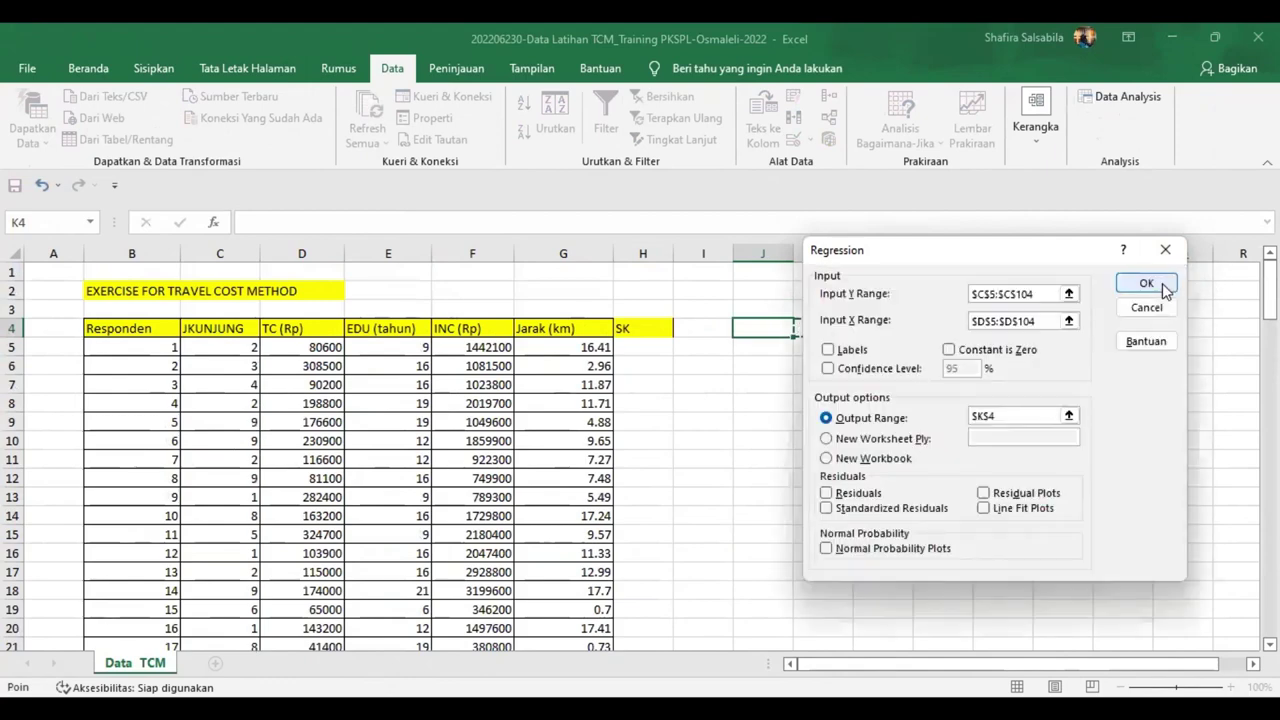
left_click(1158, 283)
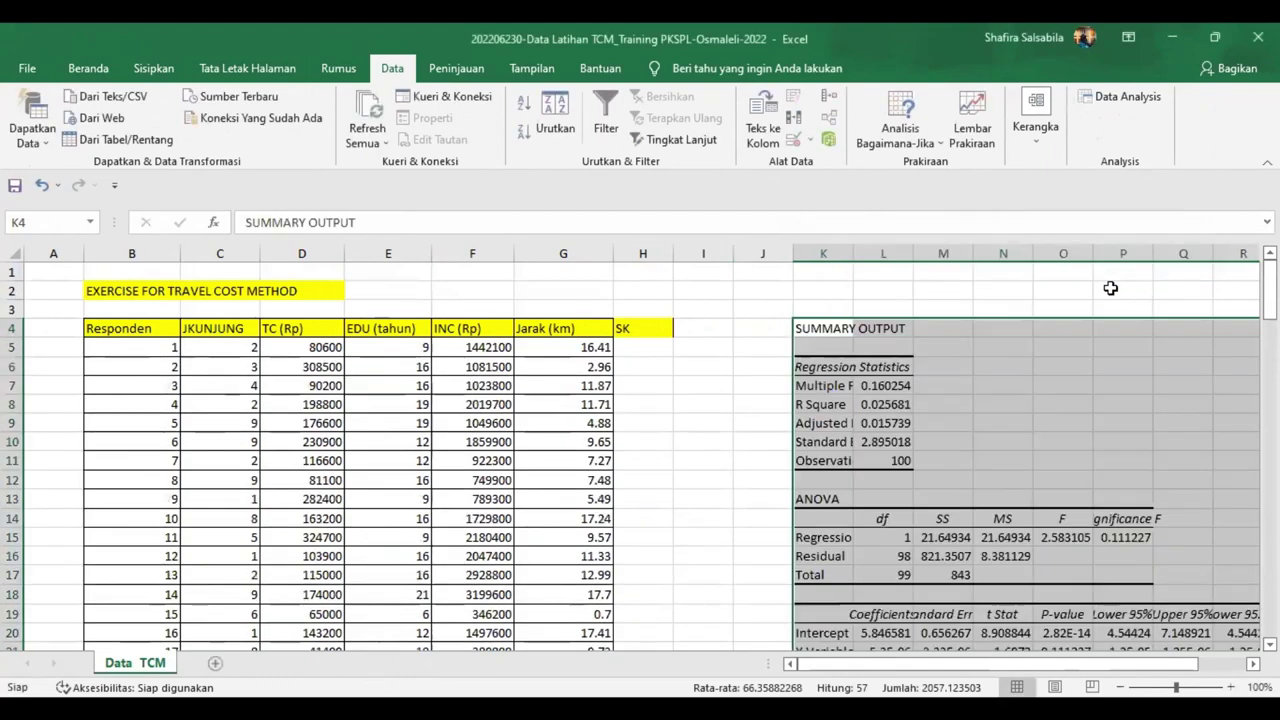
Step: Fit the widths of columns L and K to the regression summary output
double_click(912, 253)
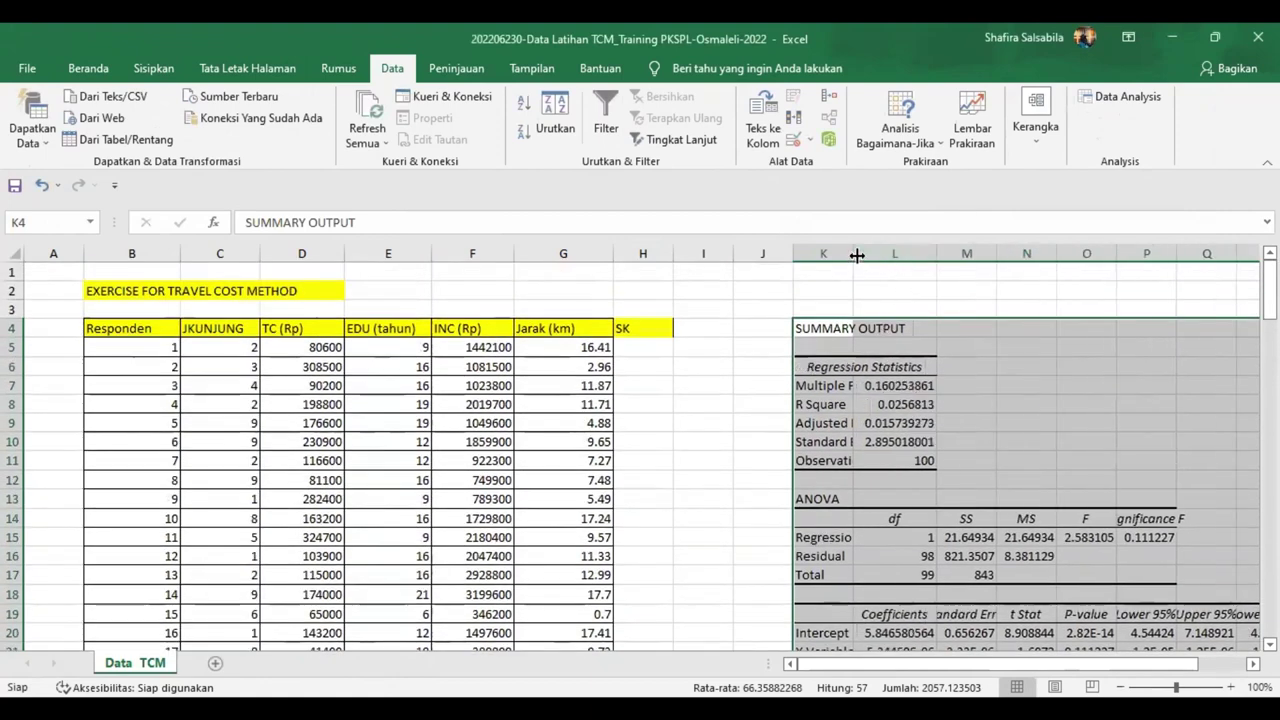
double_click(853, 253)
scroll(894, 451, "down", 3)
left_click(908, 443)
scroll(870, 355, "up", 3)
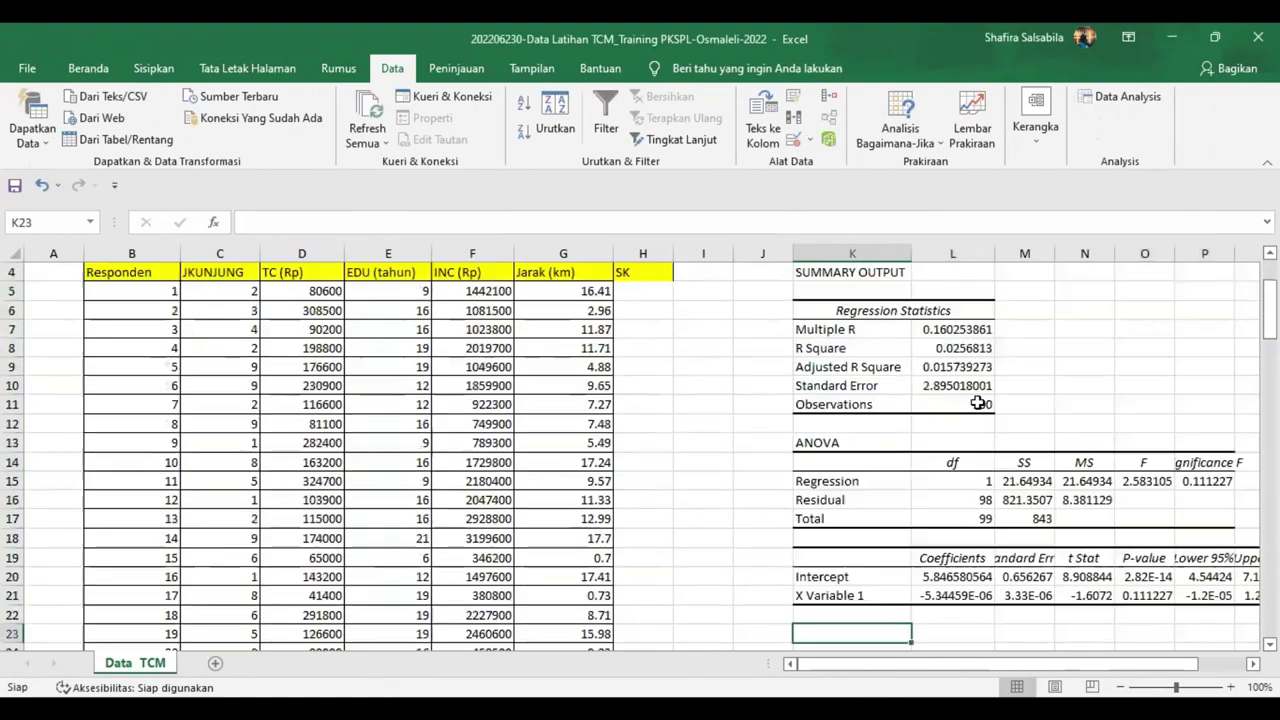
Step: Enter the labels "alpha 1" in K23 and "betha 1" in K24, below the regression coefficients table
scroll(894, 446, "down", 3)
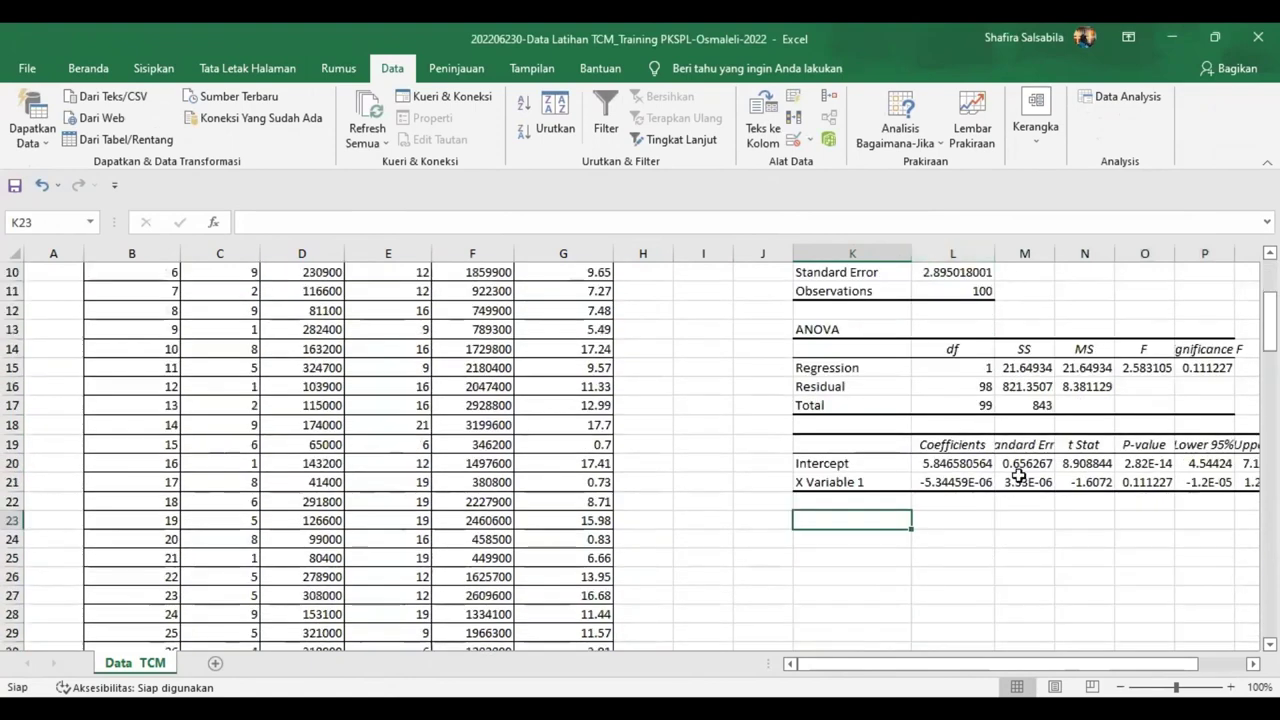
left_click(848, 462)
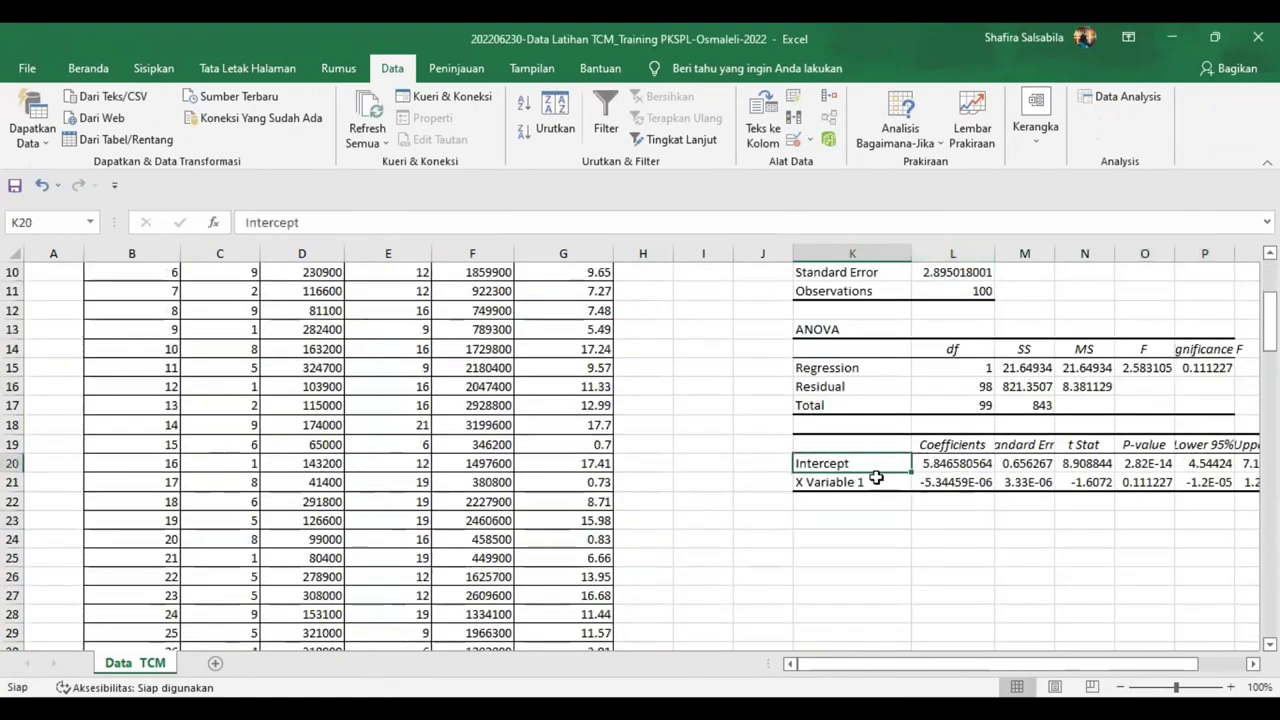
left_click(929, 462)
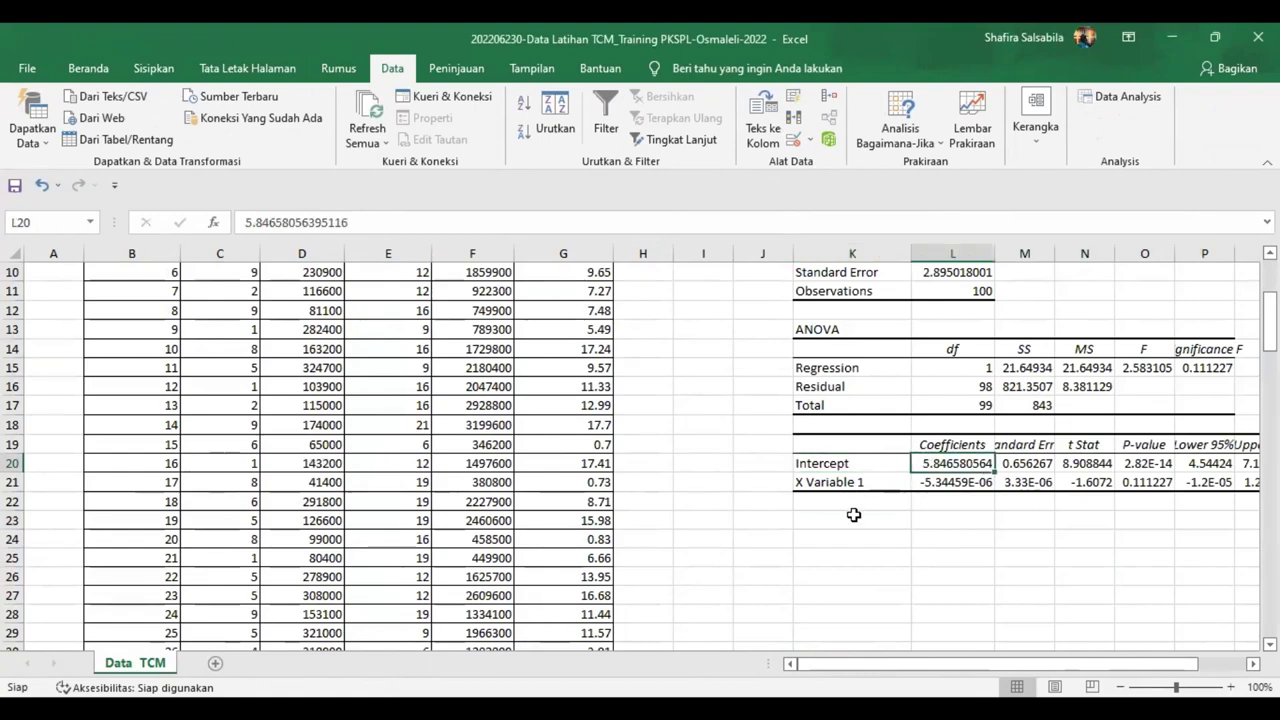
left_click(851, 519)
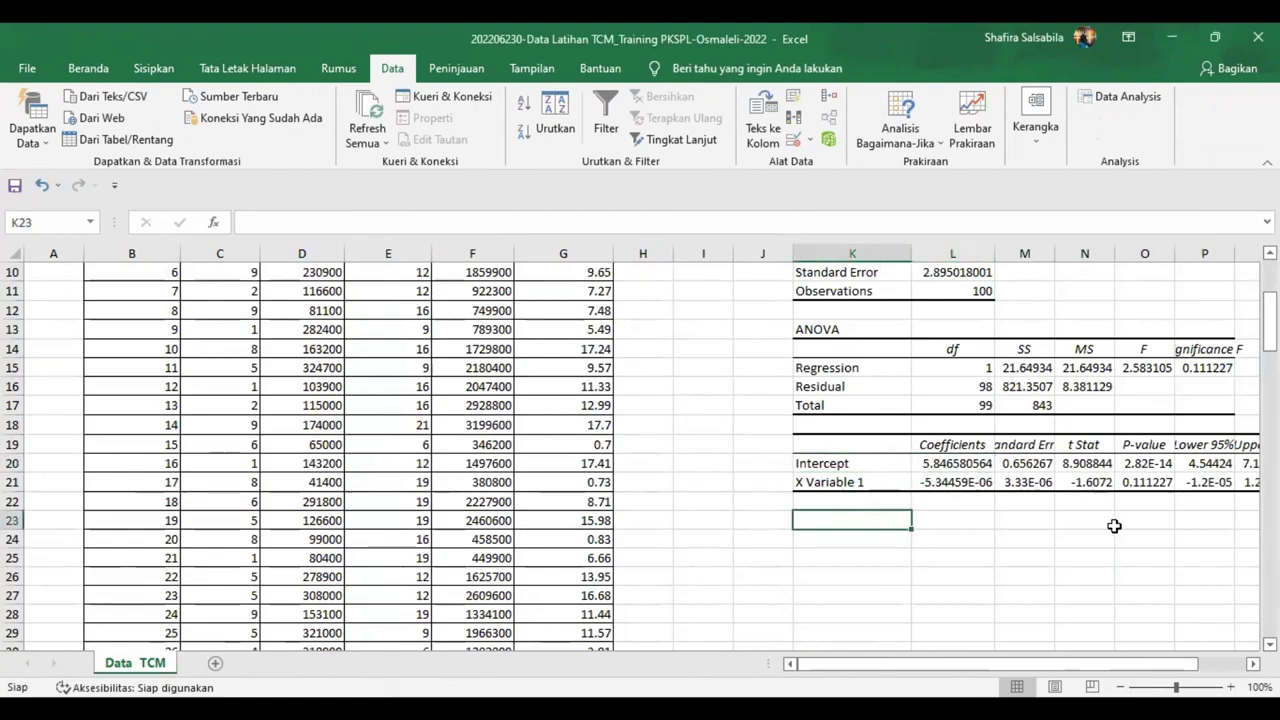
type("alph")
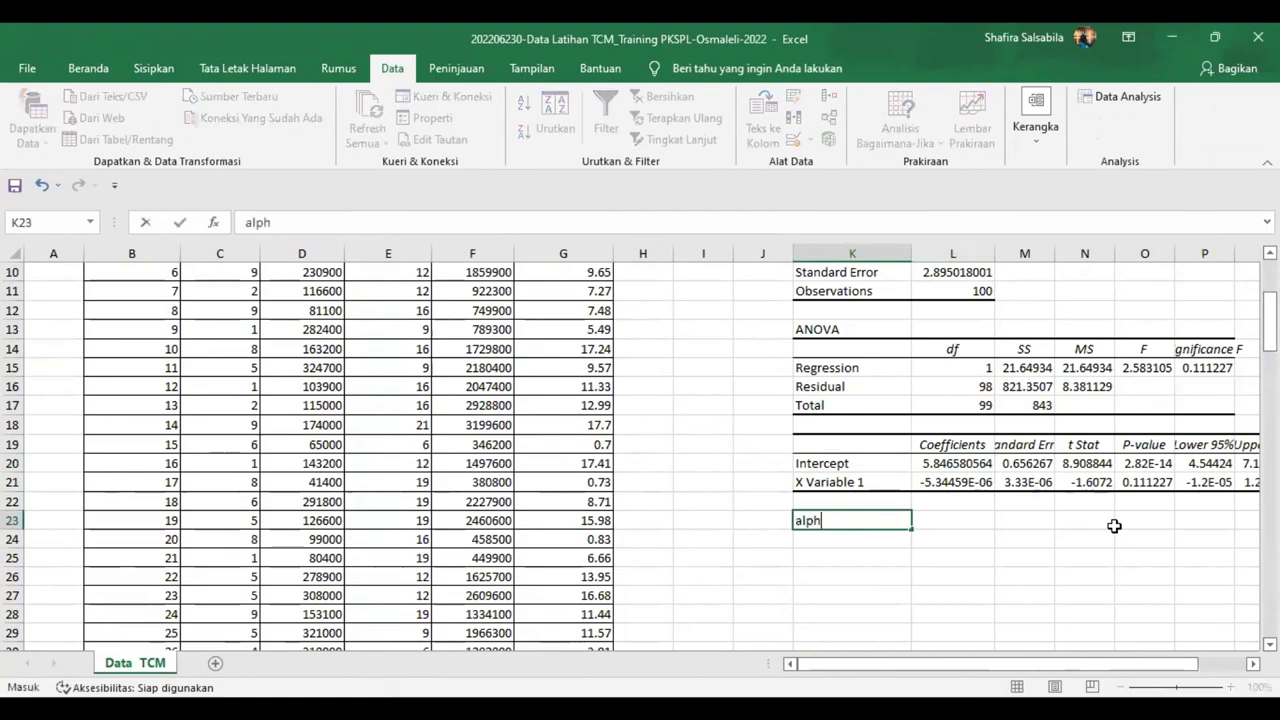
type("a 1")
key("Return")
type("betha")
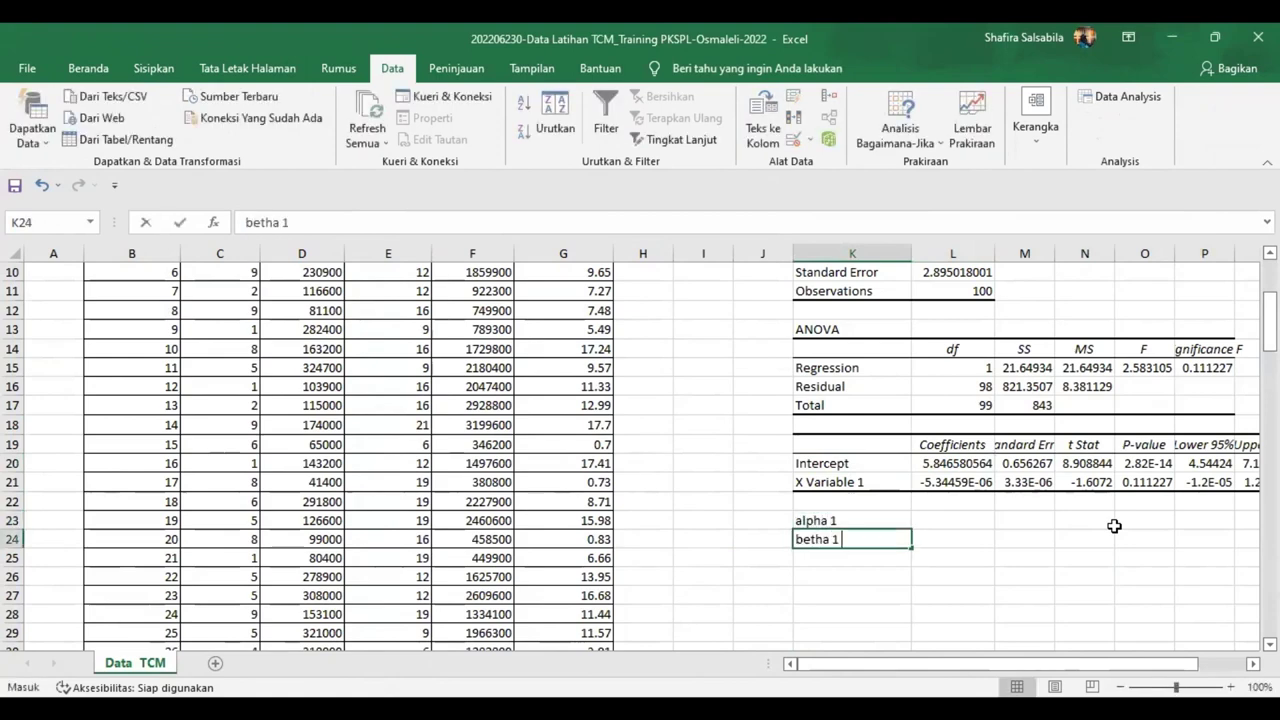
key("Return")
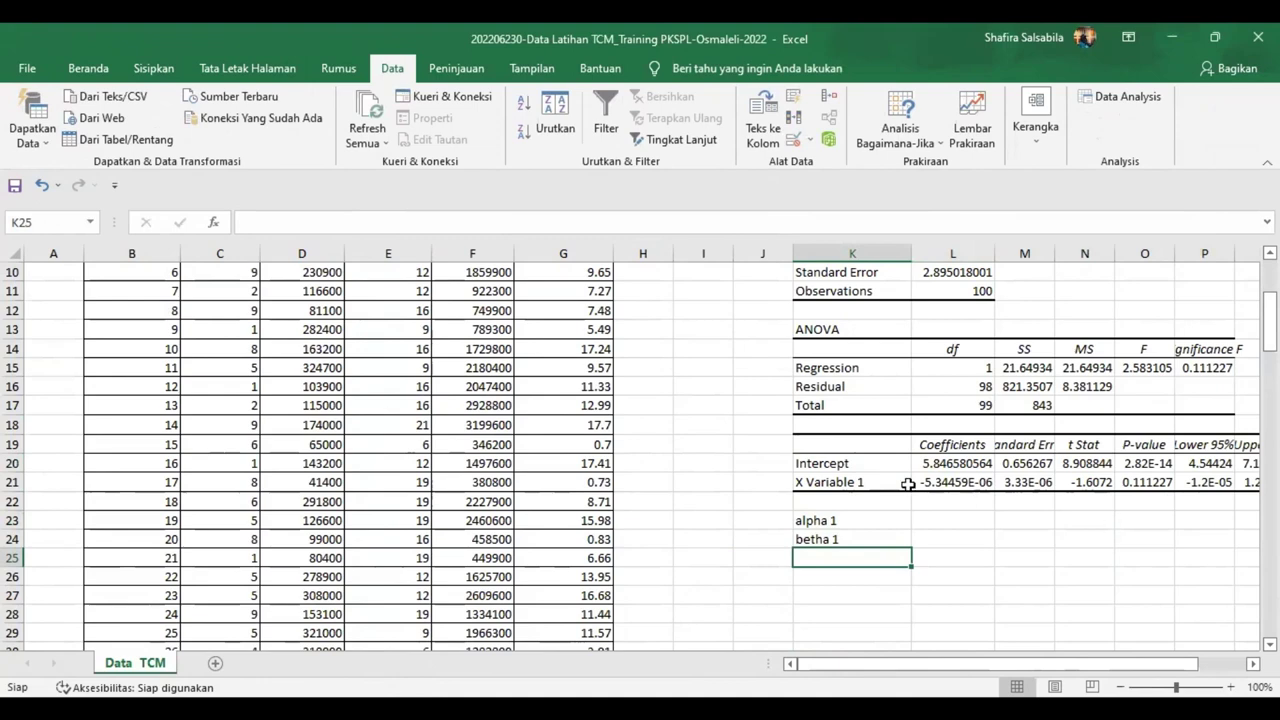
Step: Copy the Intercept and X Variable 1 coefficients from L20:L21 and paste them as values into L23:L24 beside alpha 1 and betha 1
left_click(955, 462)
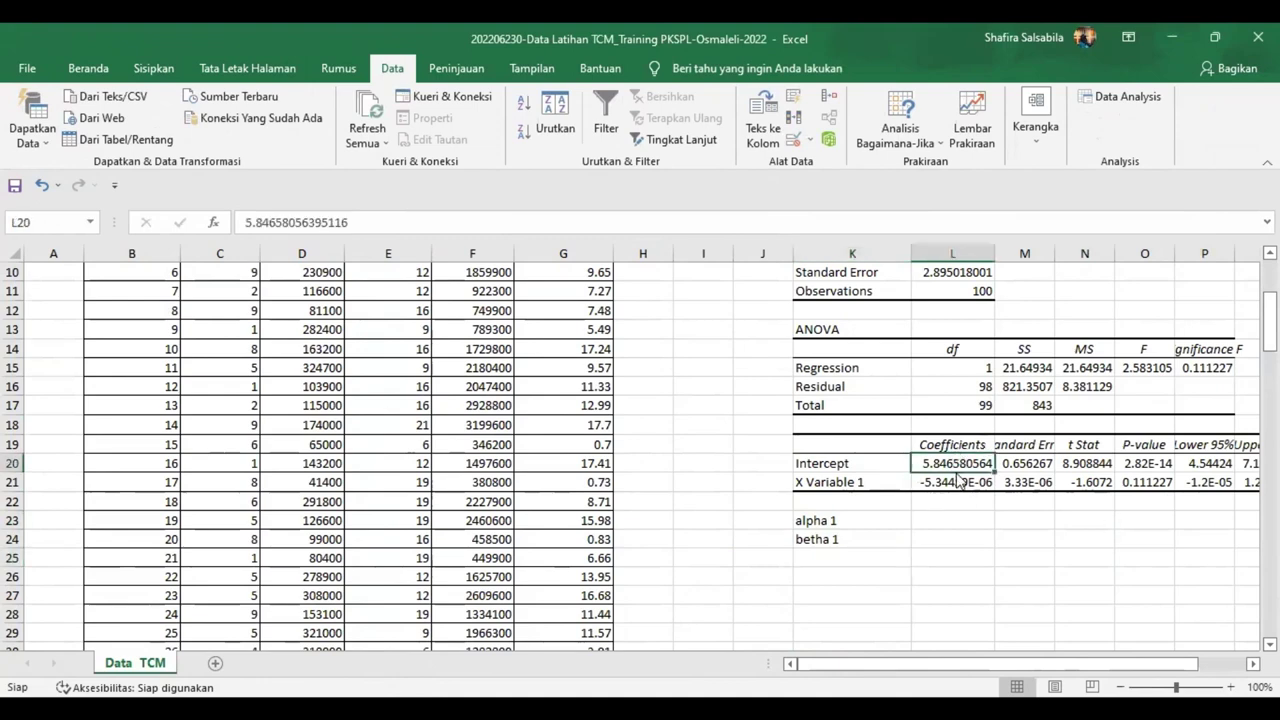
left_click_drag(955, 474, 951, 536)
left_click(692, 419)
key("ctrl+c")
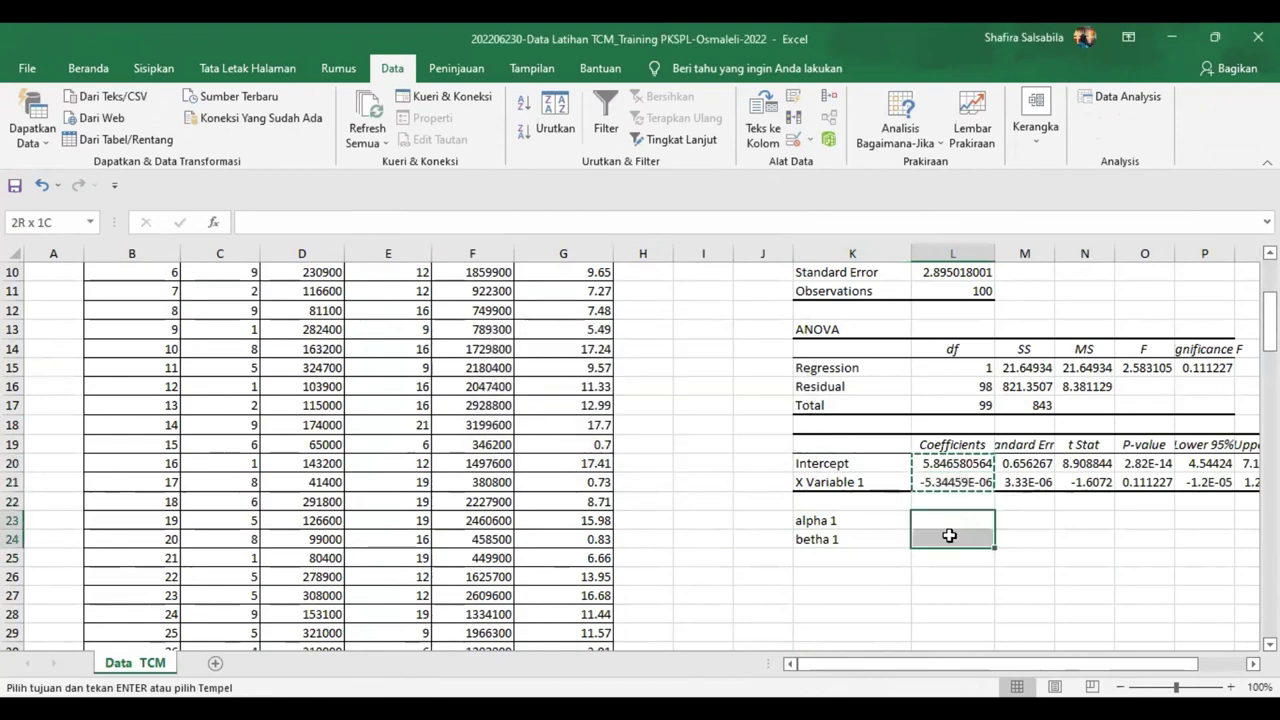
right_click(952, 541)
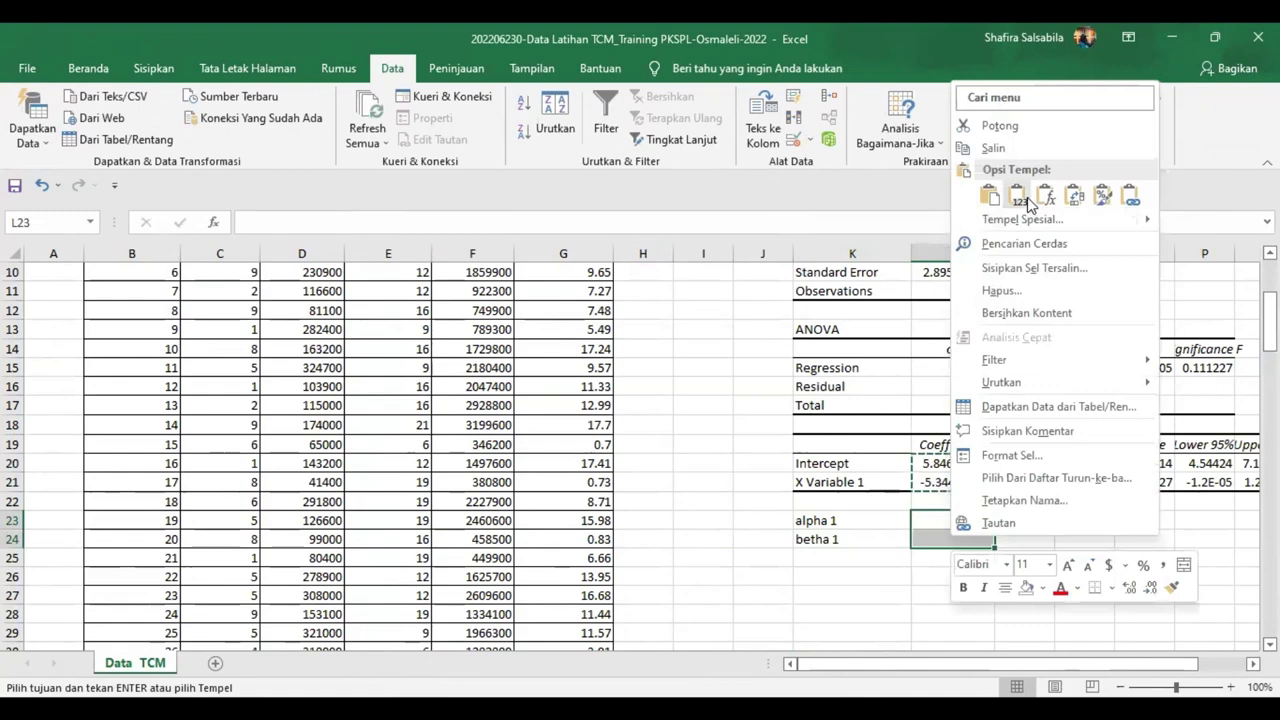
left_click(1017, 195)
Step: Fill the alpha 1 and betha 1 label cells K23:K24 with light orange and their values L23:L24 with light green
left_click_drag(850, 520, 852, 540)
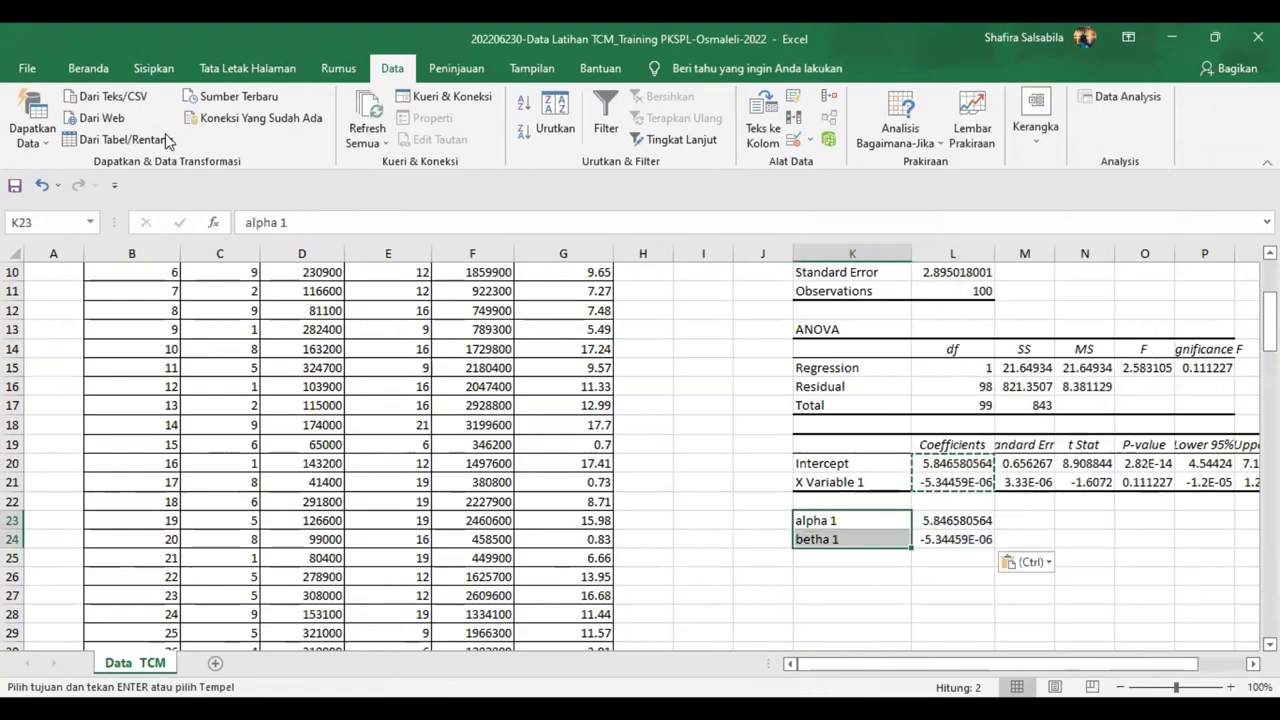
left_click(88, 70)
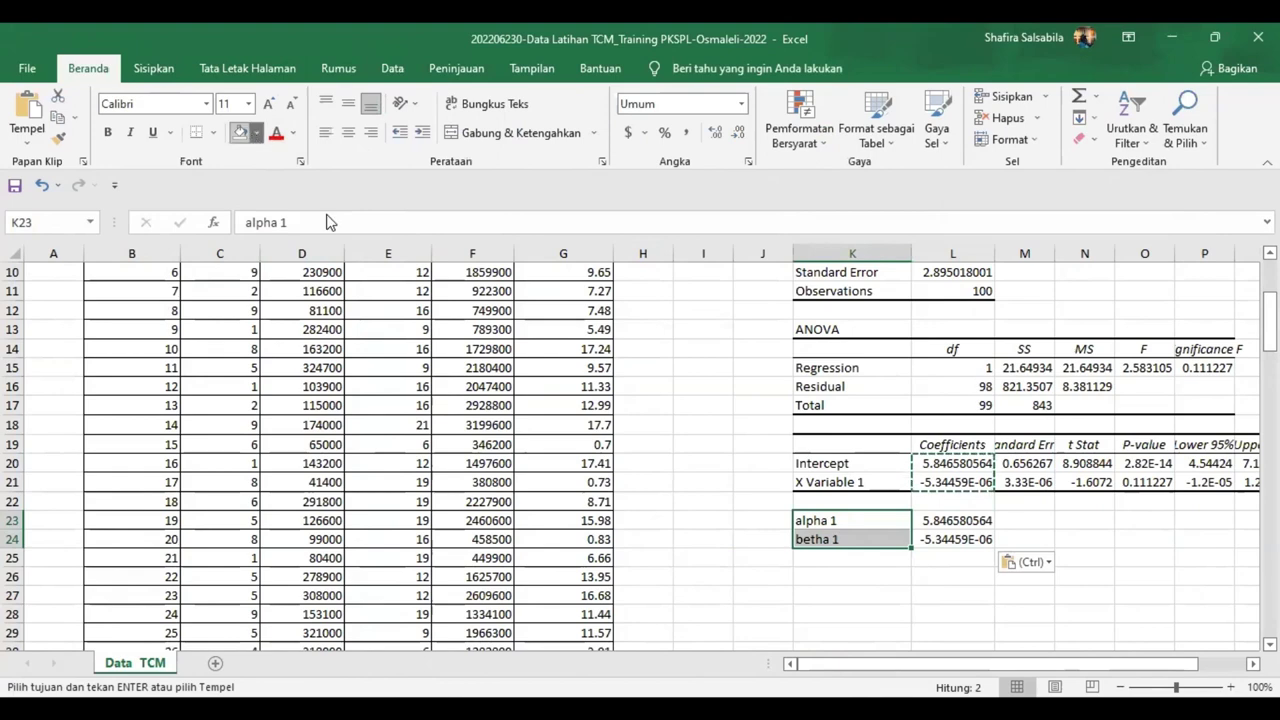
left_click(255, 134)
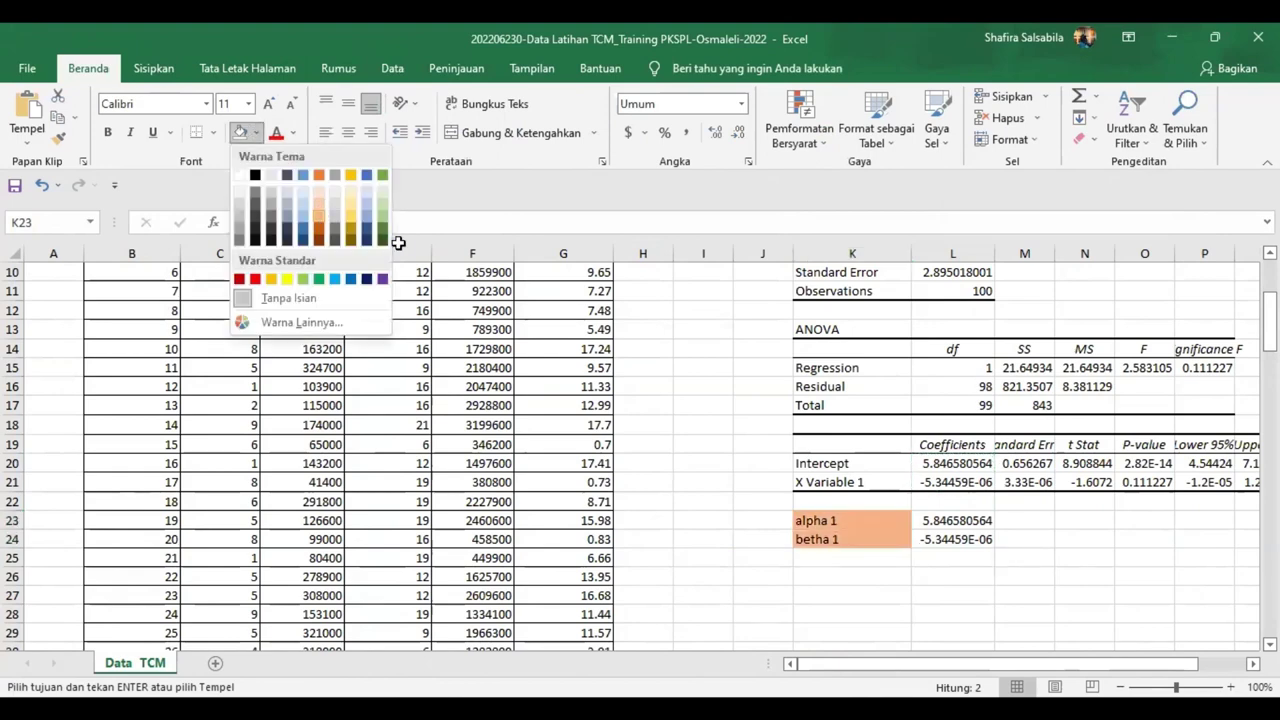
left_click(320, 225)
left_click_drag(952, 520, 968, 540)
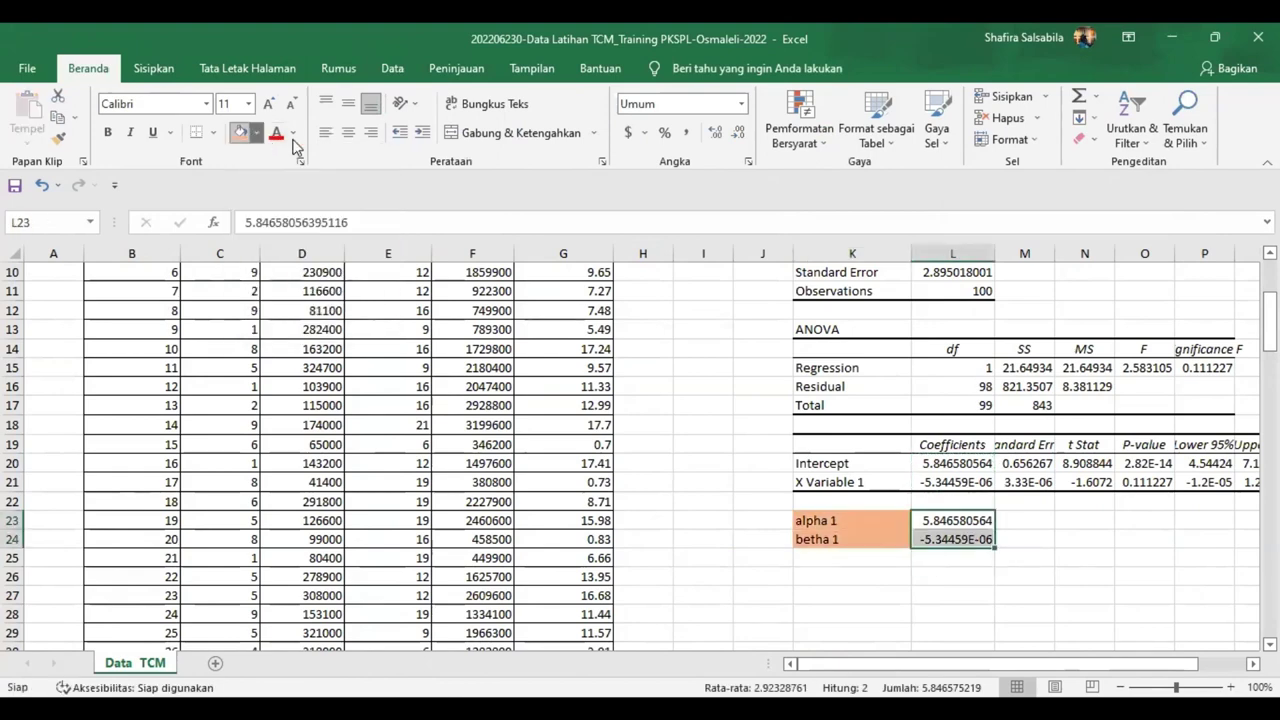
left_click(256, 133)
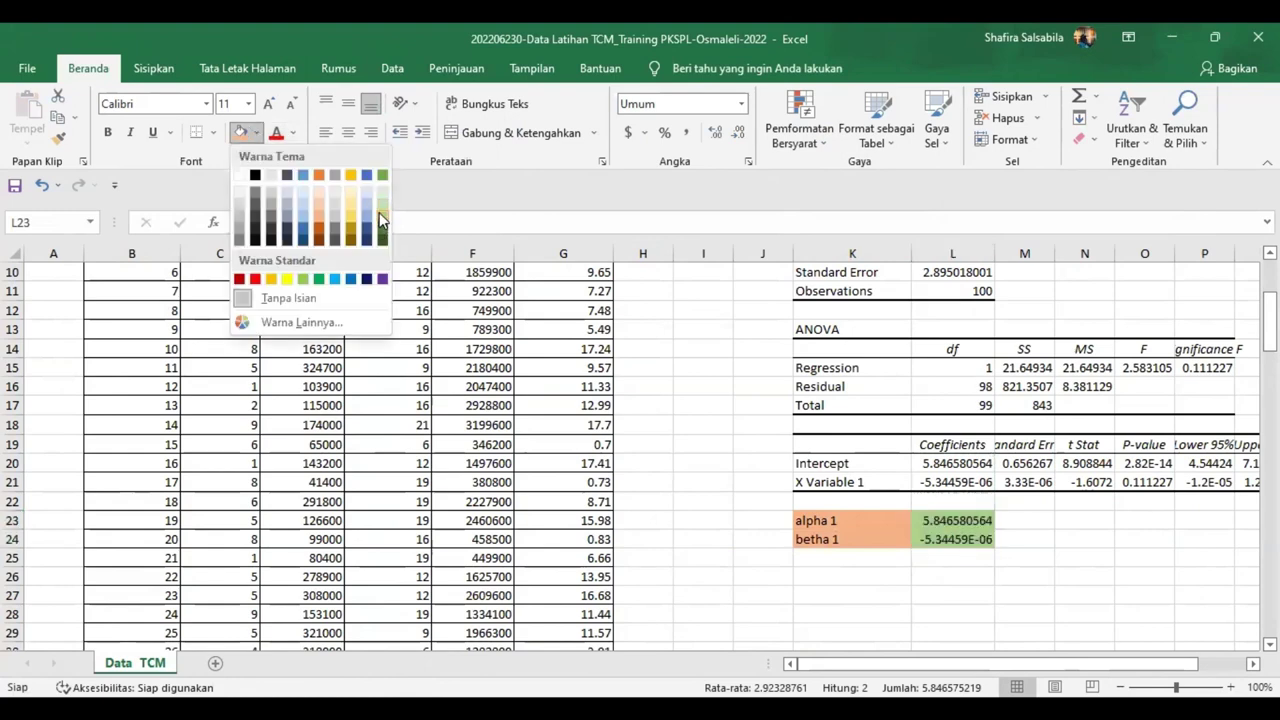
left_click(380, 212)
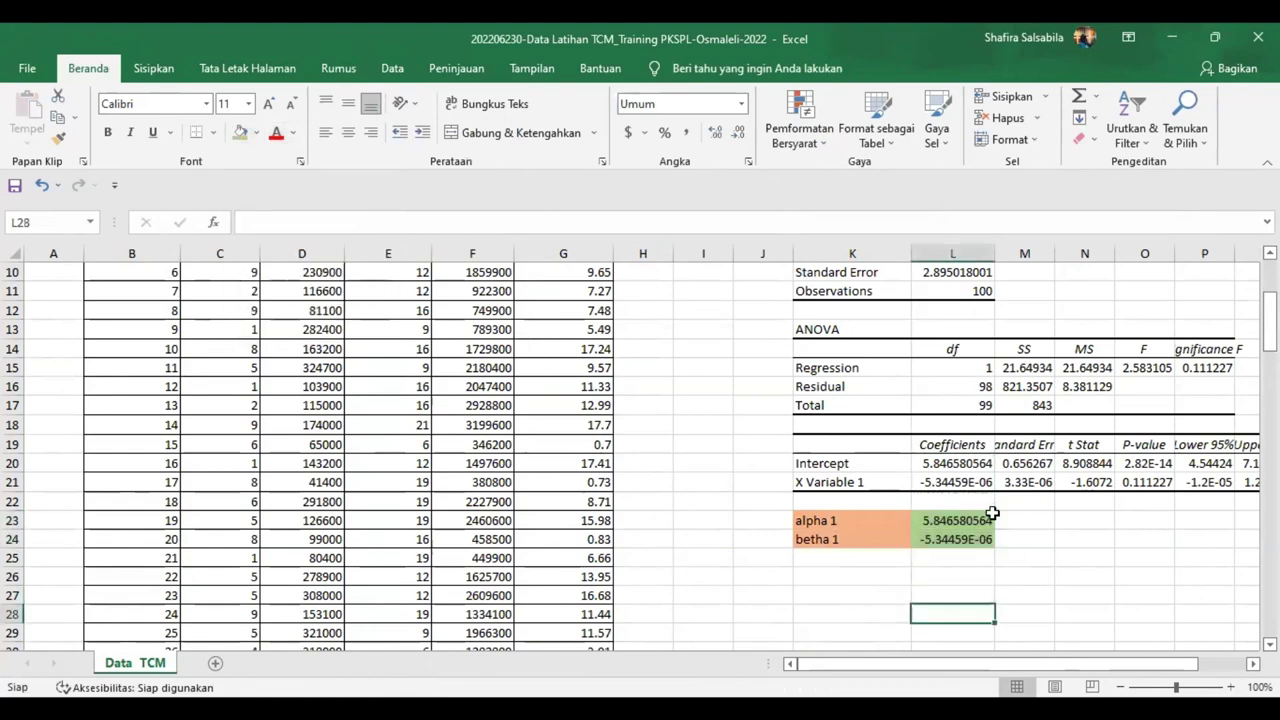
left_click(952, 558)
Step: Enter the label "Surplus Konsumen" in K26 and its formula as the text "V^2/-2*betha 1" in L26
scroll(777, 531, "up", 3)
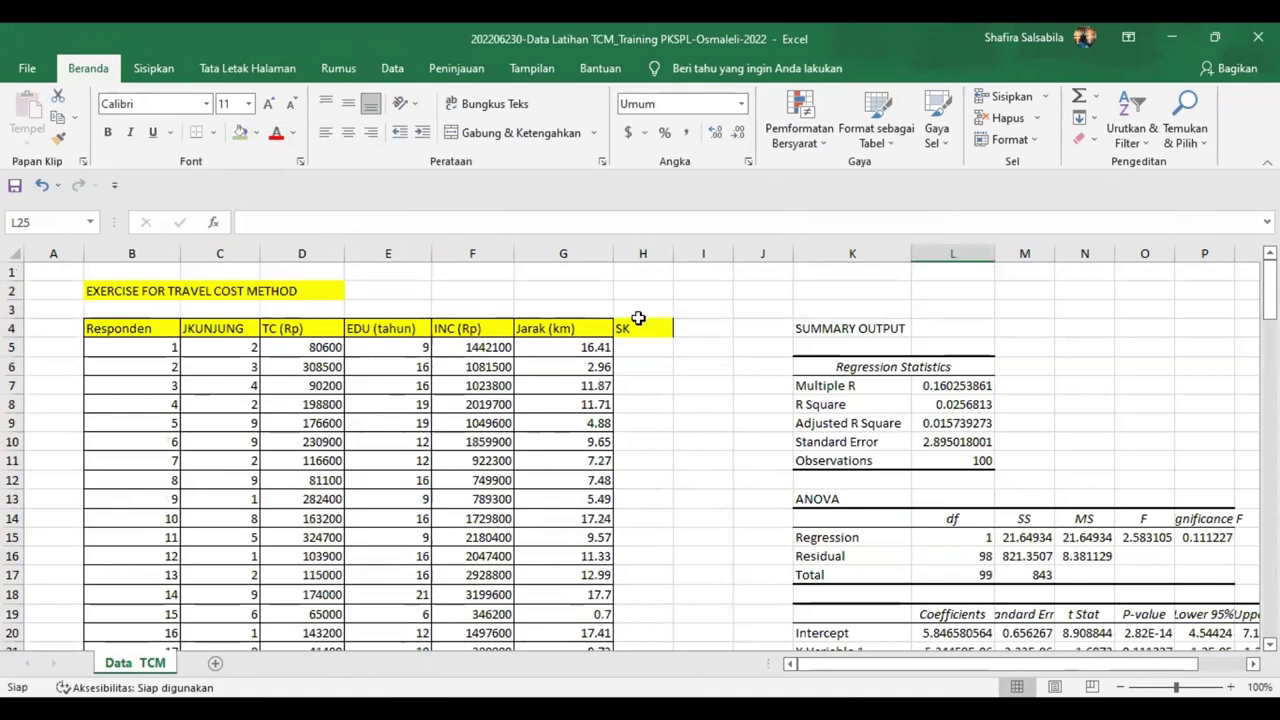
left_click(643, 310)
scroll(918, 537, "down", 5)
left_click(852, 462)
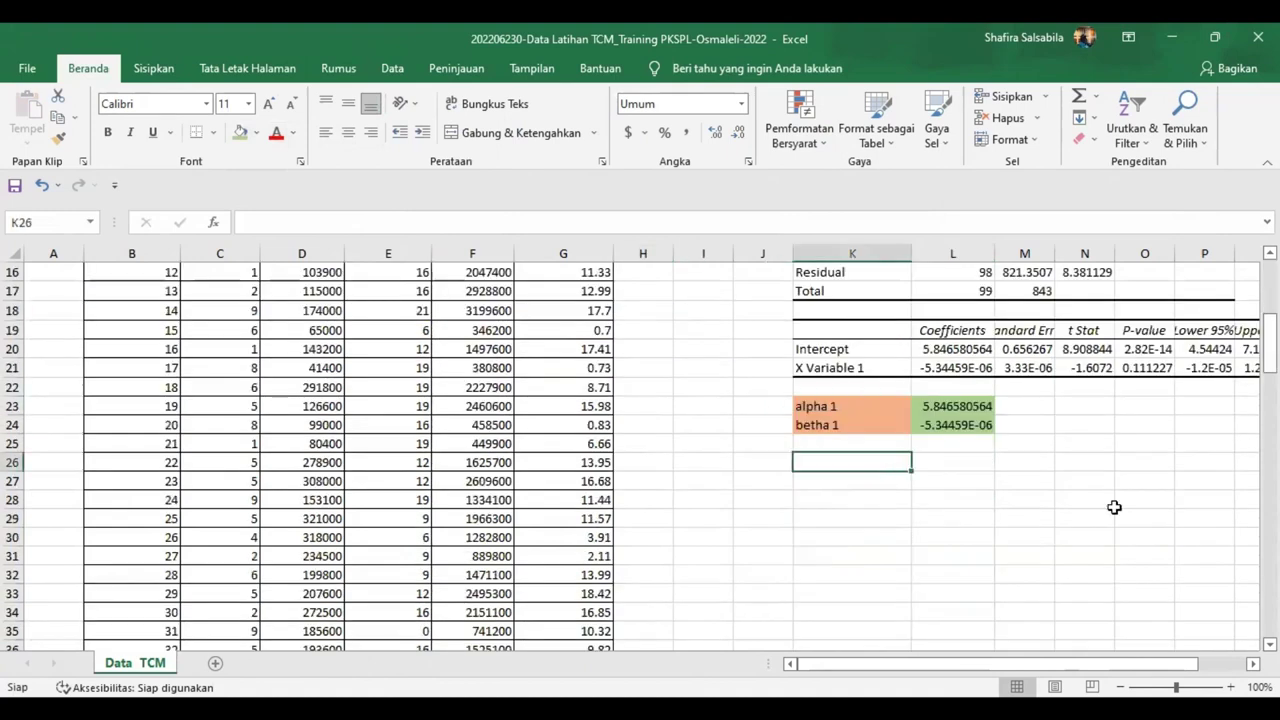
type("Sup")
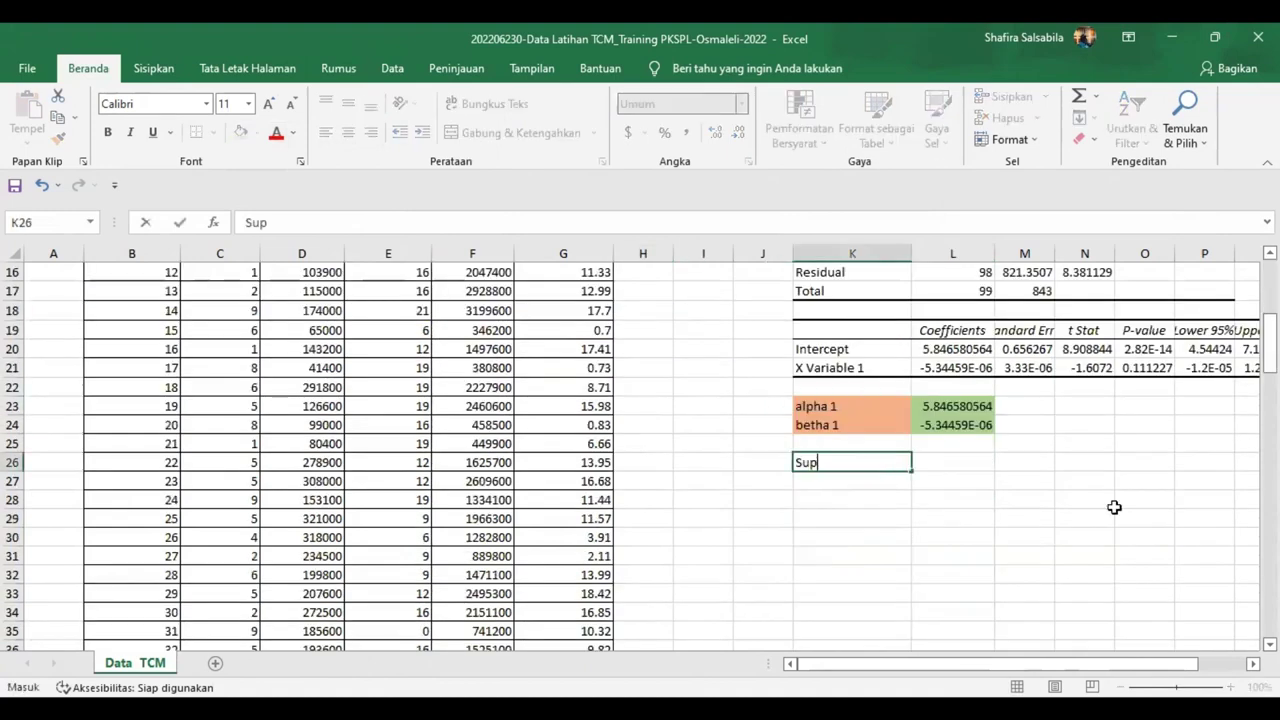
type("rlus Konse")
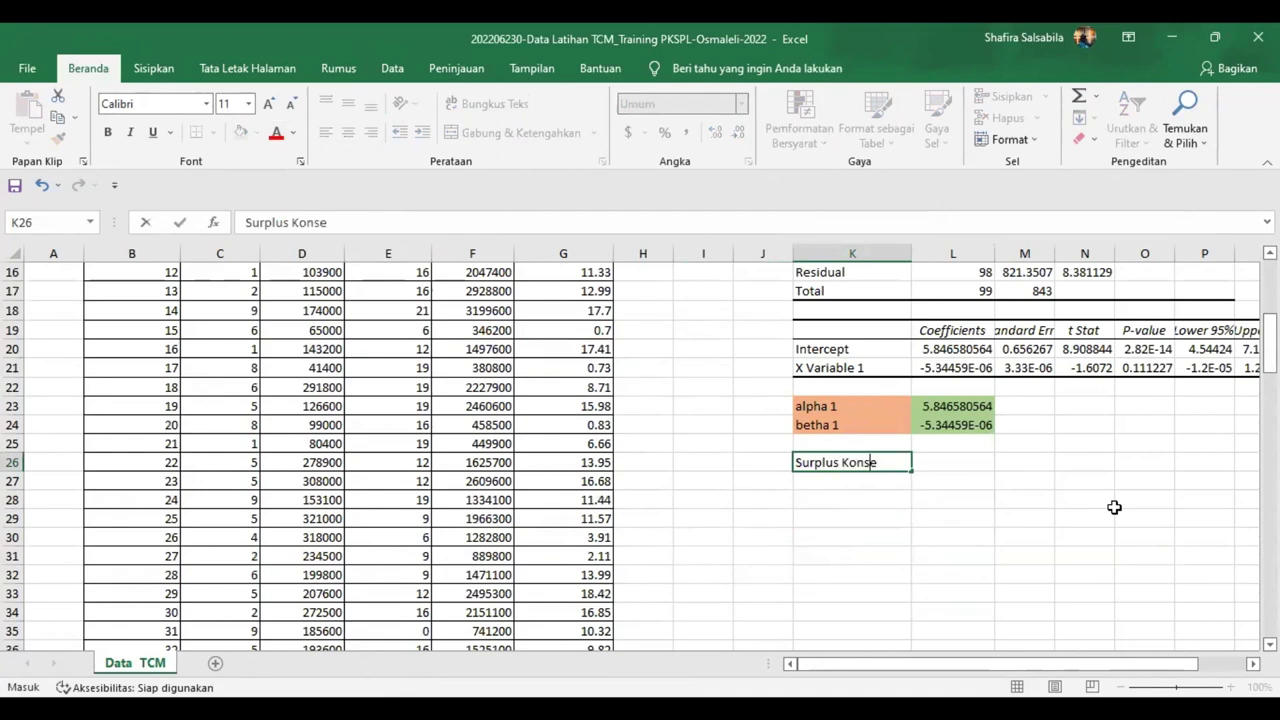
key("BackSpace")
type("umen")
key("Tab")
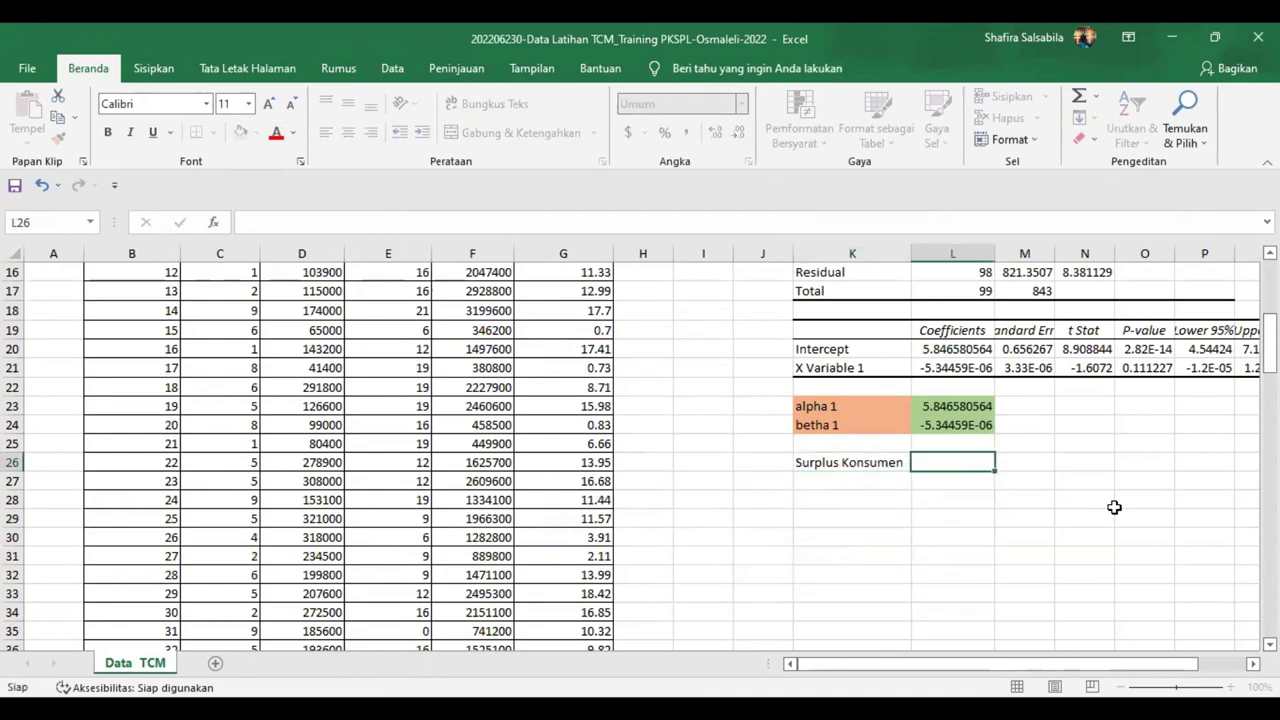
type("V^2/-2")
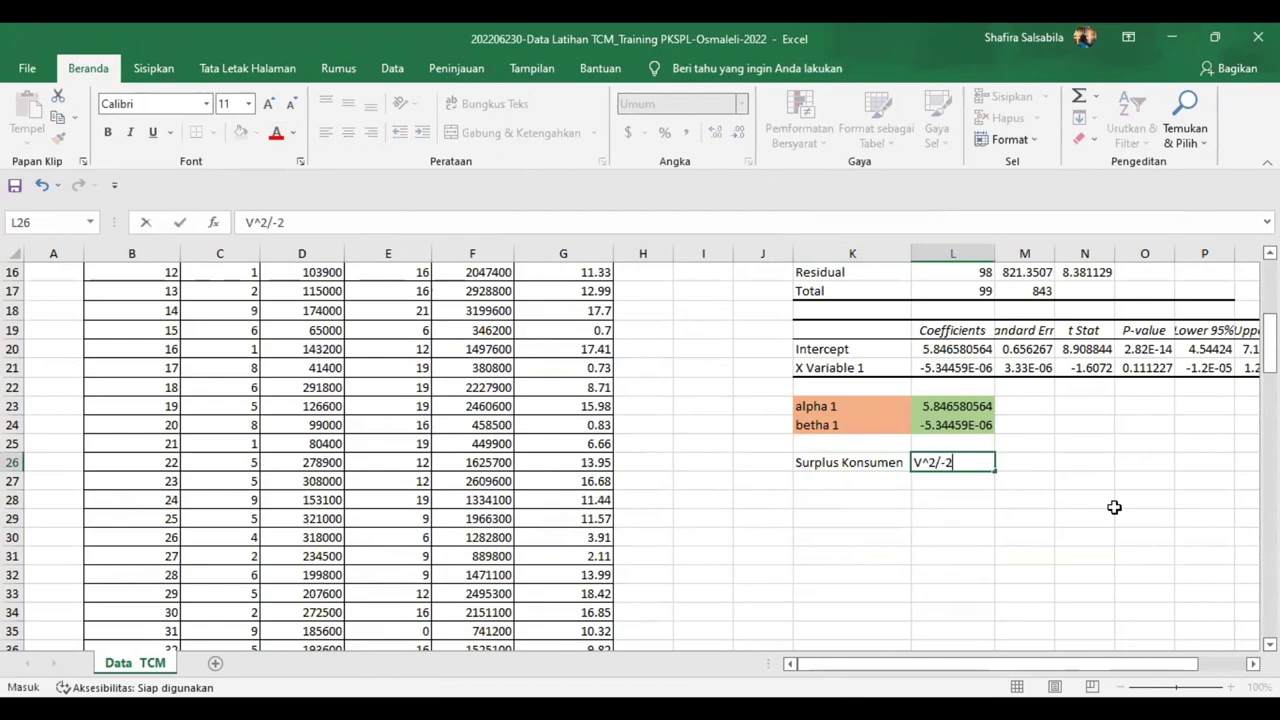
type("*betha 1")
key("Return")
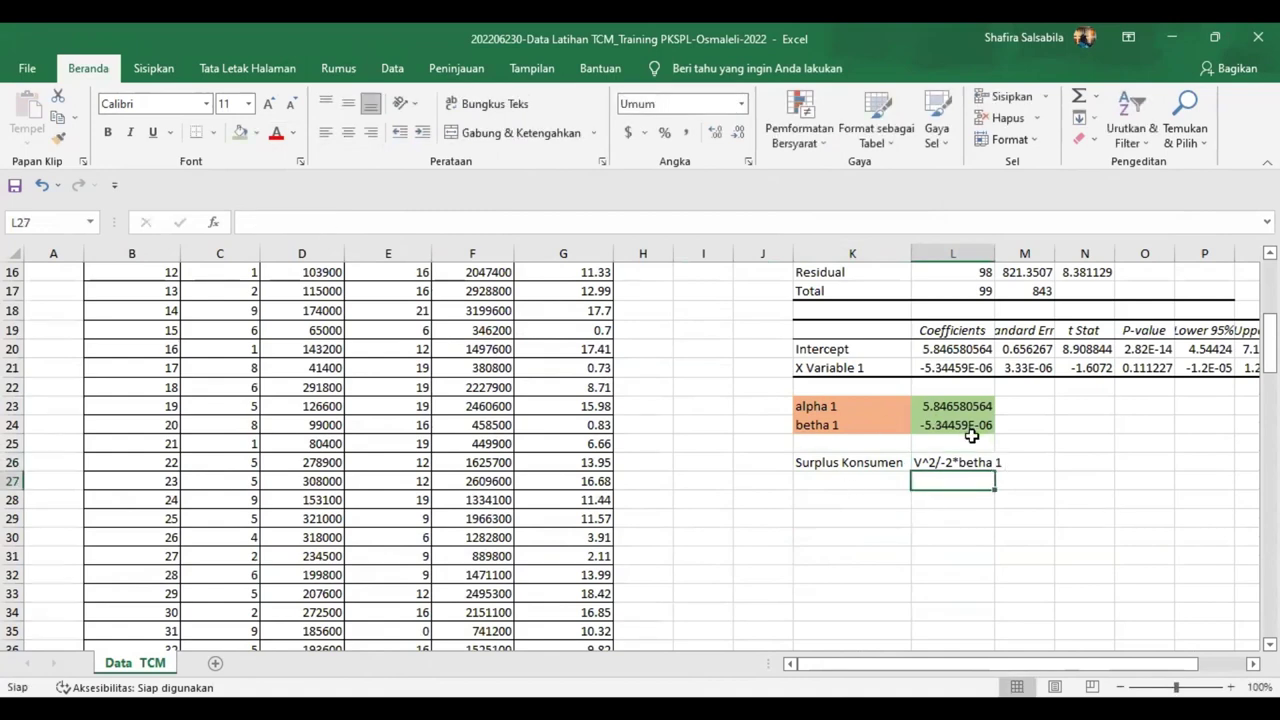
Step: Build the first respondent's consumer surplus formula =C5^2/-2*L24 in H5, under the SK header
scroll(885, 500, "up", 5)
left_click(651, 356)
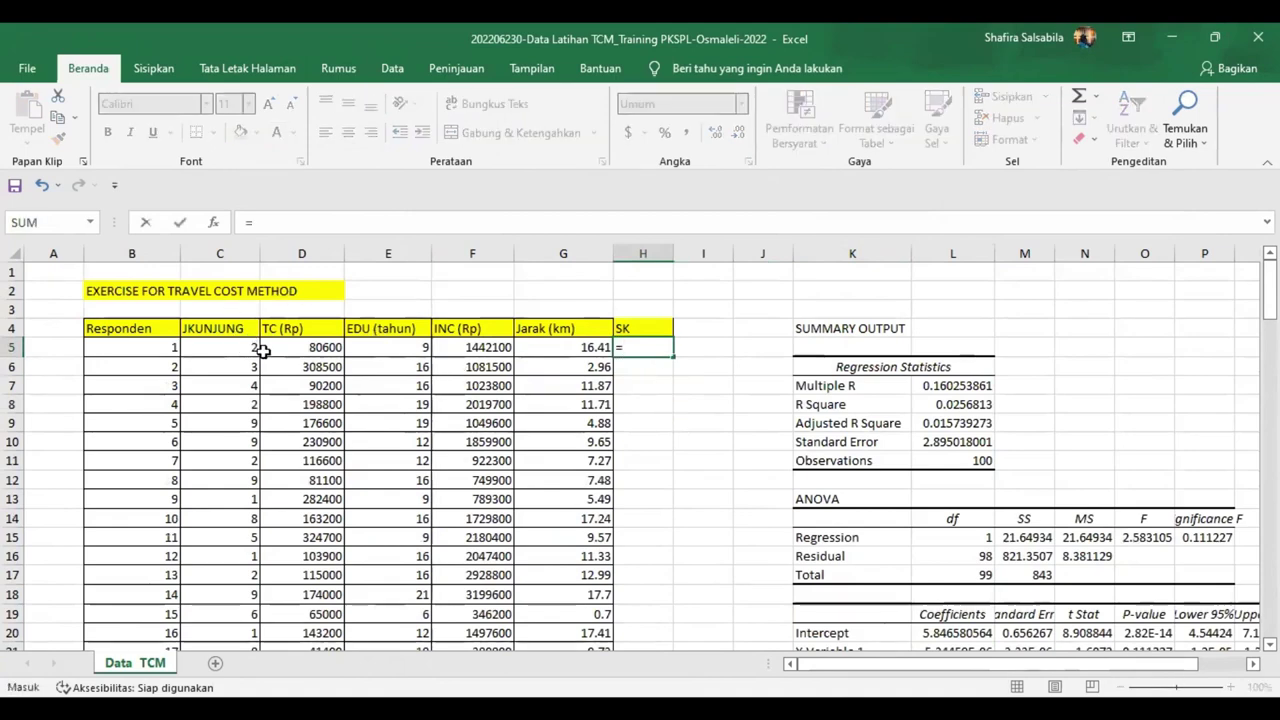
left_click(244, 350)
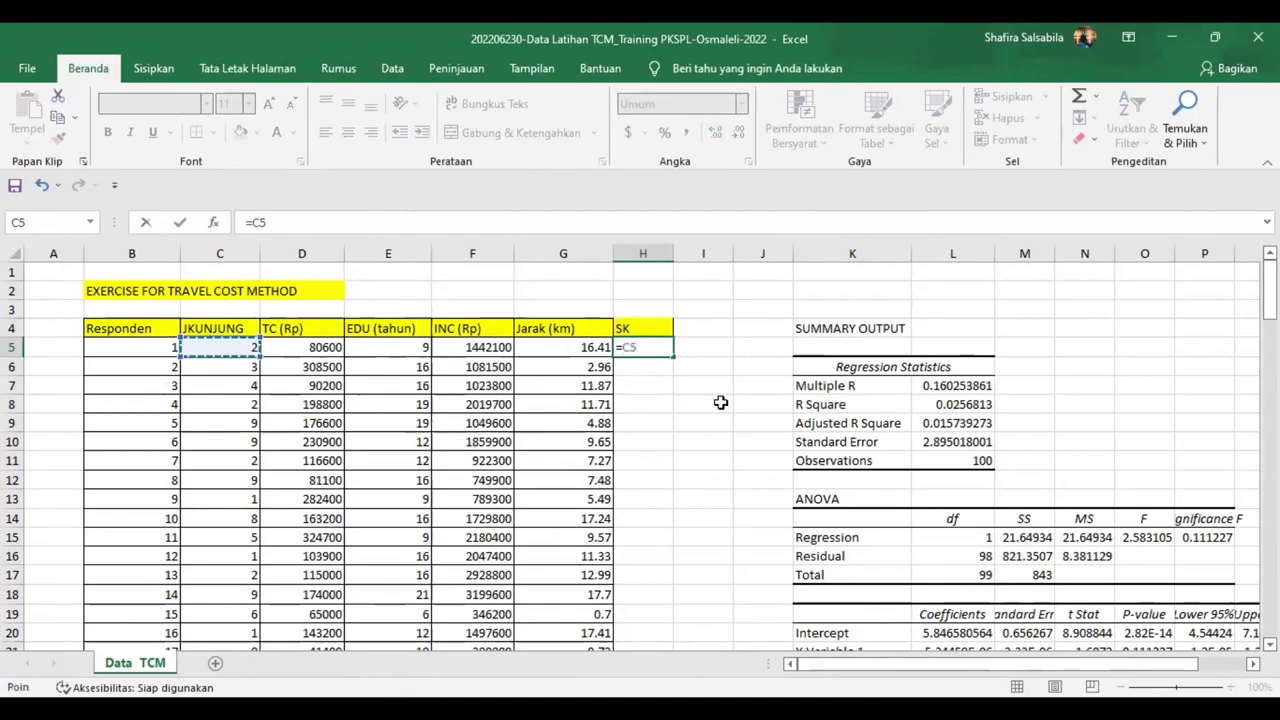
scroll(848, 460, "down", 5)
scroll(745, 465, "up", 5)
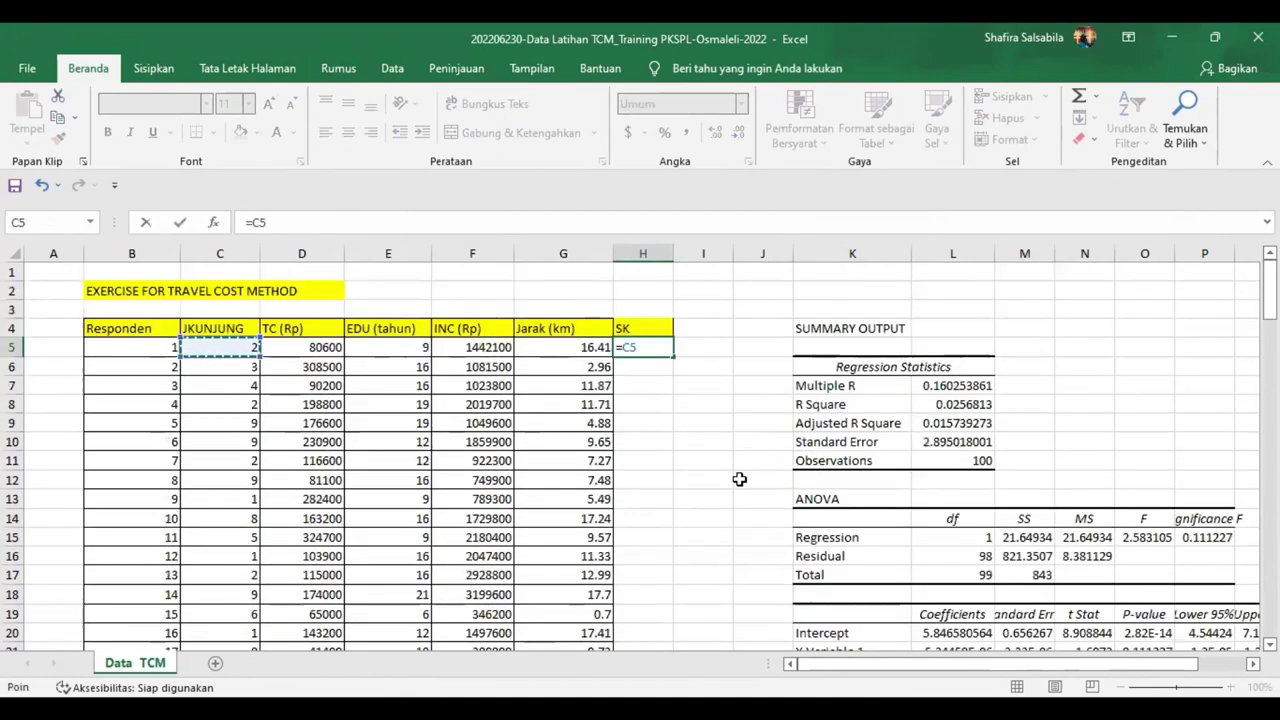
type("^2/-2*")
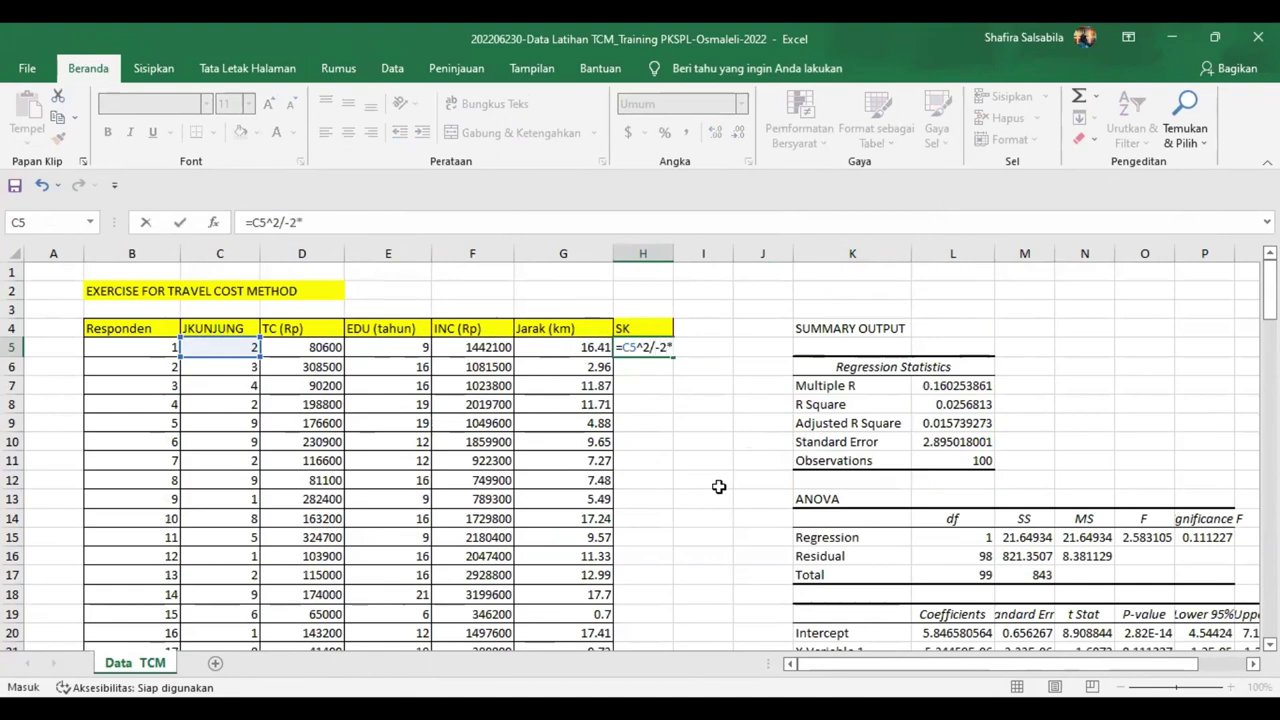
scroll(720, 490, "down", 3)
left_click(940, 539)
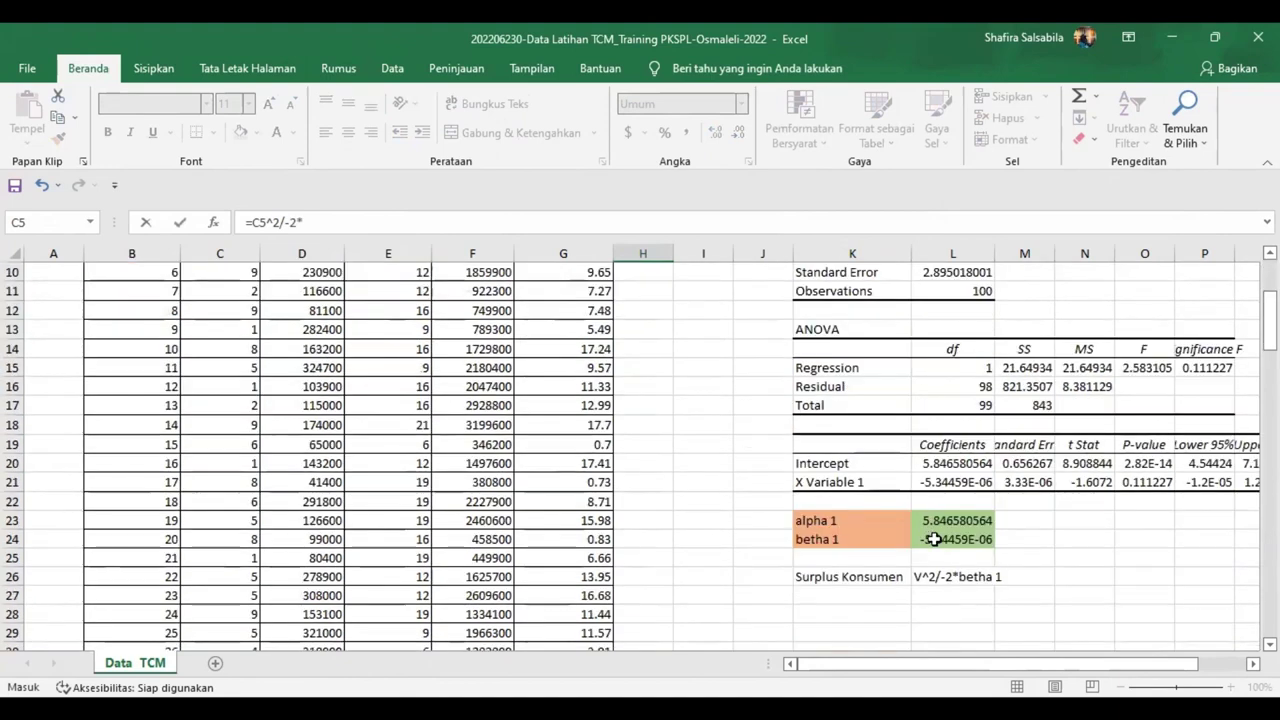
scroll(672, 370, "up", 3)
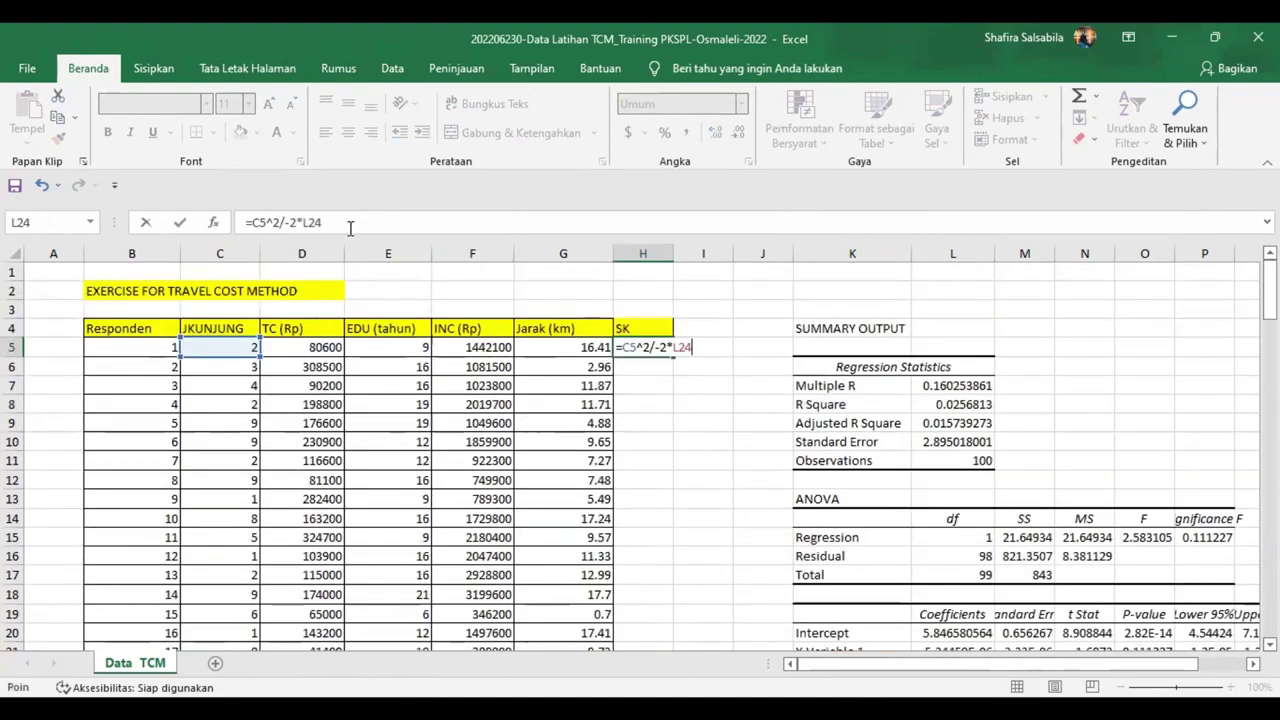
Step: Make the betha 1 reference in the H5 formula absolute as $L$24 and enter the formula
double_click(313, 222)
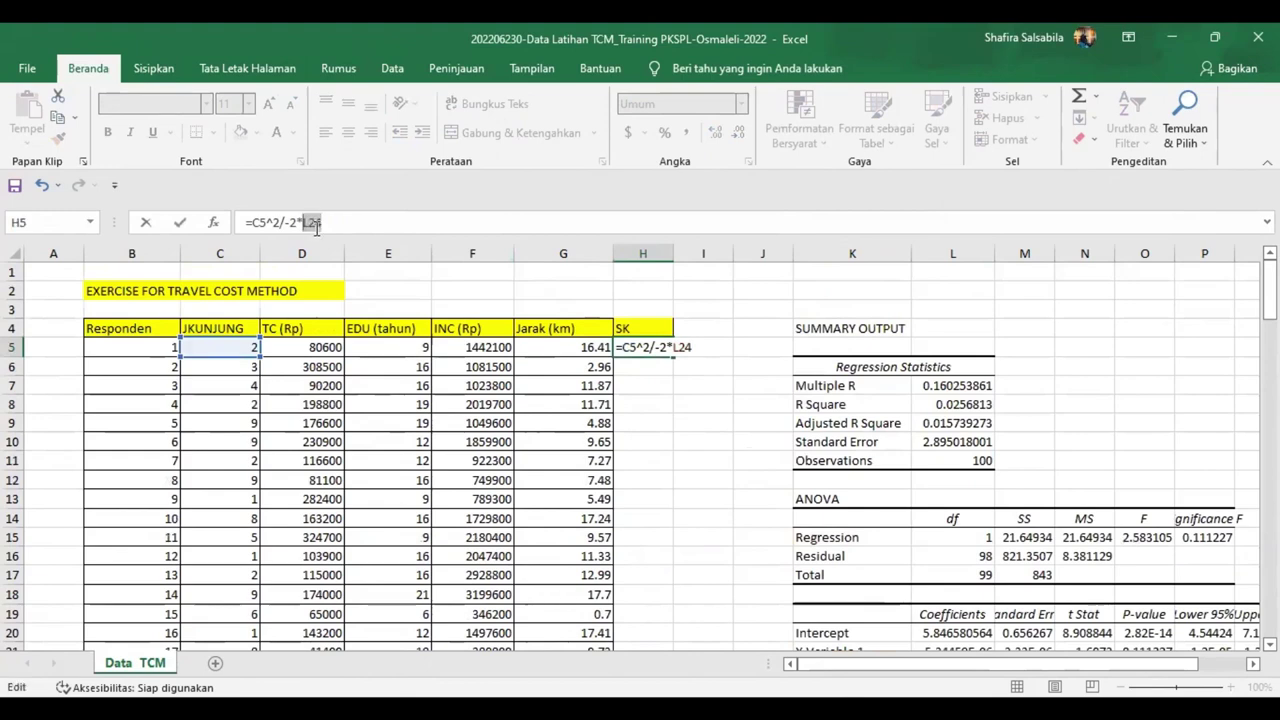
key("F4")
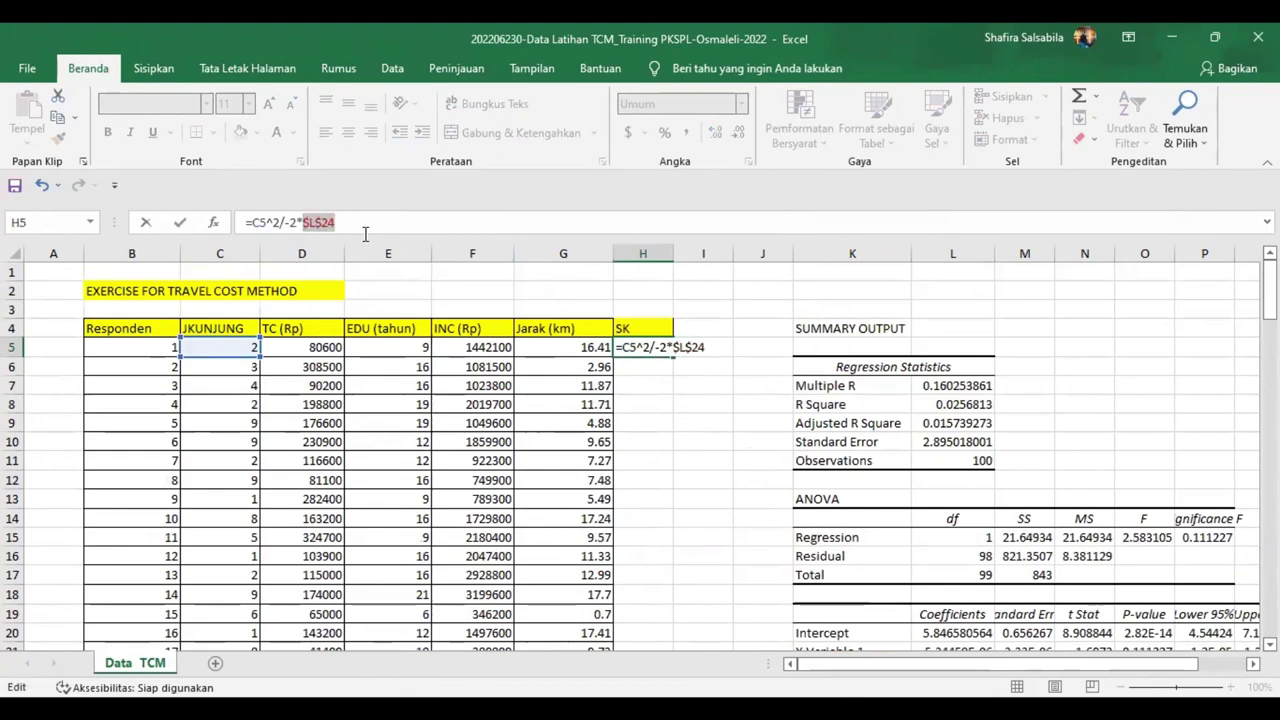
left_click(365, 234)
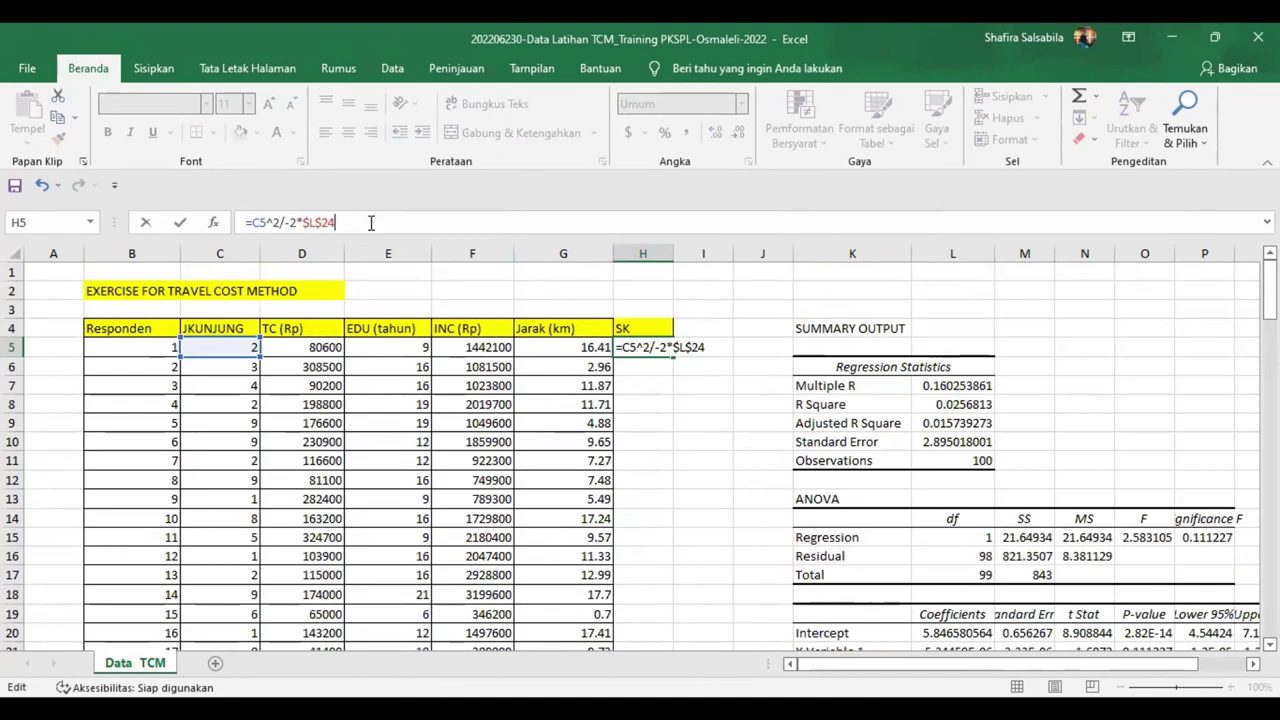
key("Return")
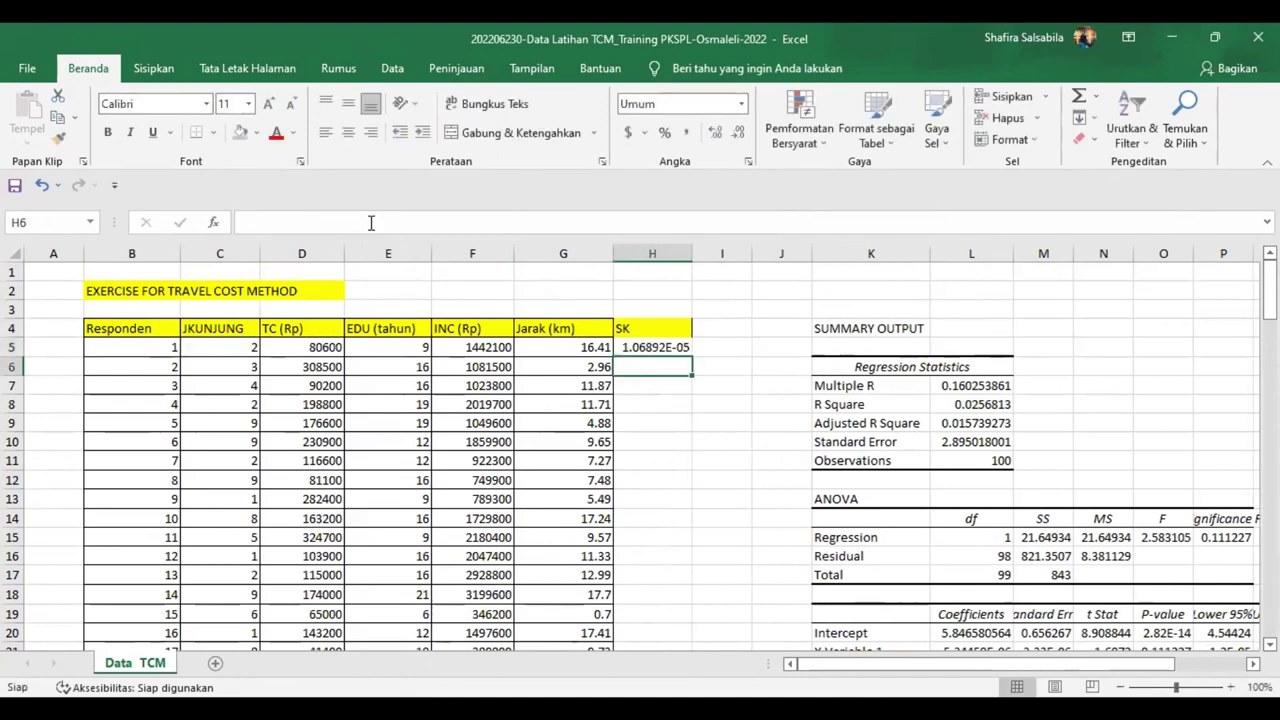
Step: Fill the SK formula from H5 down to H104 for all respondents
left_click(660, 347)
left_click_drag(690, 356, 654, 518)
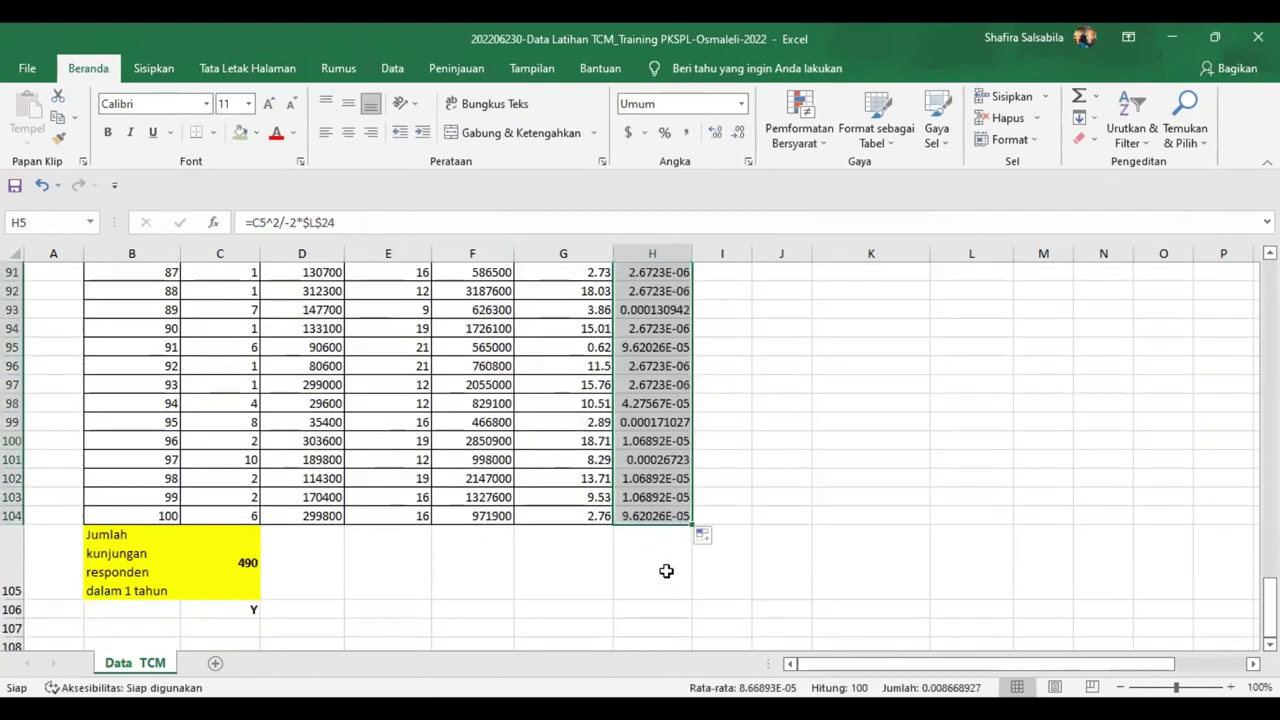
left_click(663, 569)
Step: Enter the label "Rata-rata Surplus Konsumen/wisatawan" in I105, below the data table
left_click(718, 570)
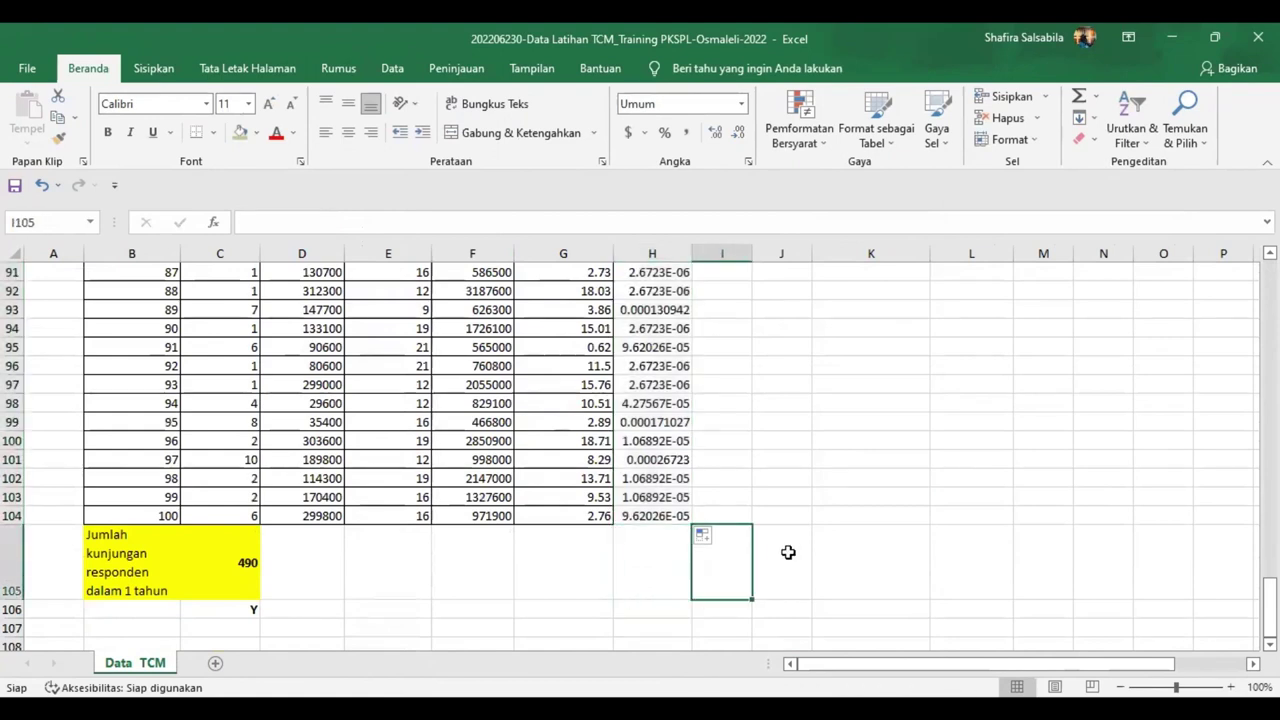
type("Rata-")
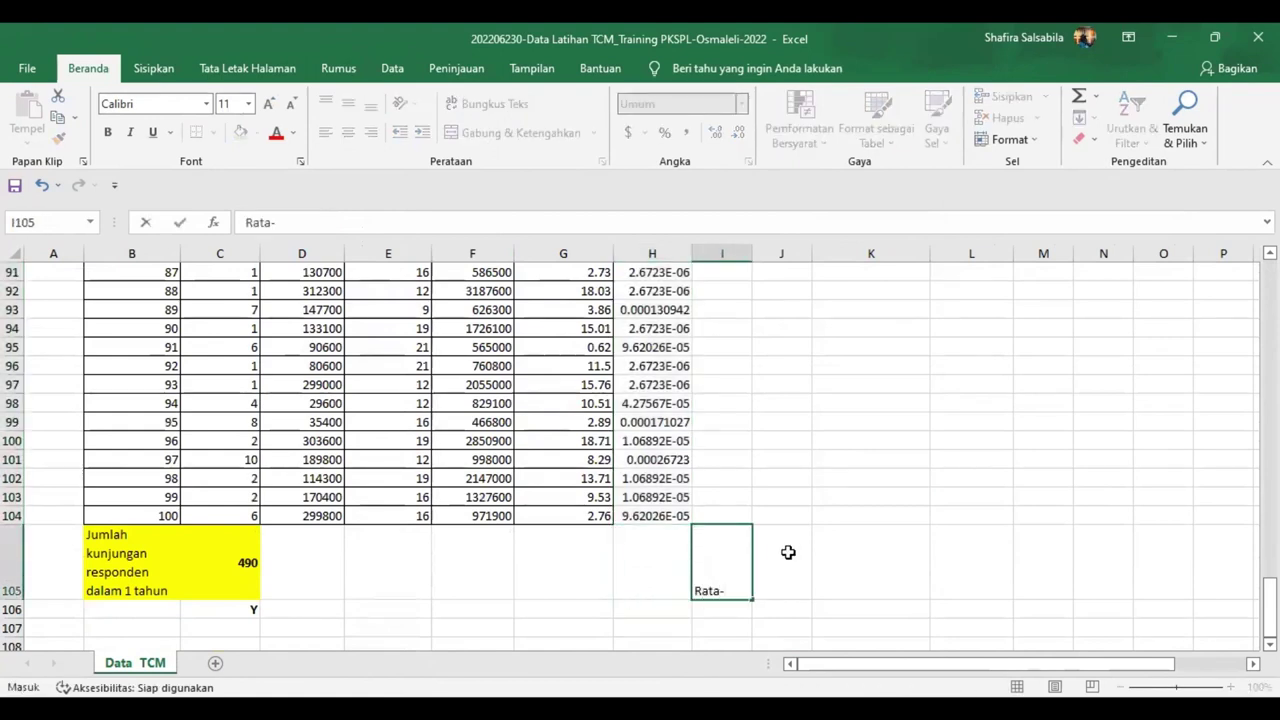
type("rata Surp")
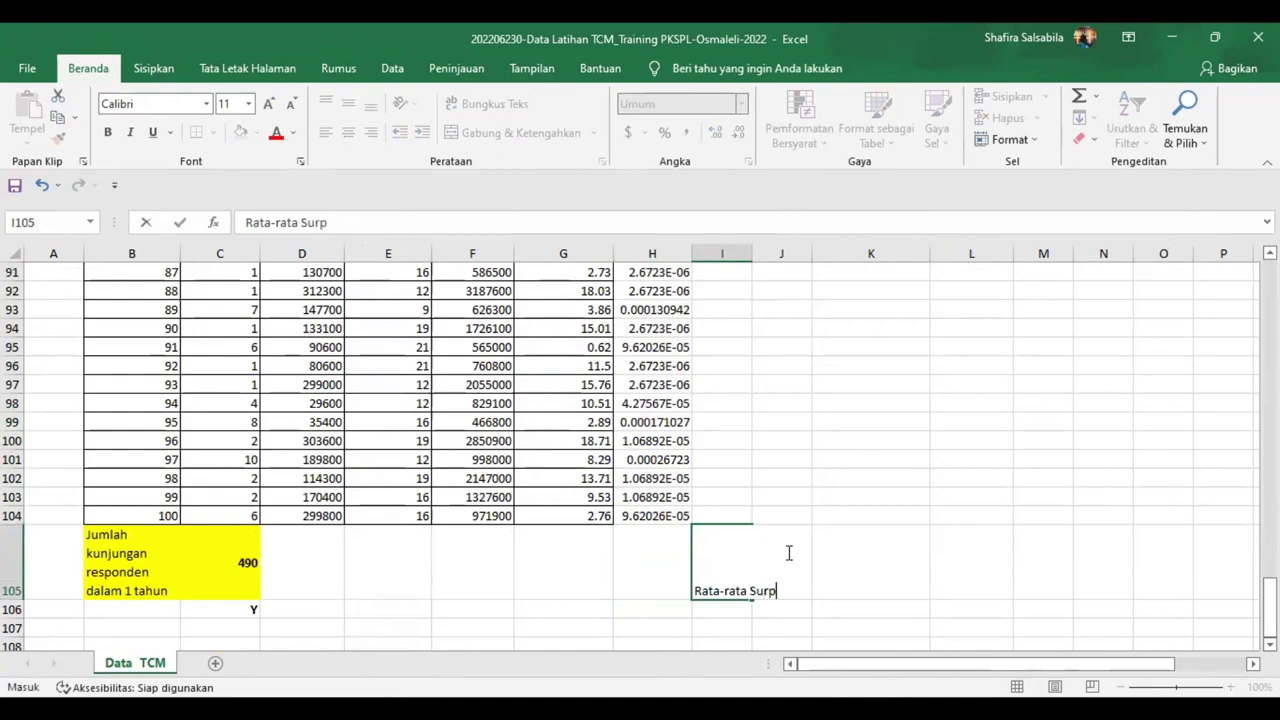
type("lus Konse")
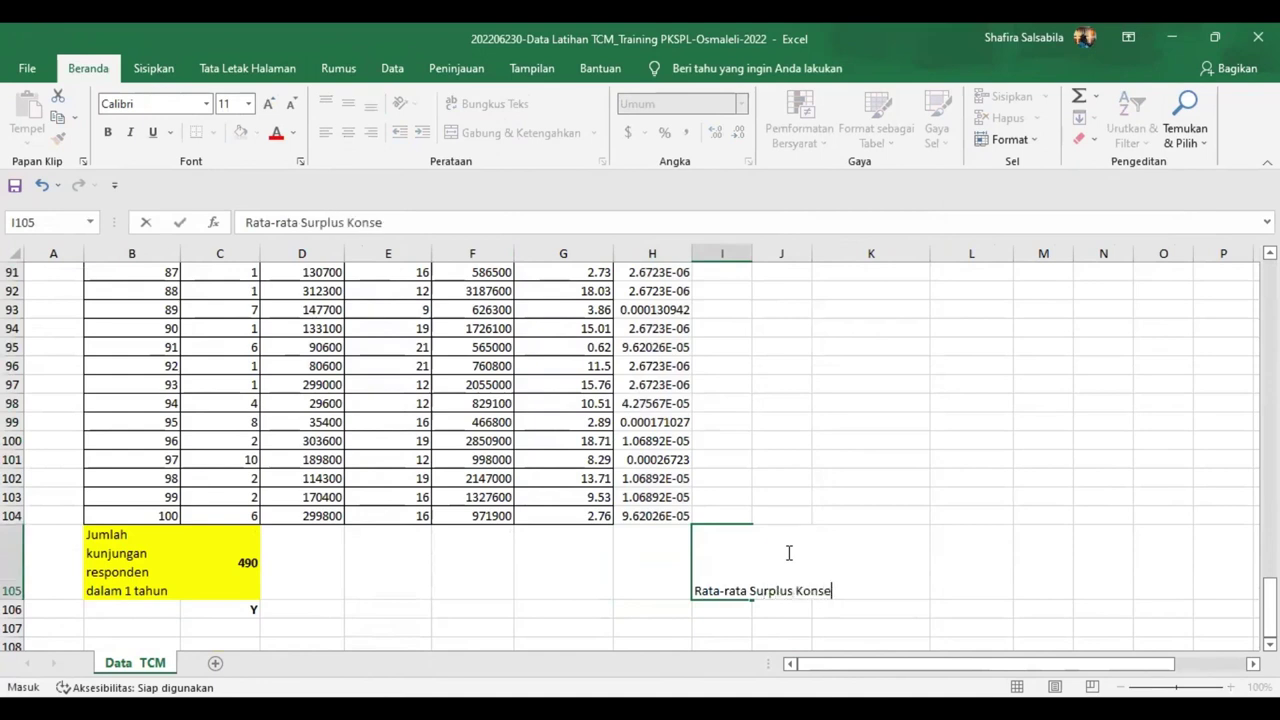
key("BackSpace")
type("ume")
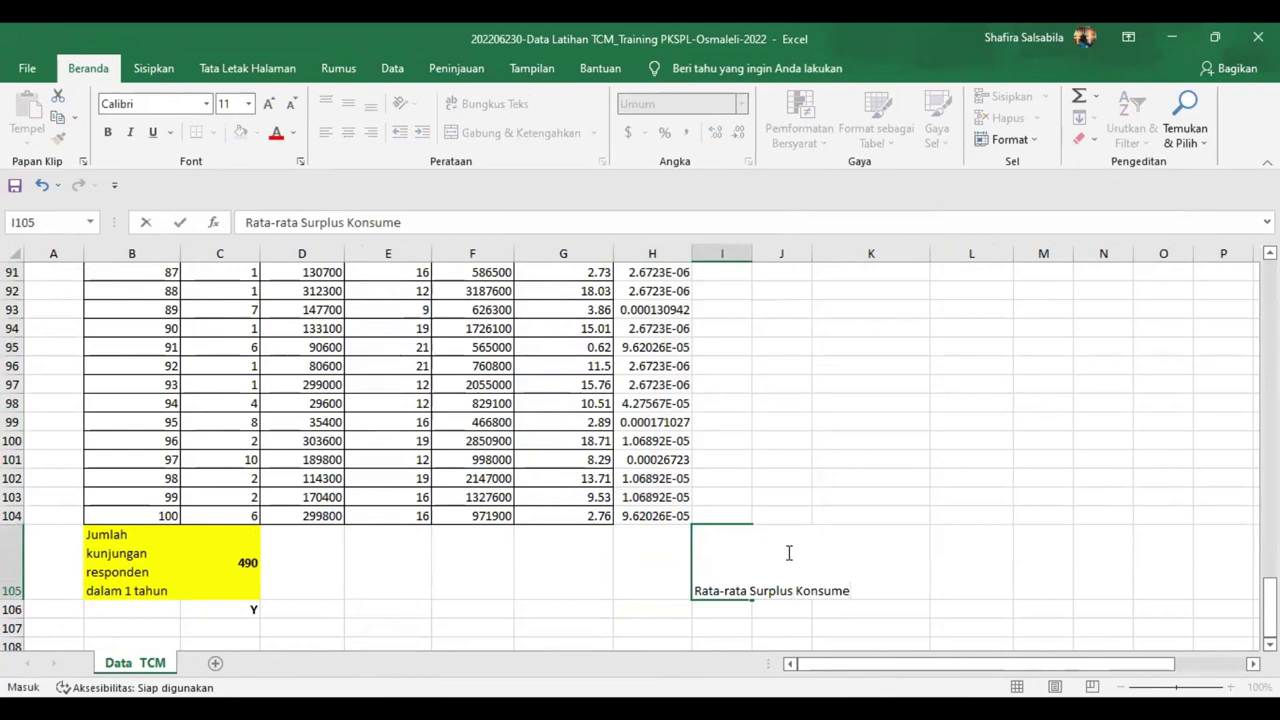
type("n/wisatawan")
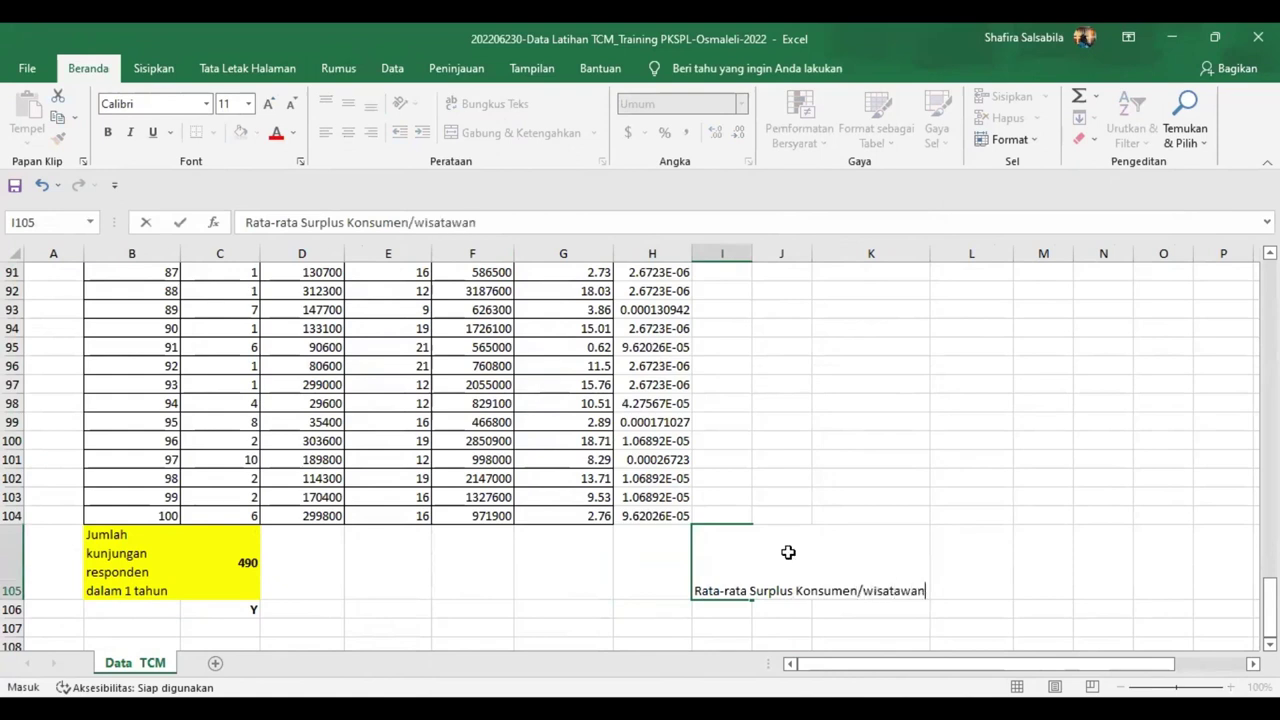
key("Return")
Step: Wrap the text of the average consumer surplus label in I105
left_click(670, 550)
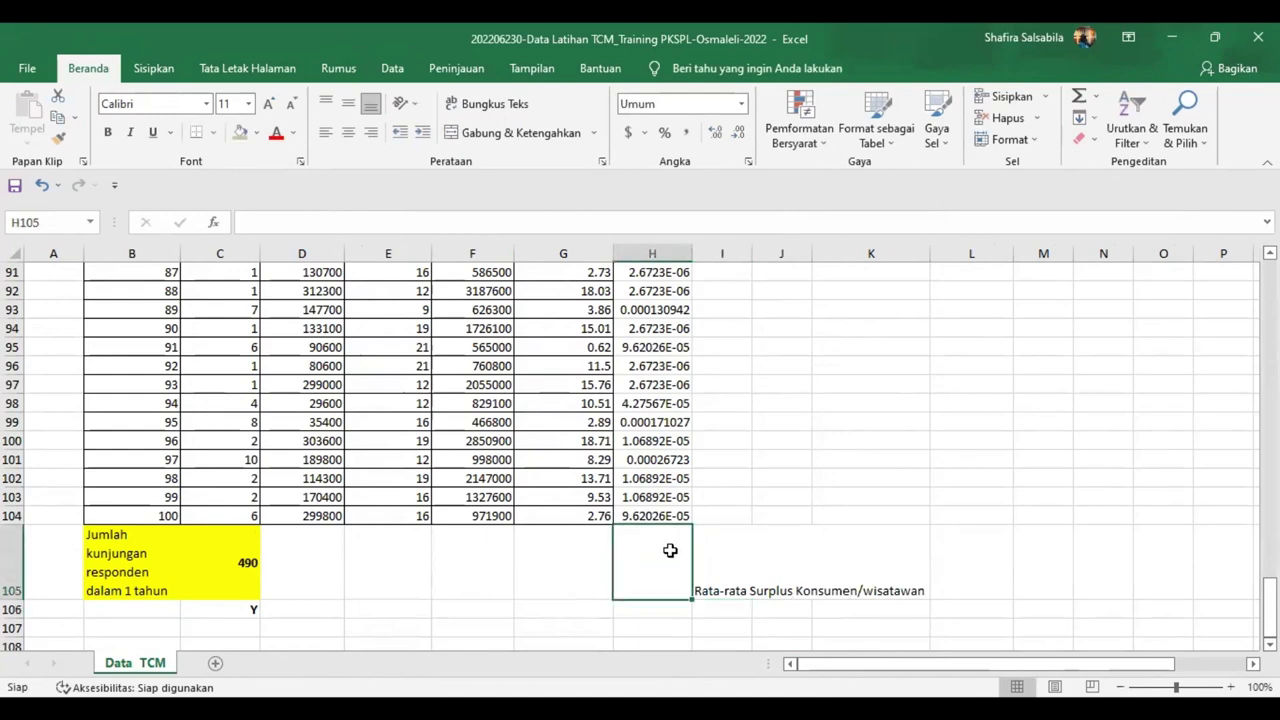
left_click(720, 586)
left_click(488, 104)
left_click(670, 541)
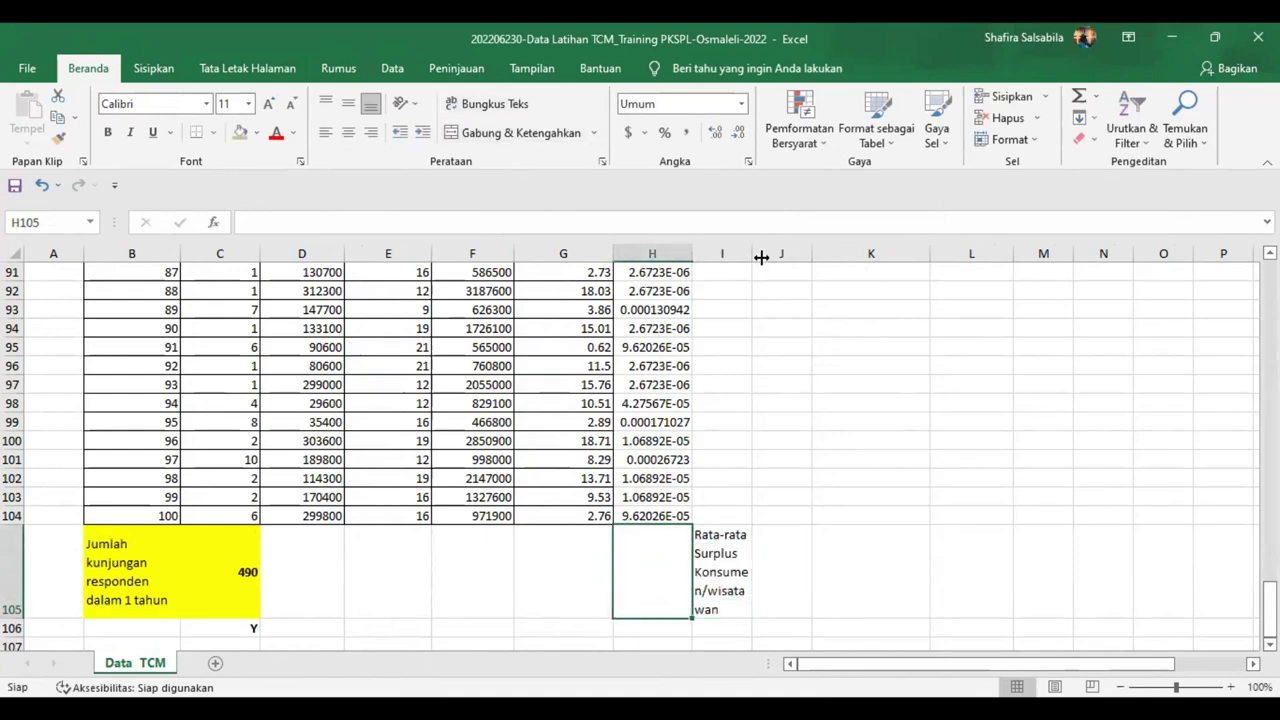
Step: Widen column I a little to fit the average consumer surplus label below the data table
scroll(766, 369, "up", 20)
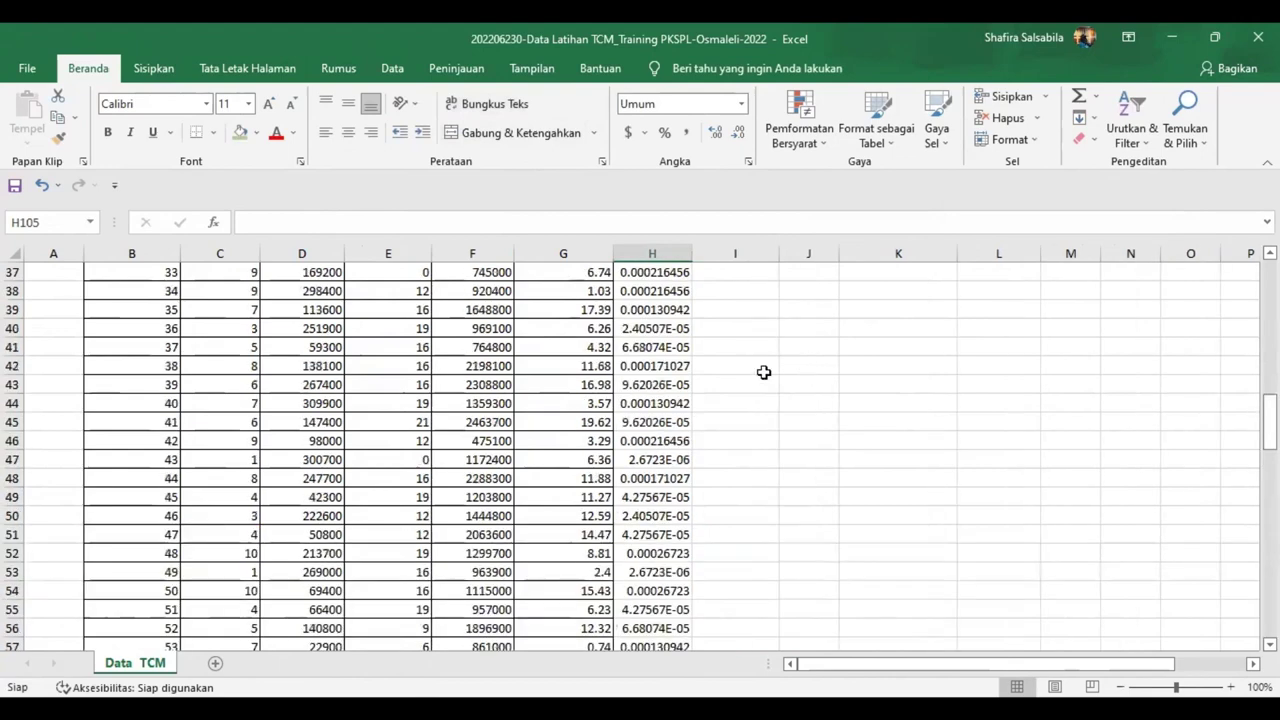
scroll(754, 349, "down", 20)
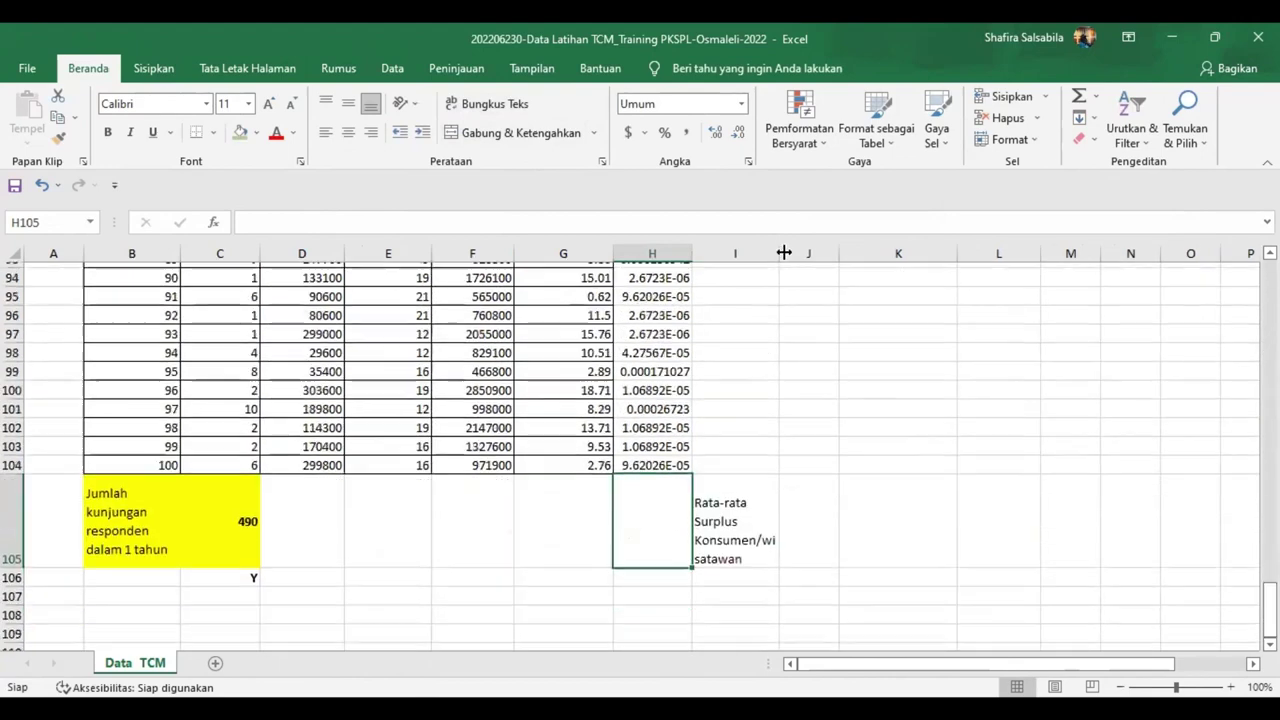
left_click_drag(775, 253, 765, 253)
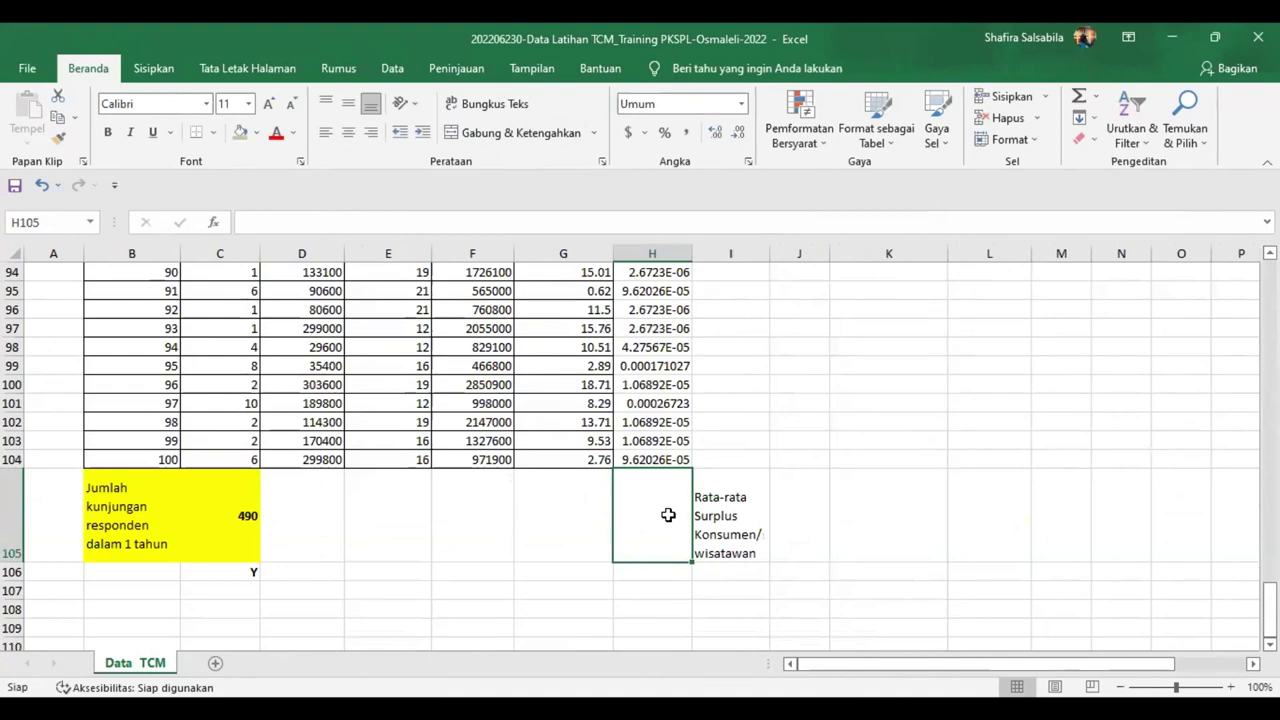
Step: Calculate the average consumer surplus in H105 with the formula =AVERAGE(H5:H104)
type("=")
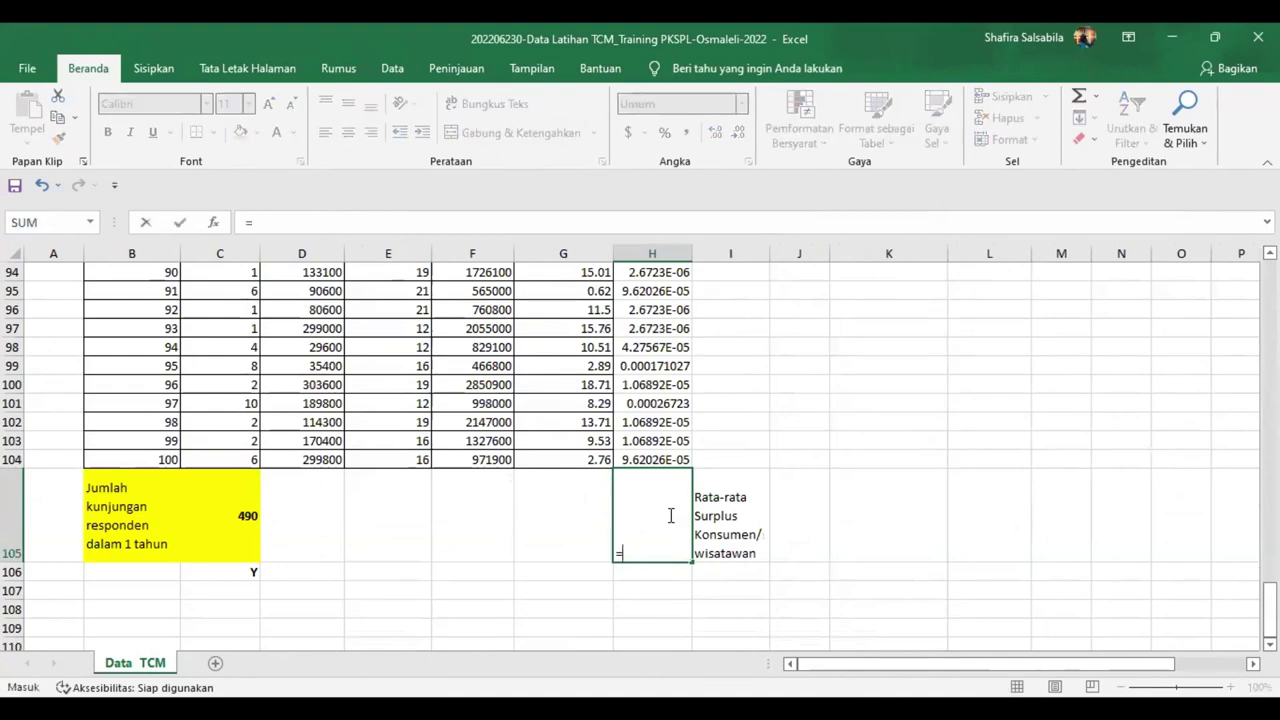
type("average")
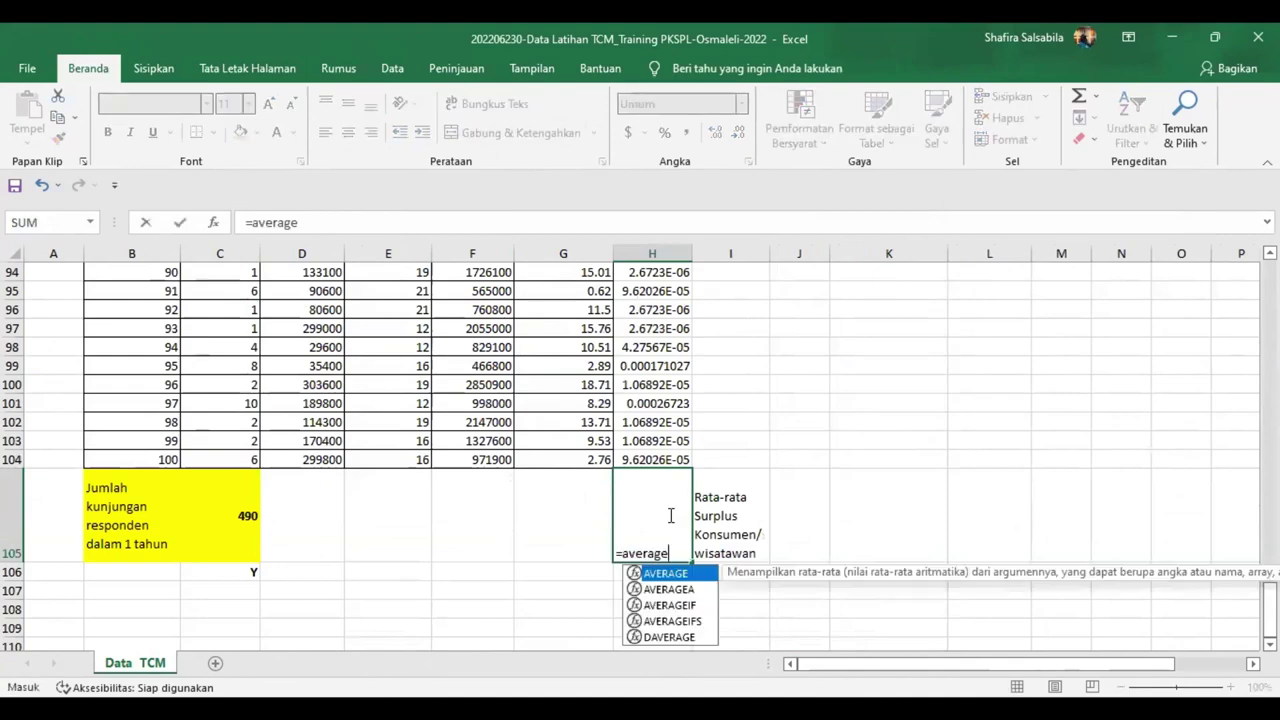
type("(")
scroll(672, 446, "up", 20)
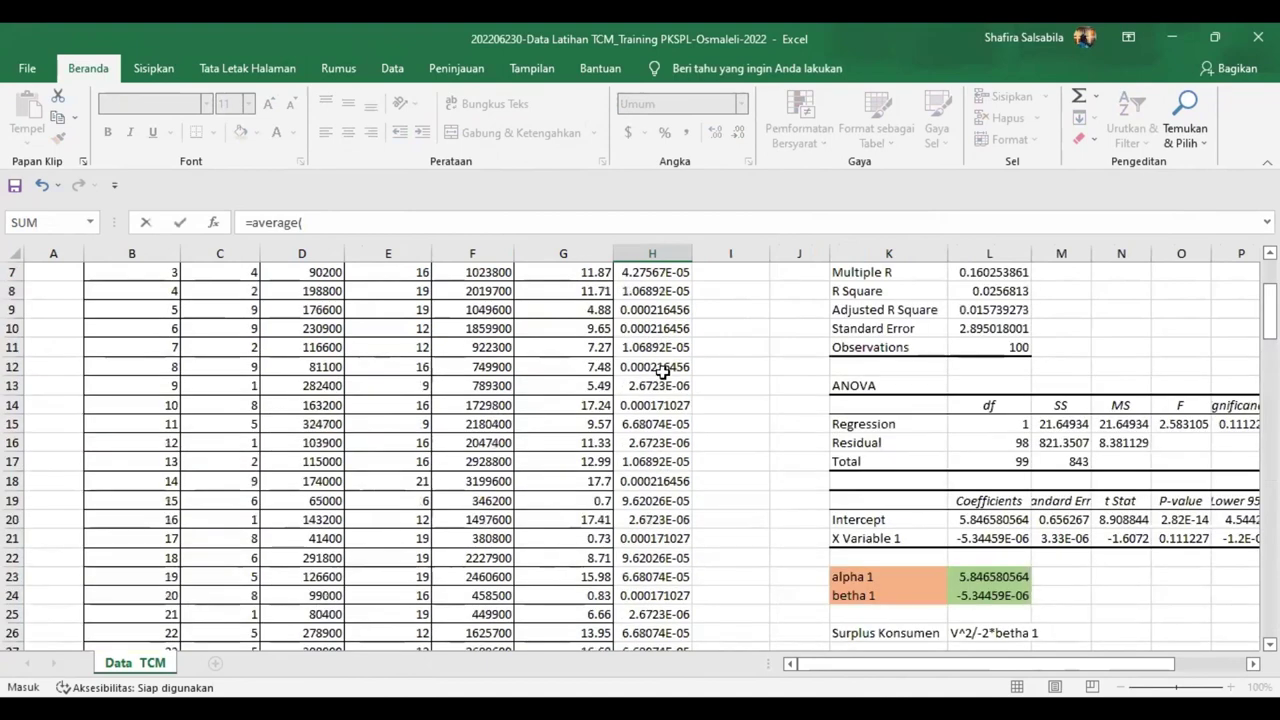
scroll(663, 372, "up", 2)
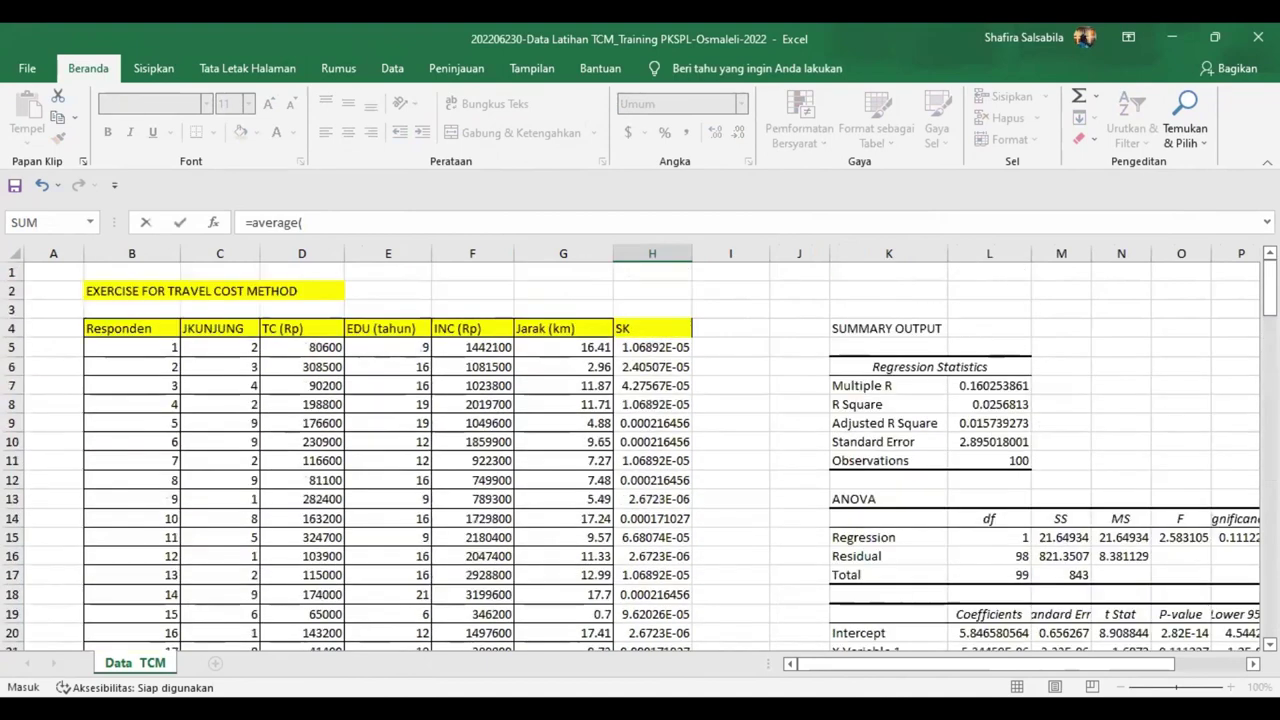
left_click_drag(652, 347, 652, 618)
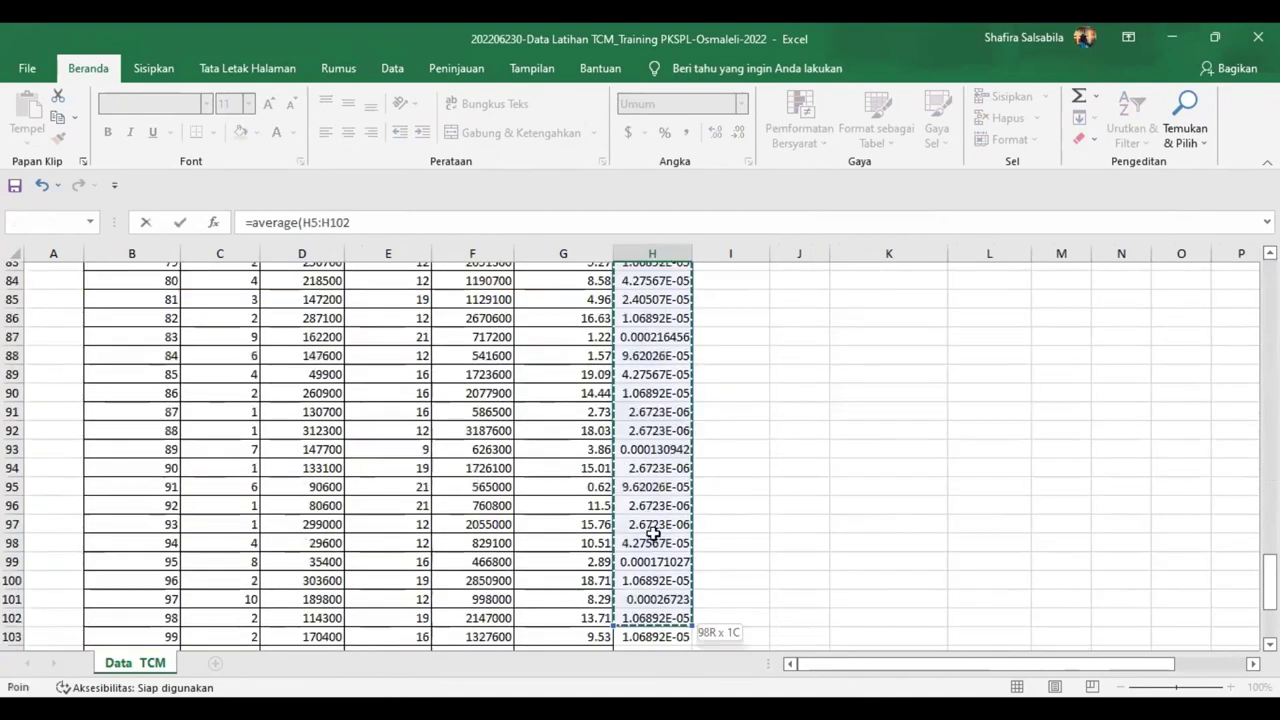
key("BackSpace")
type("4")
key("Return")
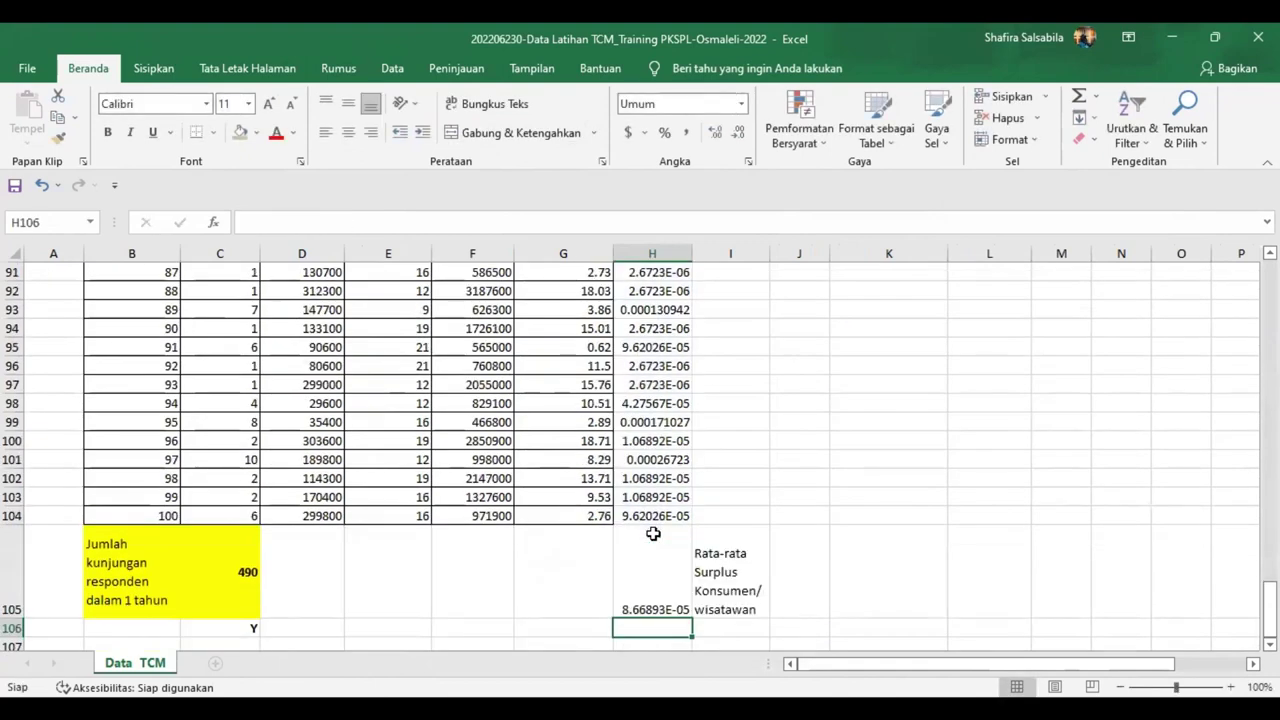
Step: Vertically center the average value and its label in H105:I105
left_click(652, 534)
scroll(688, 506, "down", 1)
left_click(698, 515, "shift")
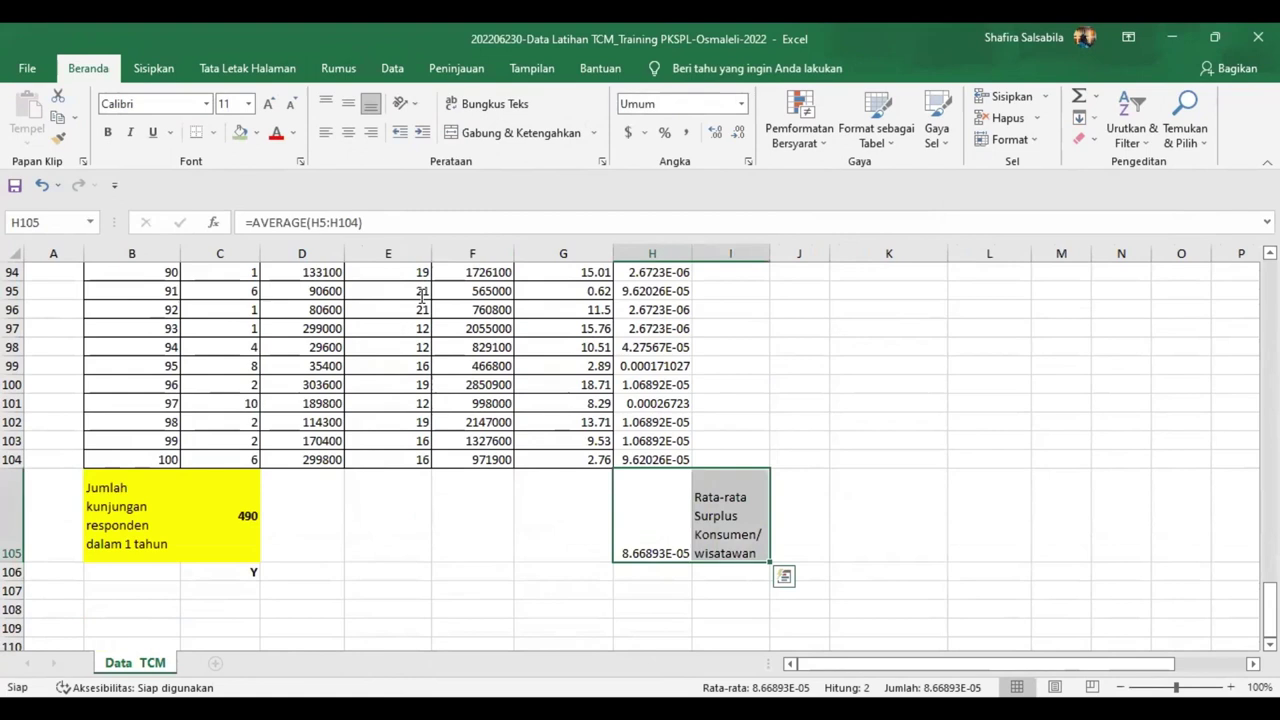
left_click(350, 106)
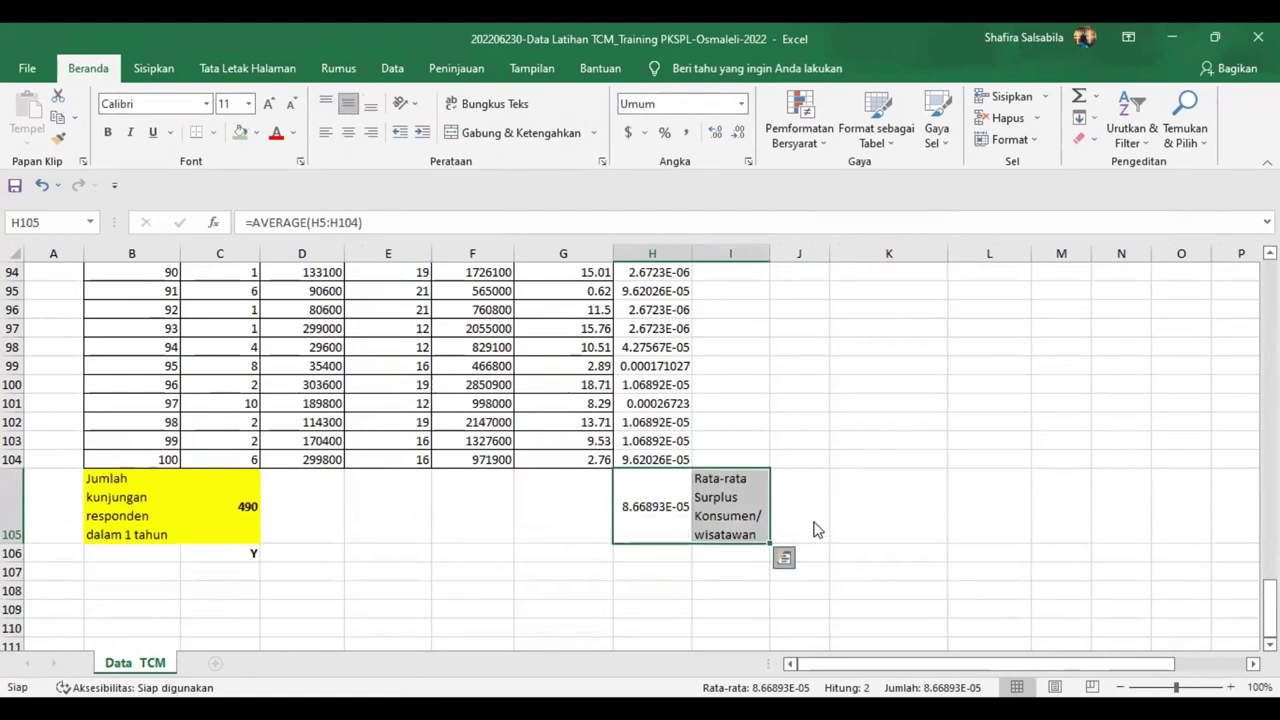
Step: Mark the average consumer surplus with the symbol X in J105
left_click(812, 520)
type("X")
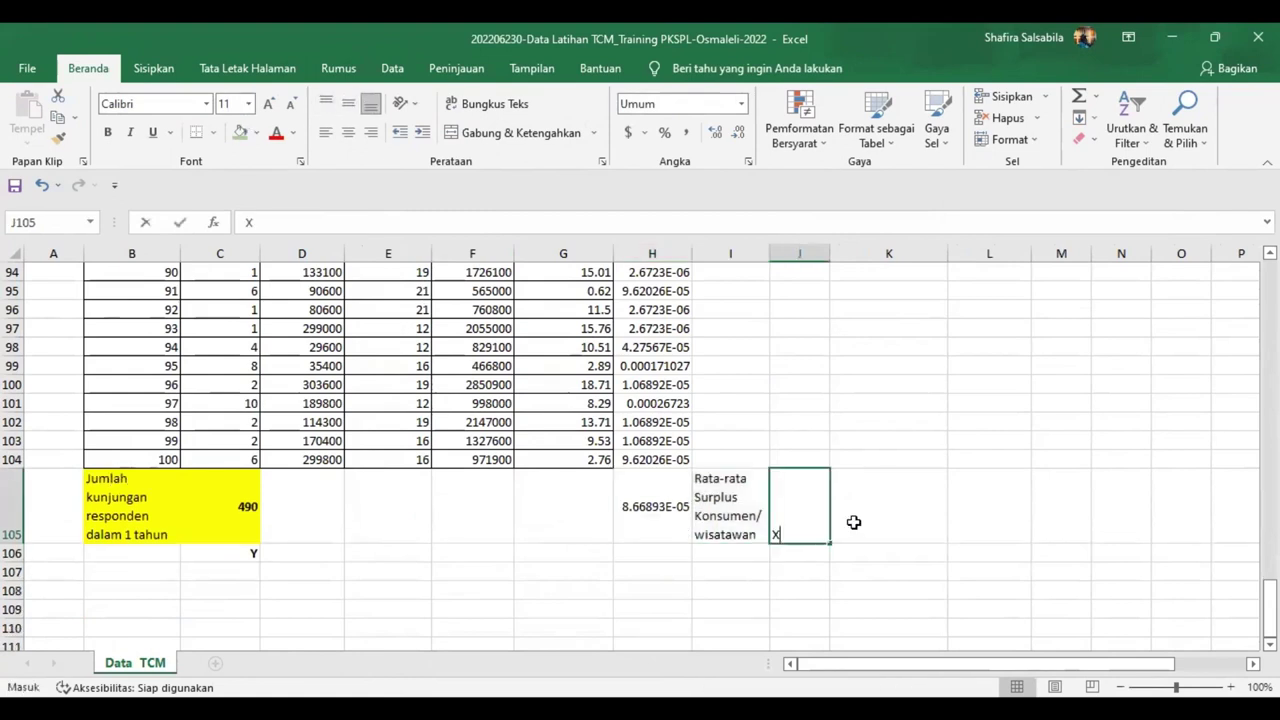
key("Return")
Step: Enter the label "Rata-rata surplos konsumen/wisatawan/jml kunjungan responden 1 tahun" in I106
key("Left")
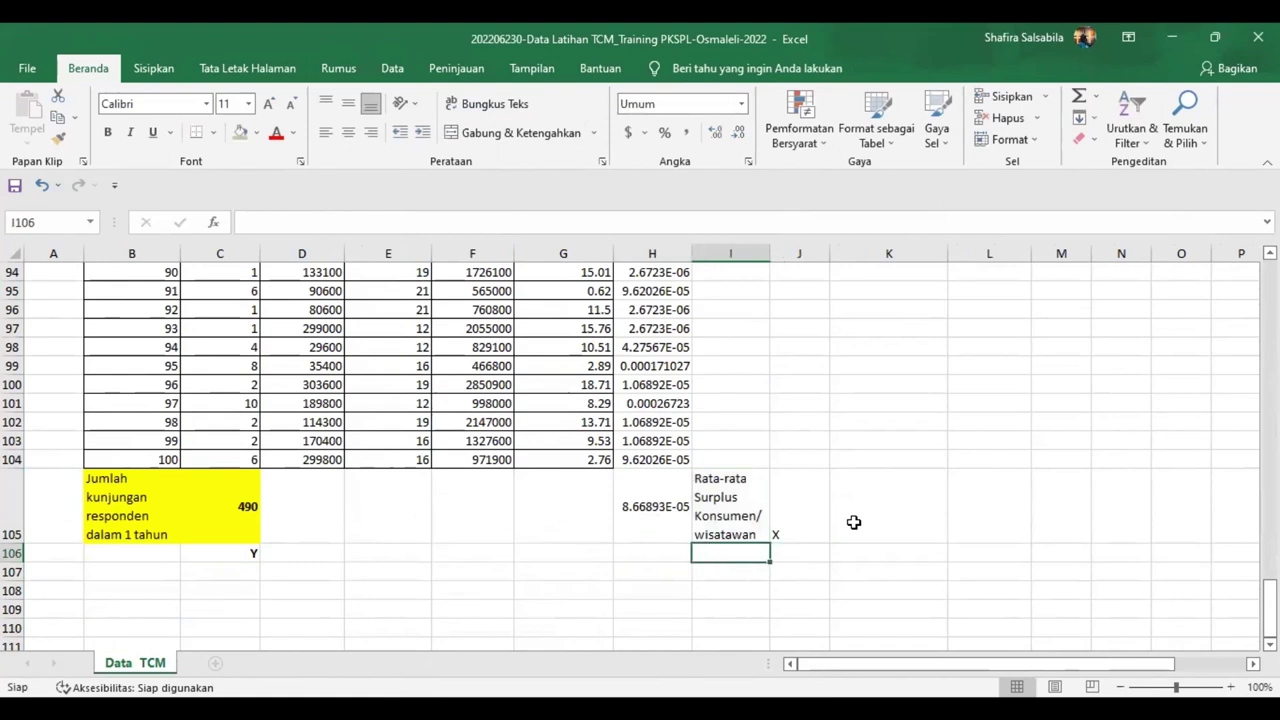
type("Rata-ra")
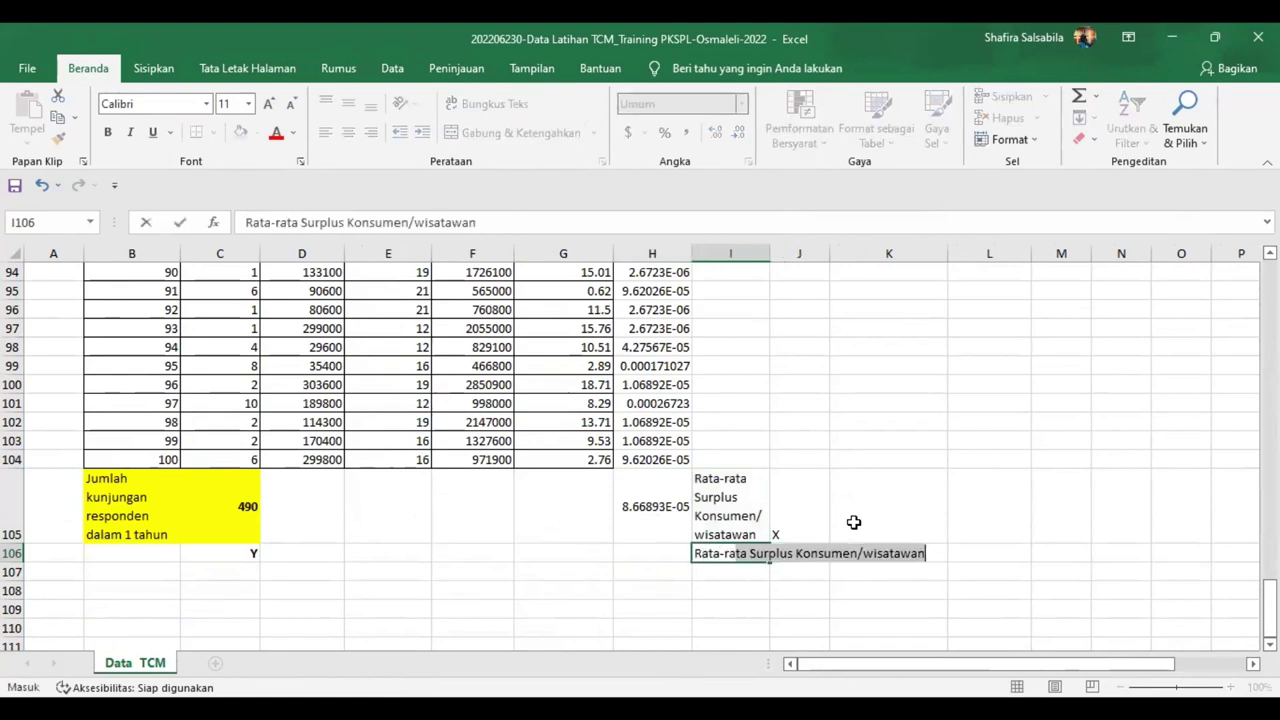
type("ta surplos k")
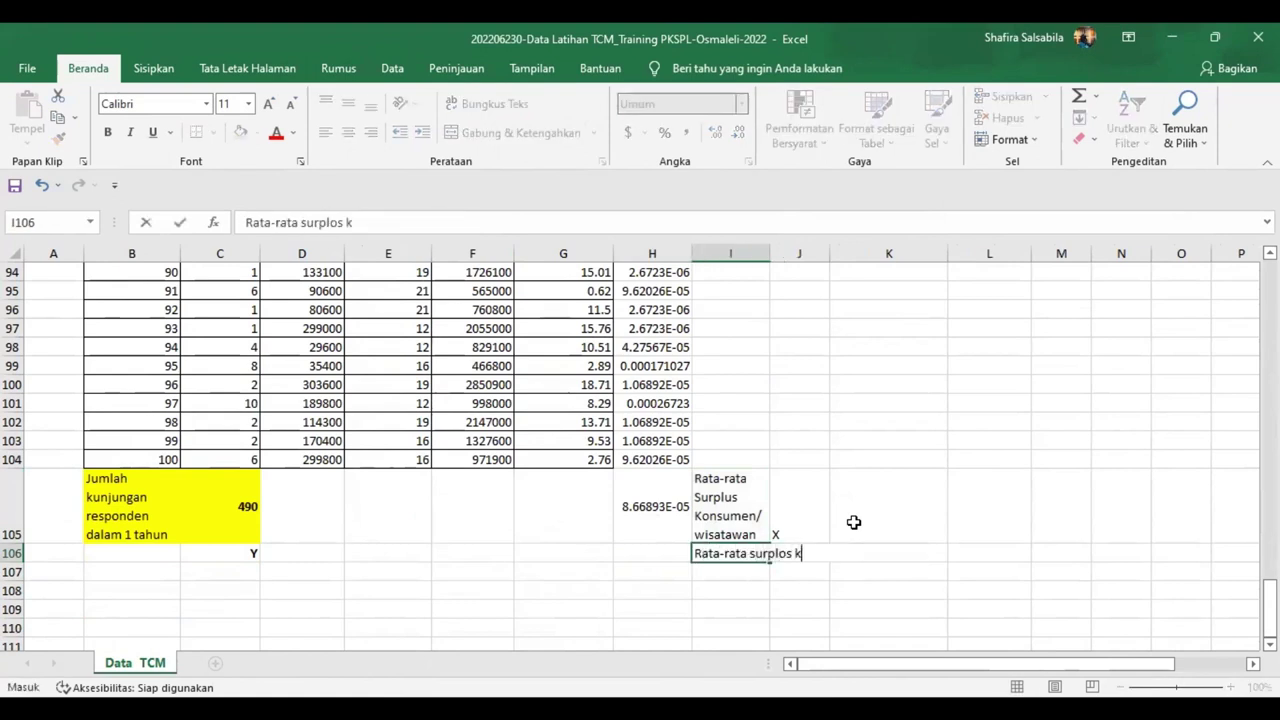
type("onsuma")
type("n/wisatawan")
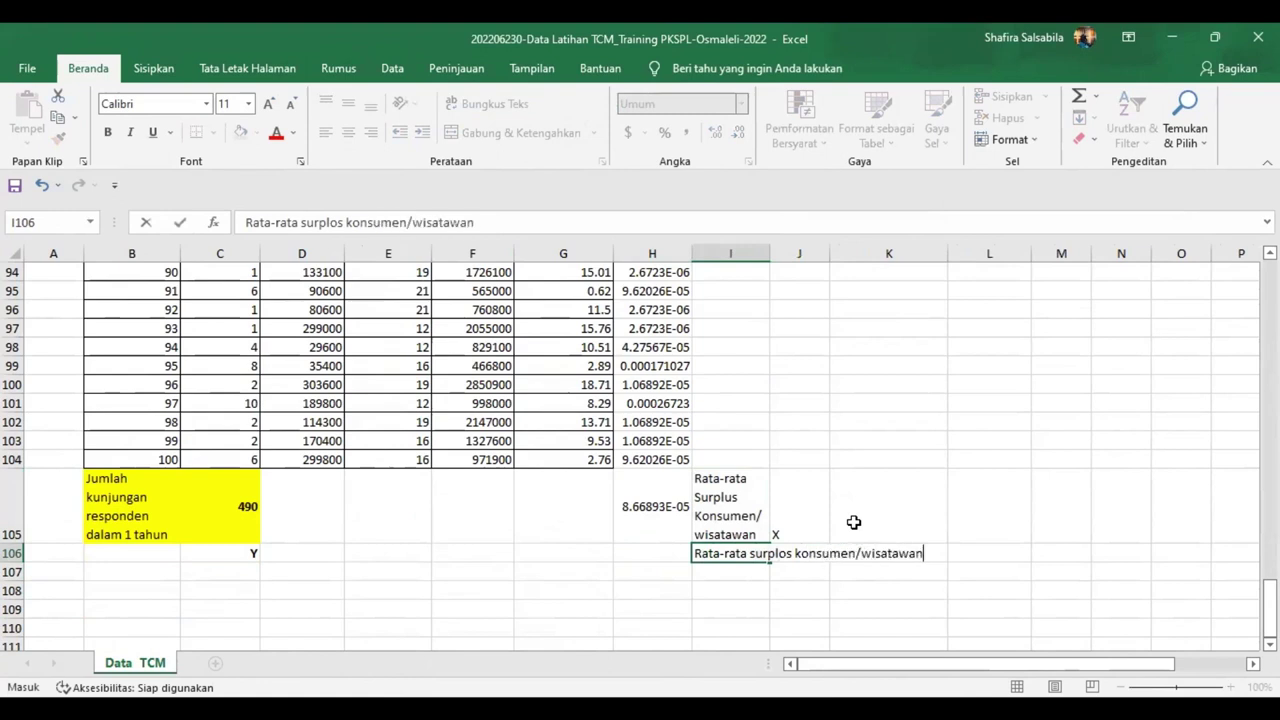
type("/jml kunjungan r")
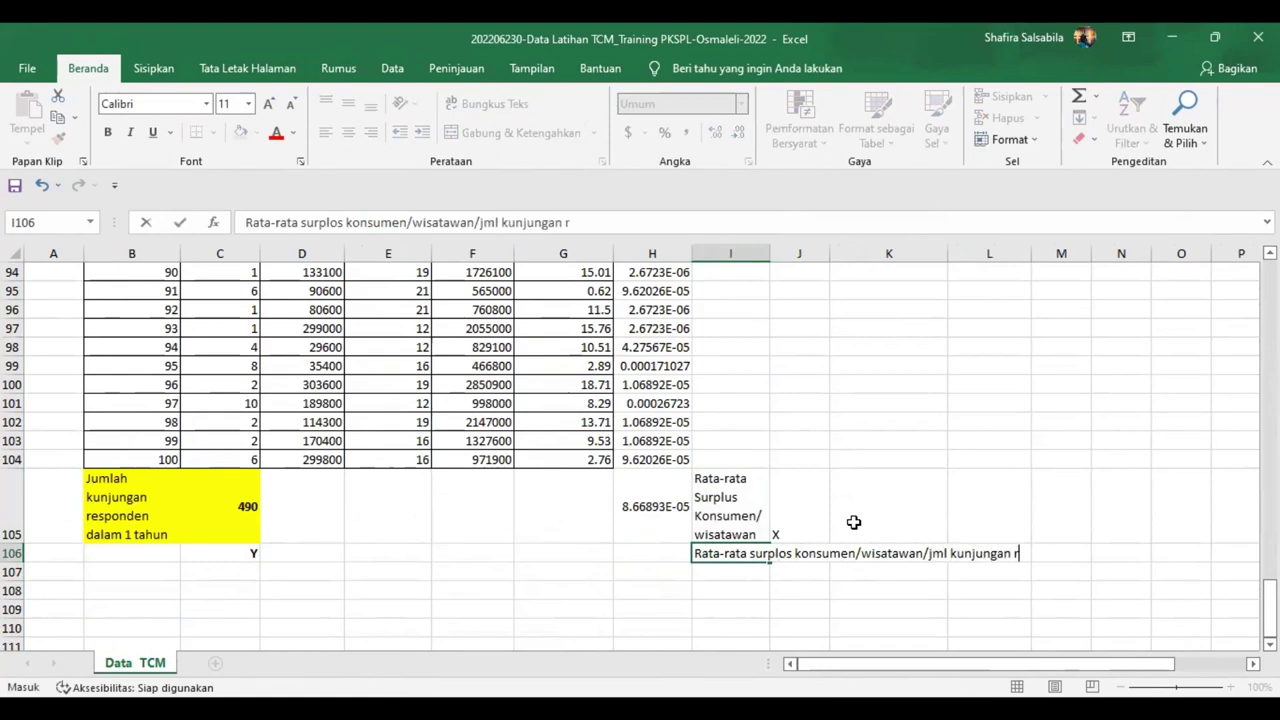
type("esponden 1 tahun")
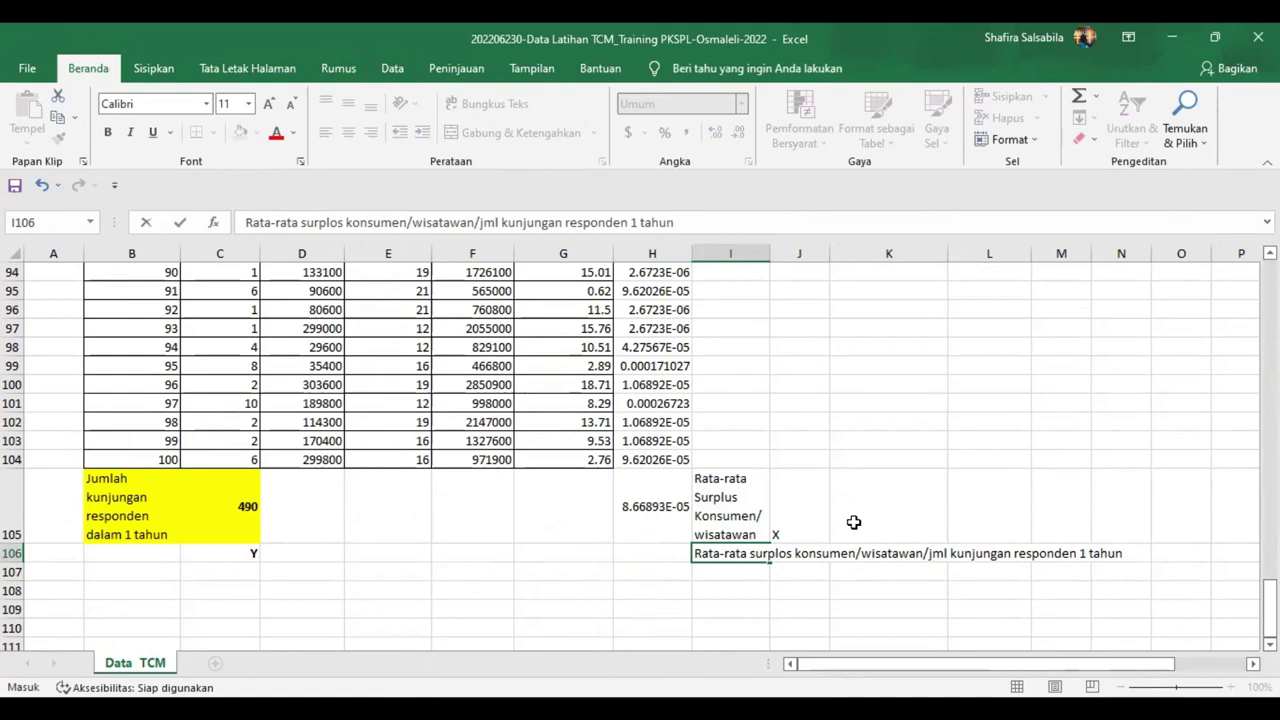
key("Return")
Step: Wrap the text of the label in I106 and widen column I
key("Right")
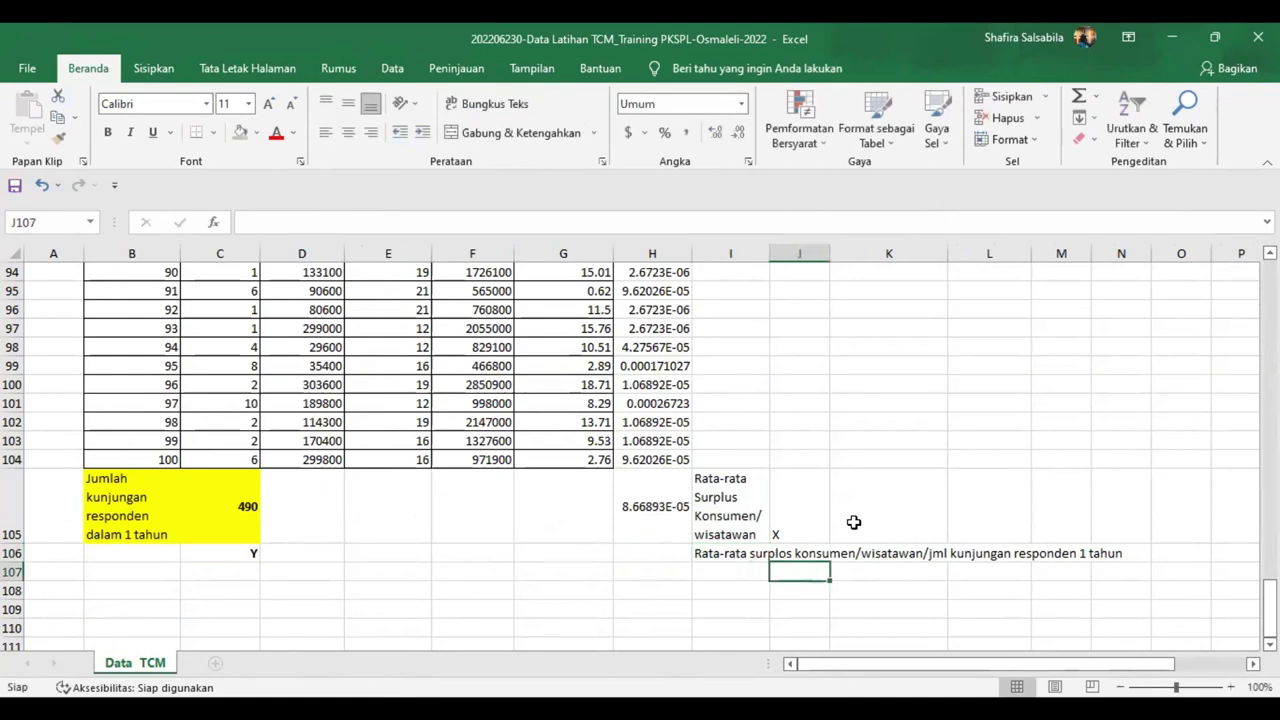
key("Up")
left_click(756, 556)
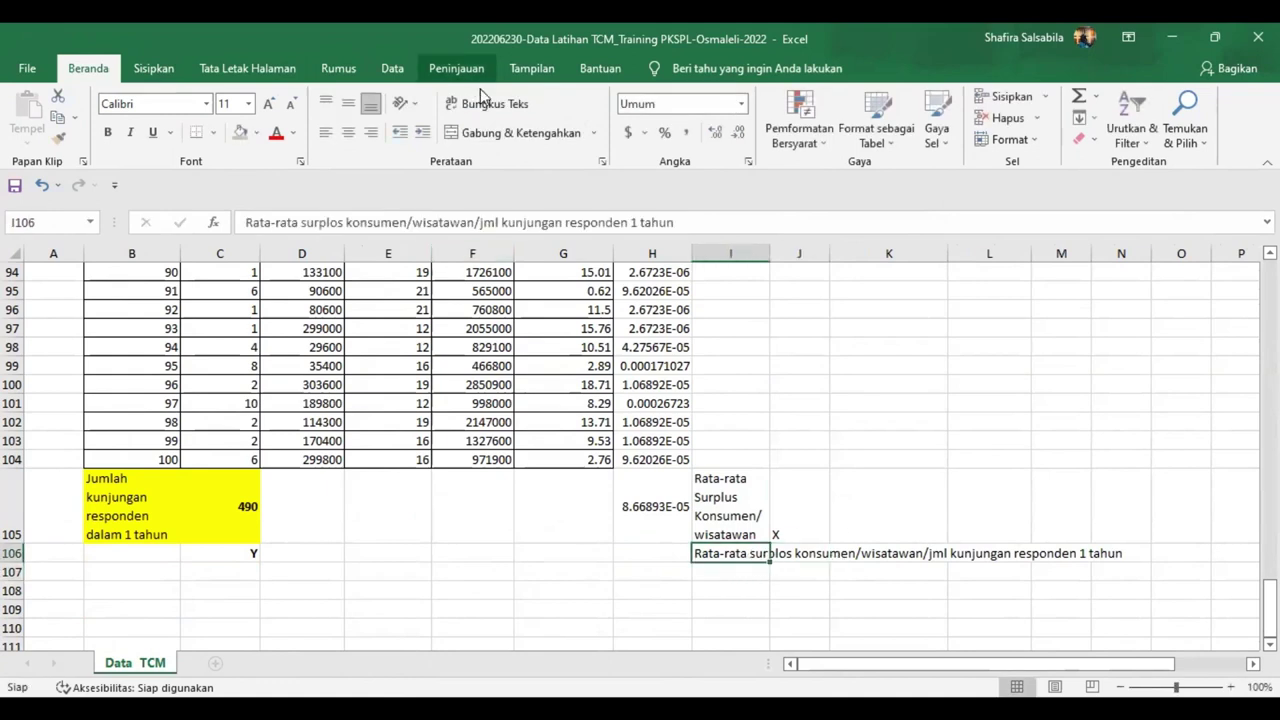
left_click(491, 104)
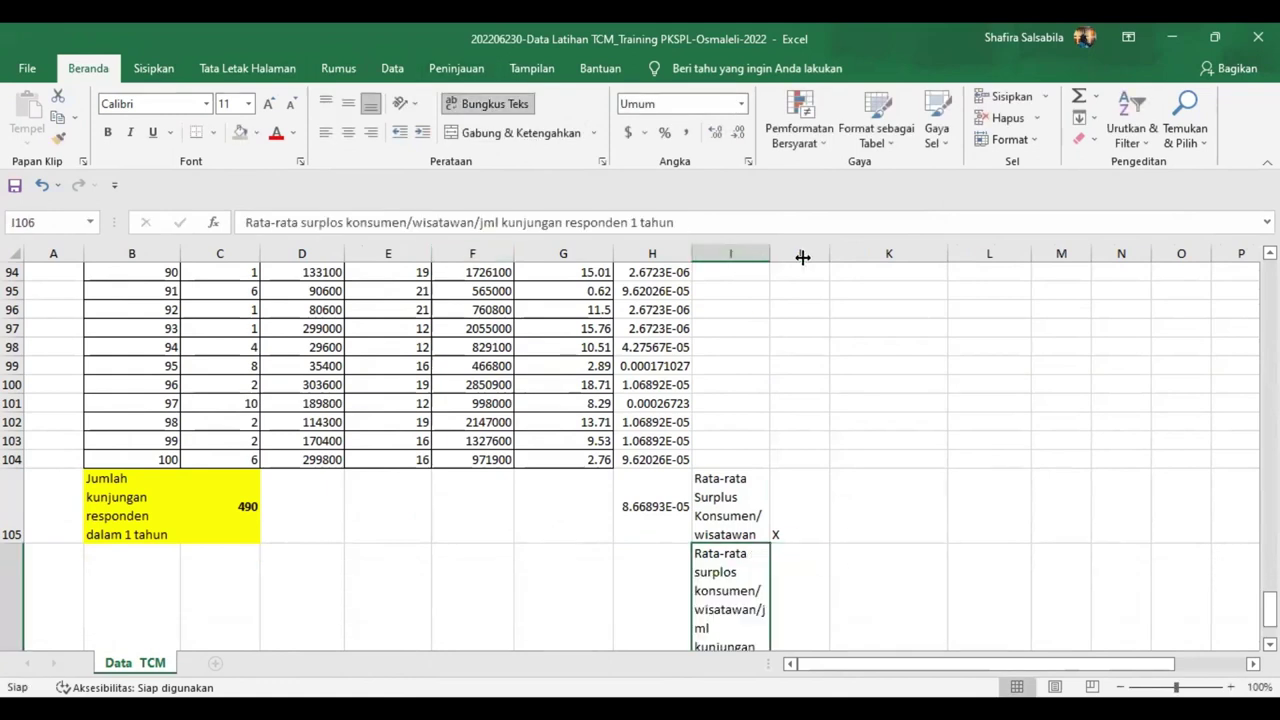
left_click_drag(802, 258, 802, 258)
Step: Enter the notation X/Y in J106, beside the wrapped label
left_click(837, 611)
type("X")
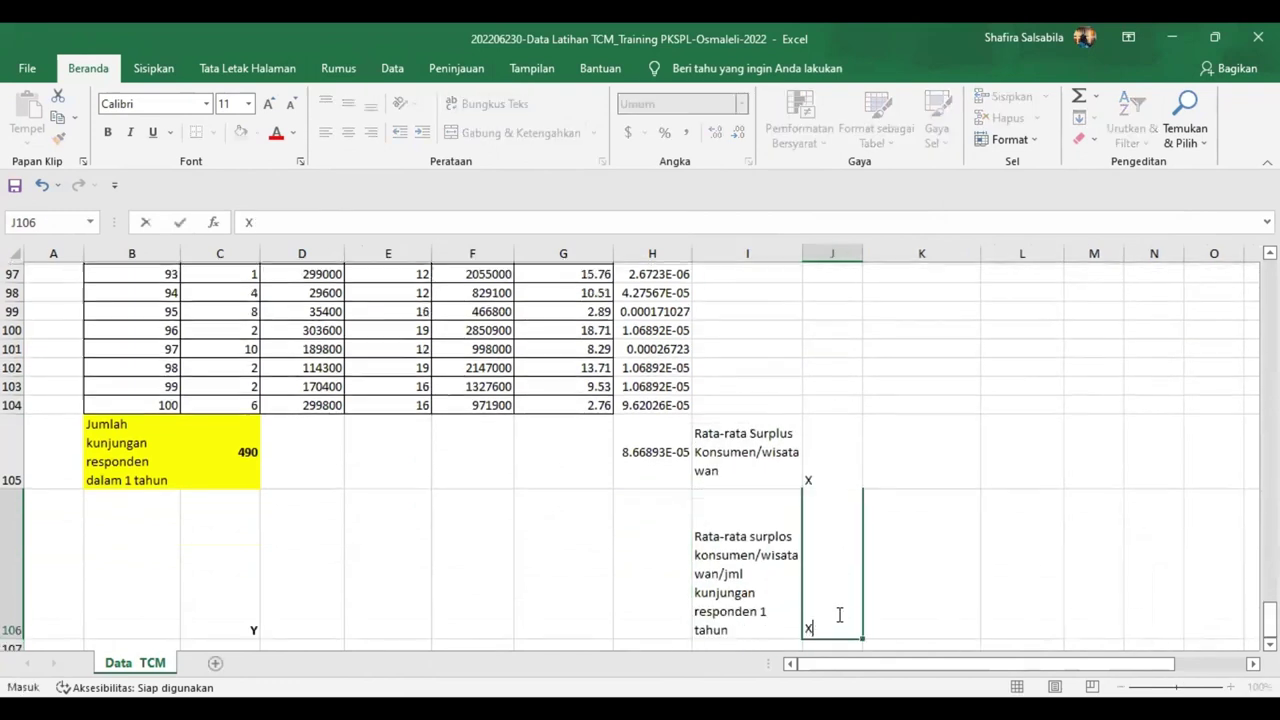
type("/Y")
key("Return")
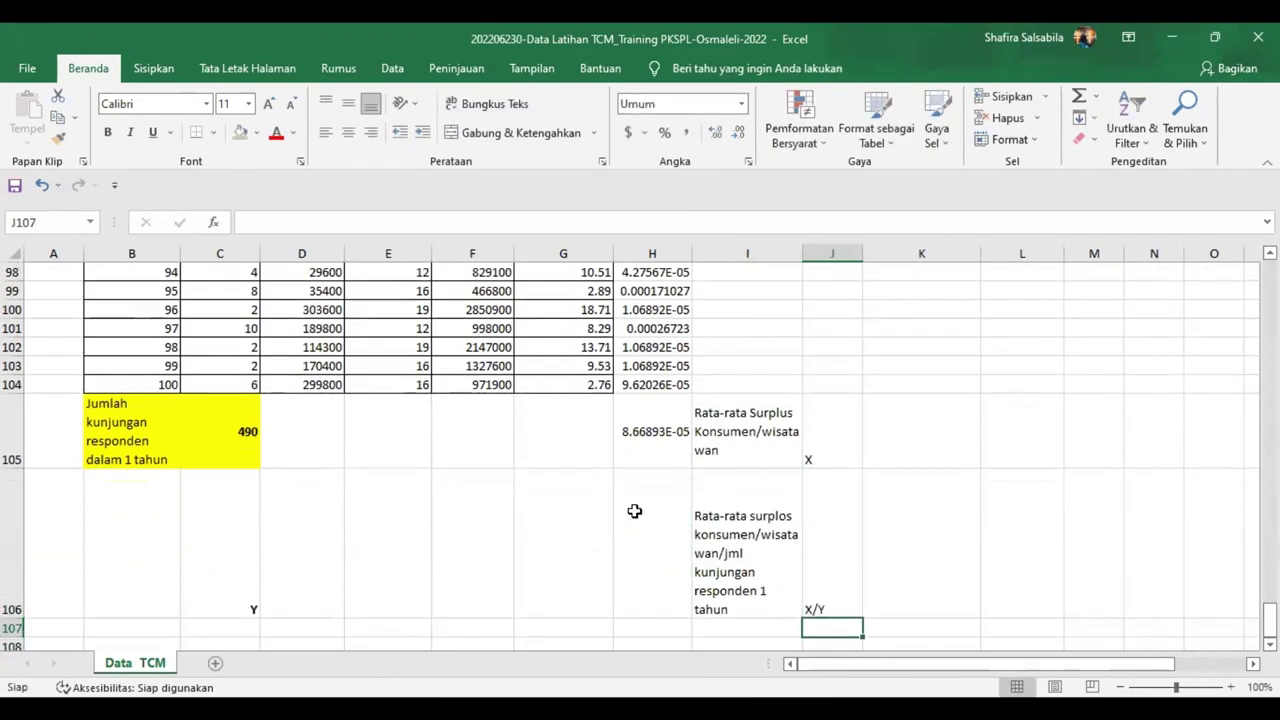
Step: Divide the average consumer surplus by the respondents' total annual visits in H106 with the formula =H105/C105
left_click(634, 510)
type("=")
left_click(668, 430)
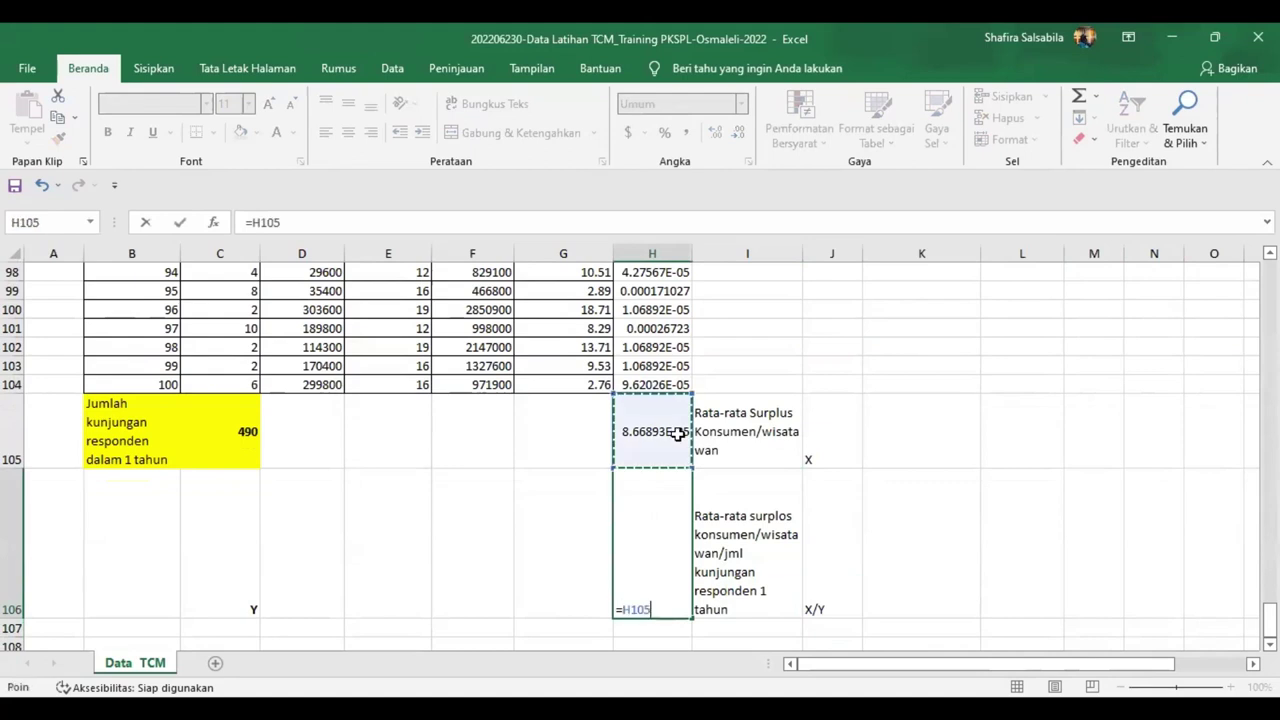
type("/")
left_click(243, 430)
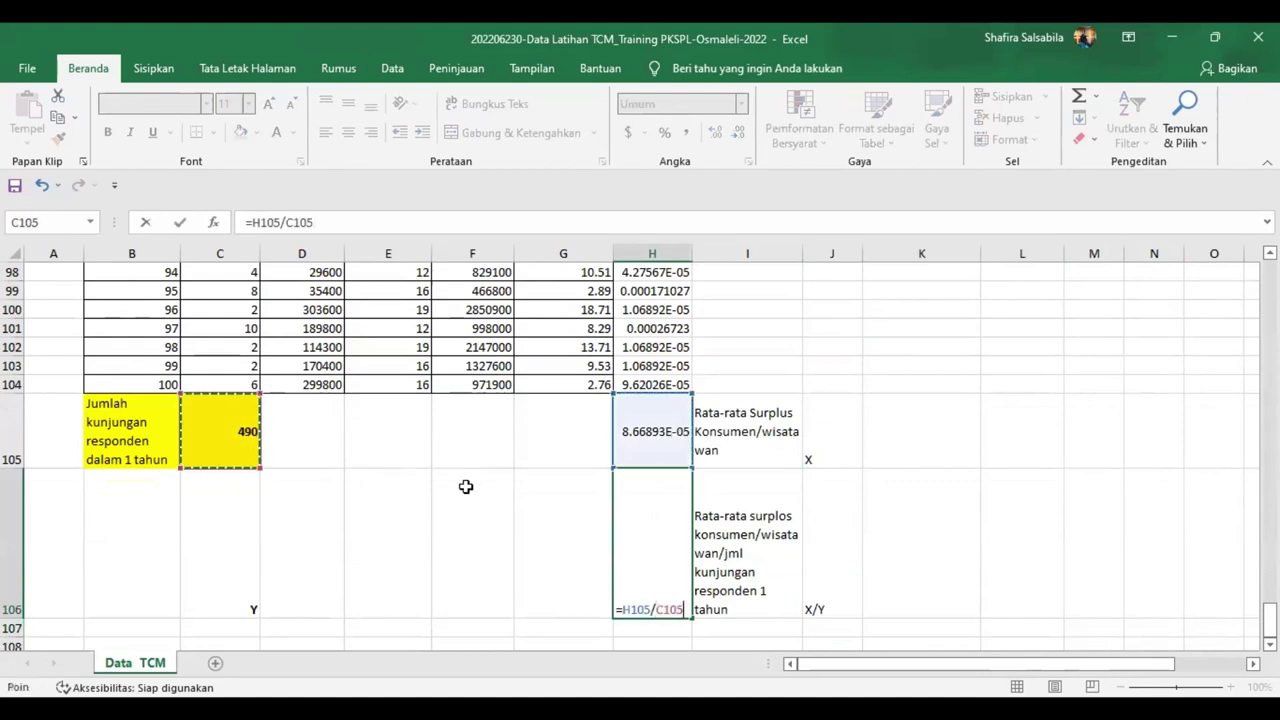
key("Return")
Step: Align the contents of H105:J106 and the Y marker in C106 to the top of their cells
left_click(830, 480)
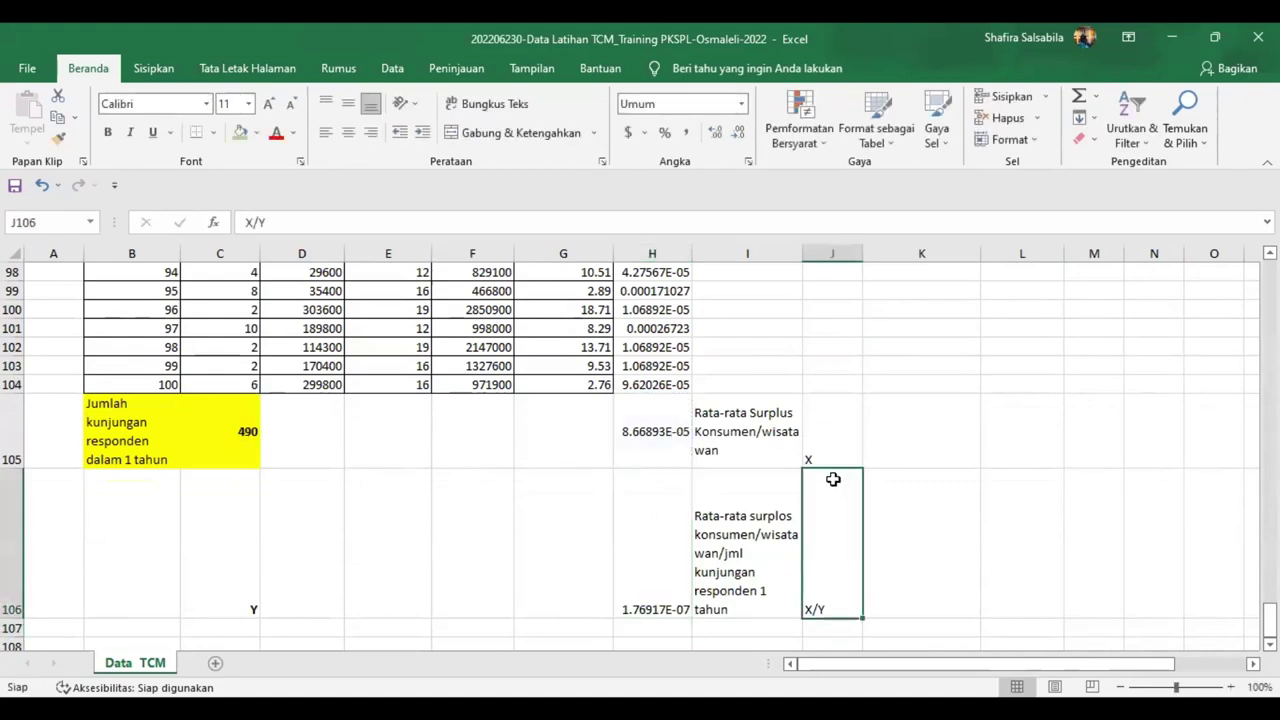
left_click(886, 423)
left_click_drag(850, 470, 665, 445)
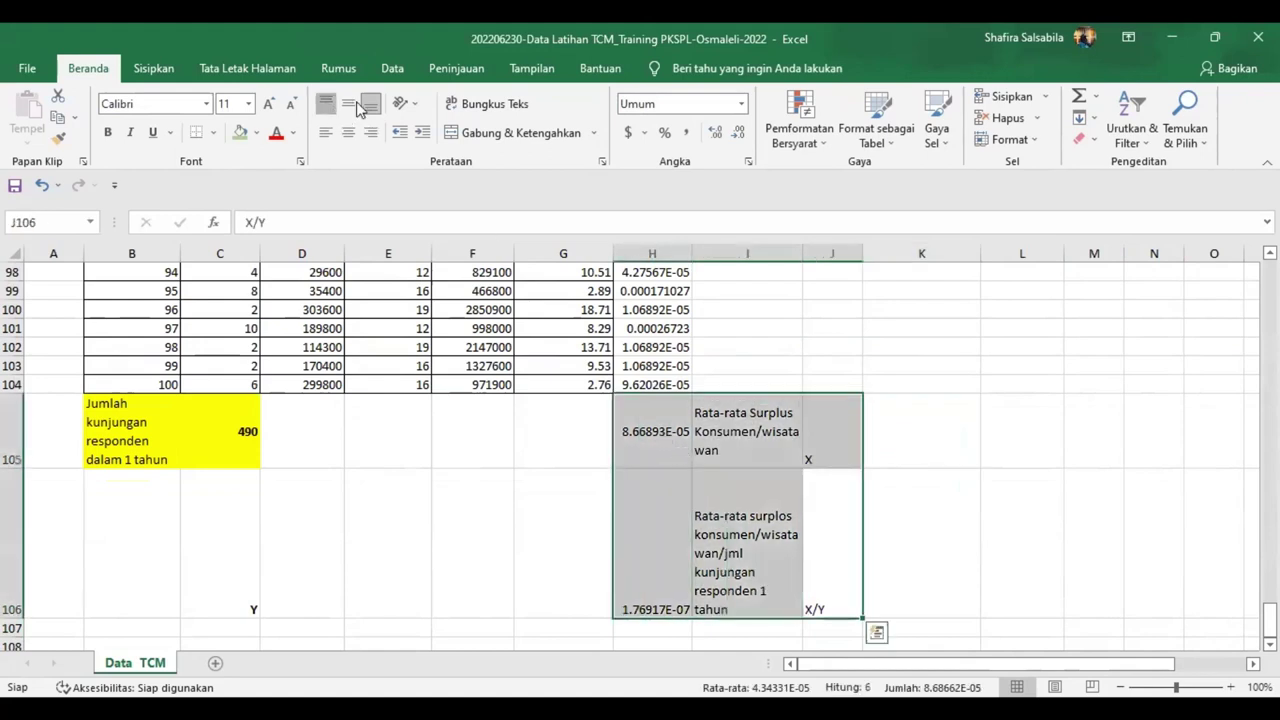
left_click(326, 103)
left_click(695, 512)
left_click(684, 510)
left_click(249, 551)
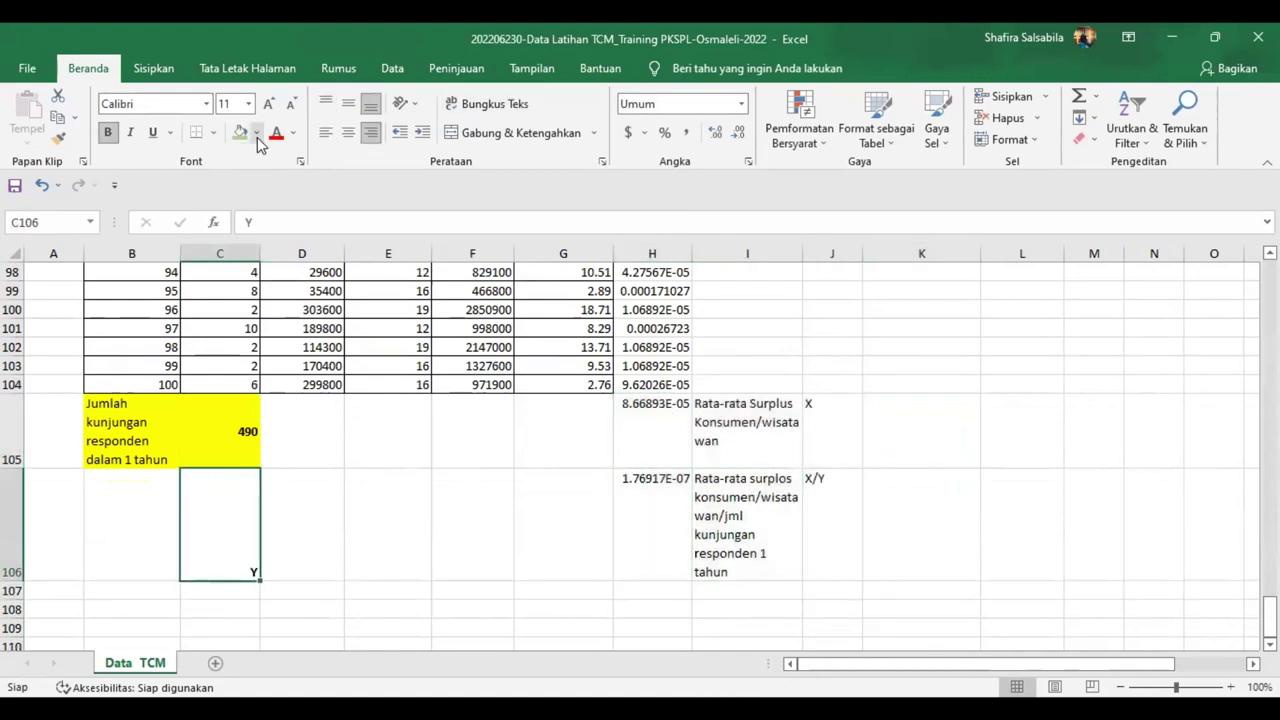
left_click(326, 103)
Step: Review the SK formulas in the first rows of column H and the betha 1 cell that H5 references
scroll(822, 477, "up", 16)
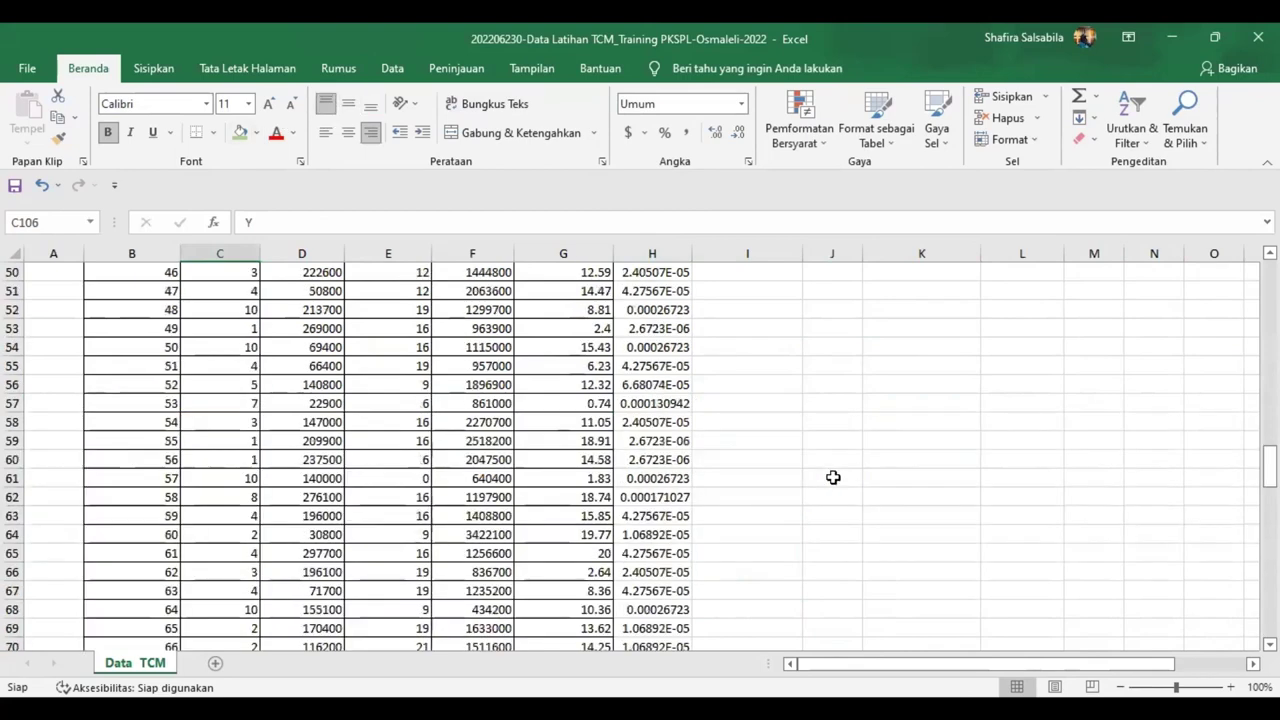
scroll(748, 431, "up", 16)
left_click(650, 333)
key("Down")
key("Down")
key("Down")
key("Down")
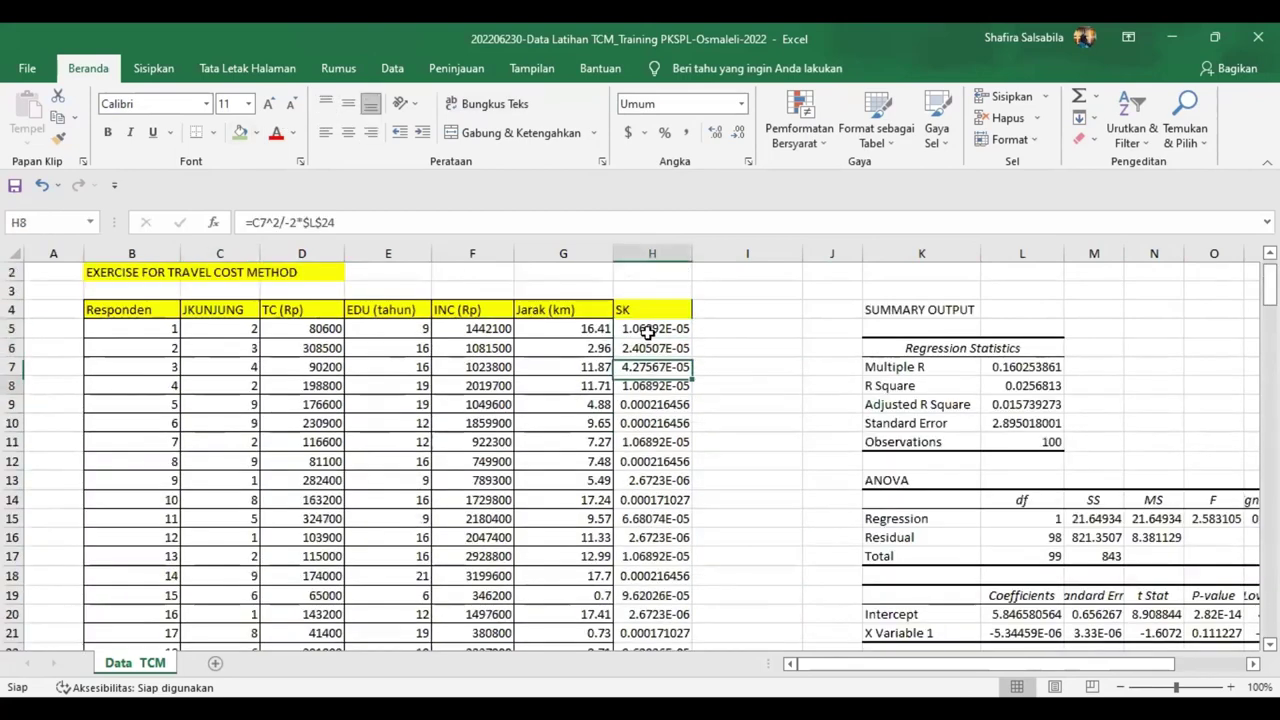
key("Up")
key("Up")
key("Up")
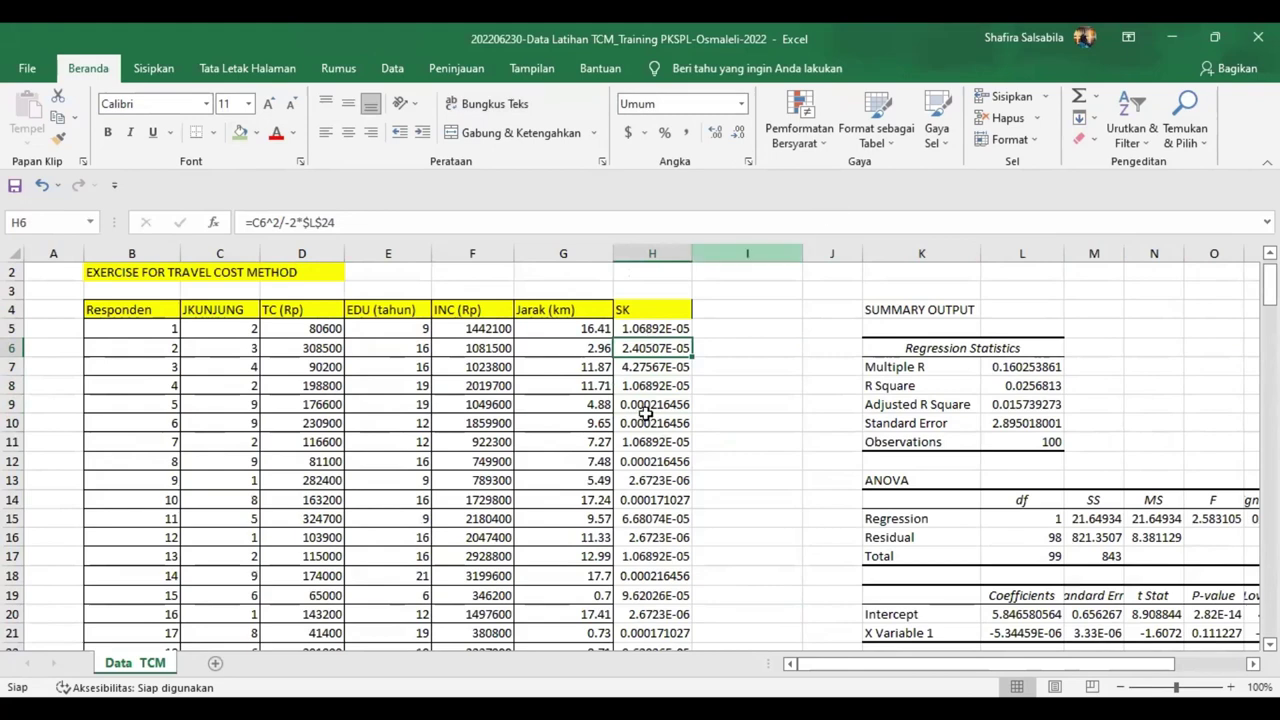
left_click(651, 326)
left_click(318, 222)
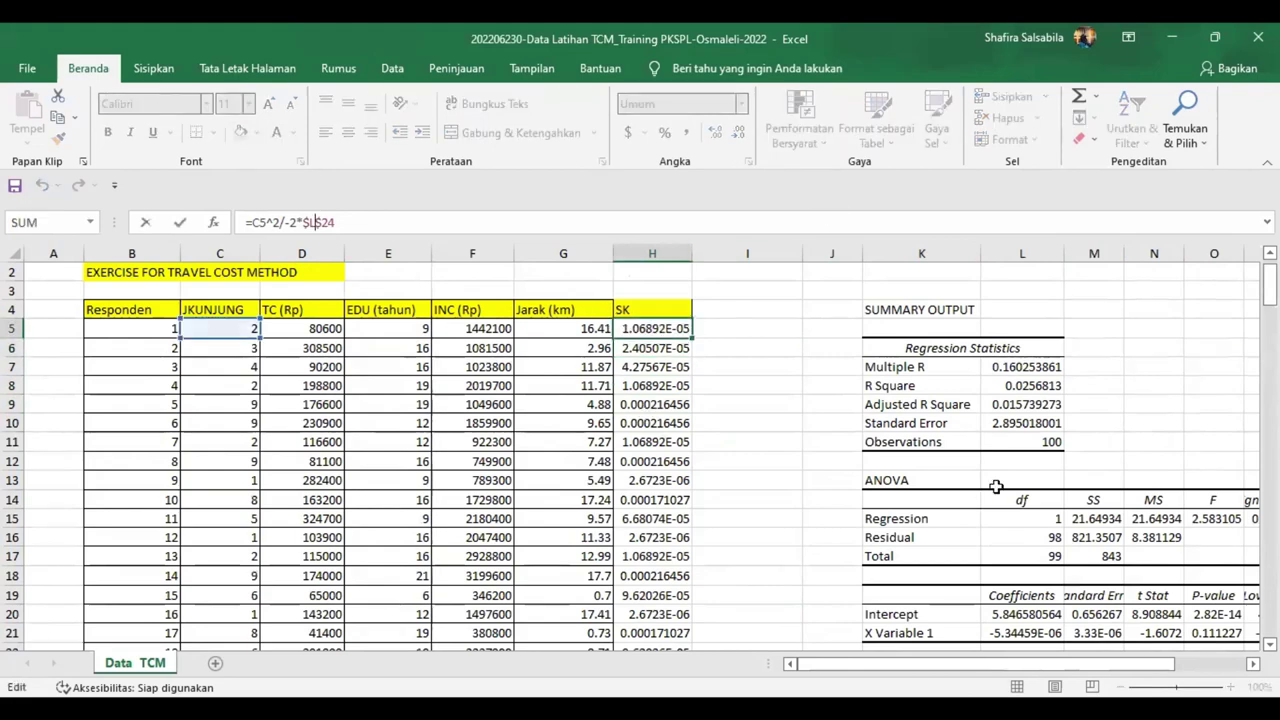
scroll(995, 490, "down", 5)
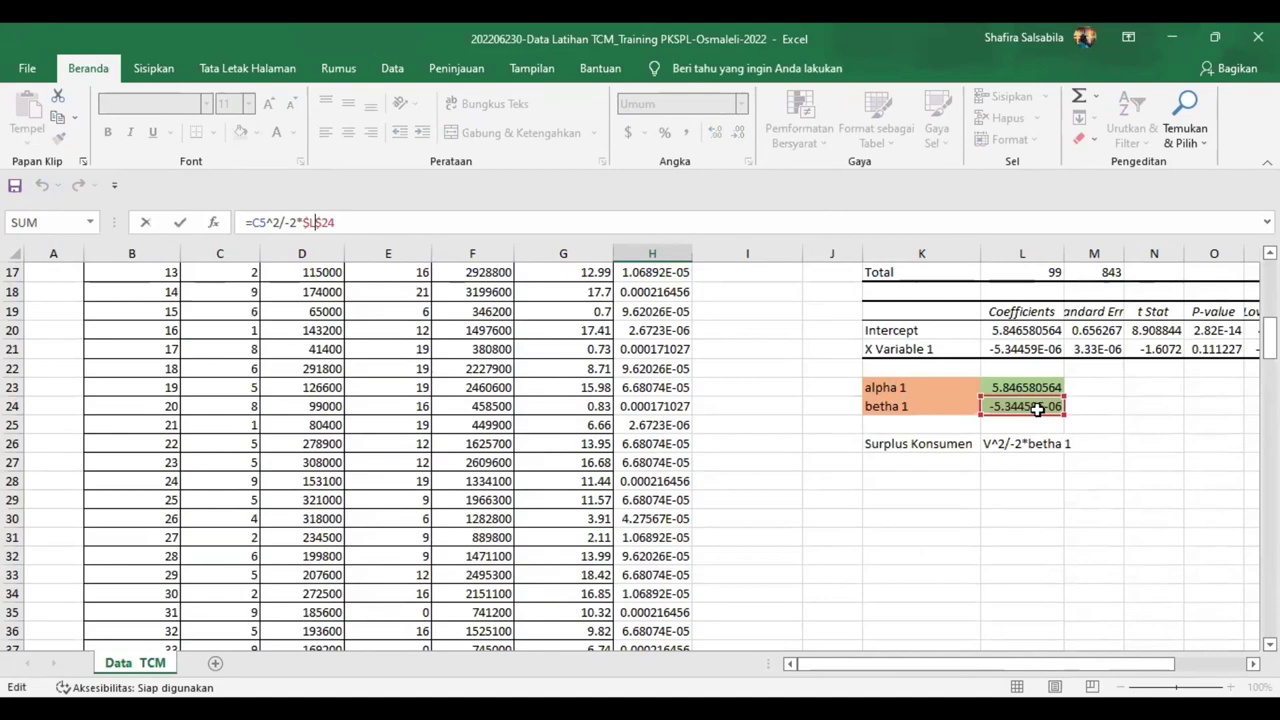
Step: Enter the label "Total kunjungan ke kawasan wisata dalam 1 tahun" in K27, below Surplus Konsumen
left_click(964, 466)
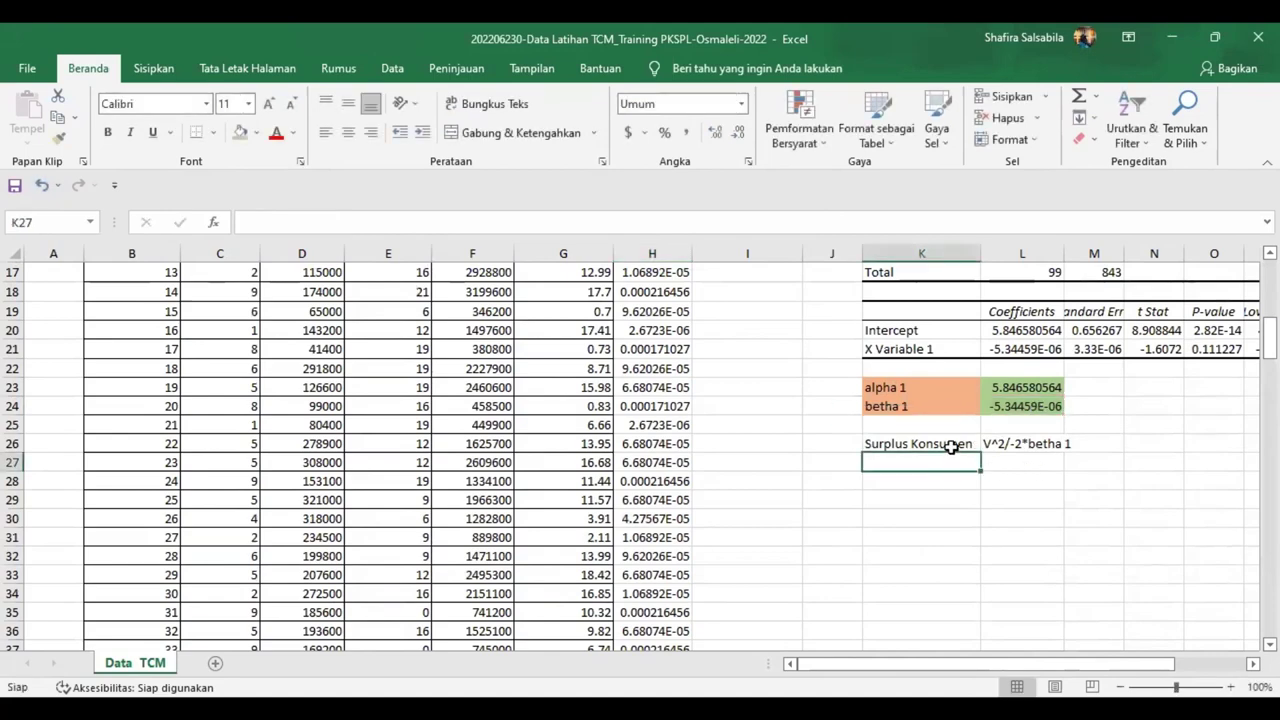
type("Total")
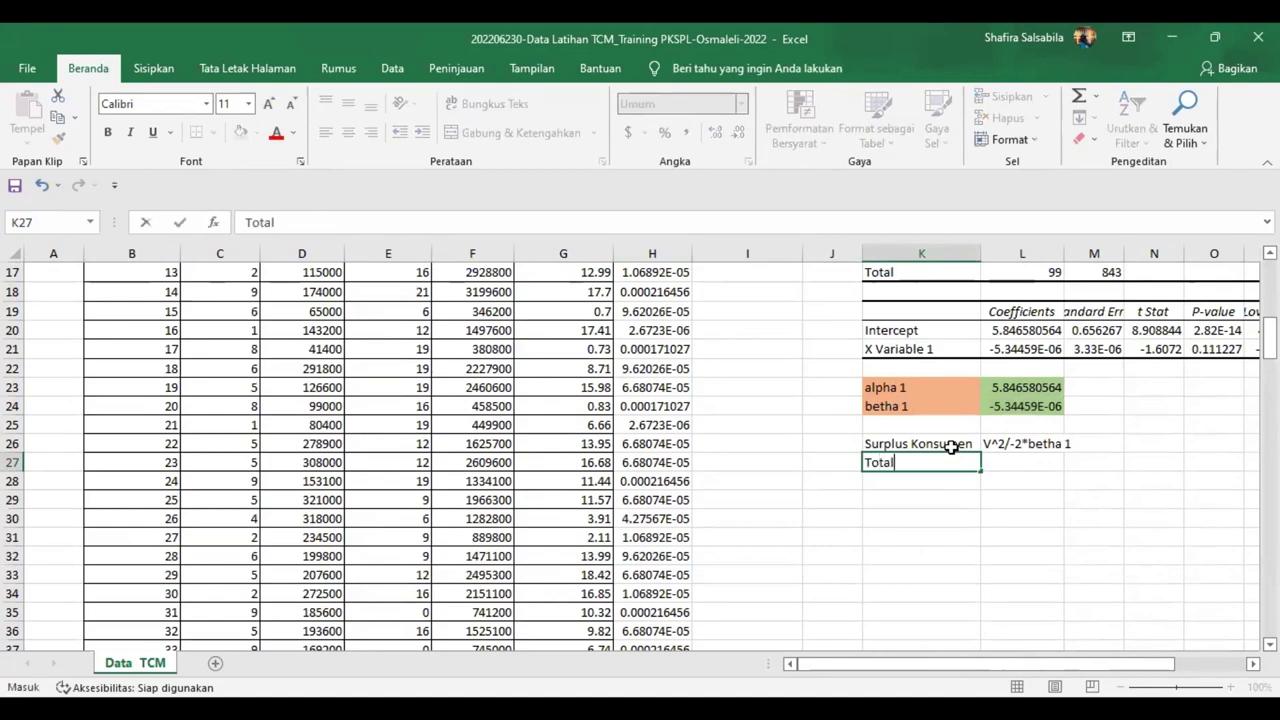
type(" kunjungan ke kawa")
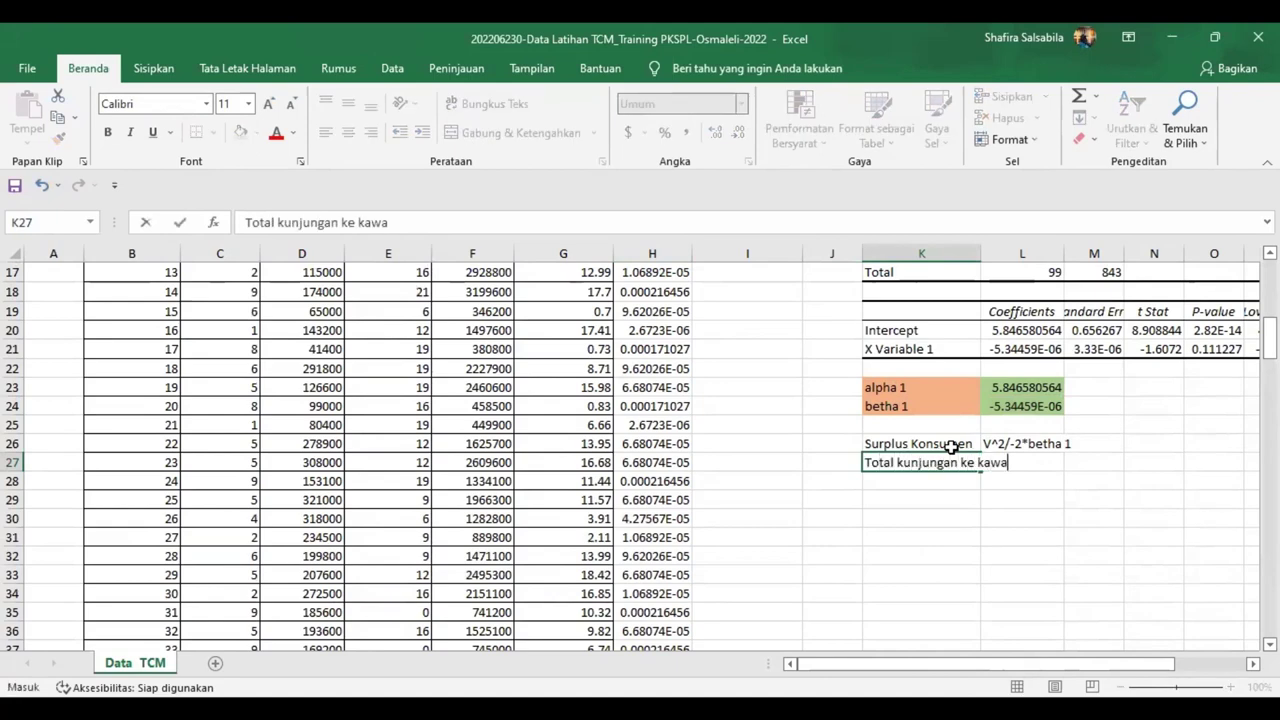
key("BackSpace")
type("asan wisata dala")
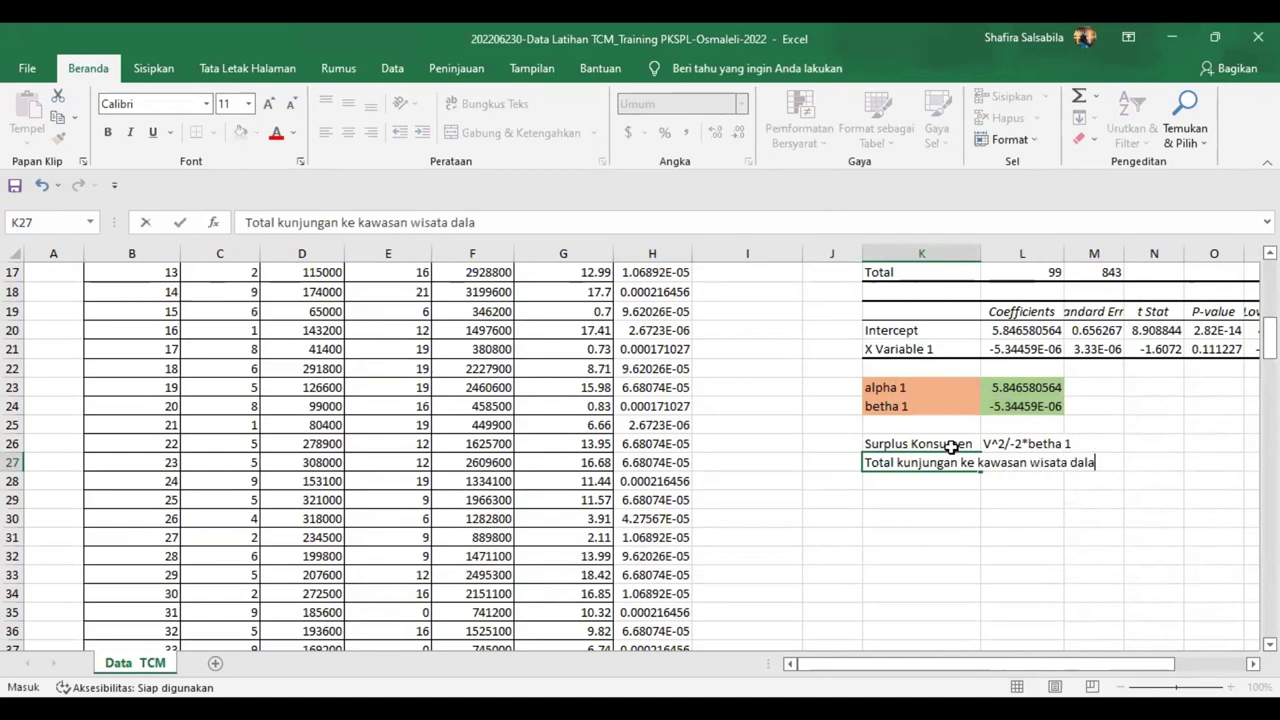
type("m 1 tahun")
key("Tab")
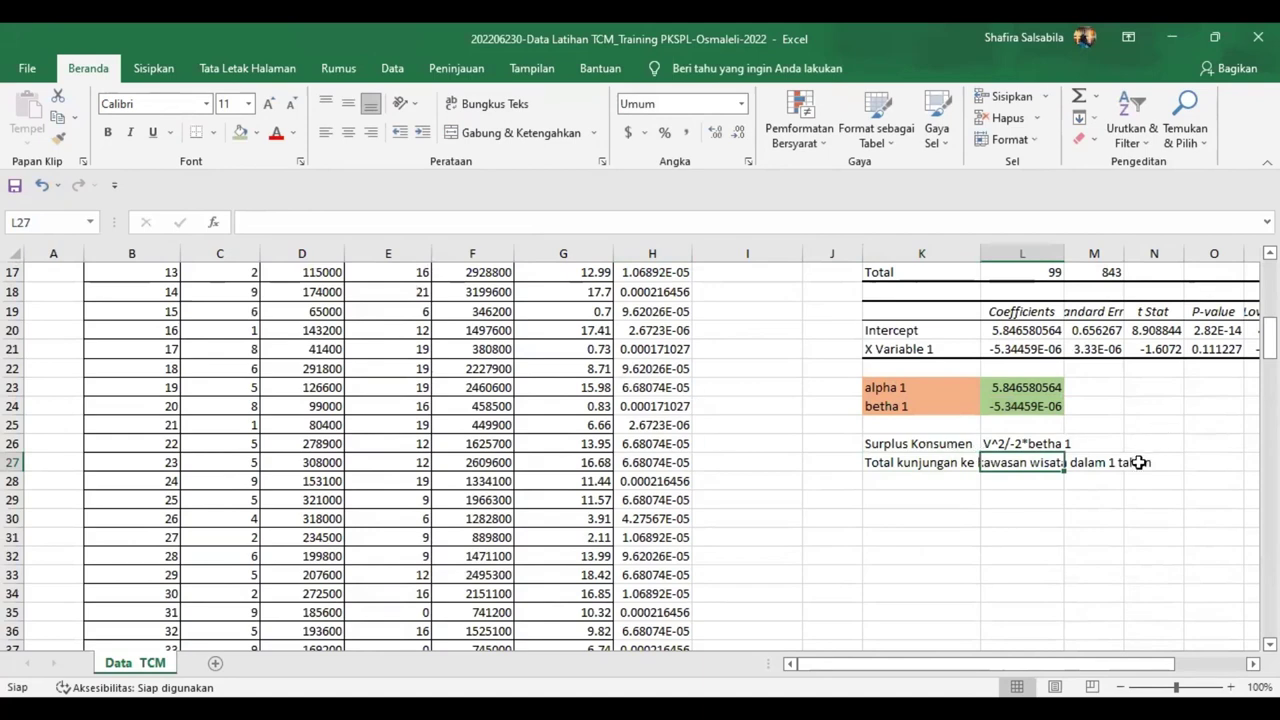
Step: Enter 65300 in L27 with the source note "data sekunder" in M27, and wrap the K27 label in a wider column K
left_click(914, 466)
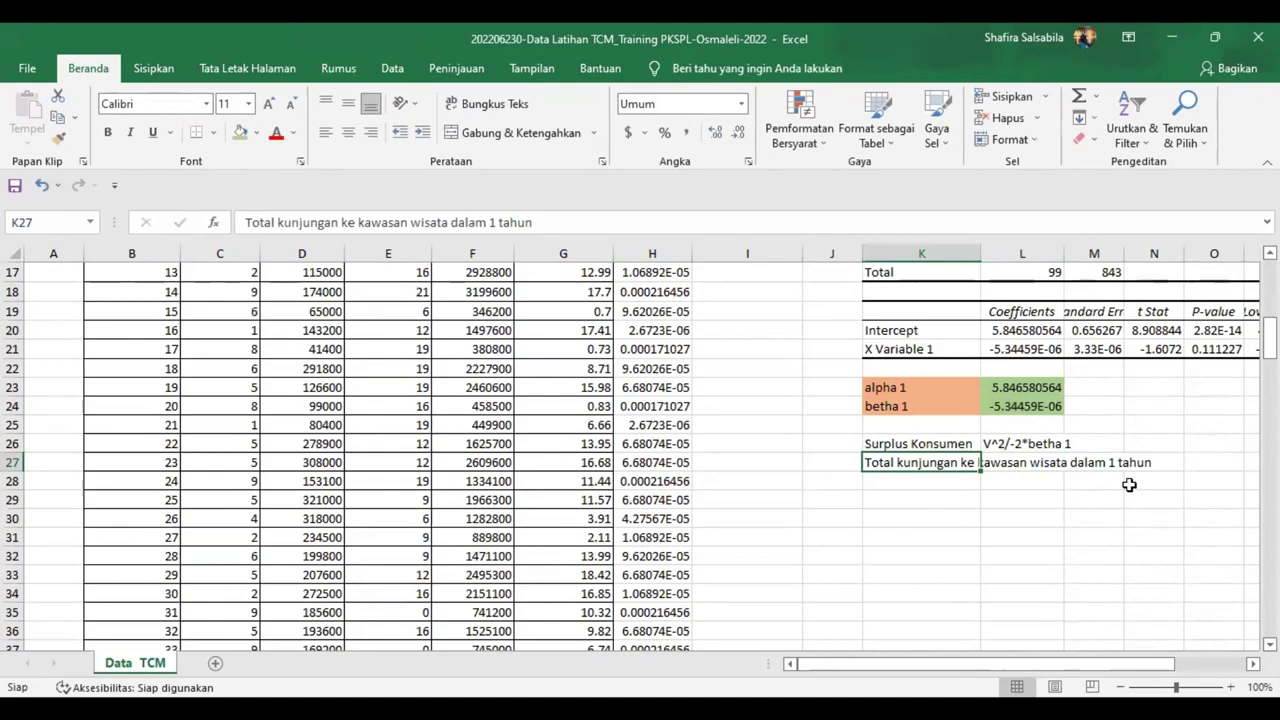
key("Right")
key("Right")
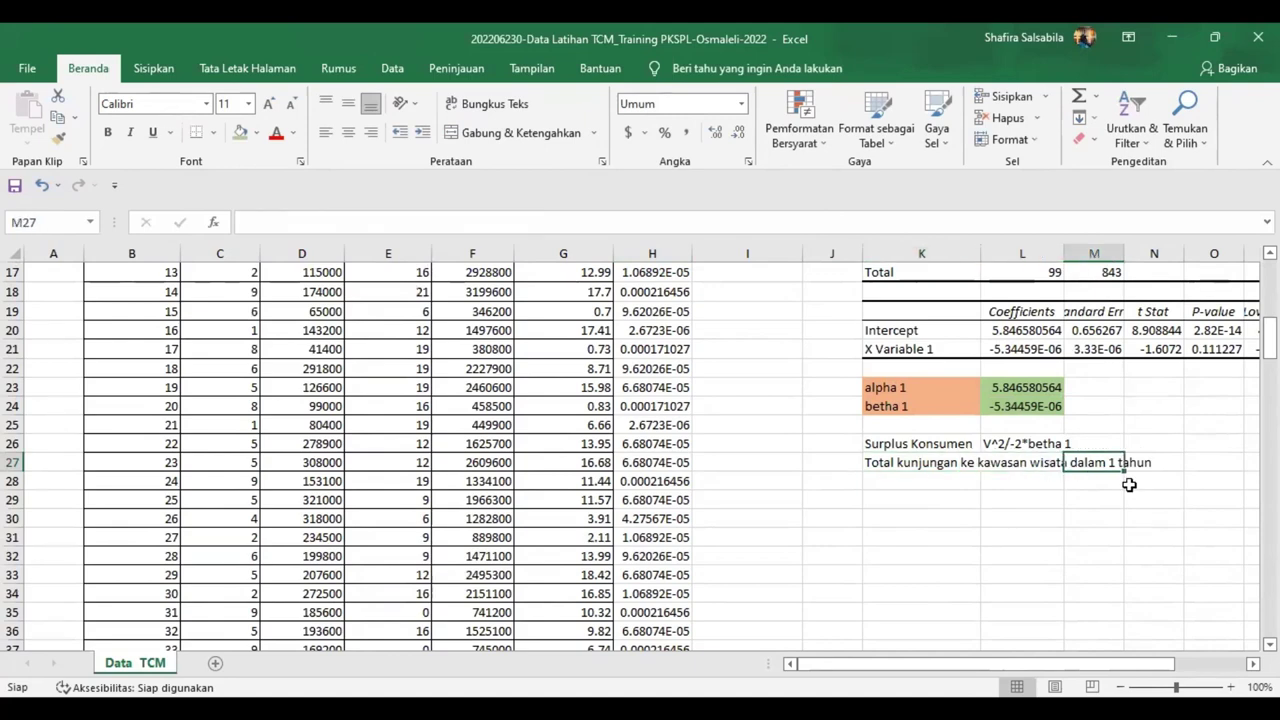
type("data sekunder")
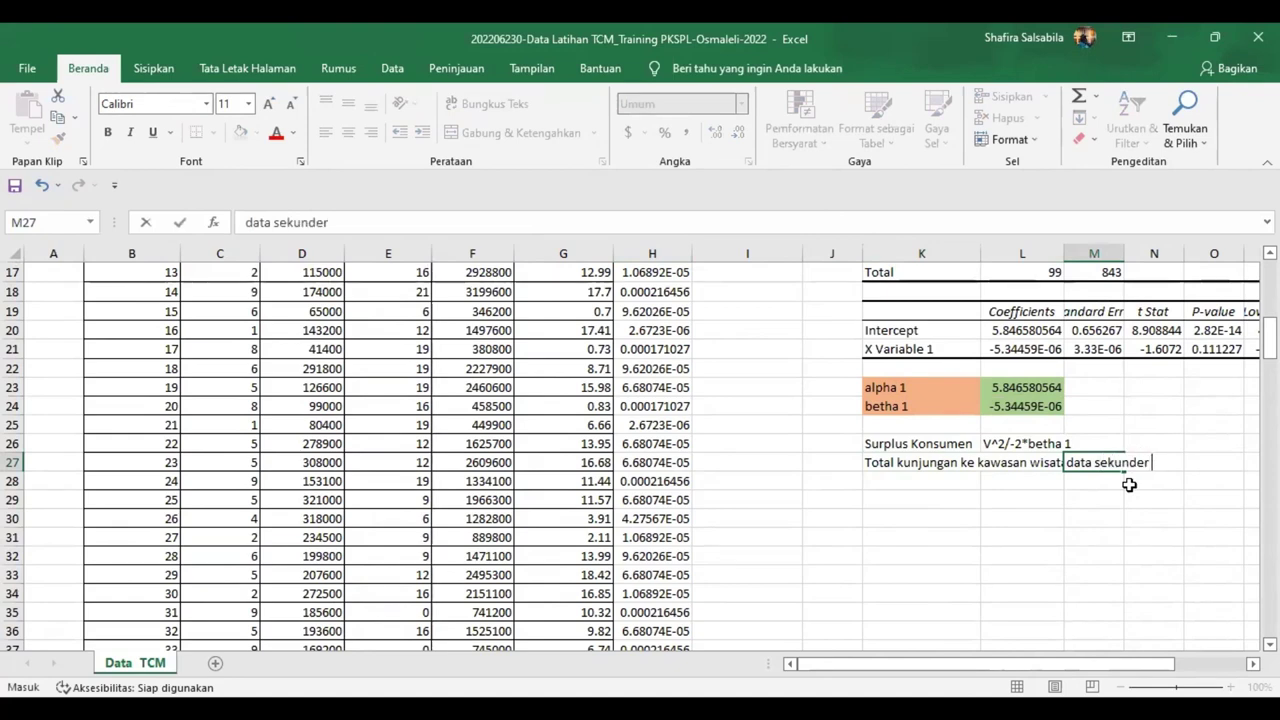
key("Left")
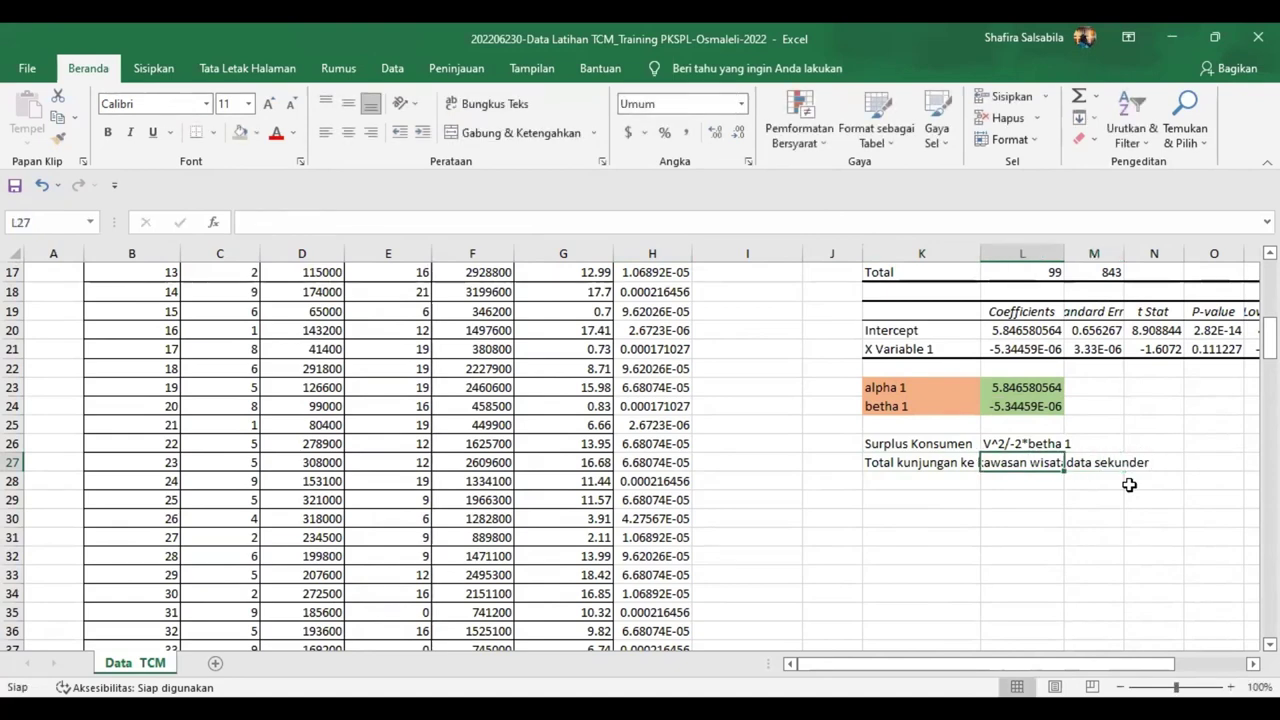
type("65300")
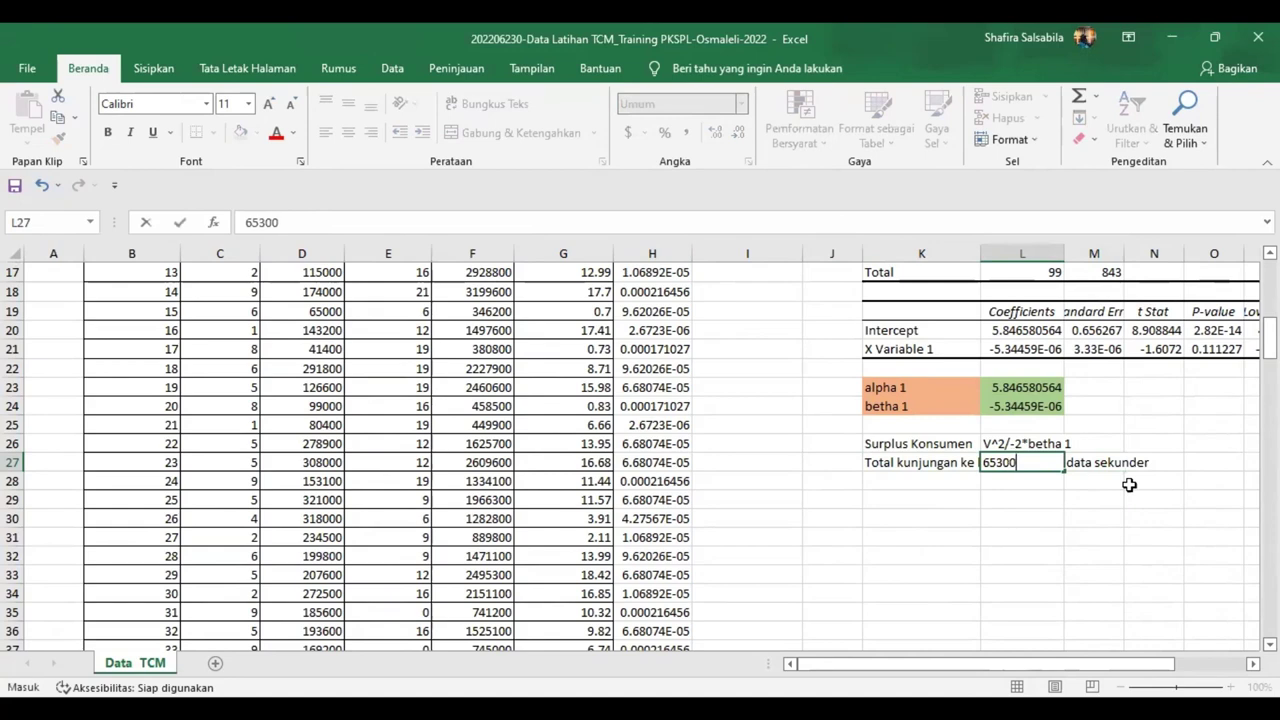
key("Return")
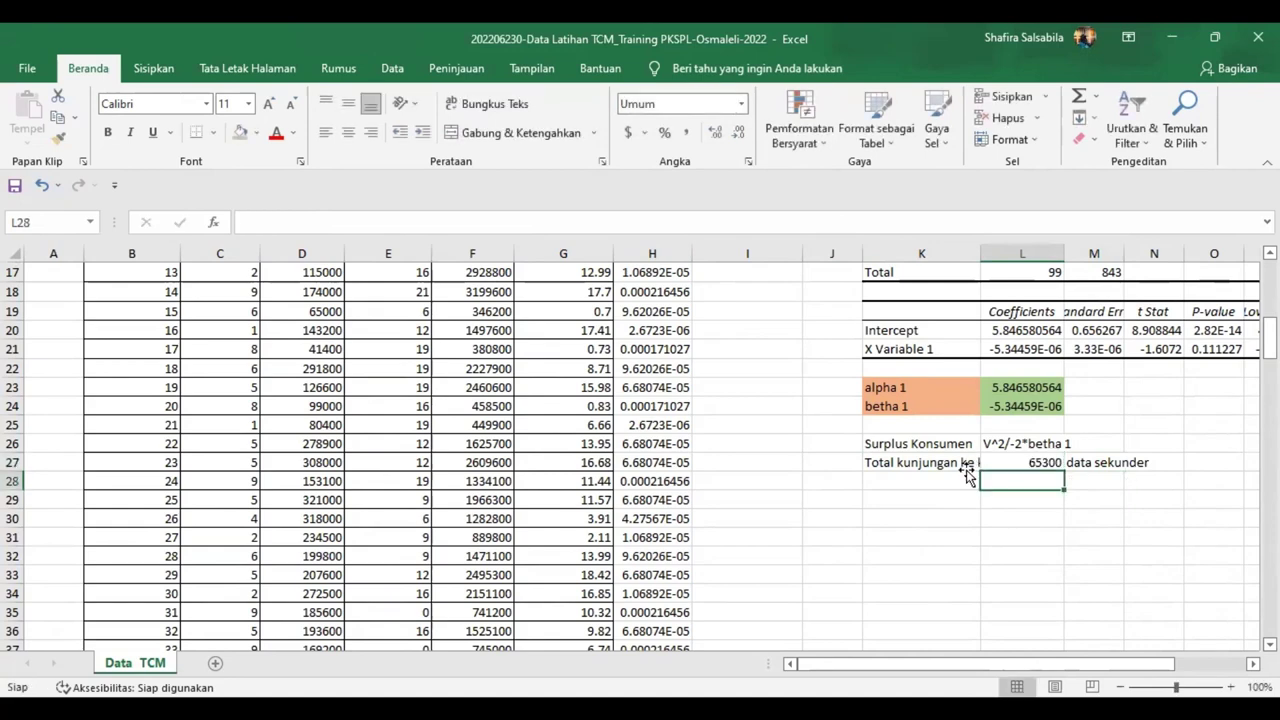
left_click(967, 468)
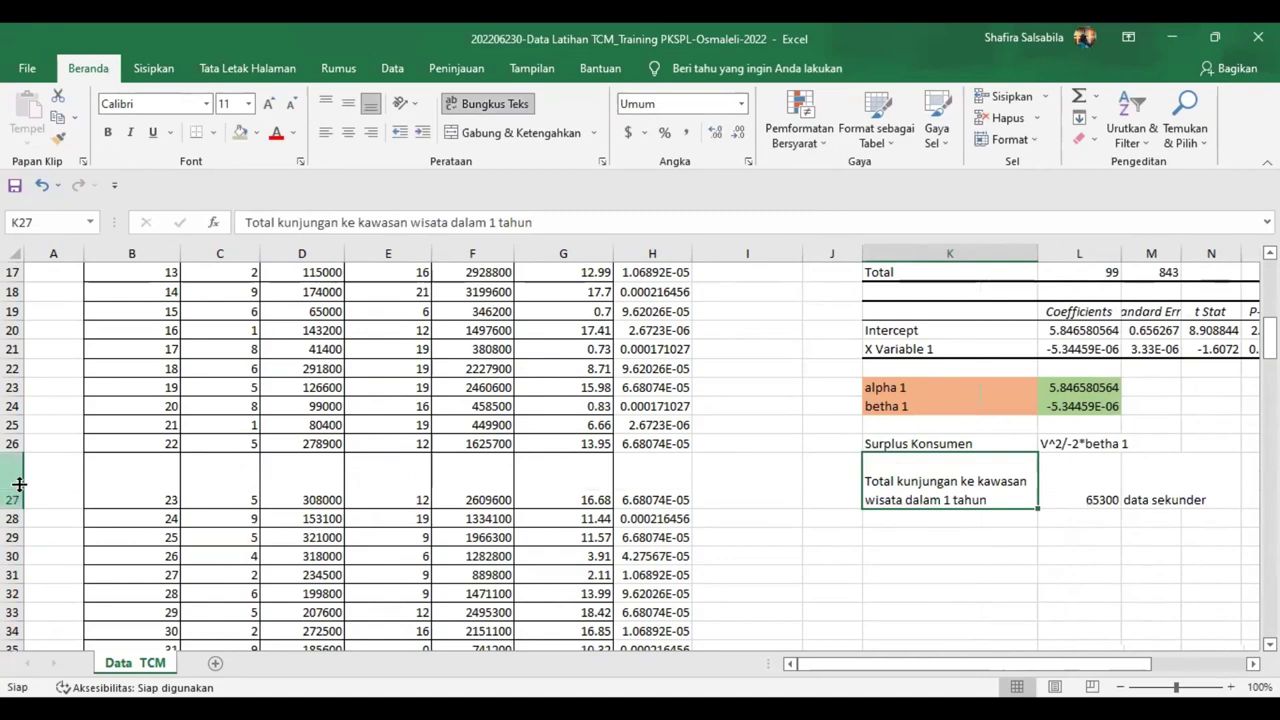
Step: Enter the label "rata-rata SK/wisatawan kunjungan" in K28, below the total annual visits label
left_click(948, 490)
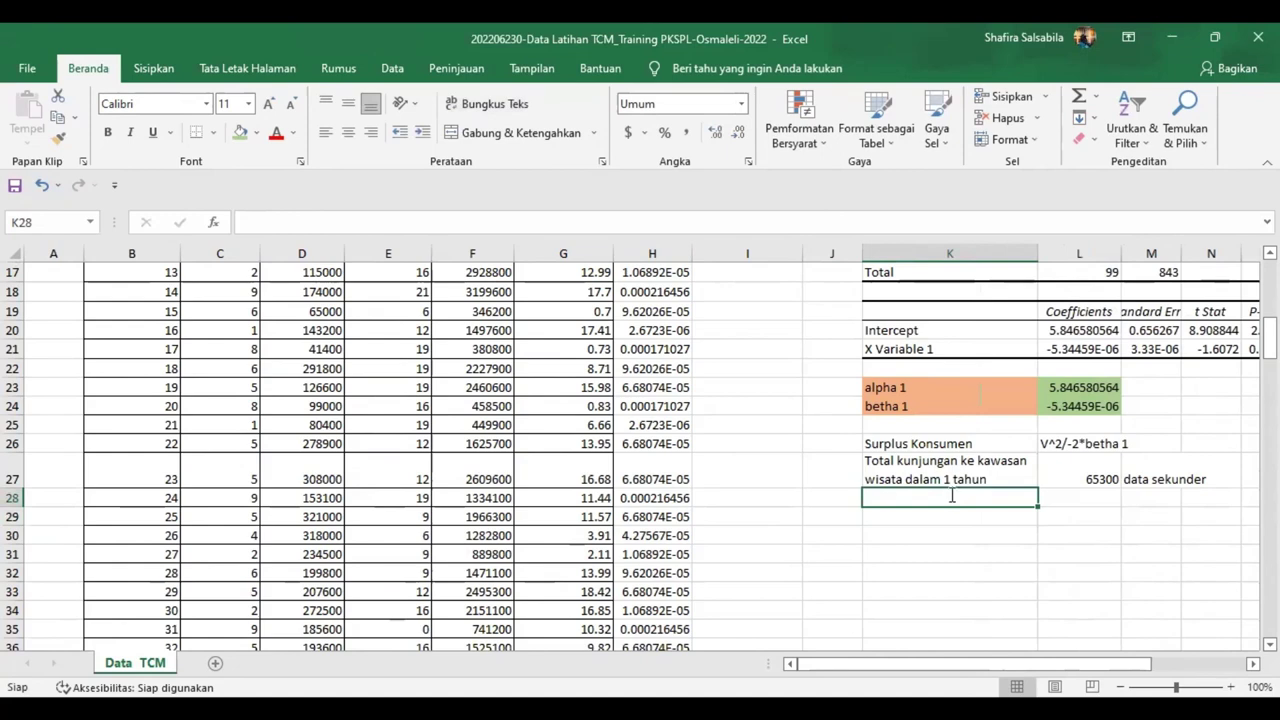
type("rata/rata ")
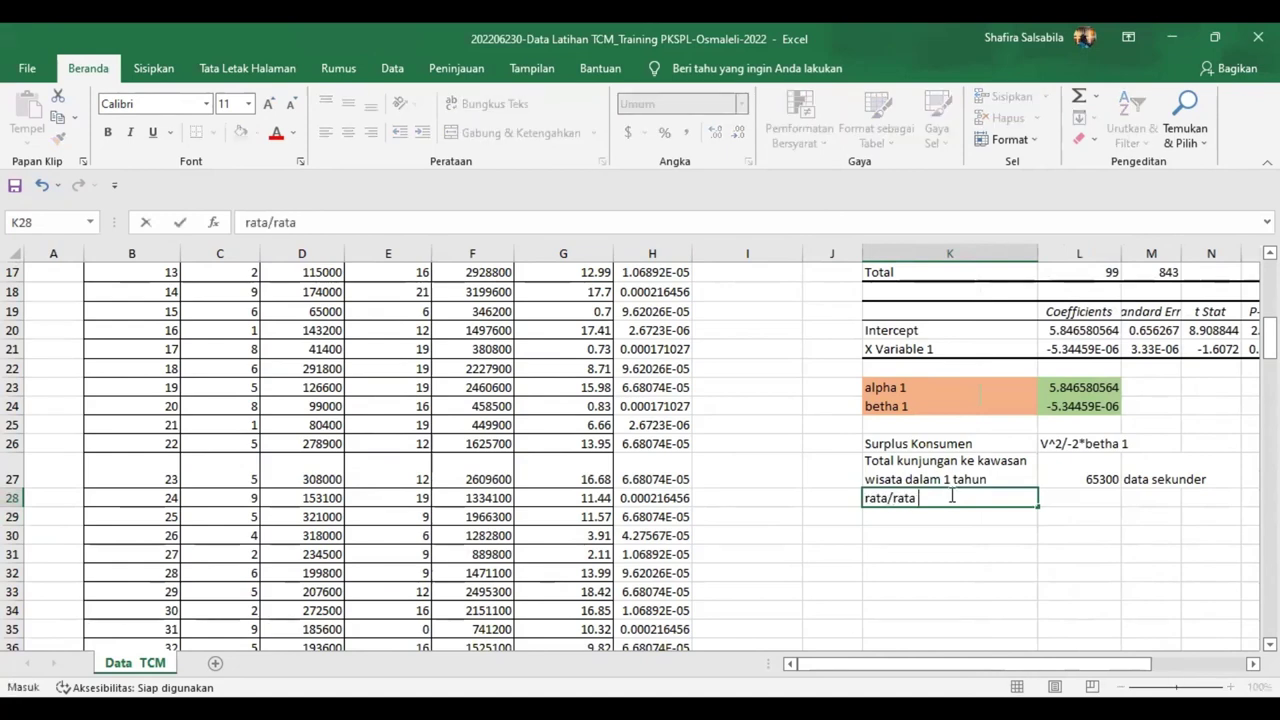
type("SL/wisatawan kungu")
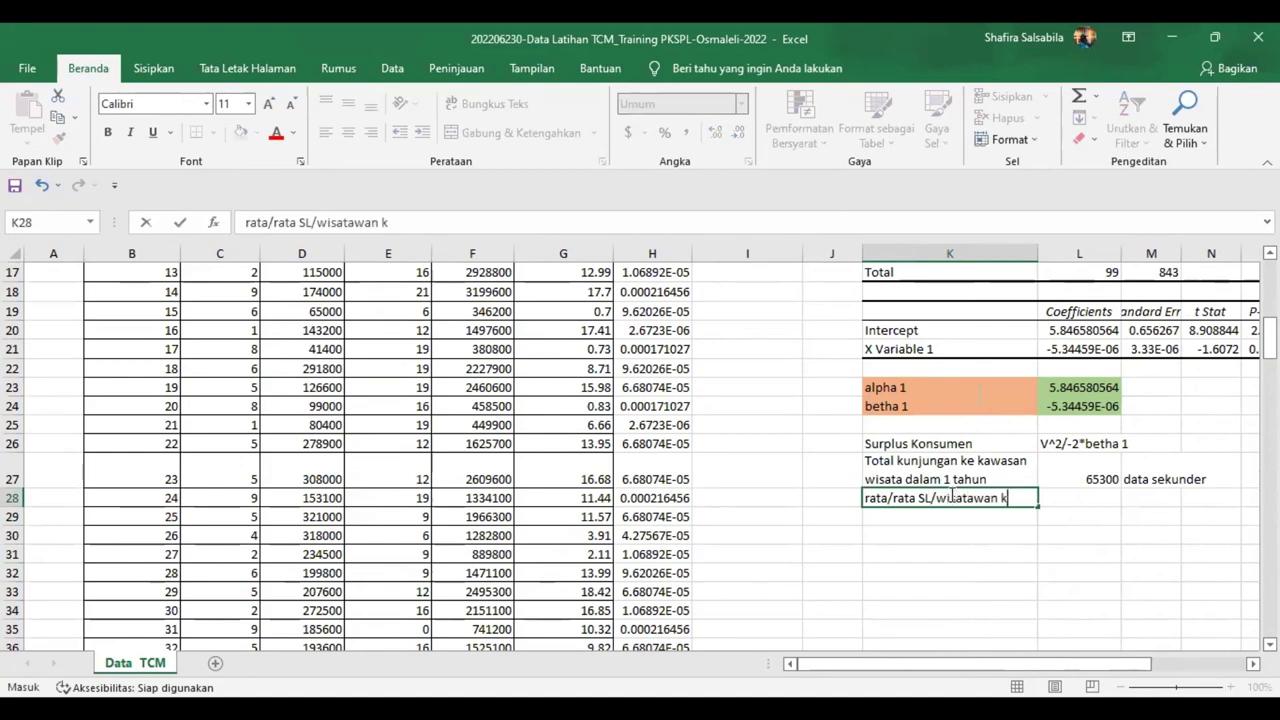
key("BackSpace")
key("BackSpace")
type("jungan")
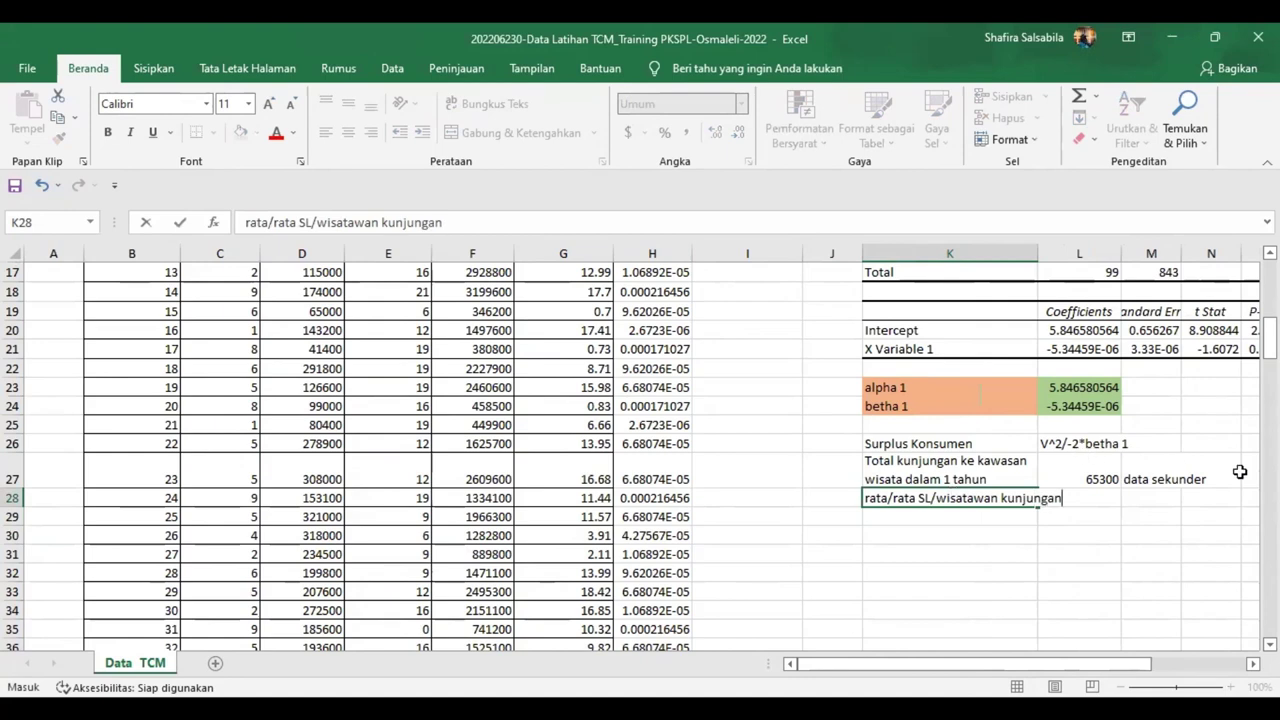
key("Return")
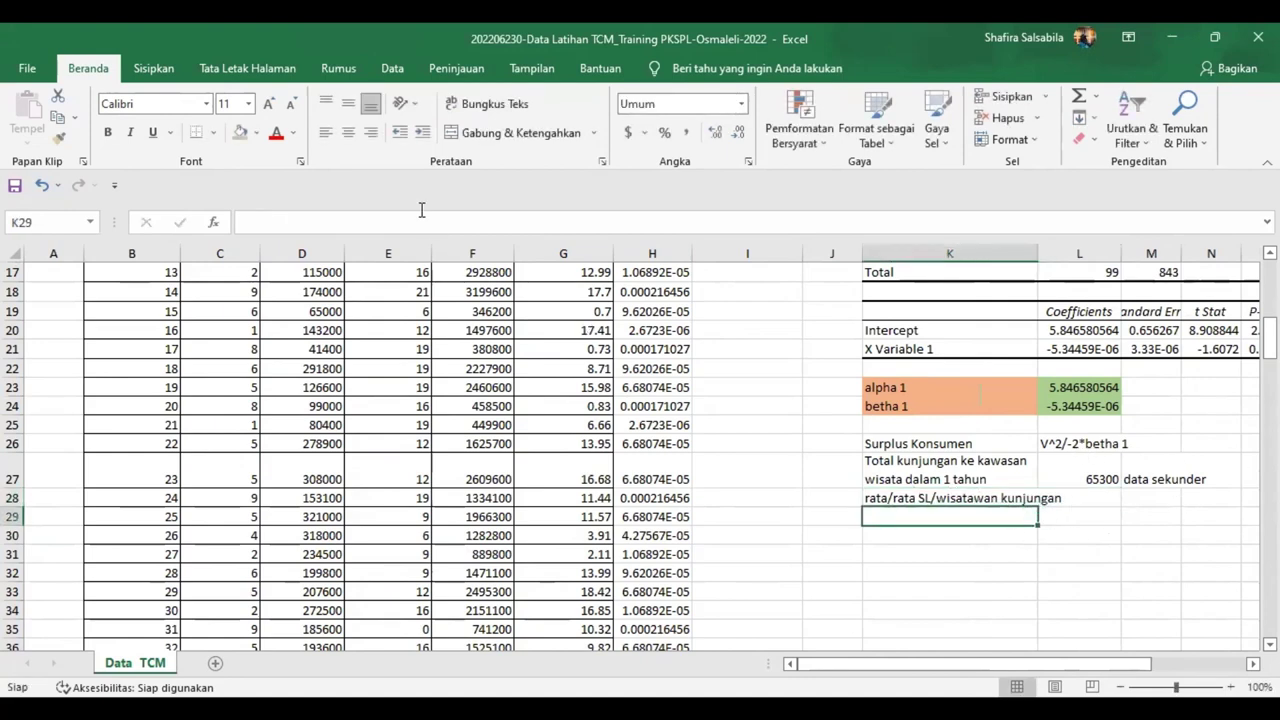
key("Up")
left_click(272, 224)
key("BackSpace")
type("-")
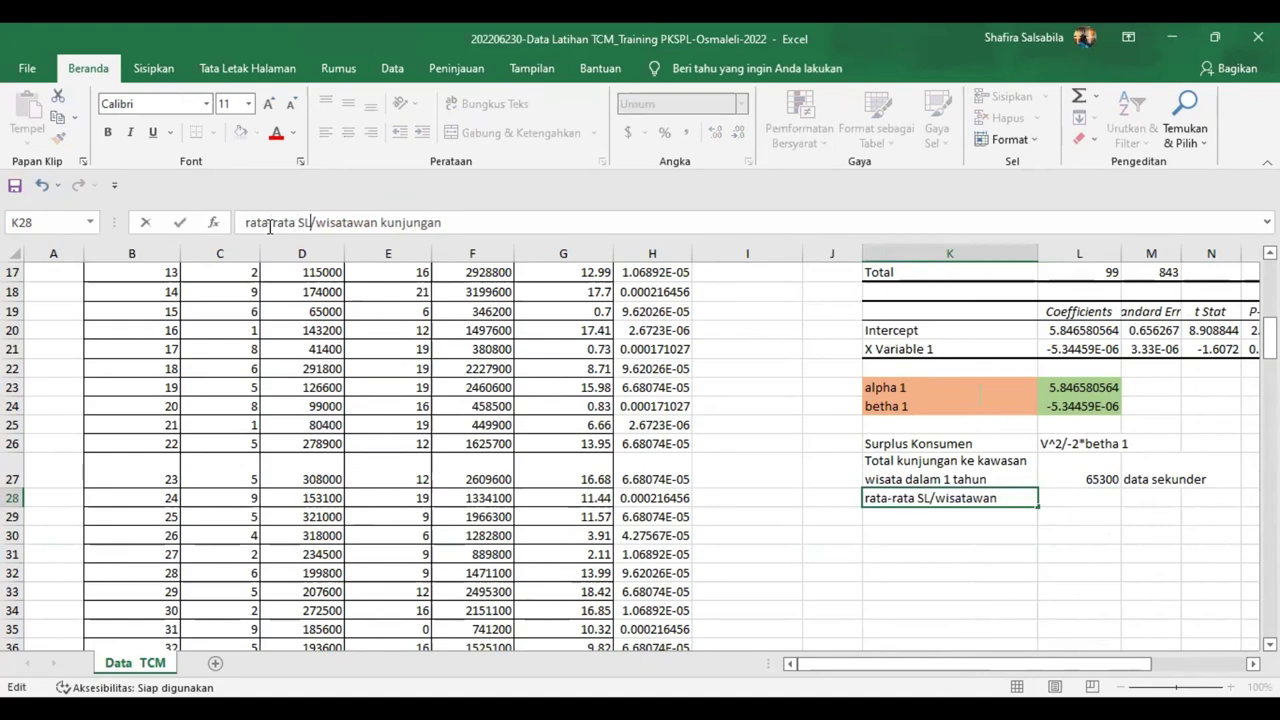
key("BackSpace")
type("K")
key("Return")
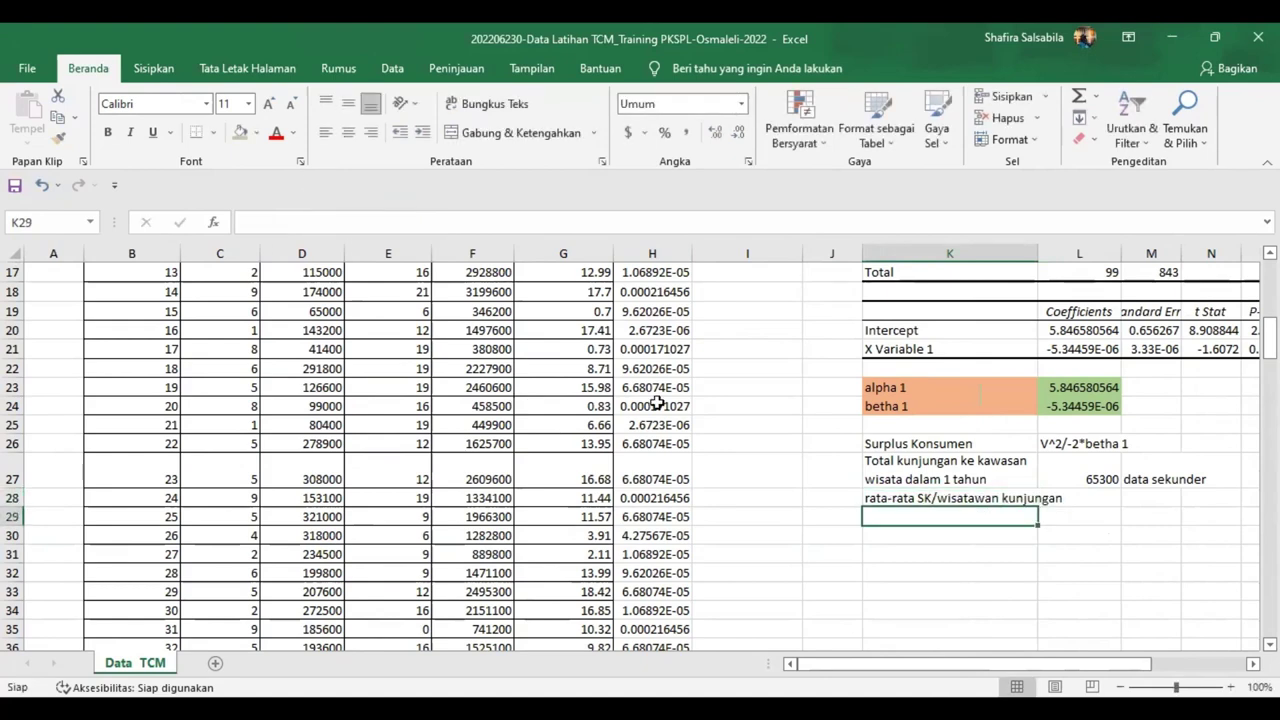
Step: Examine the AVERAGE formula in H105 and the range of column H that it references
scroll(700, 420, "down", 12)
scroll(732, 468, "down", 18)
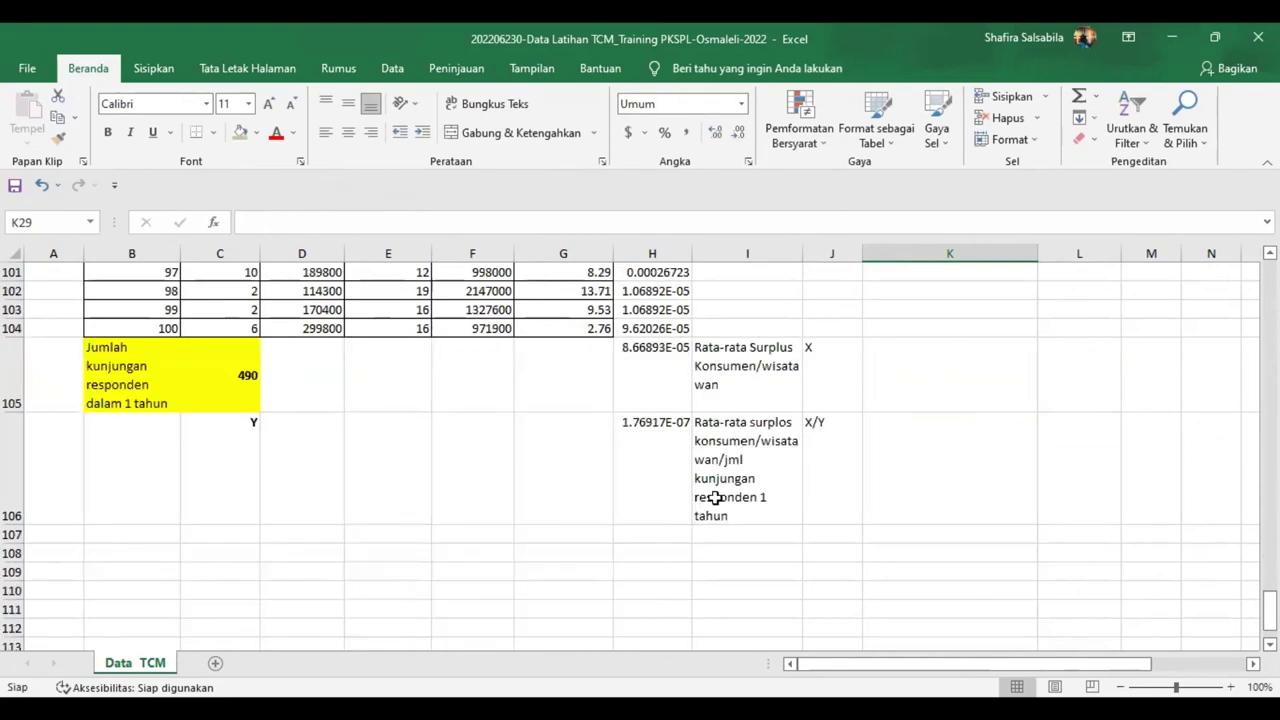
scroll(709, 420, "up", 4)
left_click(654, 483)
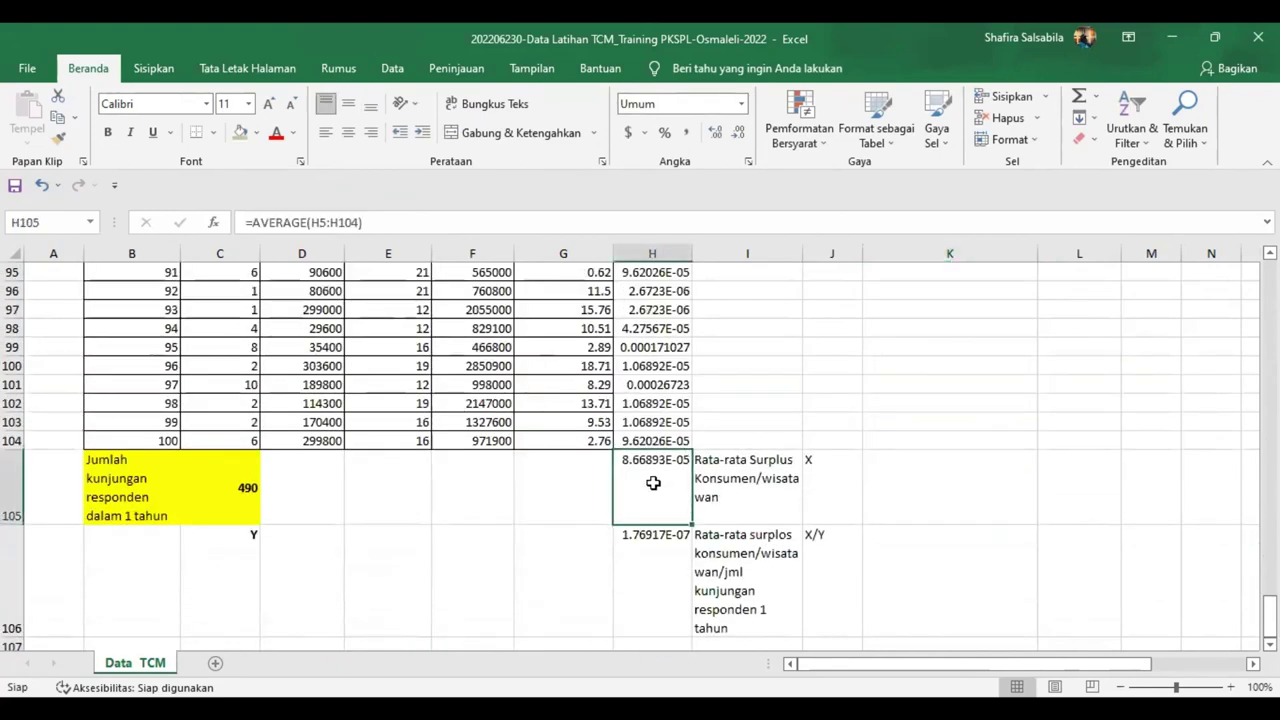
left_click(347, 222)
scroll(860, 410, "up", 9)
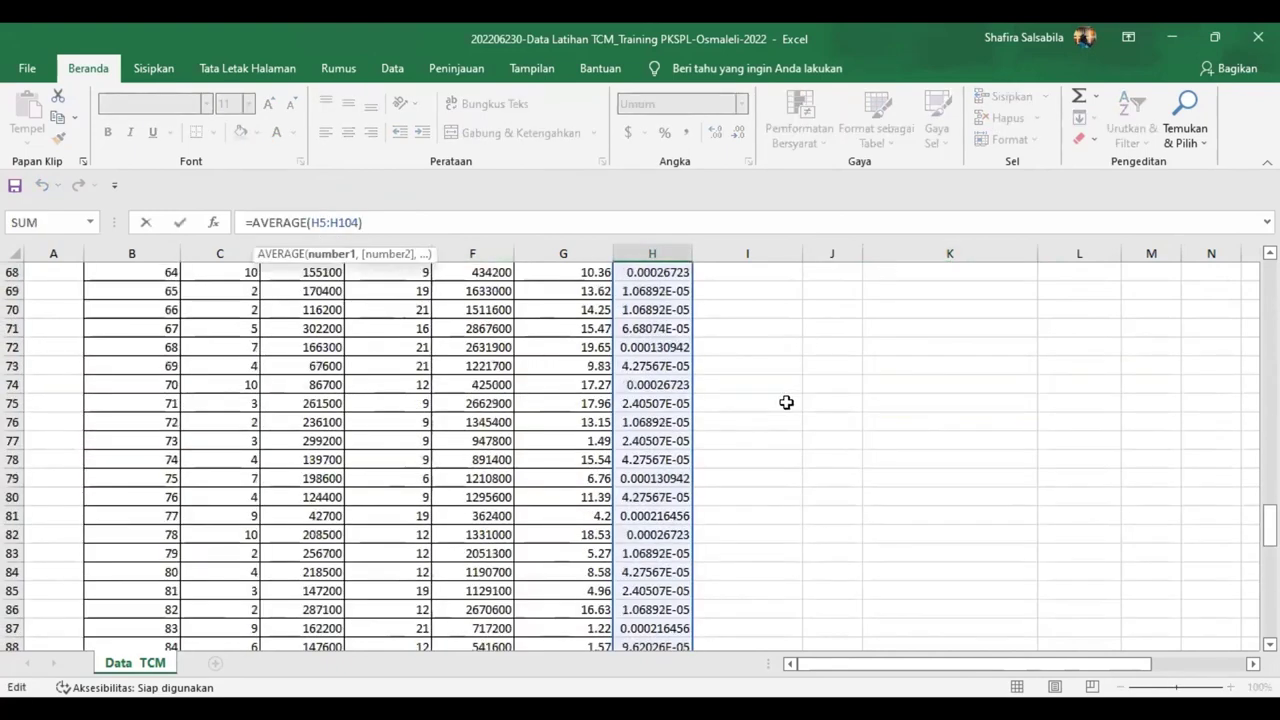
Step: Check the H5:H104 range covered by the average consumer surplus formula in H105
scroll(786, 402, "up", 20)
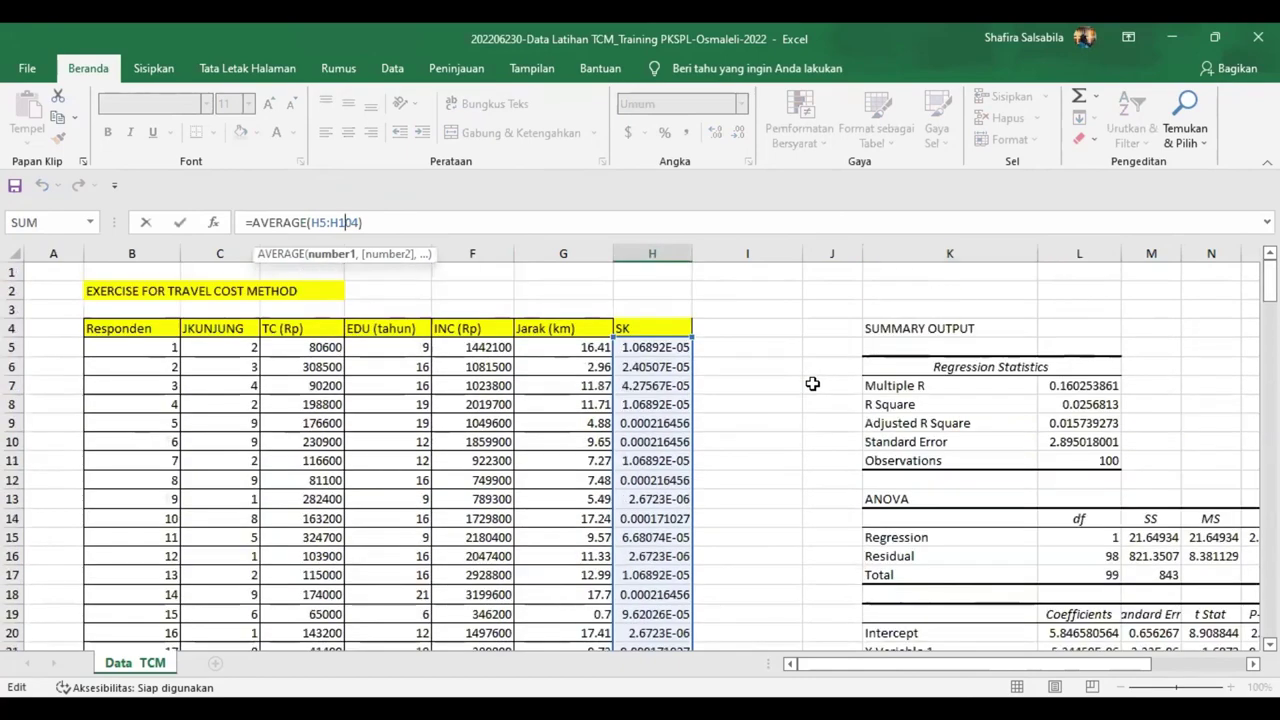
scroll(806, 403, "down", 16)
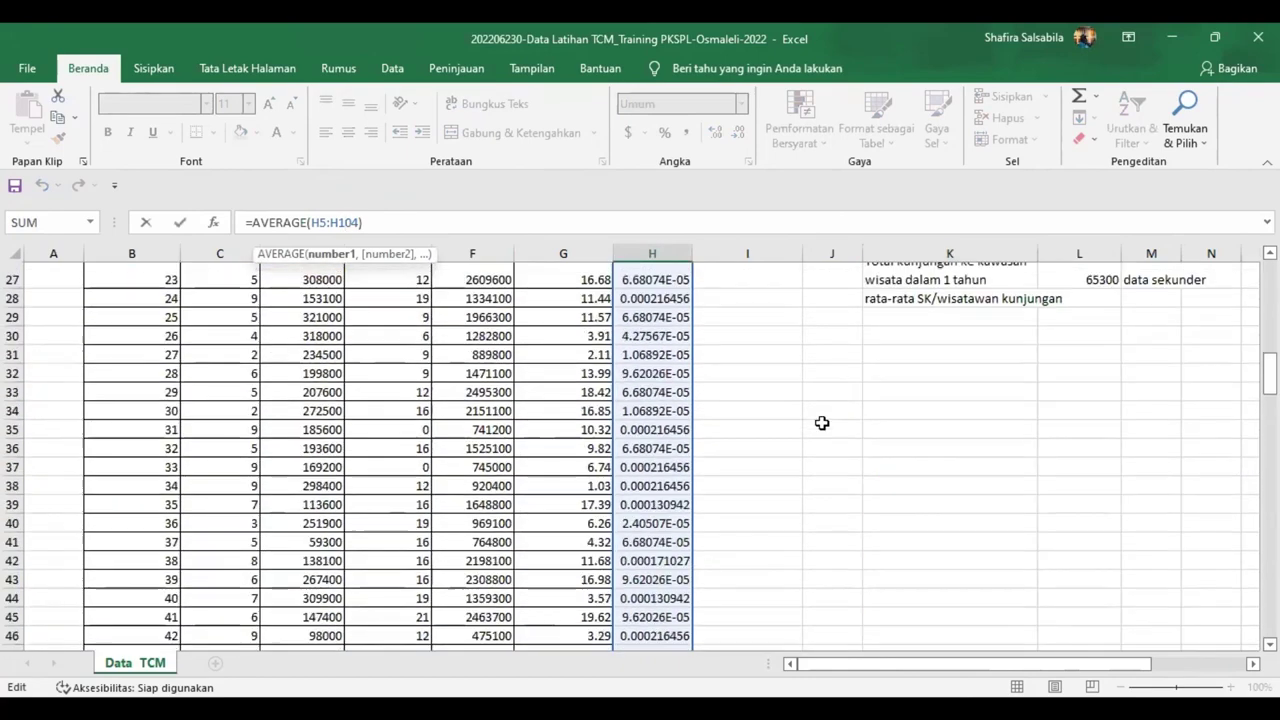
scroll(837, 438, "down", 16)
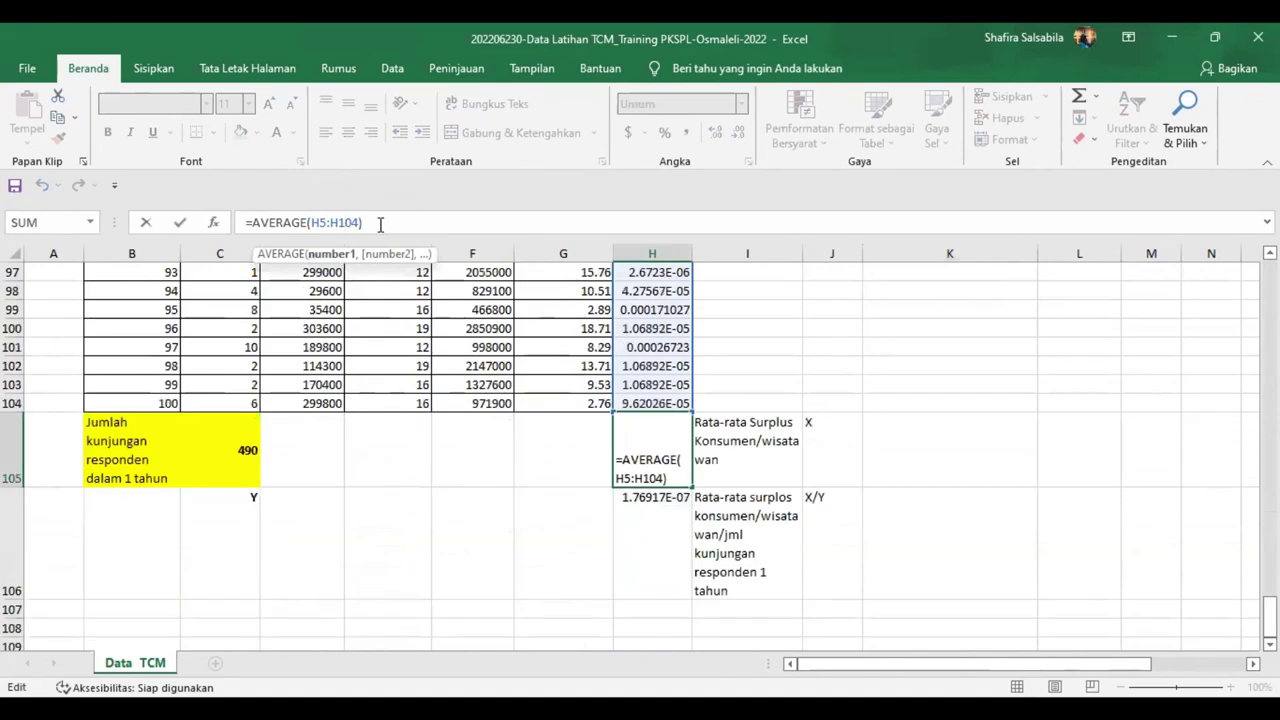
key("Return")
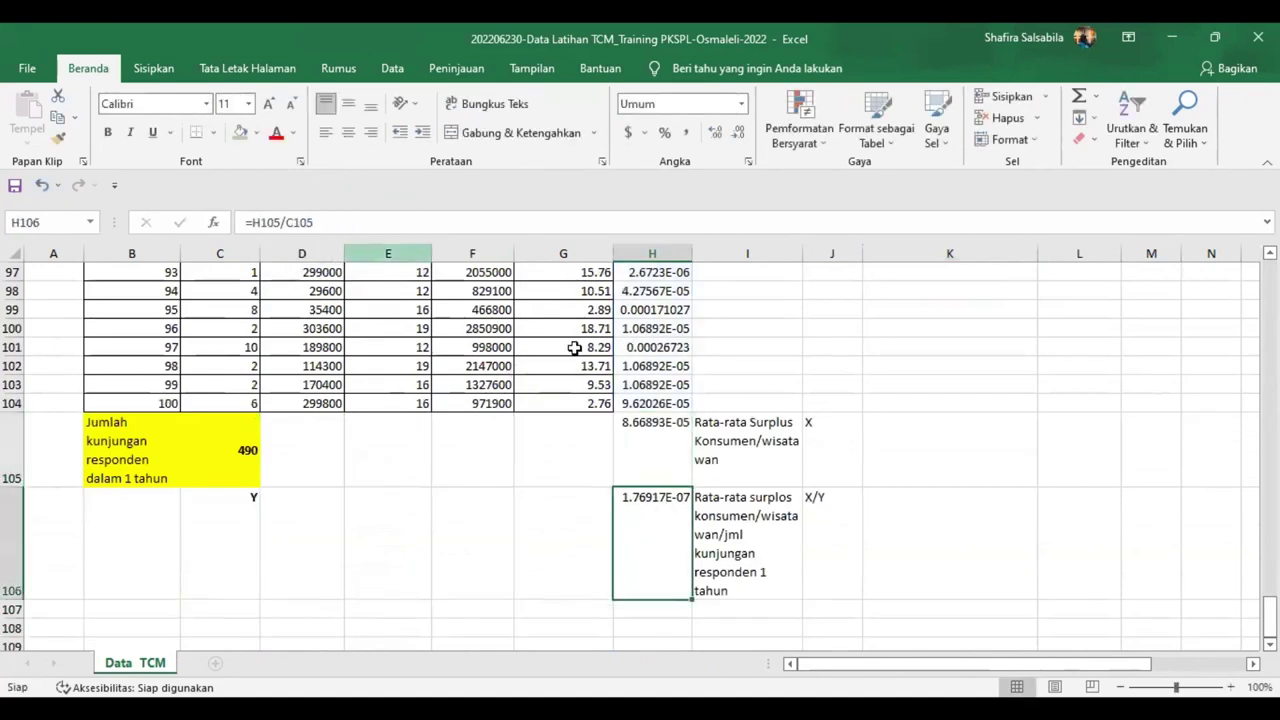
scroll(833, 485, "up", 8)
scroll(833, 485, "down", 8)
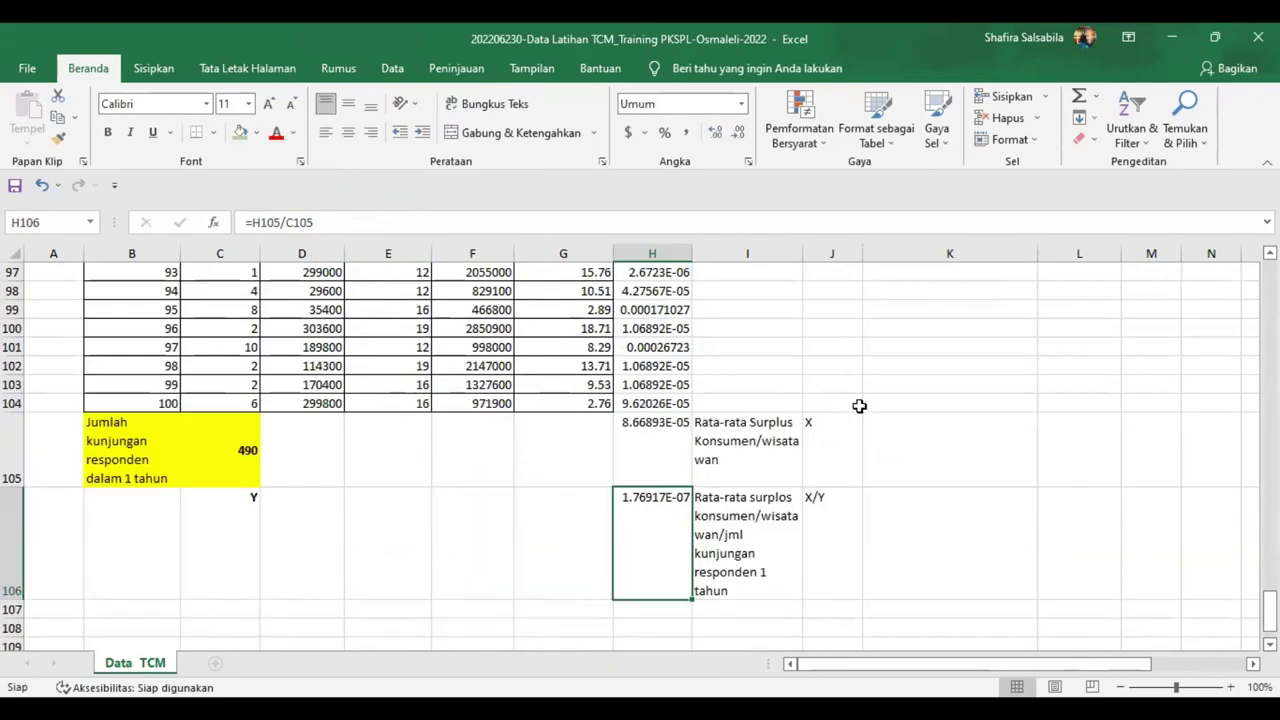
Step: Correct the spelling of "surplos" to "surplus" in the label in I106
left_click(757, 528)
left_click(334, 222)
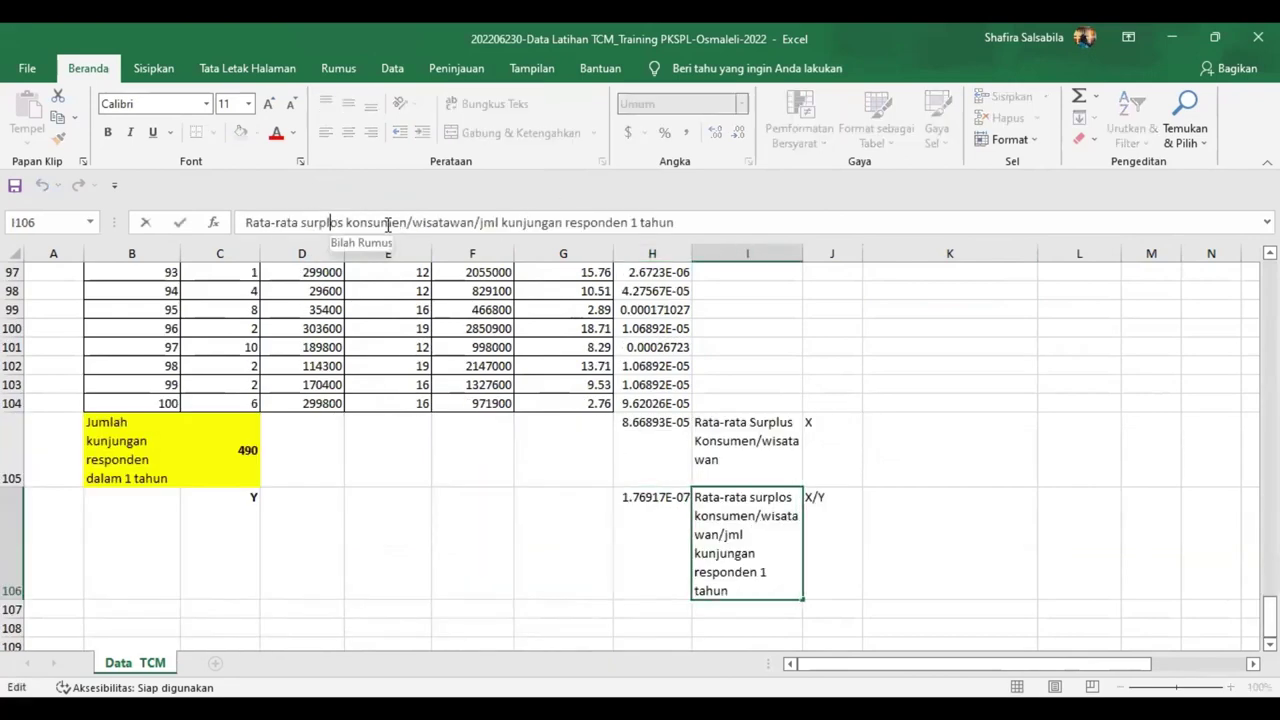
key("Return")
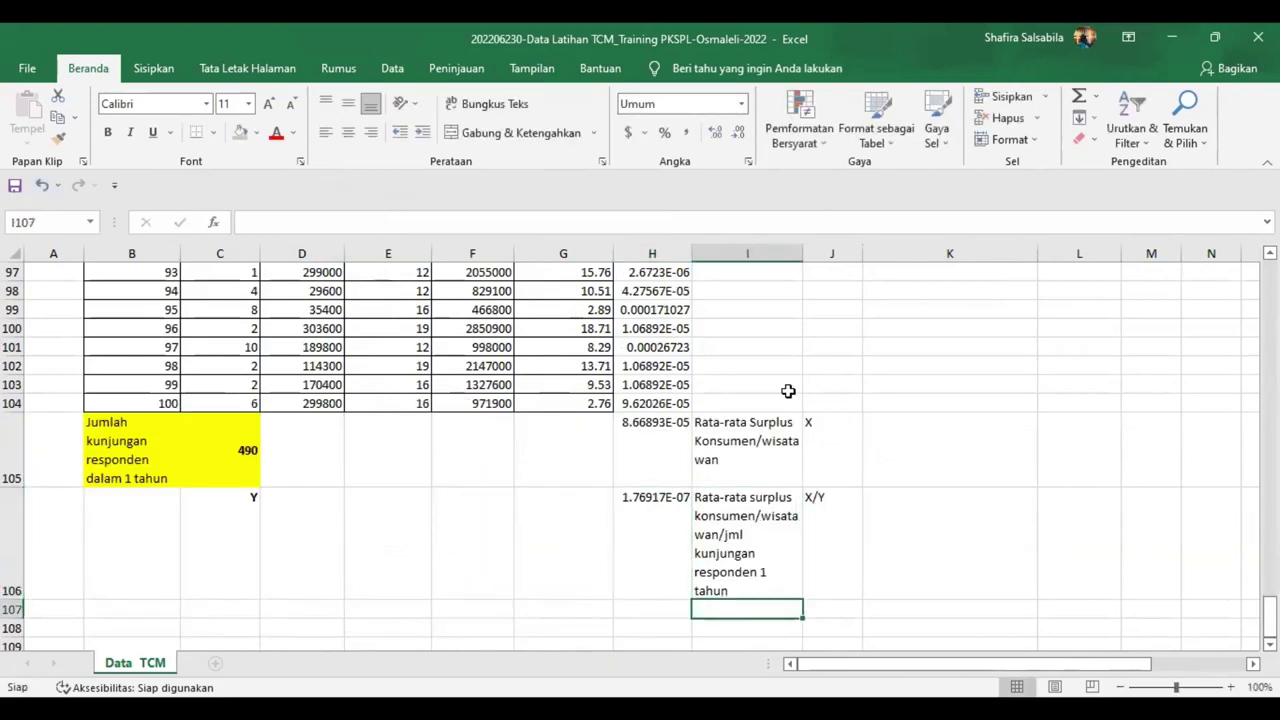
Step: Link L28, the average SK per tourist visit, to the result in H106 with the formula =H106
scroll(1011, 417, "up", 8)
scroll(1048, 428, "up", 19)
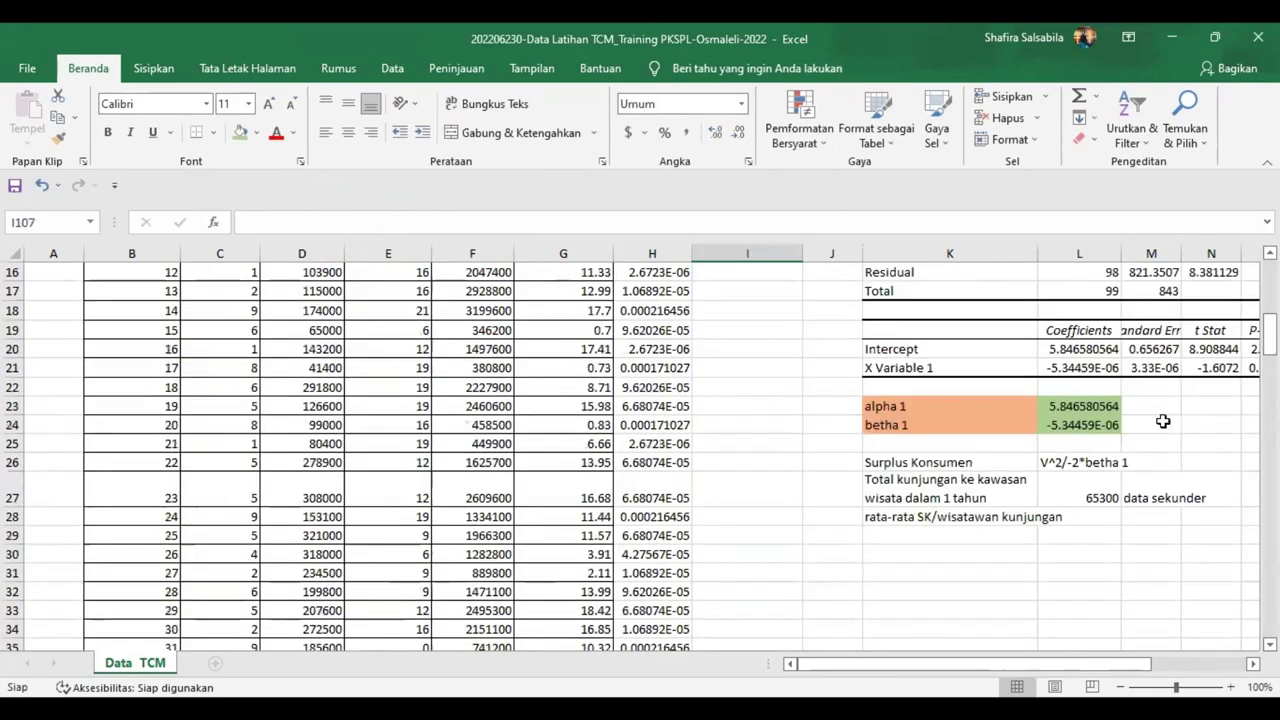
left_click(1089, 522)
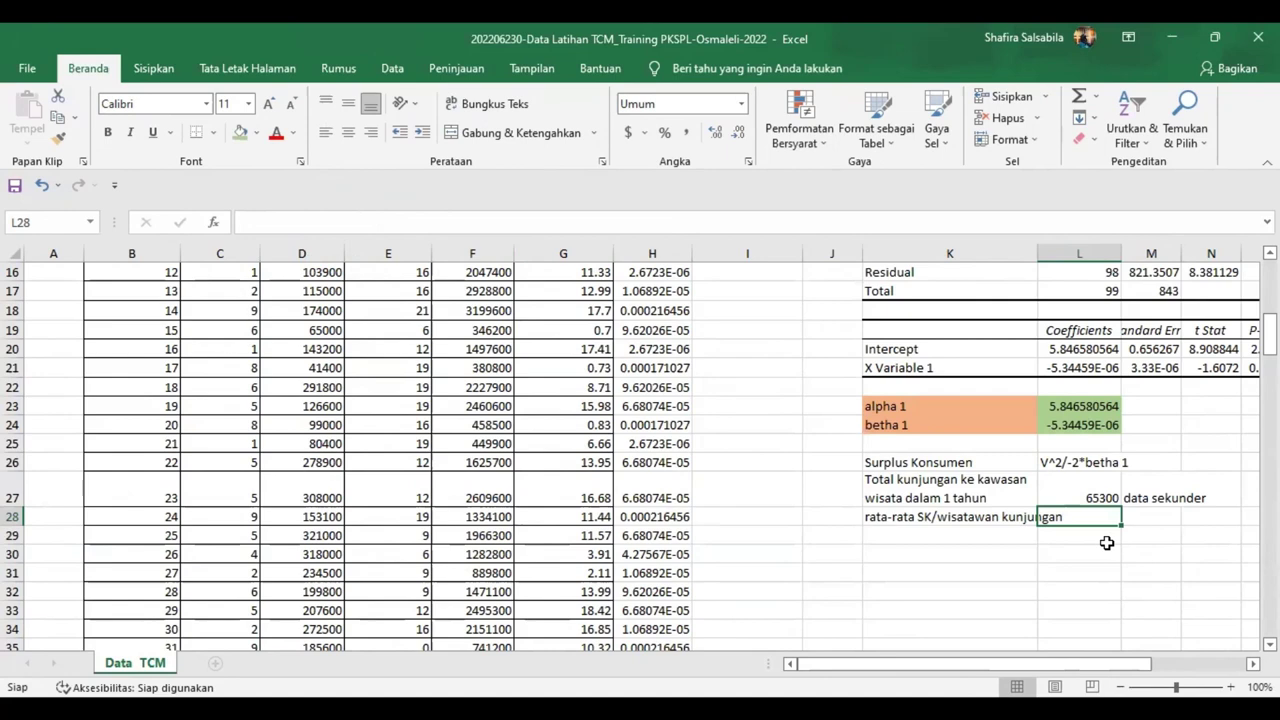
type("=")
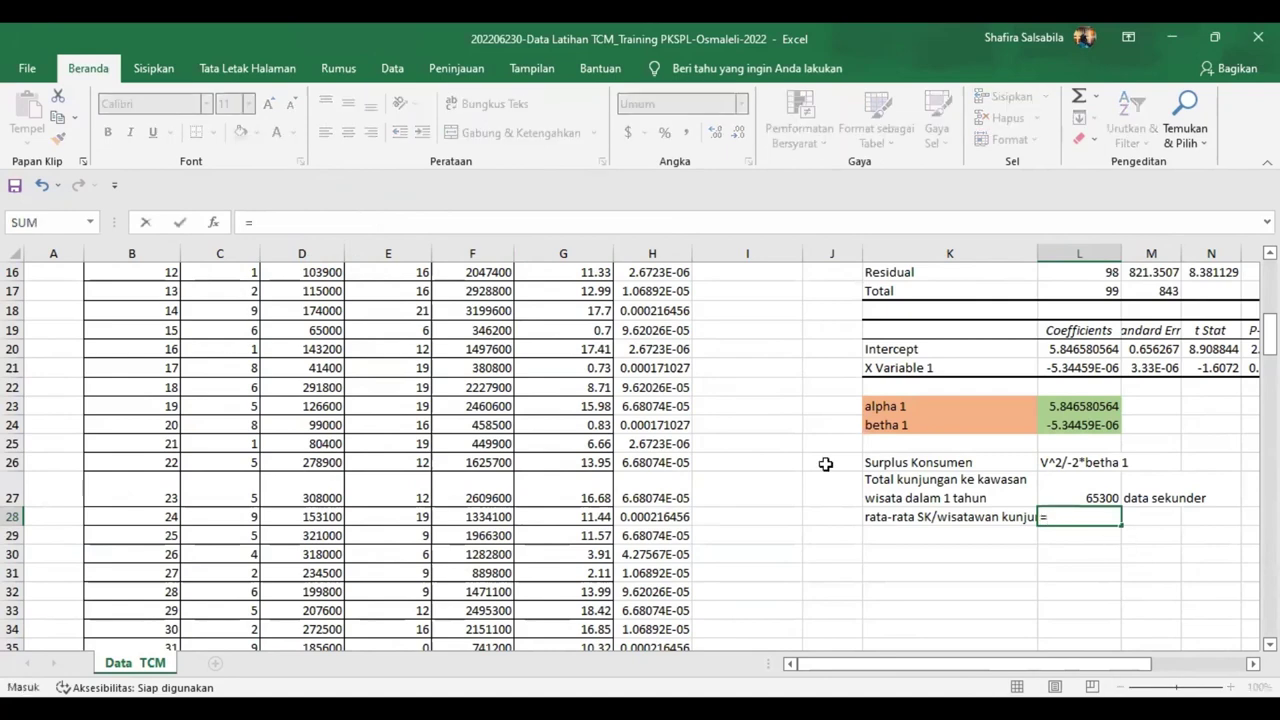
scroll(704, 492, "down", 1)
scroll(704, 492, "down", 20)
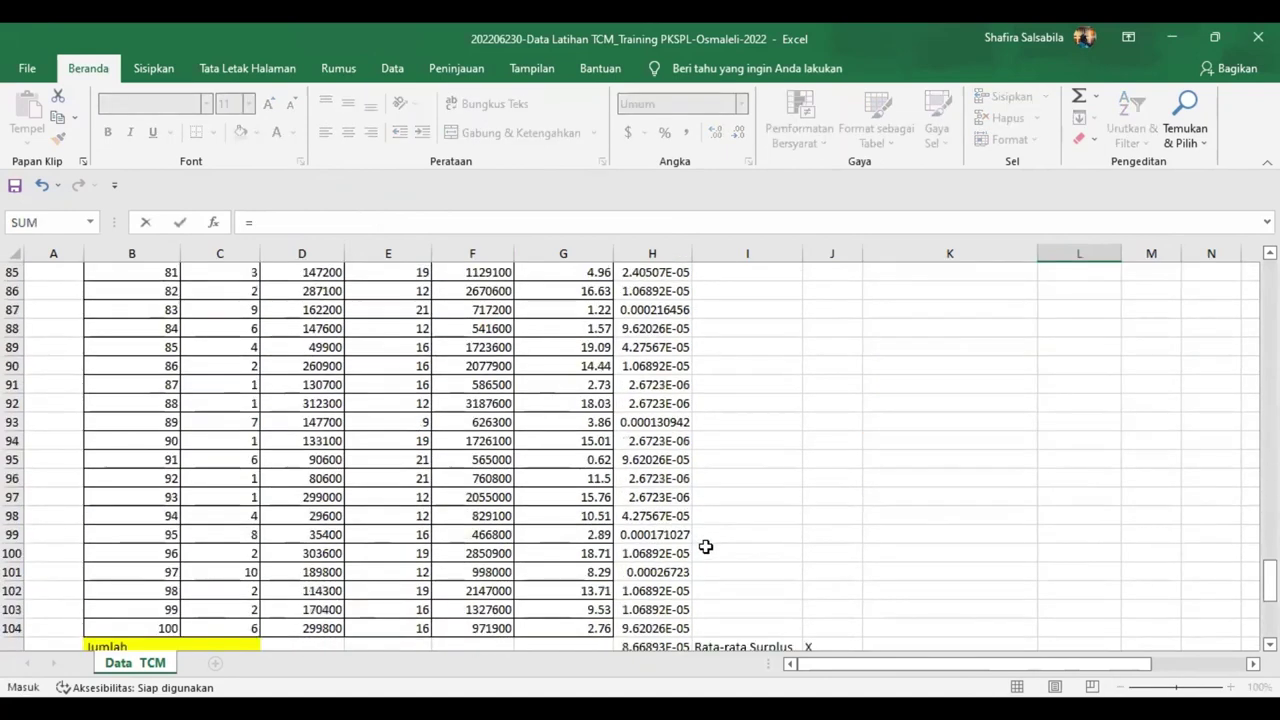
scroll(705, 546, "down", 1)
left_click(665, 515)
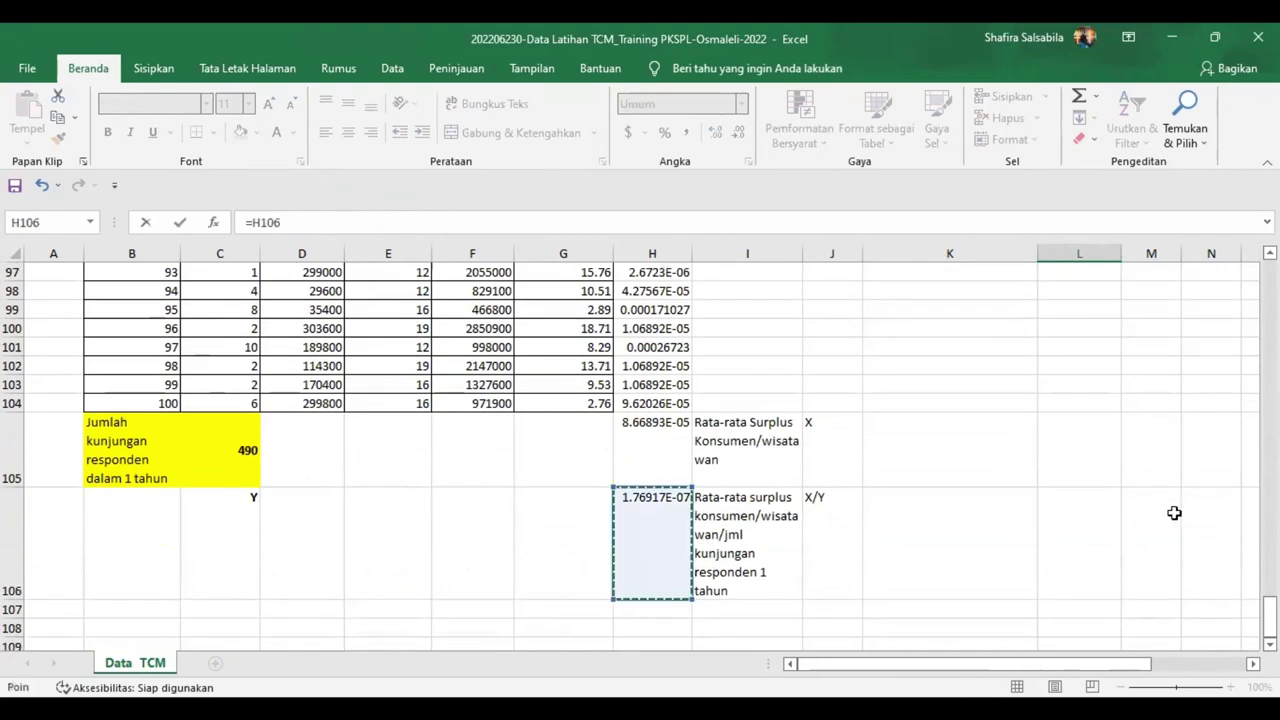
scroll(1174, 513, "up", 20)
key("Return")
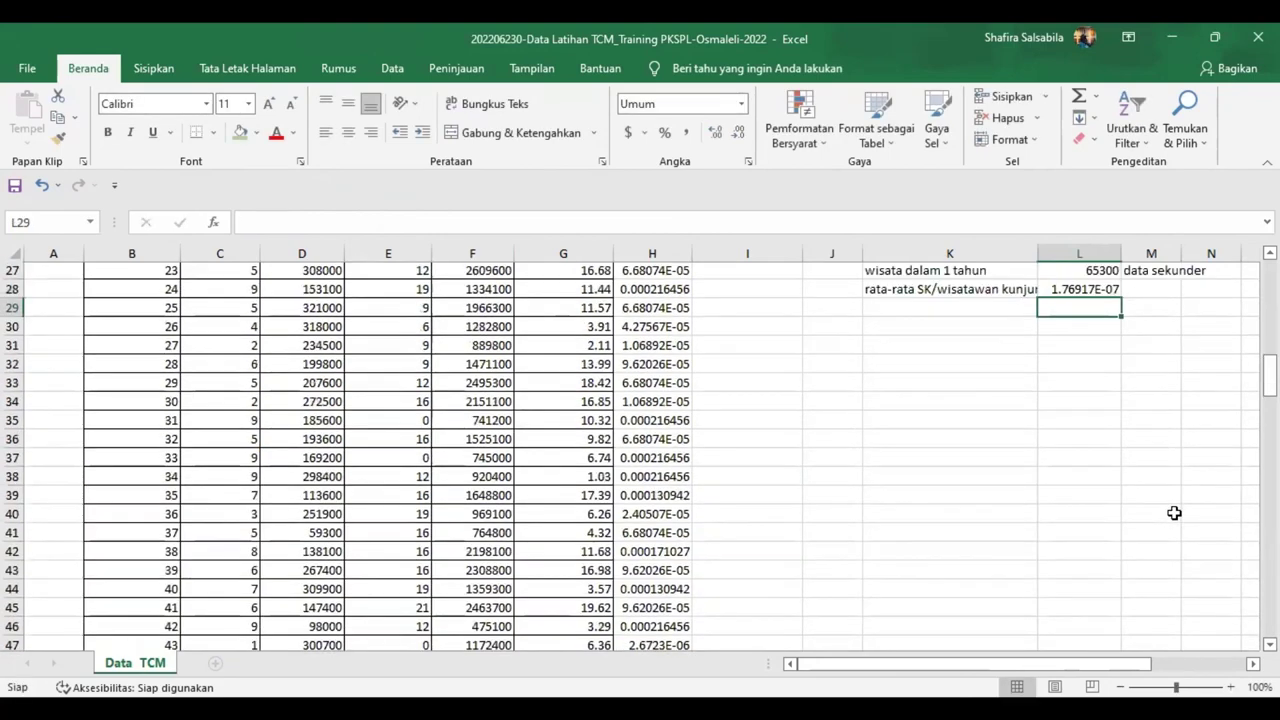
Step: Enter the label "Nilai Ekonomi Kawasan Wisata" in K30, leaving an empty row below the average SK row
scroll(1174, 513, "up", 5)
scroll(1174, 513, "down", 1)
key("Left")
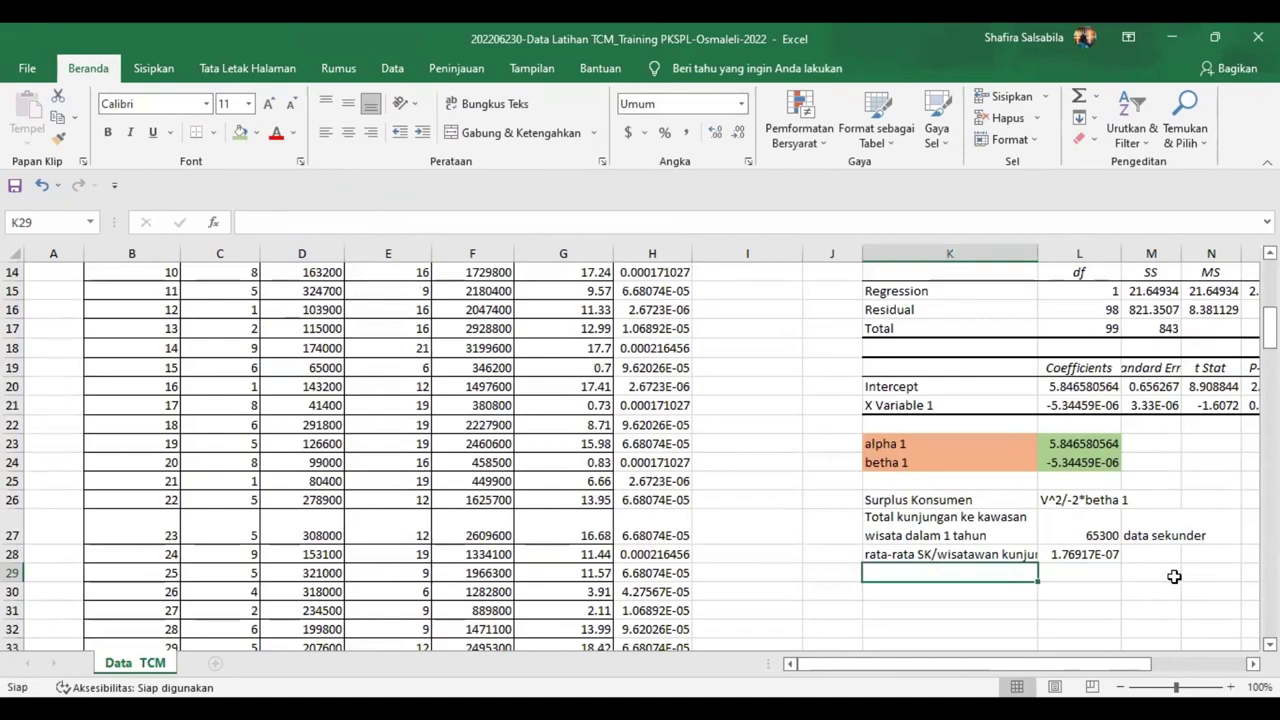
key("Up")
key("Down")
key("F2")
key("Return")
type("Nilai")
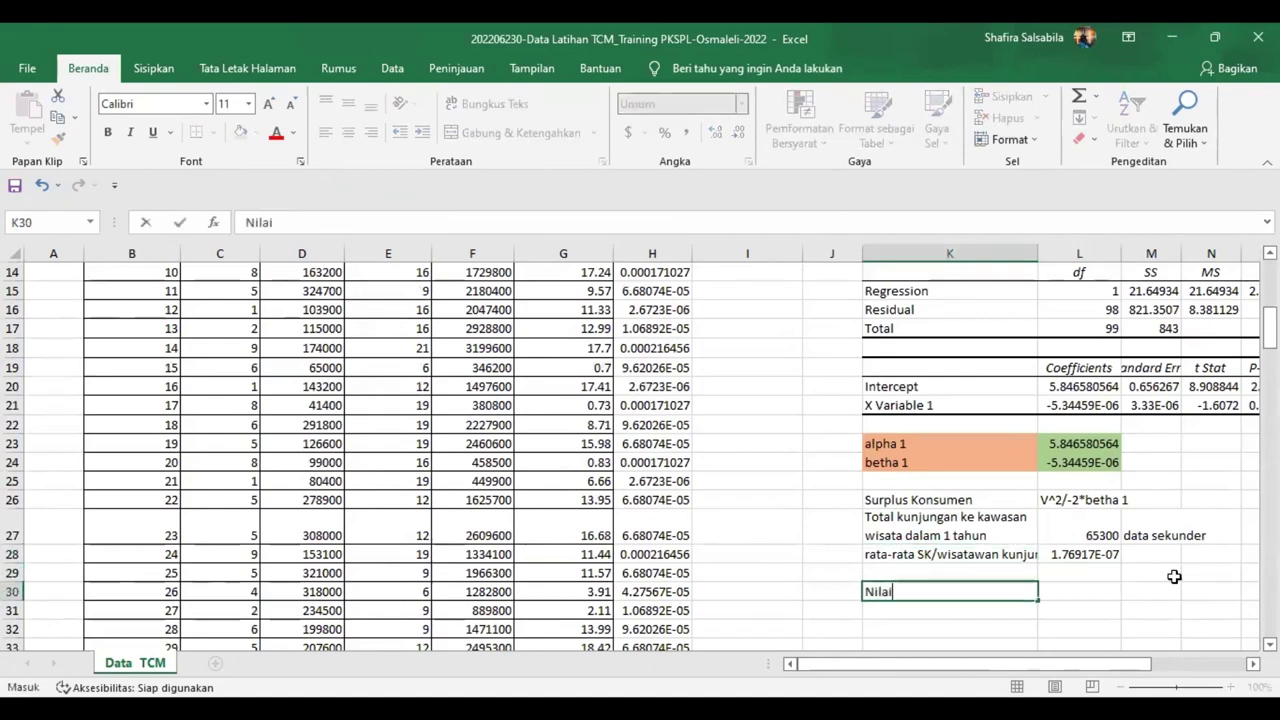
type(" Ekonomi")
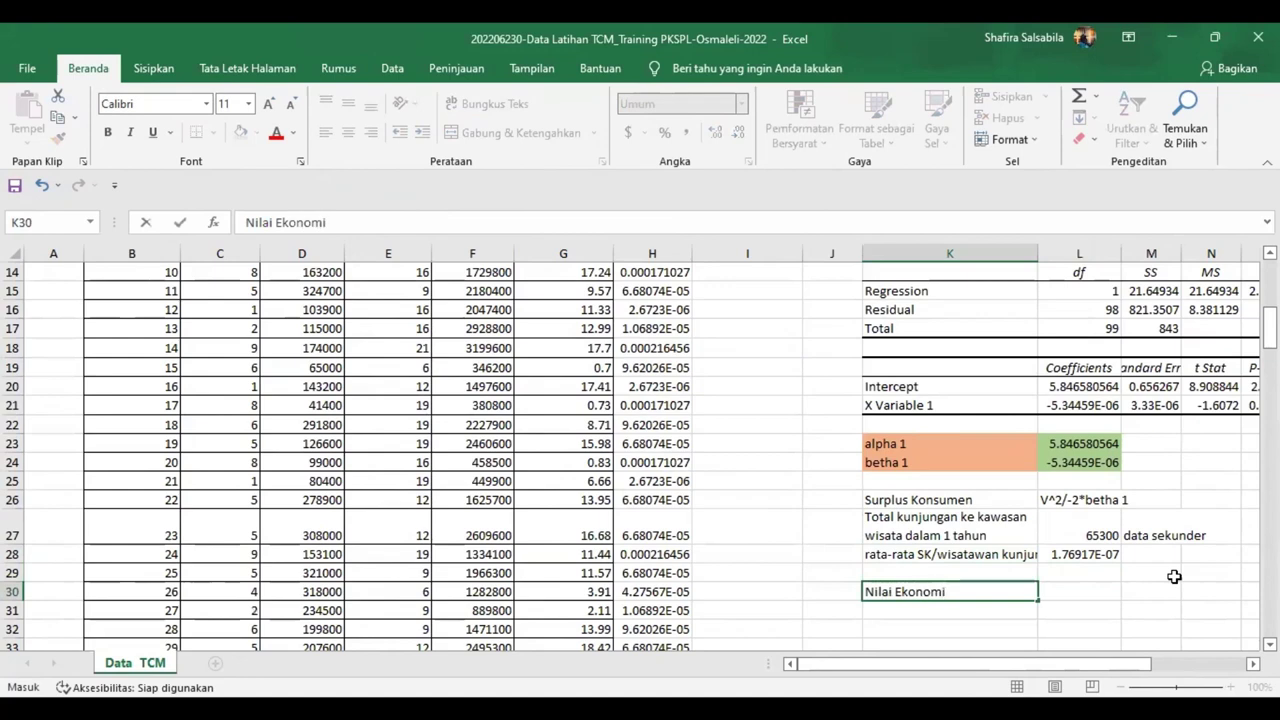
type(" Kawasan Wisa")
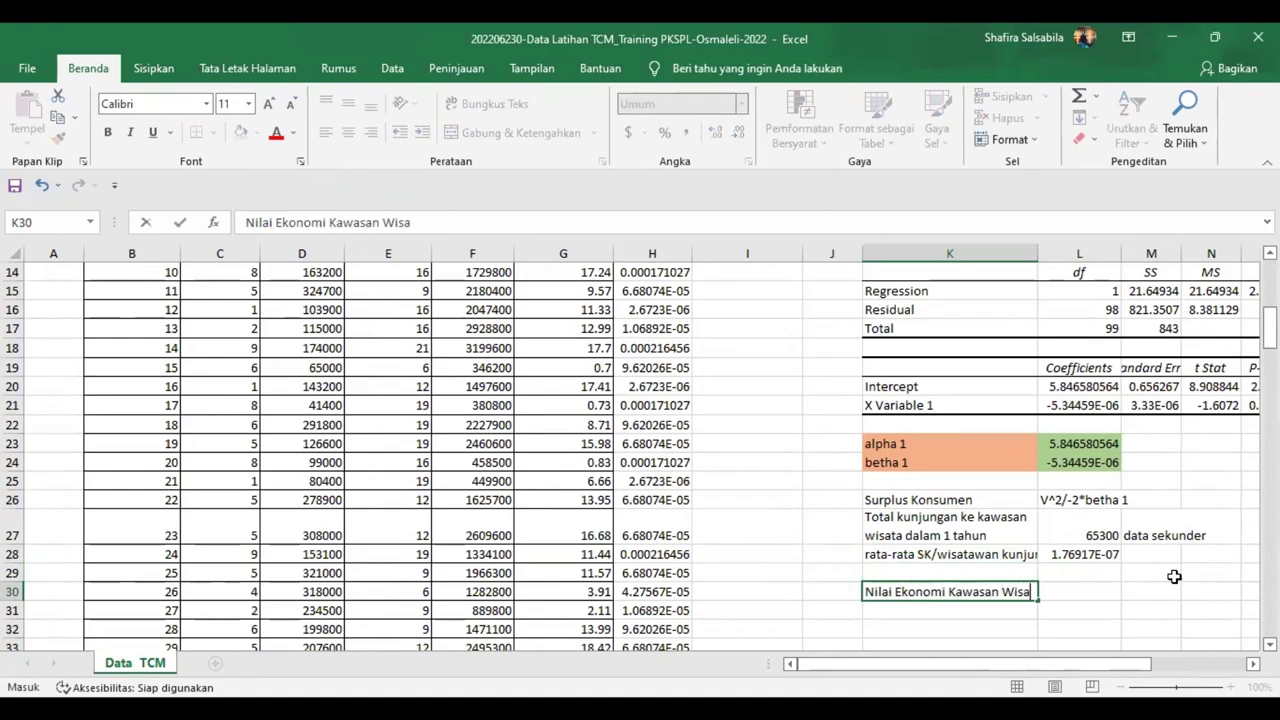
type("ta")
Step: Describe the calculation in L30 with the text "SK x total kunjungan"
key("Tab")
type("=")
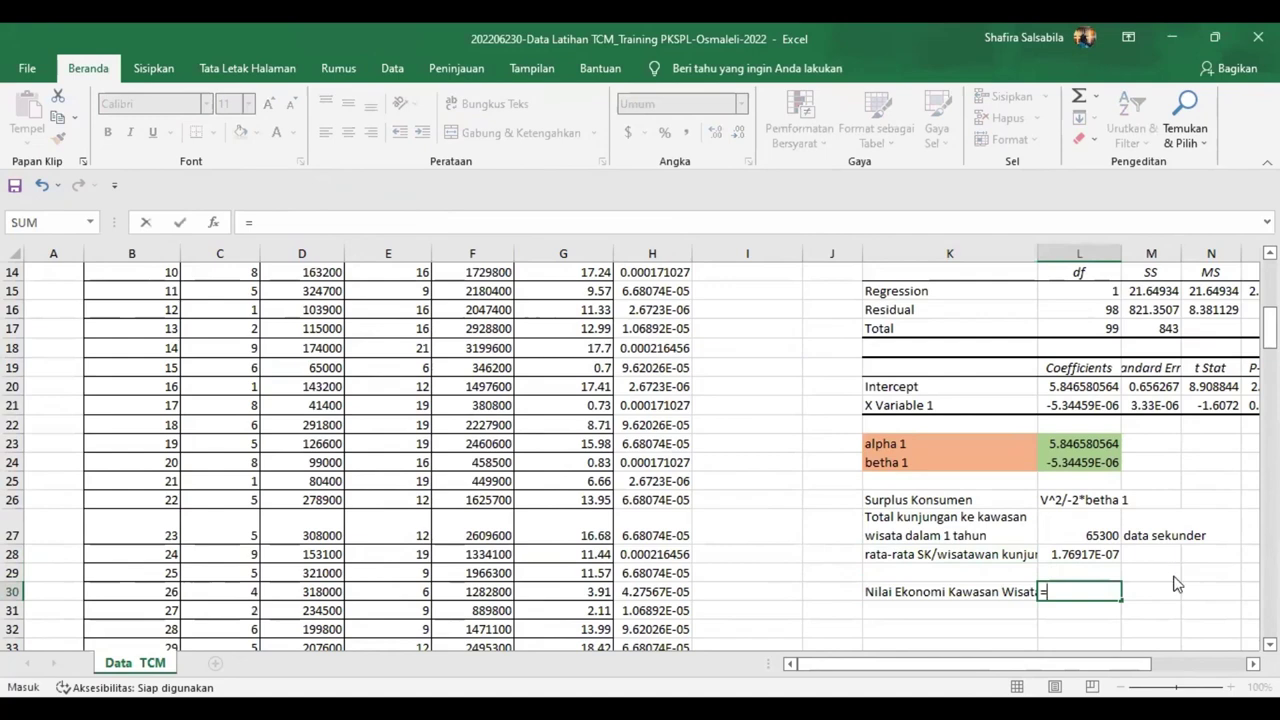
key("BackSpace")
type("SK")
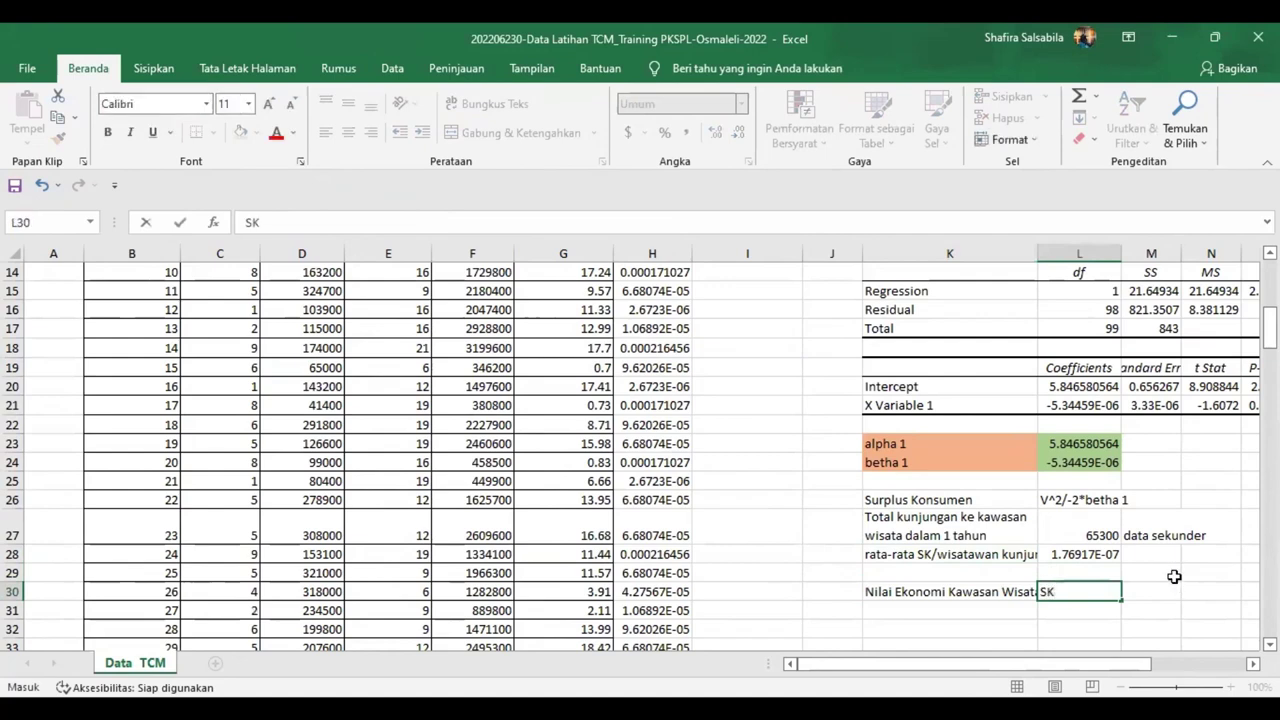
type(" x total")
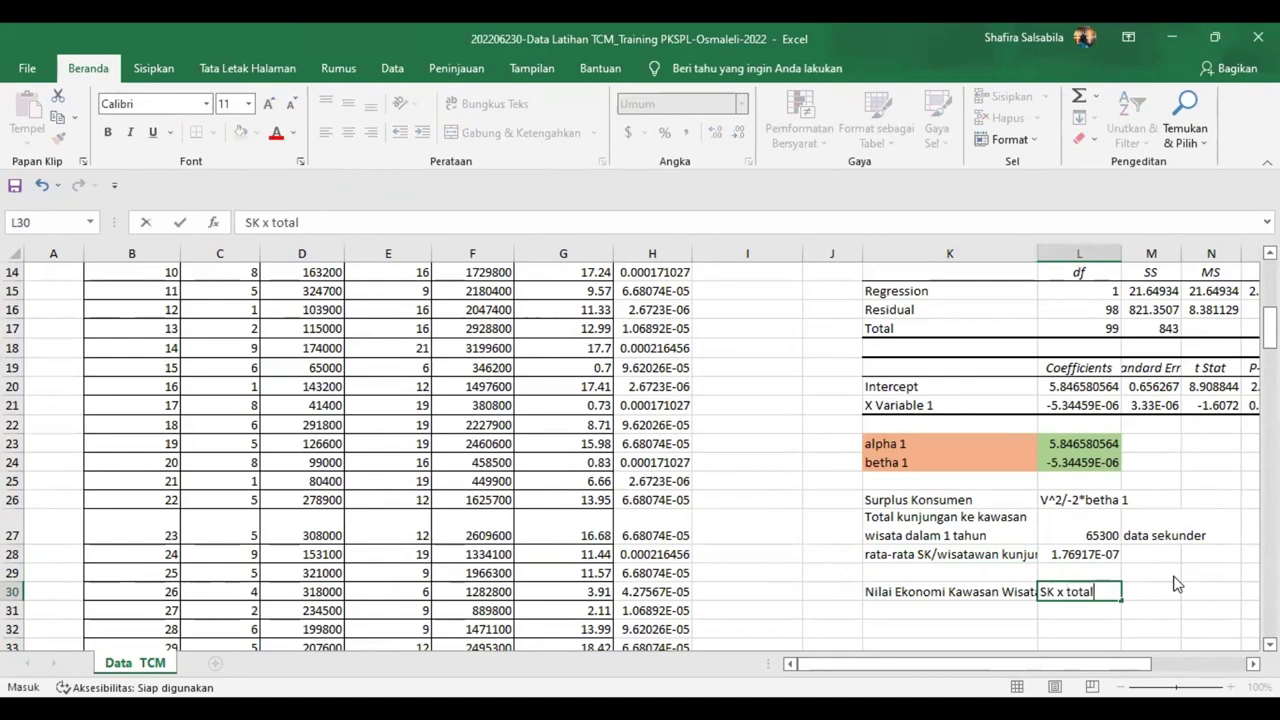
type("l b")
key("BackSpace")
key("BackSpace")
type("kunjungan")
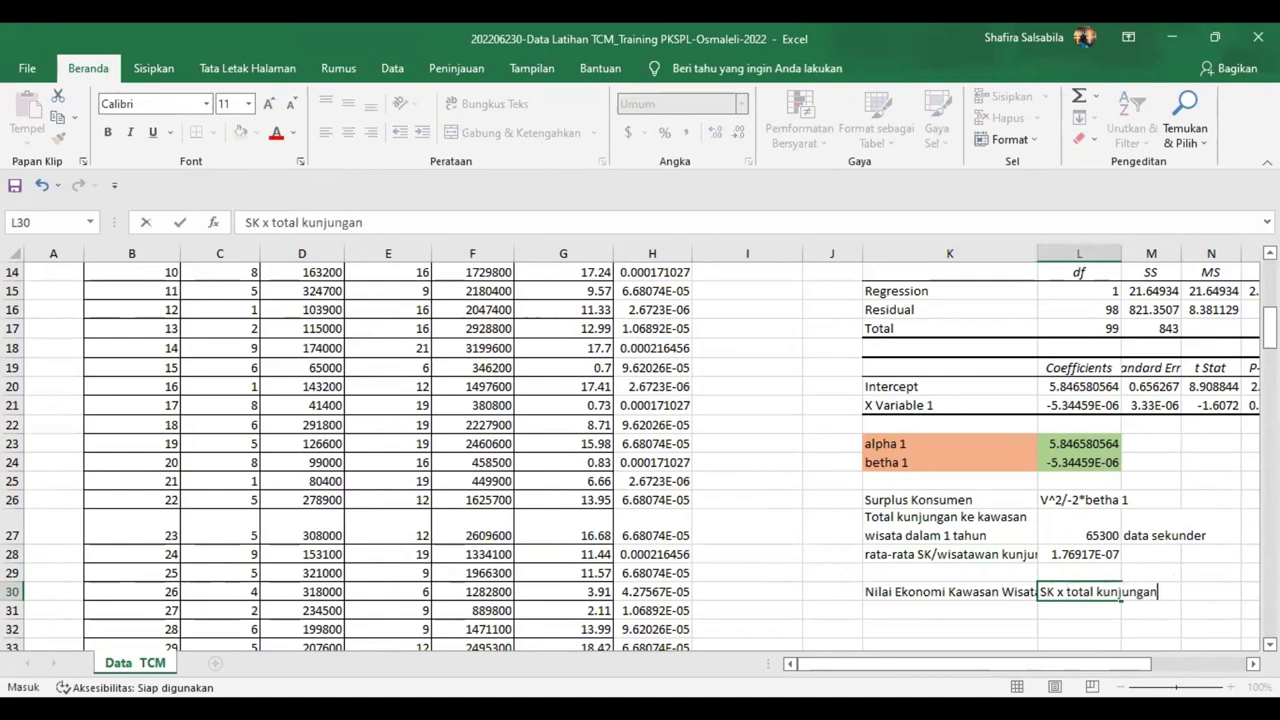
Step: Enter the currency label "RP" in K31, below the economic value label
left_click(950, 610)
type("Nilai")
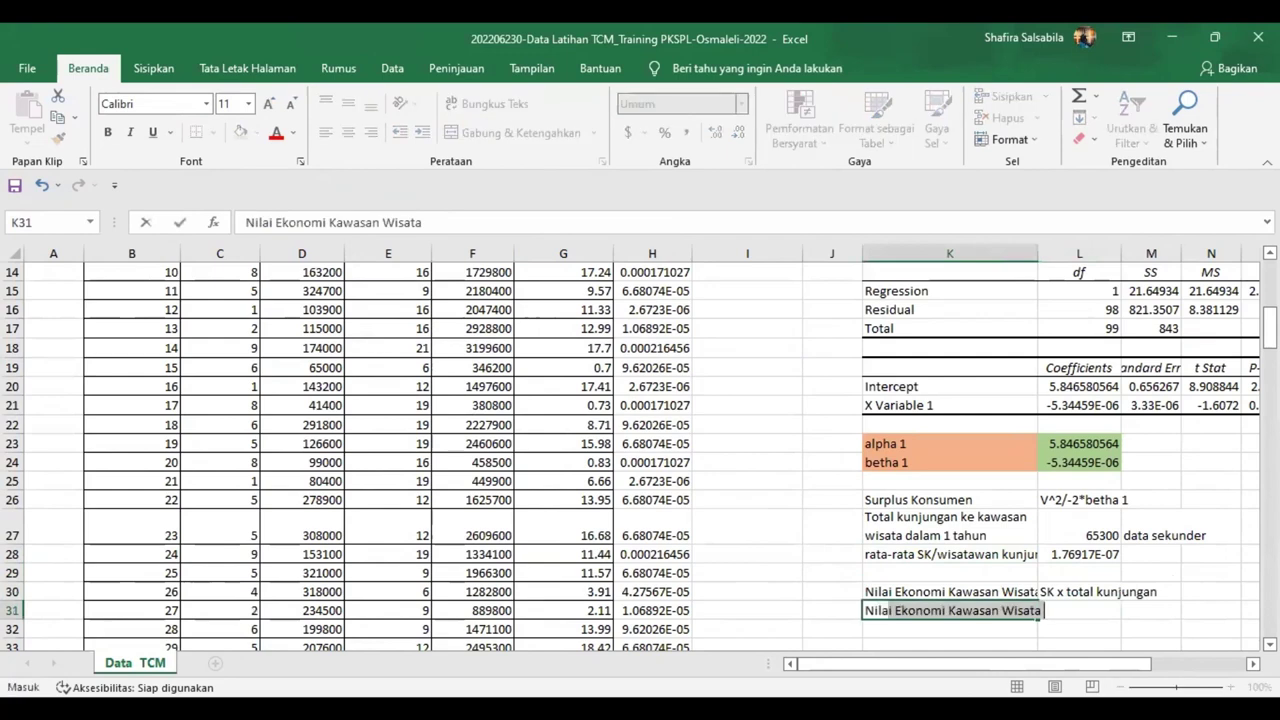
key("BackSpace")
key("BackSpace")
key("BackSpace")
key("BackSpace")
key("BackSpace")
key("BackSpace")
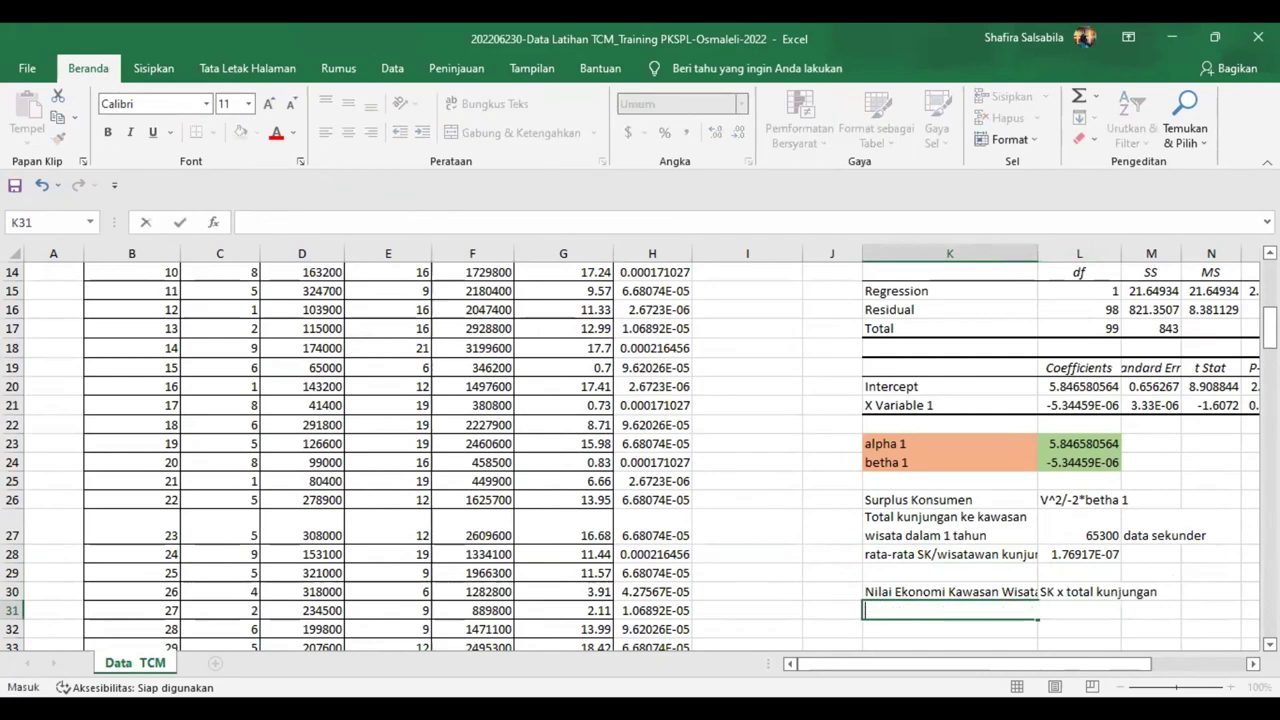
type("Rp")
key("Tab")
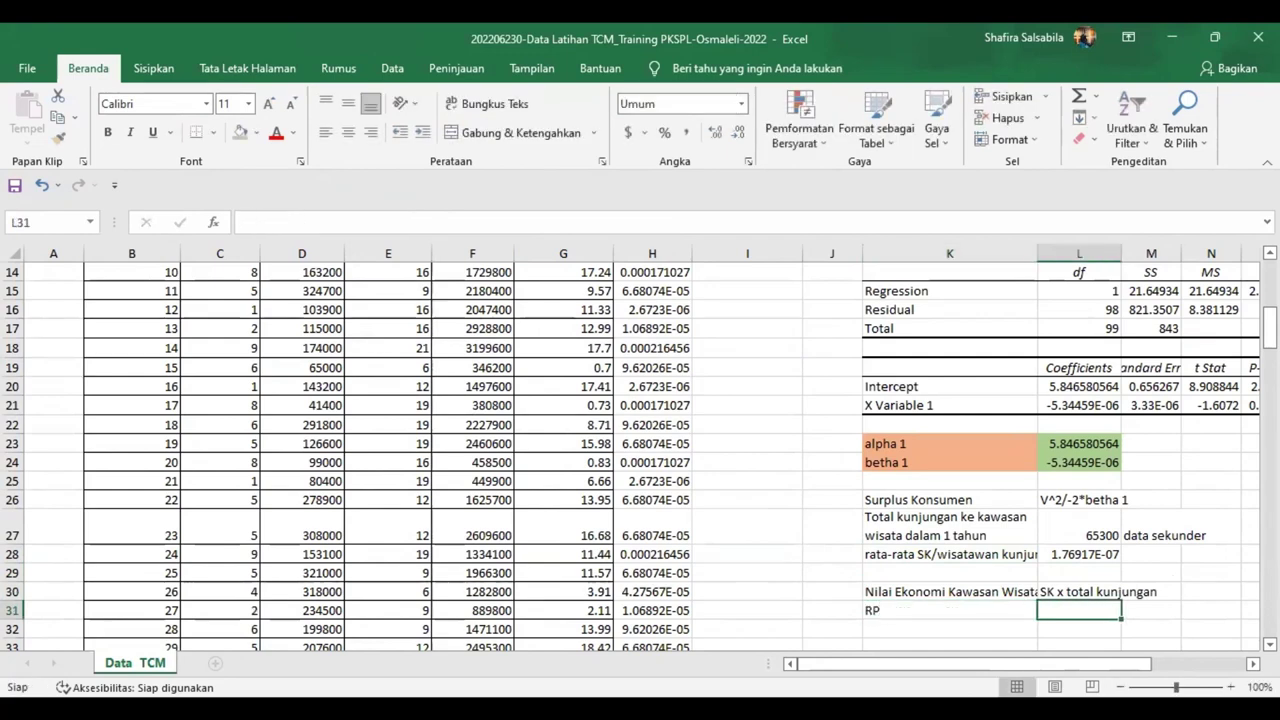
Step: Calculate the area's economic value in L31 with the formula =L27*L28
type("=")
left_click(1093, 542)
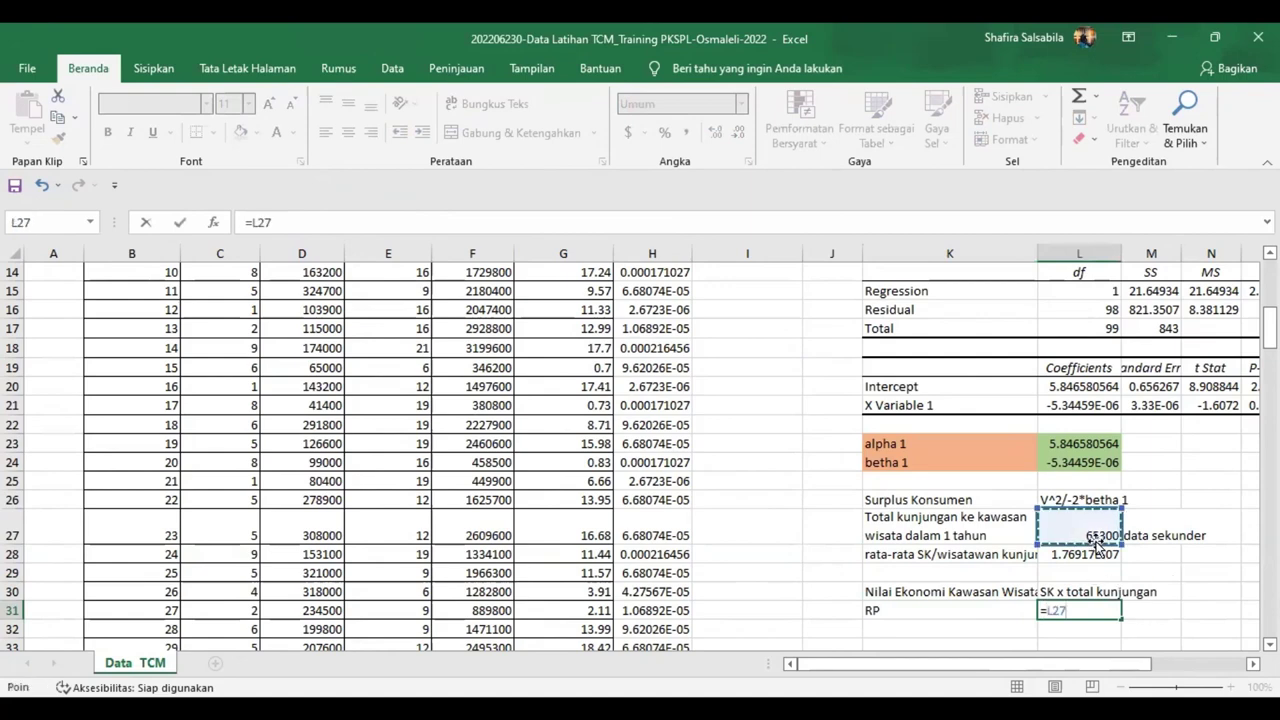
type("*")
left_click(1108, 554)
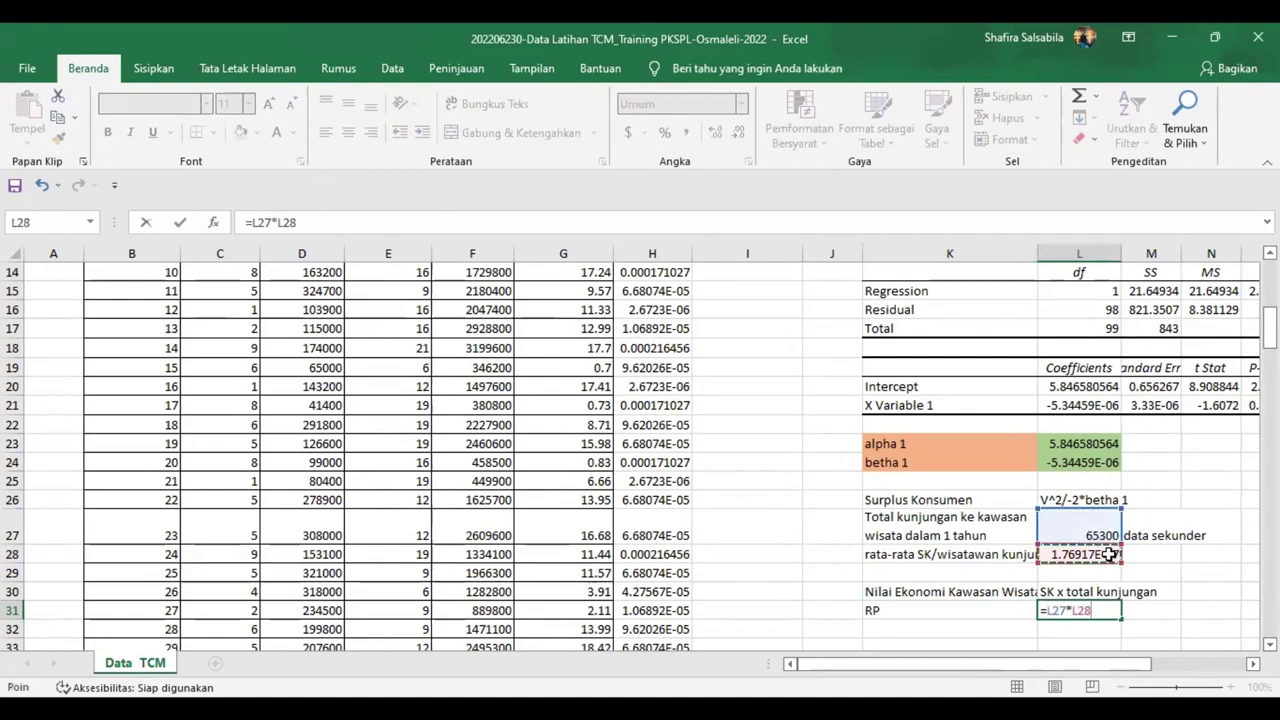
key("Return")
left_click(1115, 608)
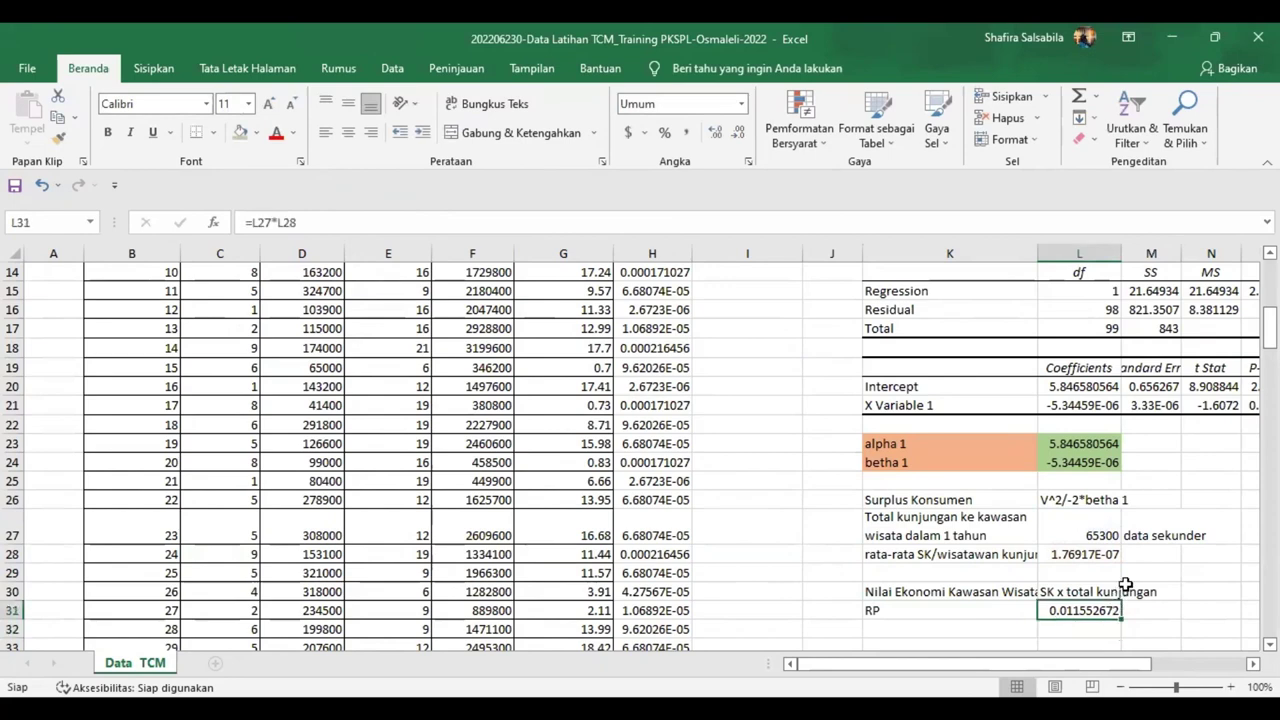
Step: Review the regression coefficients, the Surplus Konsumen formula text in L26 and the betha 1 value in L24
scroll(1140, 550, "down", 1)
scroll(1152, 546, "up", 2)
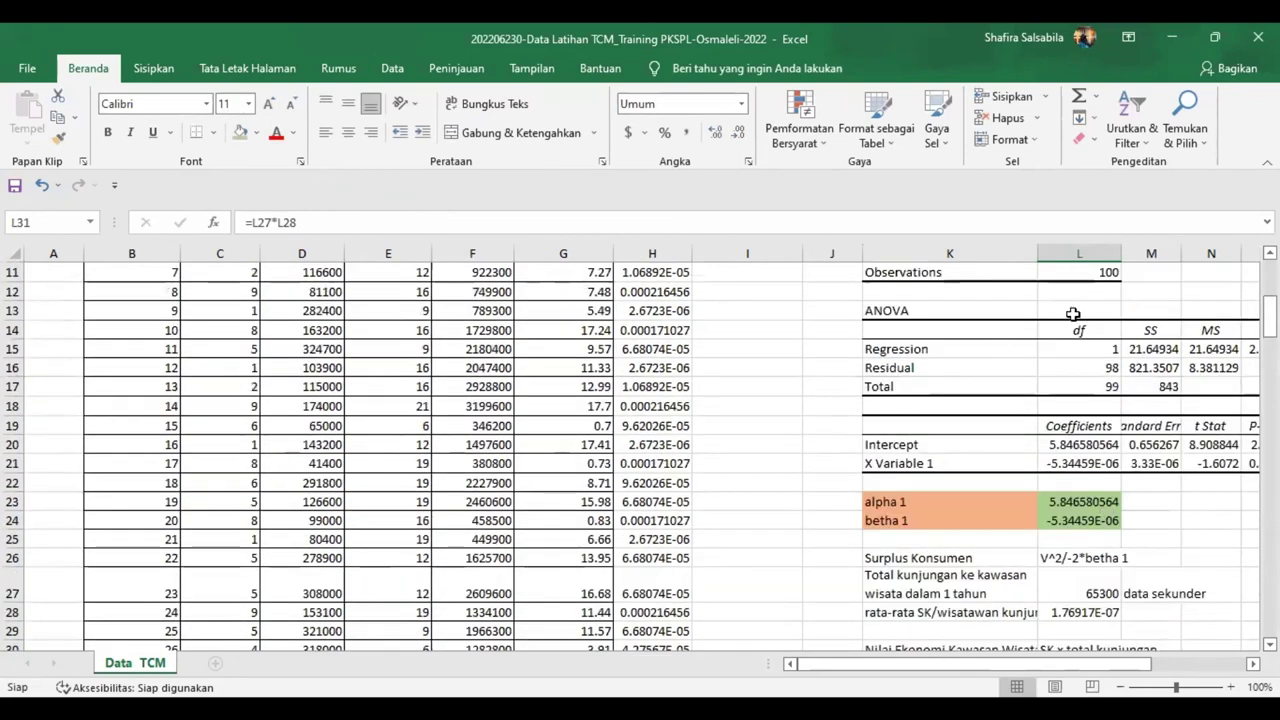
left_click(1088, 445)
left_click(1093, 465)
left_click(1113, 558)
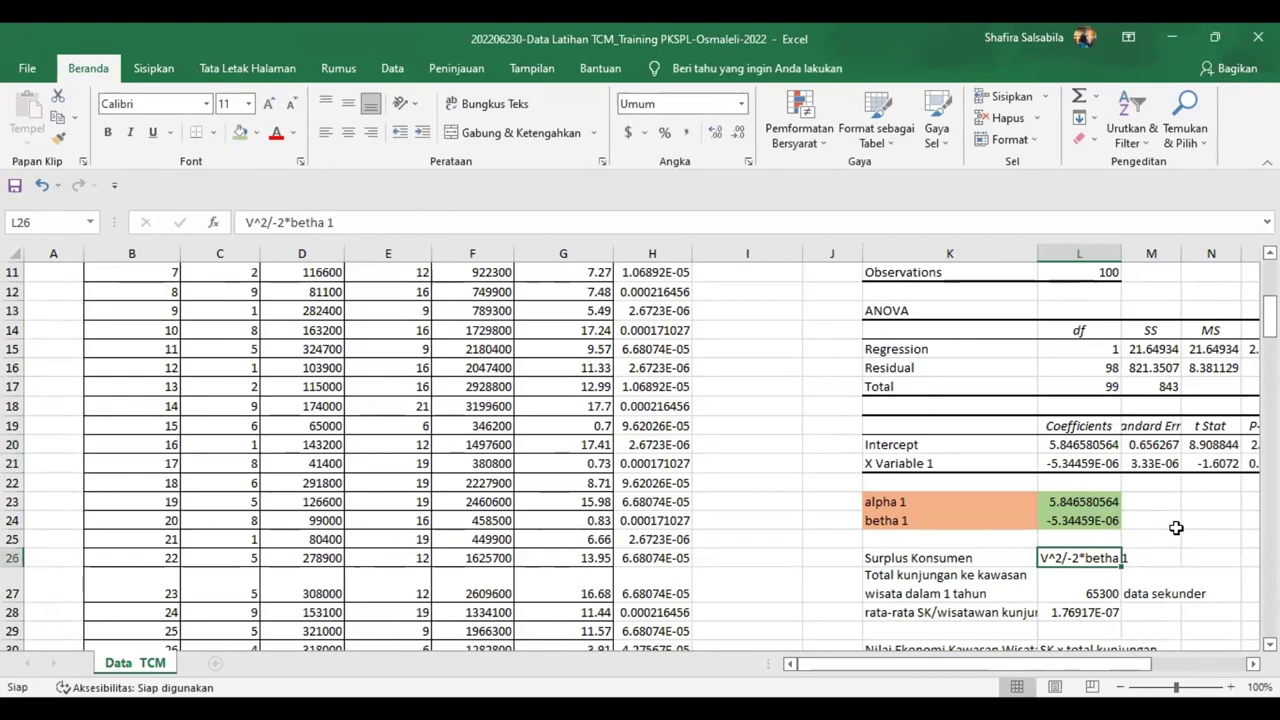
left_click(1100, 521)
scroll(1118, 585, "down", 3)
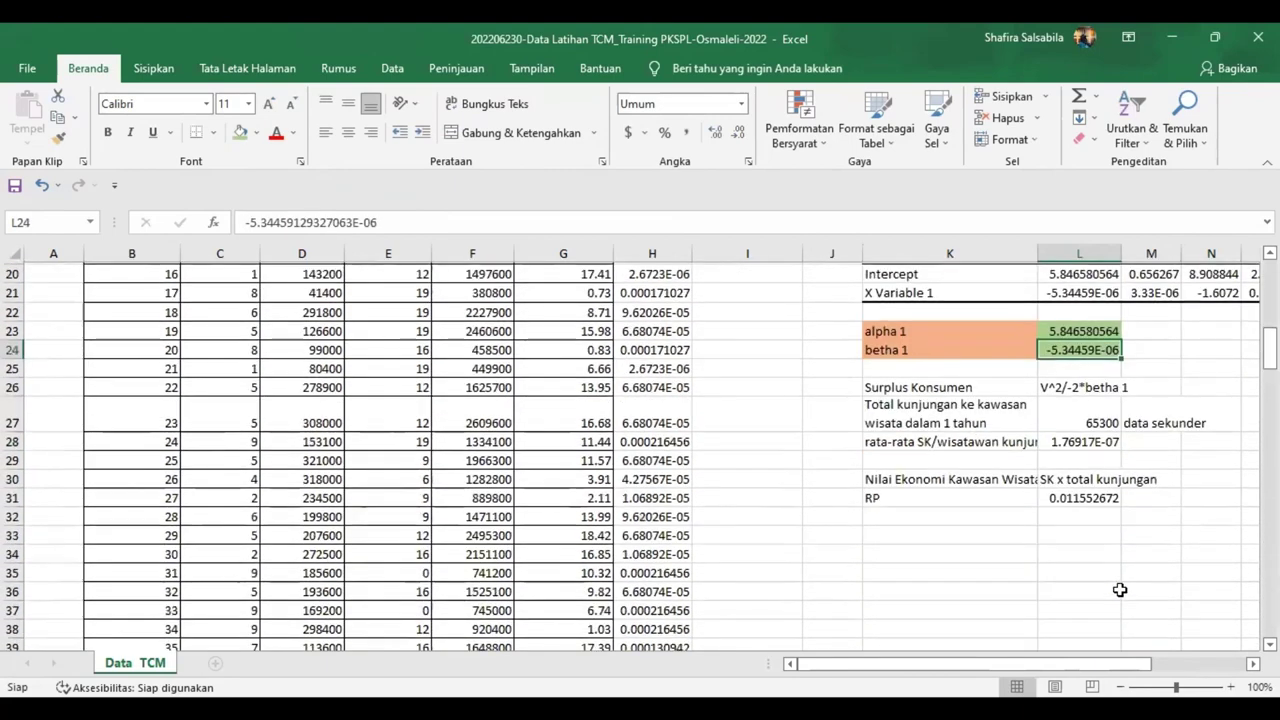
scroll(1112, 565, "up", 3)
scroll(1128, 560, "down", 2)
scroll(1130, 560, "up", 5)
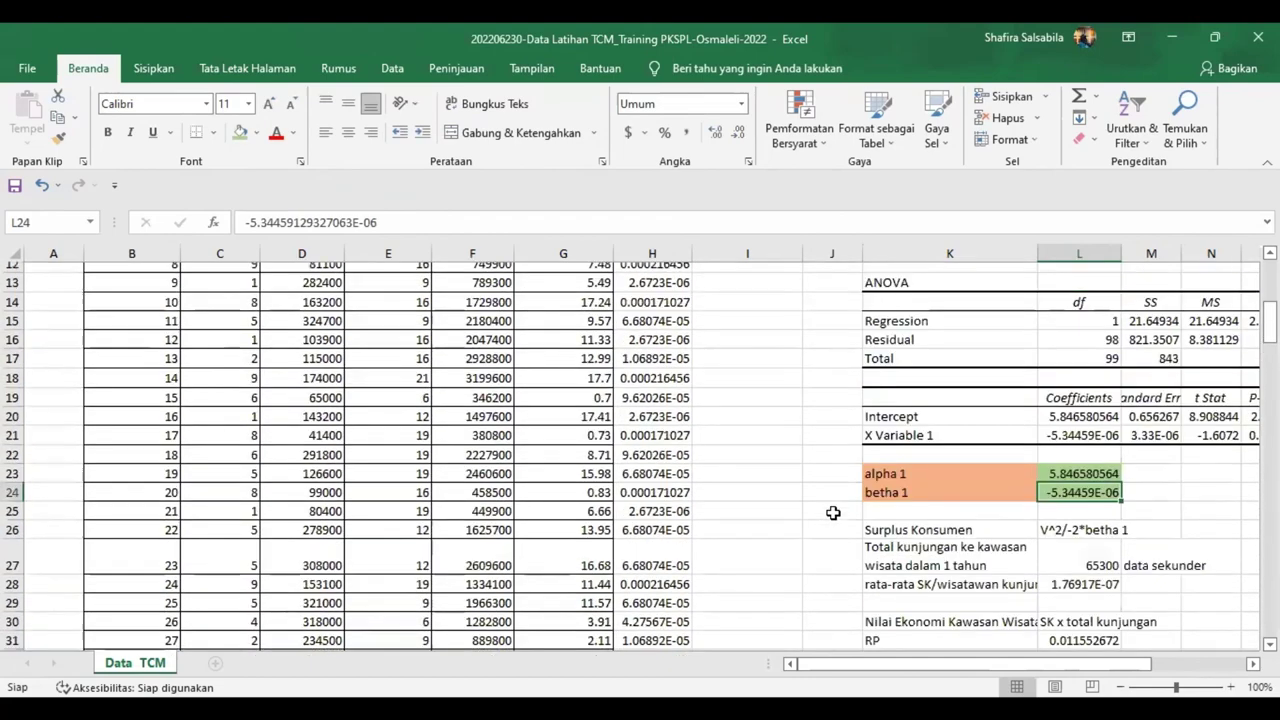
Step: Inspect the consumer surplus formulas of the first respondents in the SK column, starting from H5
left_click(648, 347)
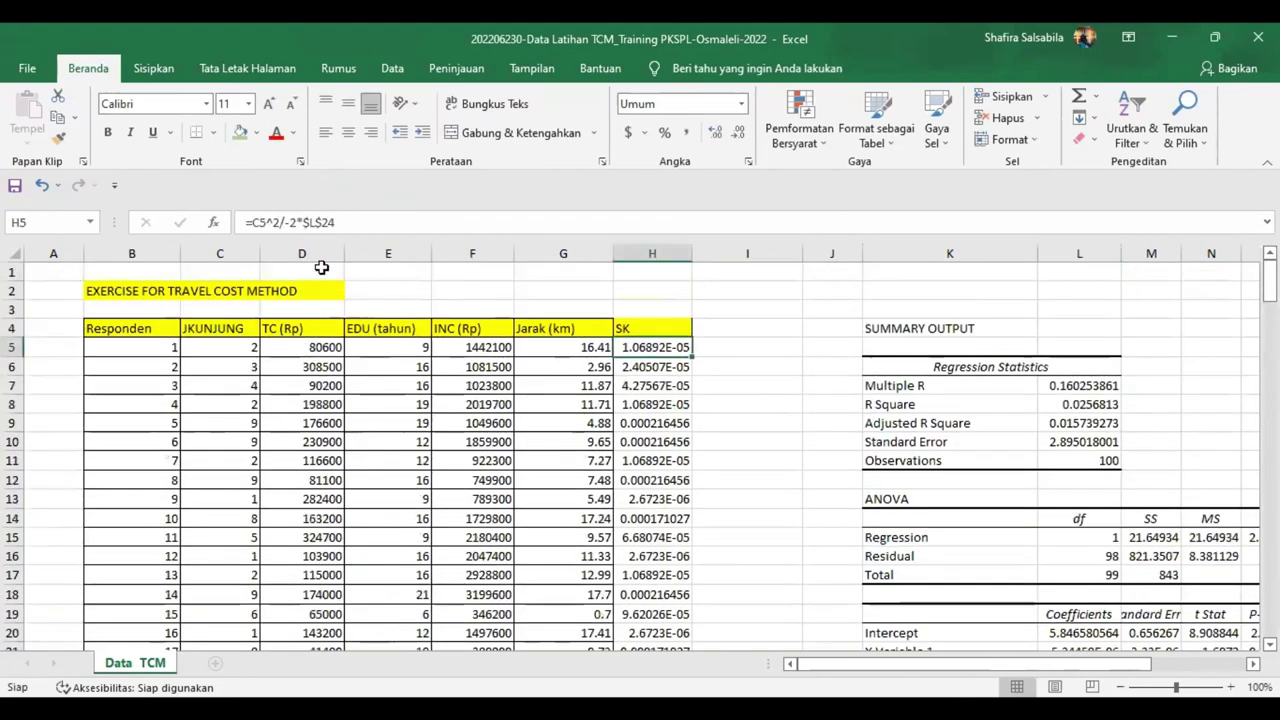
left_click(468, 232)
left_click(455, 222)
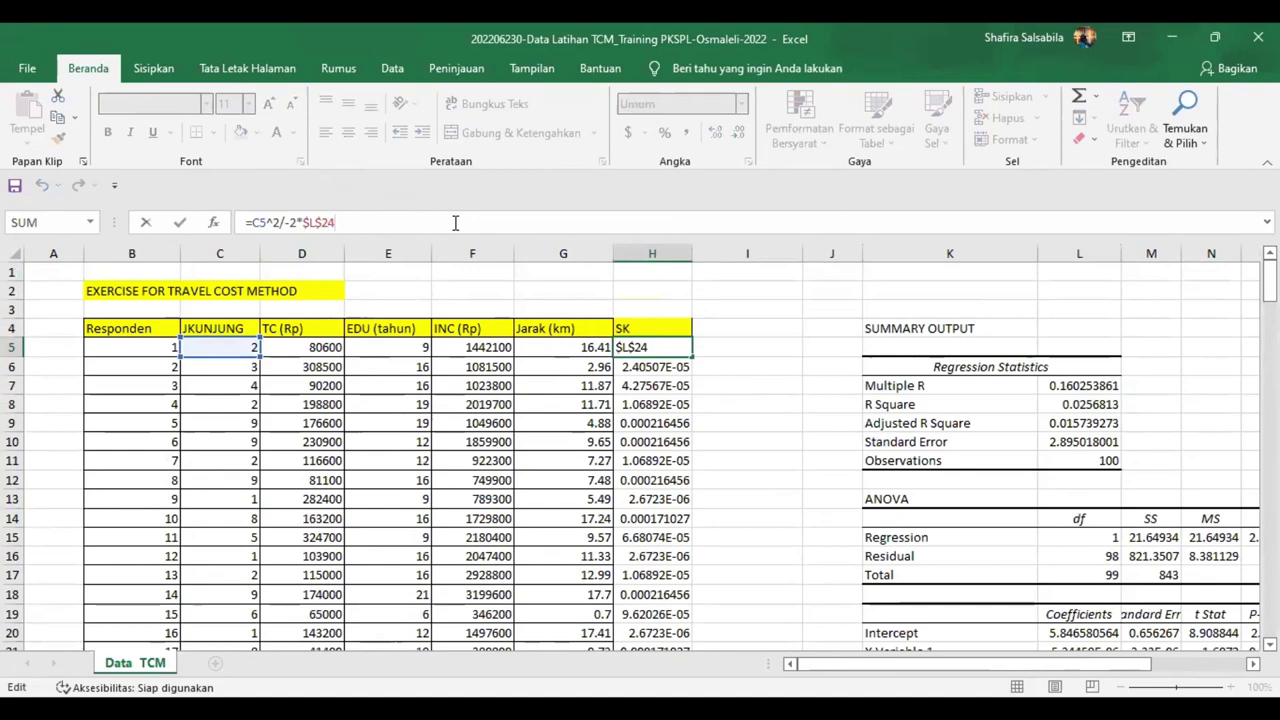
key("Return")
key("Return")
key("Return")
key("Return")
key("Return")
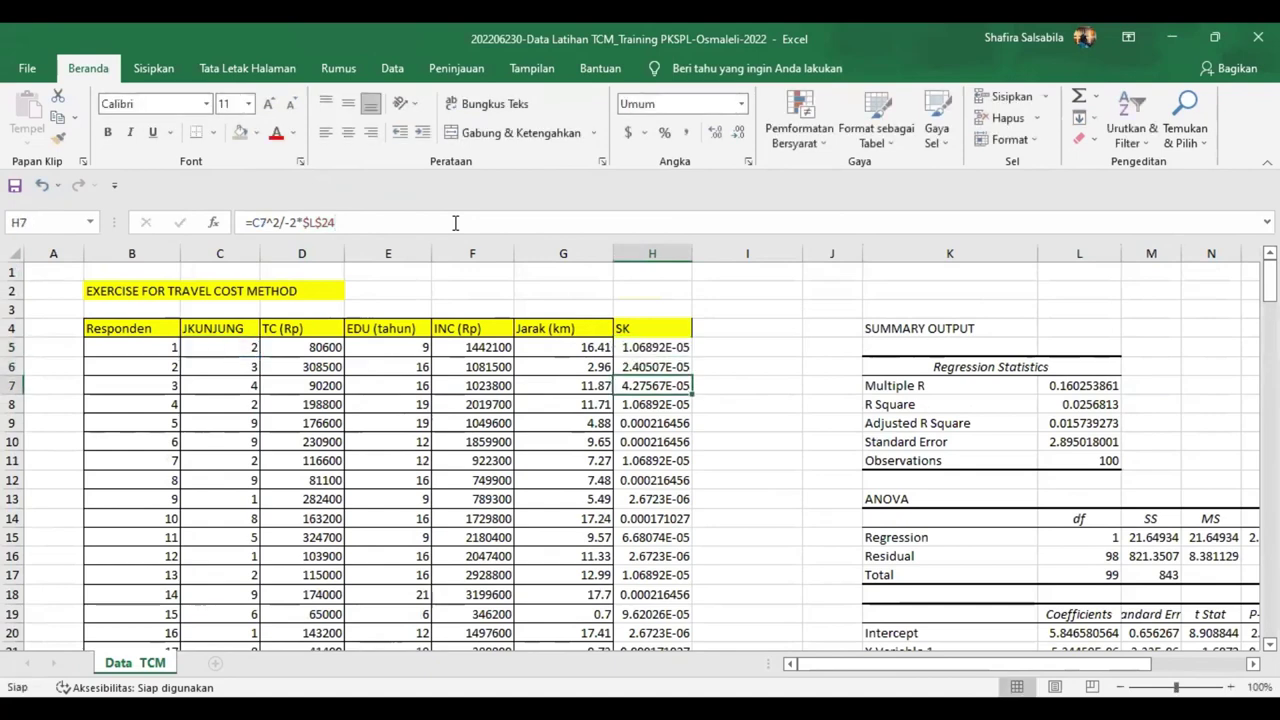
key("Up")
key("Up")
key("Up")
key("Up")
key("Up")
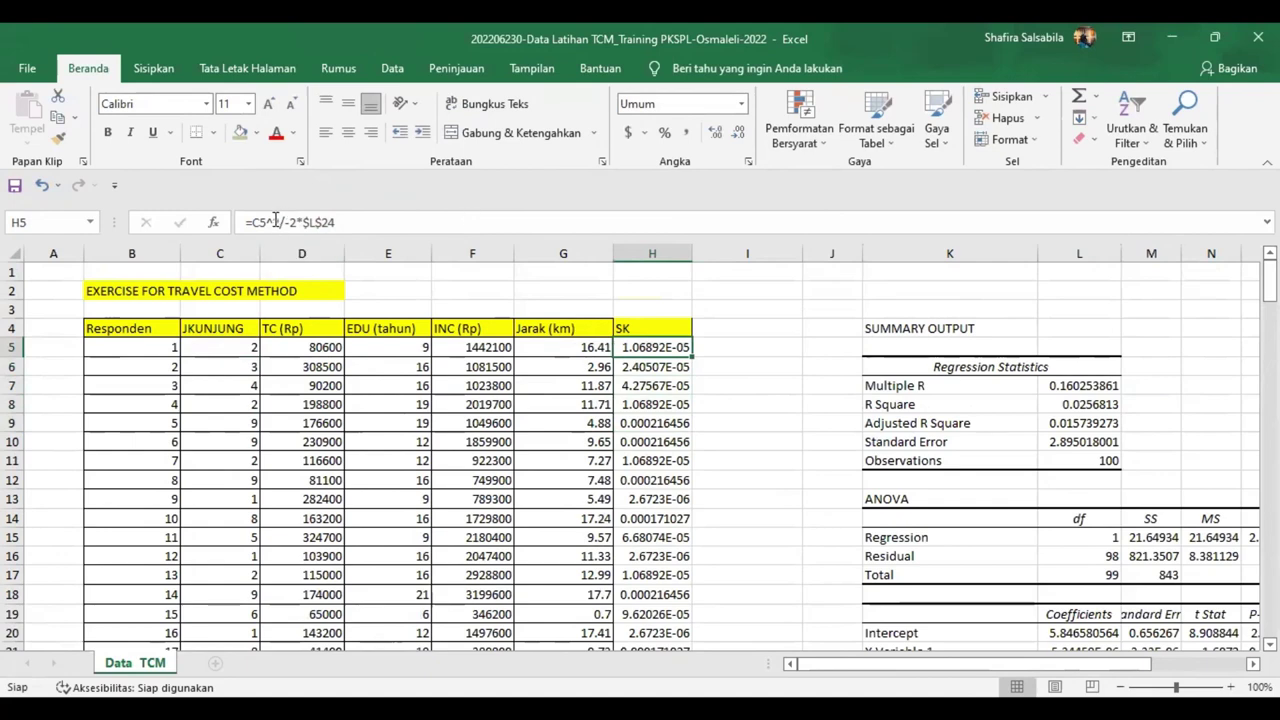
Step: Fill the consumer surplus formula =C5^2/-2*$L$24 from H5 down the SK column
left_click(367, 220)
key("Escape")
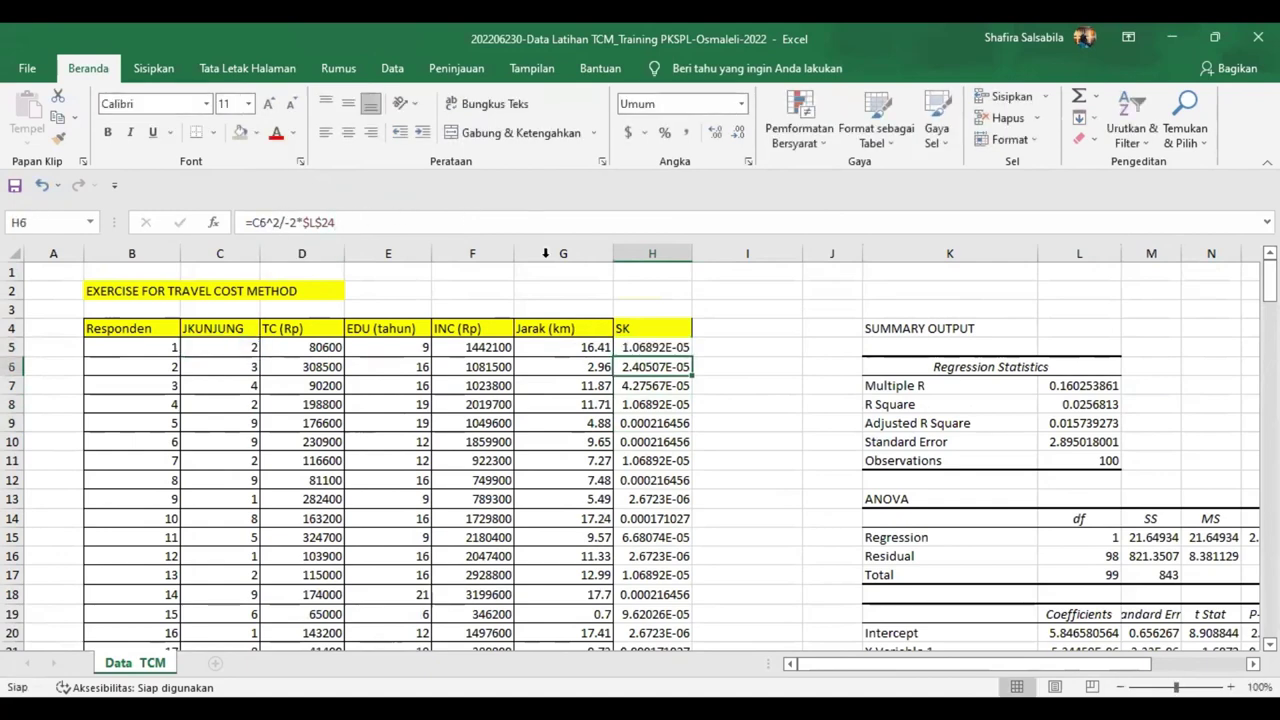
double_click(688, 357)
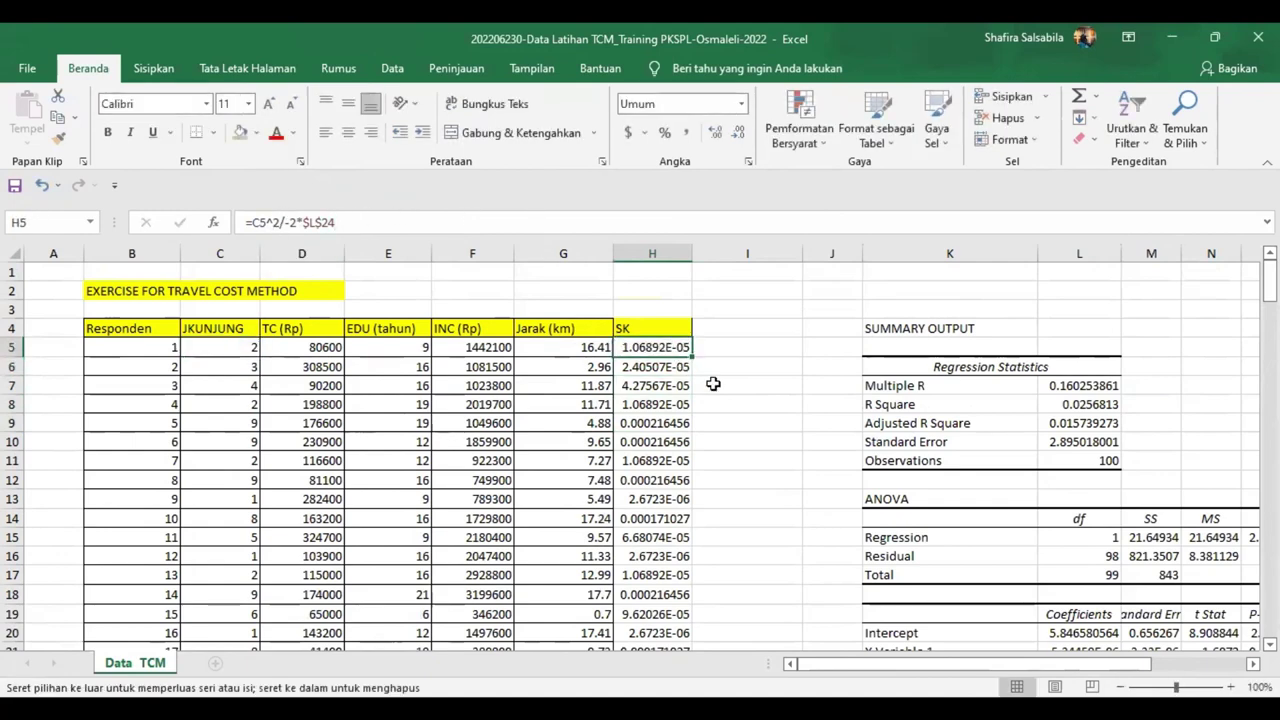
scroll(737, 434, "down", 20)
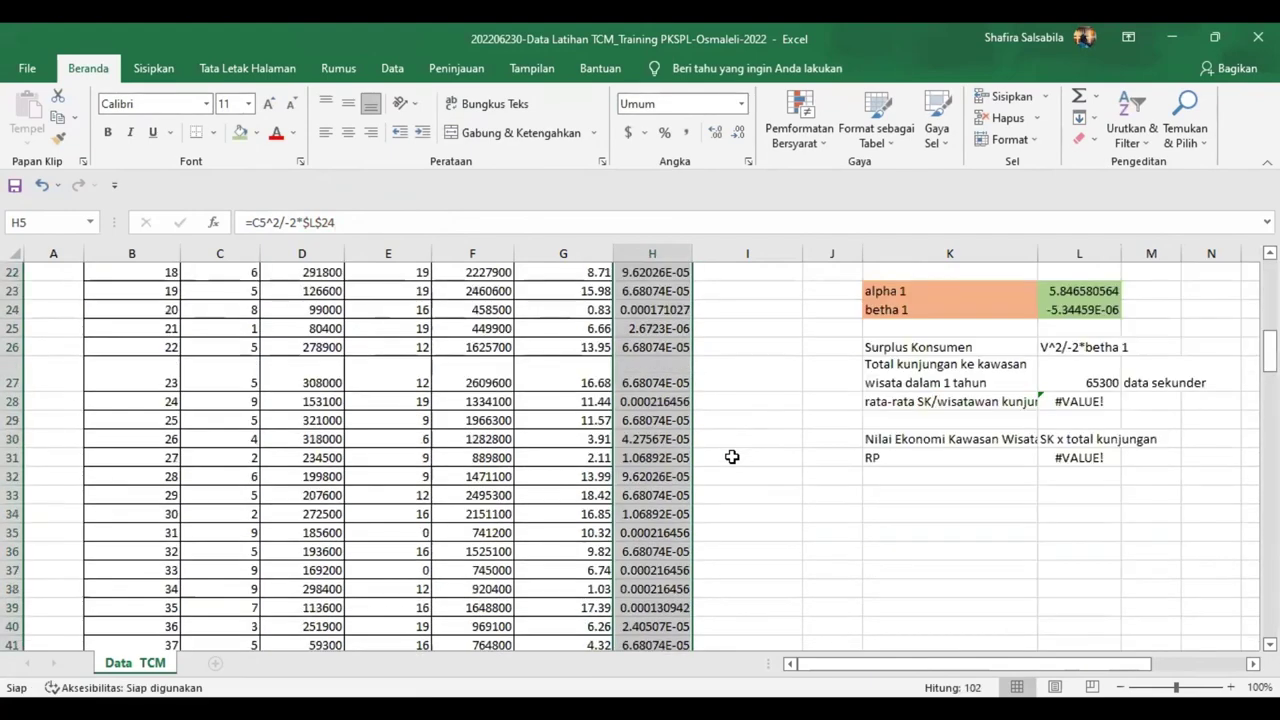
scroll(737, 467, "down", 12)
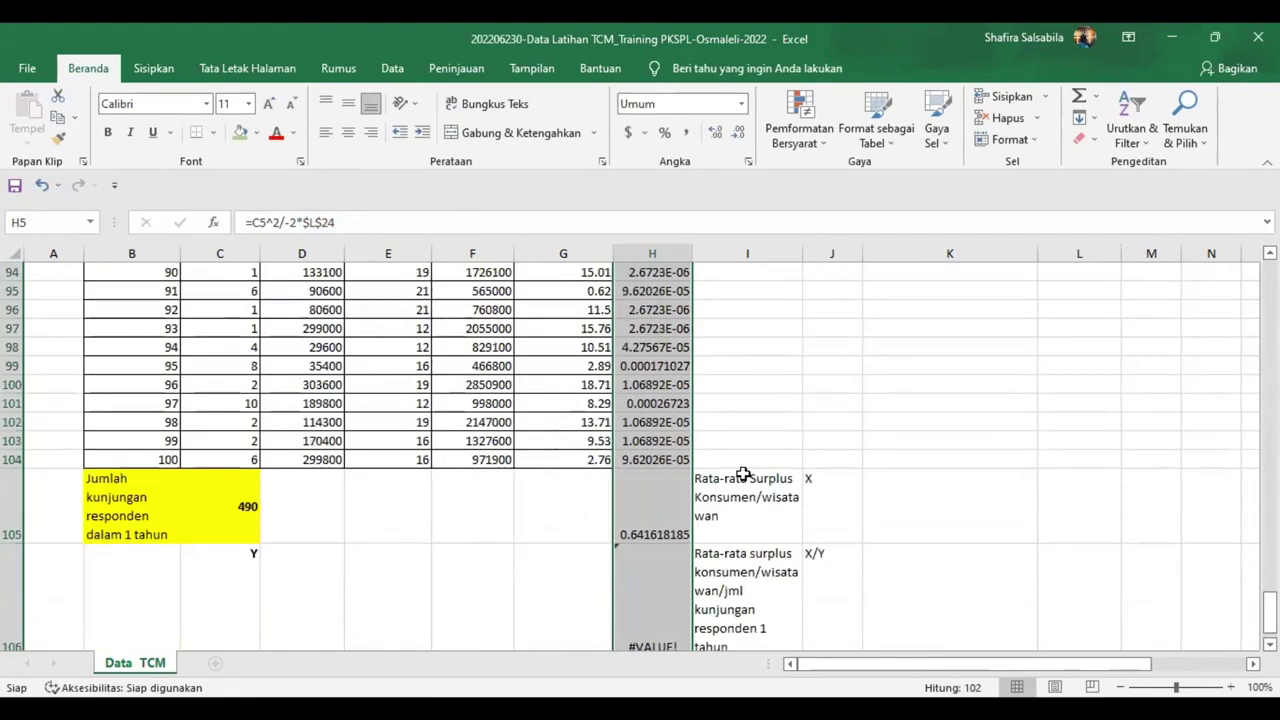
Step: Clear H105:H106 and calculate the average consumer surplus in H105 with AVERAGE over H5:H104
left_click_drag(687, 541, 700, 366)
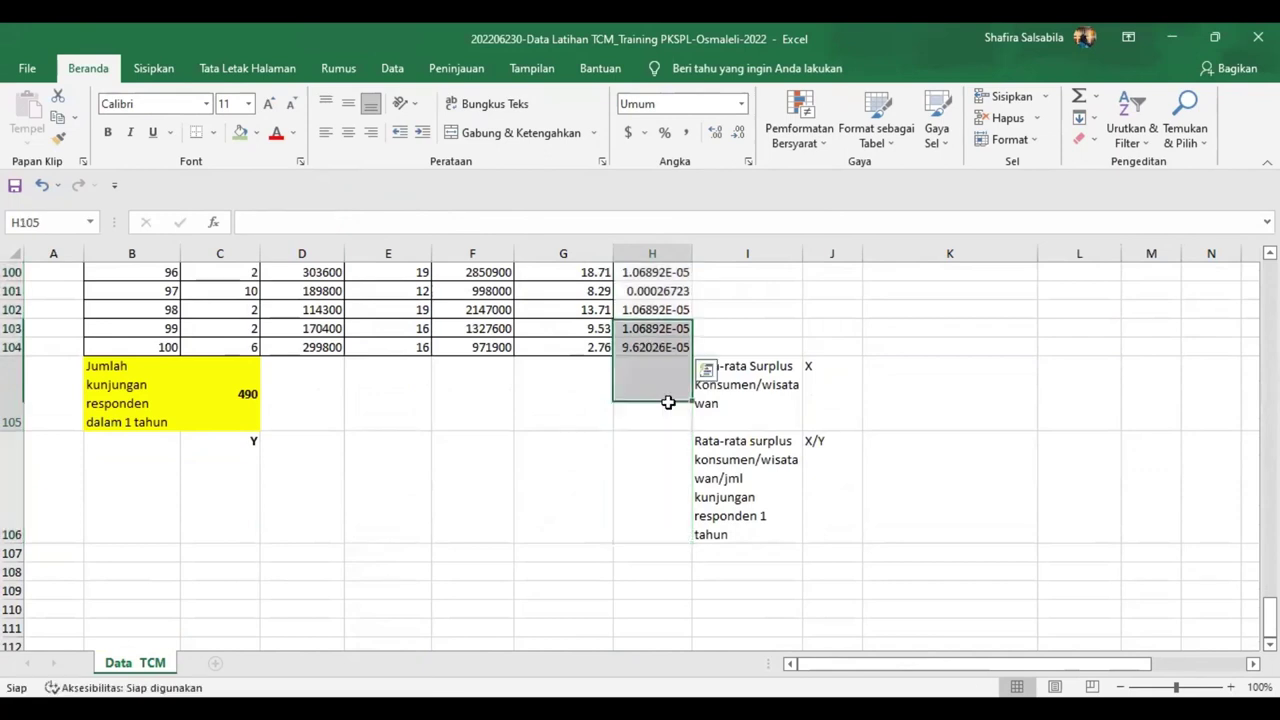
left_click(660, 395)
type("=")
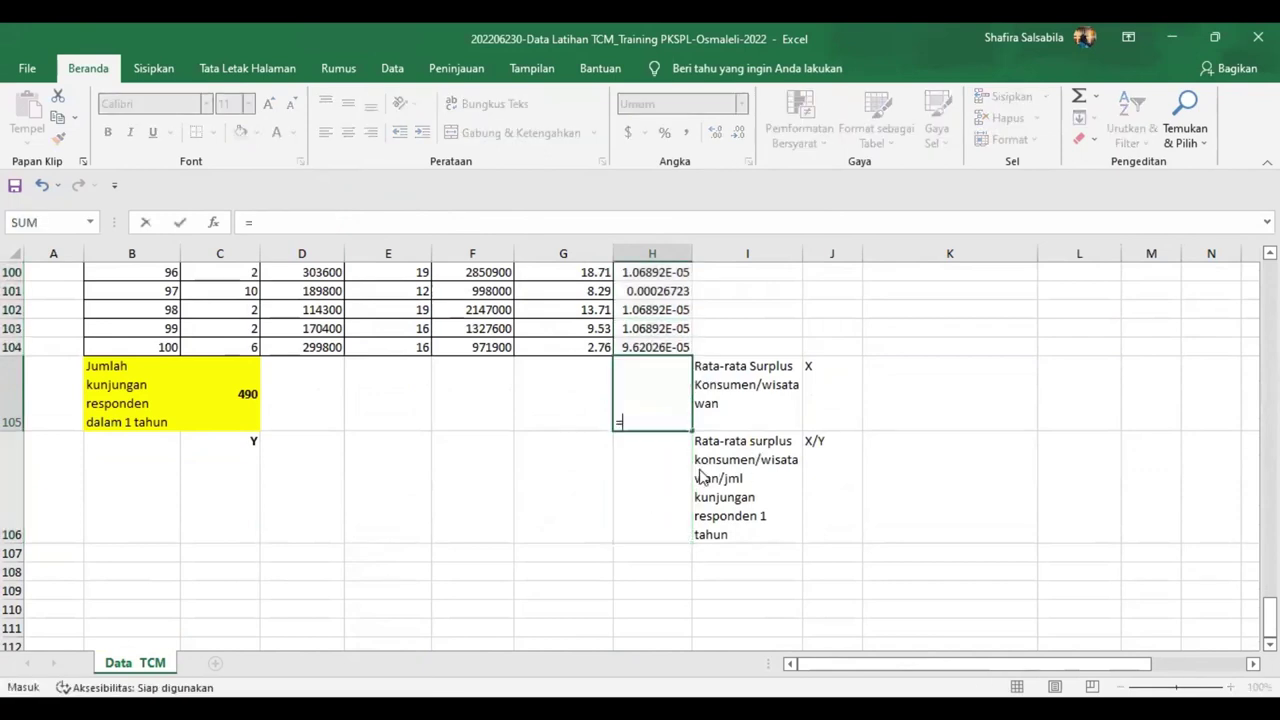
type("average(")
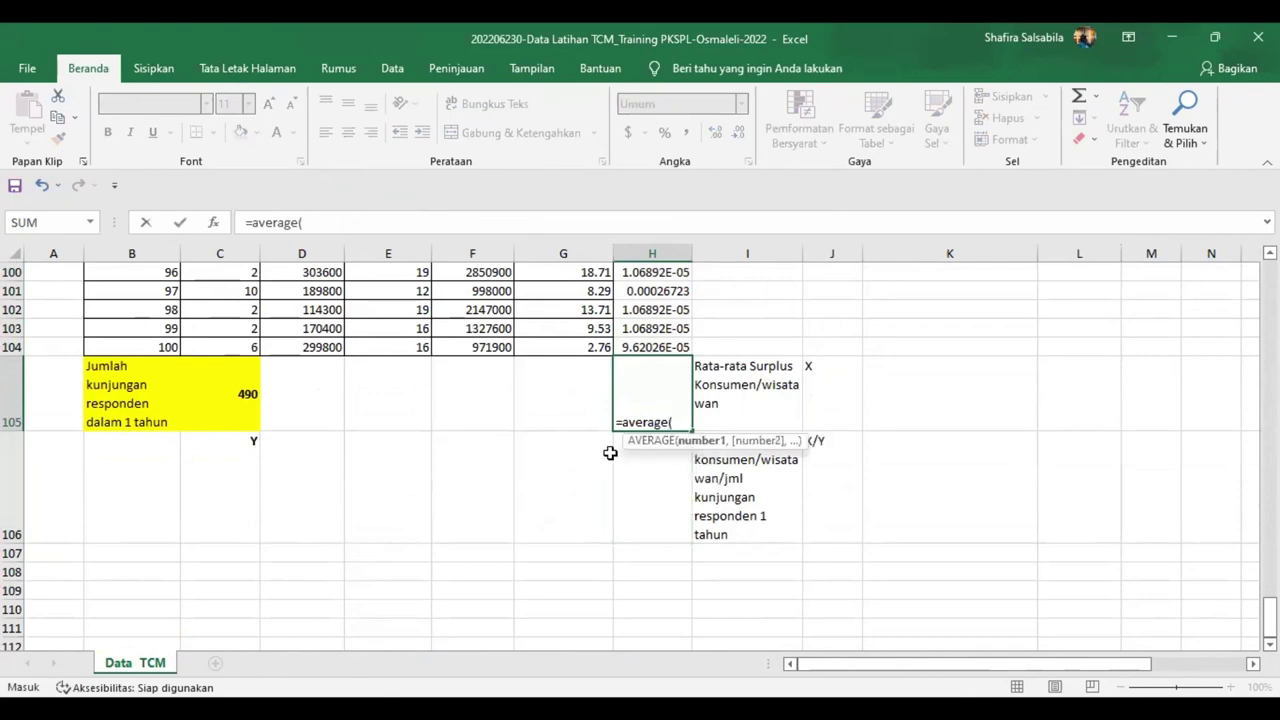
scroll(640, 438, "up", 20)
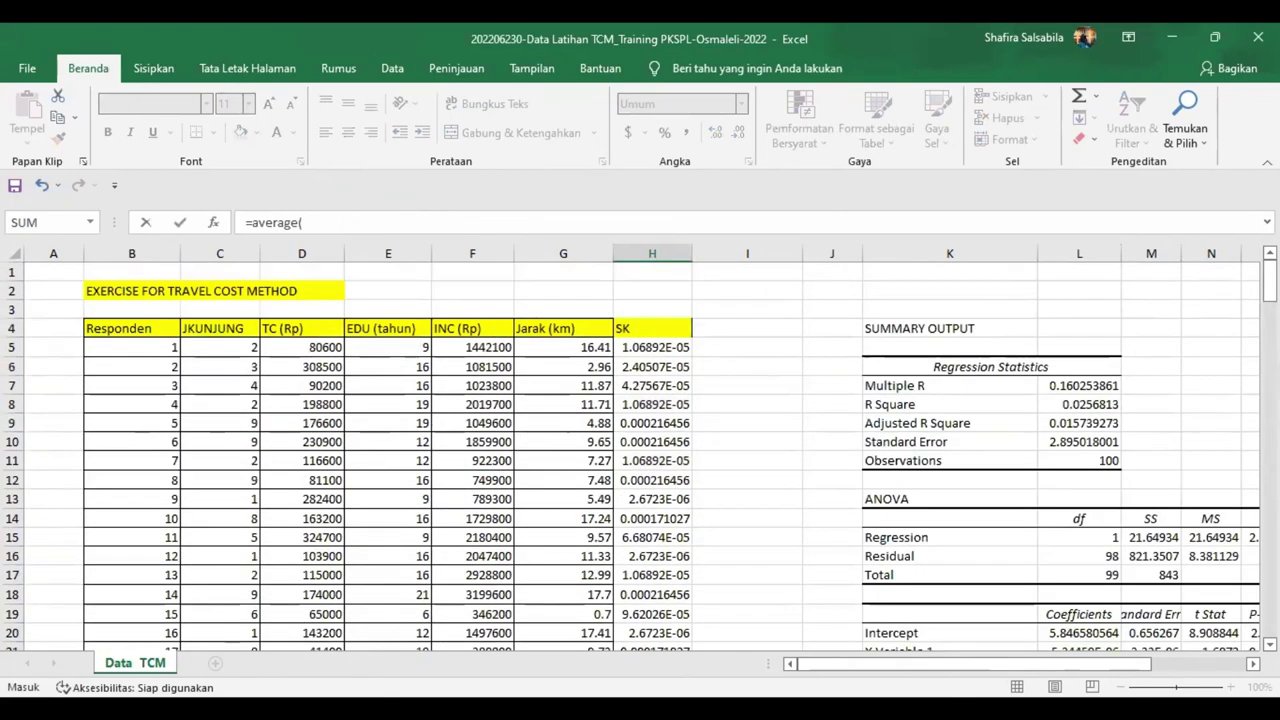
left_click_drag(672, 682, 674, 661)
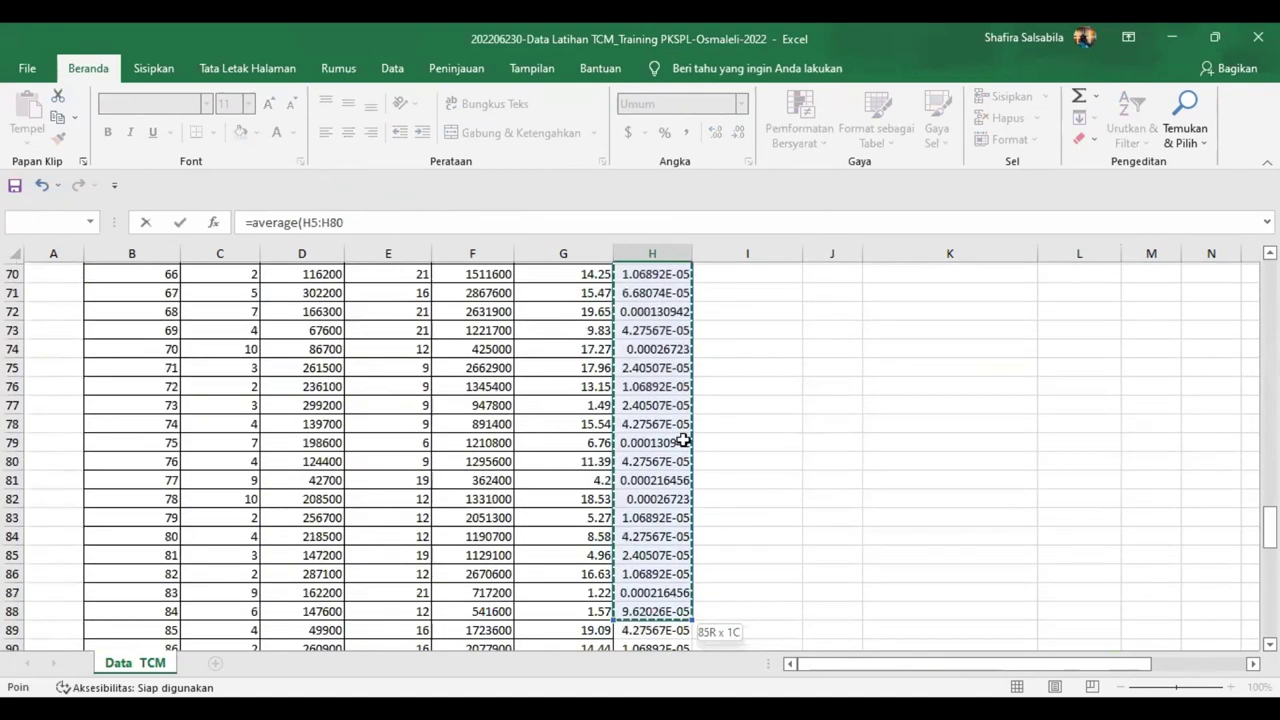
key("Return")
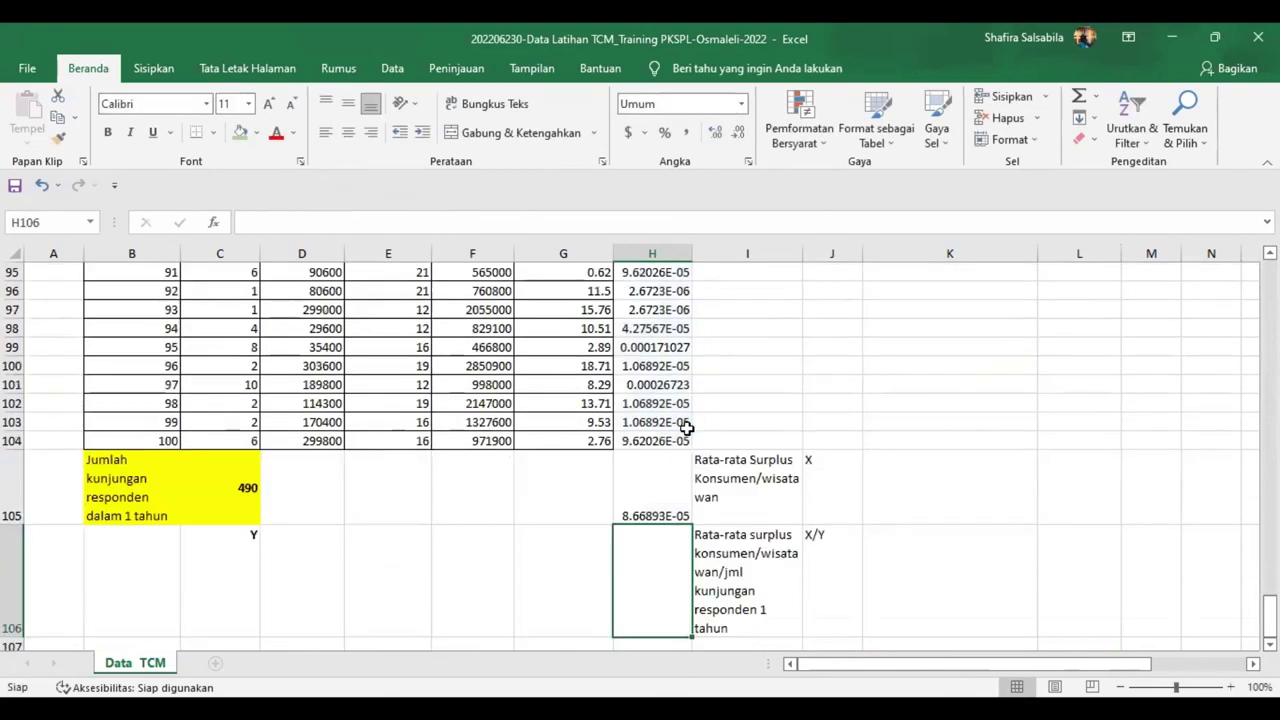
Step: Change the consumer surplus formula in H5 to =(C5^2)/(-2*$L$24) and fill it down the SK column
scroll(690, 425, "up", 6)
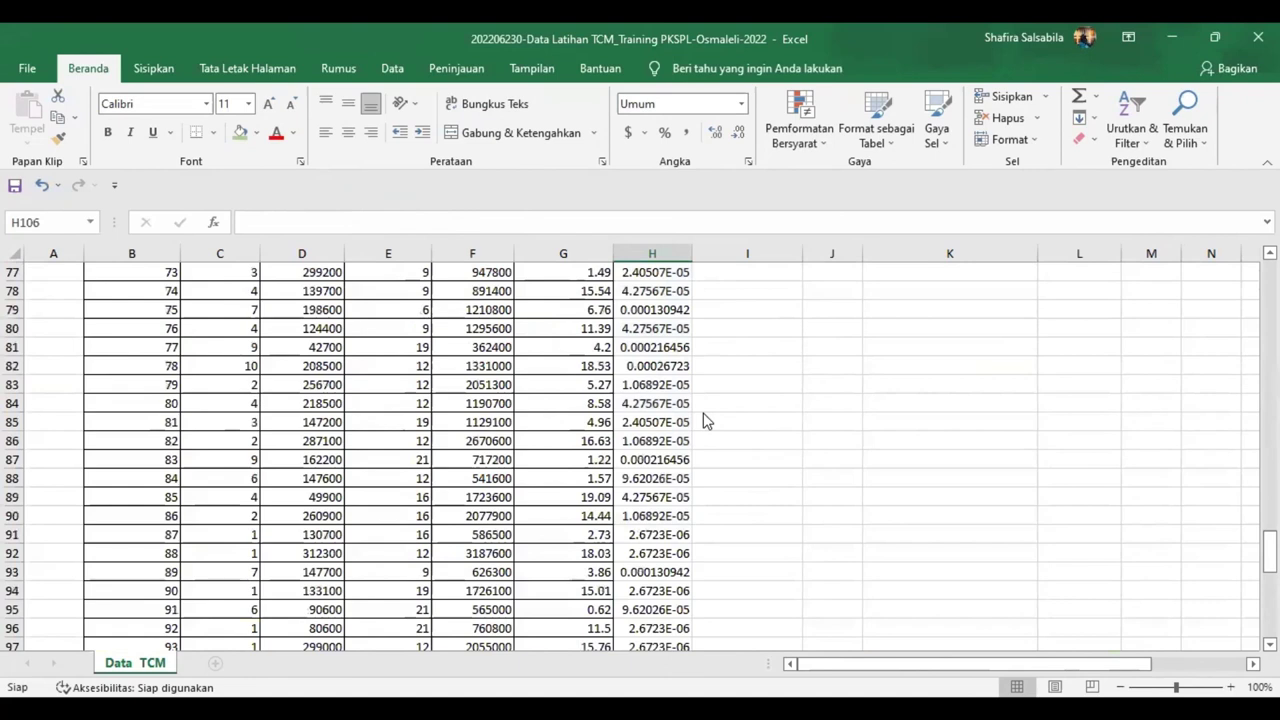
scroll(703, 420, "up", 4)
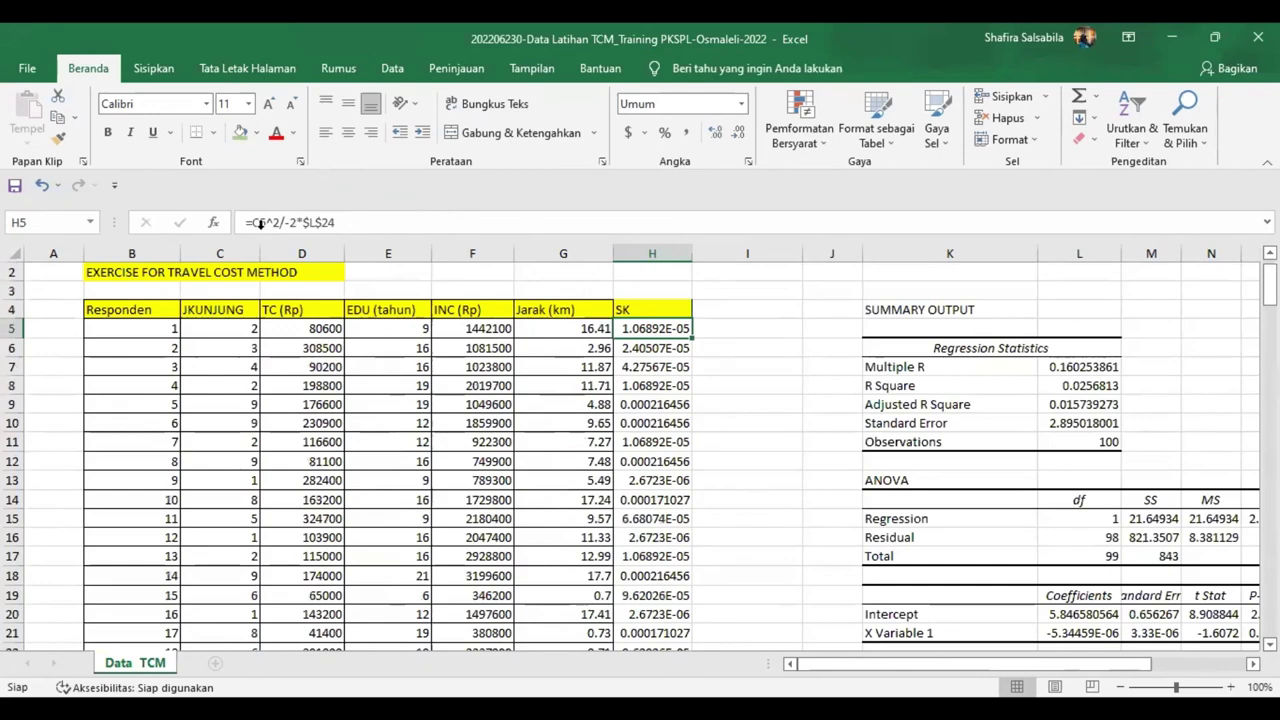
left_click(260, 223)
type("(")
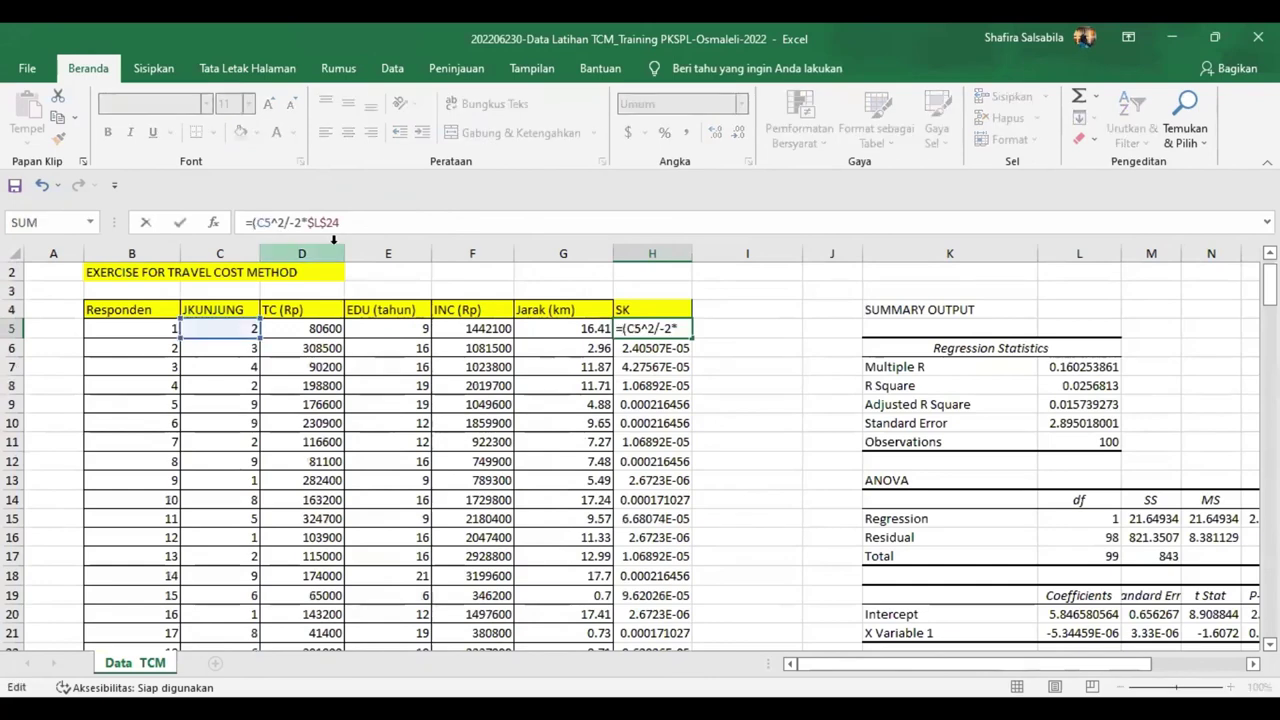
type(")")
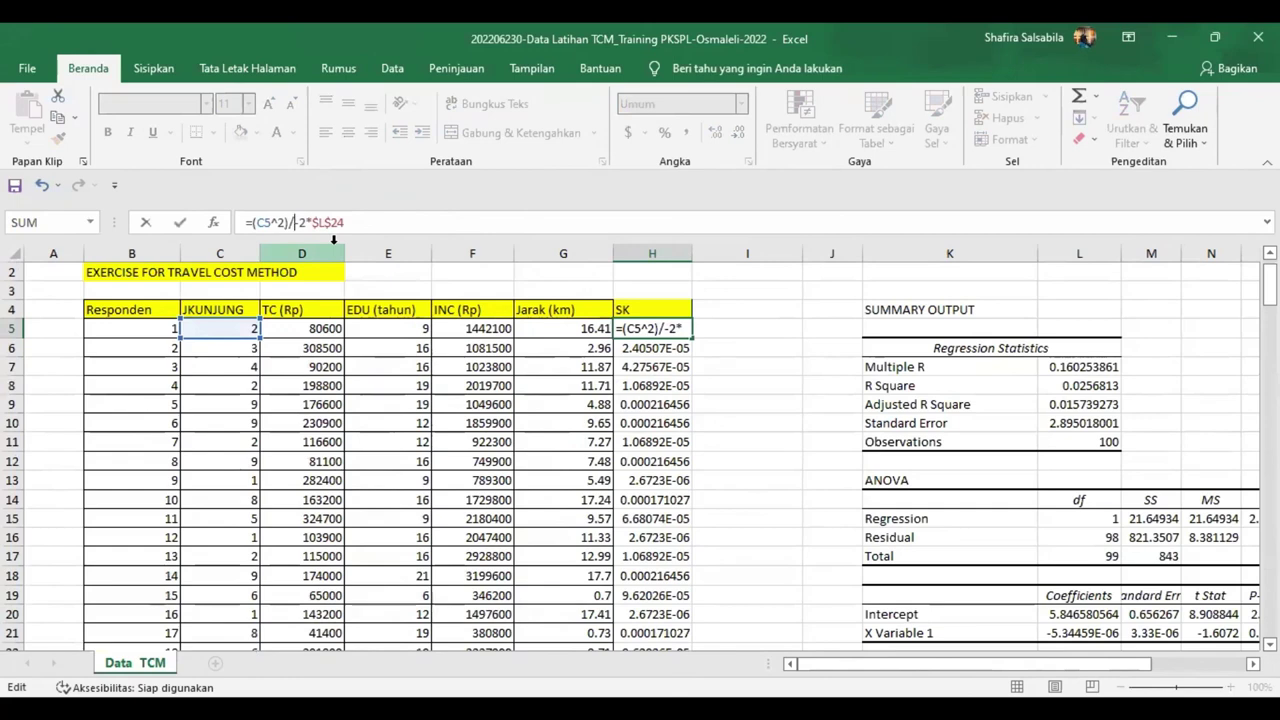
type("(")
left_click(334, 230)
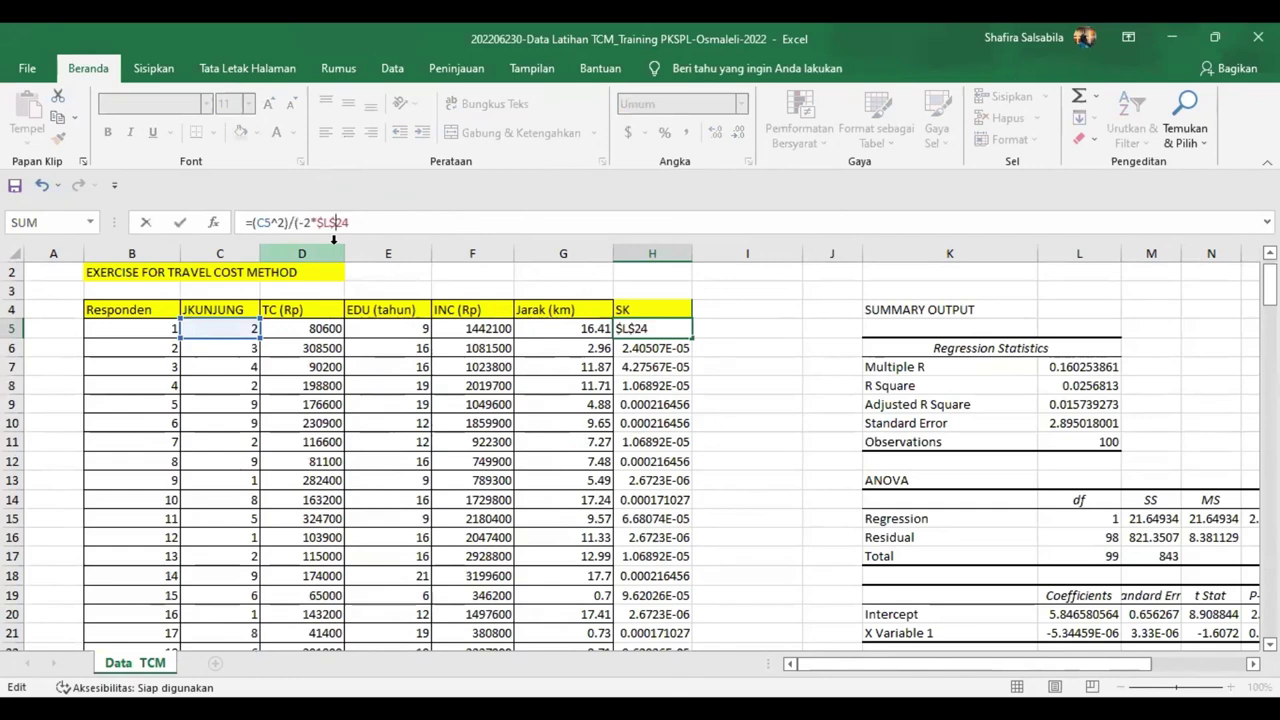
key("Return")
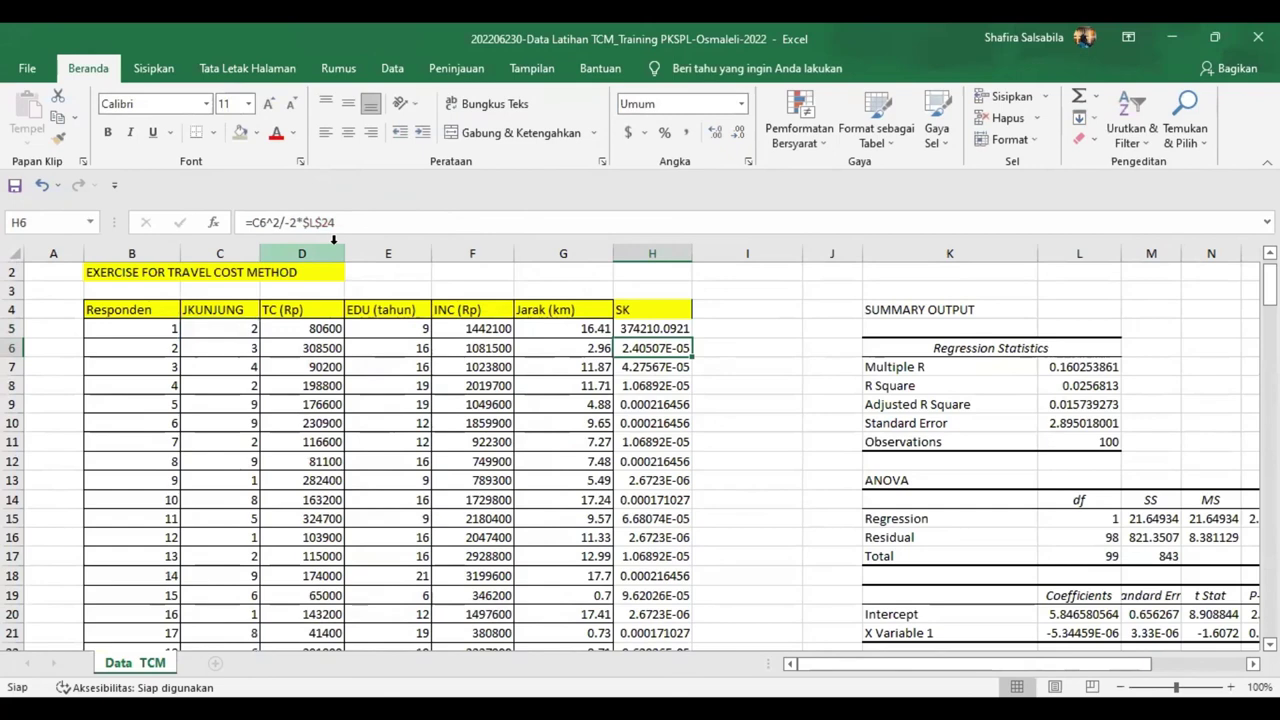
left_click(672, 331)
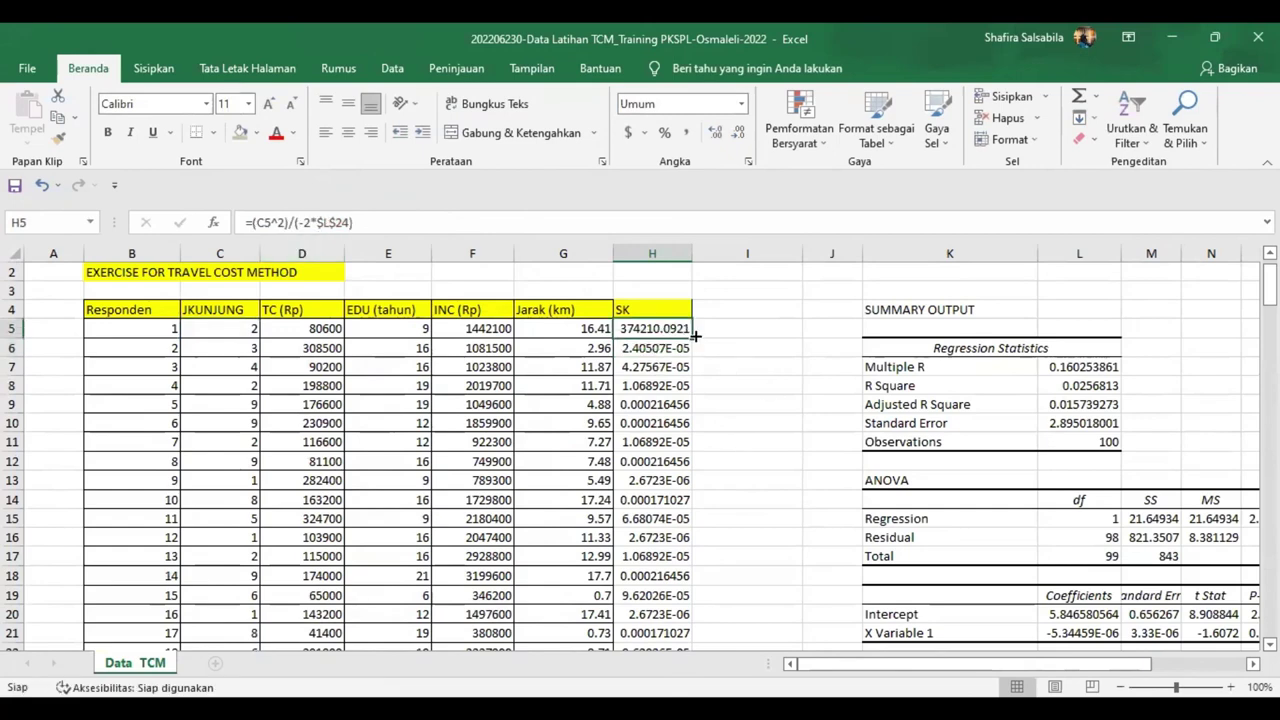
double_click(695, 337)
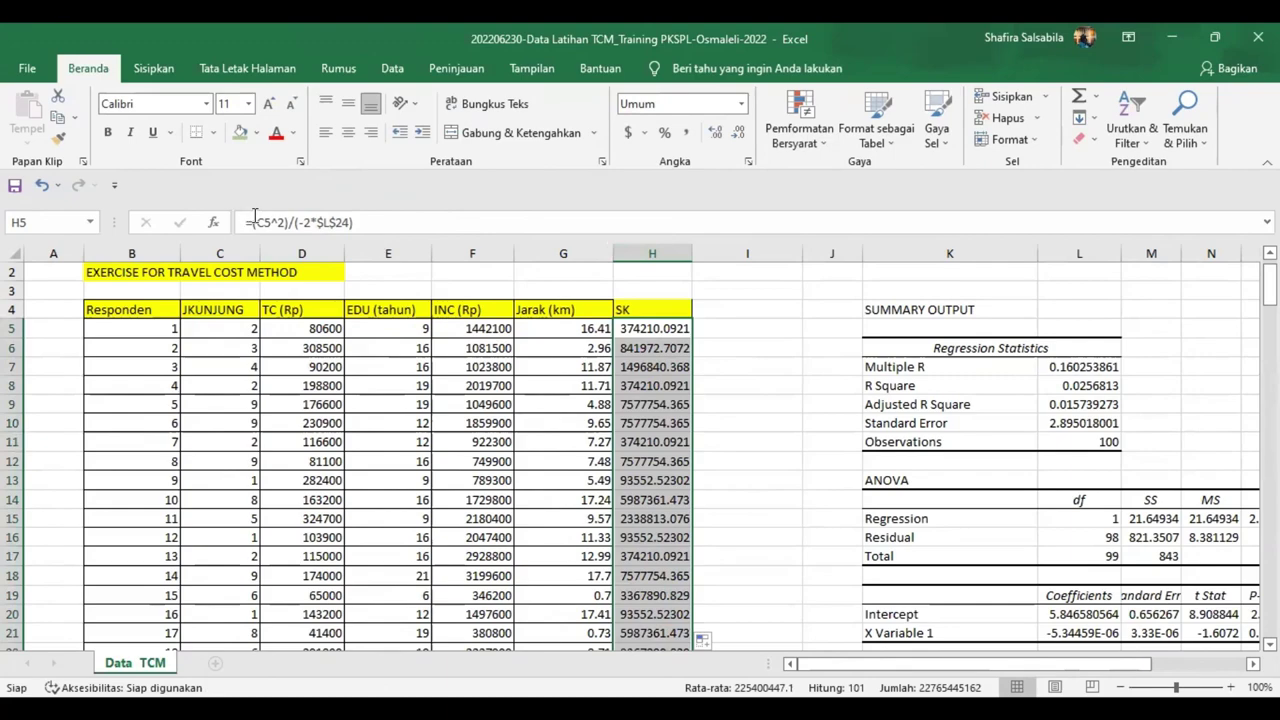
Step: Replace the filled formula in H105 with the average of the SK values in H5:H104
scroll(700, 440, "down", 20)
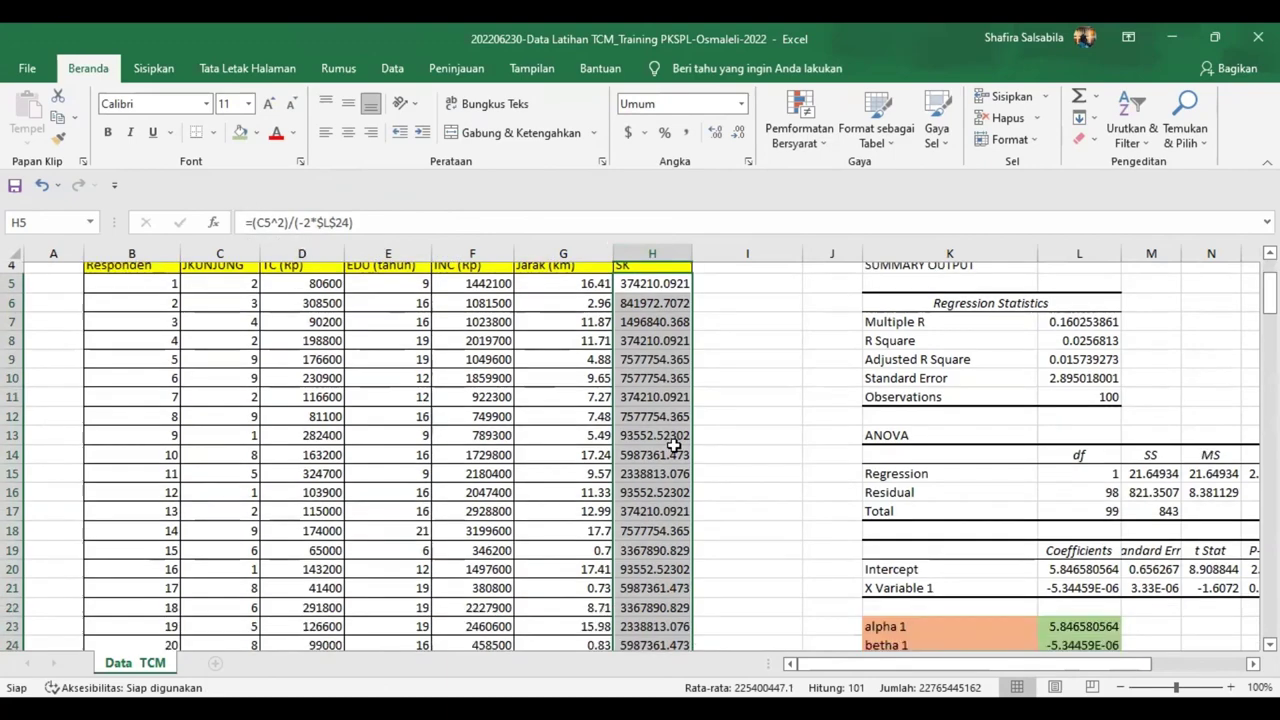
scroll(675, 480, "down", 10)
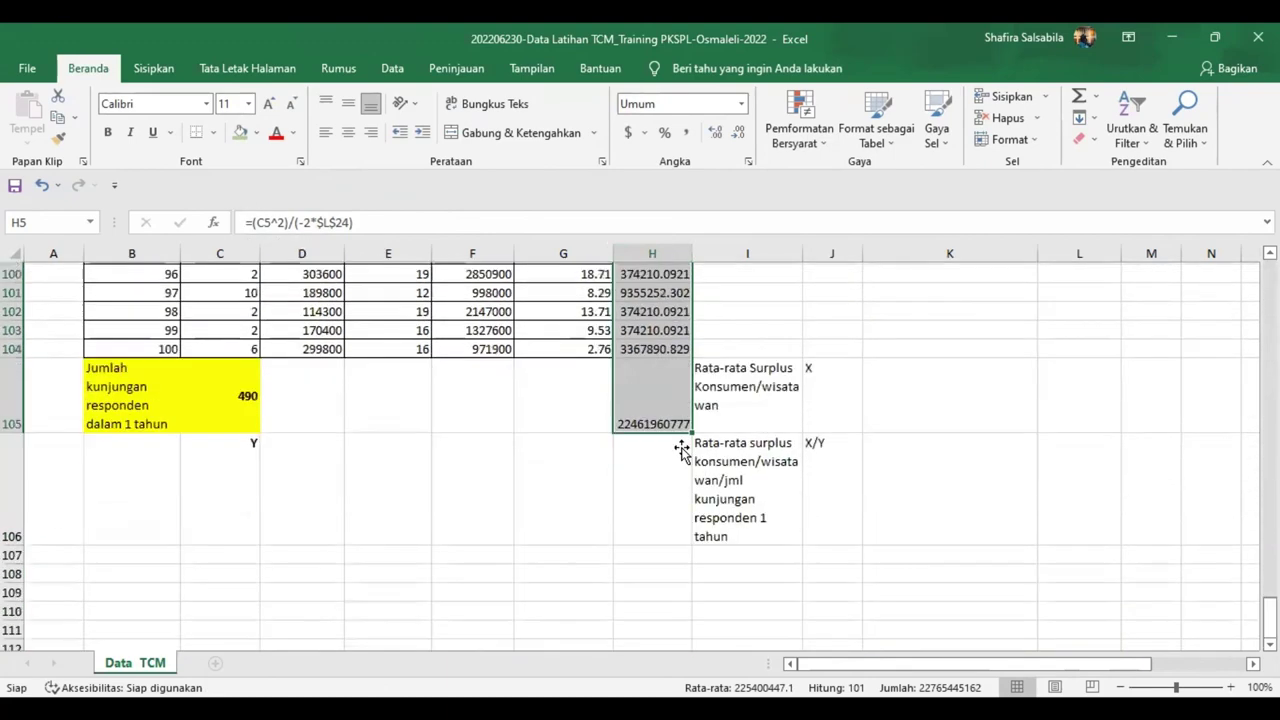
scroll(686, 451, "up", 2)
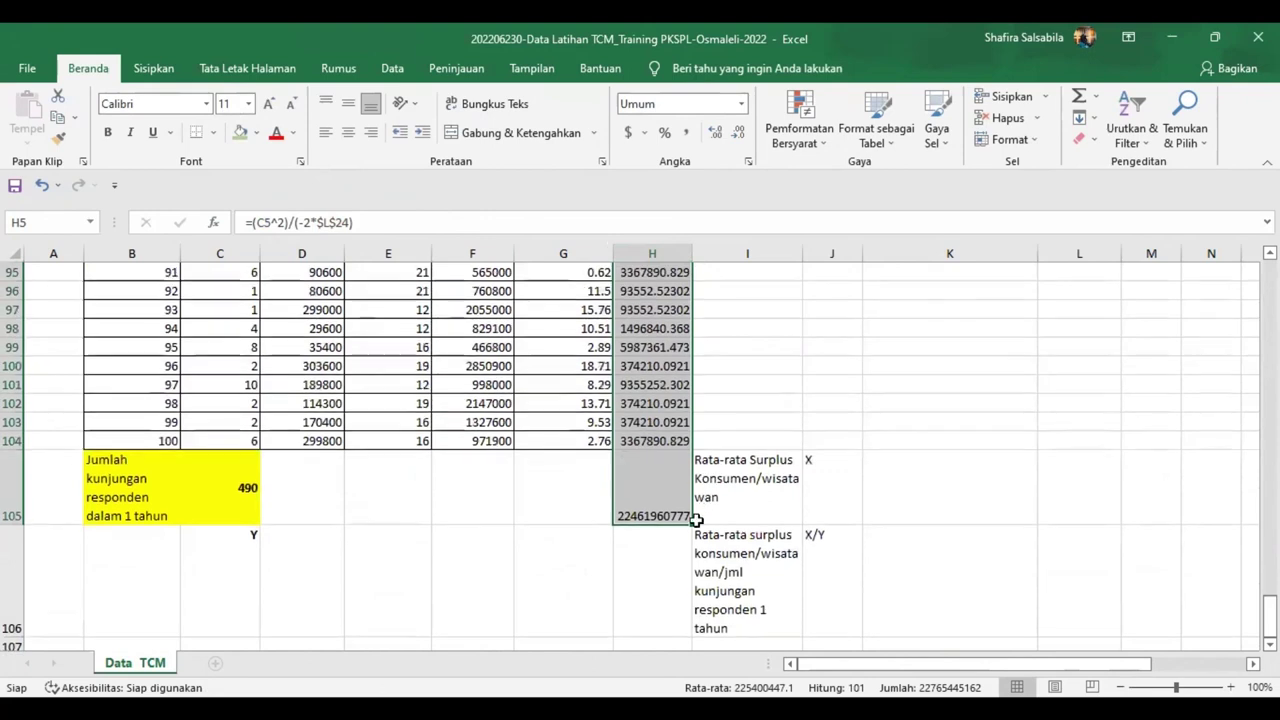
left_click(691, 452)
type("=")
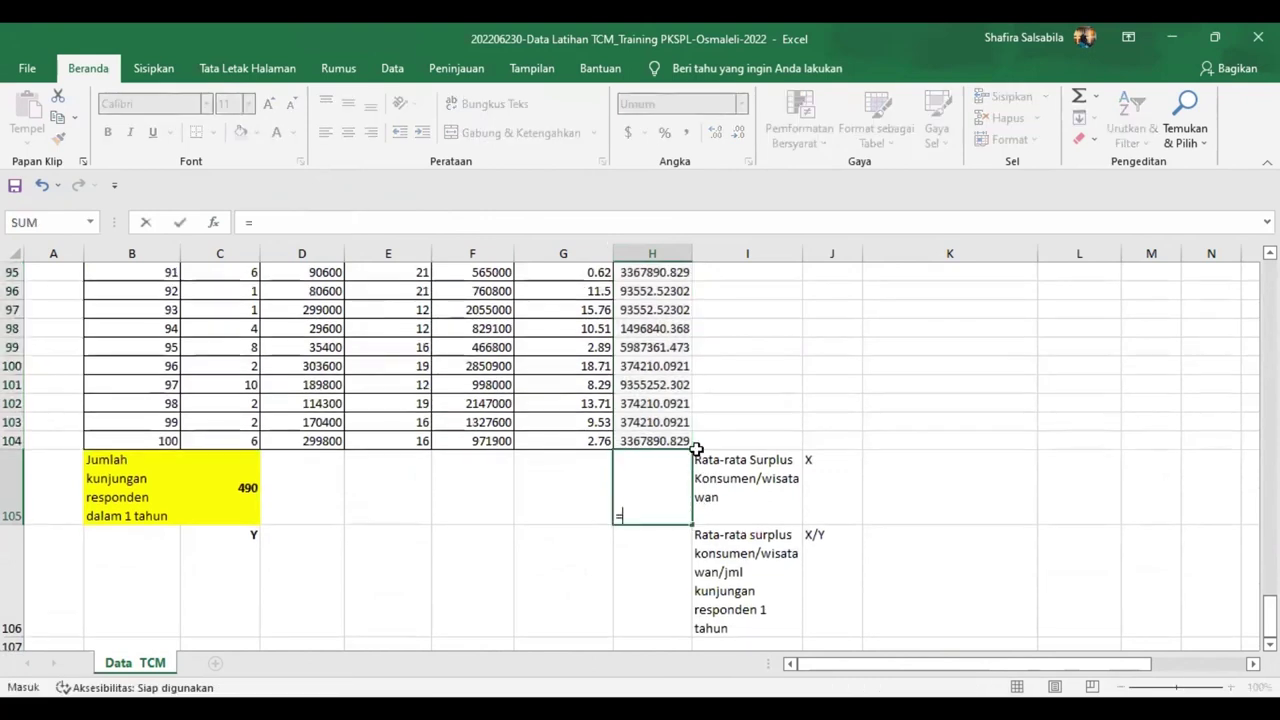
type("average(")
scroll(757, 397, "up", 20)
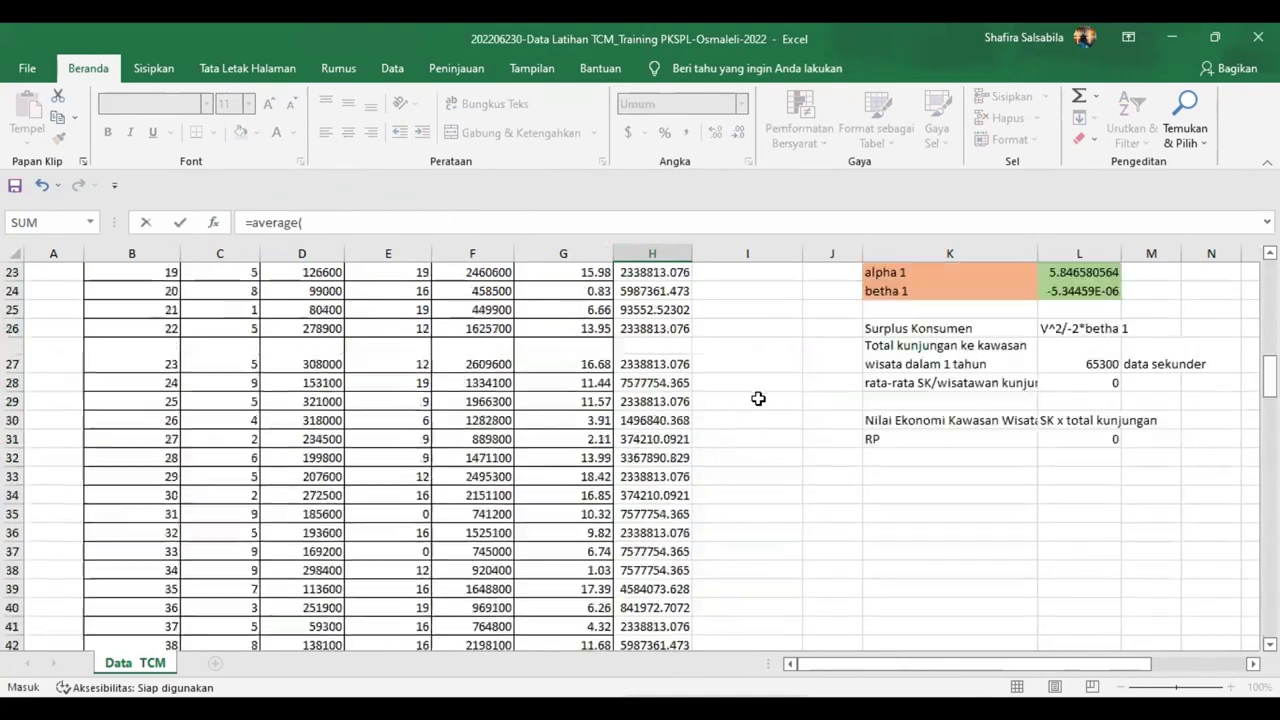
scroll(627, 329, "up", 2)
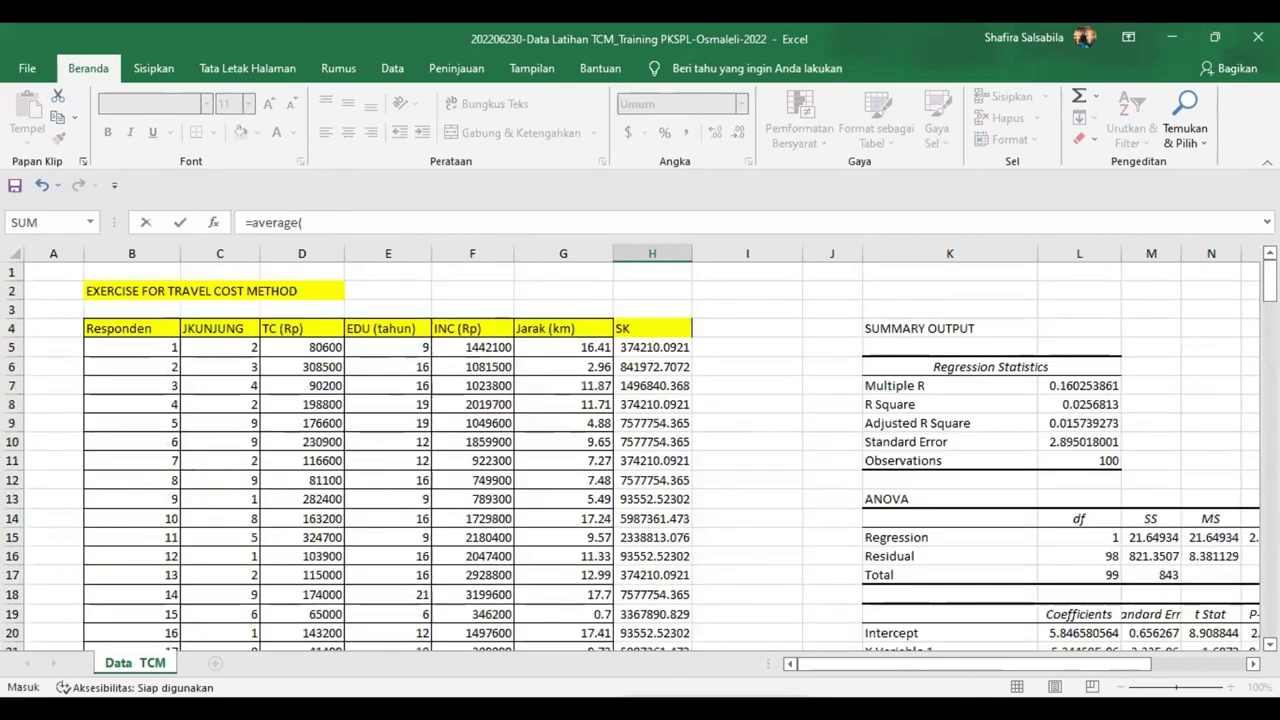
left_click_drag(652, 347, 680, 605)
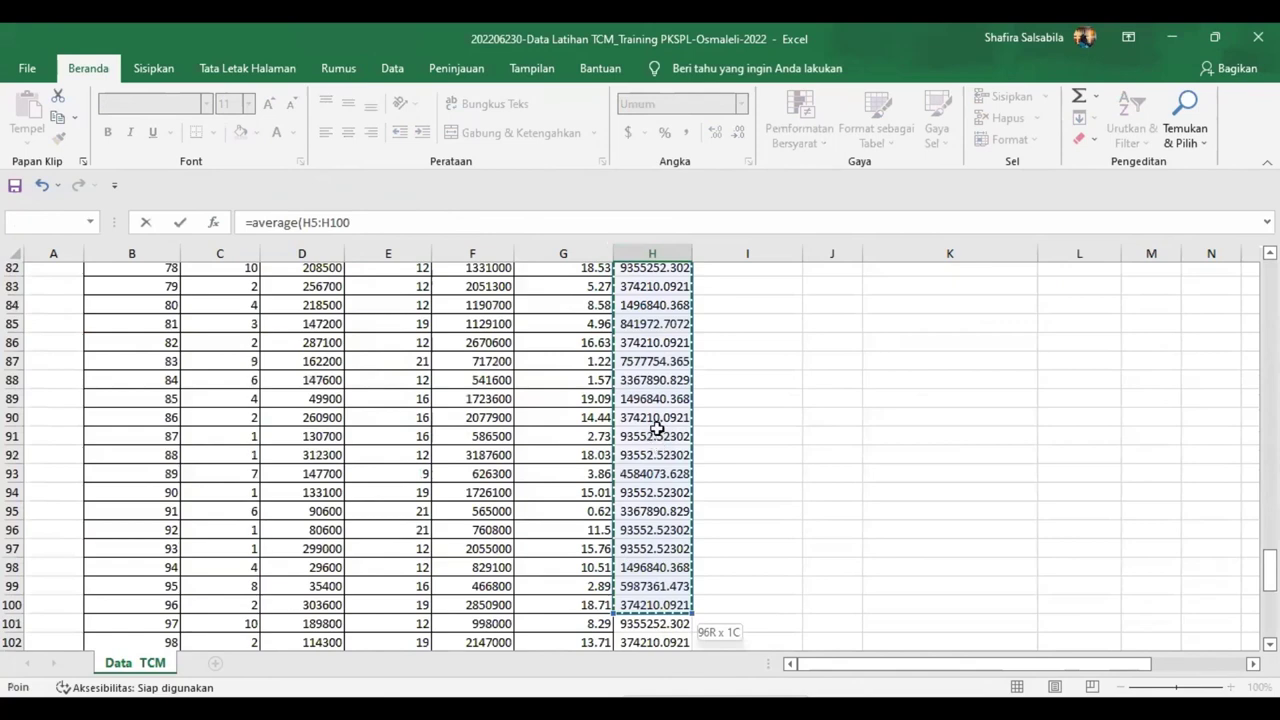
key("Return")
Step: Calculate the average surplus per respondent visit in H106 with the formula =H105/C105
type("=")
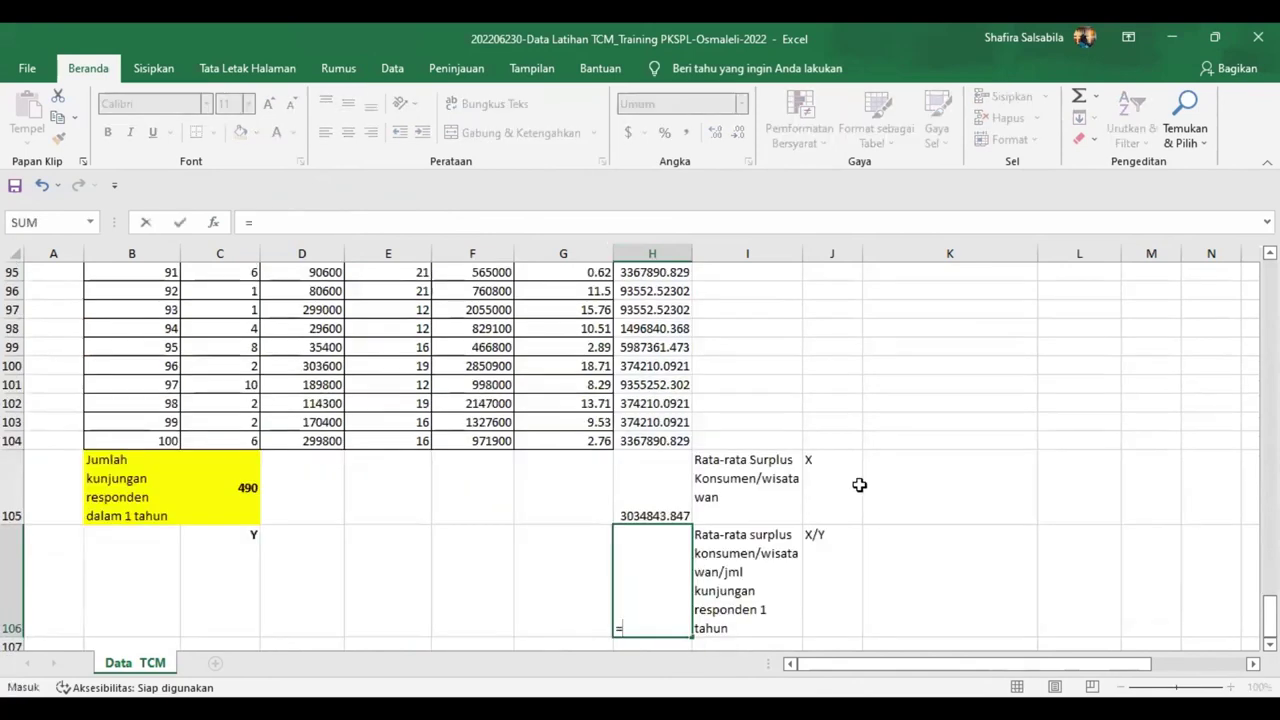
left_click(652, 496)
type("/")
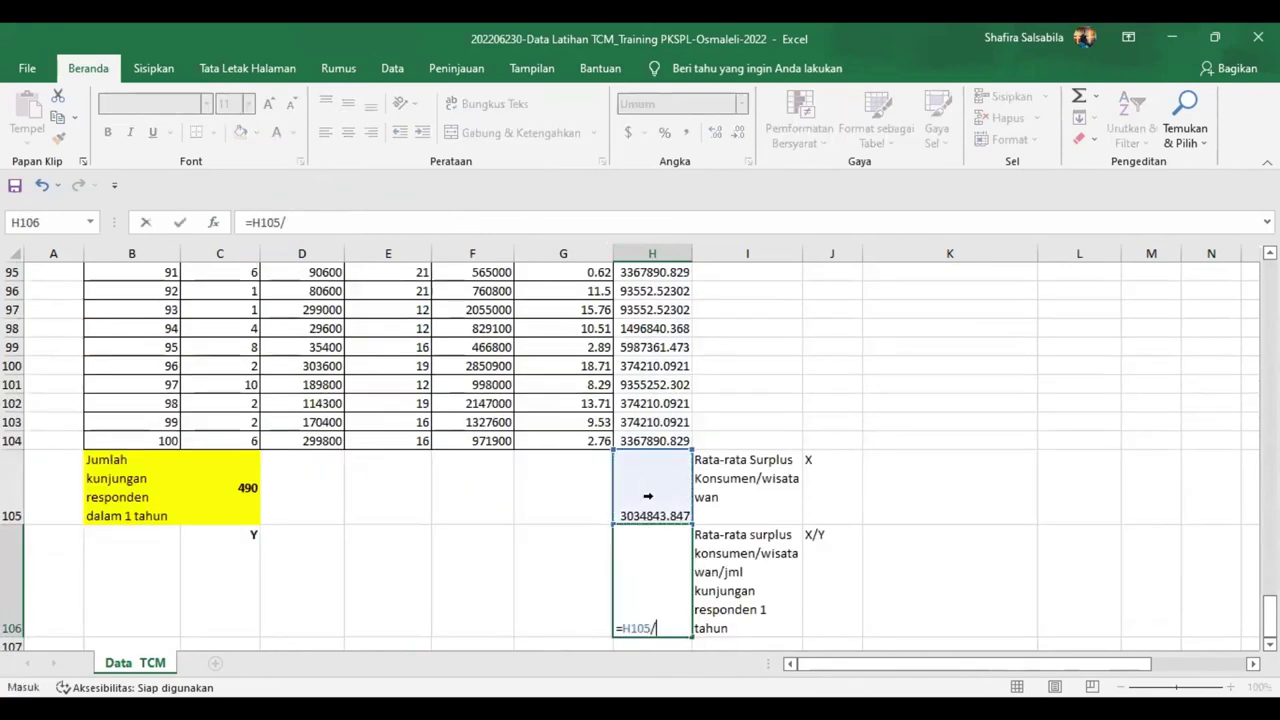
left_click(252, 500)
key("Return")
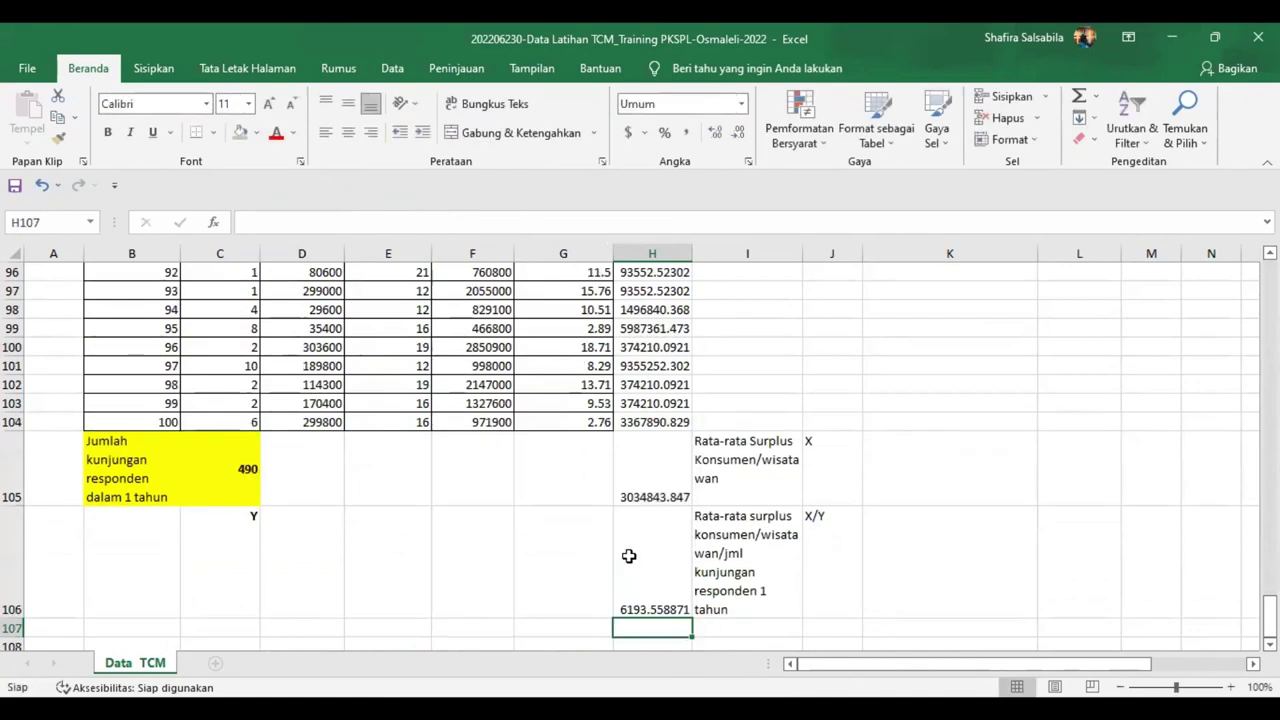
Step: Vertically centre the two average surplus values in H105:H106
left_click_drag(631, 557, 632, 488)
left_click(348, 103)
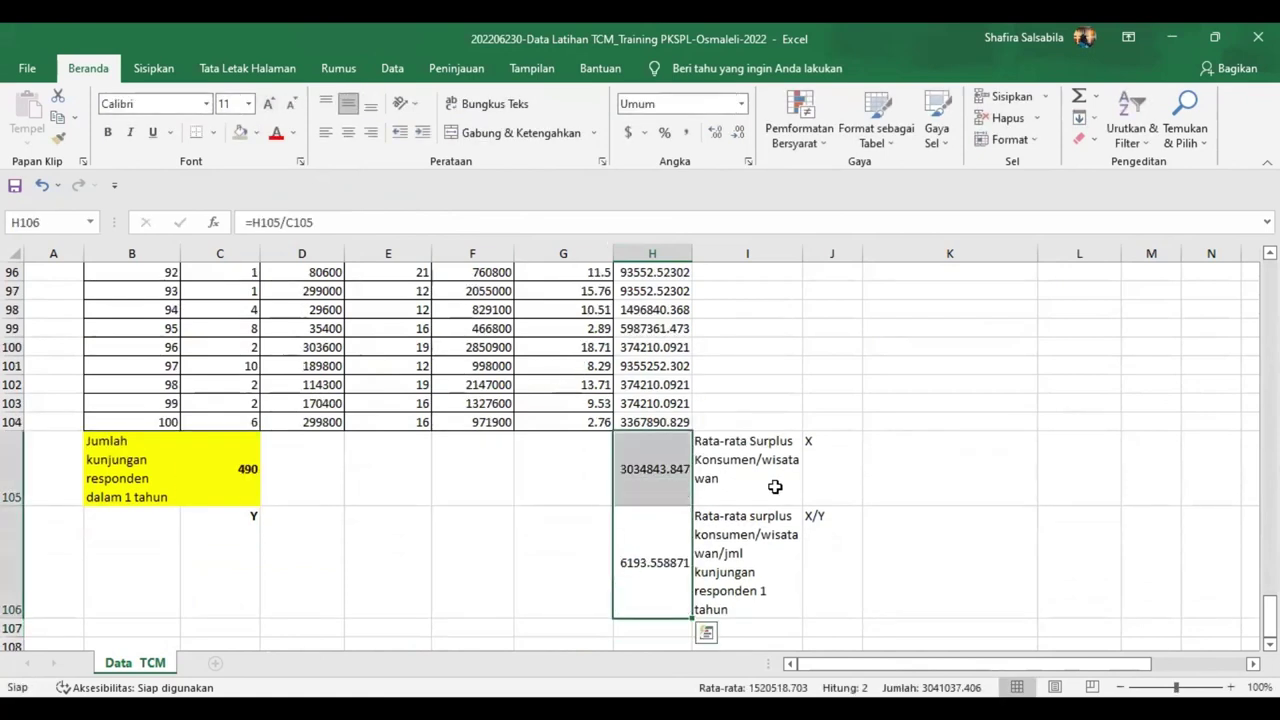
left_click(792, 512)
left_click(678, 570)
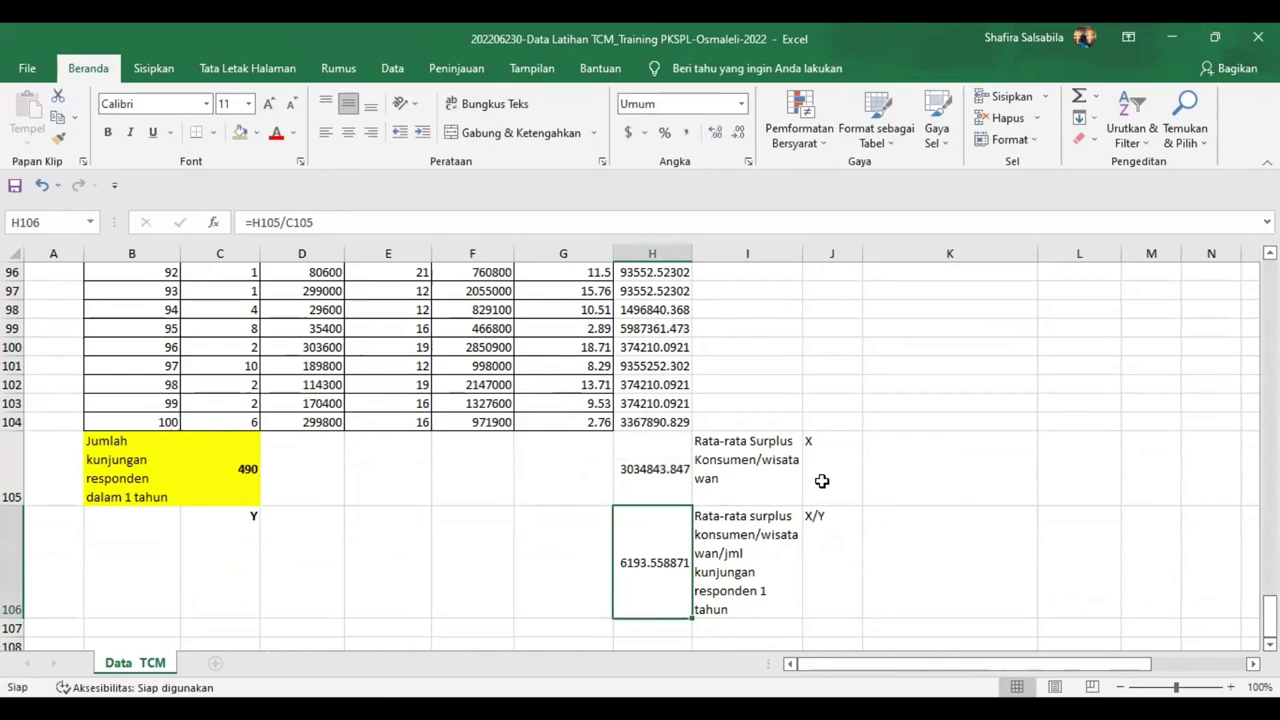
Step: Wrap the text of the average surplus and economic value labels in K28:K30
scroll(1086, 506, "up", 20)
scroll(1090, 502, "down", 1)
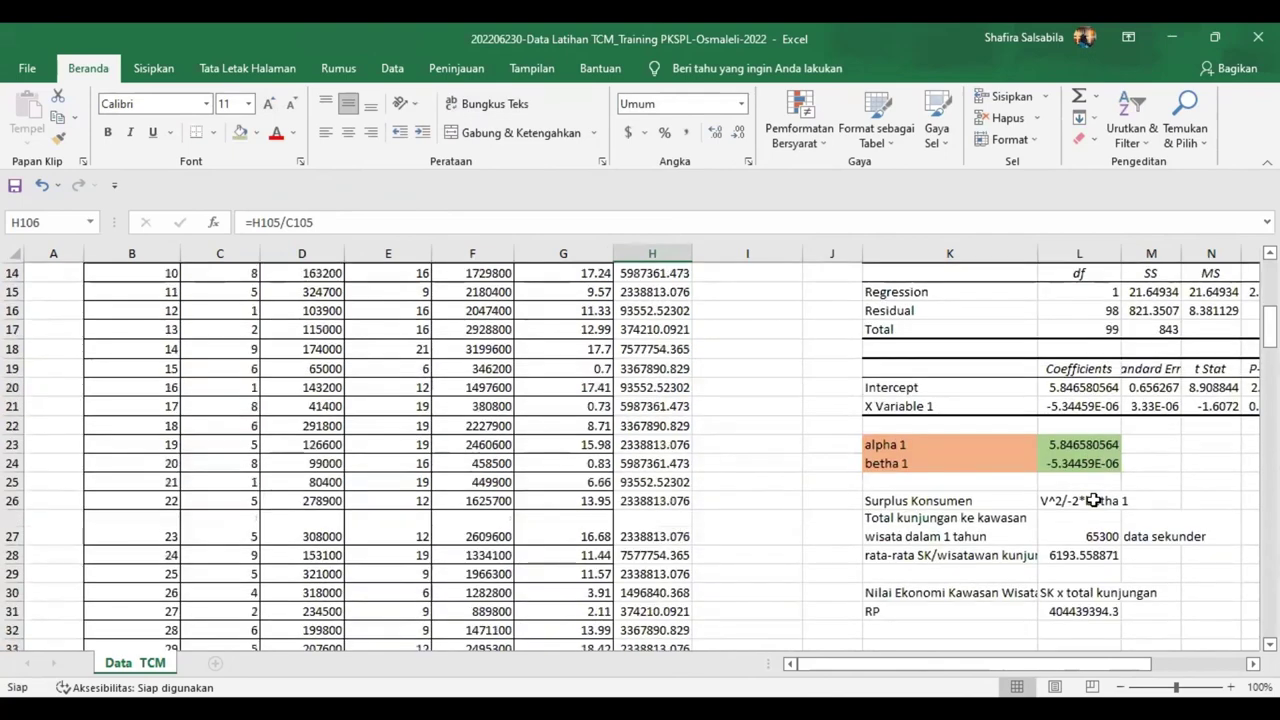
scroll(1094, 500, "down", 3)
left_click(1090, 478)
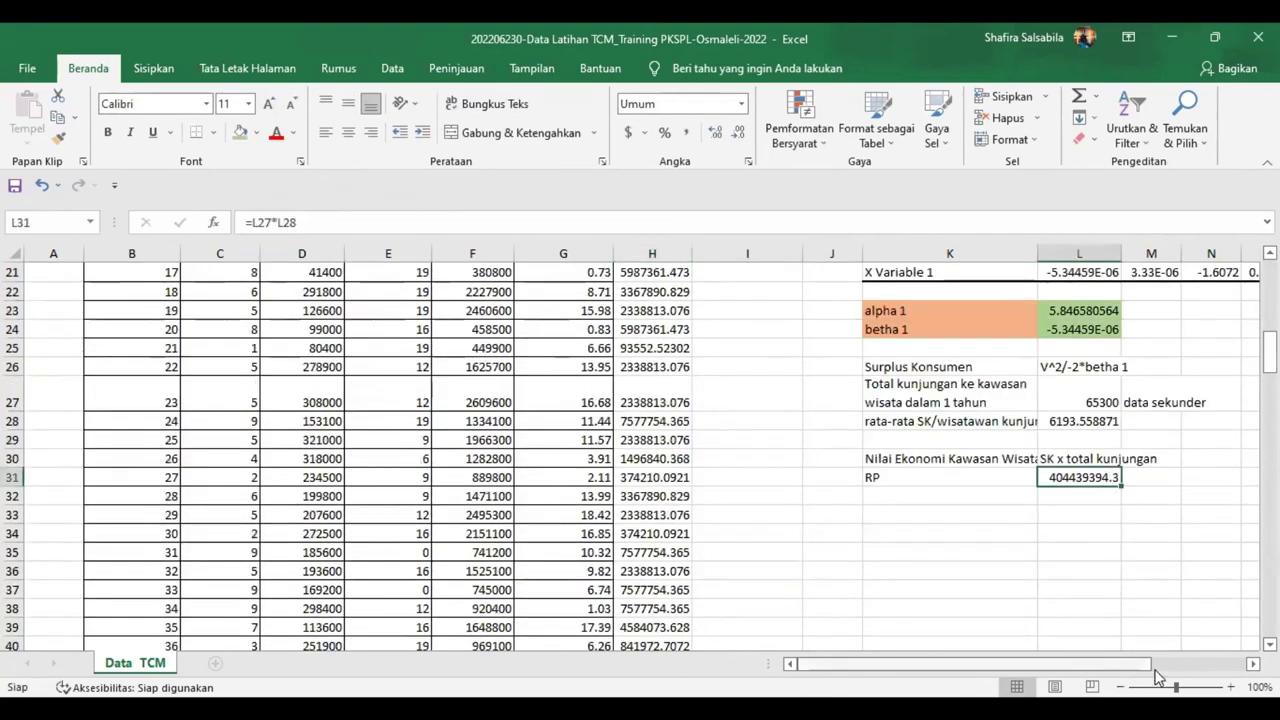
scroll(797, 259, "right", 3)
left_click(736, 424)
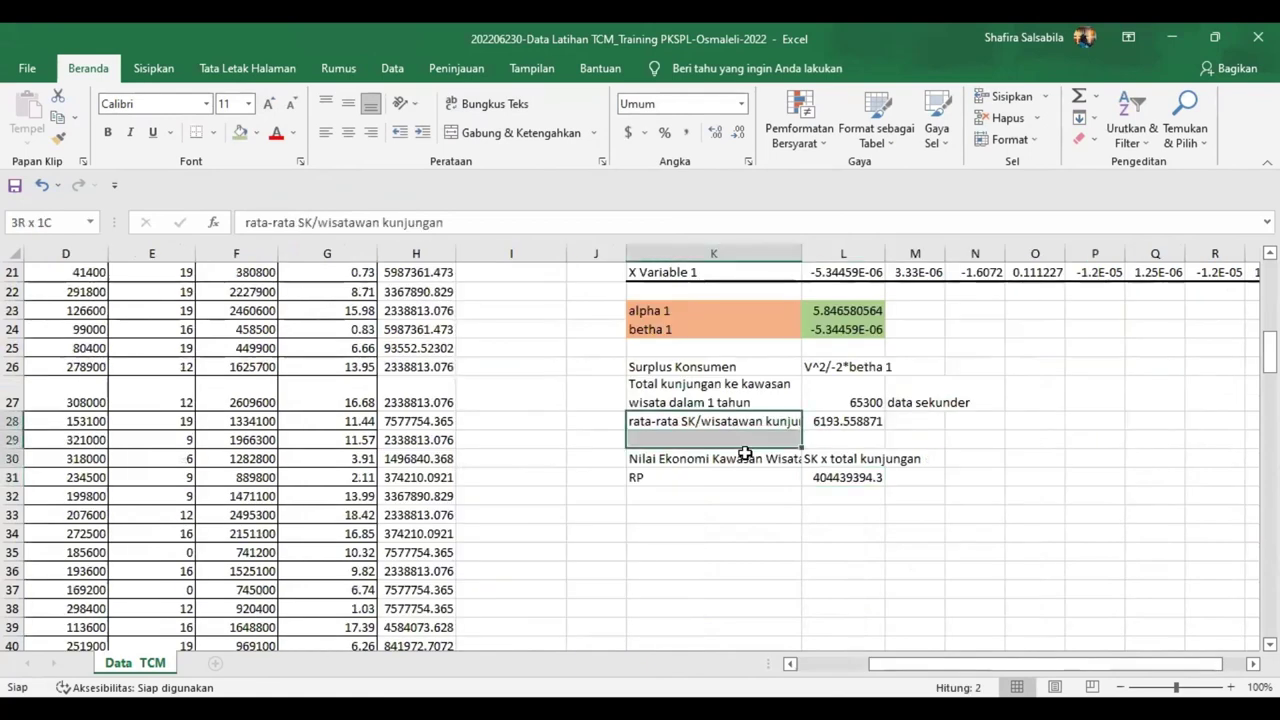
left_click(745, 458, "ctrl")
key("alt+h+w")
left_click(757, 506)
left_click(968, 547)
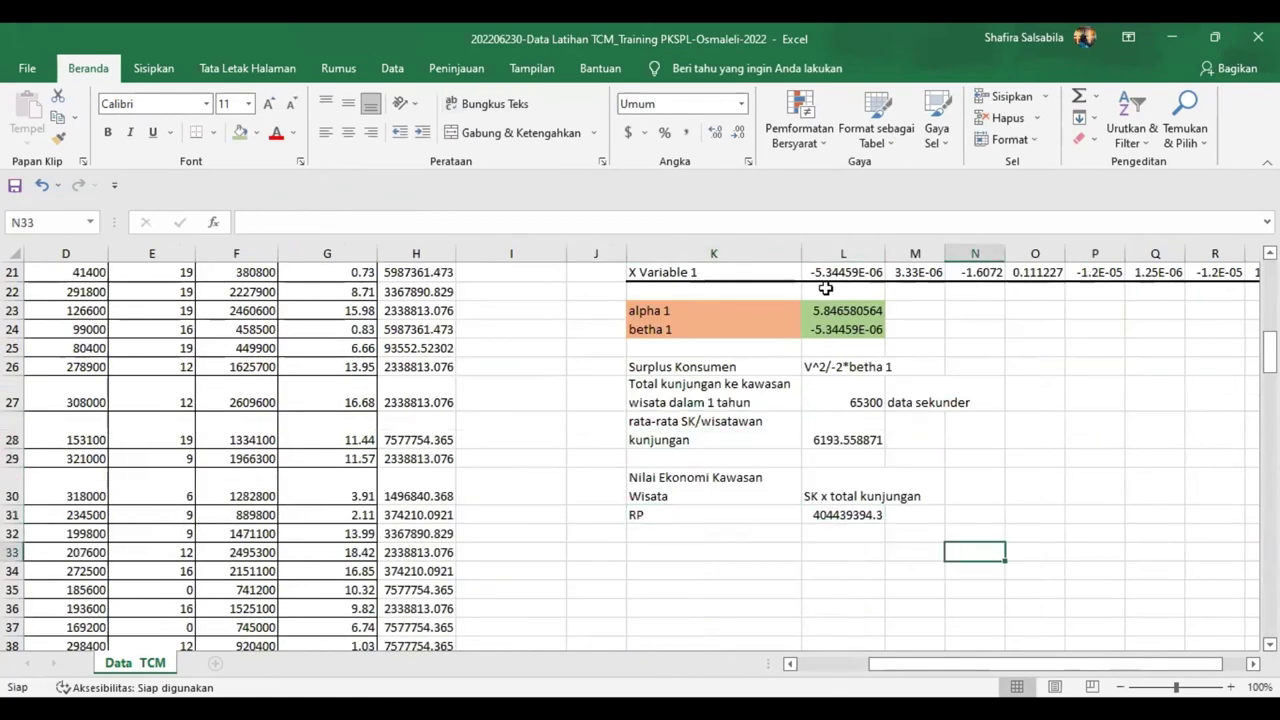
left_click(880, 432)
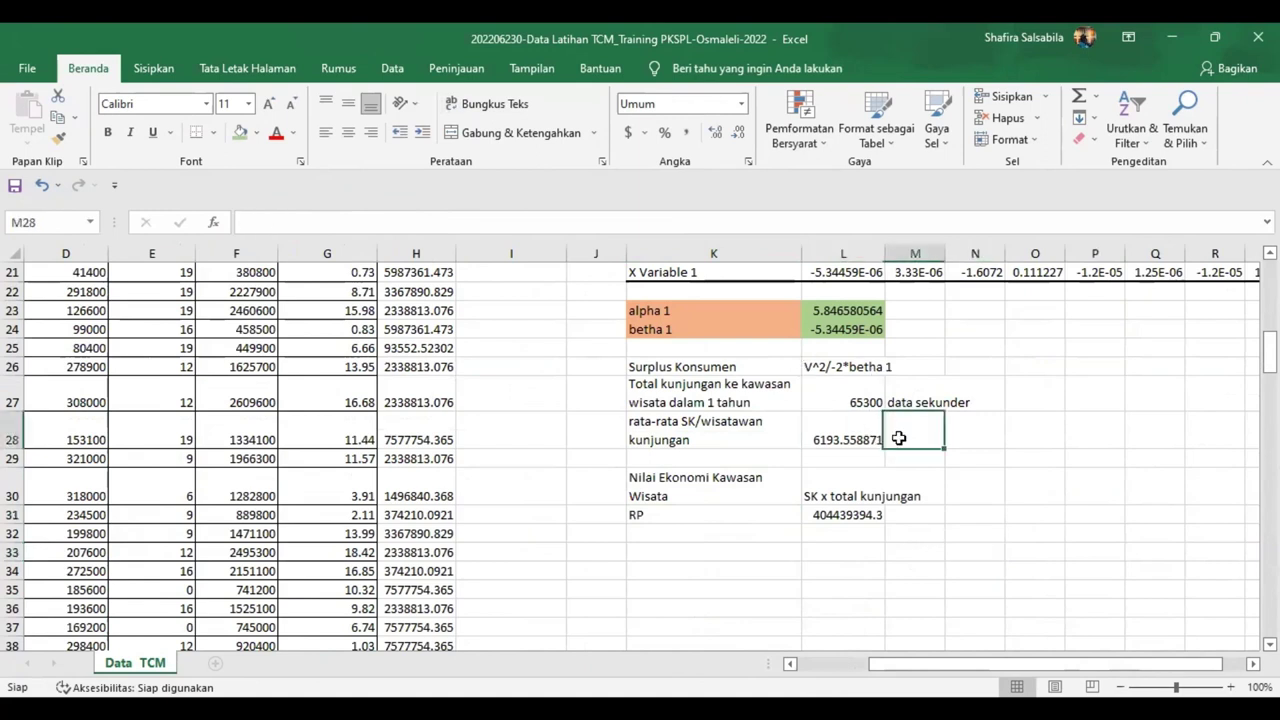
Step: Fit column L's width to its contents and show the economic value in L31 with thousands separators
left_click(870, 486)
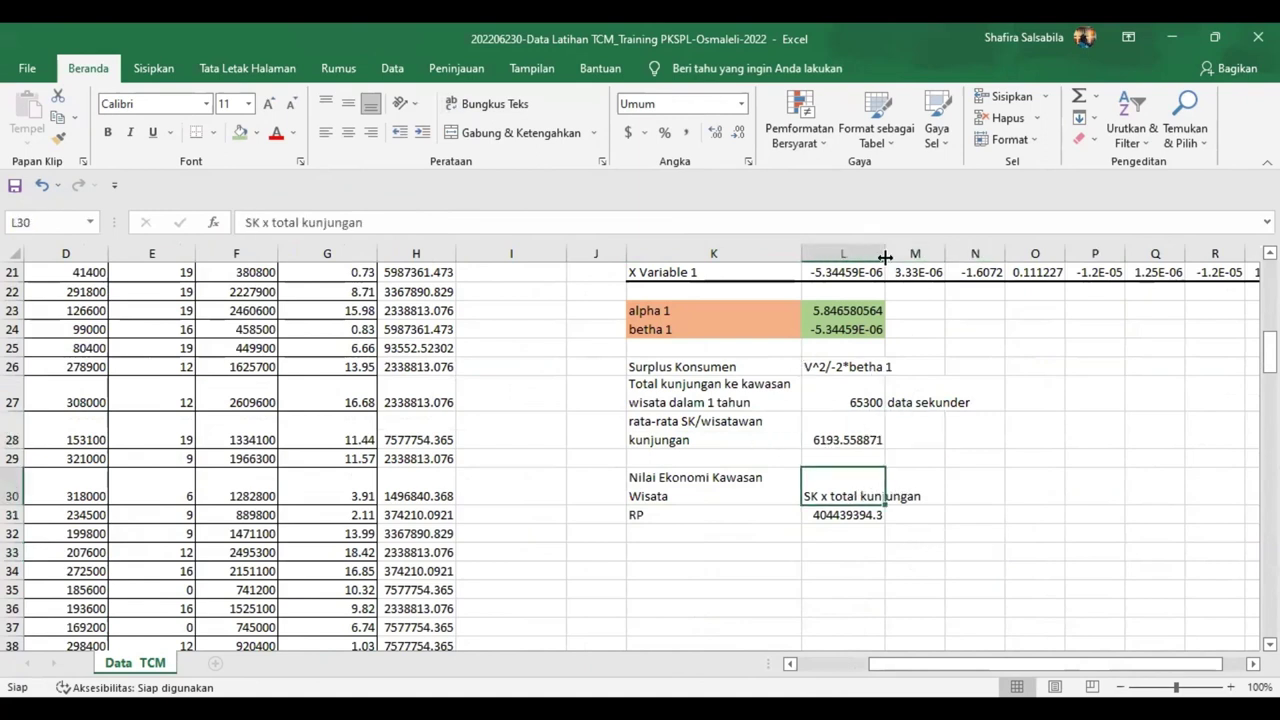
double_click(885, 258)
left_click(865, 515)
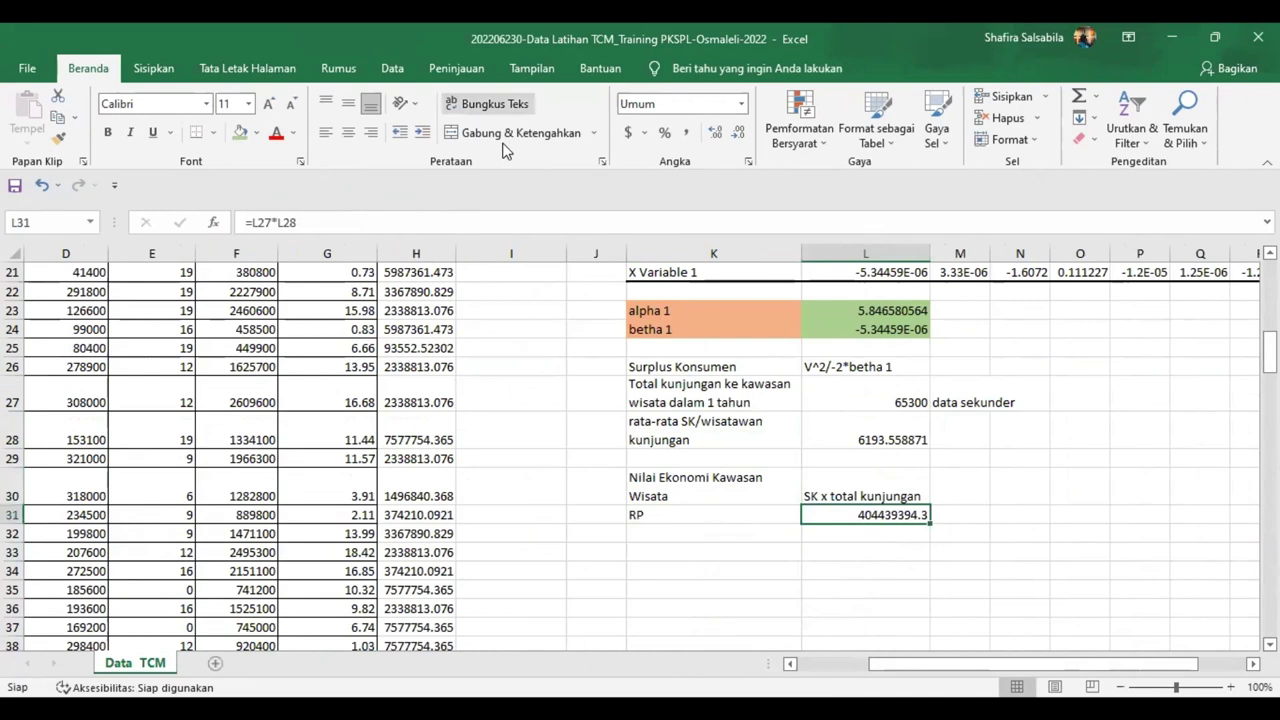
left_click(686, 132)
left_click(705, 492)
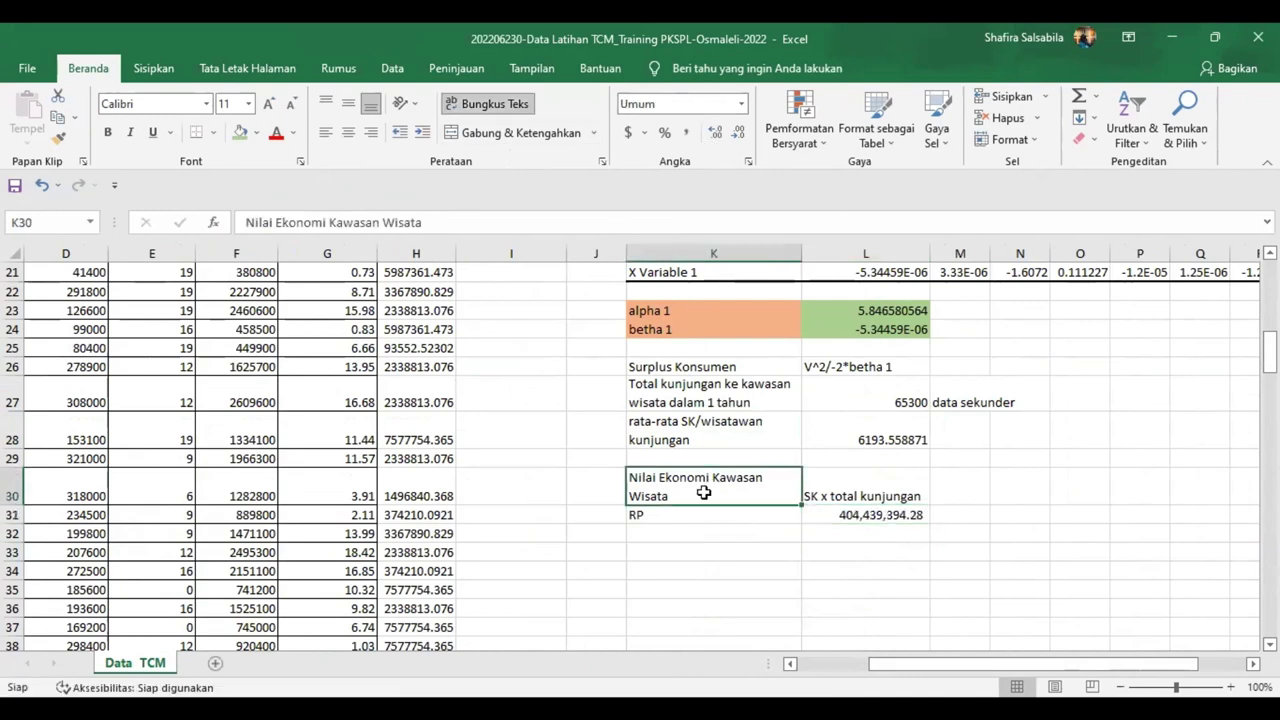
left_click(661, 514)
left_click(868, 514)
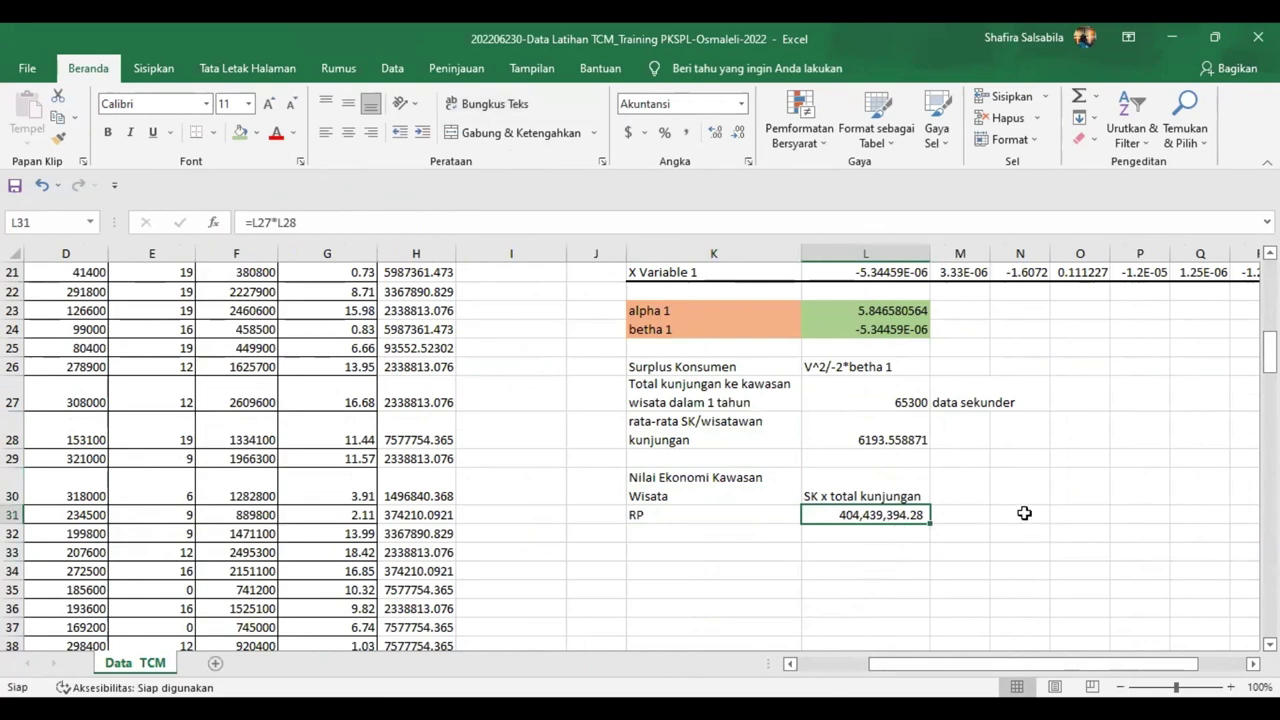
Step: Enter the unit "rupiah" in M31 beside the economic value
left_click(984, 513)
type("ru")
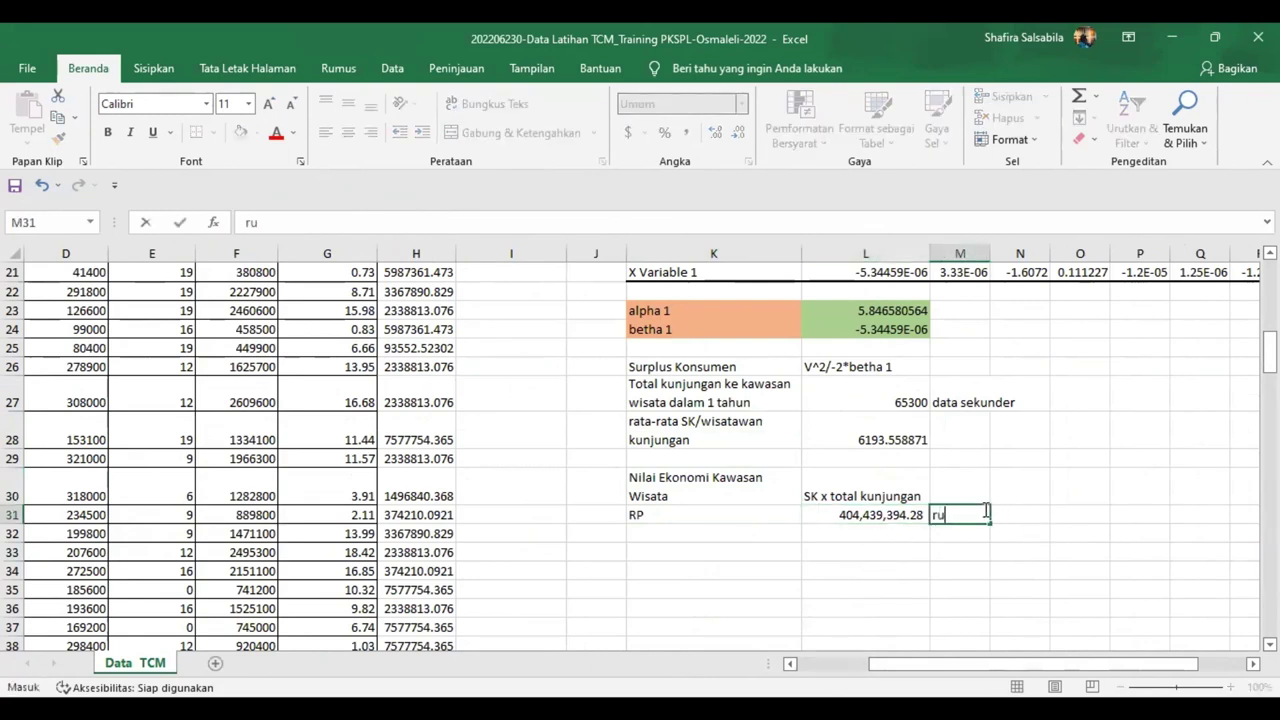
type("pia")
key("BackSpace")
type("iah")
key("Return")
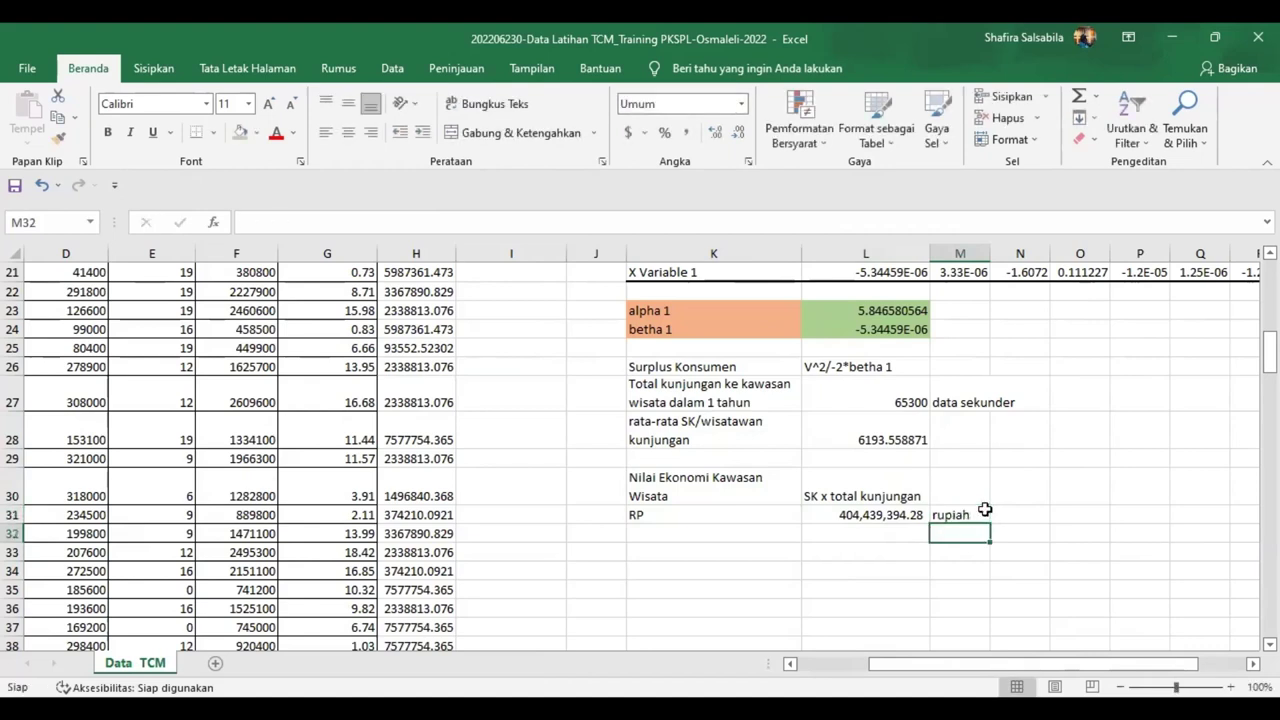
Step: Vertically centre the text in L30 and rewrite the consumer surplus formula text in L26 as "(V^2)/(-2*betha 1)"
left_click(830, 492)
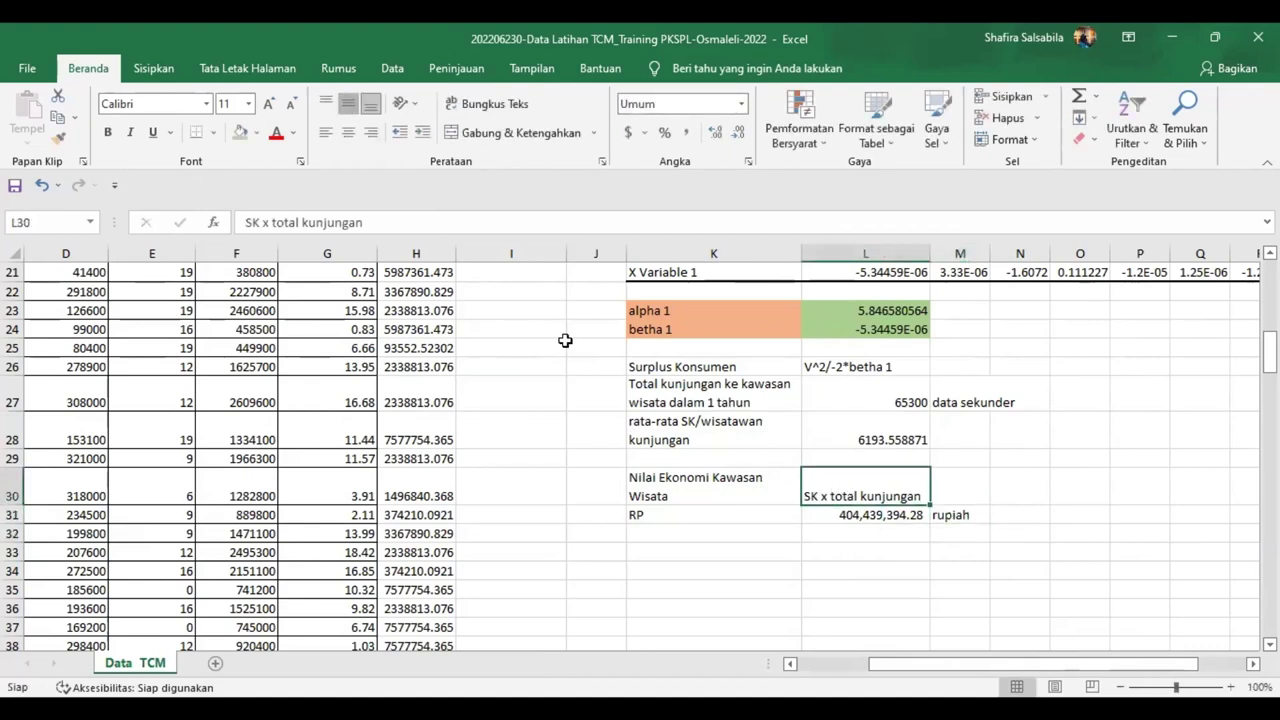
scroll(800, 430, "up", 1)
left_click(820, 423)
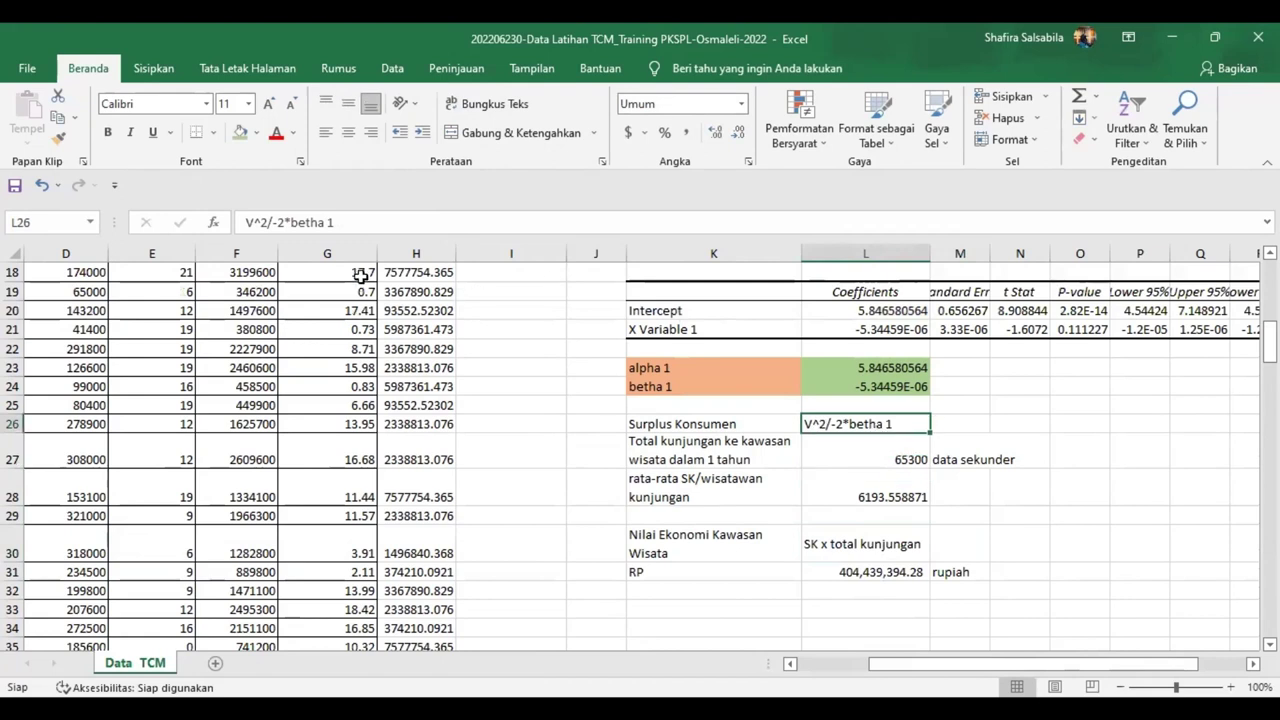
left_click(265, 222)
type("(V^2")
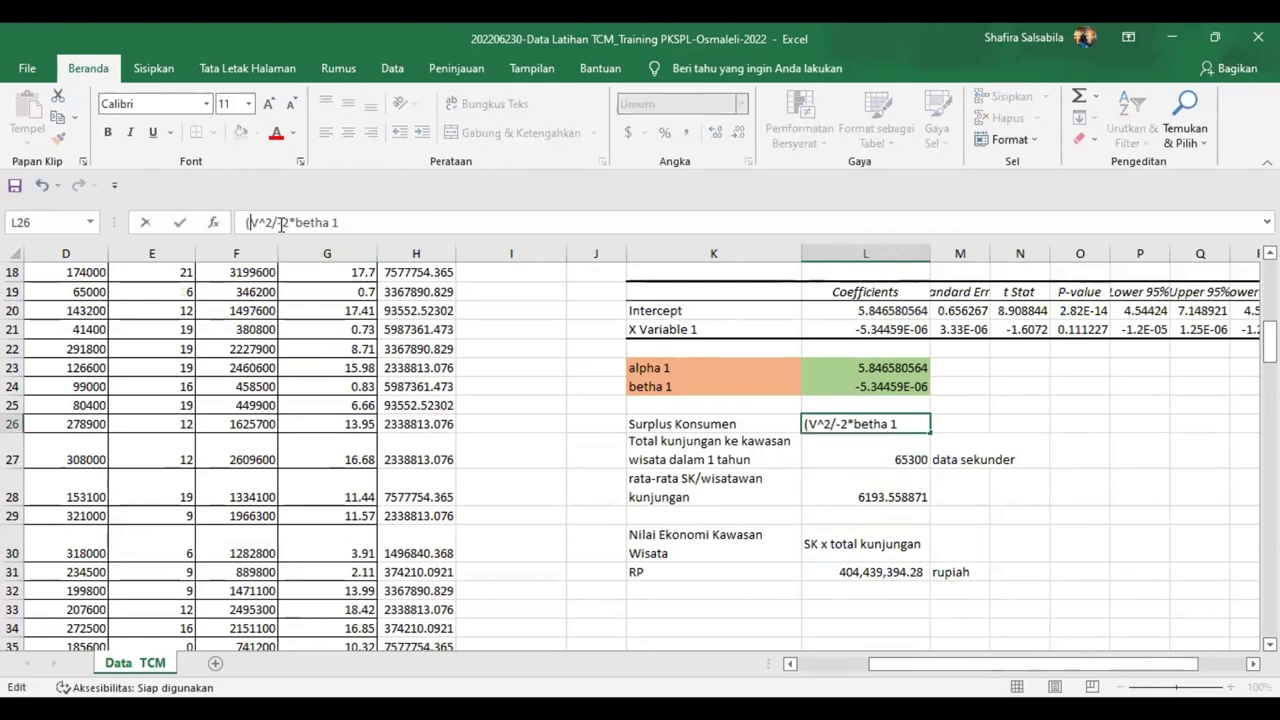
type(")/")
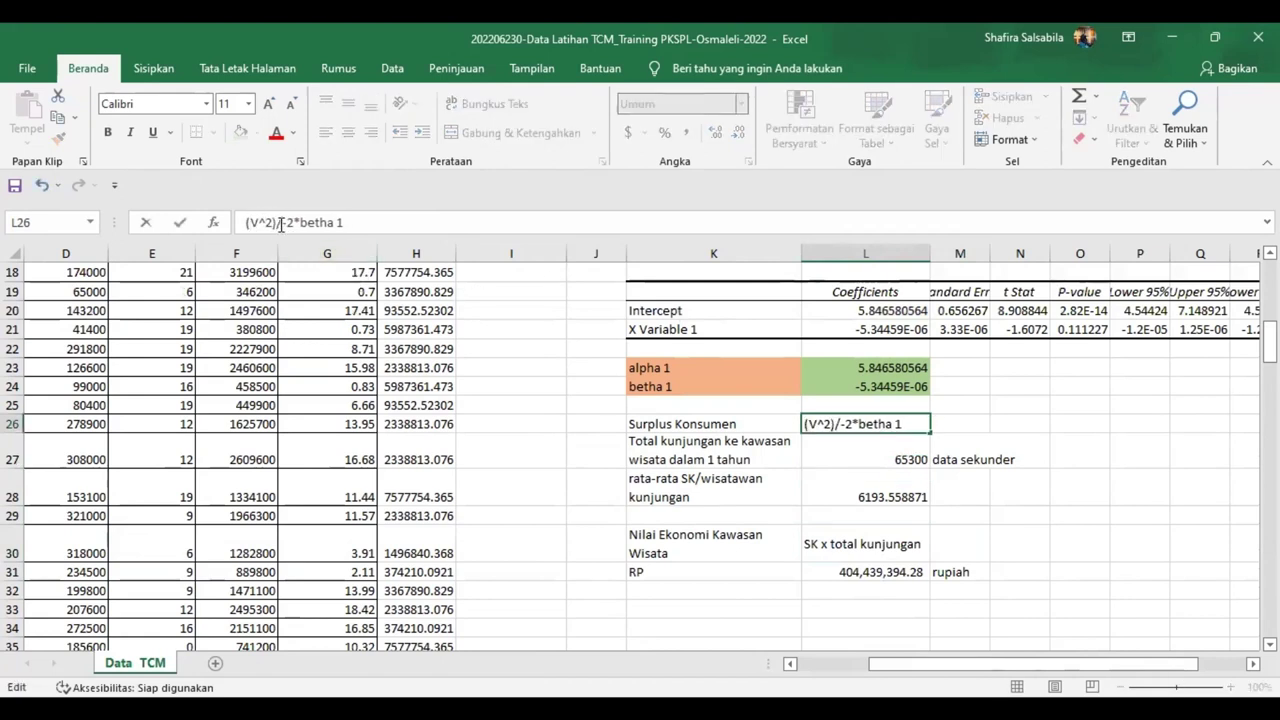
type("(")
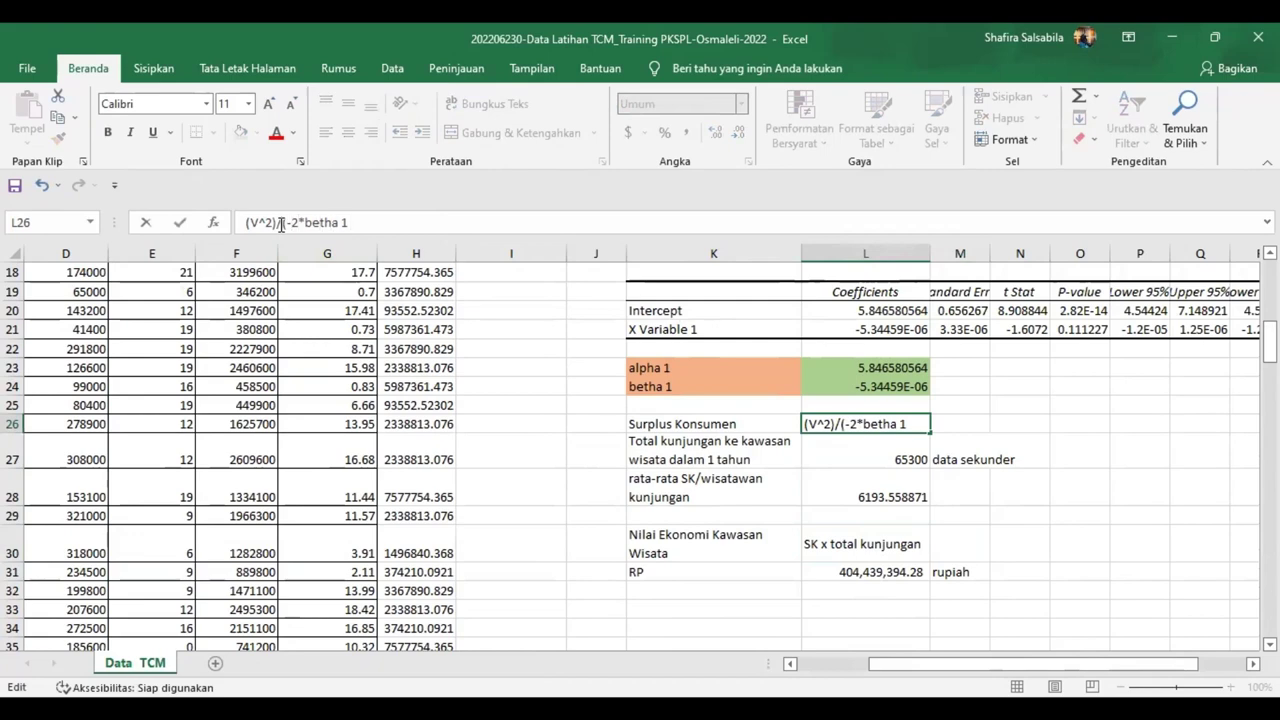
key("Return")
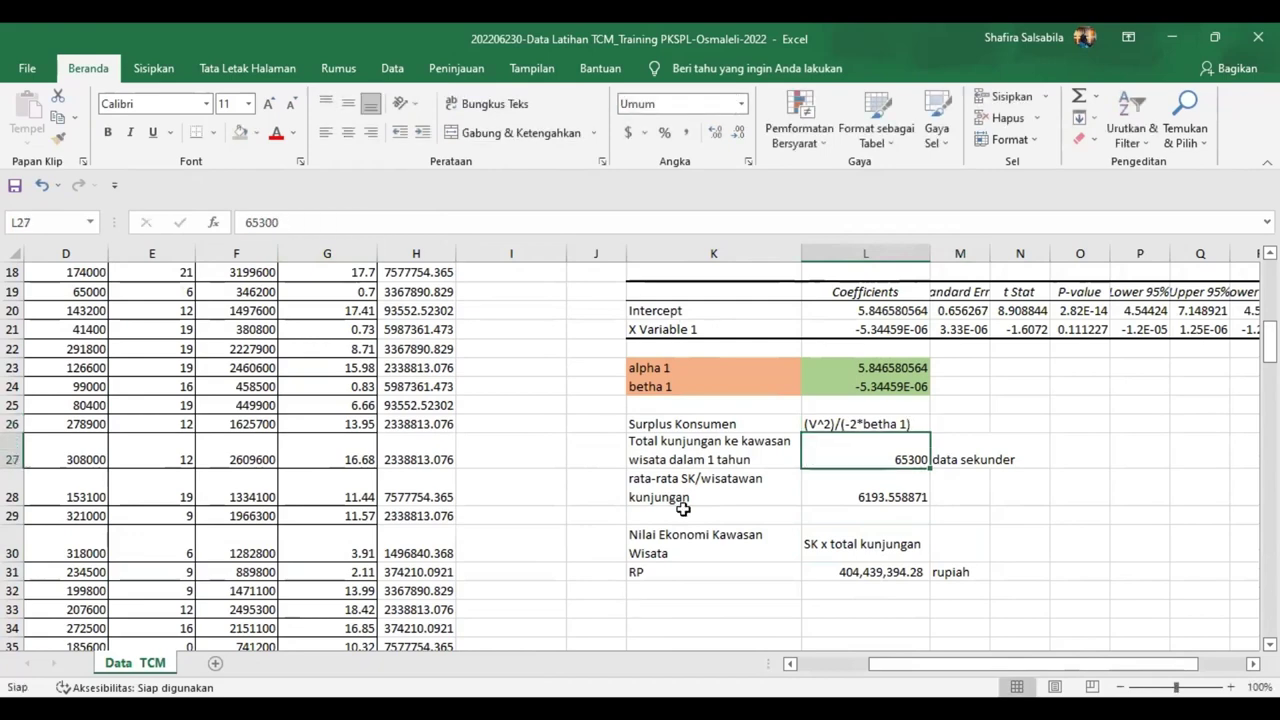
Step: Format the economic value block K30:M31 as left-aligned bold text with a light green fill
scroll(962, 472, "down", 1)
left_click(962, 482)
left_click(960, 402)
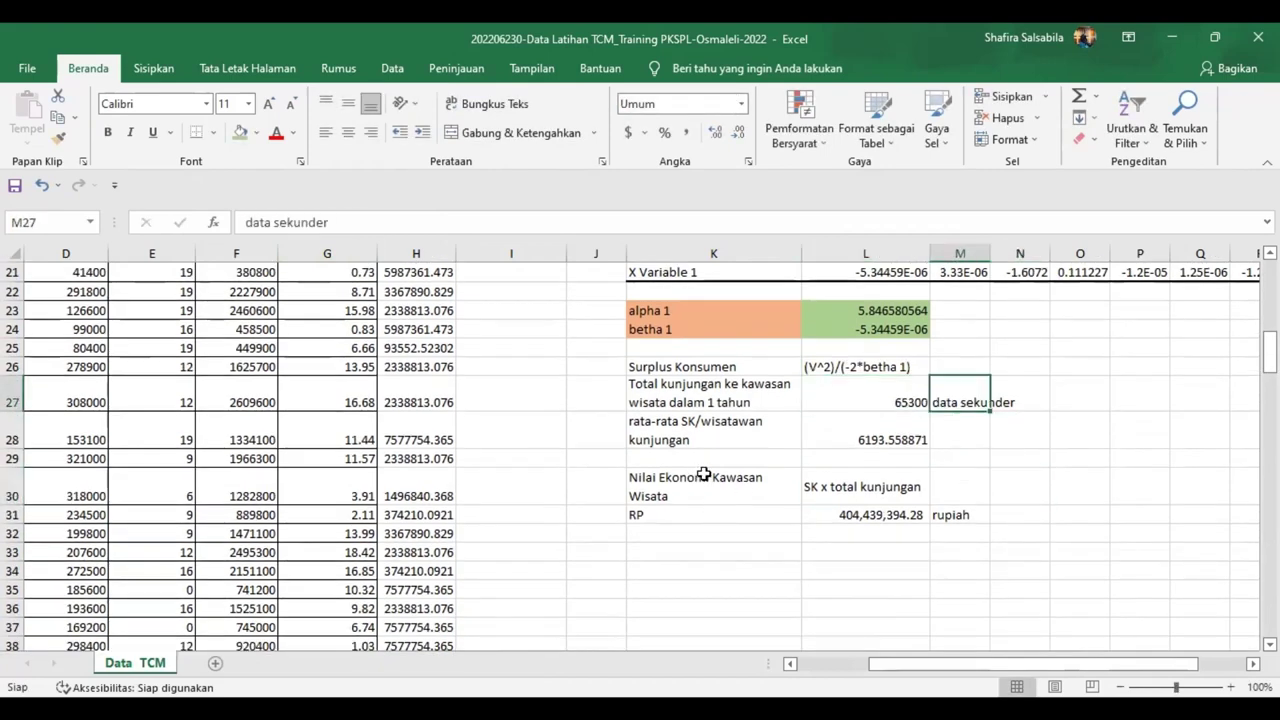
left_click_drag(700, 474, 840, 513)
left_click(840, 513)
left_click_drag(700, 485, 945, 512)
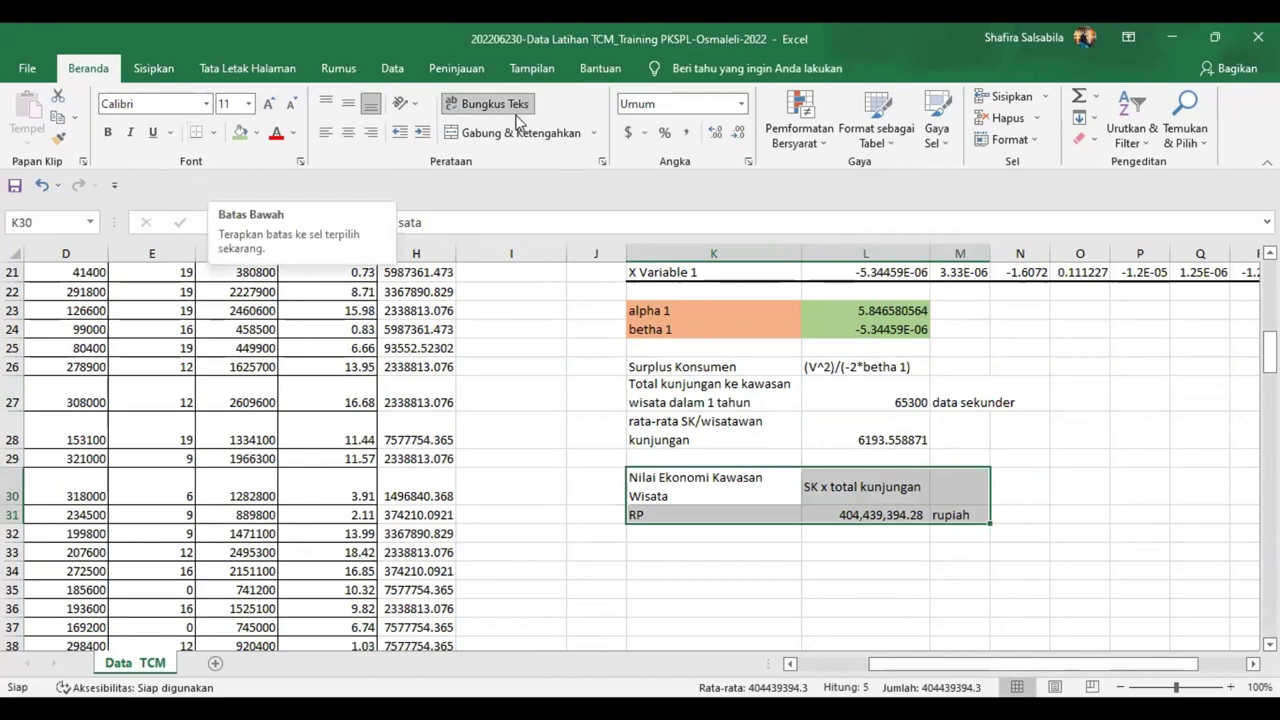
left_click(342, 135)
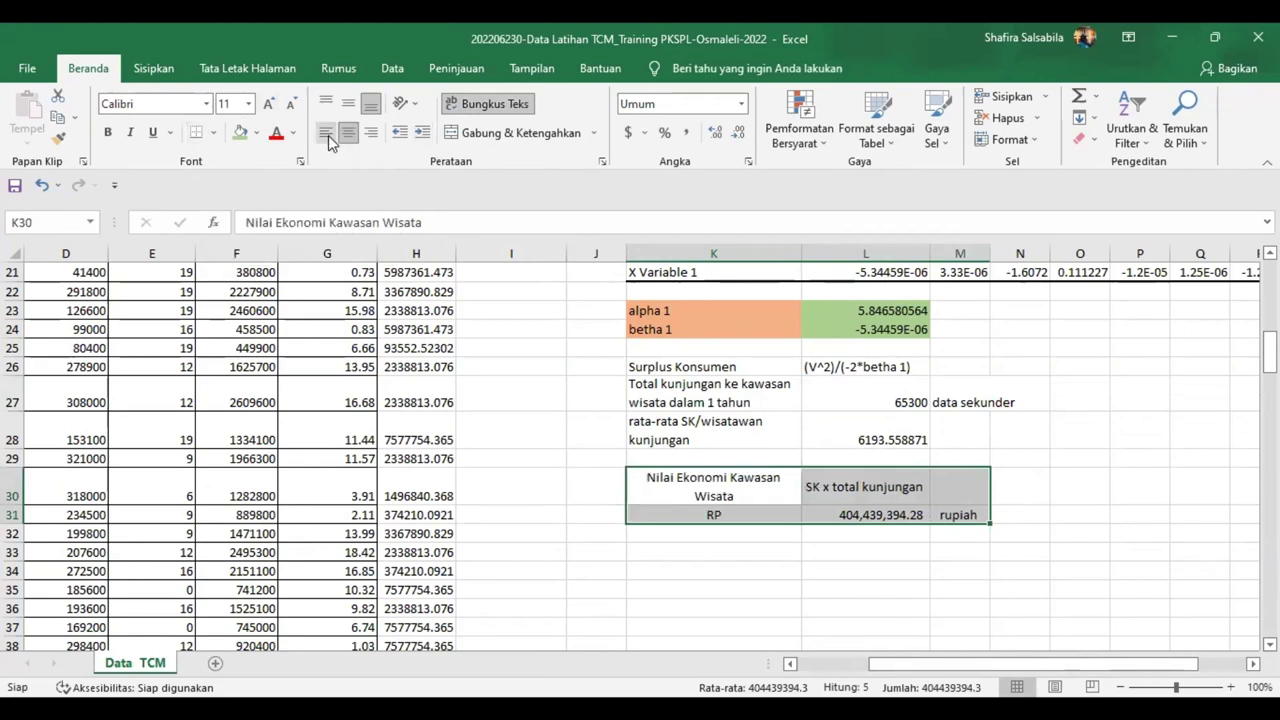
left_click(325, 132)
left_click(107, 132)
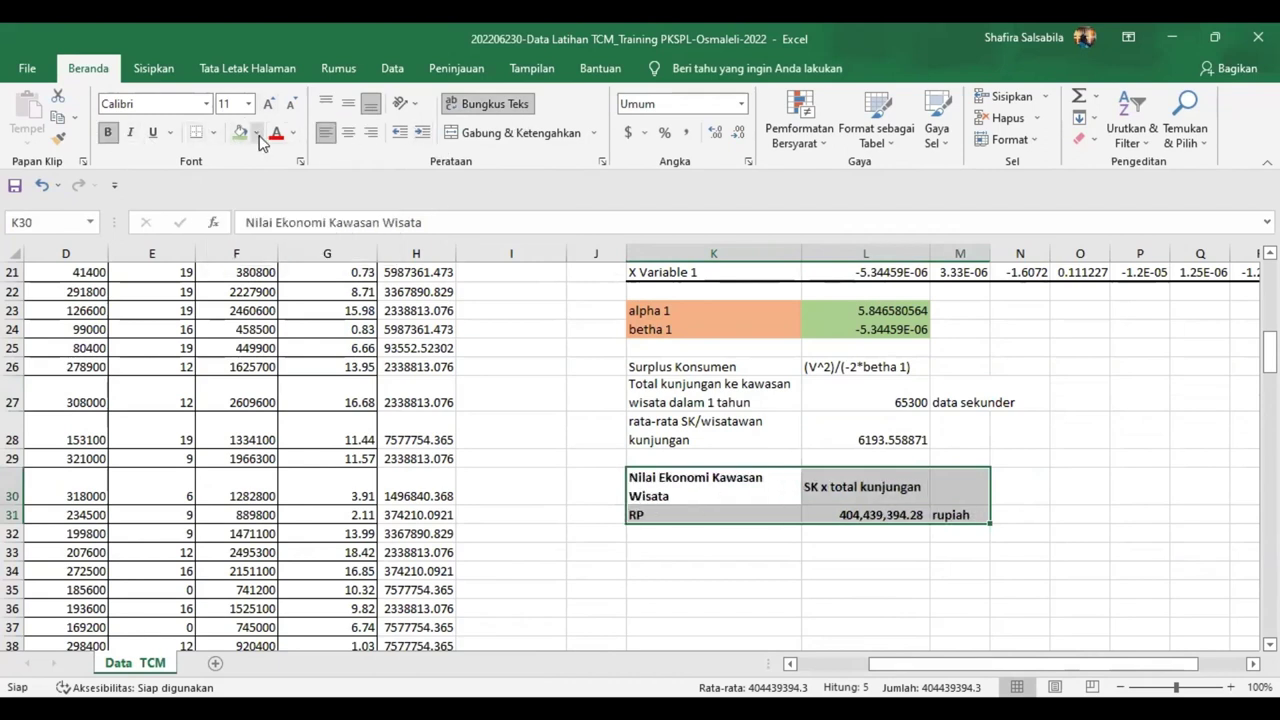
left_click(256, 132)
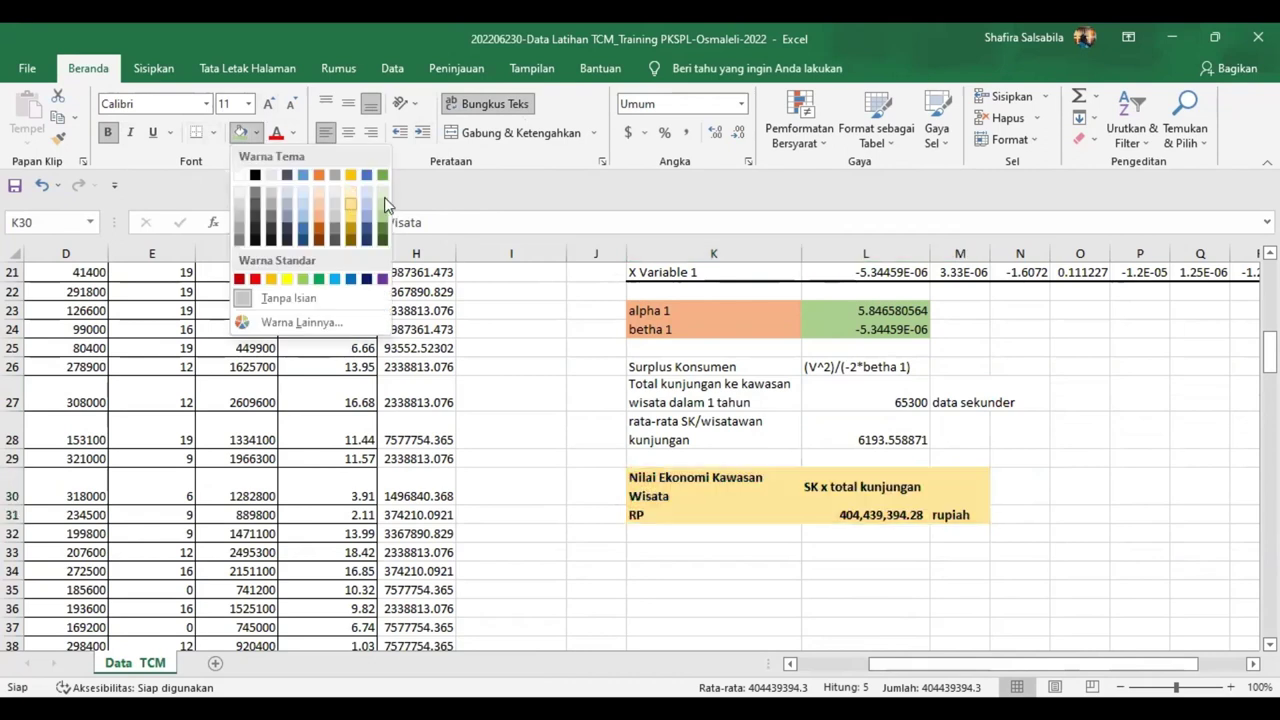
left_click(383, 204)
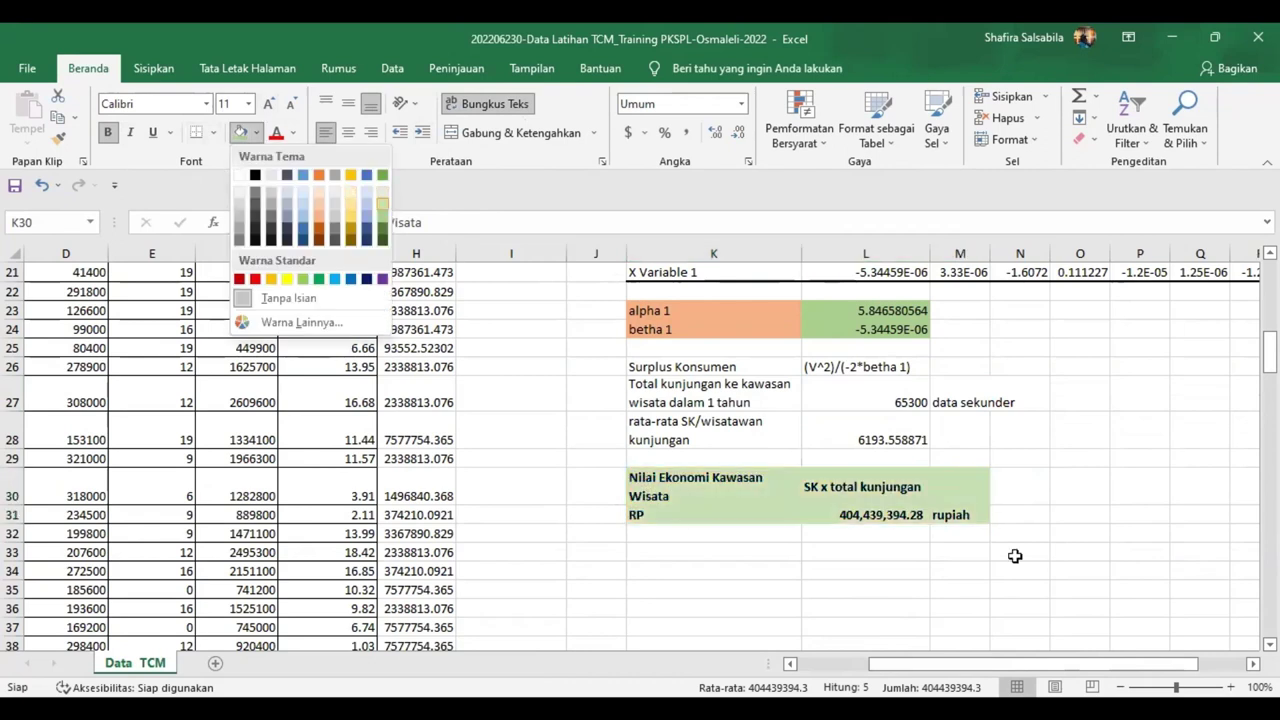
left_click(800, 255)
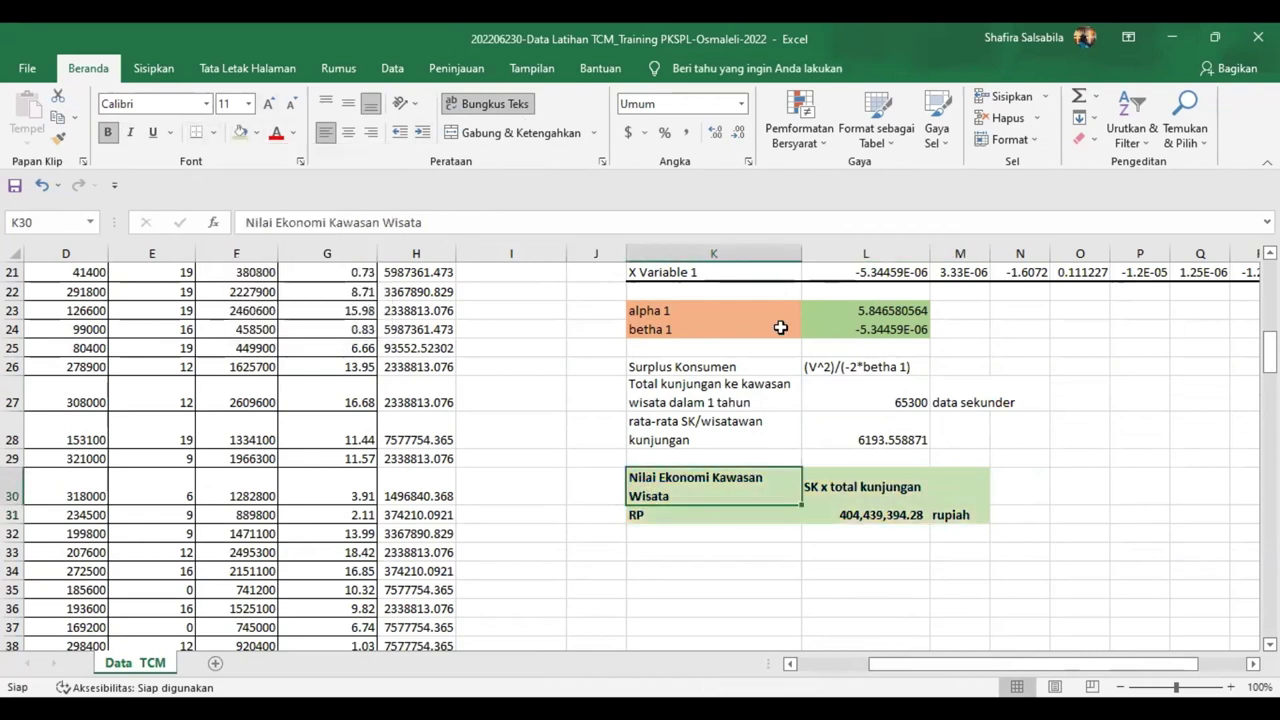
key("Up")
key("Up")
key("Up")
key("Right")
key("Right")
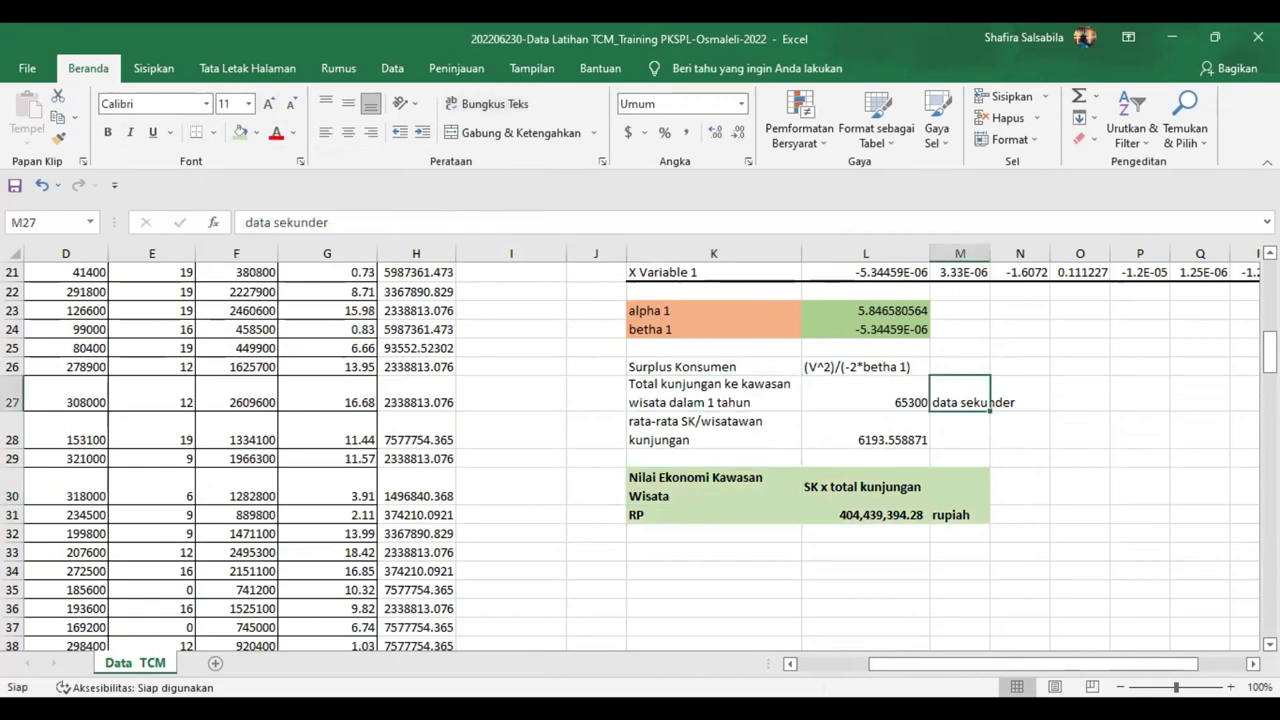
scroll(1018, 668, "up", 7)
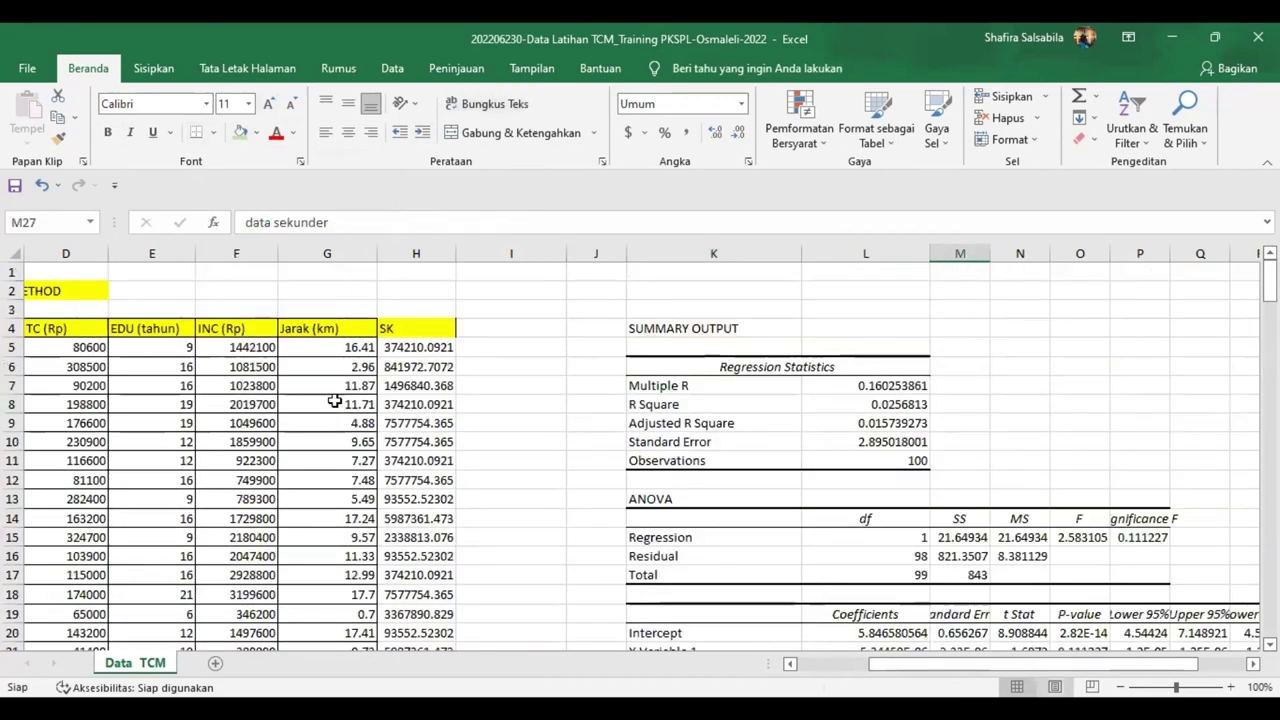
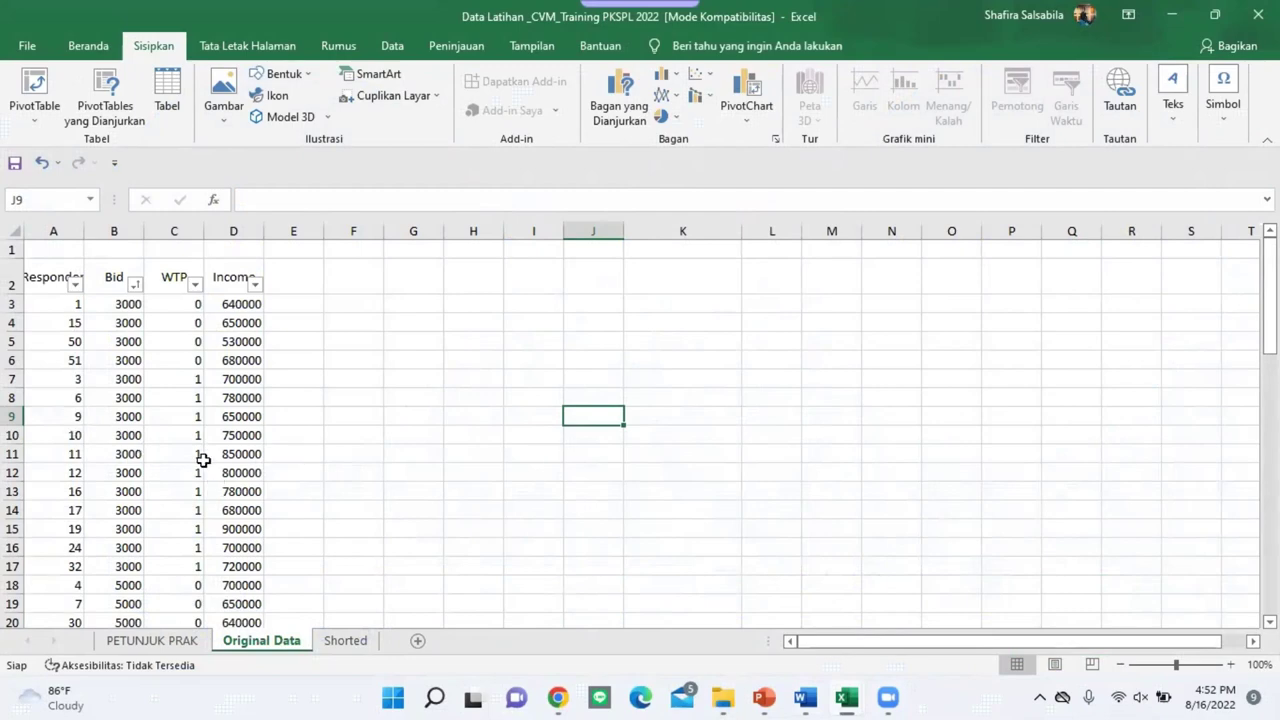
Step: Examine the bid levels and the 0 and 1 WTP answers in the Original Data sheet of the CVM workbook
scroll(197, 457, "down", 7)
scroll(192, 452, "up", 7)
scroll(135, 315, "down", 3)
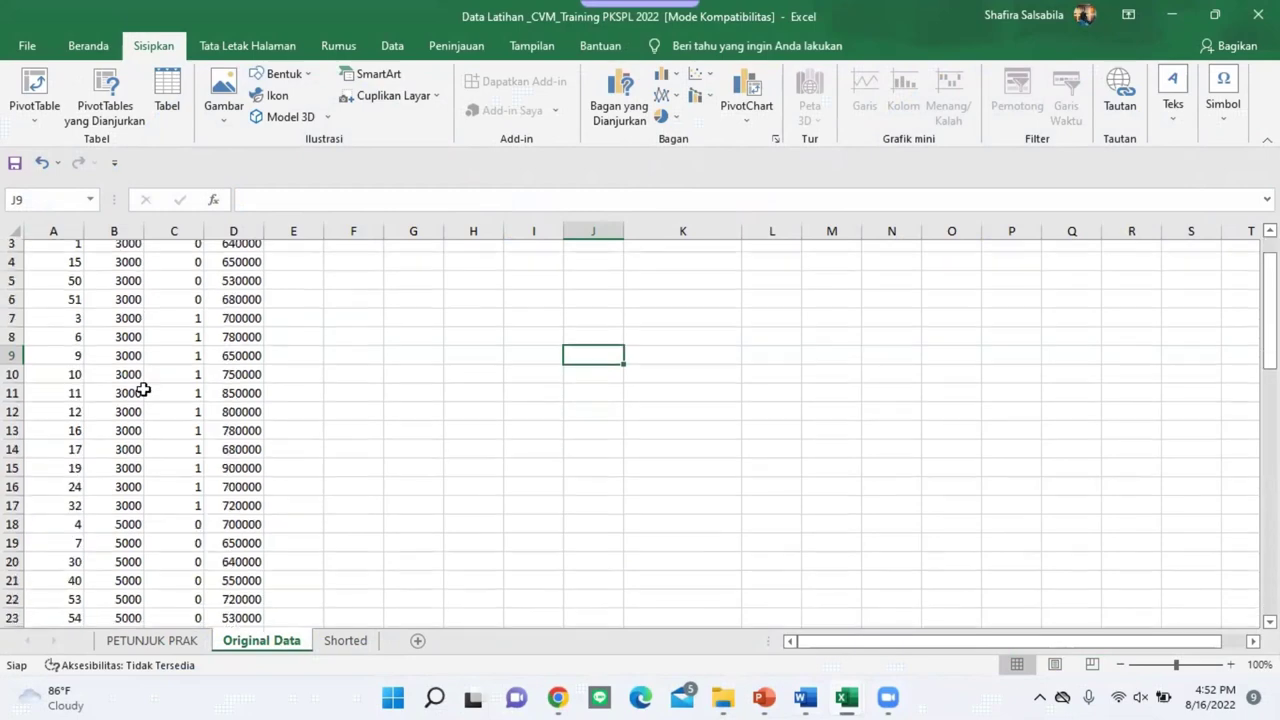
scroll(110, 570, "down", 9)
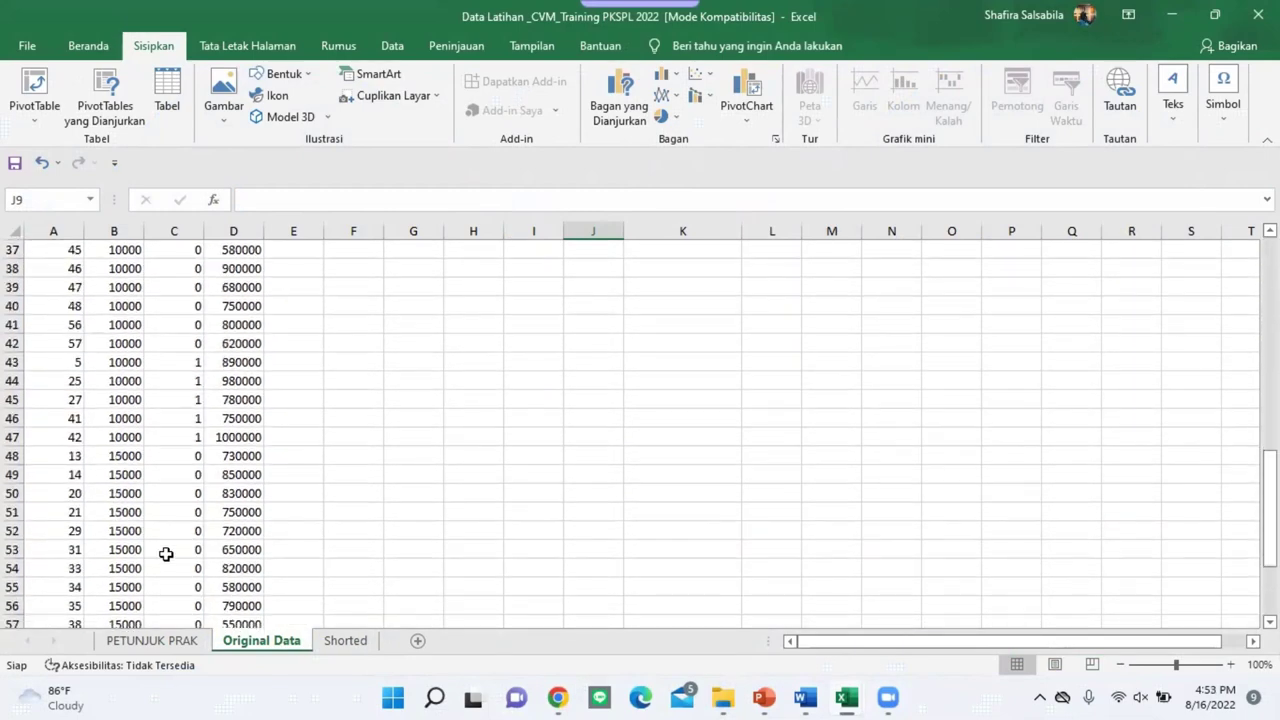
scroll(166, 551, "up", 7)
scroll(175, 541, "up", 5)
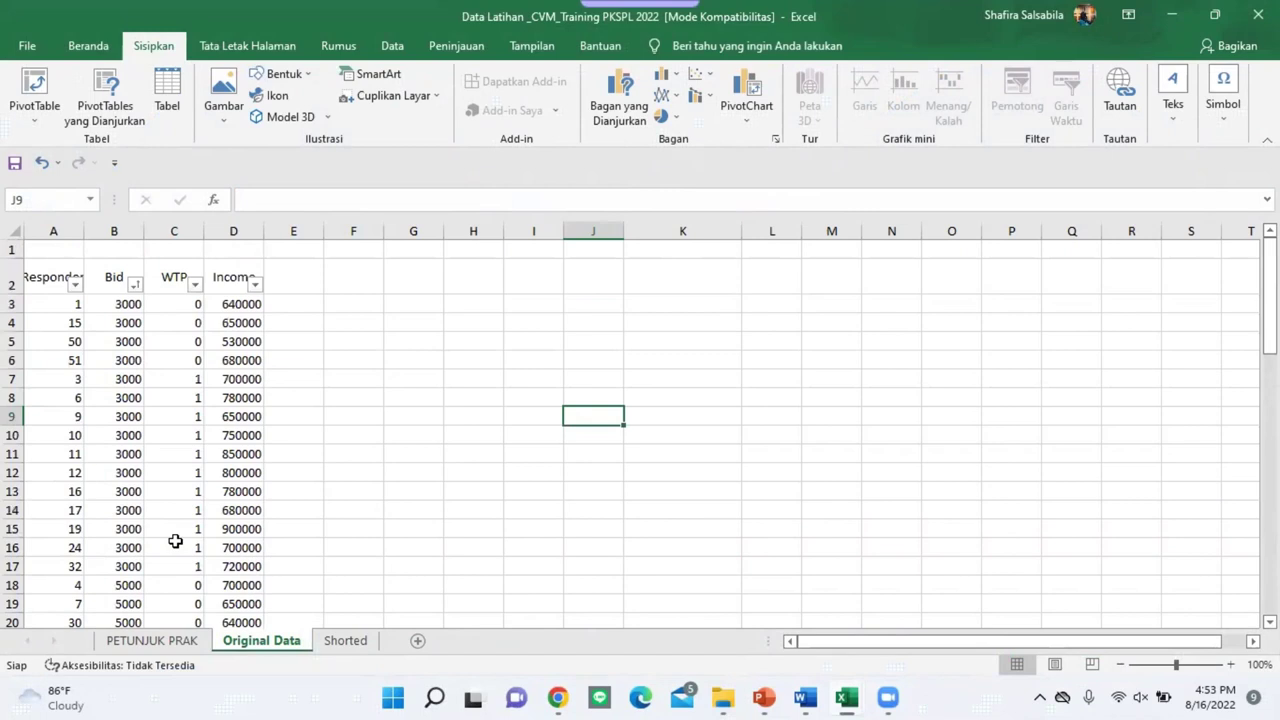
left_click(180, 308)
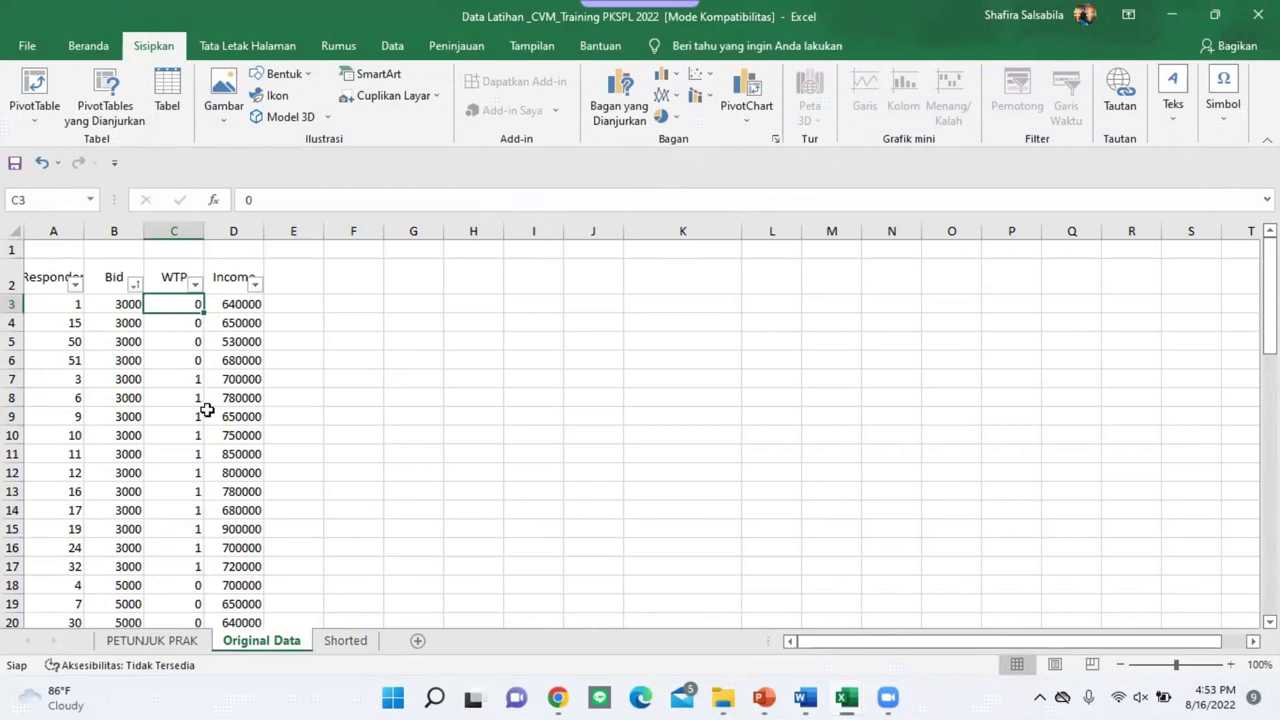
left_click(186, 380)
left_click(348, 356)
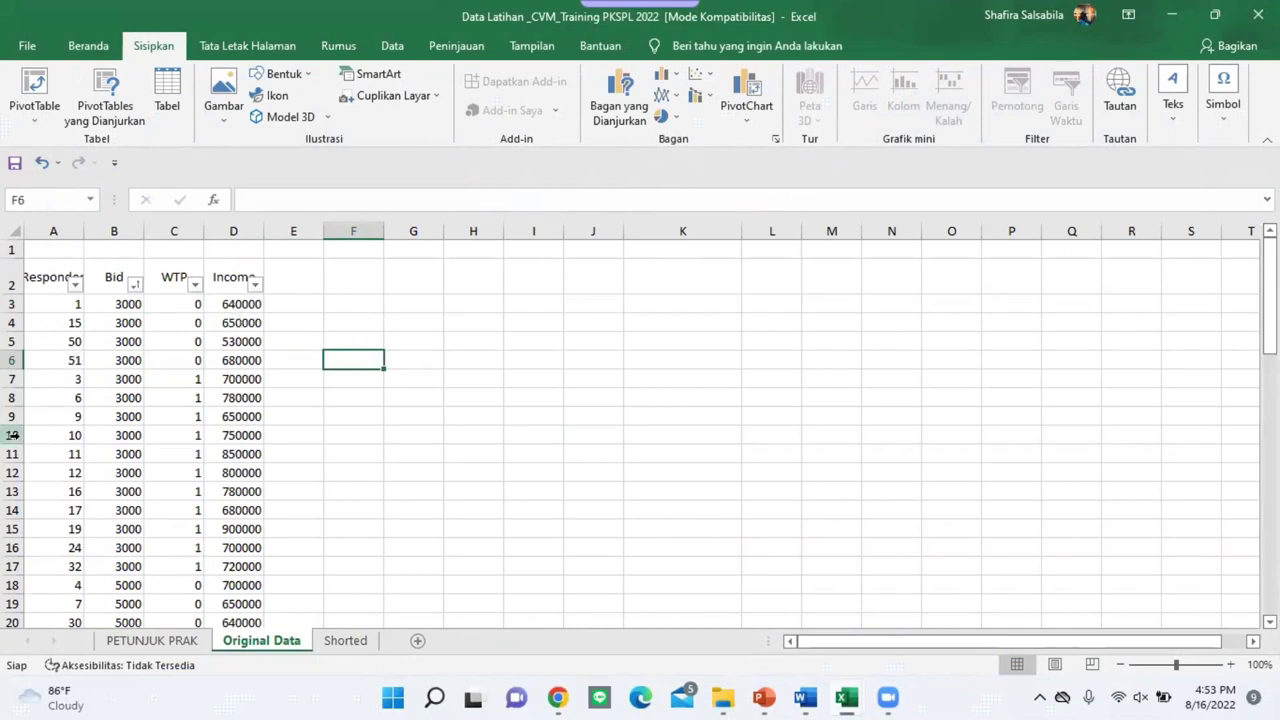
Step: Check the Bid column's sort and filter options and how the respondent numbers are ordered
left_click(113, 306)
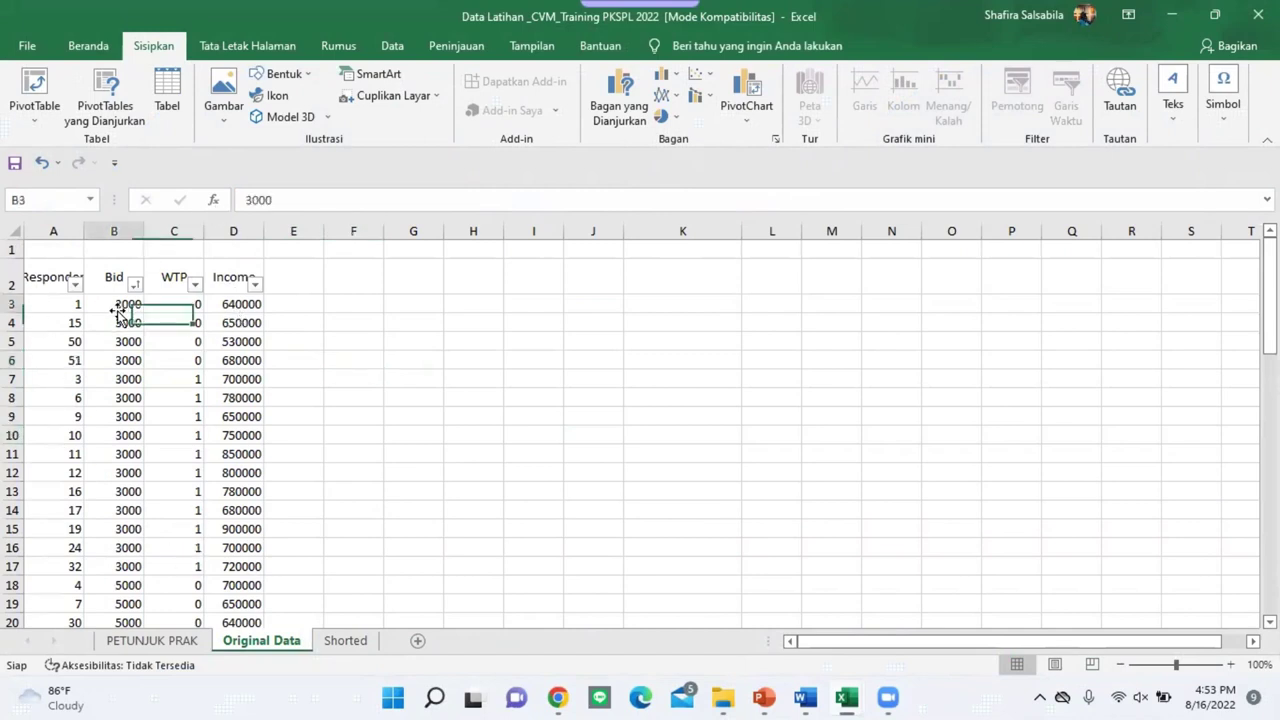
left_click(112, 290)
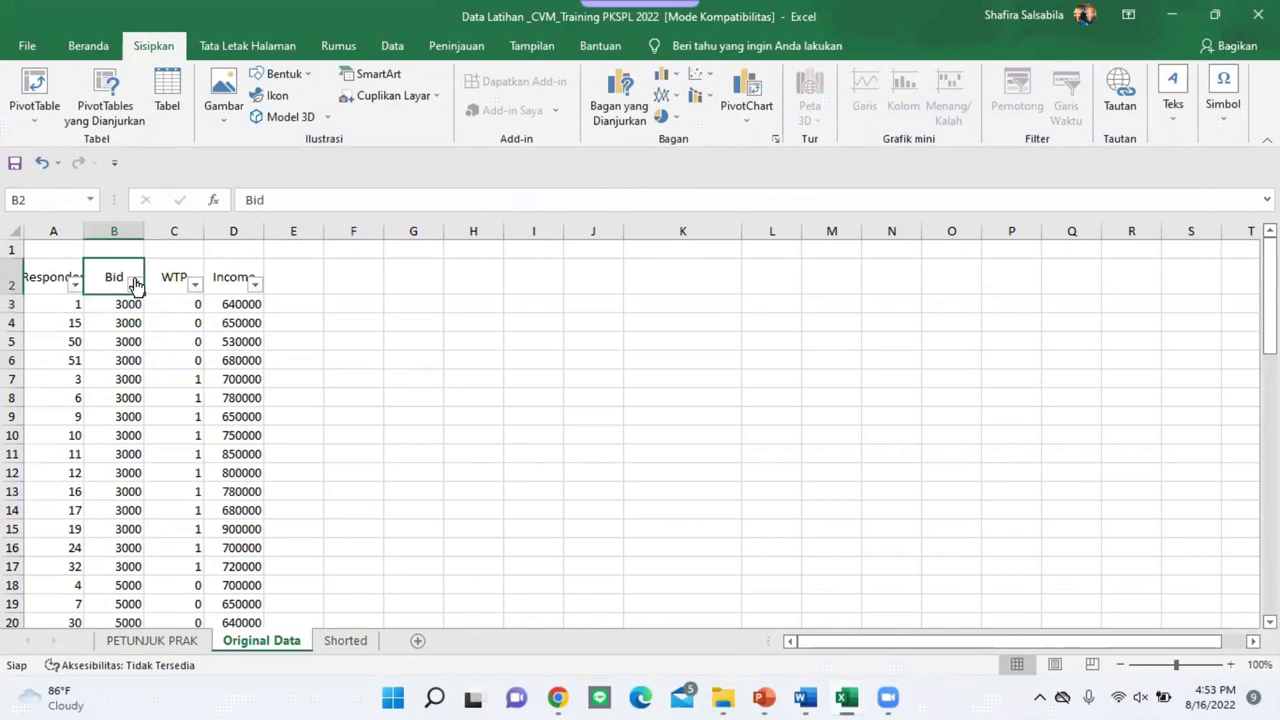
left_click(136, 284)
left_click(418, 344)
left_click_drag(64, 306, 60, 342)
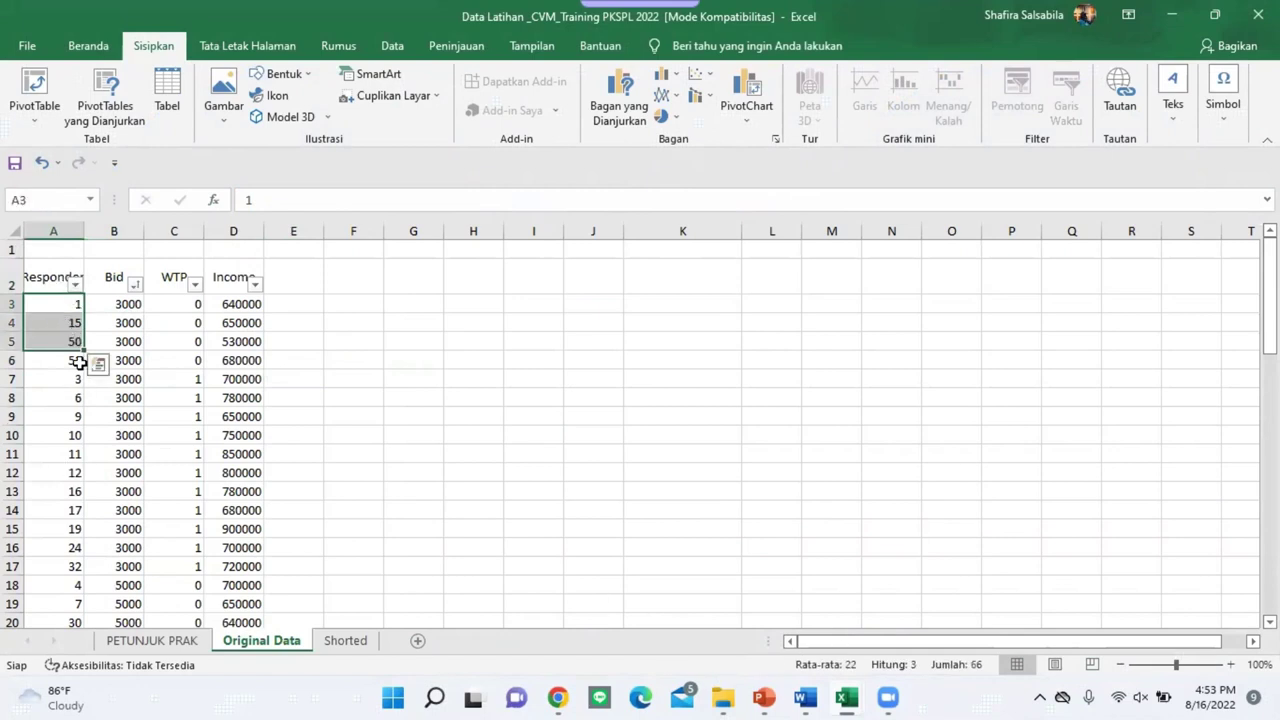
scroll(57, 485, "down", 1)
scroll(86, 408, "up", 1)
left_click(435, 532)
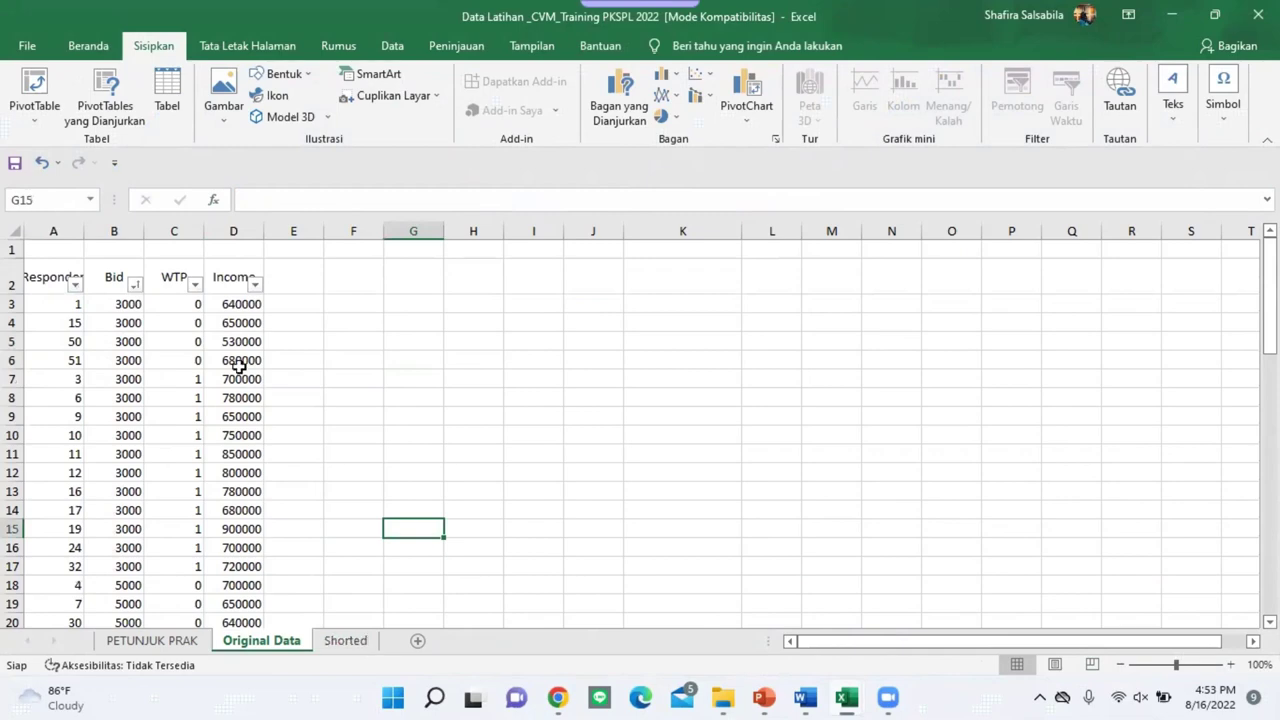
Step: Open the Shorted sheet and examine the colour-coded respondent groups by bid and their links to the original data
left_click(366, 641)
scroll(203, 400, "up", 15)
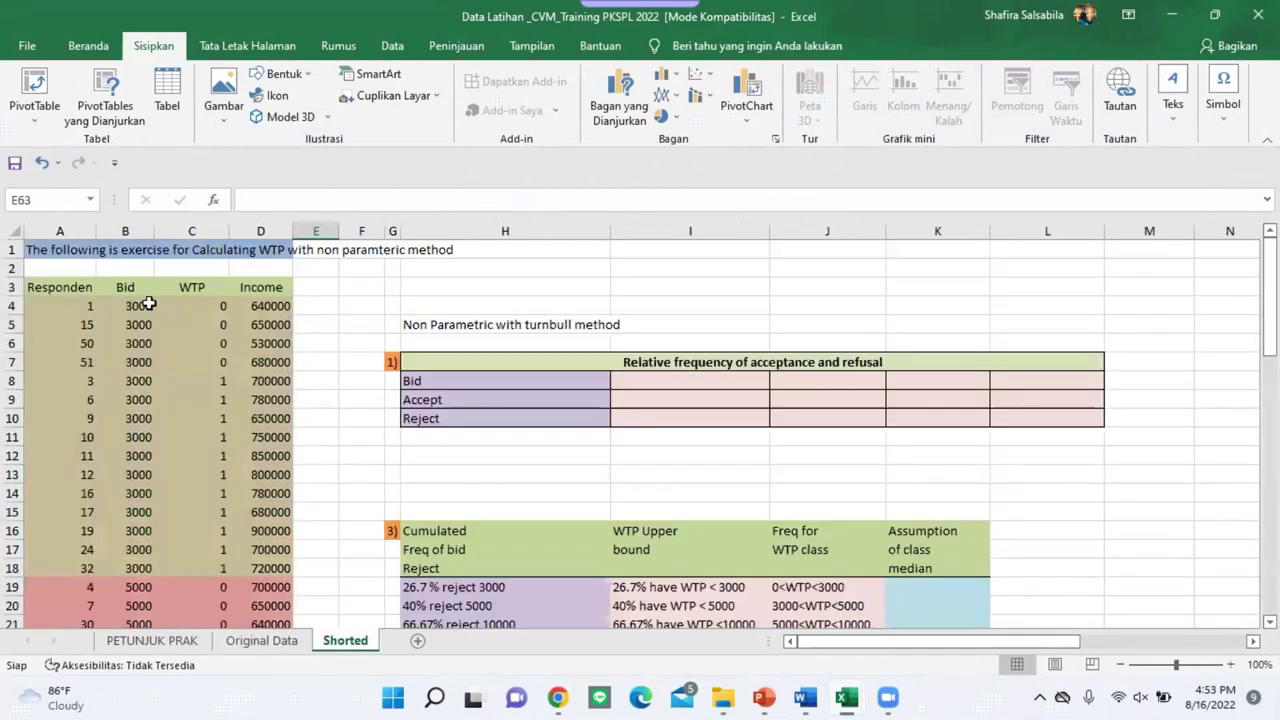
left_click(72, 300)
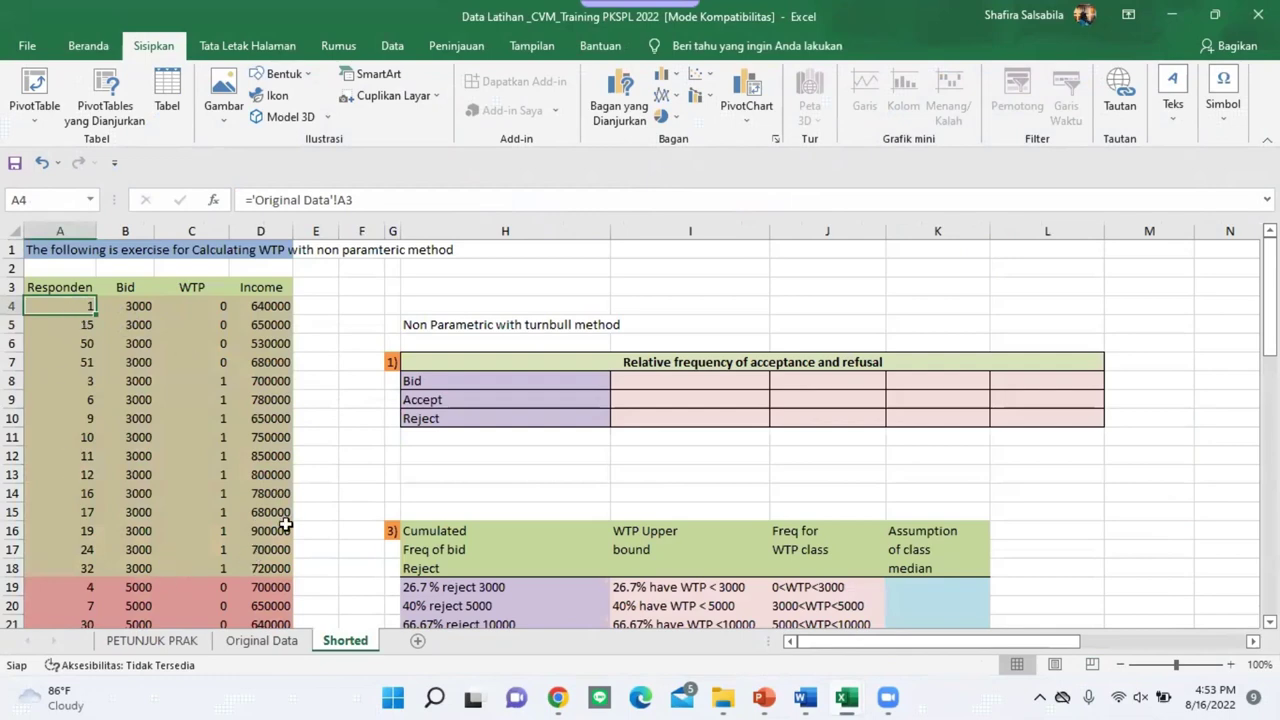
scroll(157, 560, "down", 7)
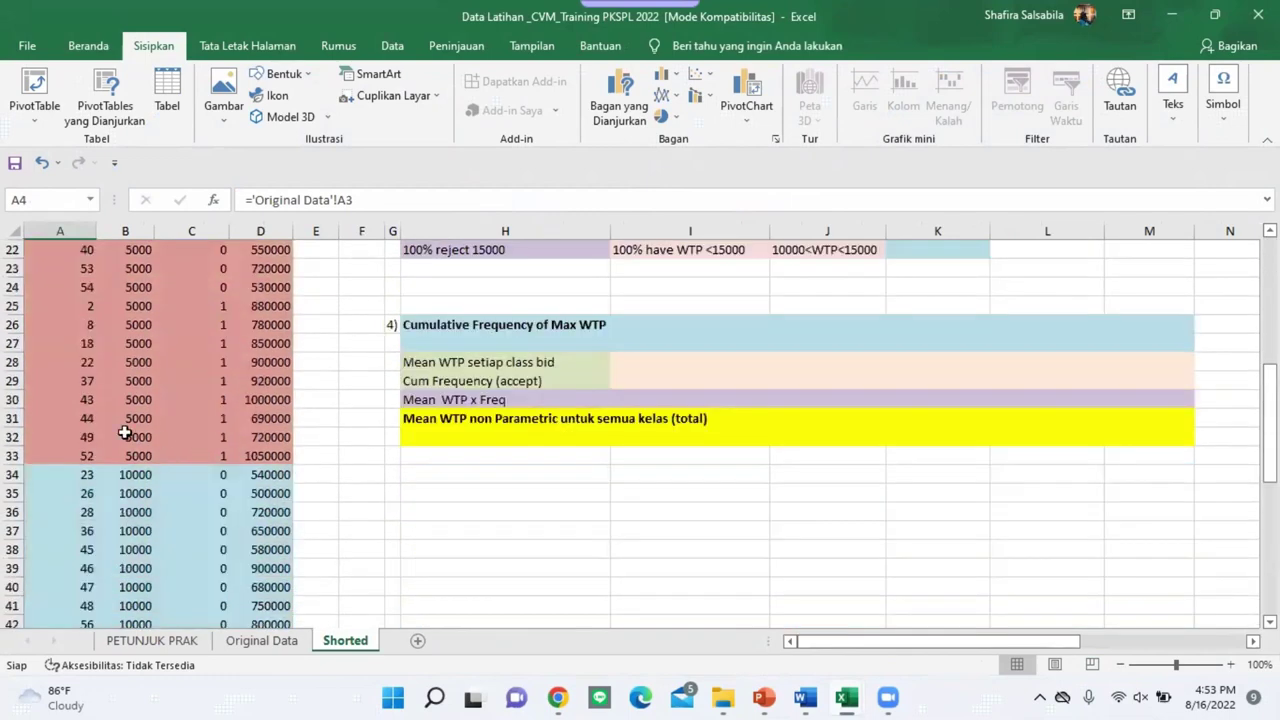
scroll(165, 435, "down", 4)
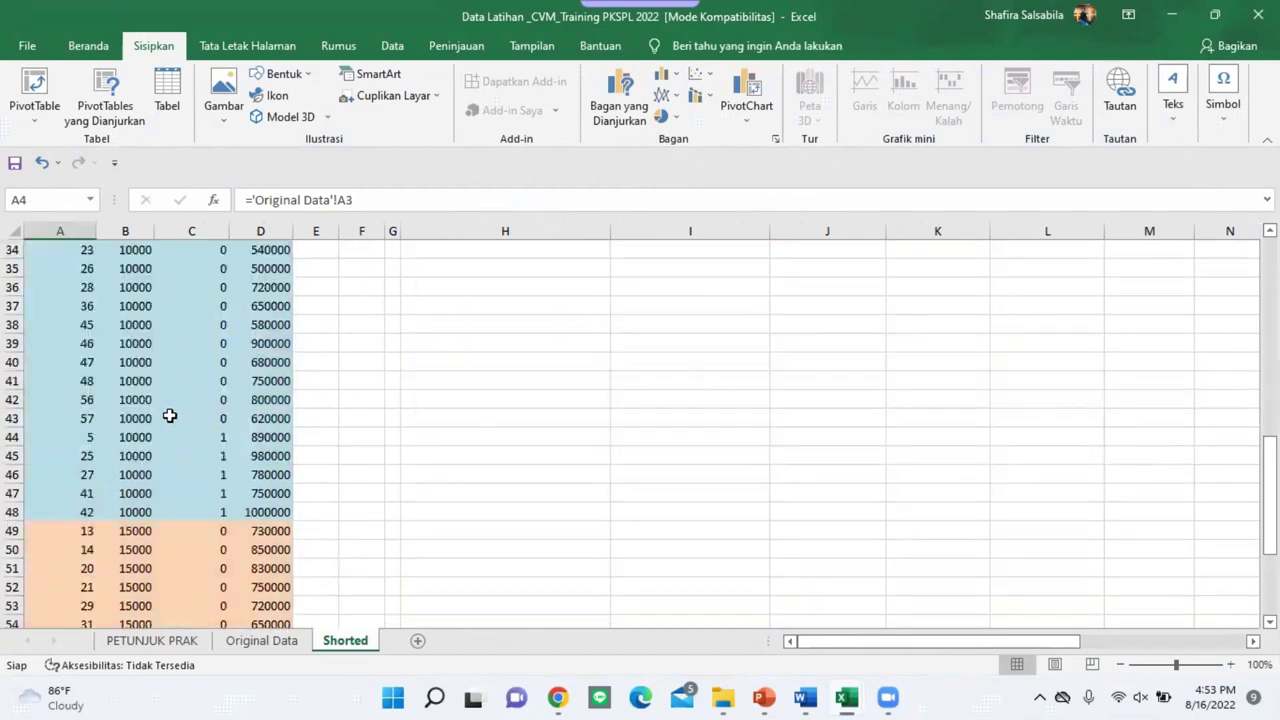
Step: Fill the Bid row I8:L8 of the relative frequency table with 3000, 5000, 10000 and 15000
scroll(320, 376, "up", 11)
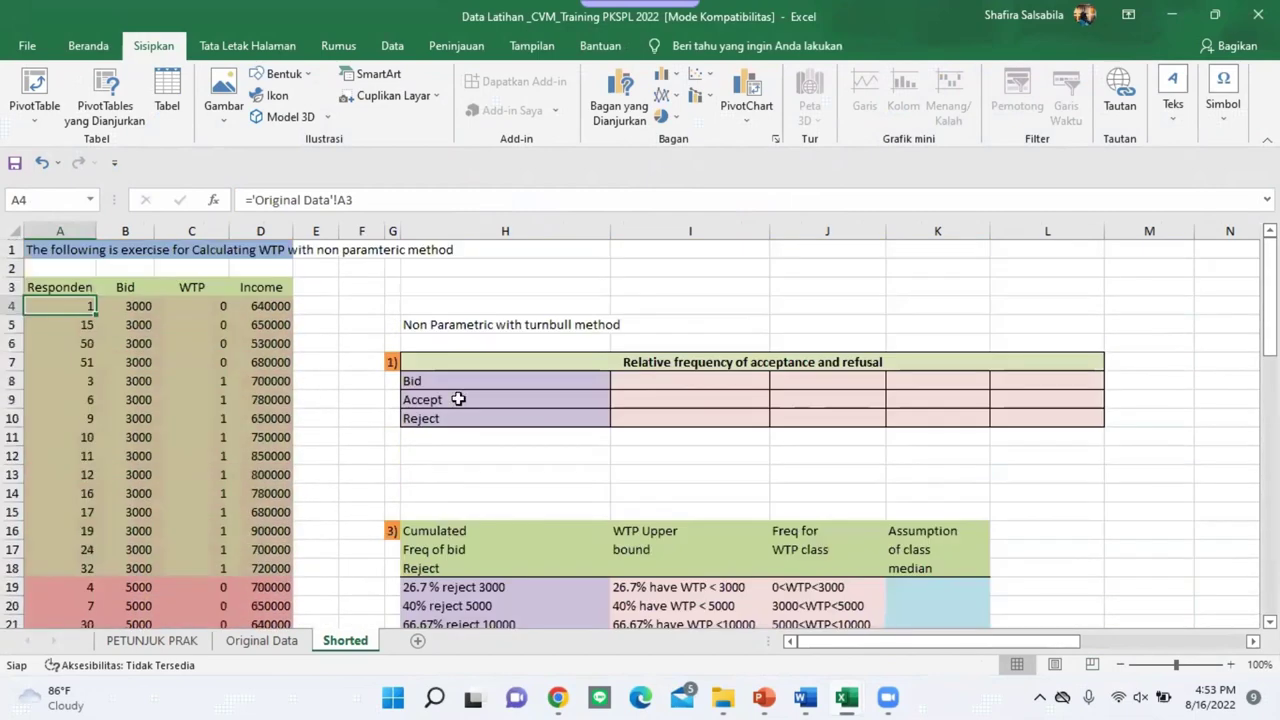
left_click(360, 398)
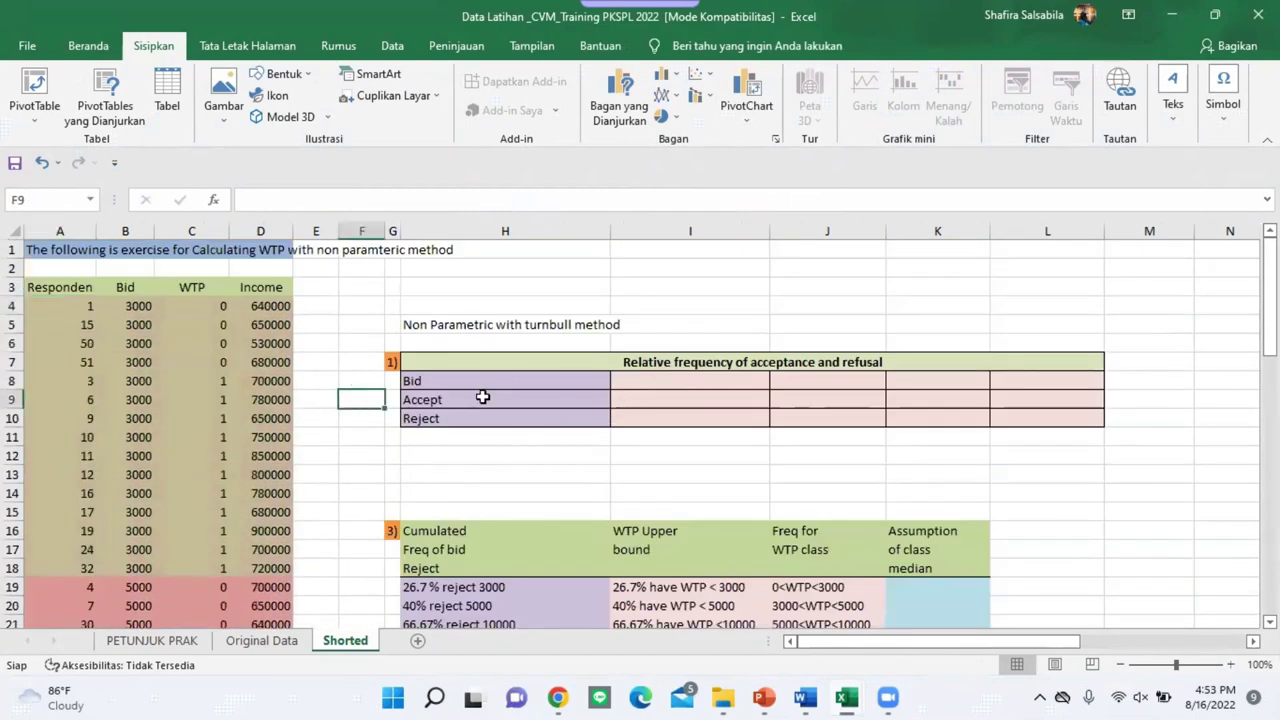
left_click(645, 381)
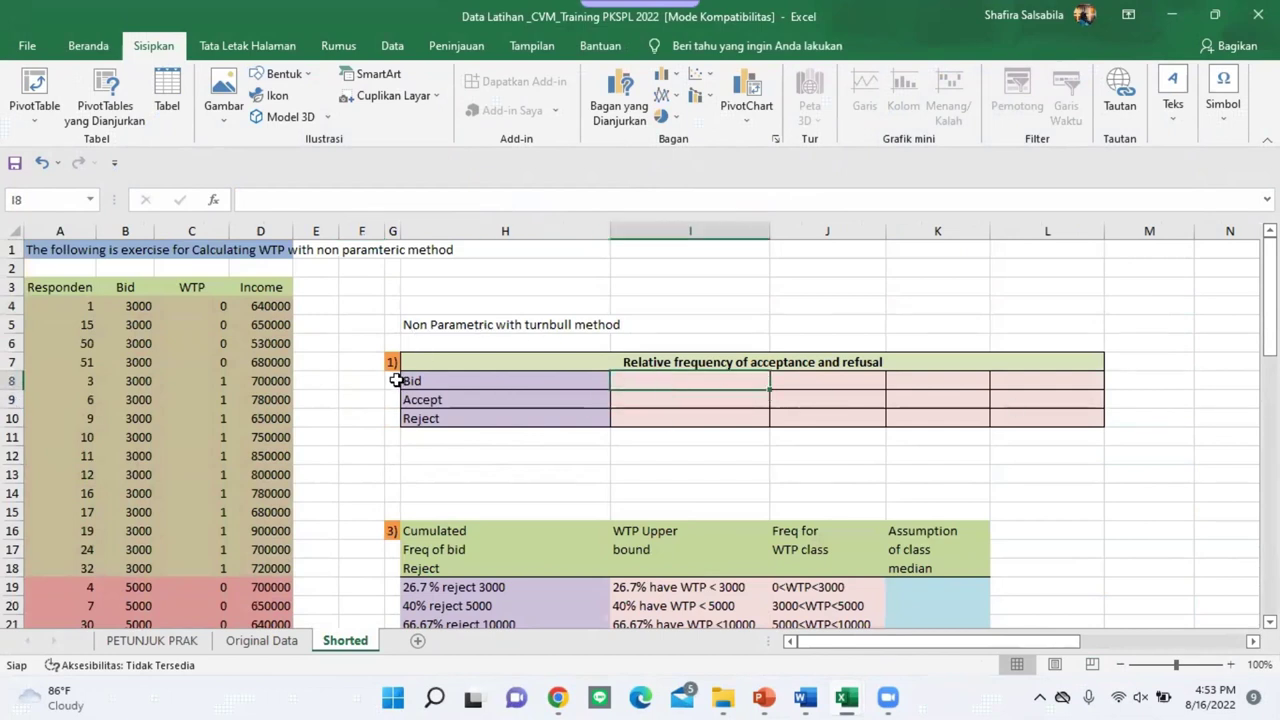
type("3000")
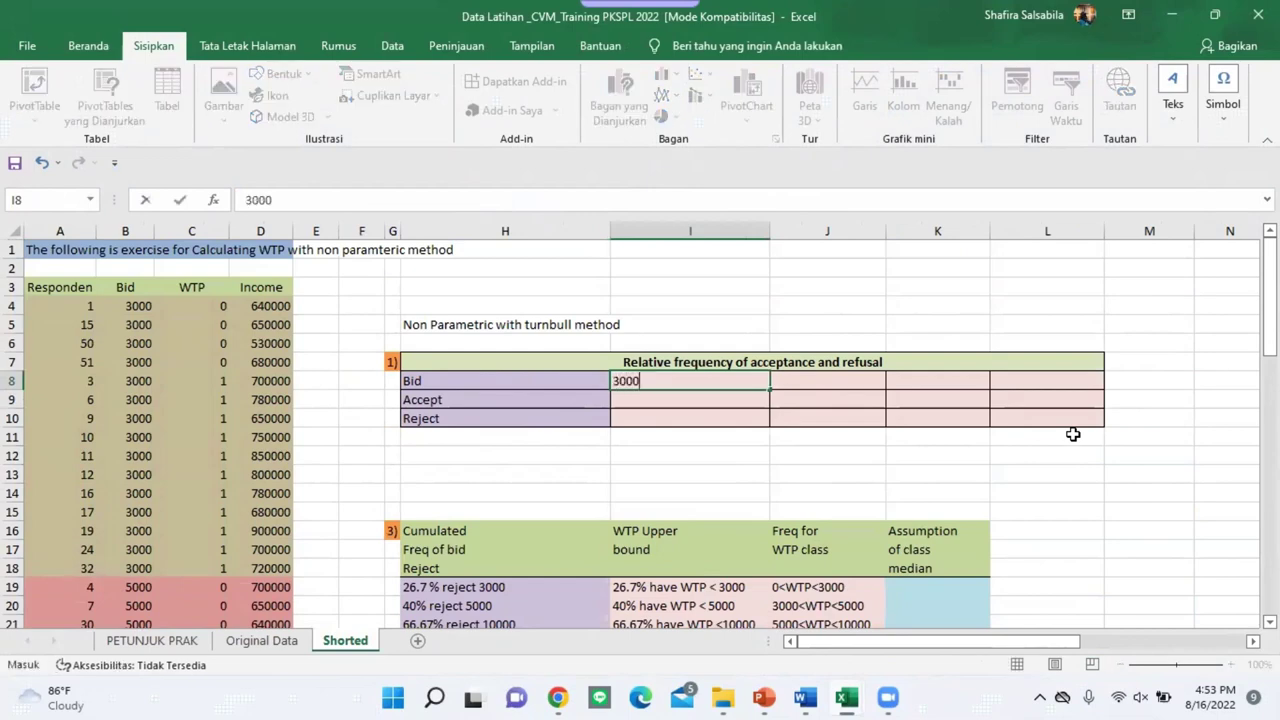
key("Tab")
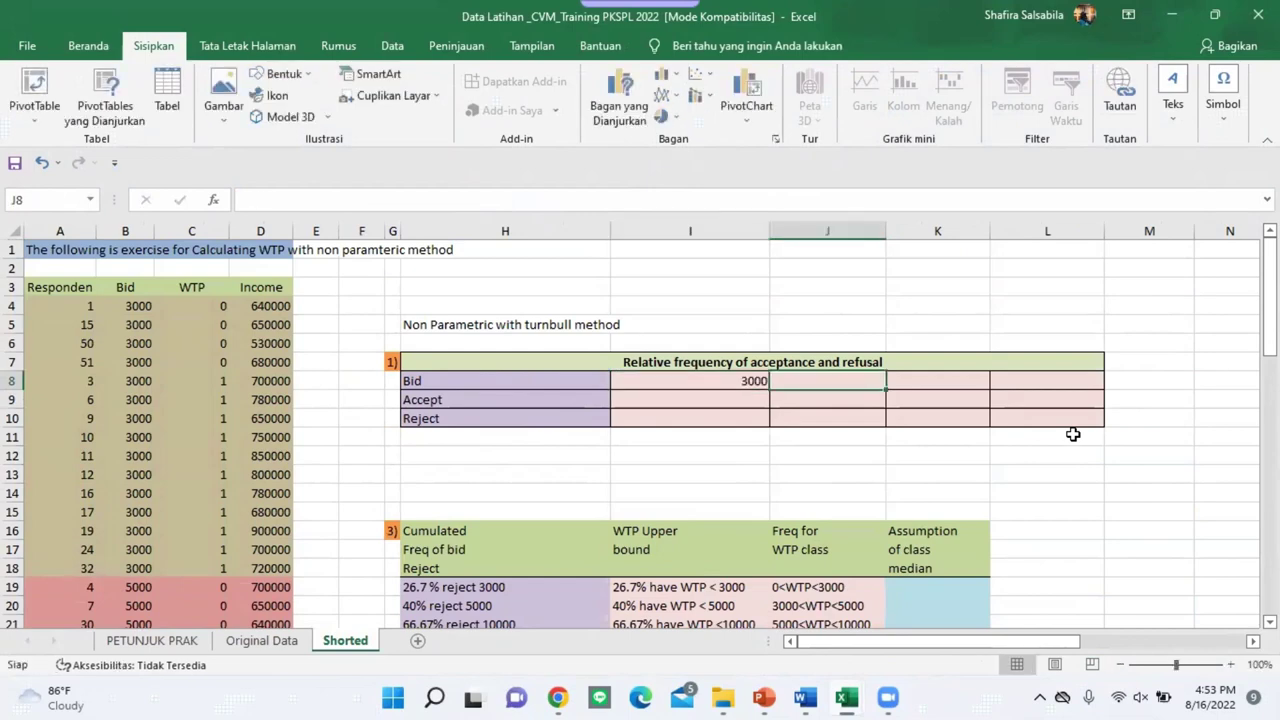
type("5000")
key("Tab")
type("1")
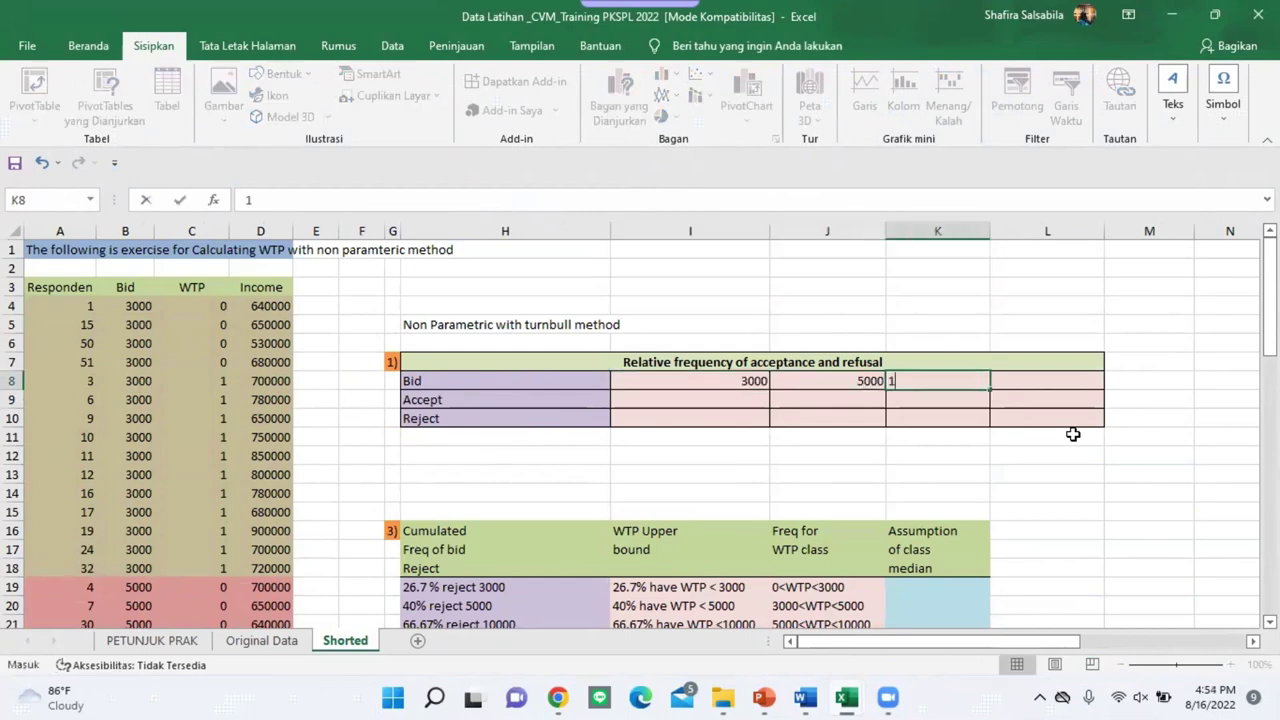
type("0000")
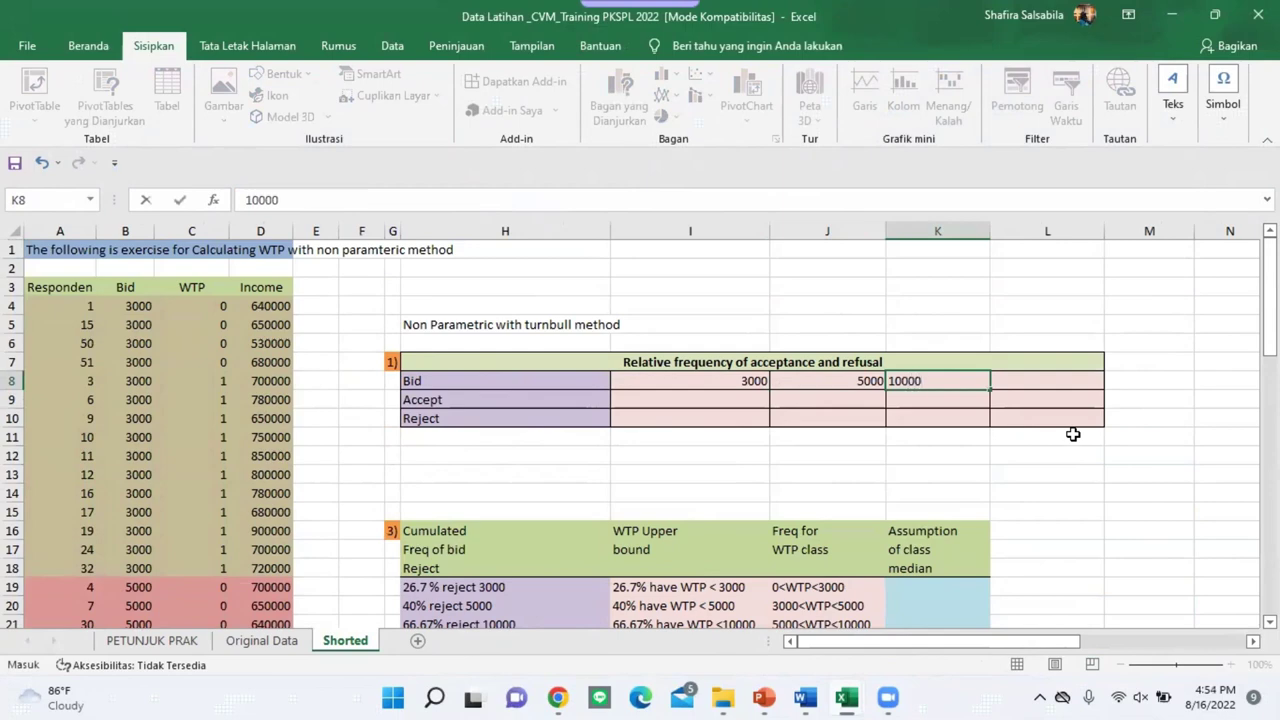
key("Tab")
type("1500")
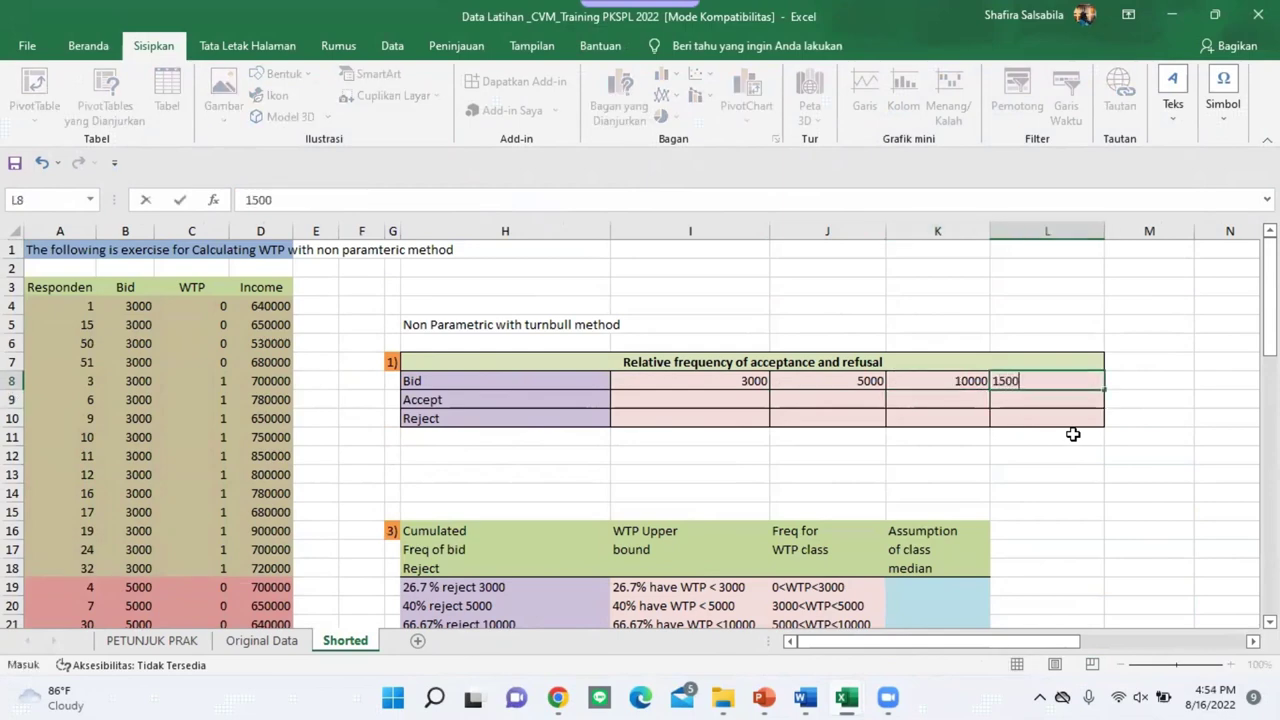
type("0")
key("Down")
Step: Enter =11/15 in I9 as the acceptance share for the 3000 bid
key("Left")
key("Left")
key("Left")
key("Left")
key("Left")
key("Left")
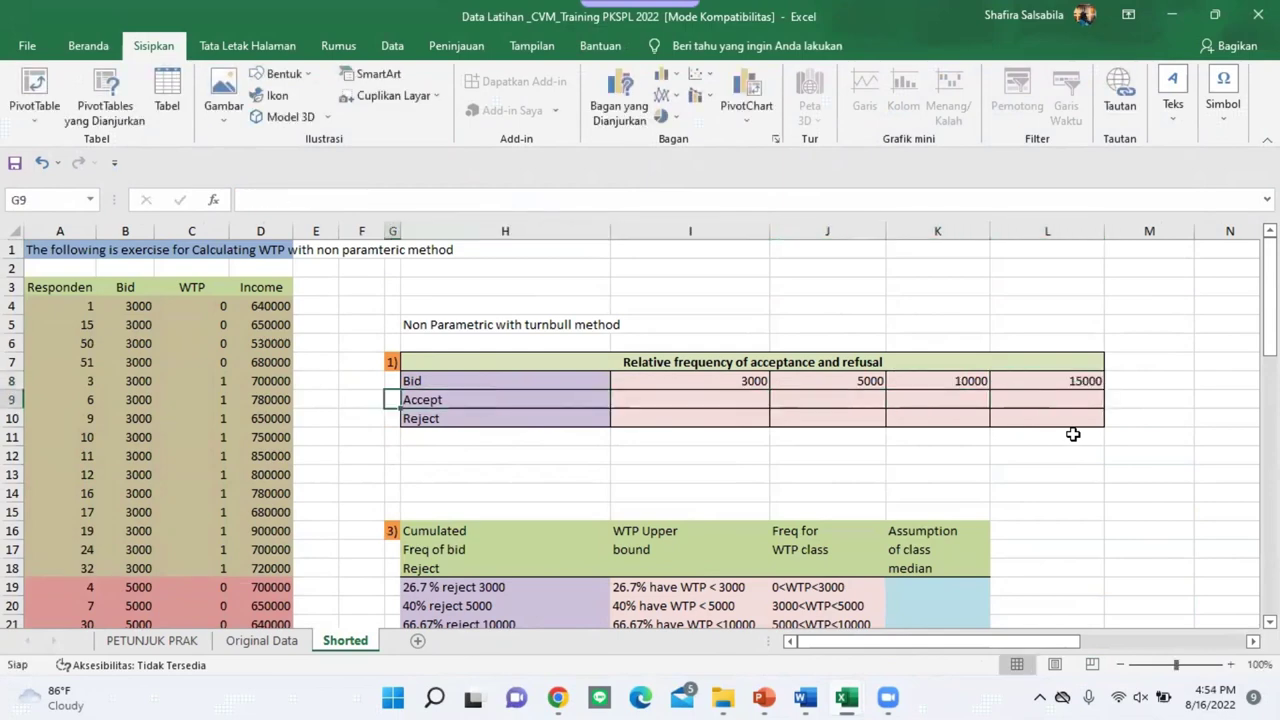
key("Down")
key("Left")
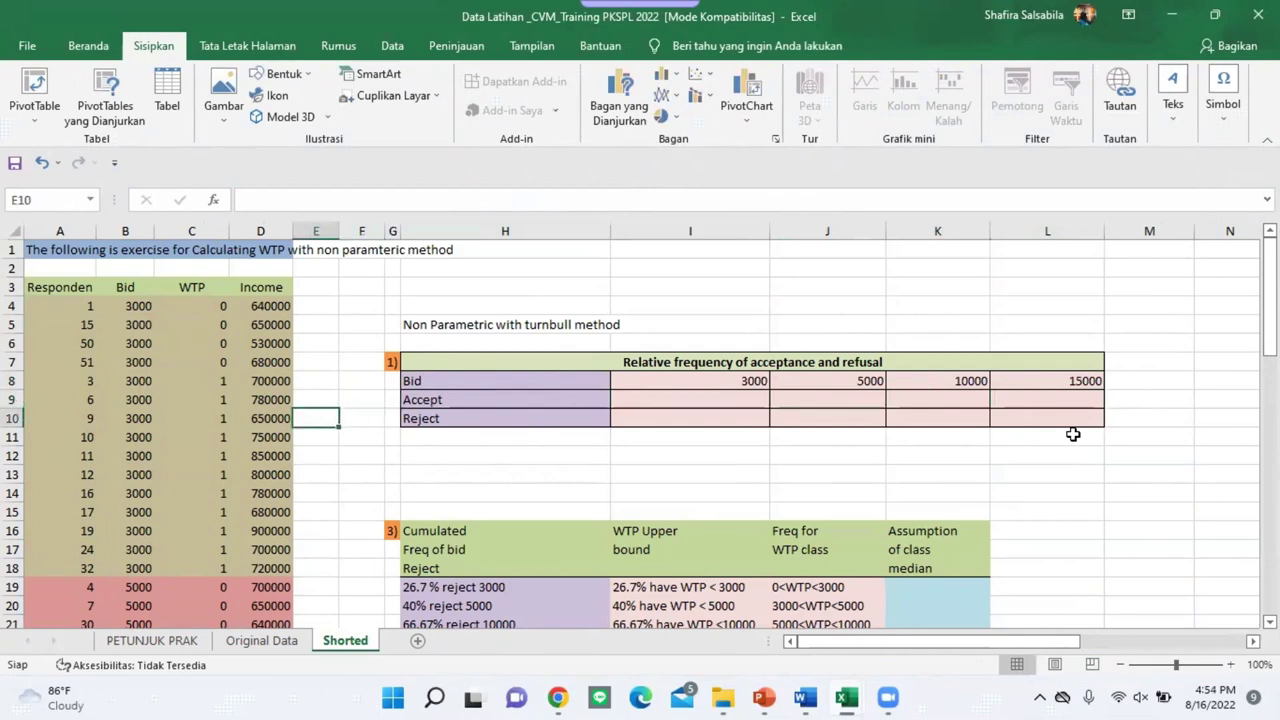
key("Up")
key("Right")
key("Right")
key("Right")
key("Right")
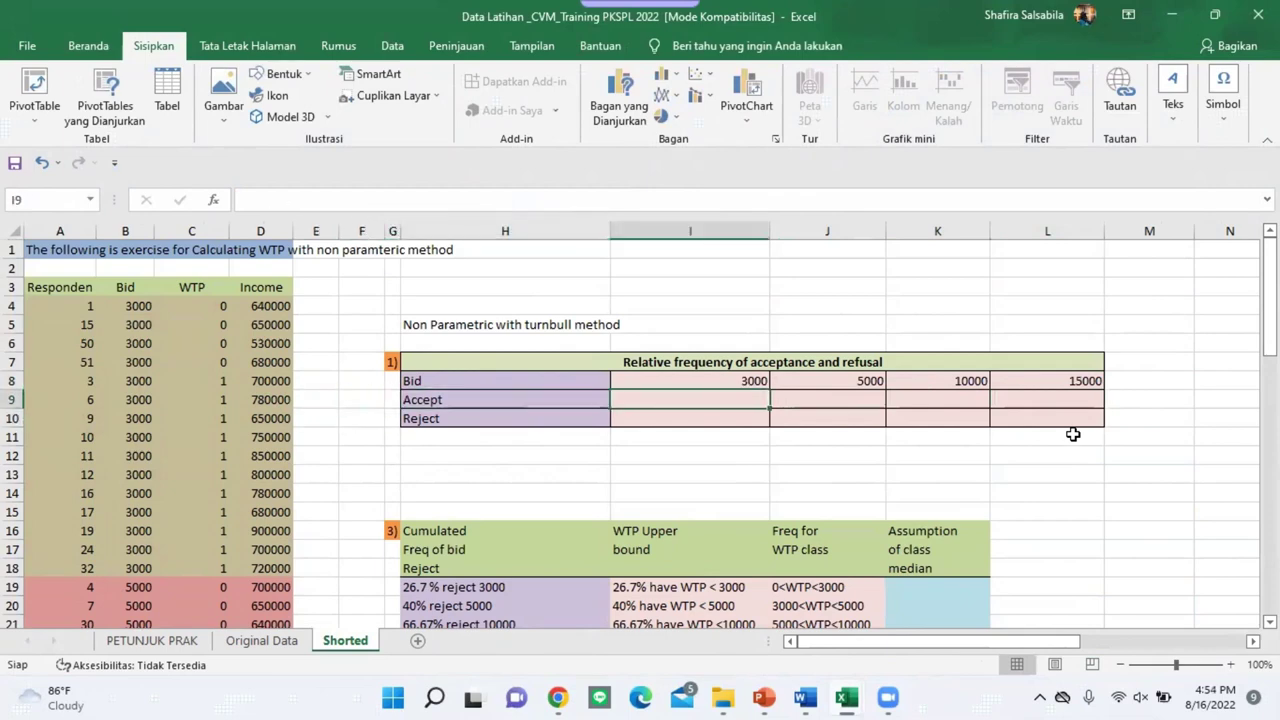
key("Left")
key("Right")
key("Right")
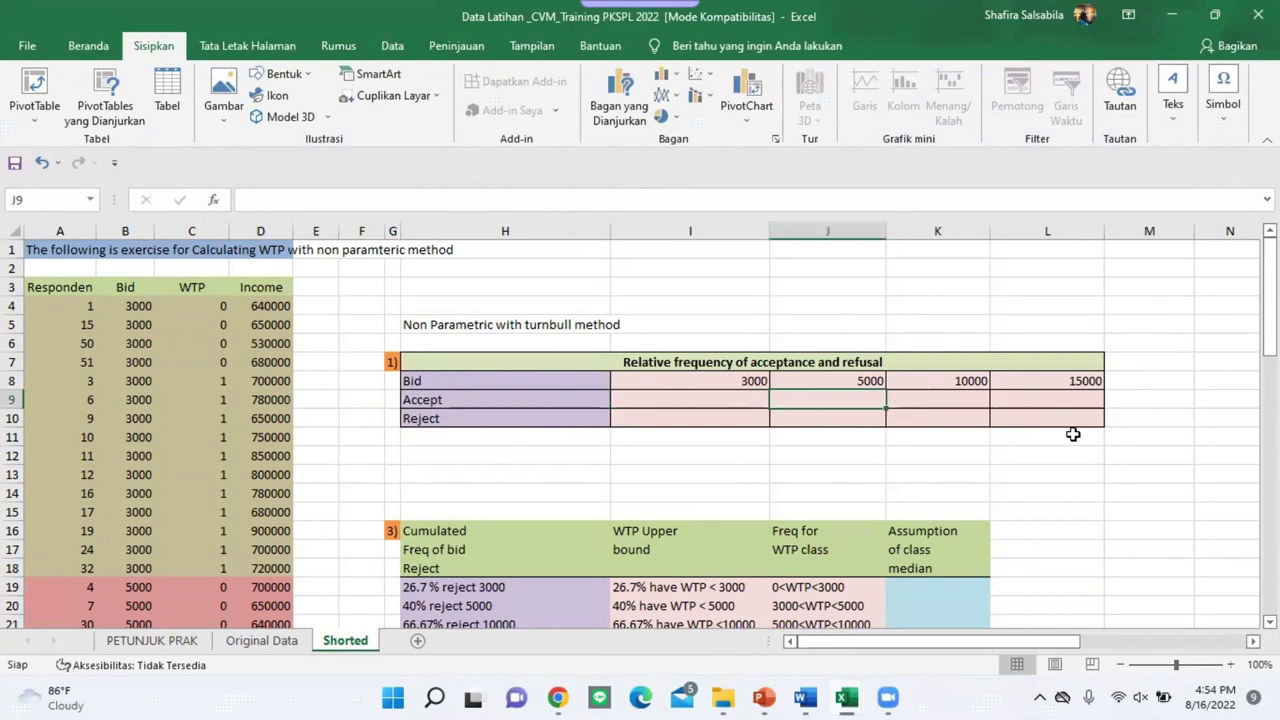
key("Left")
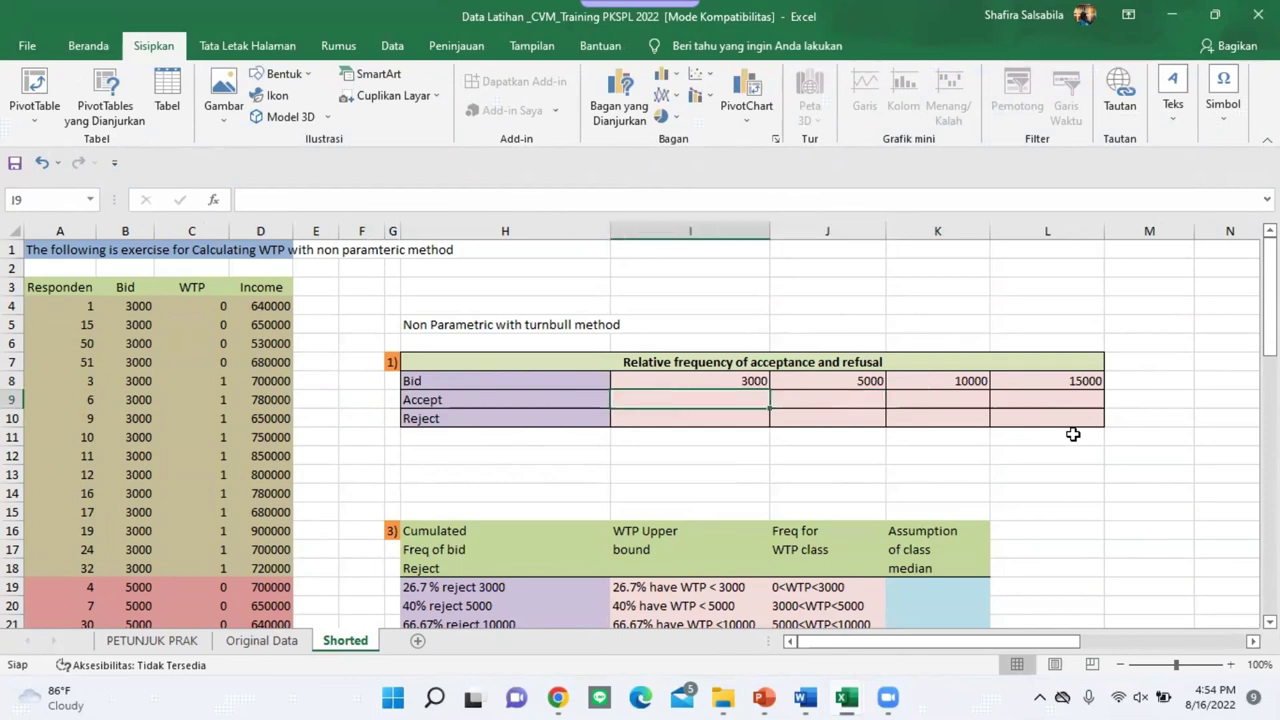
type("=11/15")
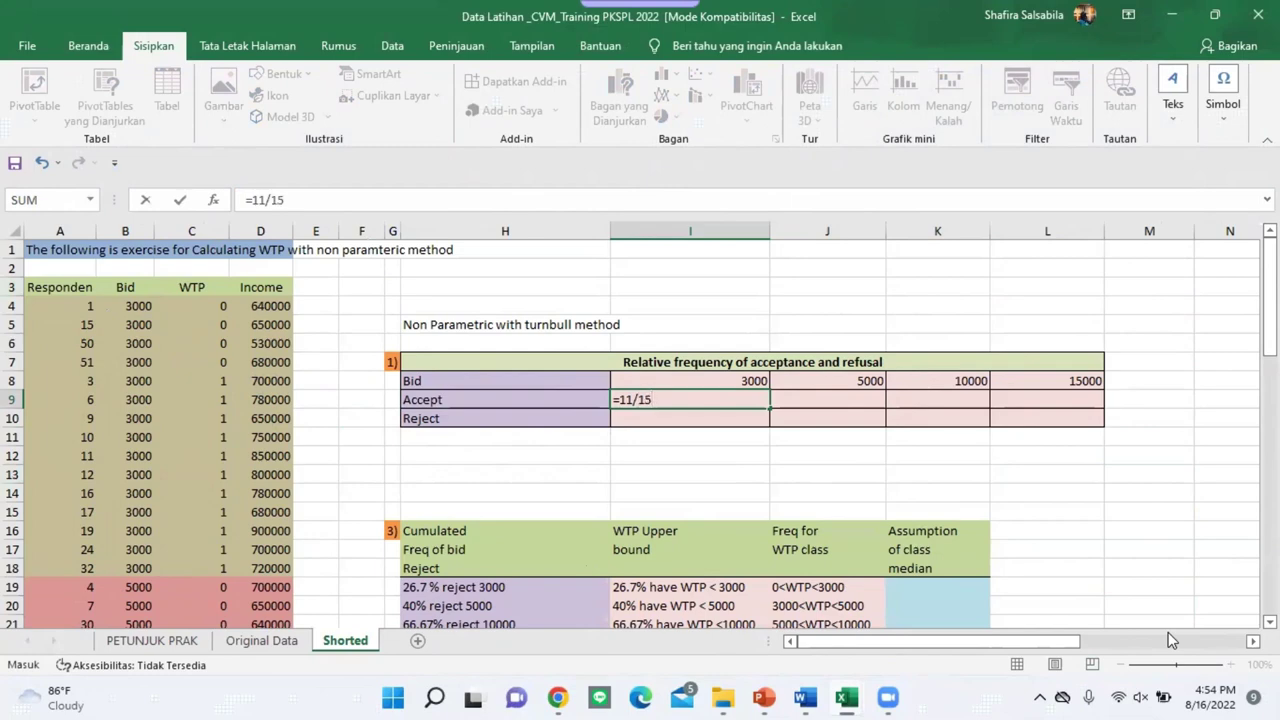
key("ctrl+Return")
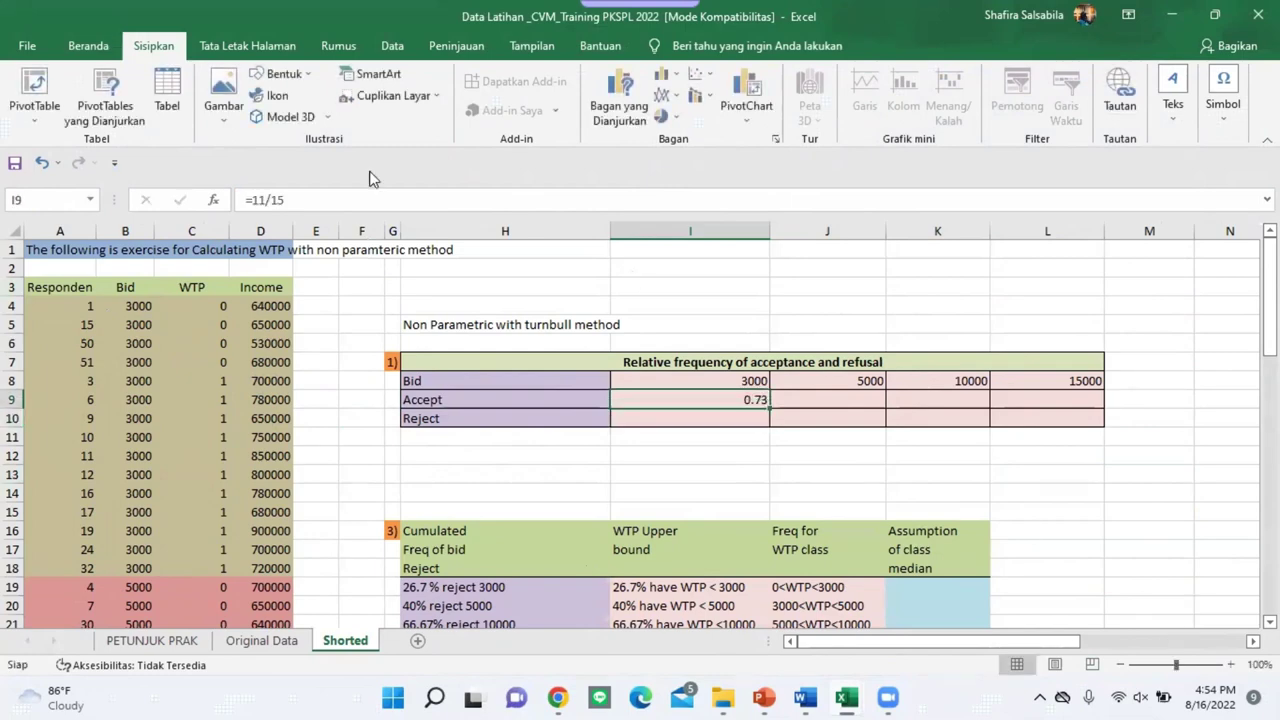
Step: Change the I9 acceptance formula to a percentage, =(11/15)*100
left_click(303, 204)
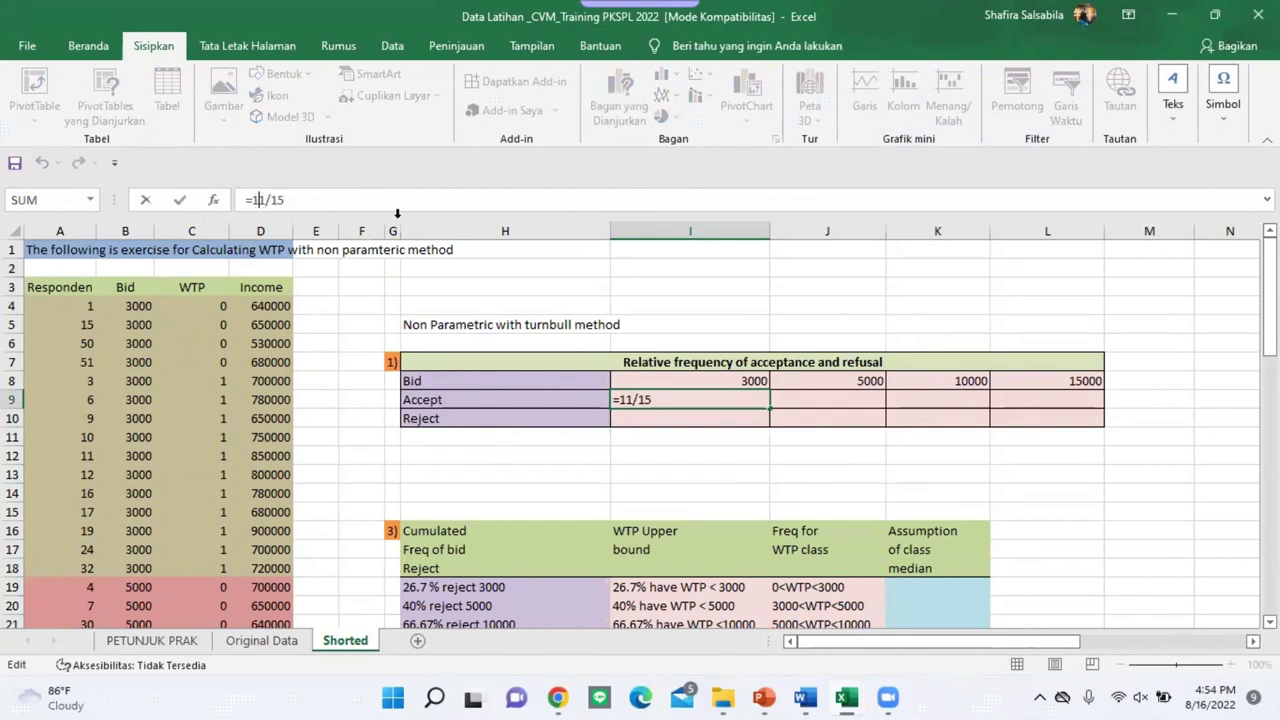
key("Left")
type("(")
key("Right")
key("Right")
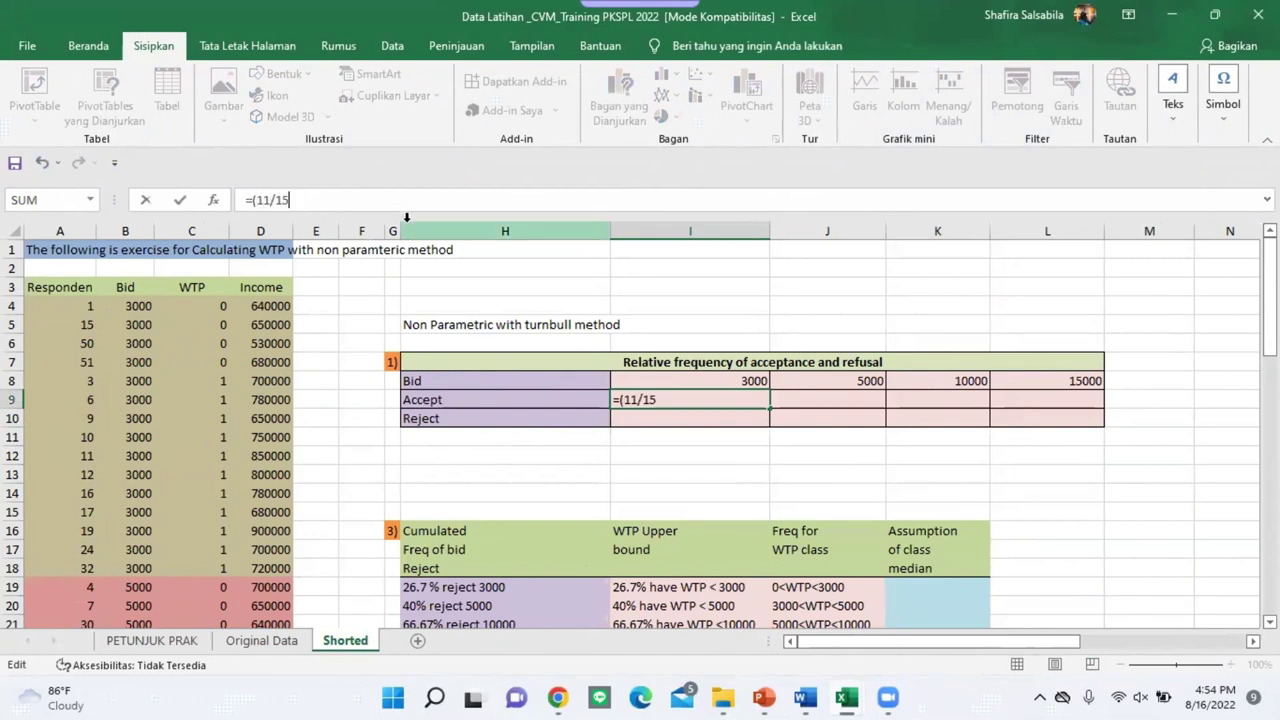
type(")*100")
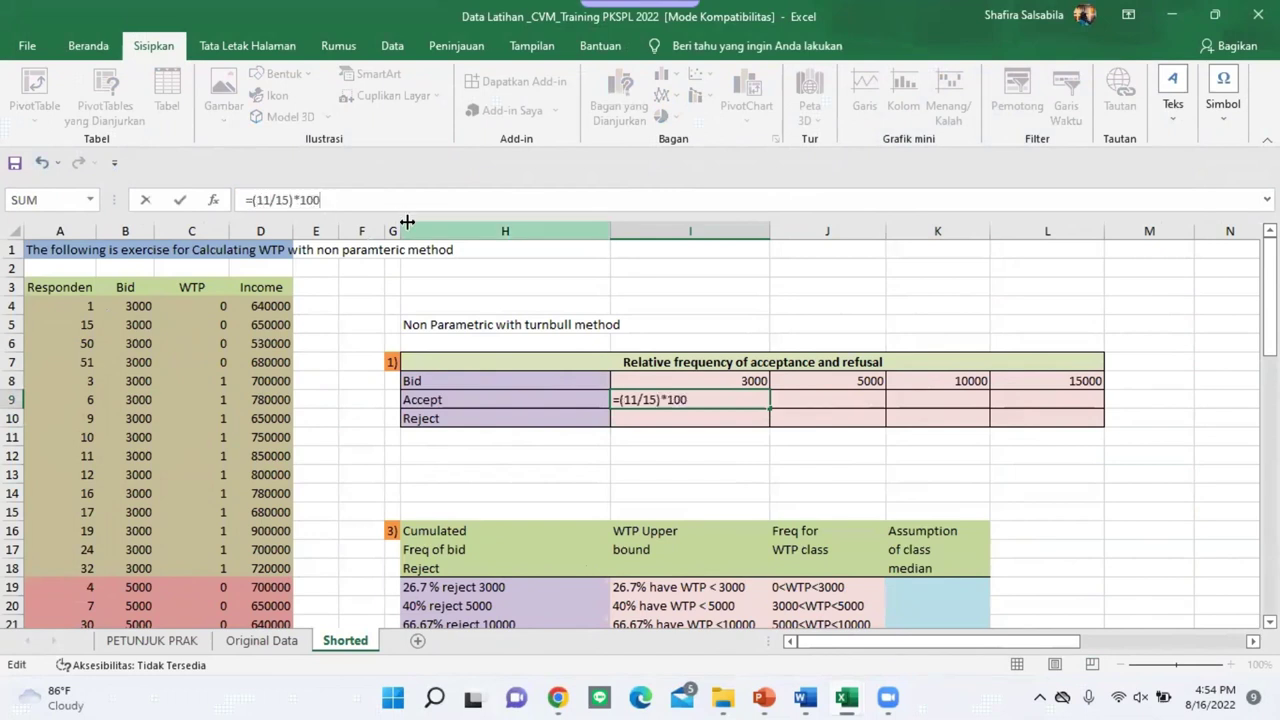
key("Return")
Step: Count the accepting respondents in the 5000 bid group and enter the acceptance percentage =(9/15)*100 in J9
left_click(818, 405)
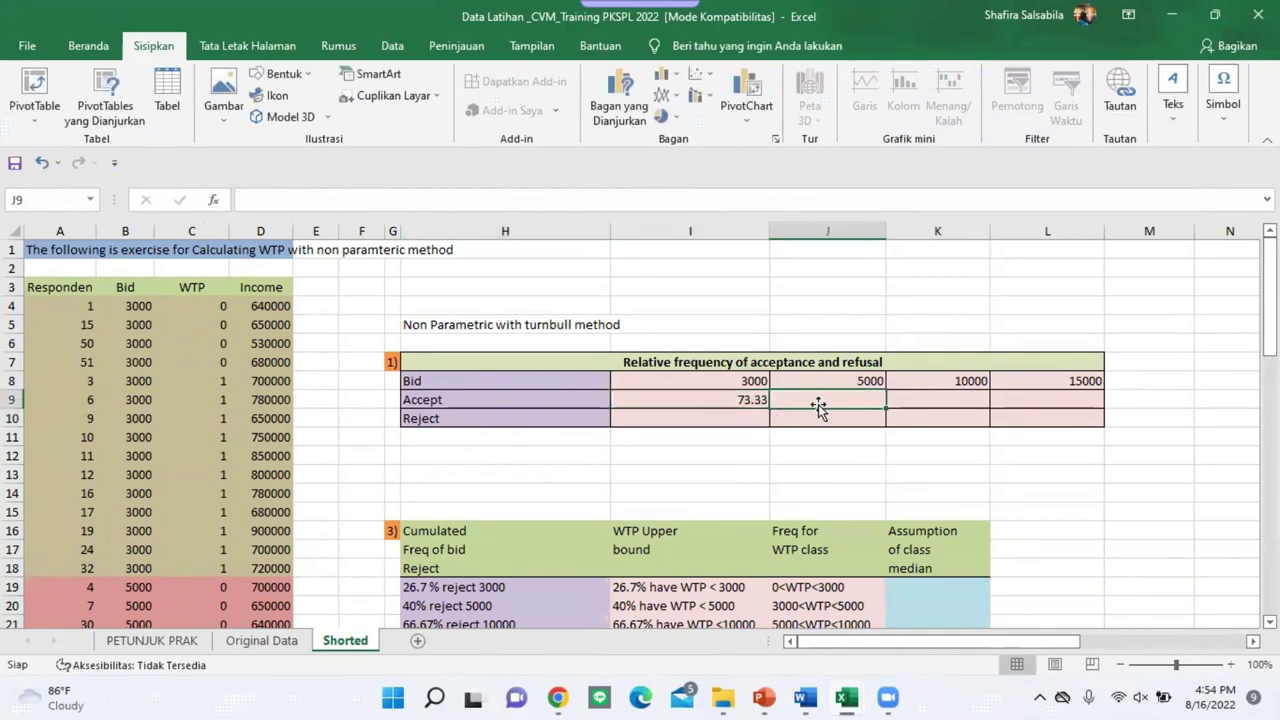
type("=")
scroll(211, 470, "down", 4)
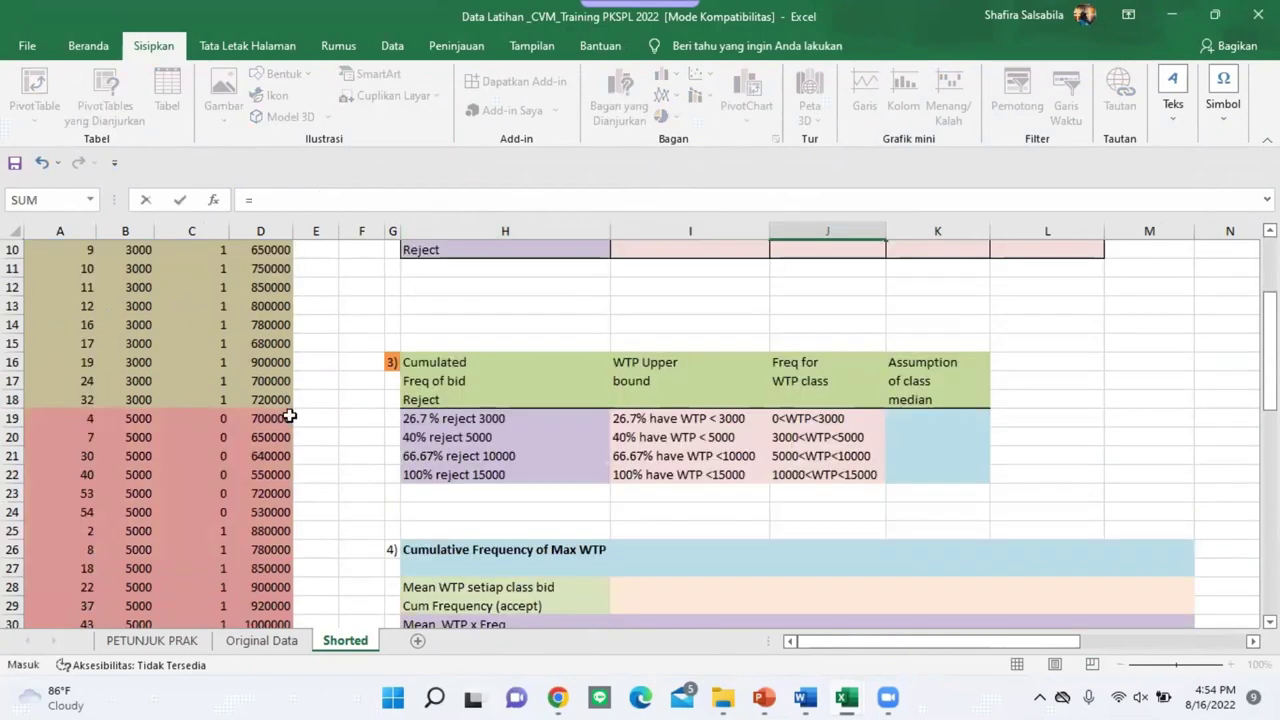
scroll(210, 450, "down", 1)
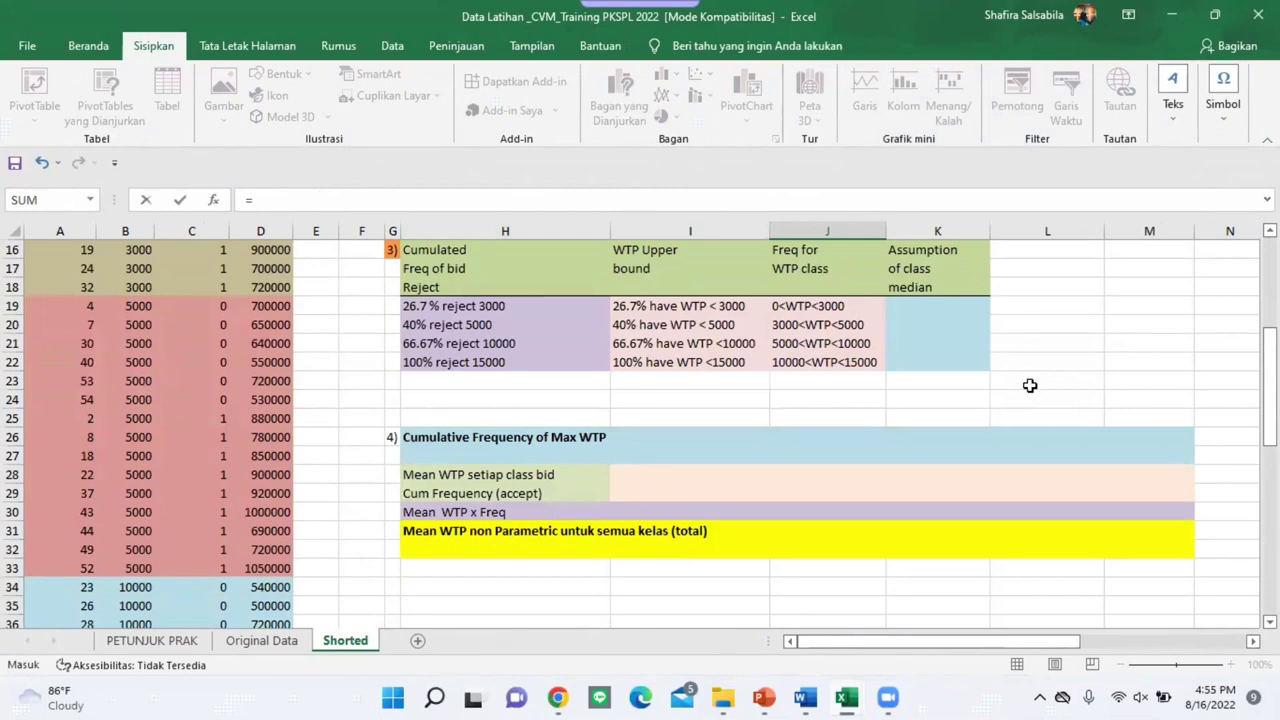
type("9/15")
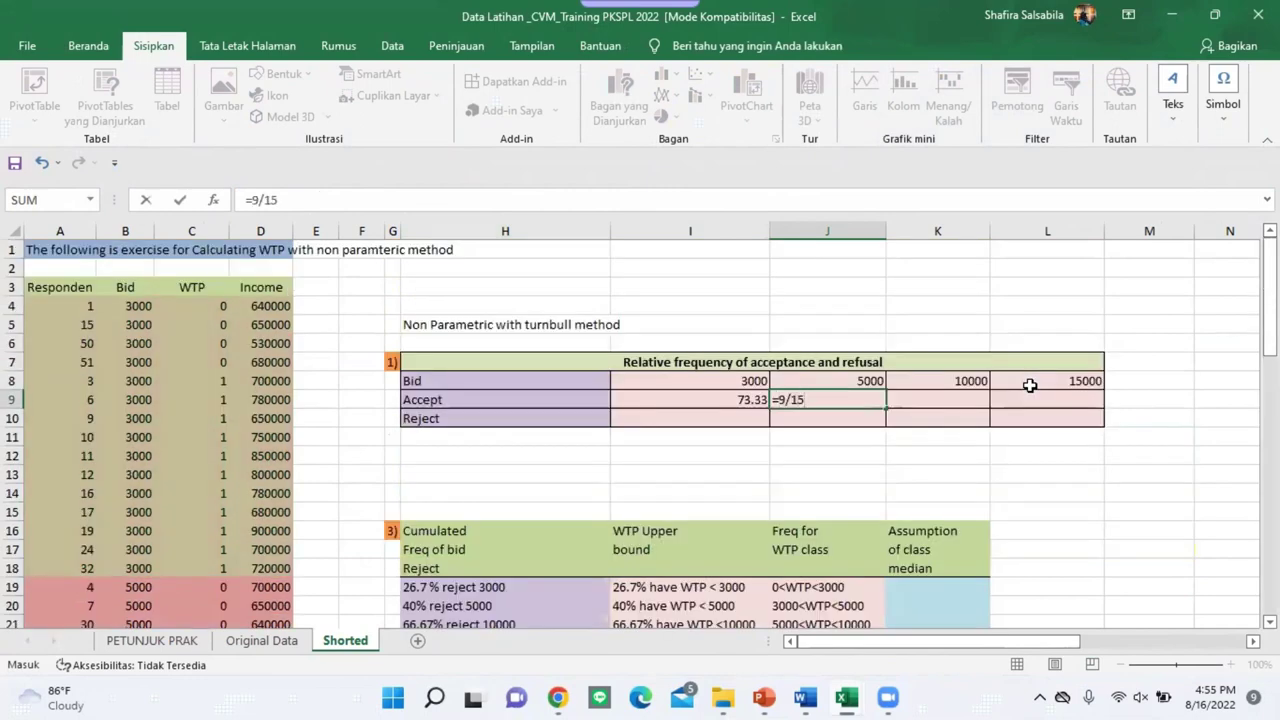
type(")")
key("Return")
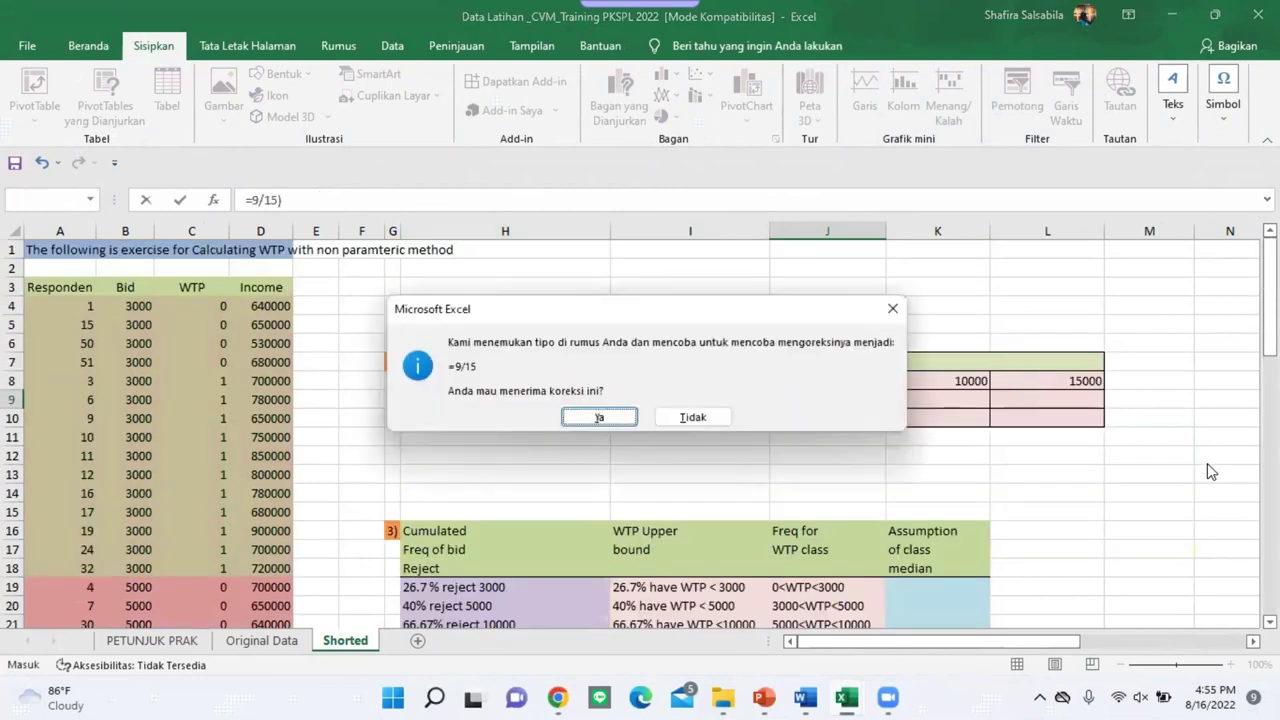
left_click(894, 310)
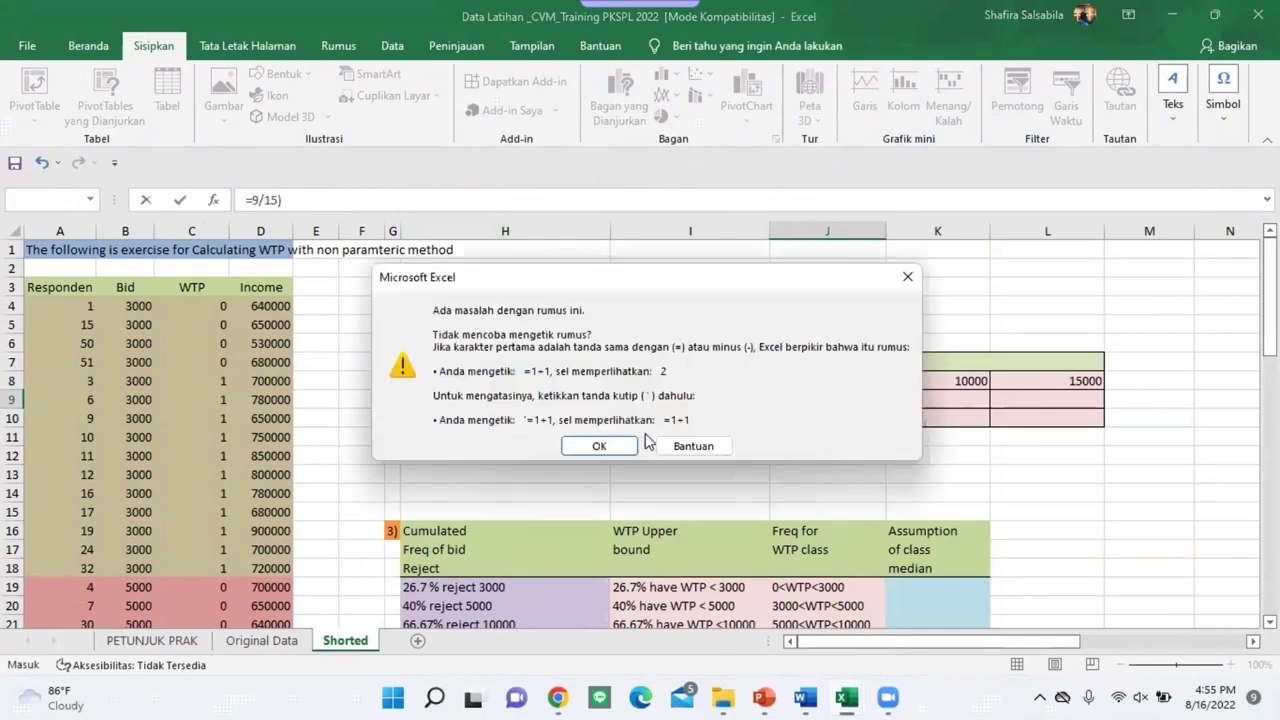
left_click(600, 446)
left_click(256, 201)
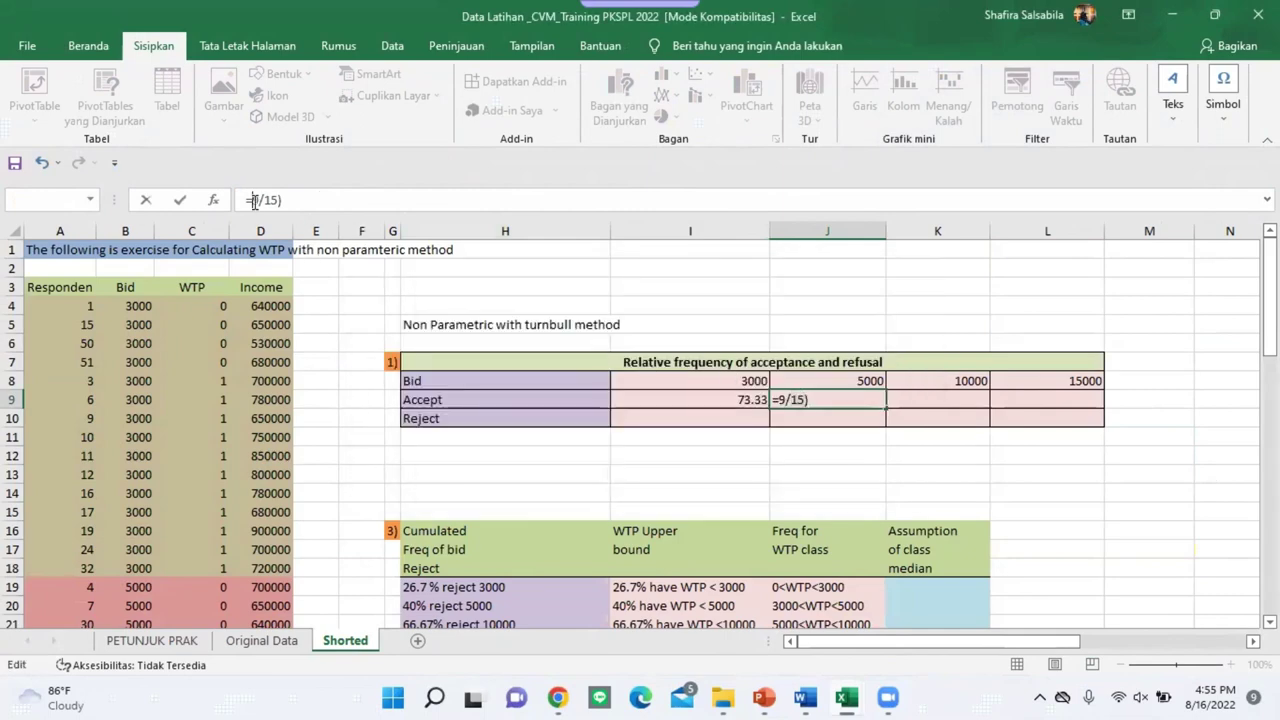
type("(")
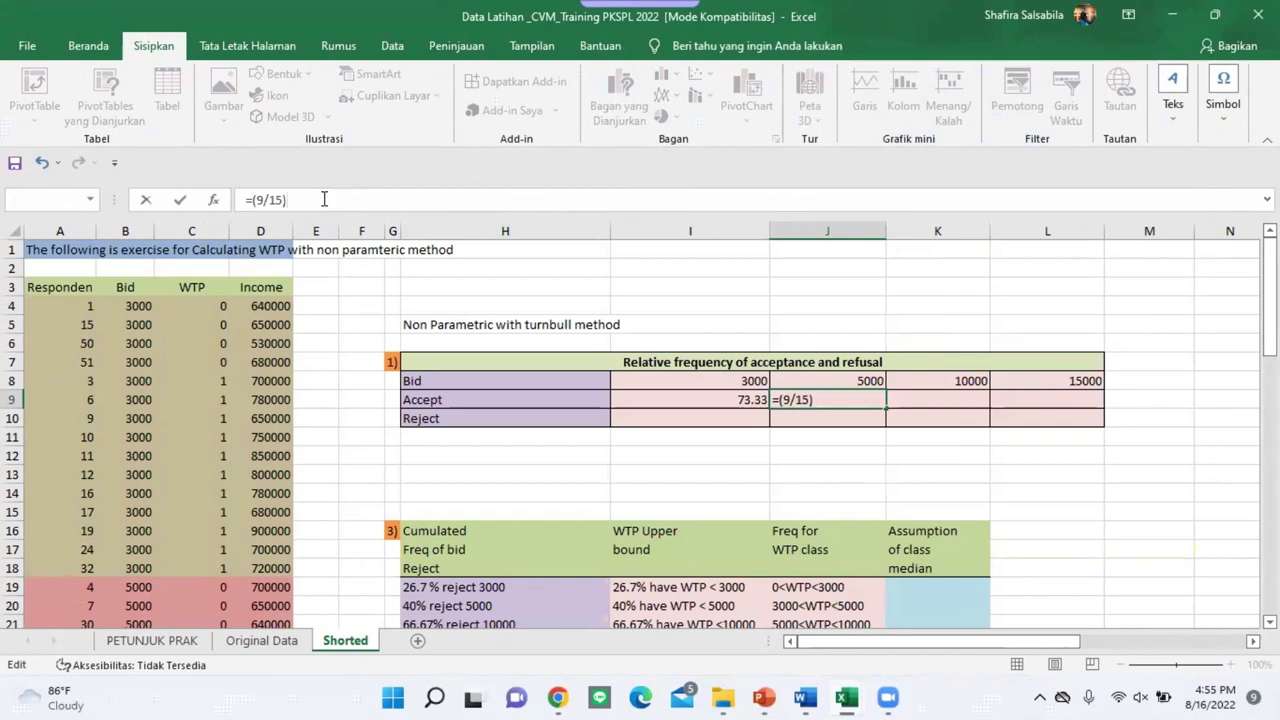
key("Return")
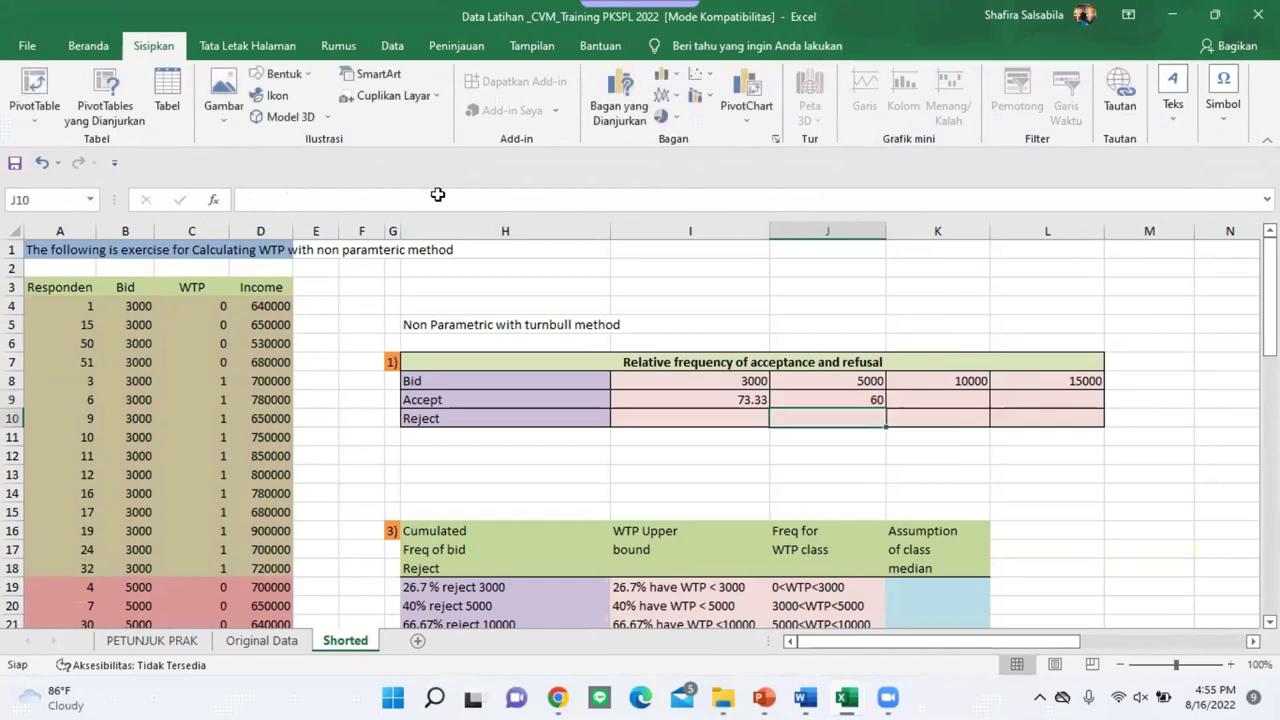
Step: Count the accepting respondents in the 10000 bid group and enter =5/15 in K9
left_click(966, 401)
type("=")
scroll(257, 466, "down", 12)
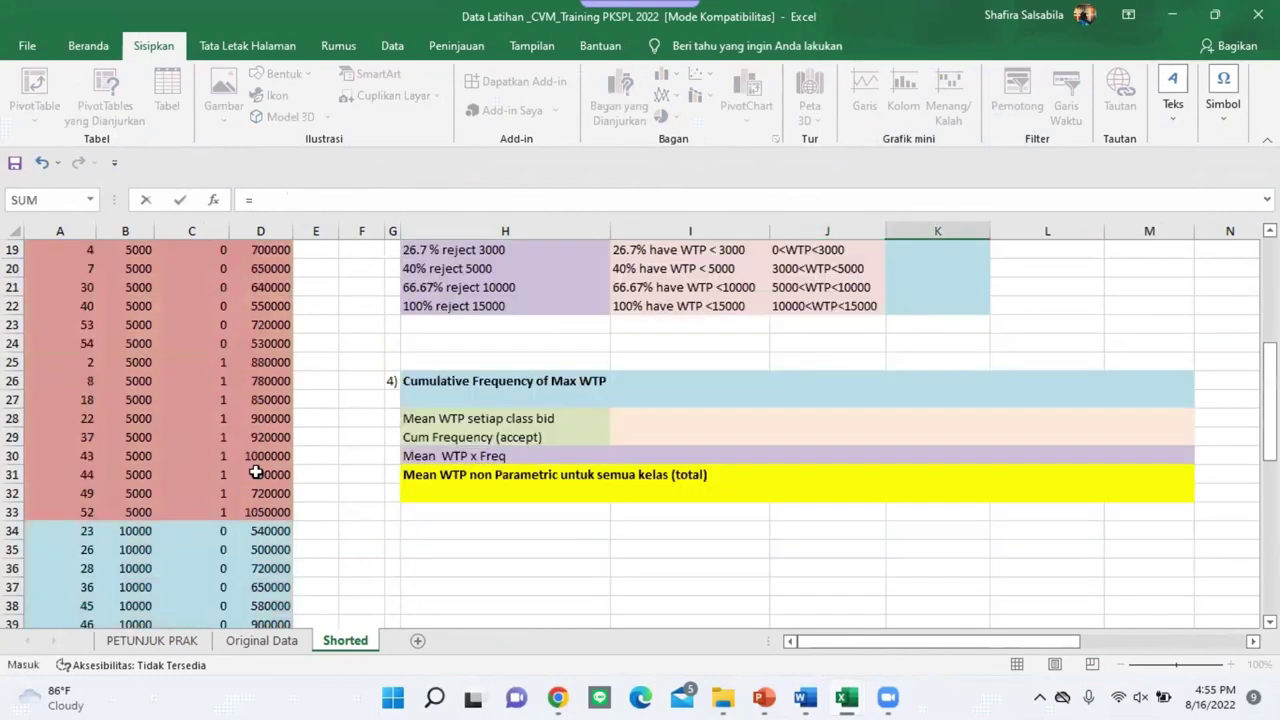
scroll(183, 395, "up", 2)
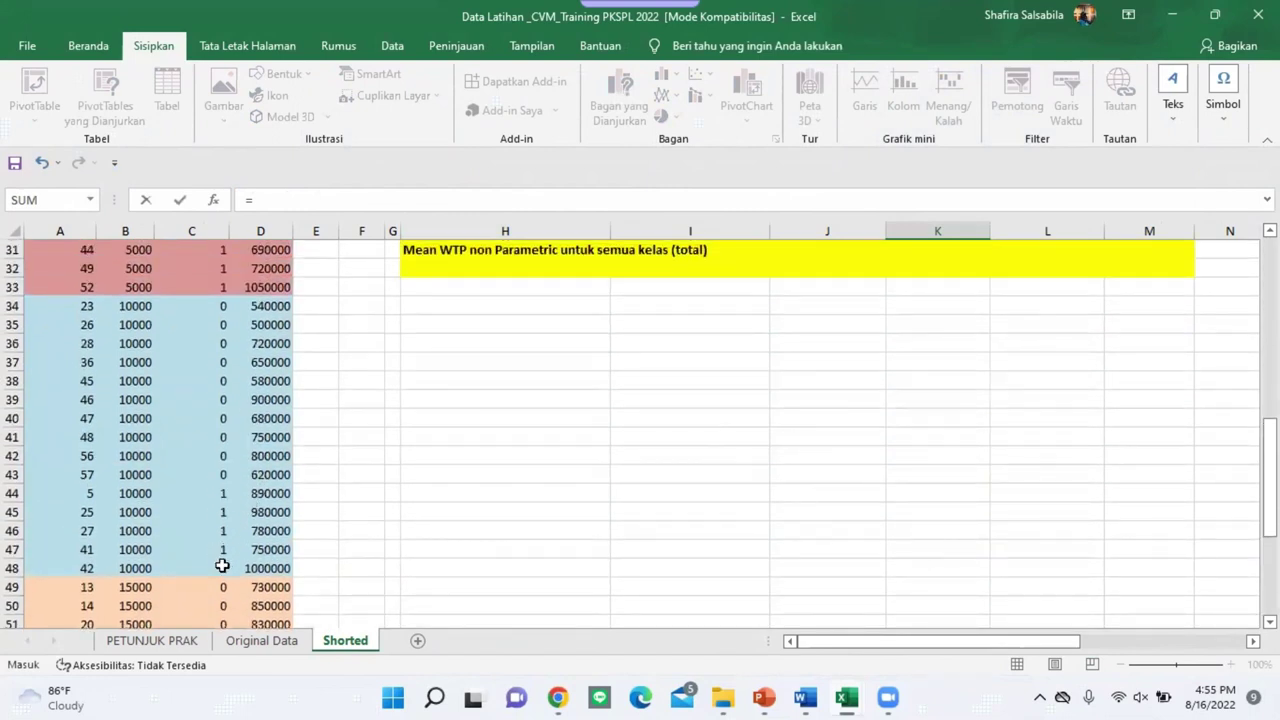
scroll(1000, 377, "up", 10)
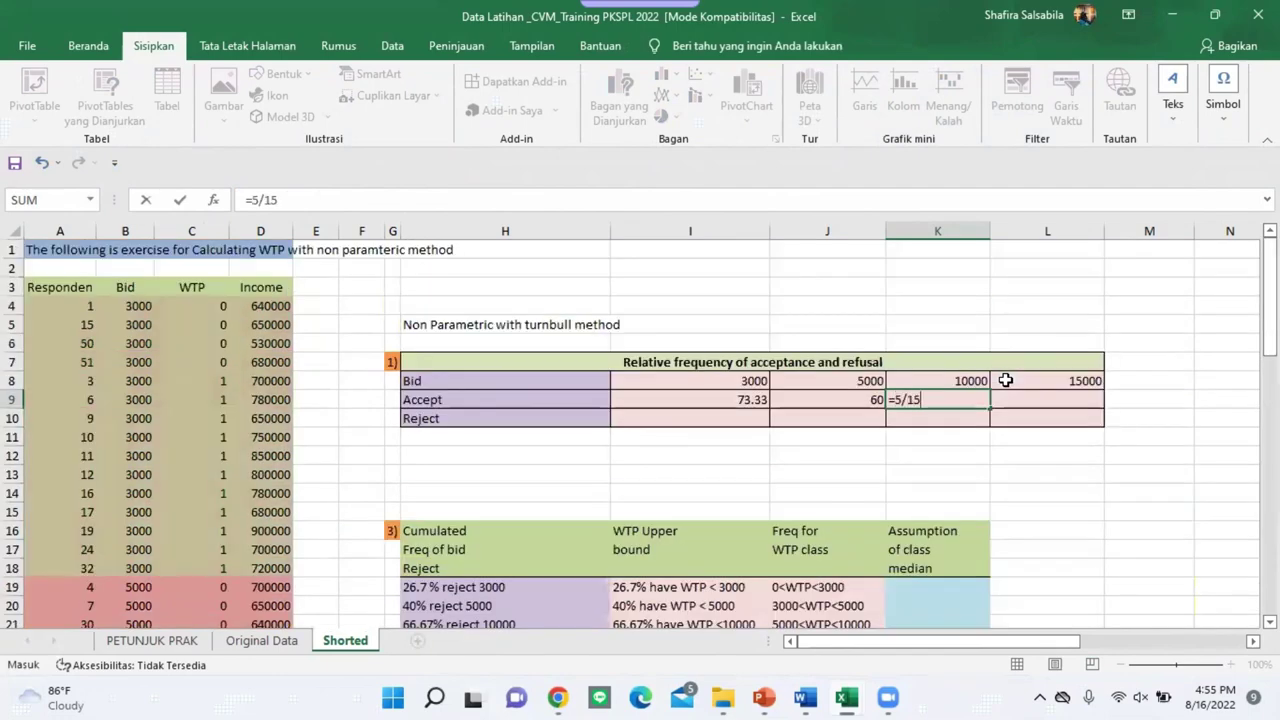
key("Return")
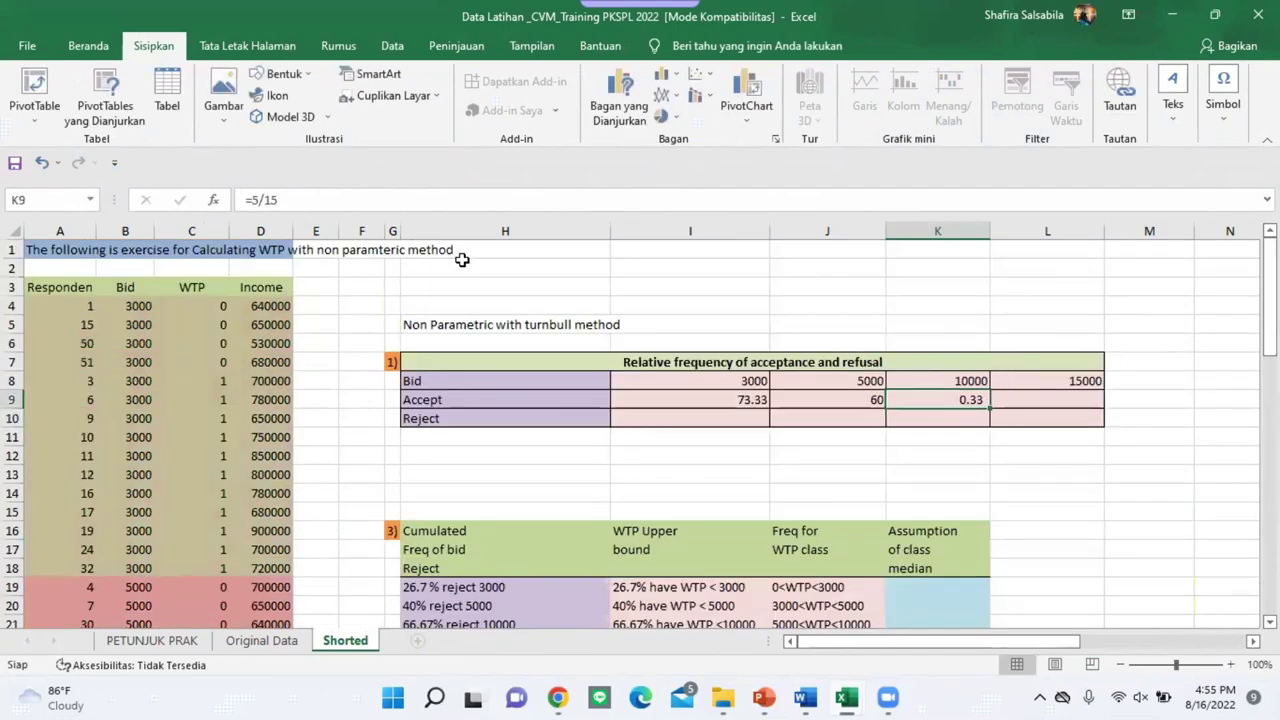
Step: Convert the acceptance share for the 10000 bid in K9 to a percentage with =(5/15)*100
left_click(968, 399)
left_click(252, 199)
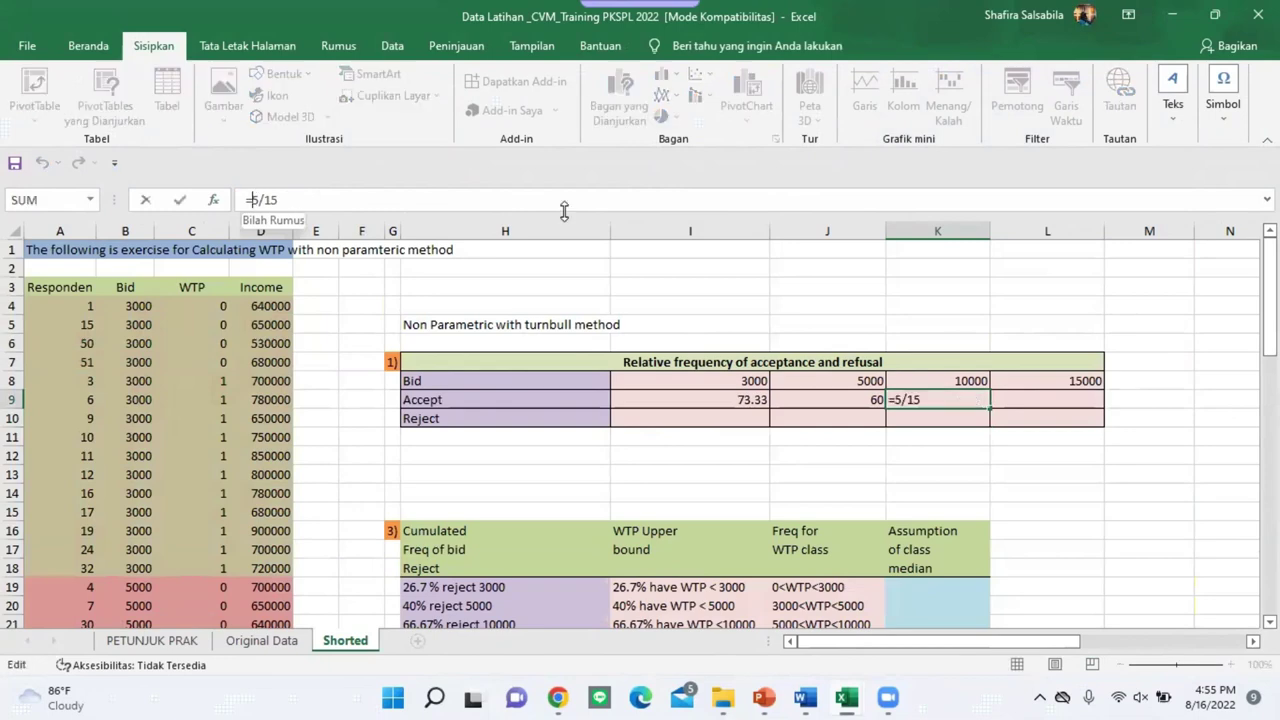
type("(")
type(")")
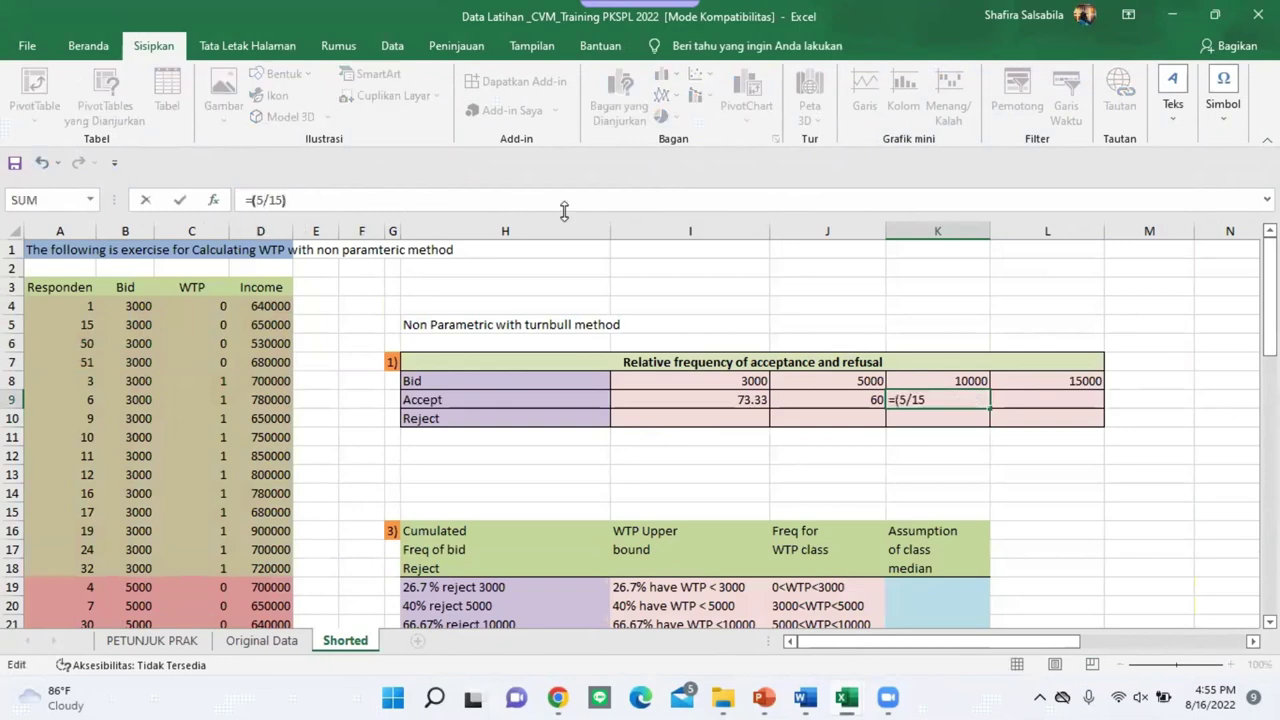
type("&100")
key("Return")
Step: Count the accepting respondents in the 15000 bid group and enter 0 as the acceptance percentage in L9
left_click(1092, 401)
type("=")
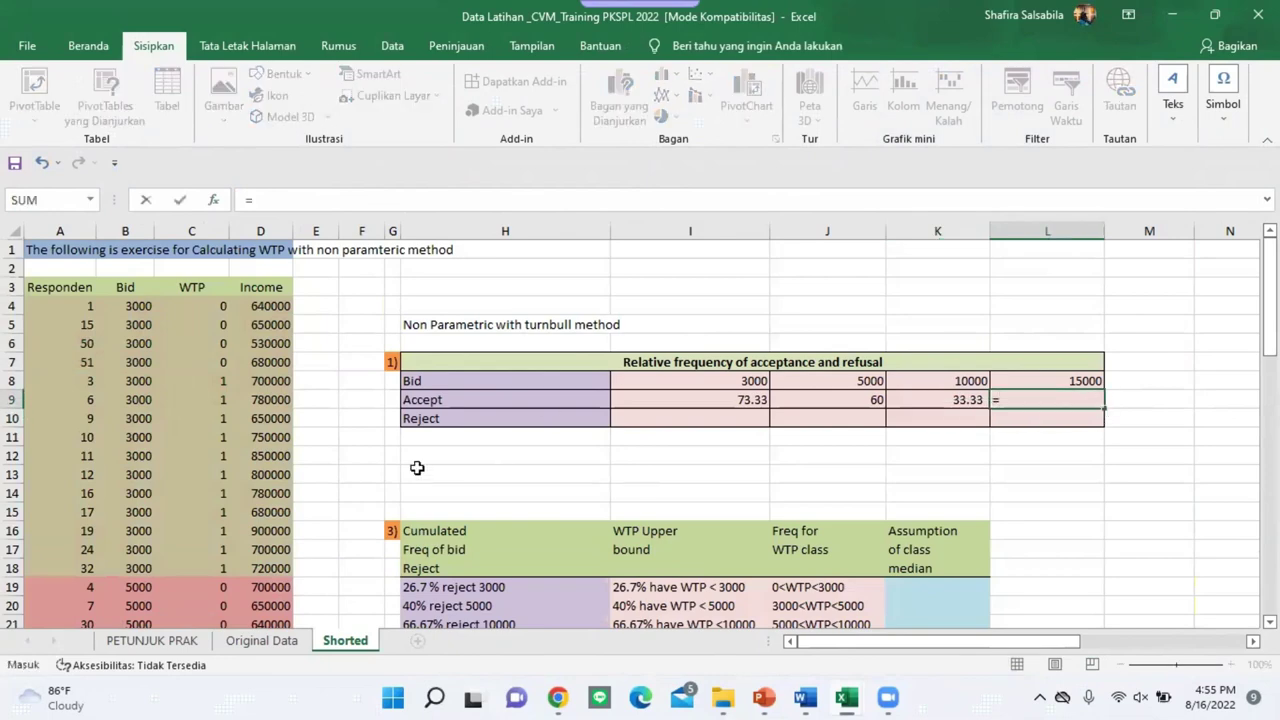
scroll(260, 545, "down", 15)
scroll(275, 531, "down", 2)
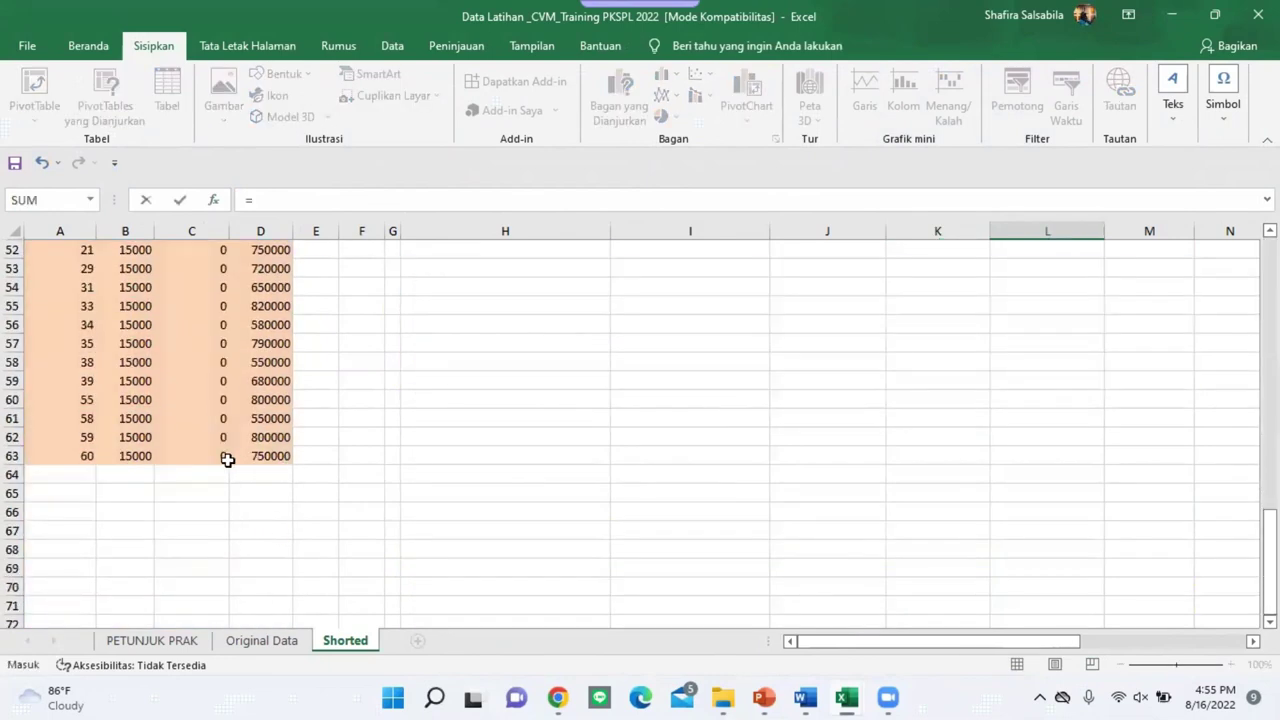
scroll(223, 327, "up", 2)
scroll(230, 366, "up", 1)
scroll(215, 340, "down", 1)
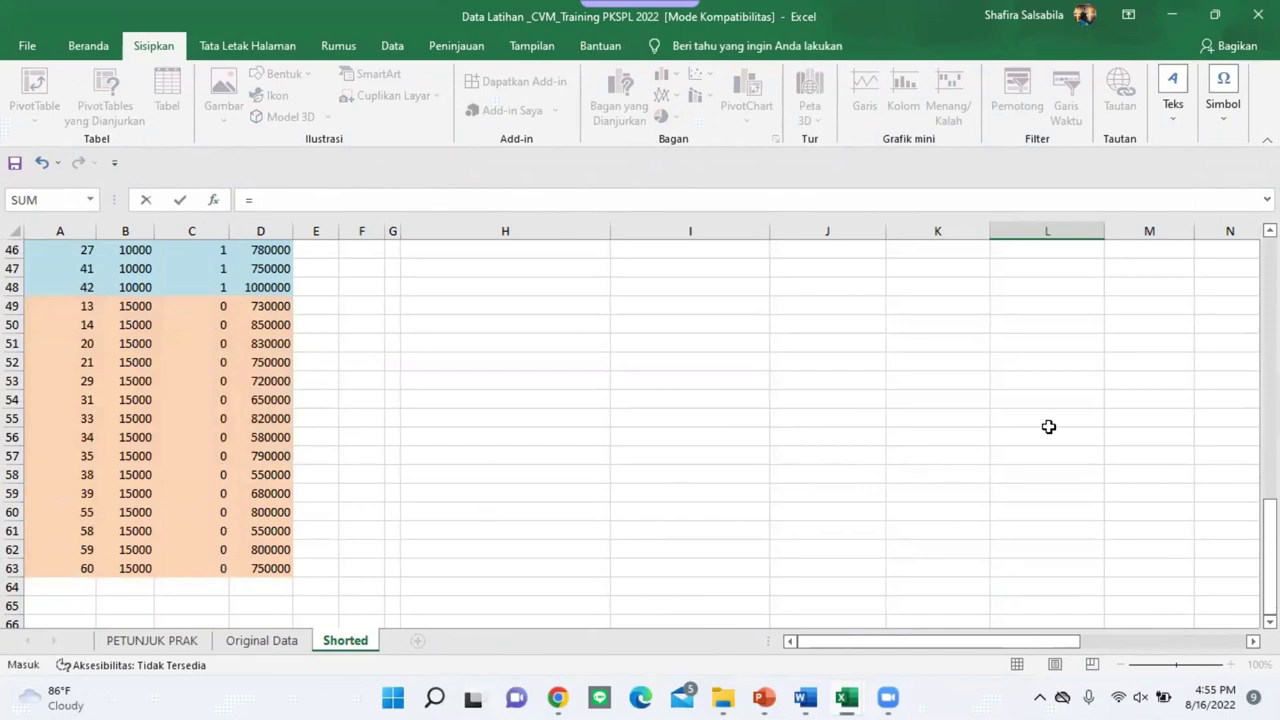
scroll(1060, 410, "up", 15)
key("Return")
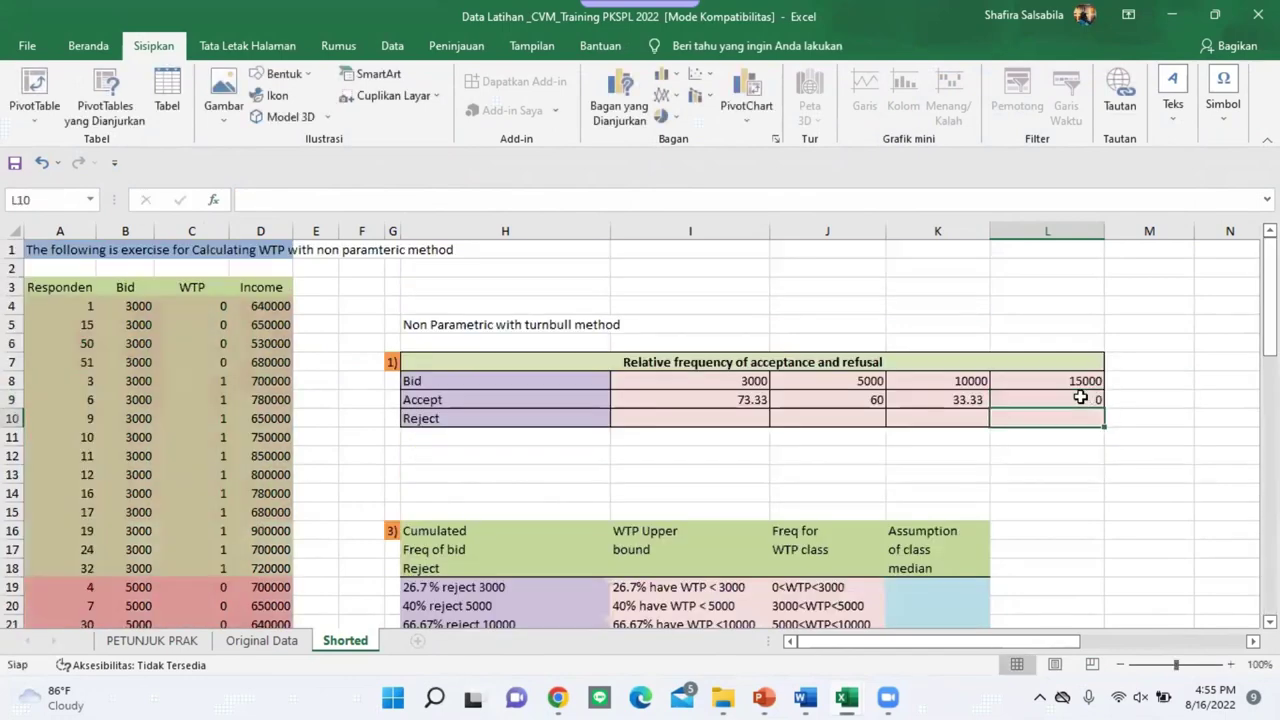
Step: Calculate the rejection percentage for the 3000 bid with =100-I9 in I10 and fill the formula across to L10
double_click(724, 426)
type("=100-")
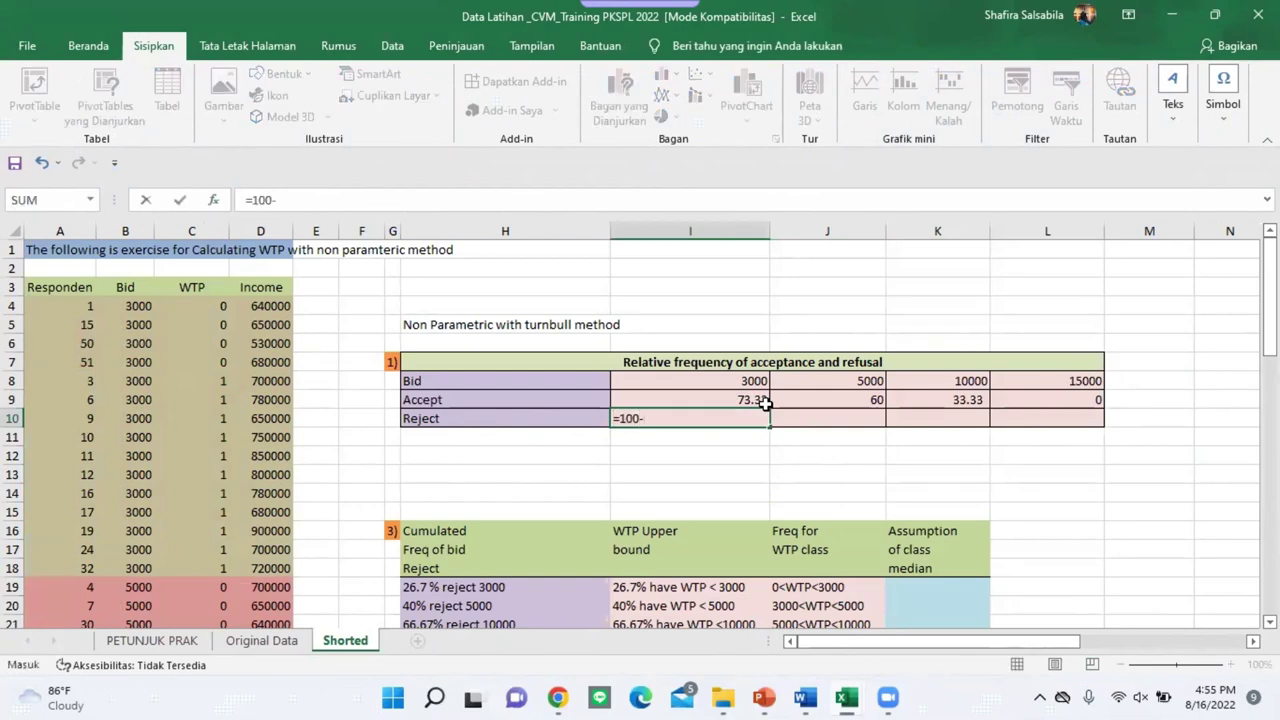
left_click(765, 401)
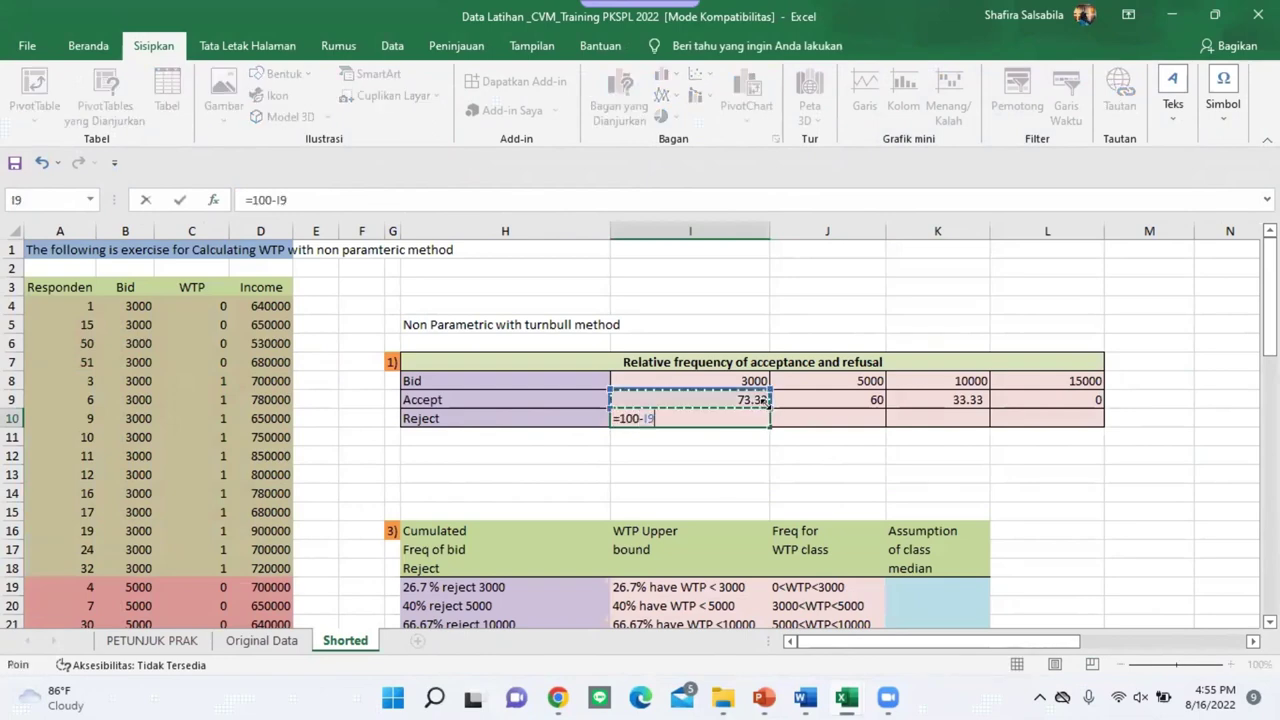
key("Return")
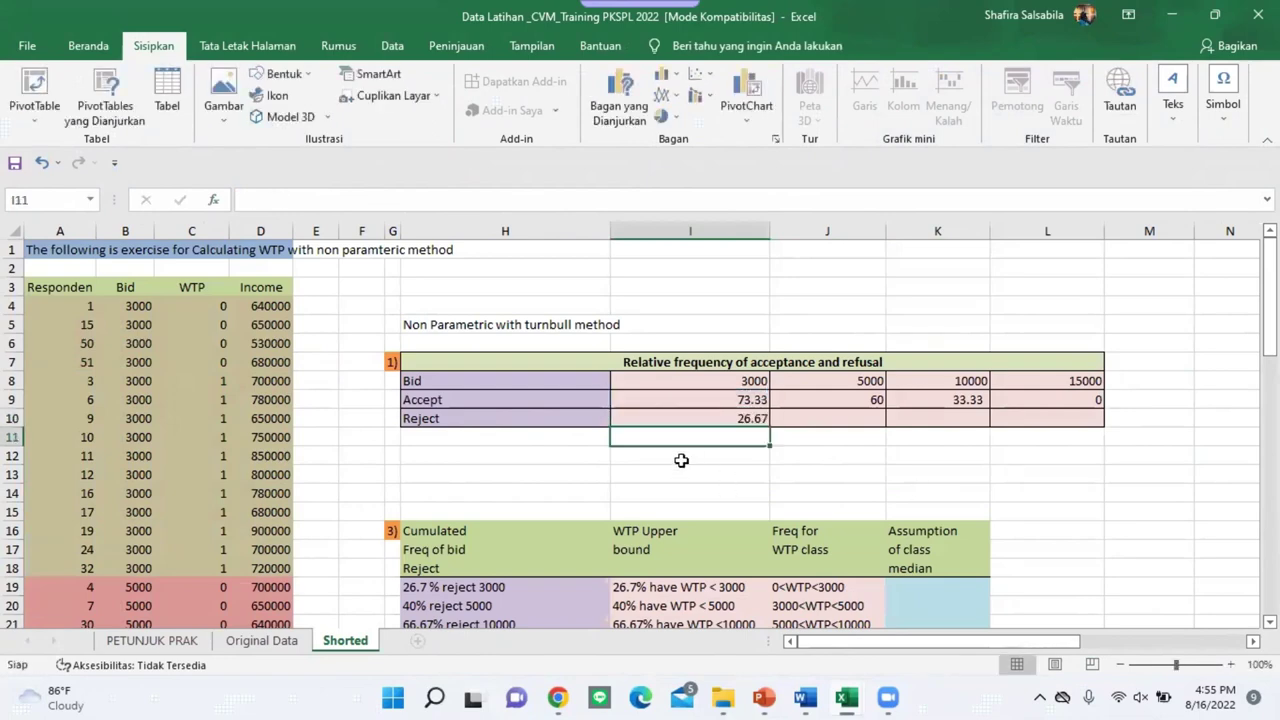
left_click(724, 420)
left_click_drag(768, 427, 1092, 440)
left_click(898, 474)
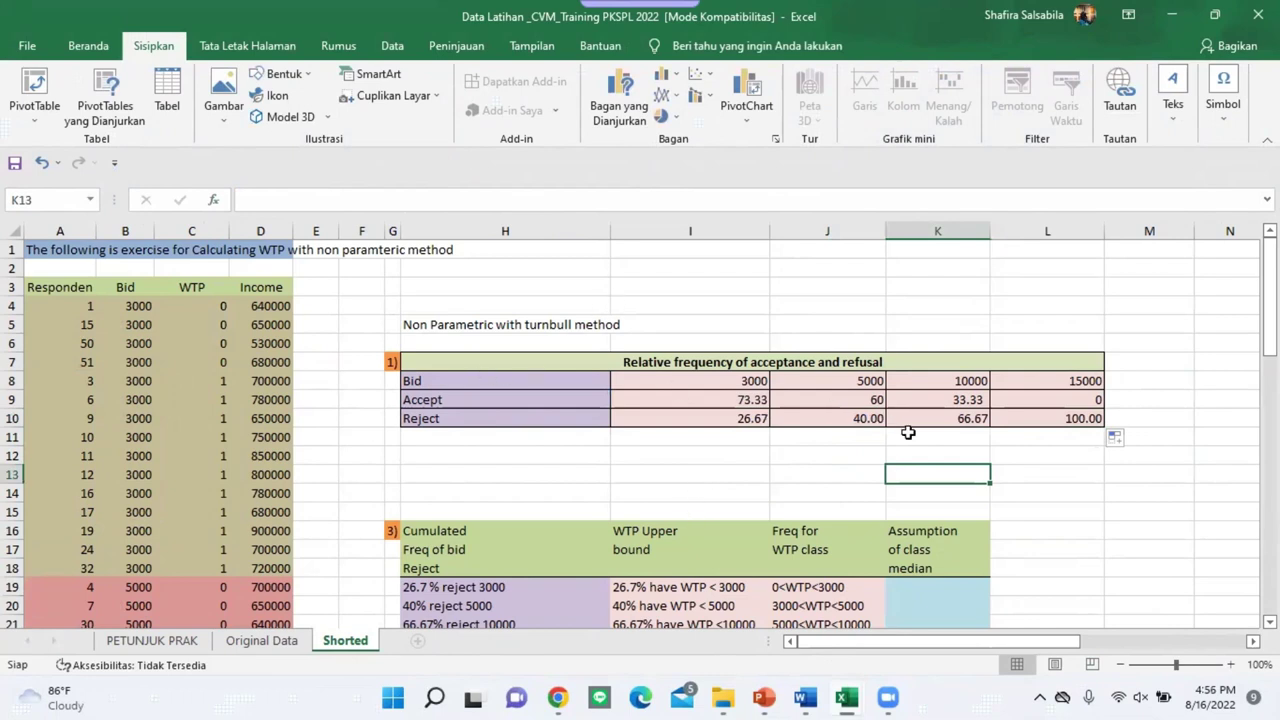
Step: Insert a basic 2-D line chart from the acceptance and rejection percentages in I9:L10
left_click_drag(1060, 642, 1163, 642)
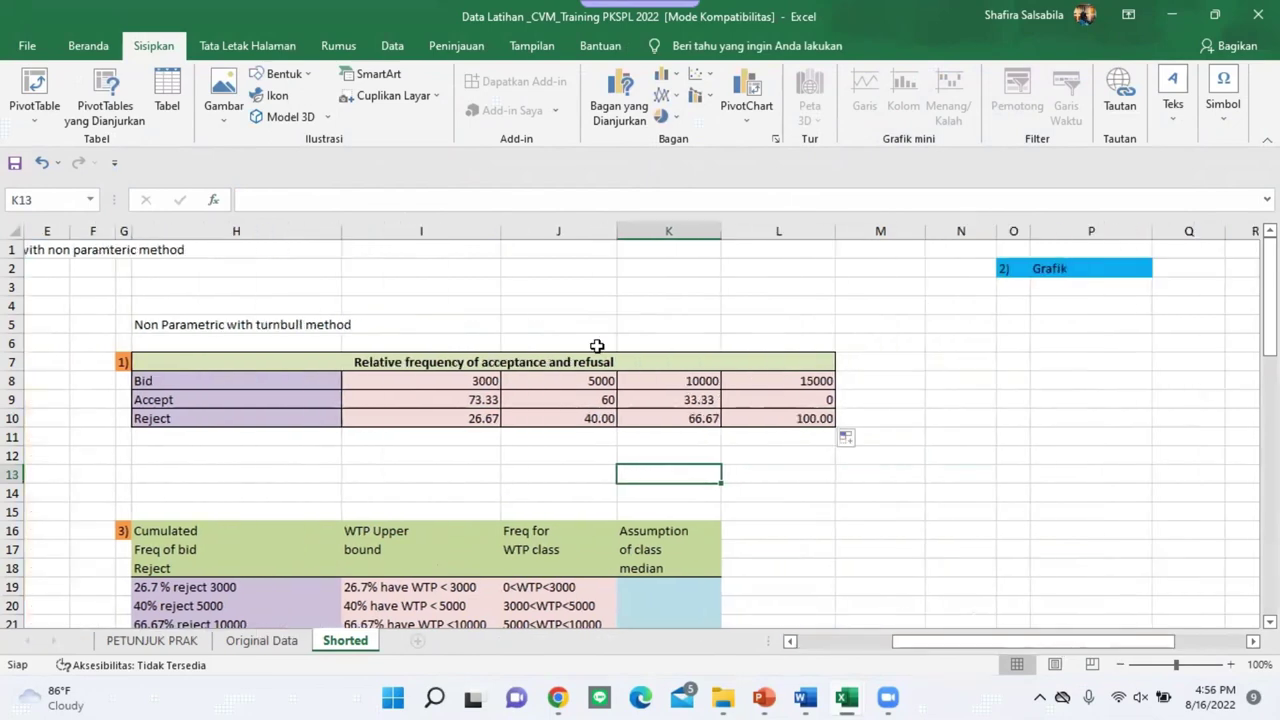
left_click_drag(445, 399, 797, 412)
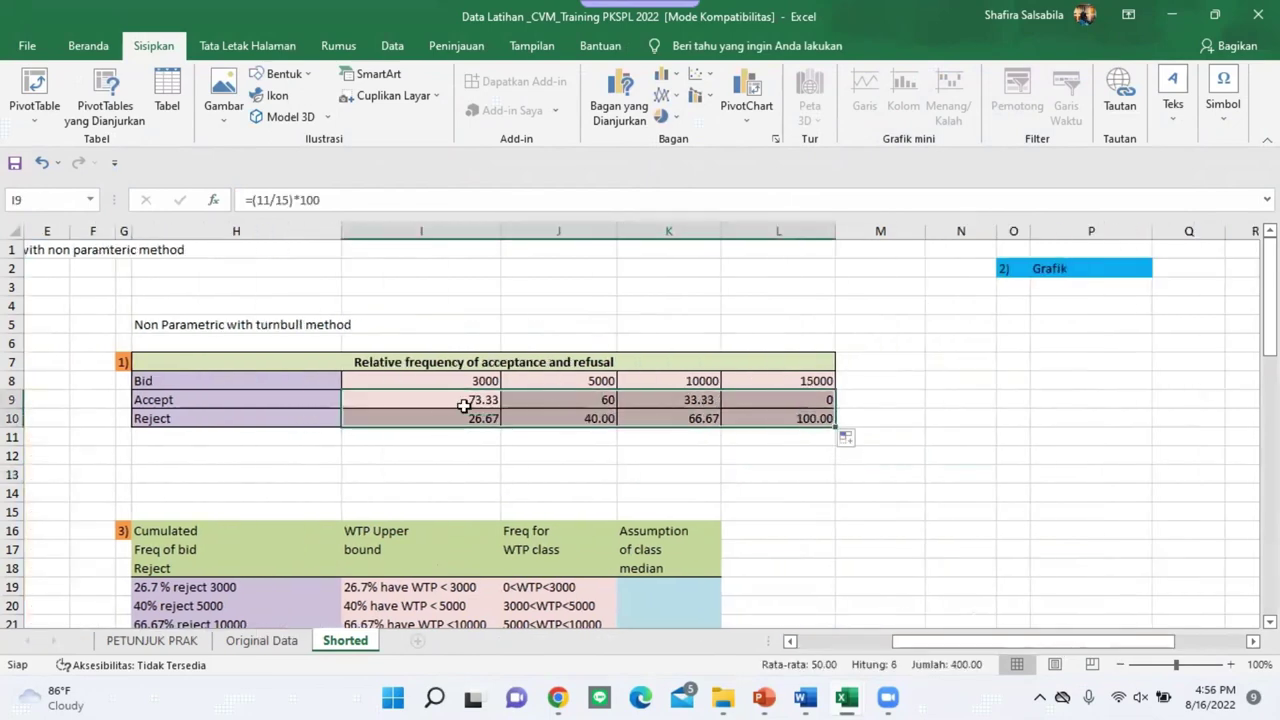
left_click(666, 100)
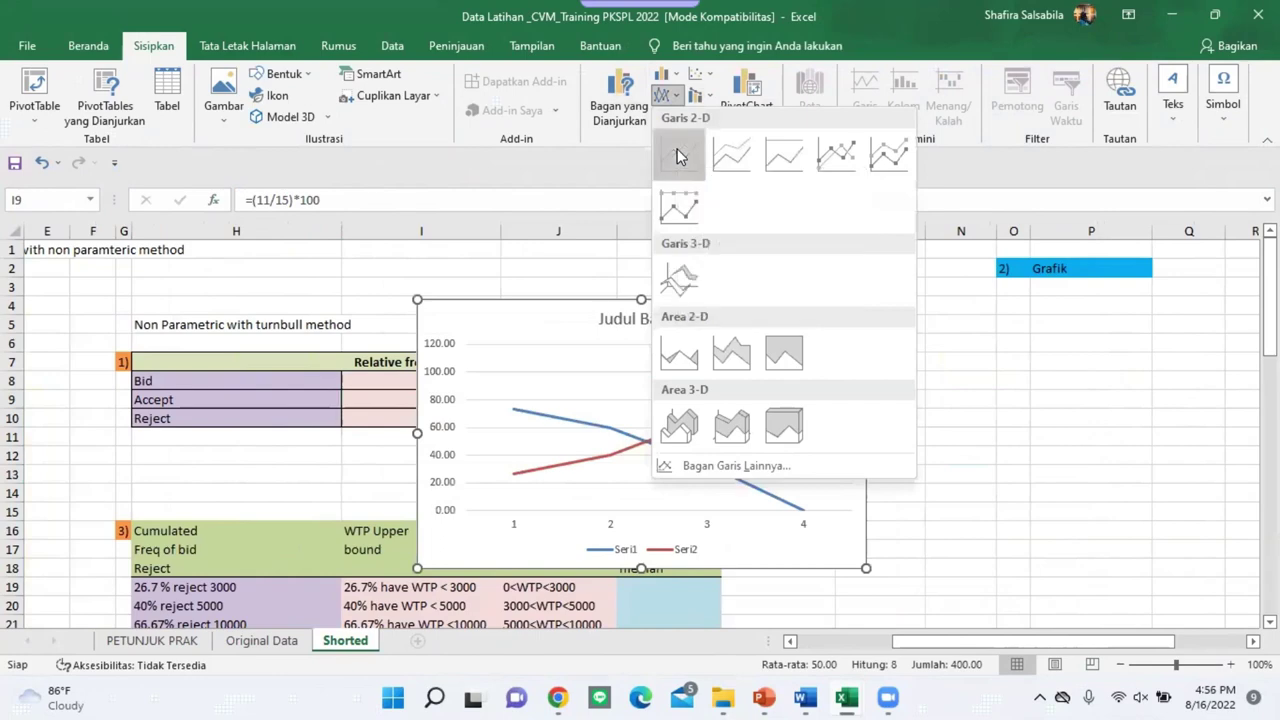
left_click(677, 155)
Step: Move the line chart directly below the Grafik heading, starting at column O
left_click_drag(1058, 376, 1058, 377)
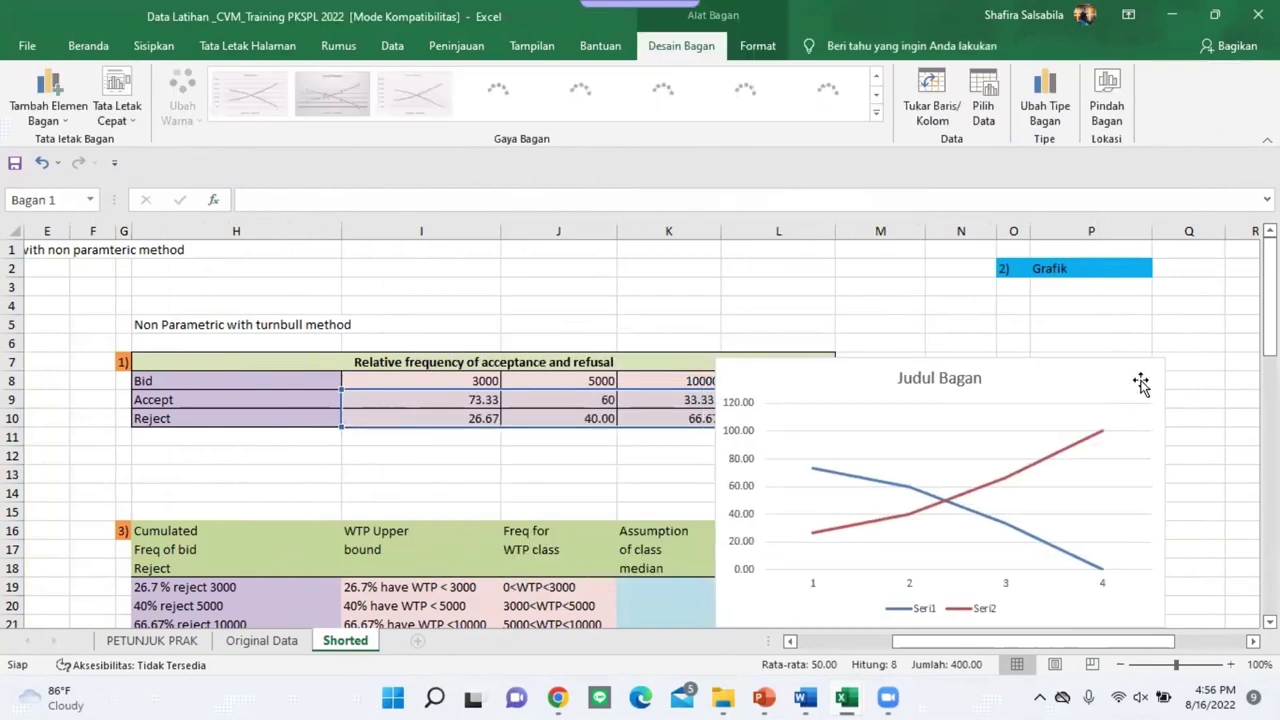
left_click_drag(980, 495, 1180, 330)
left_click_drag(957, 471, 1032, 577)
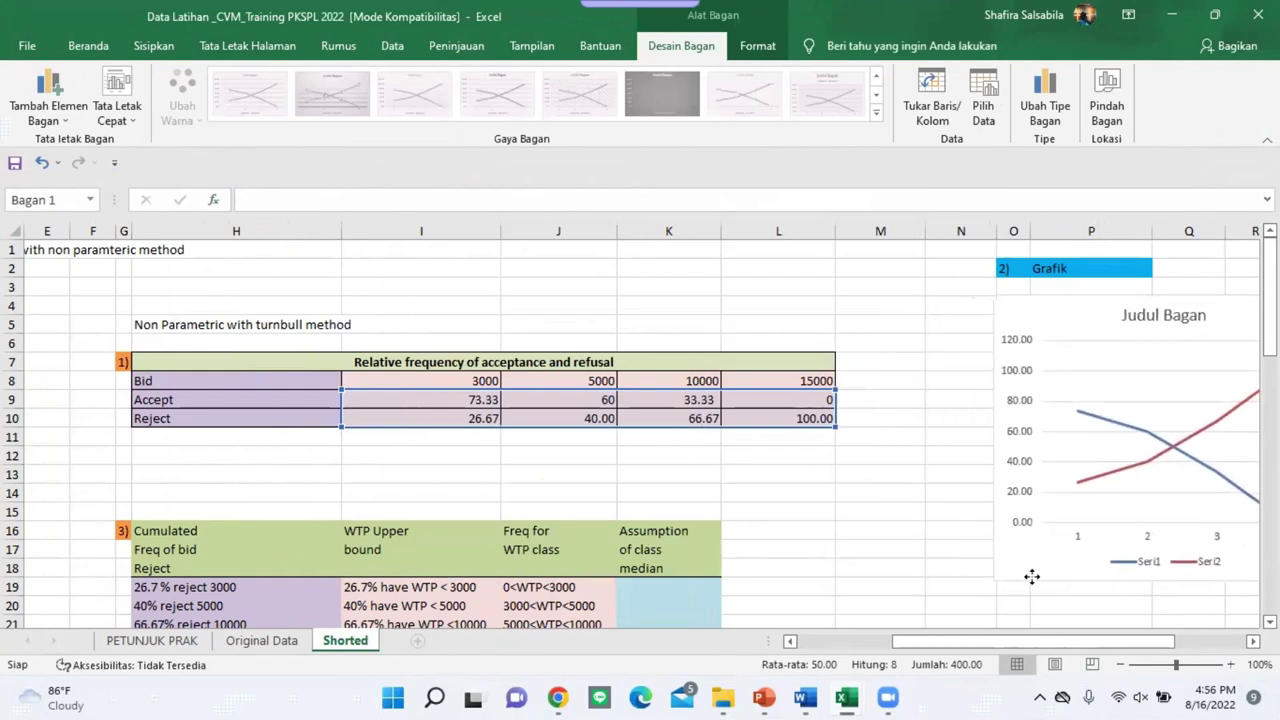
left_click_drag(1032, 577, 1037, 576)
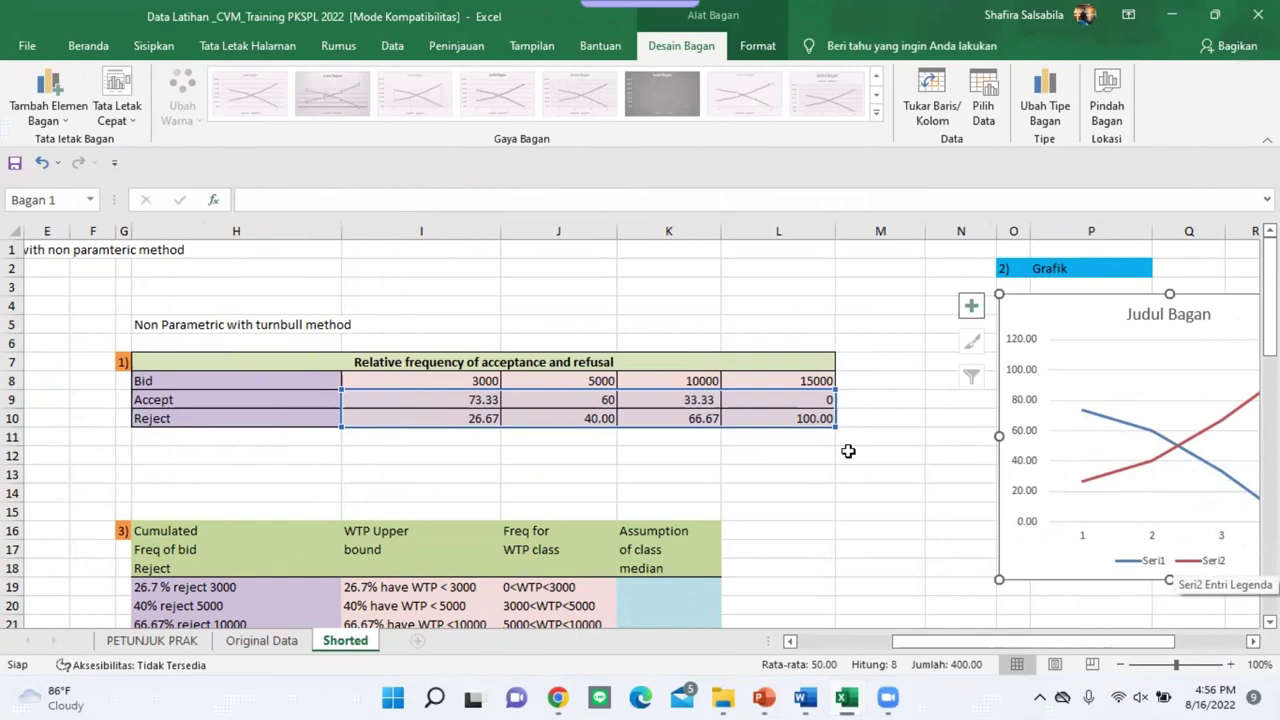
Step: Examine the cumulated rejection frequencies per bid in table 3 and compare them with the Reject row of table 1
left_click(862, 416)
scroll(694, 466, "down", 4)
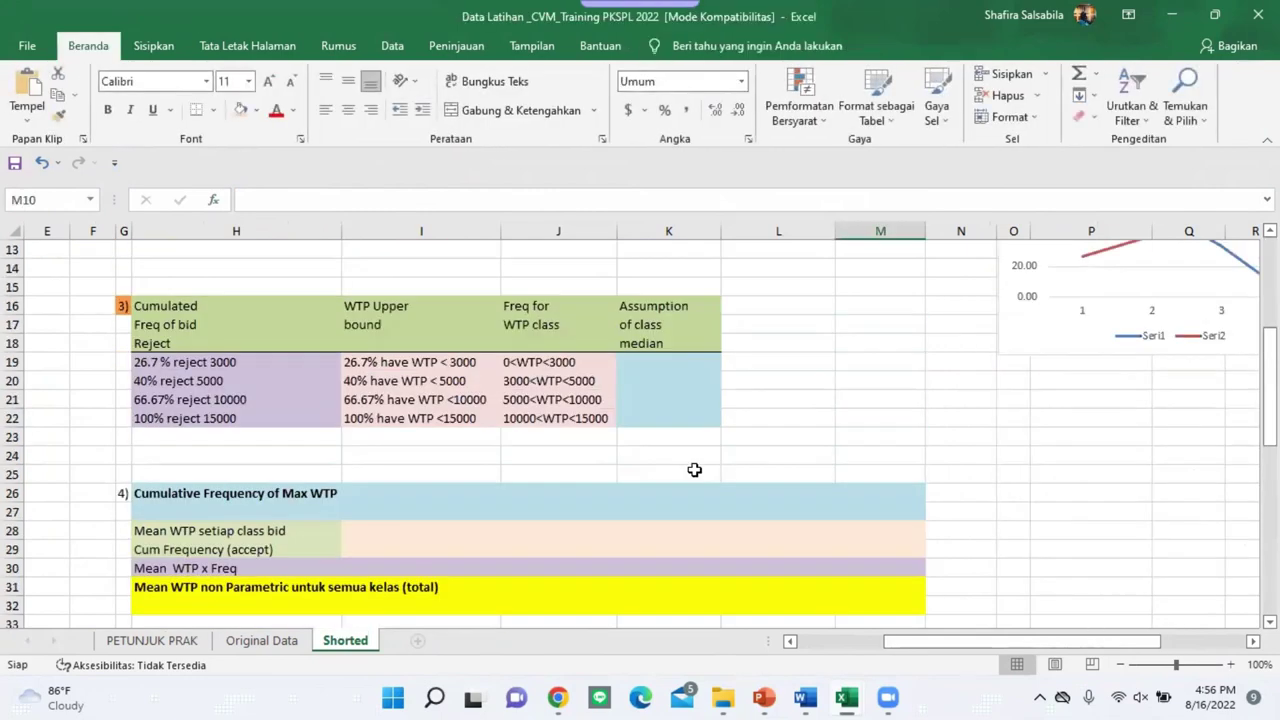
scroll(163, 457, "up", 3)
left_click(155, 527)
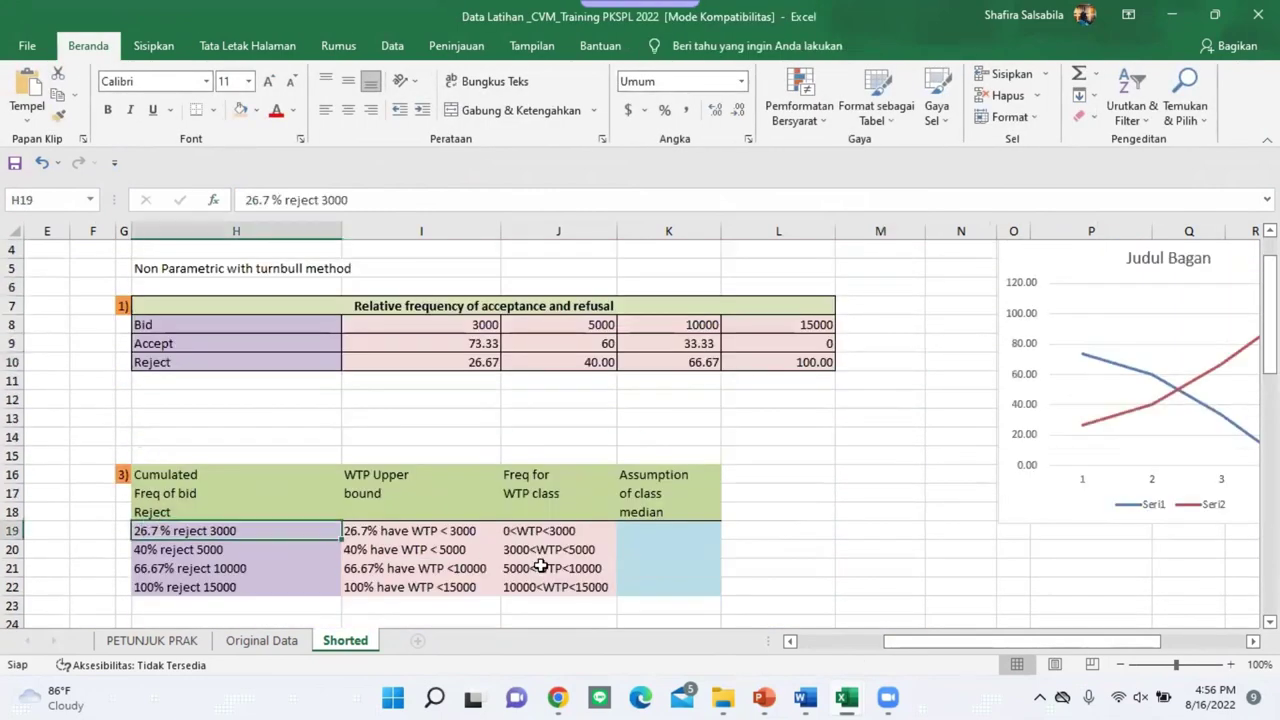
scroll(543, 563, "up", 1)
scroll(591, 537, "down", 1)
left_click(170, 552)
left_click(167, 489)
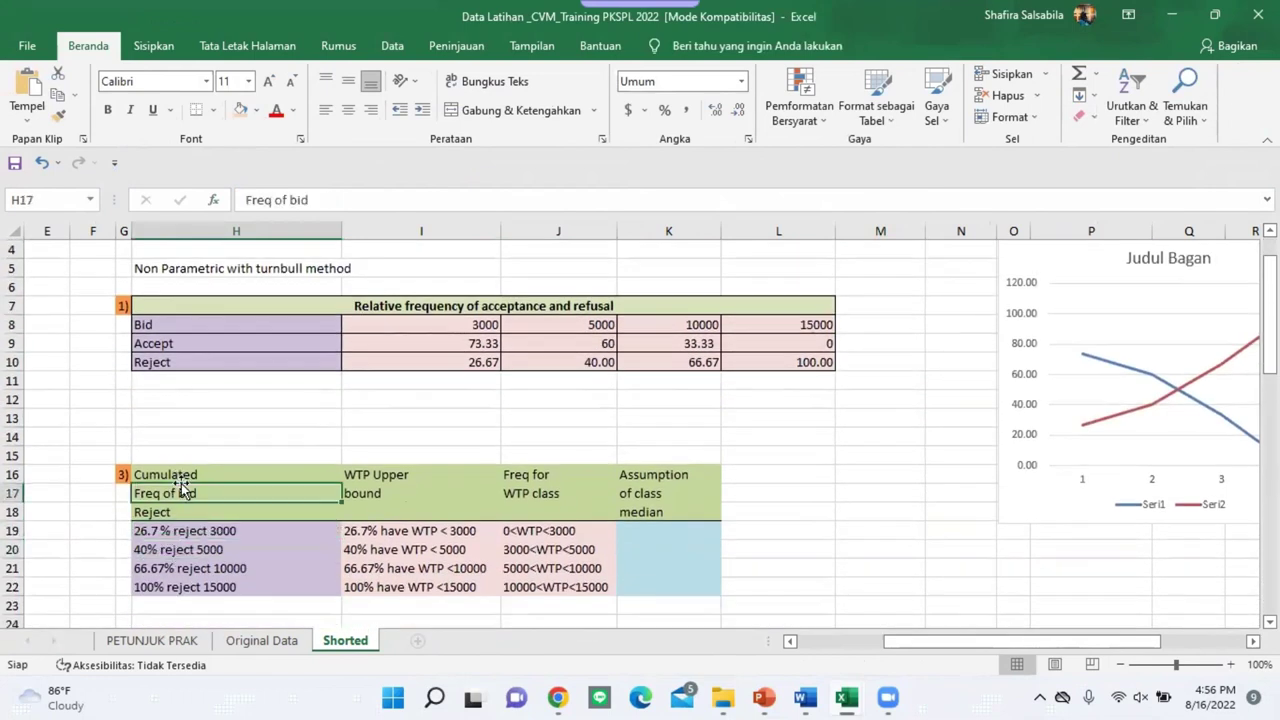
left_click(180, 472)
left_click(189, 512)
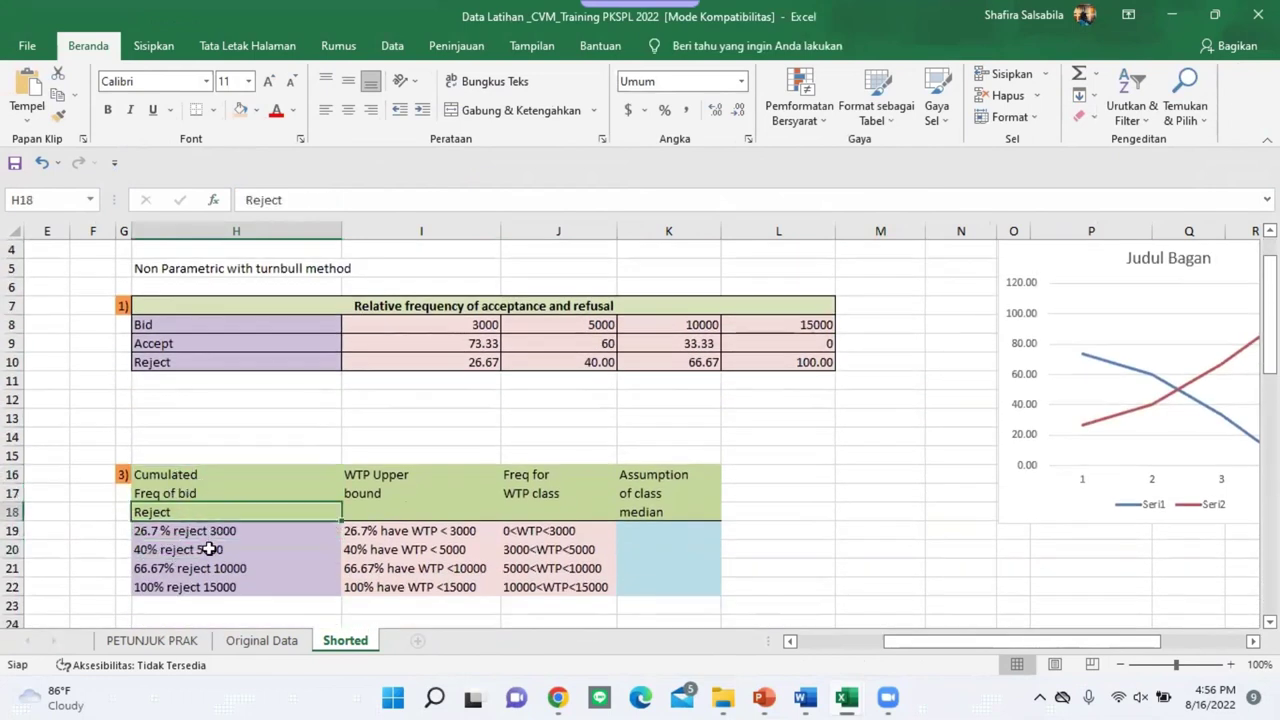
left_click(263, 533)
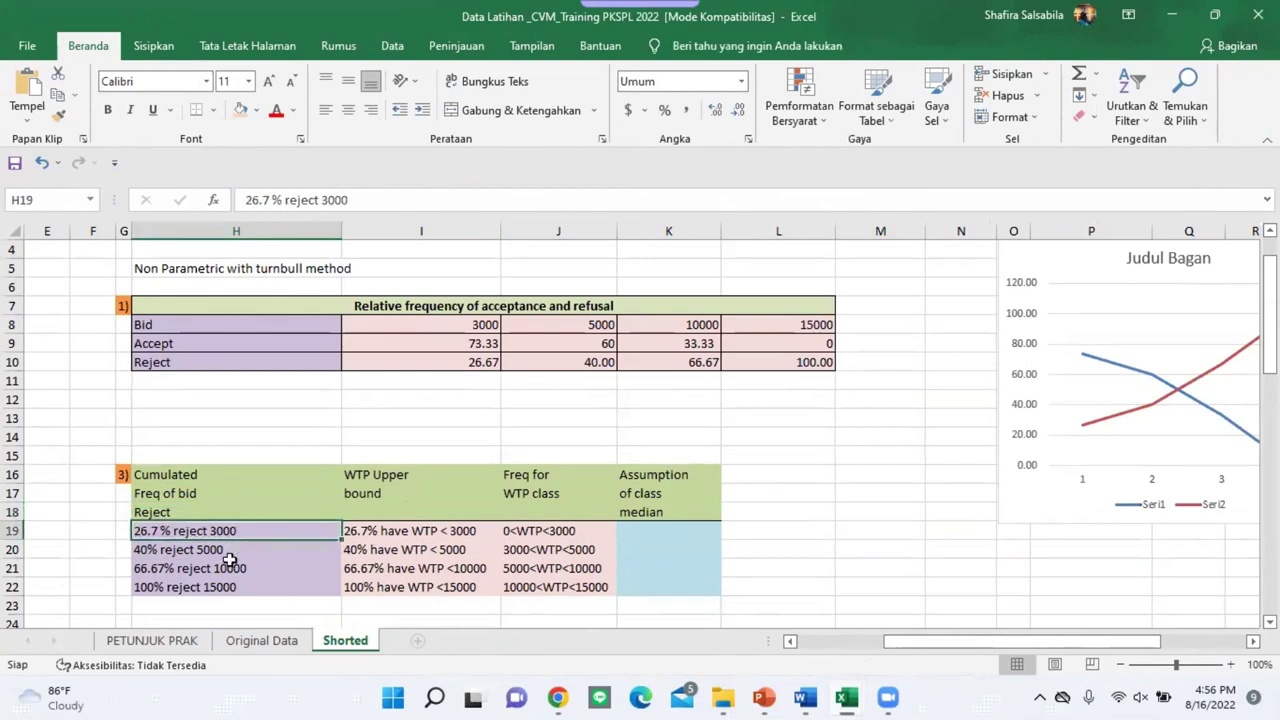
left_click(220, 549)
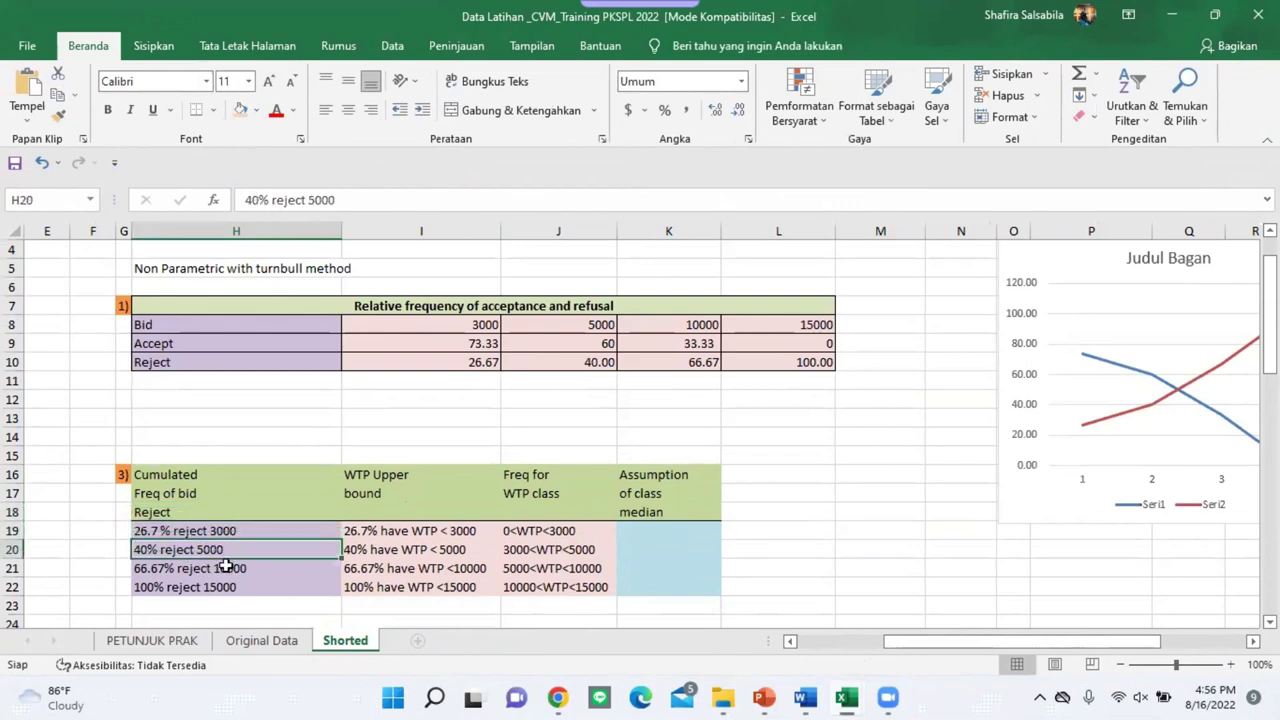
left_click(231, 587)
left_click(240, 547)
left_click(240, 531)
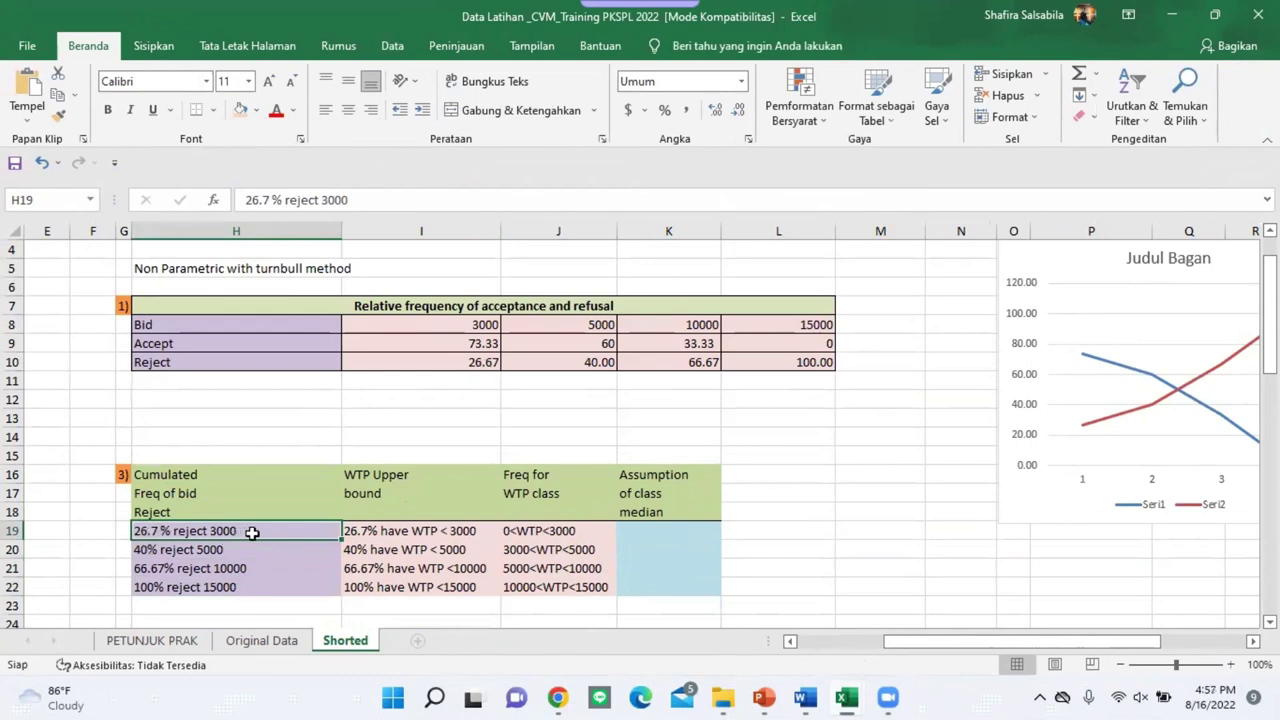
key("Down")
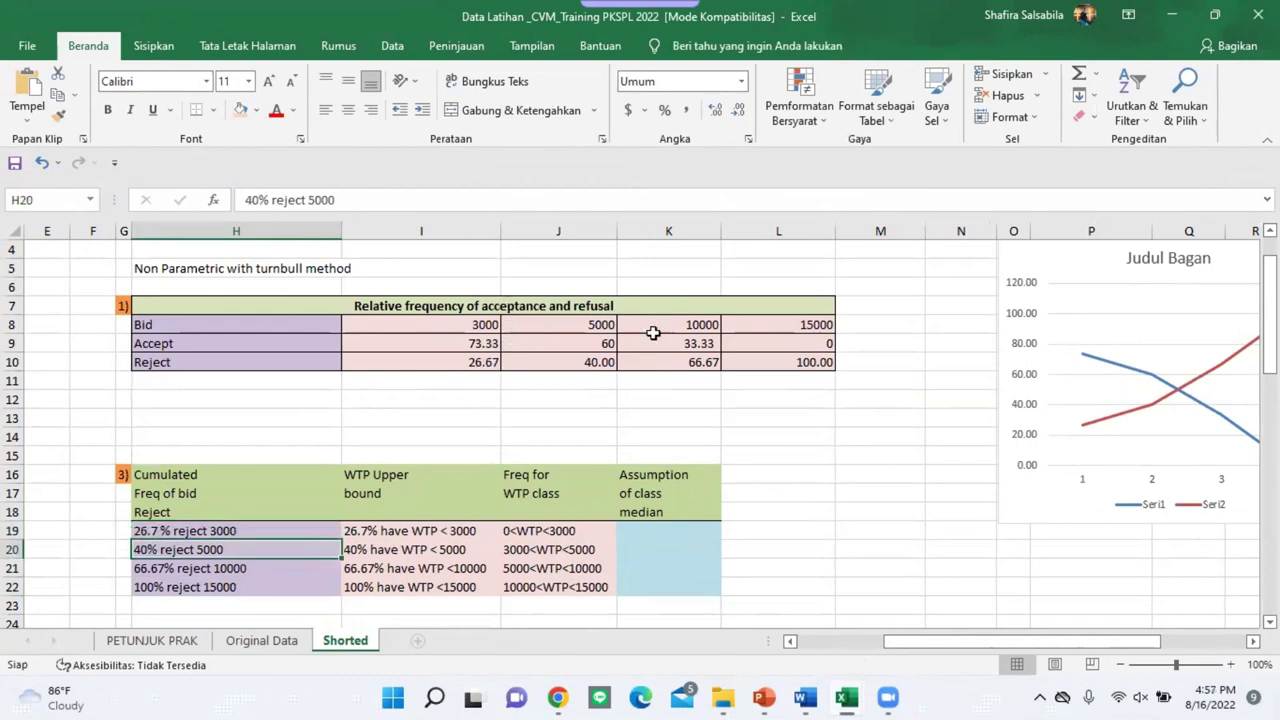
Step: Calculate the first two class medians, entering =(0+3000)/2 in K19 and =(5000+3000)/2 in K20
left_click(654, 547)
left_click(660, 527)
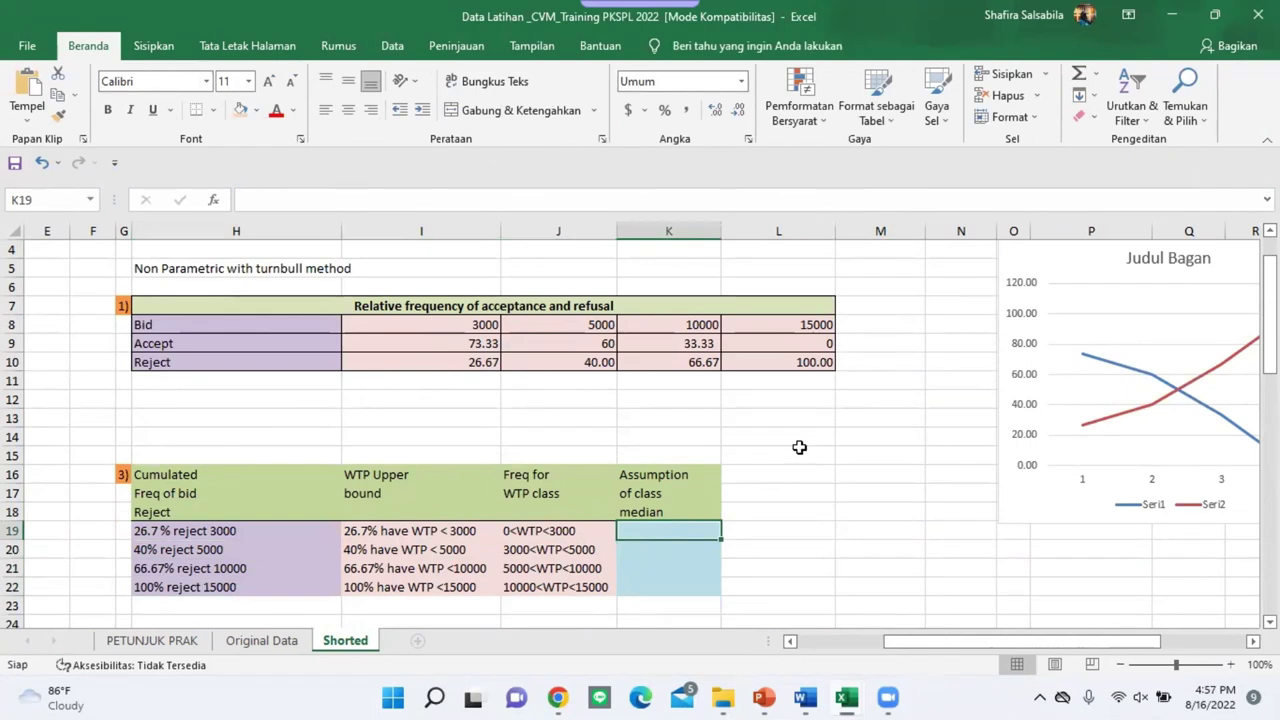
scroll(800, 452, "down", 1)
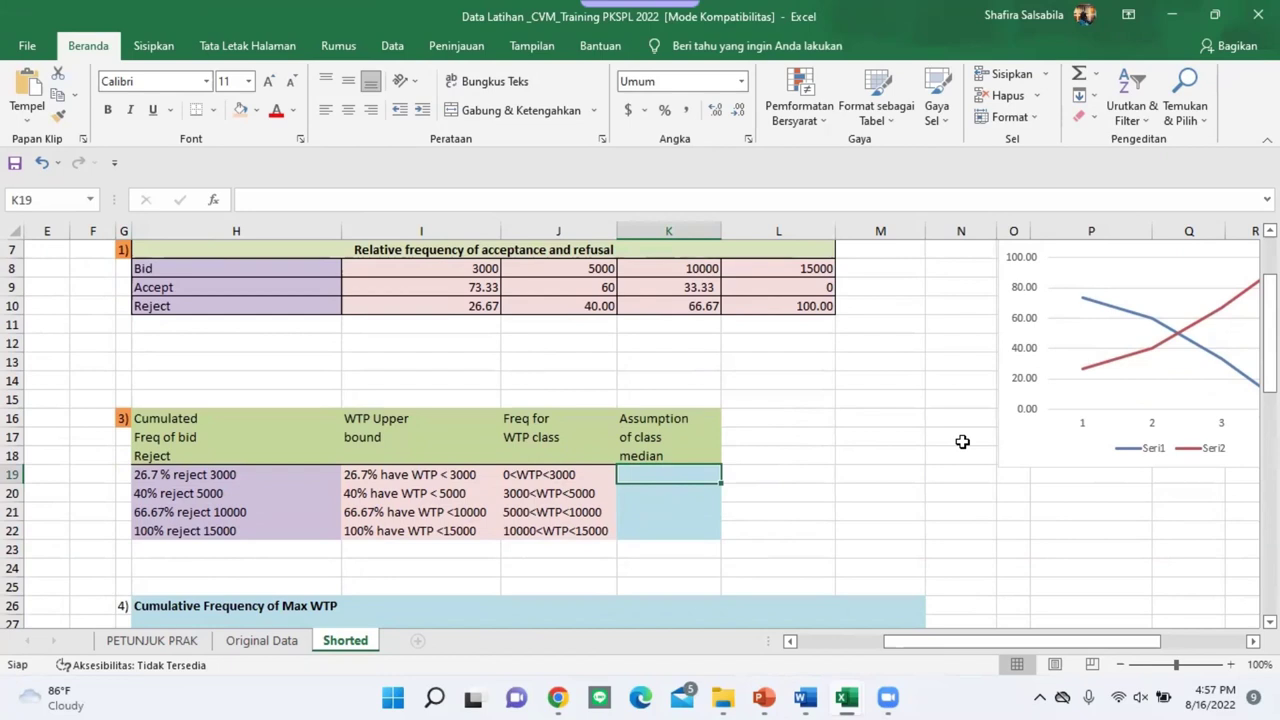
type("=(0+")
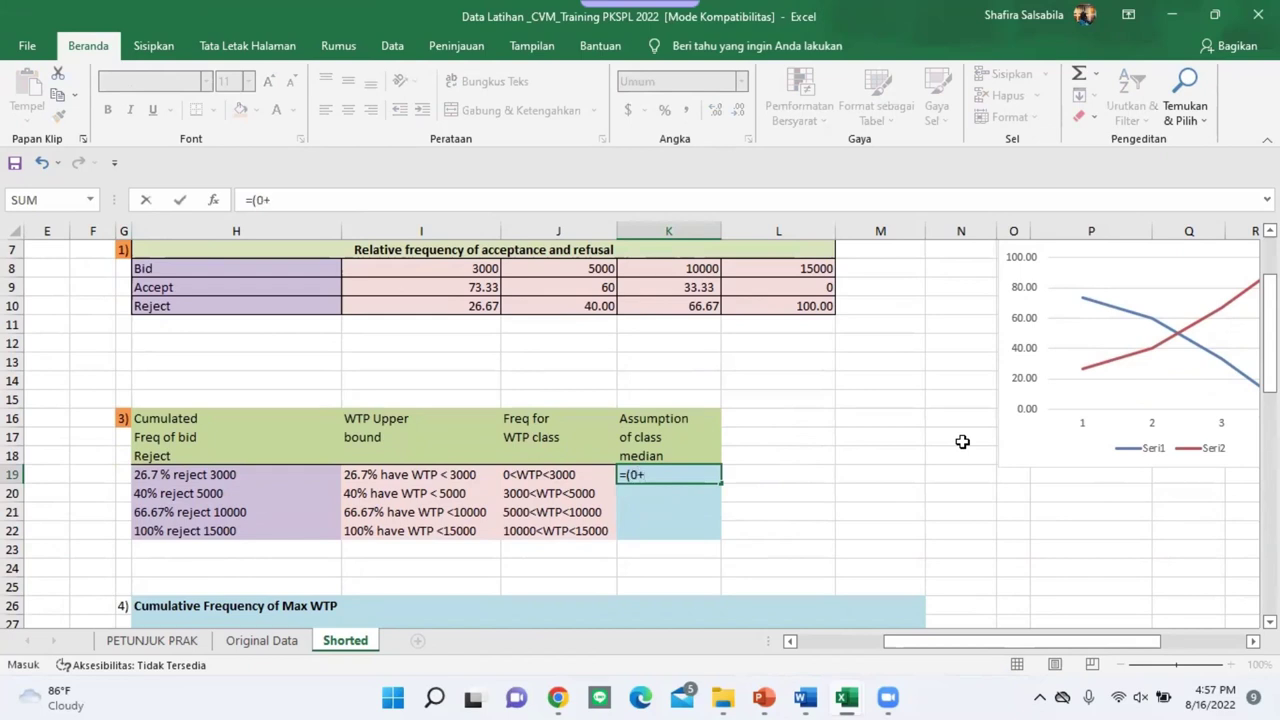
type("3000)/2")
key("Return")
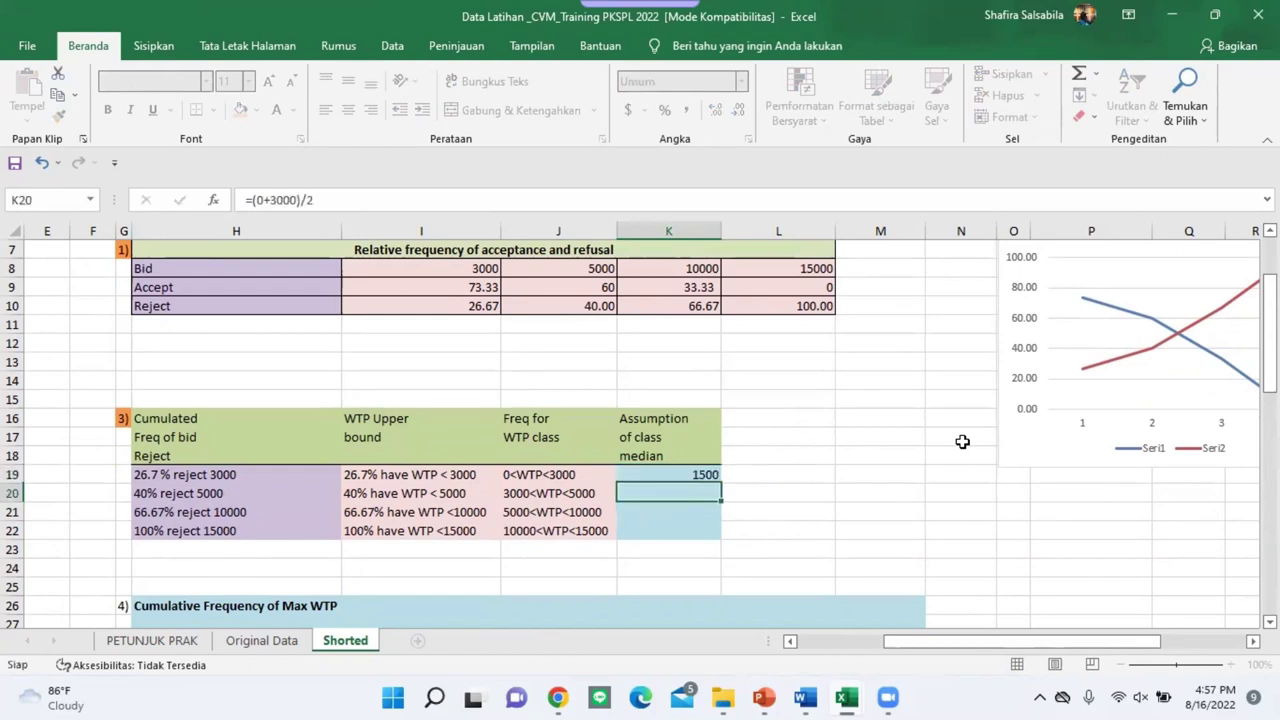
type("=(5000")
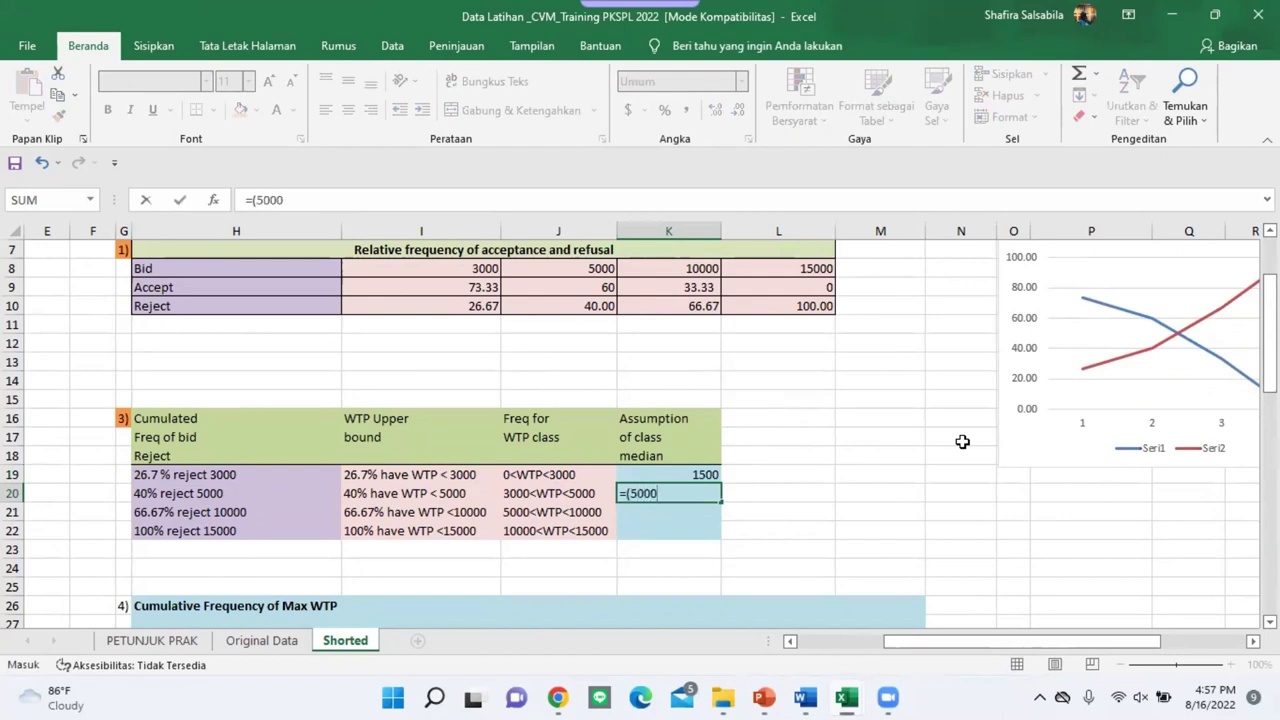
type("+3000)/2")
key("Return")
Step: Calculate the median of the 5000 to 10000 WTP class in K21 with =(10000+5000)/2
type("=10000")
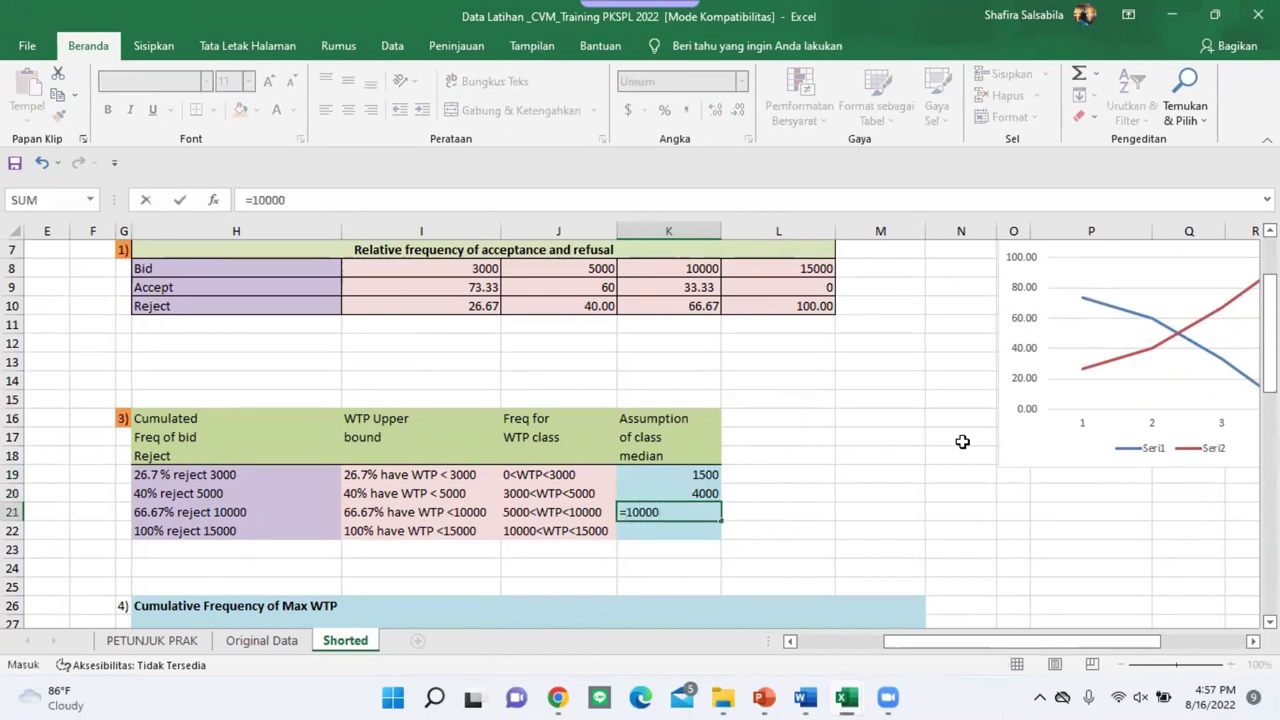
key("BackSpace")
key("BackSpace")
key("BackSpace")
type("(100")
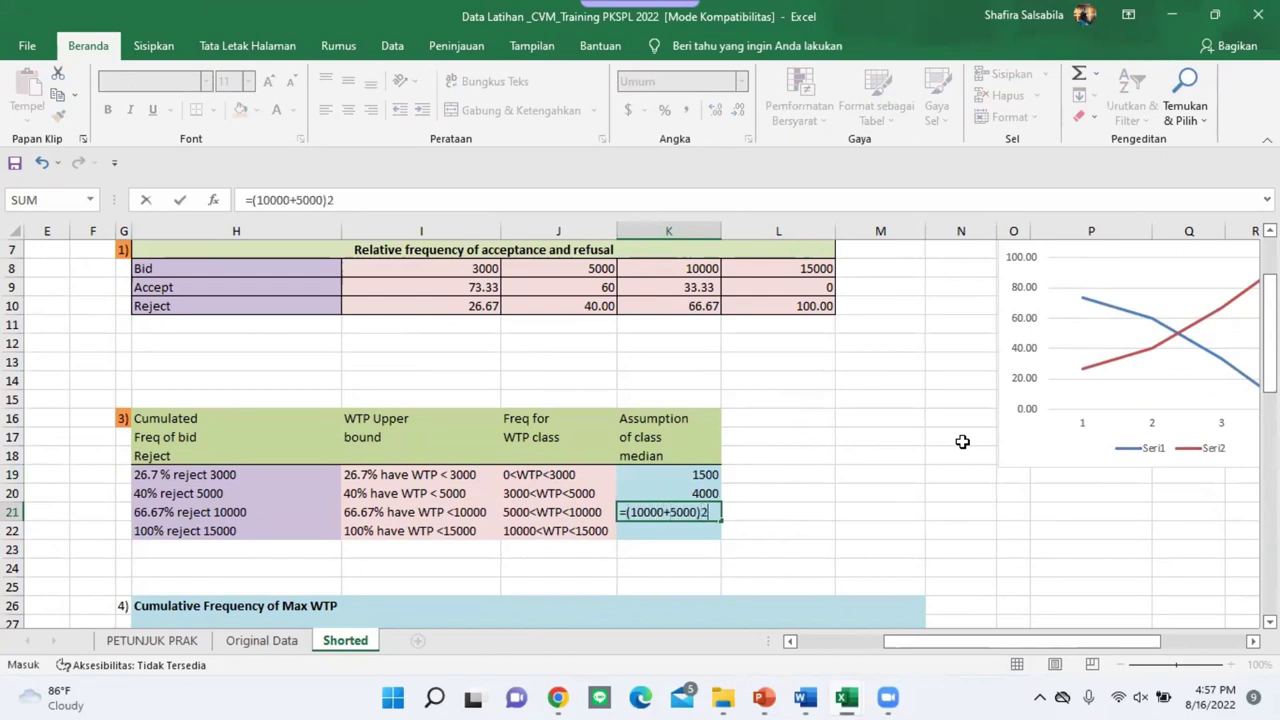
key("Return")
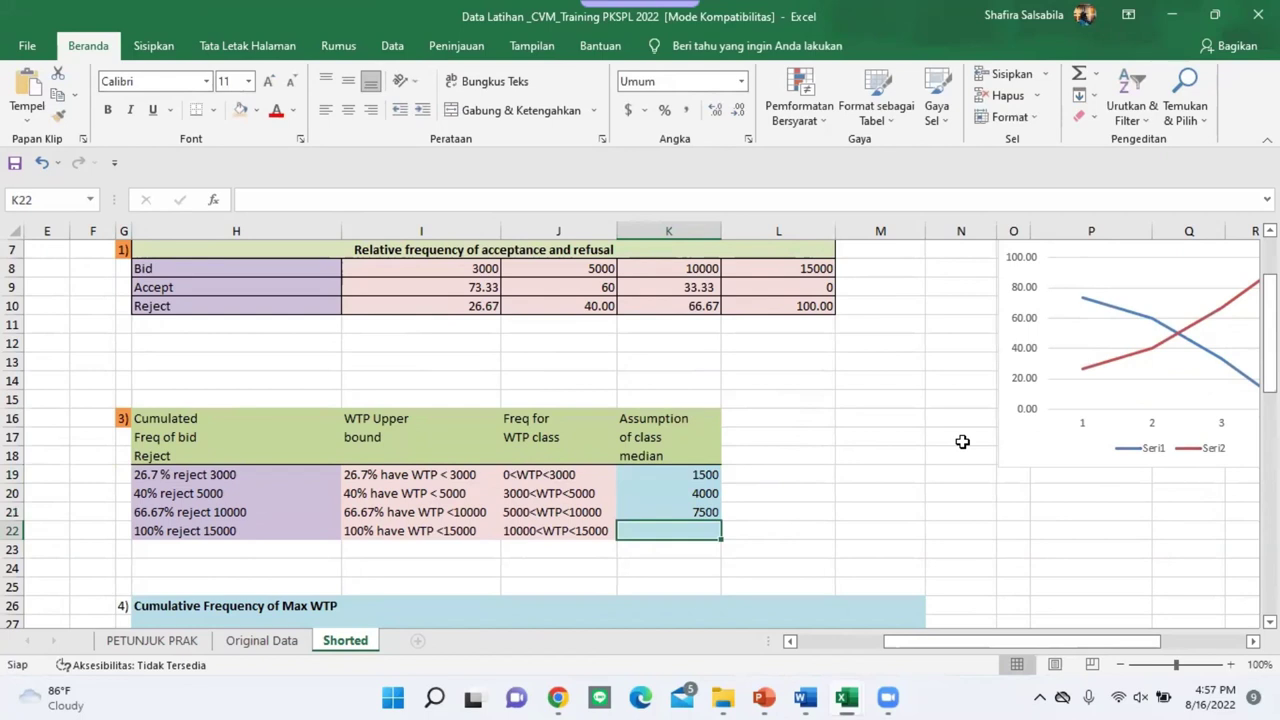
Step: Calculate the median of the 10000 to 15000 WTP class in K22 with =(15000+10000)/2
type("=(1500")
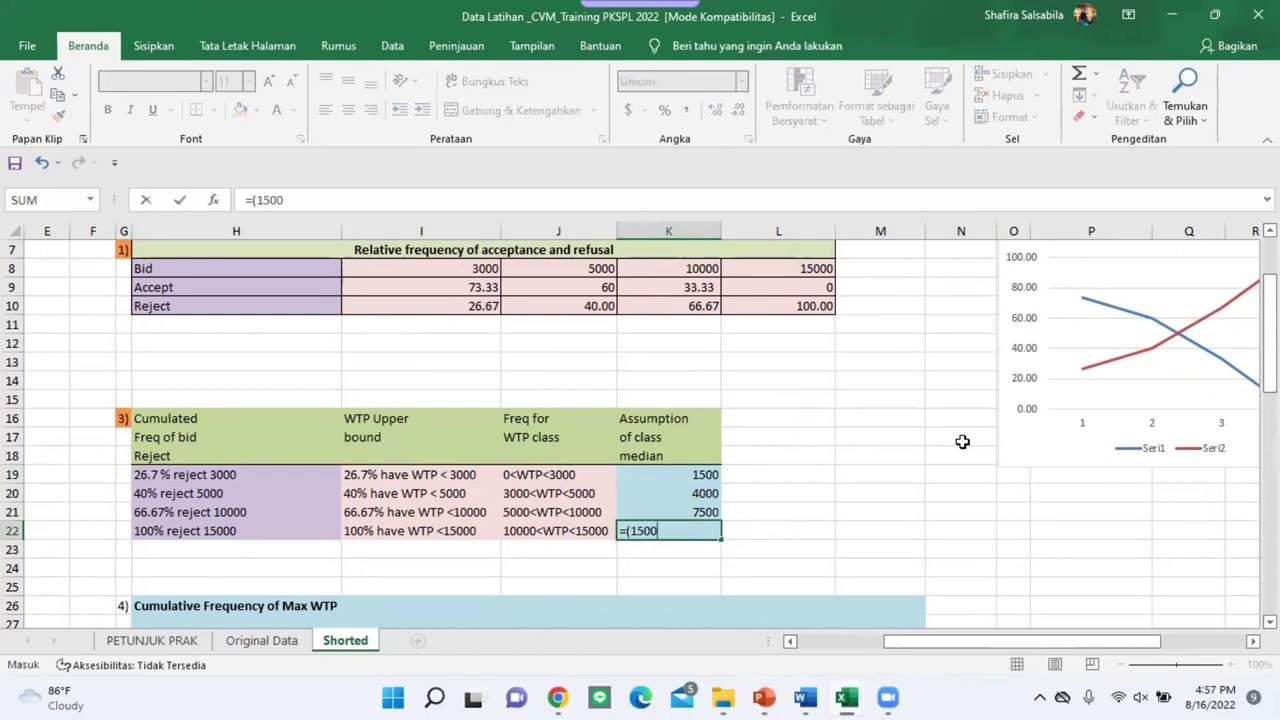
type("0+19")
key("BackSpace")
key("BackSpace")
type("0000)/2")
key("Return")
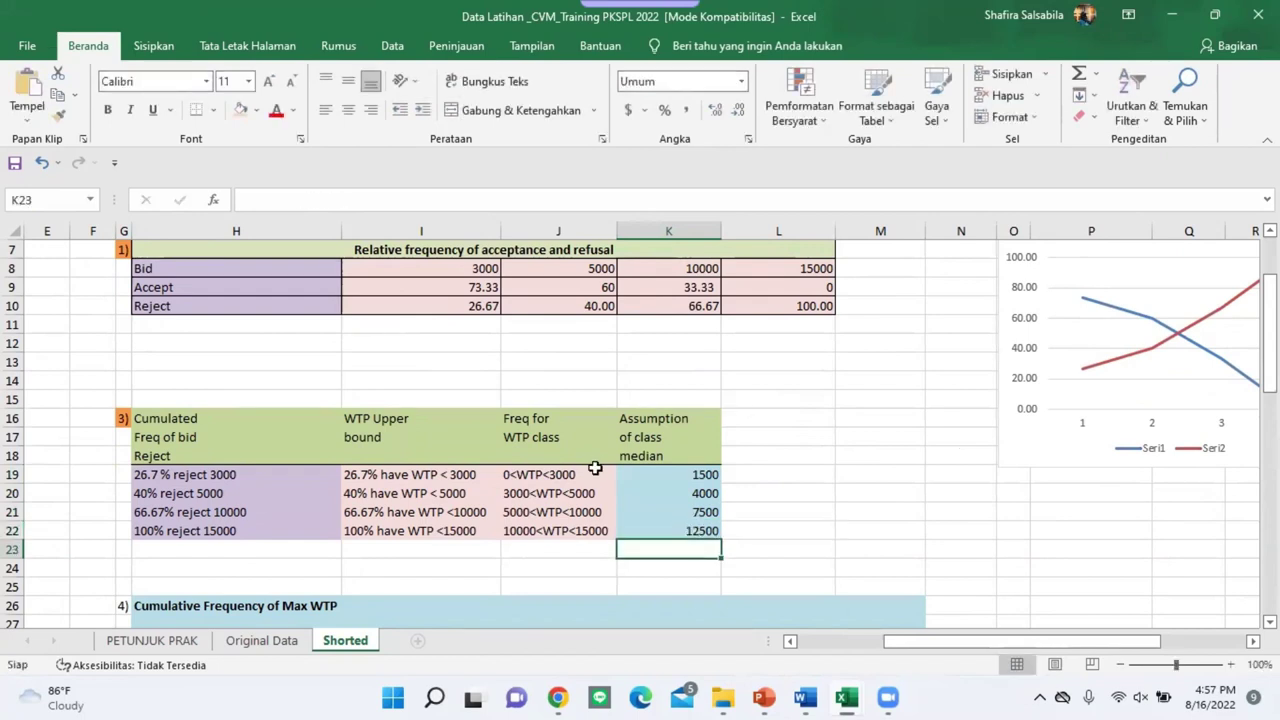
Step: Examine the row labels and empty cells of the Cumulative Frequency of Max WTP table, including its mean WTP per class bid row
scroll(700, 480, "down", 2)
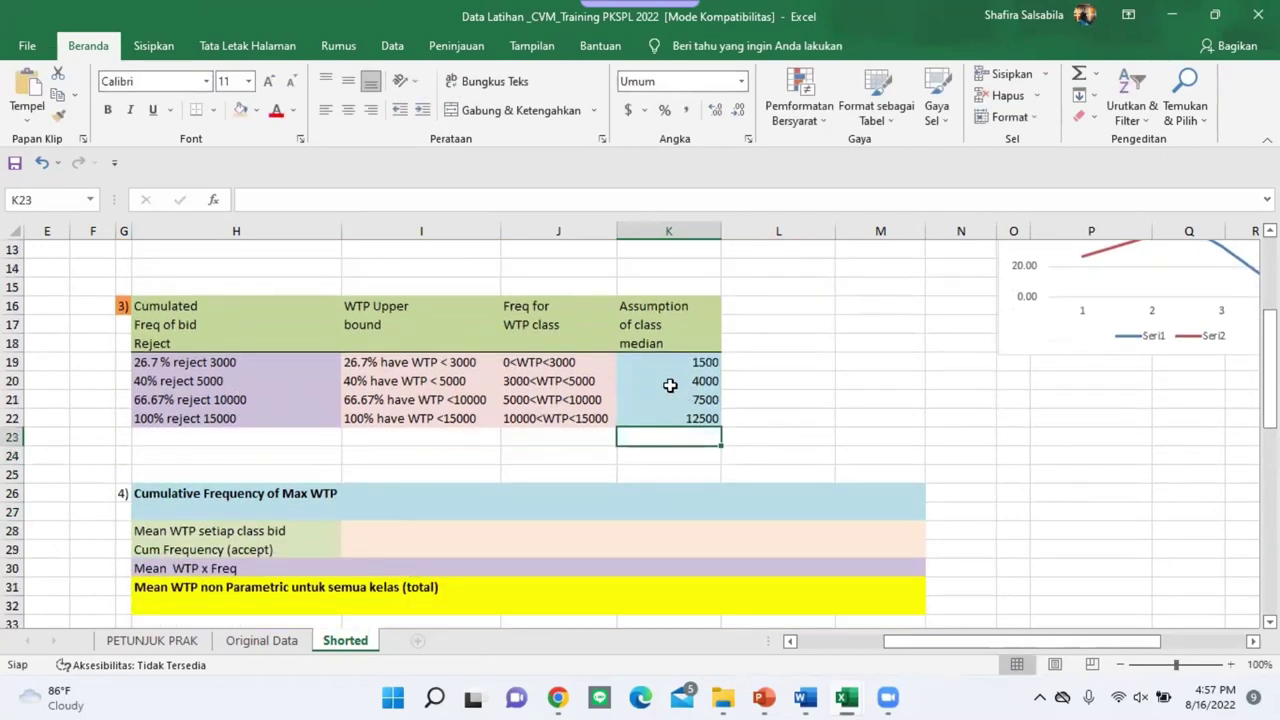
left_click(368, 530)
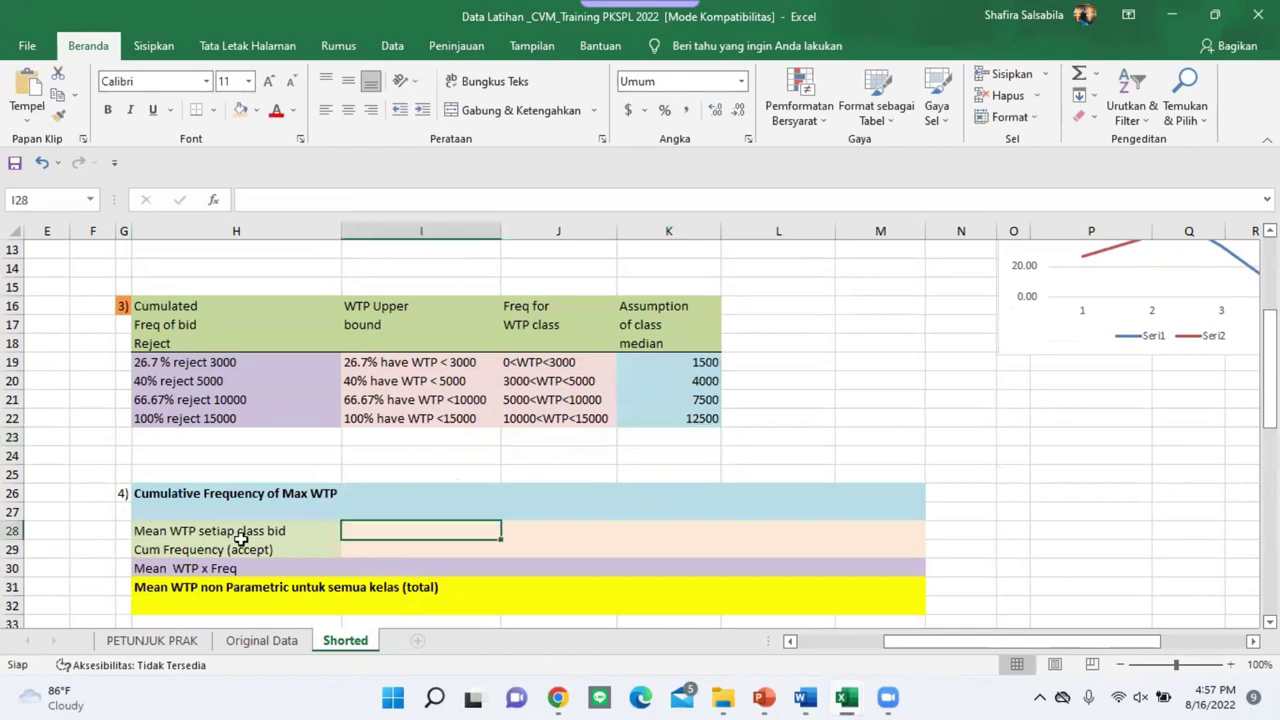
left_click(155, 530)
left_click(189, 549)
left_click(191, 531)
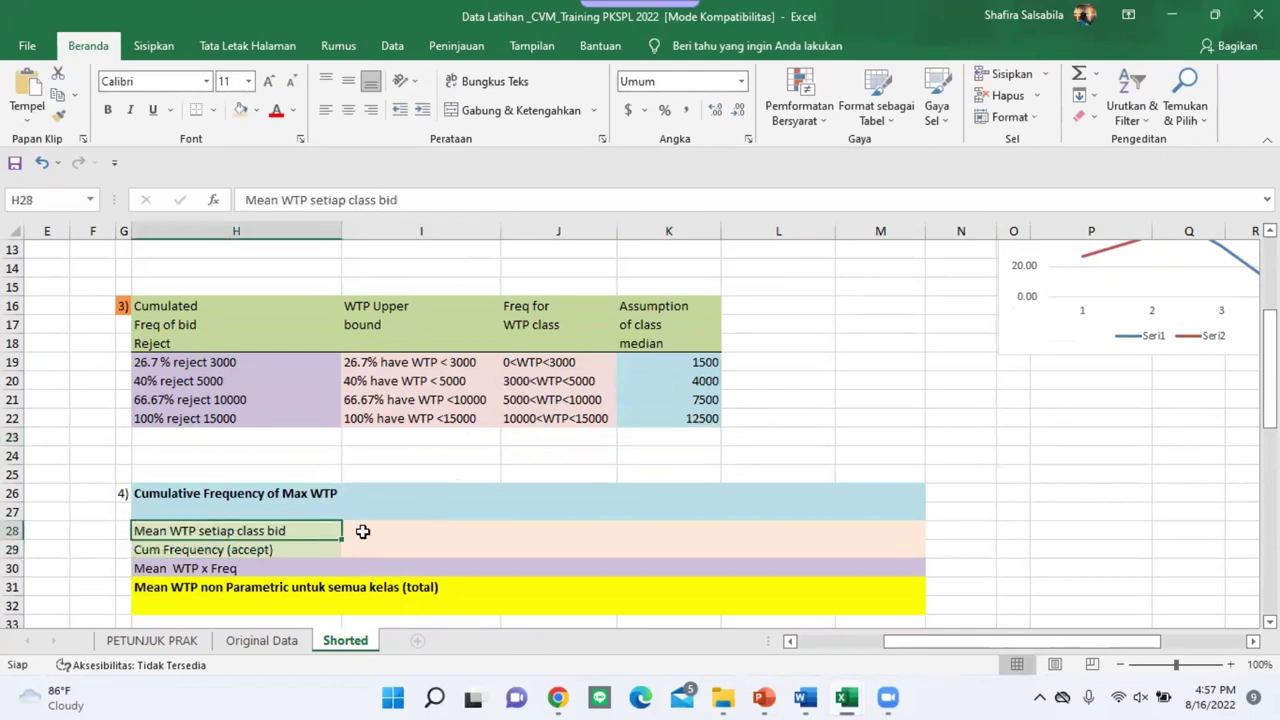
left_click(430, 530)
left_click(772, 525)
scroll(779, 527, "down", 1)
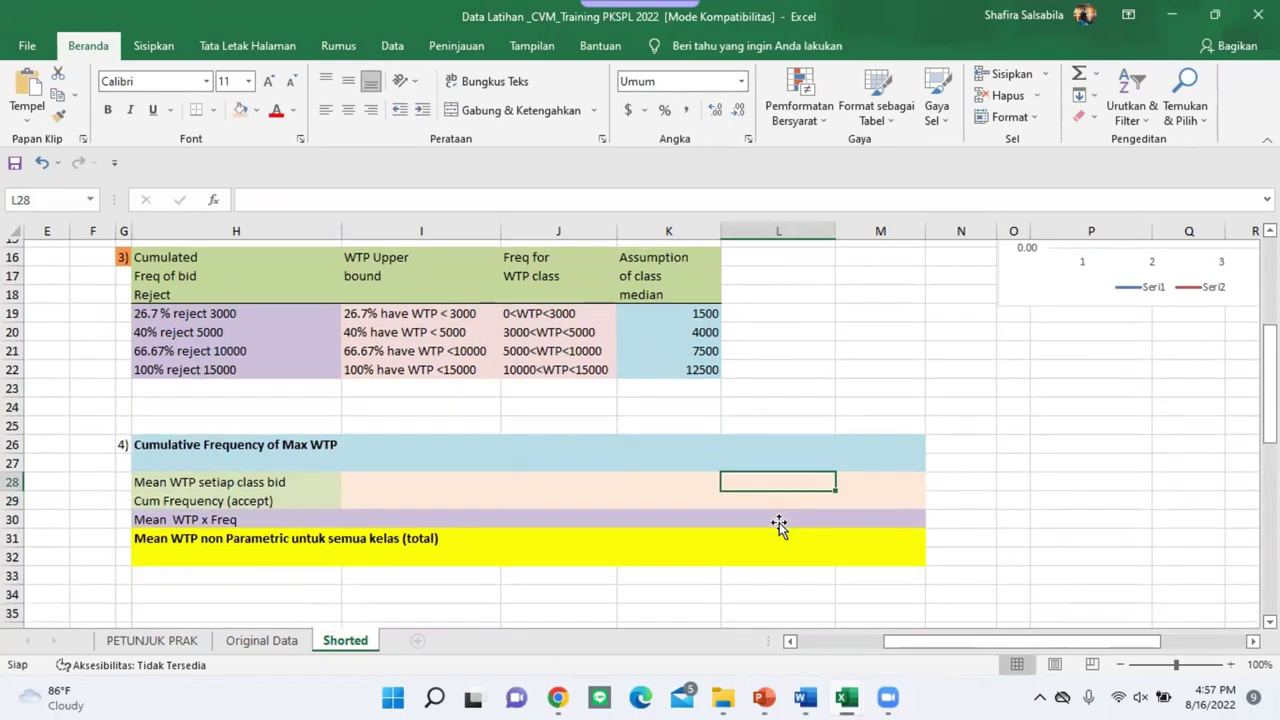
scroll(779, 527, "down", 1)
left_click(255, 420)
scroll(365, 440, "up", 1)
left_click(357, 474)
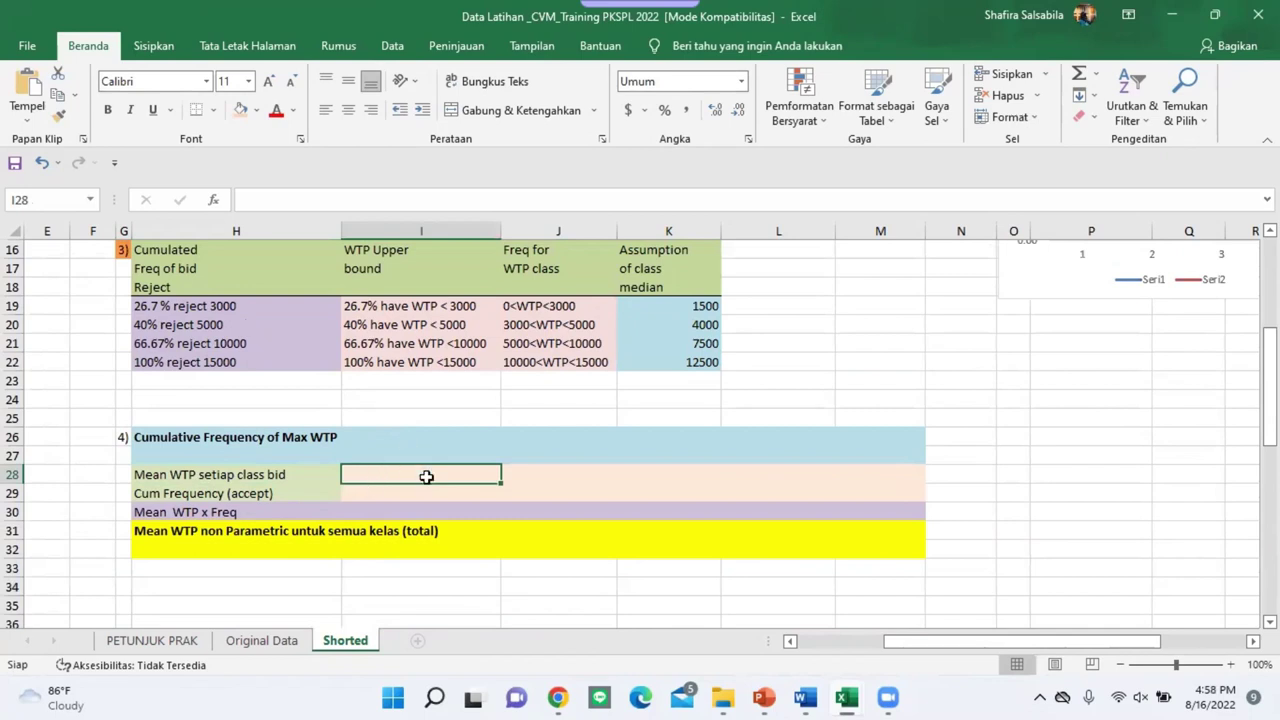
left_click(560, 477)
left_click(779, 473)
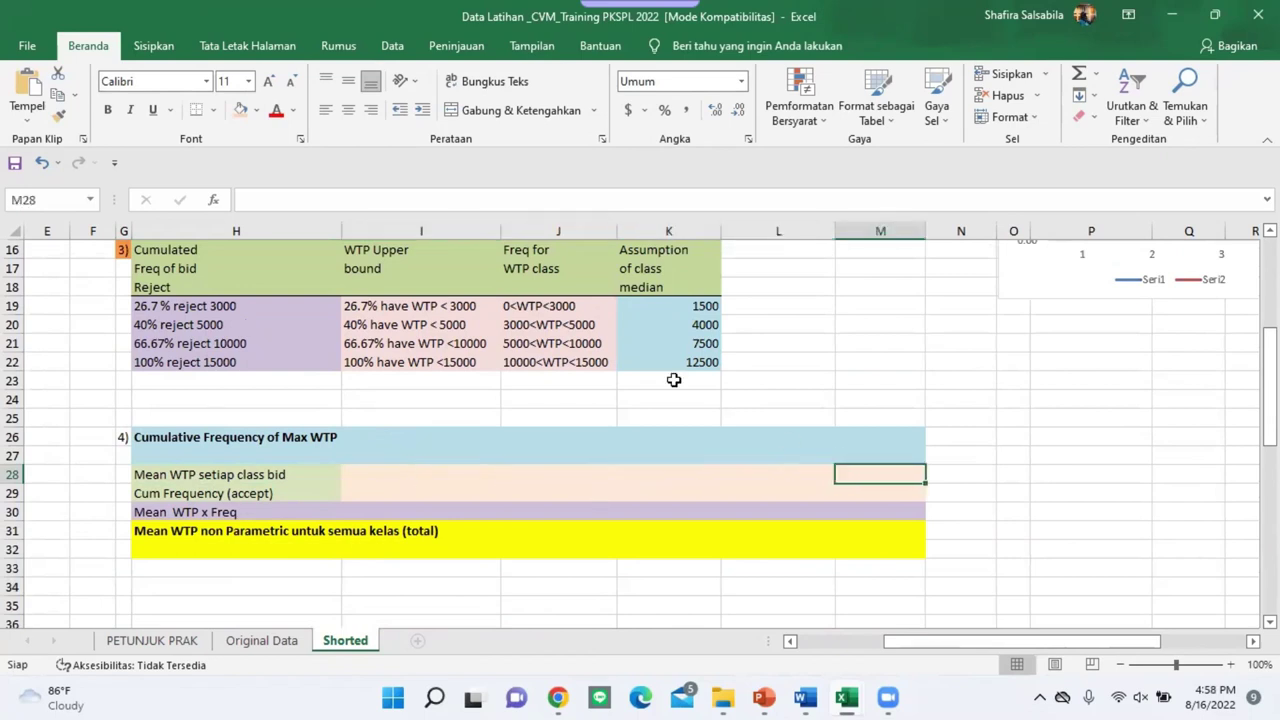
Step: Copy the class medians in K19:K22 and paste them transposed into the mean WTP row, starting at I28
left_click_drag(674, 305, 690, 357)
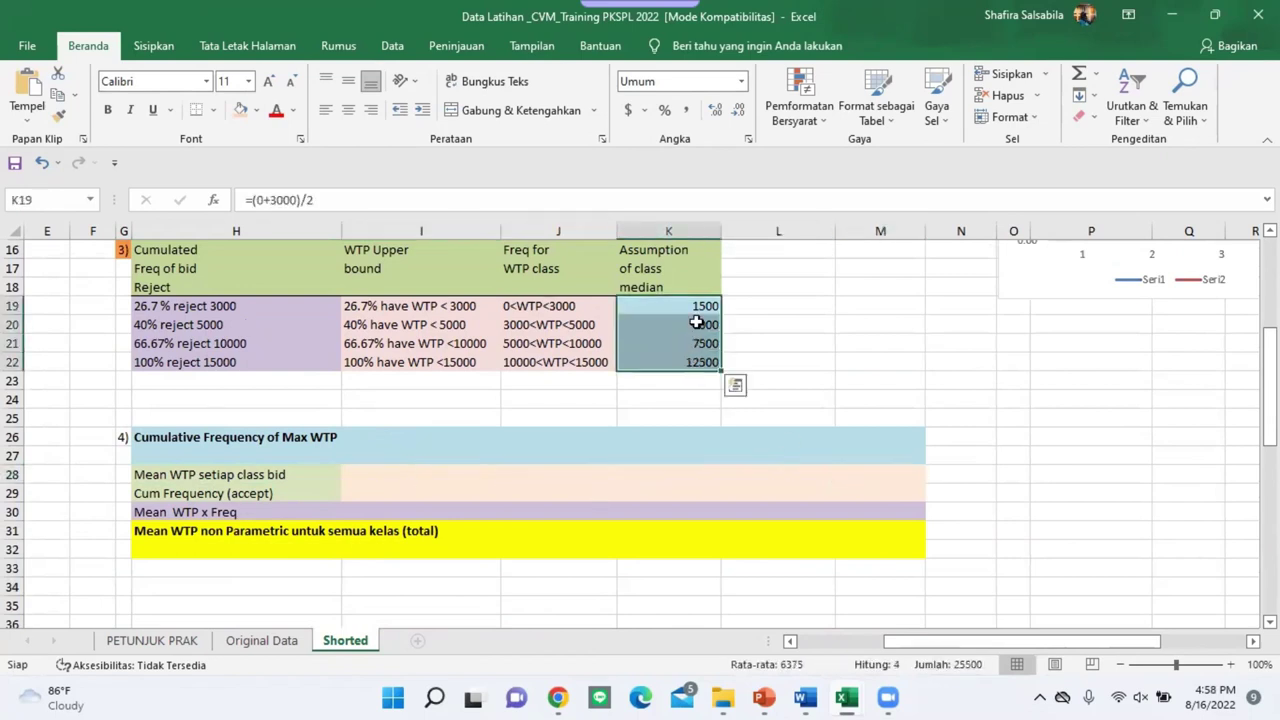
right_click(704, 334)
left_click(748, 284)
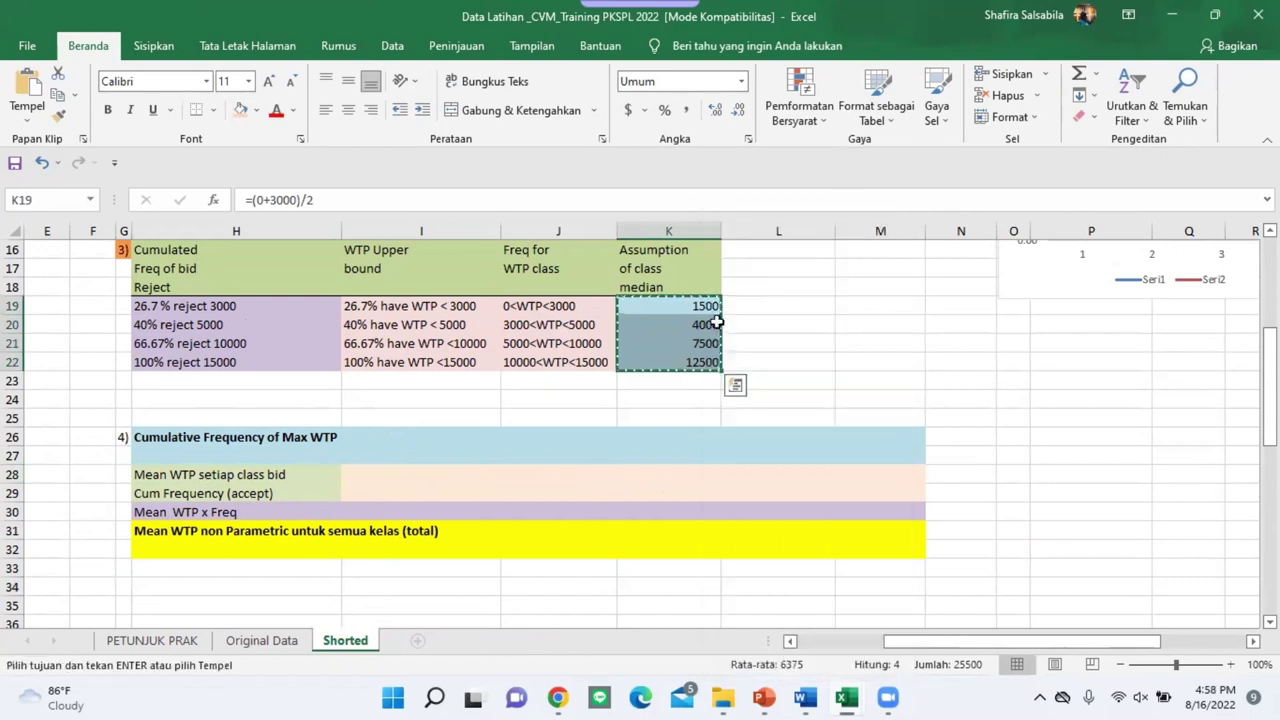
left_click(383, 470)
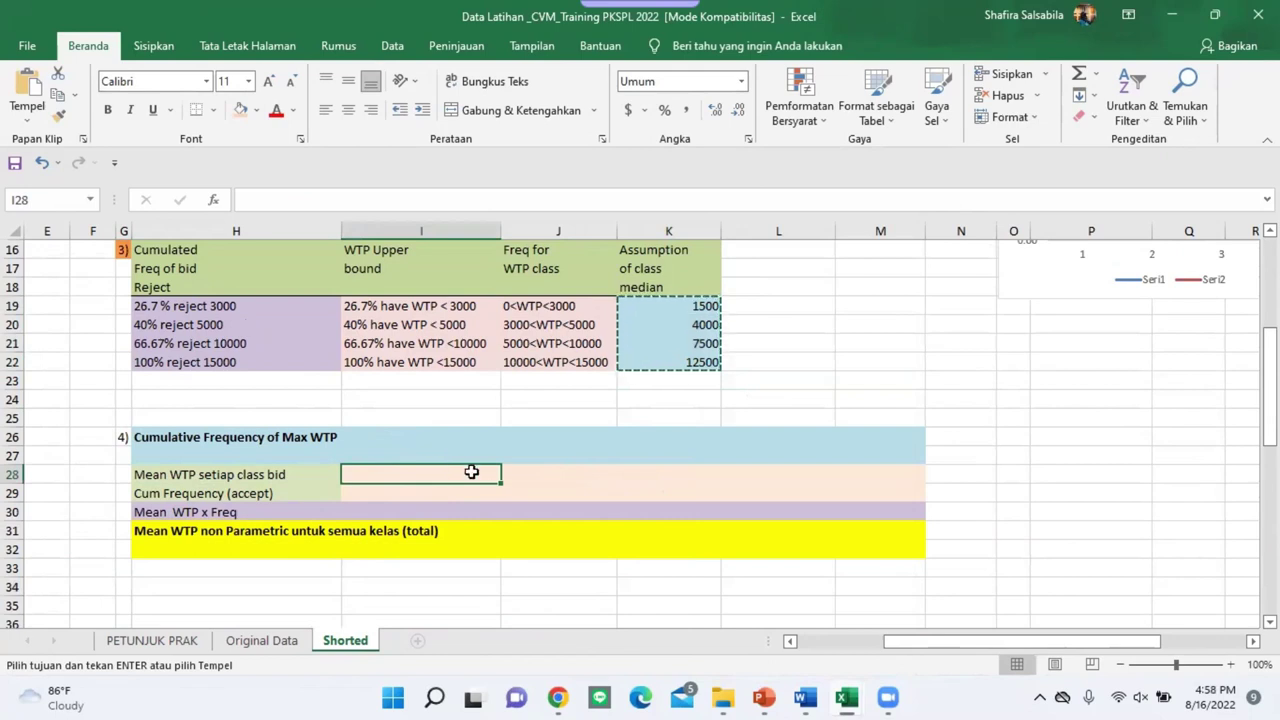
key("shift+F10")
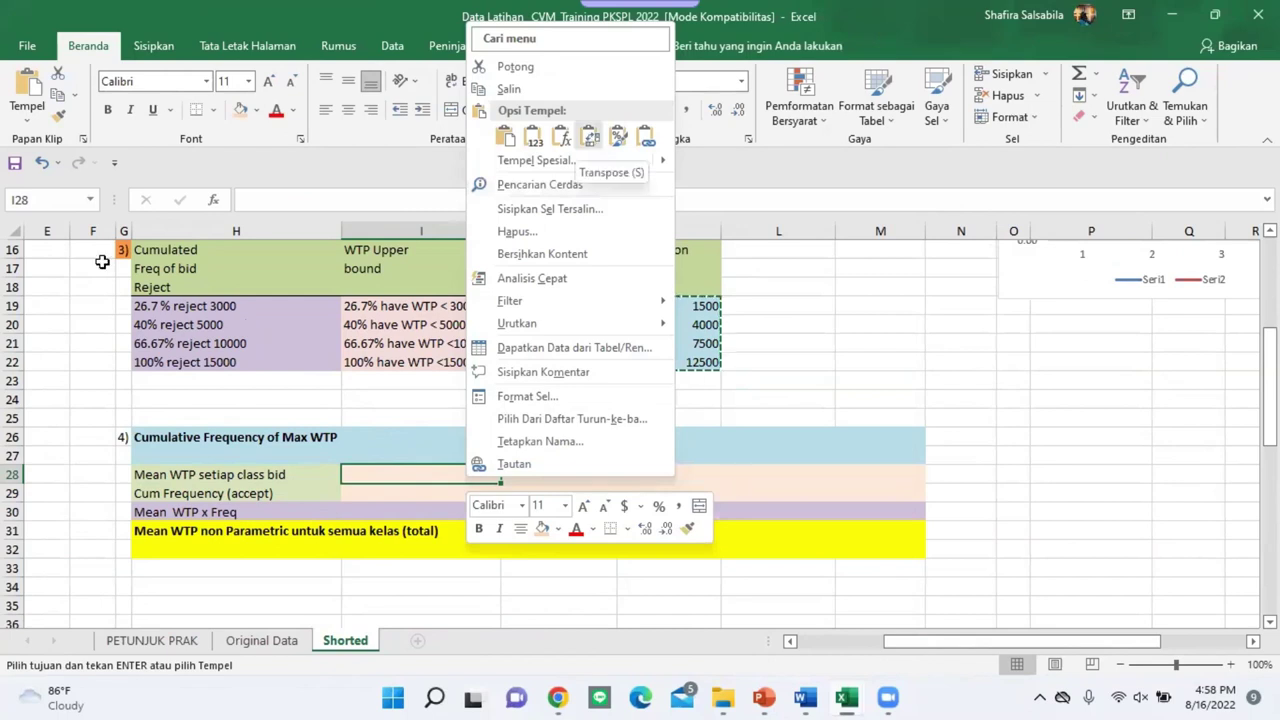
left_click(592, 139)
Step: Give the class medians in I28:L28 black text and a light orange fill matching the rest of the row
left_click(276, 110)
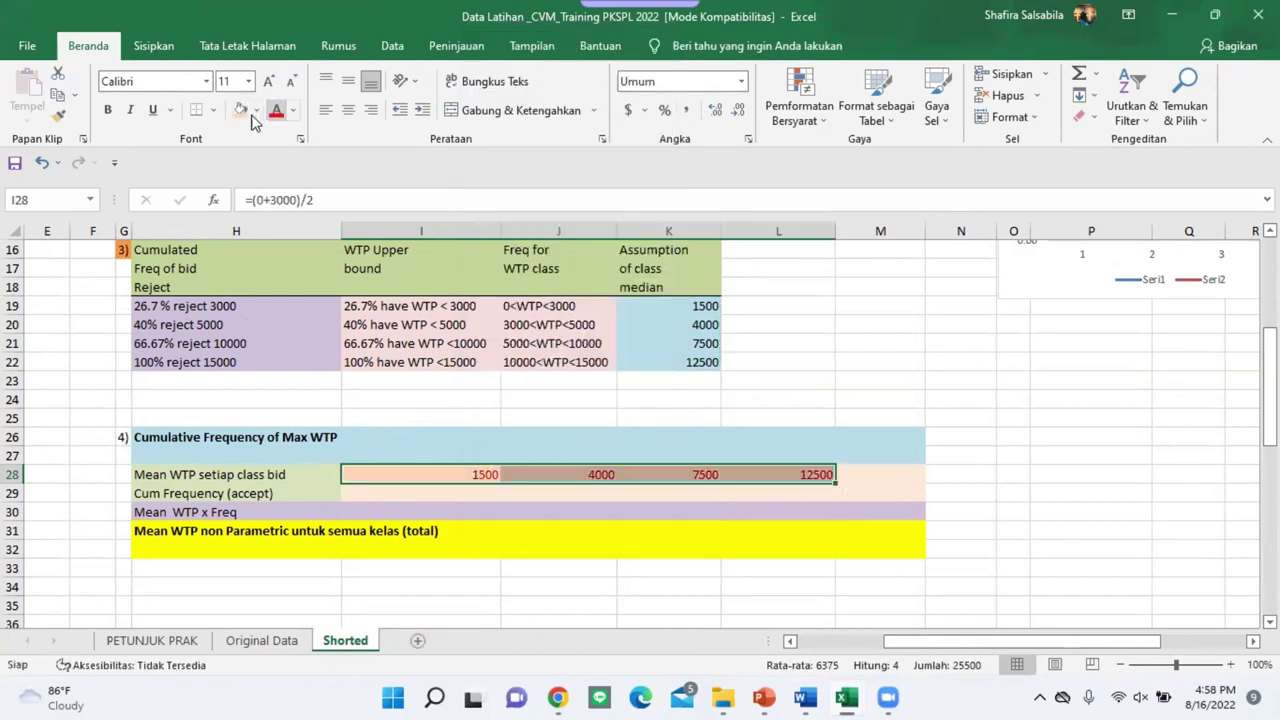
left_click(256, 110)
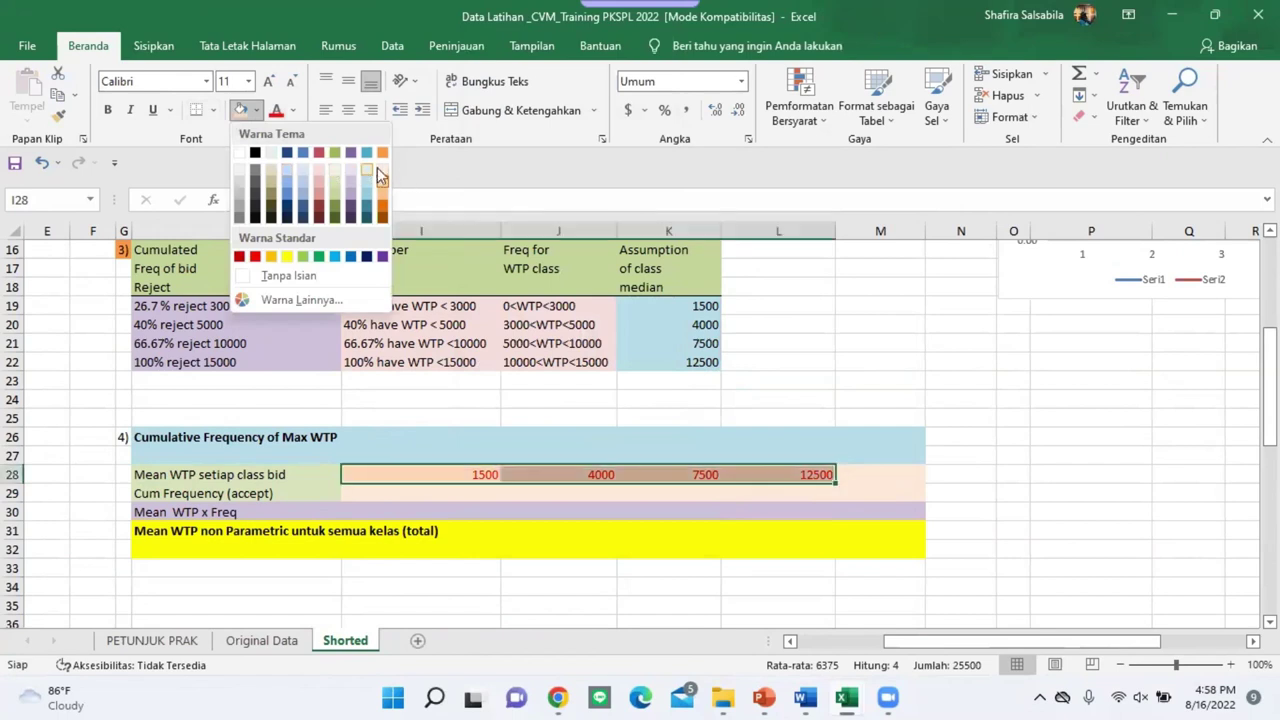
left_click(388, 181)
left_click(293, 110)
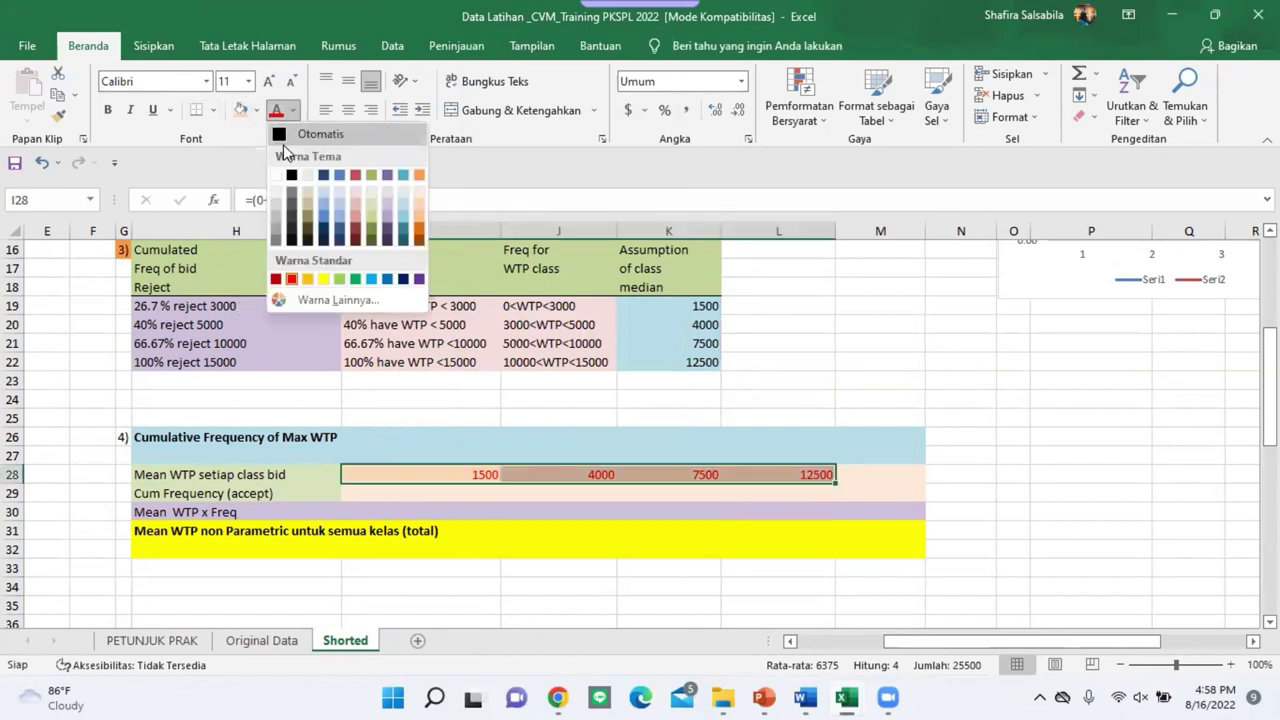
left_click(296, 180)
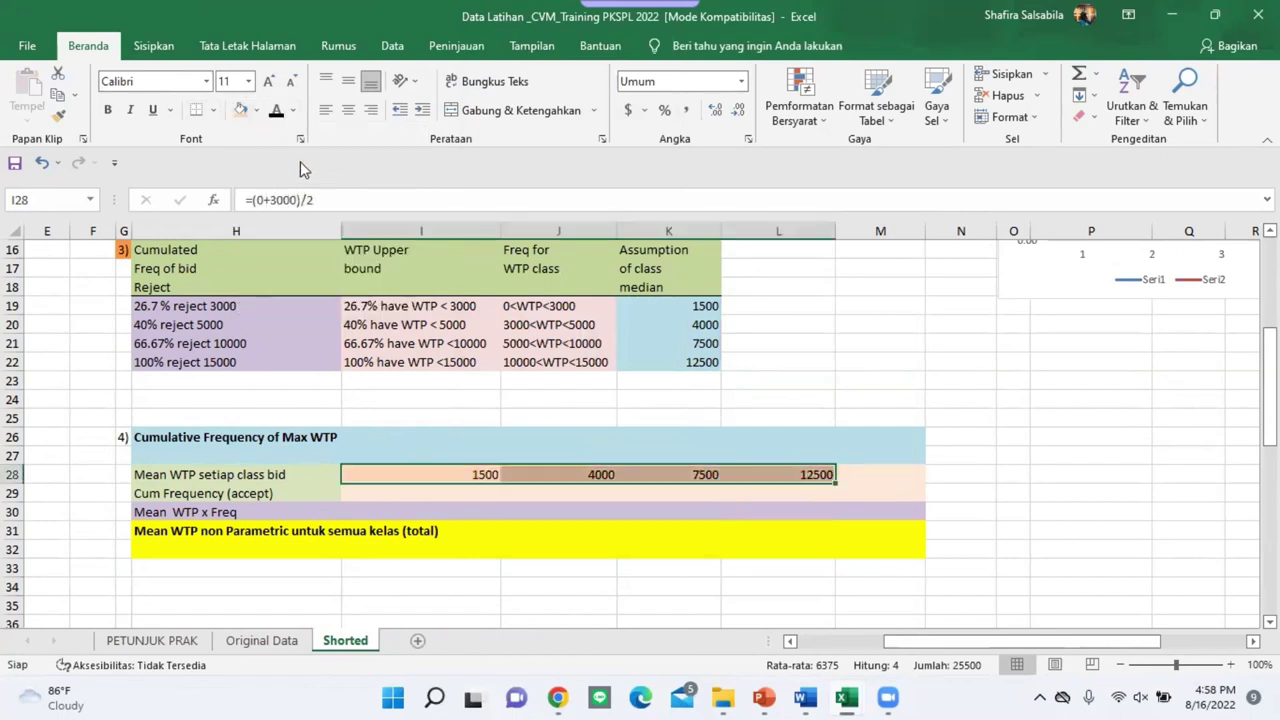
left_click(880, 474)
left_click(828, 477)
left_click_drag(443, 474, 810, 474)
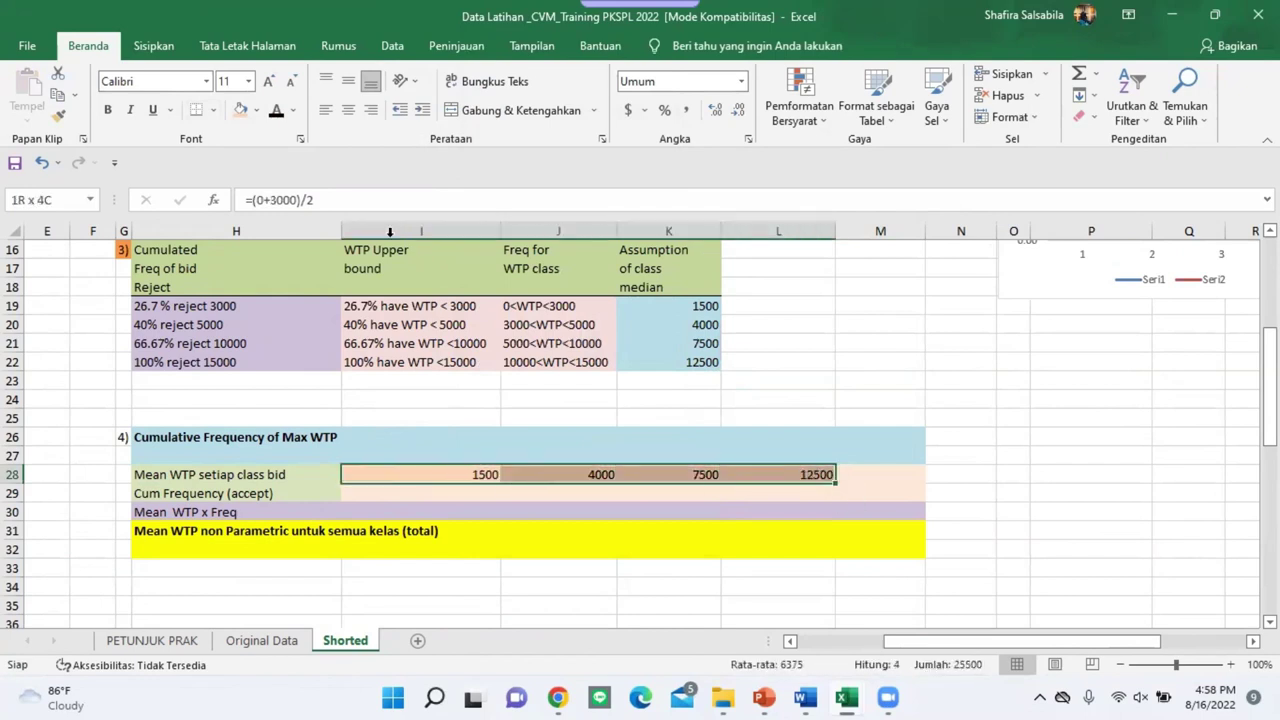
left_click(257, 111)
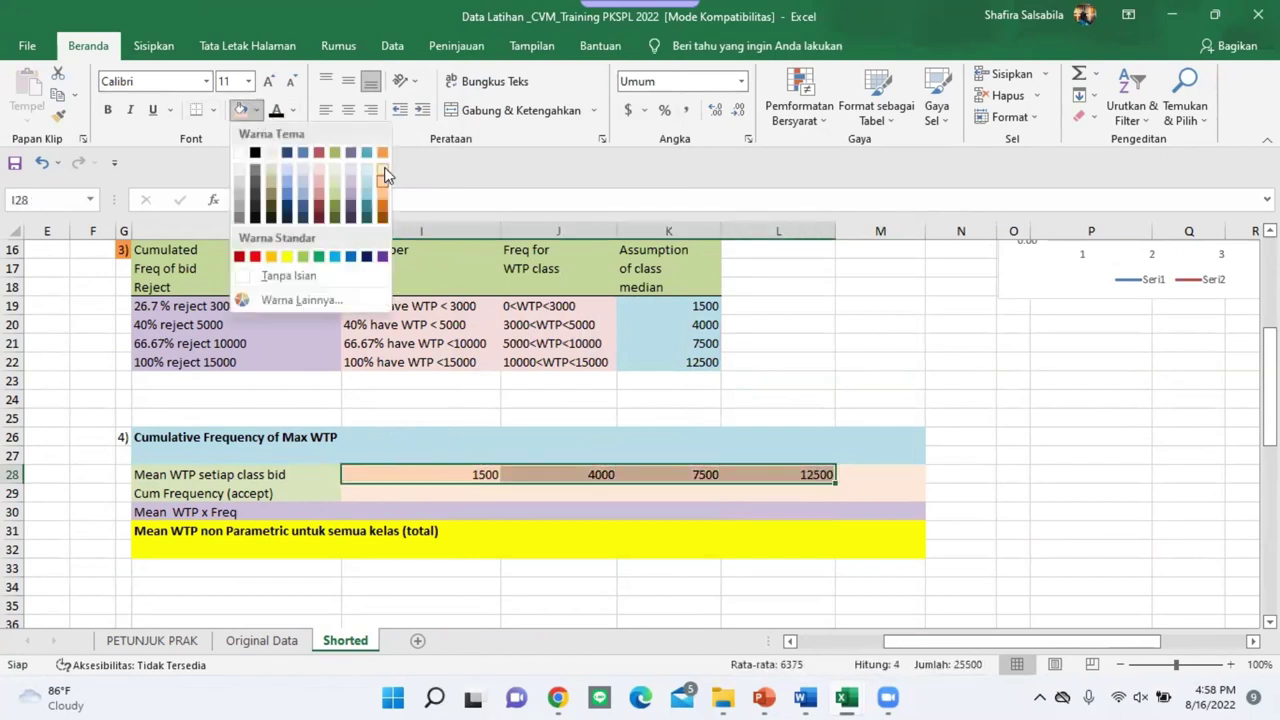
left_click(385, 175)
left_click(905, 440)
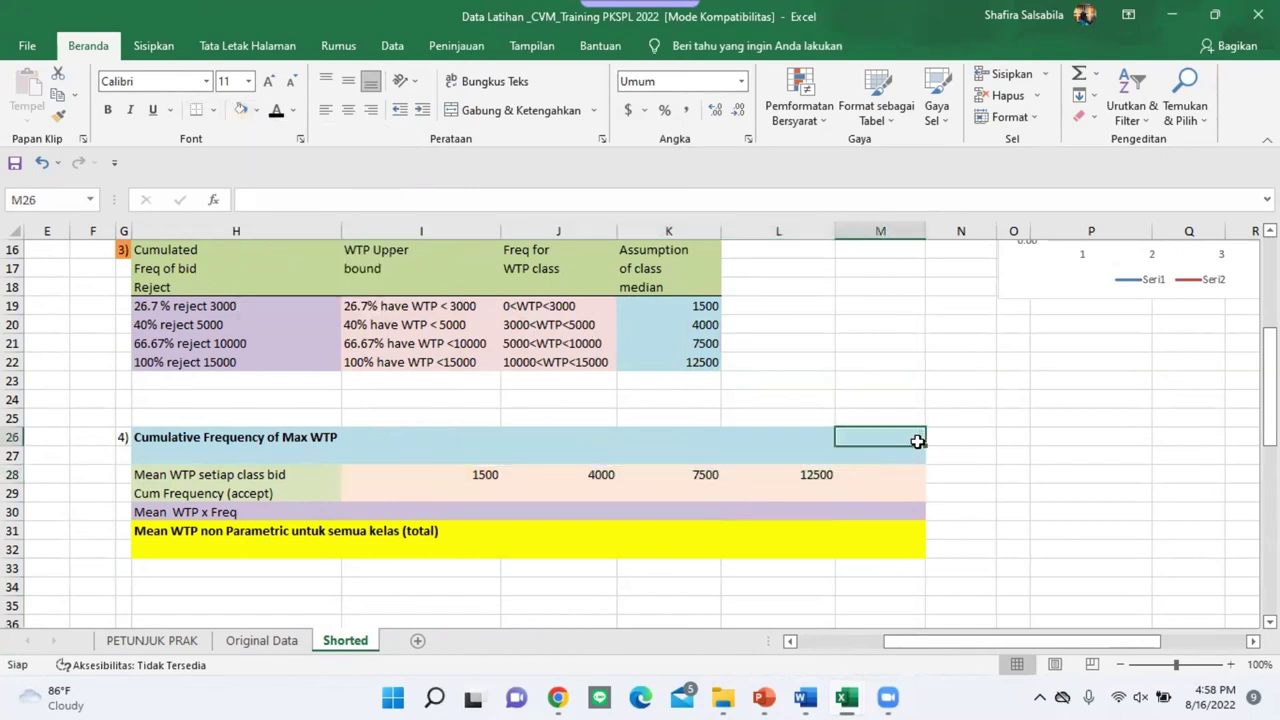
Step: Compare the mean WTP row of table 4 with the class medians in K19:K22
left_click(250, 481)
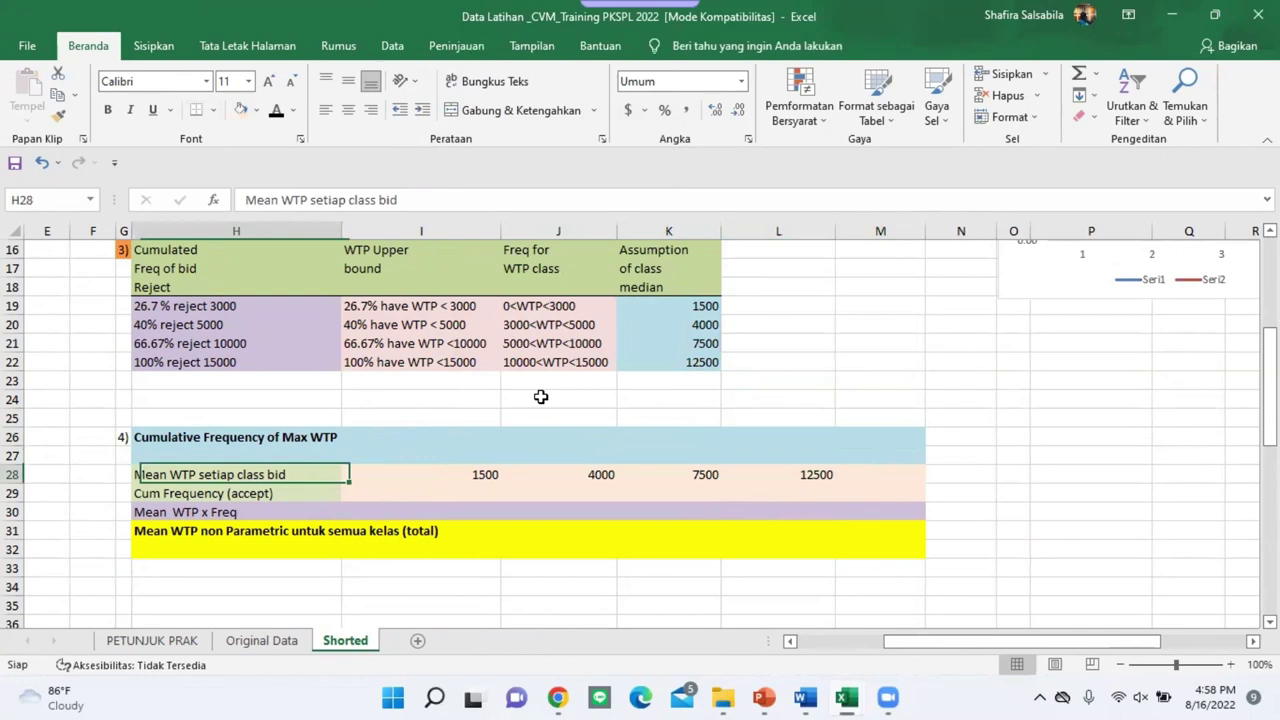
left_click(712, 306)
left_click(682, 324)
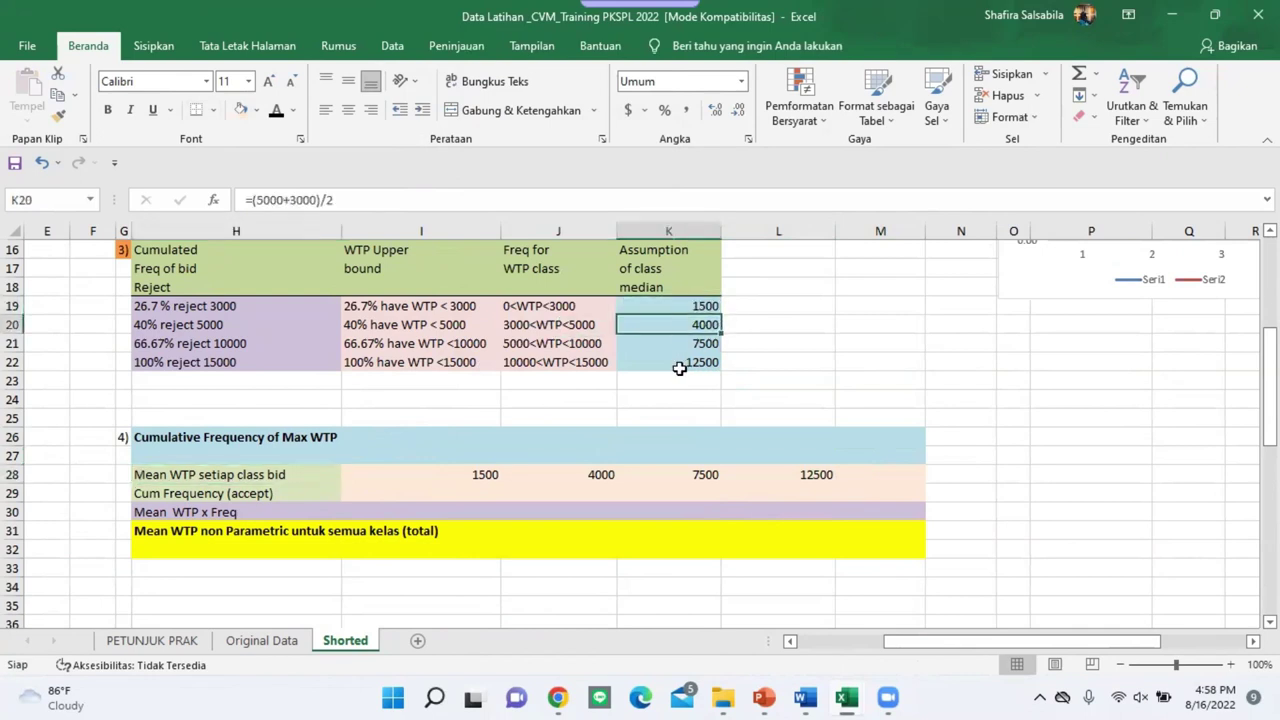
left_click(679, 369)
left_click(697, 306)
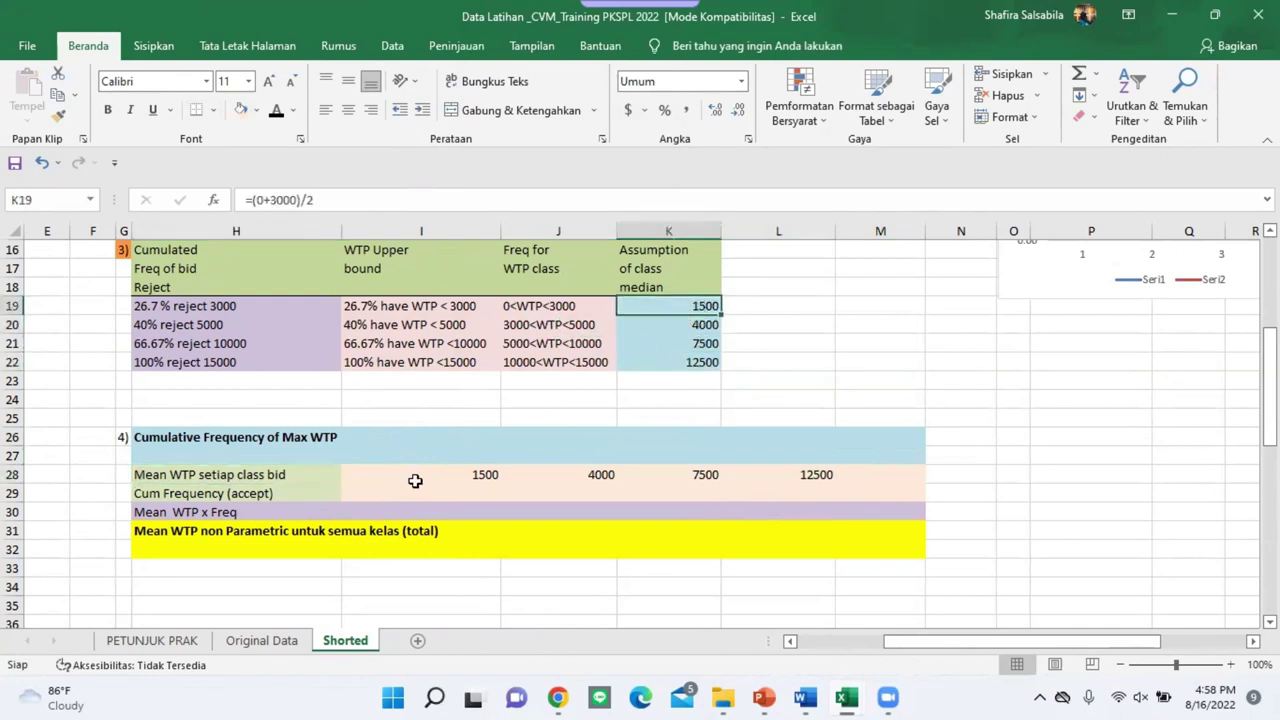
Step: Copy the Accept frequencies in I9:L9 and paste them as values only into the Cum Frequency (accept) row, starting at I29
left_click(462, 493)
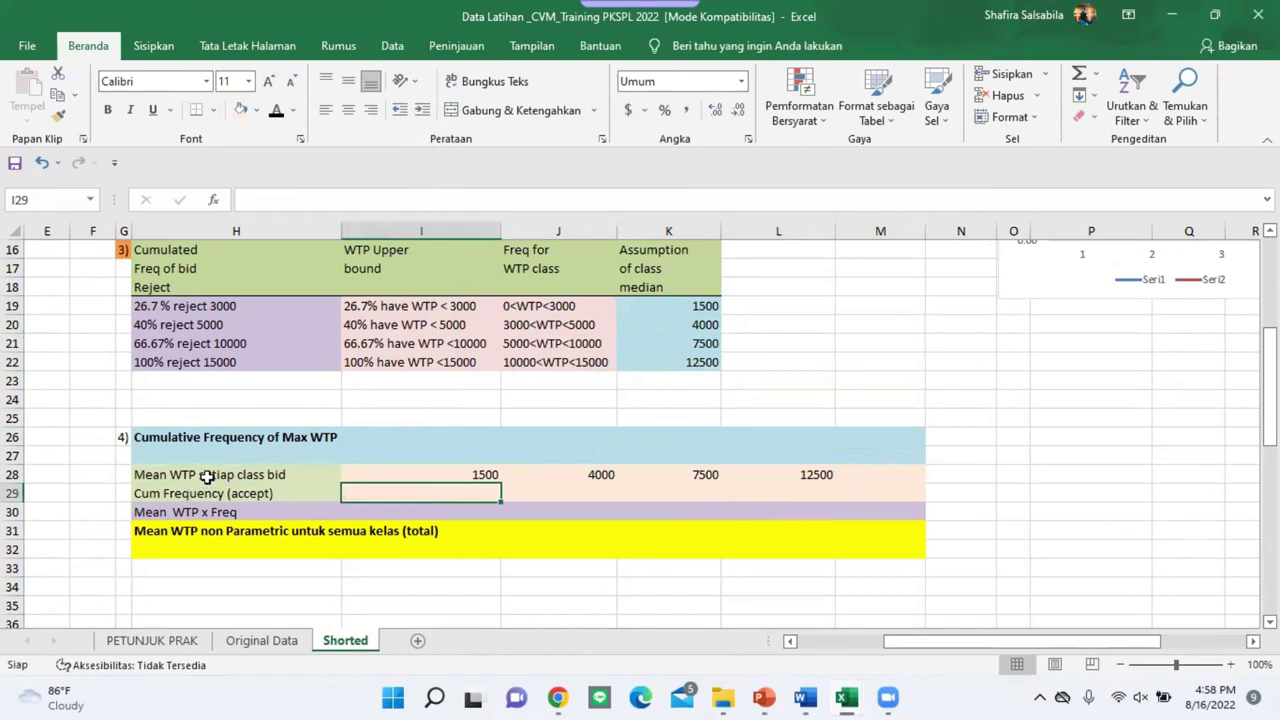
scroll(748, 438, "up", 2)
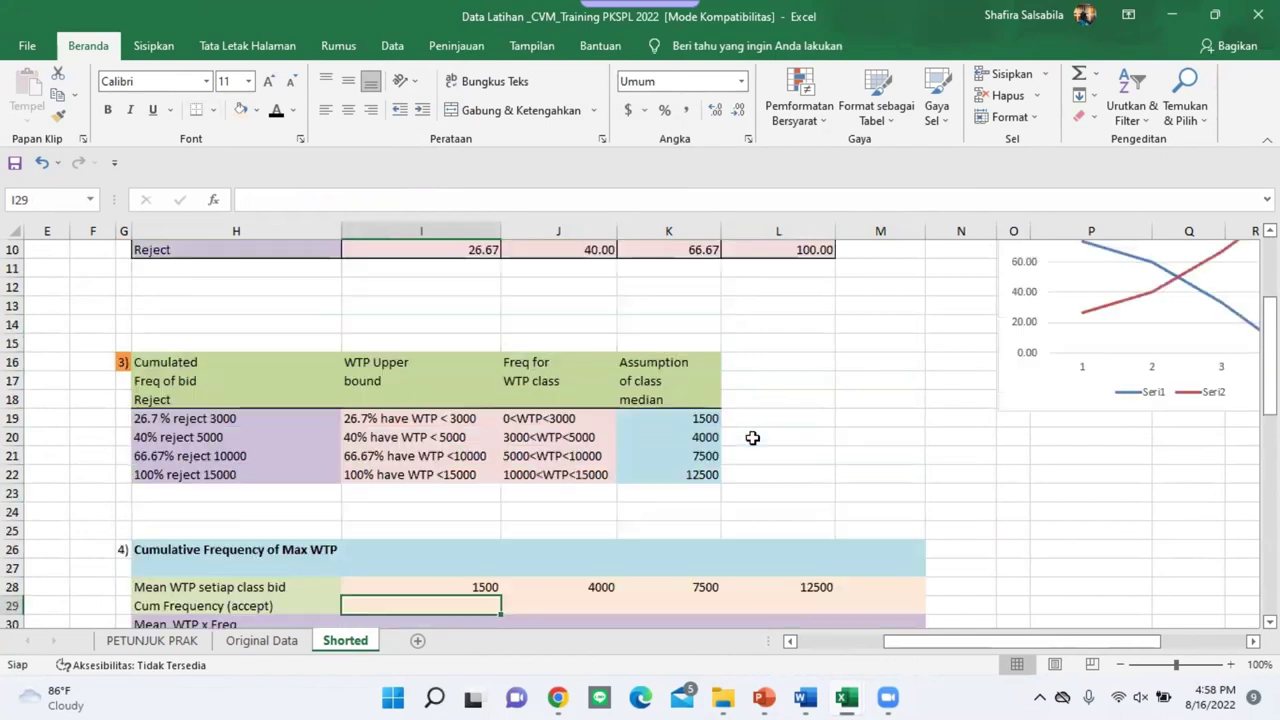
scroll(752, 438, "down", 2)
scroll(473, 443, "up", 5)
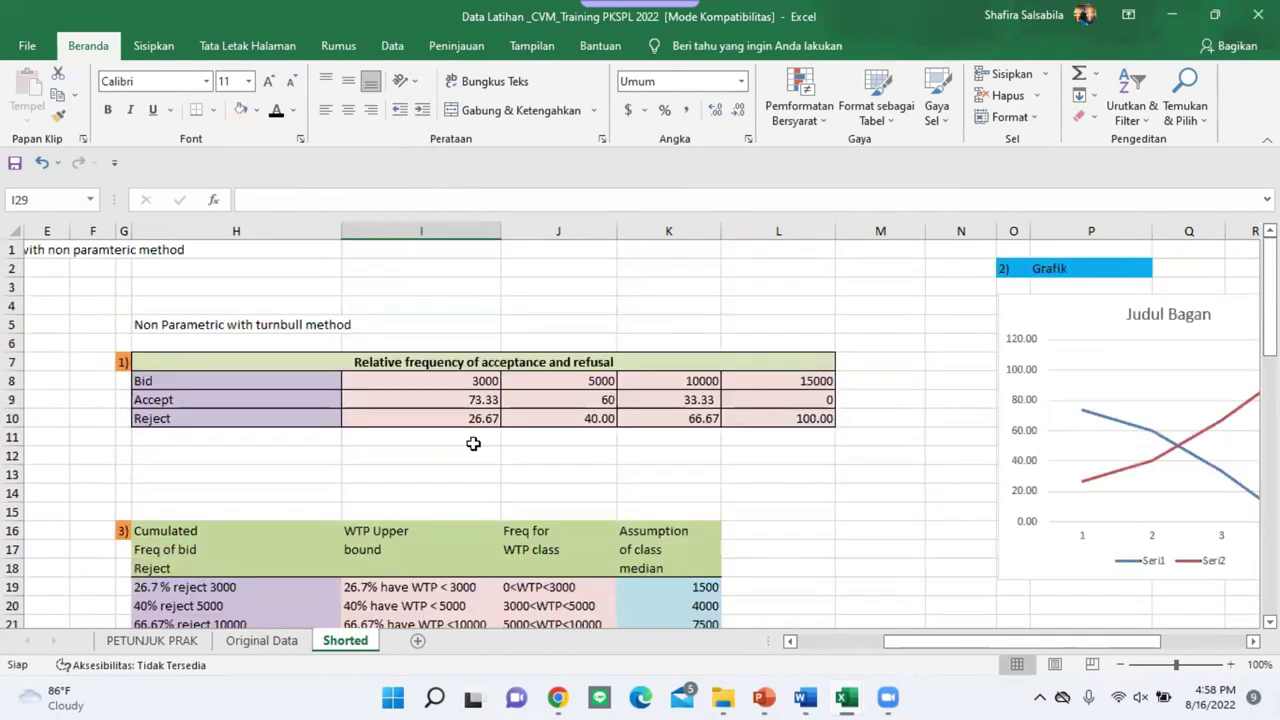
left_click_drag(450, 400, 818, 399)
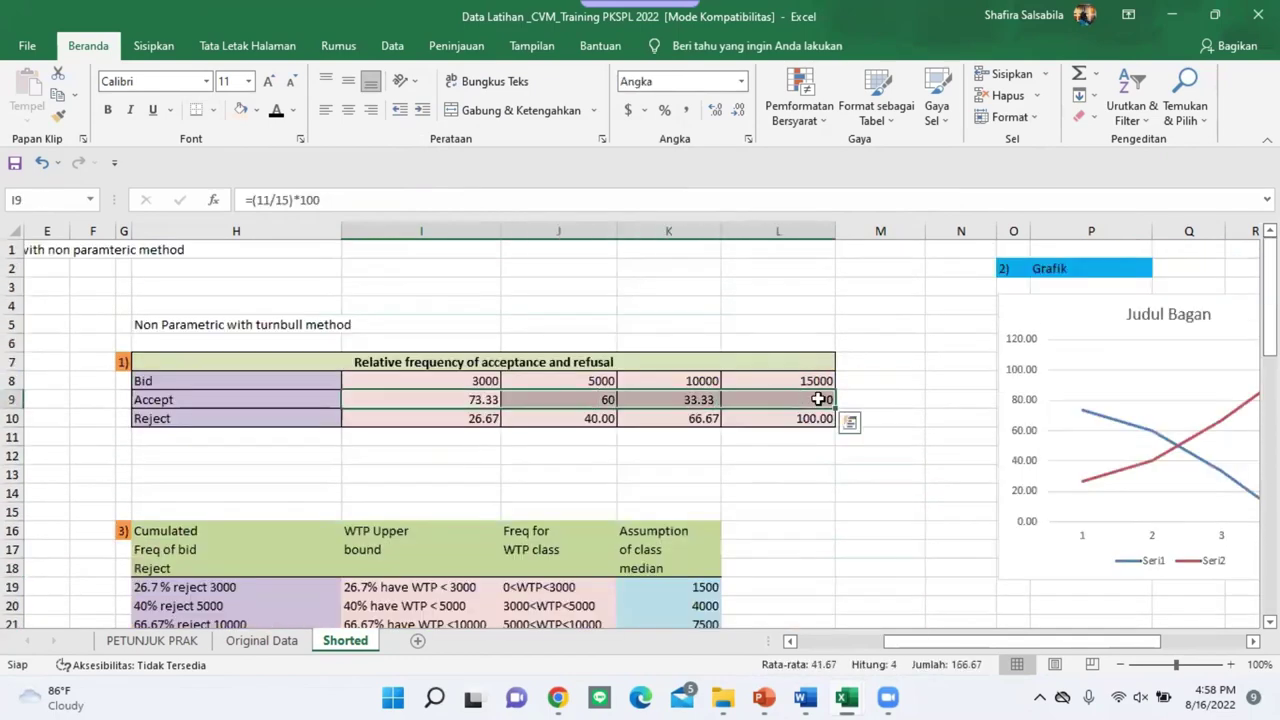
right_click(818, 399)
key("Escape")
key("ctrl+c")
scroll(497, 420, "down", 6)
left_click(485, 436)
right_click(485, 432)
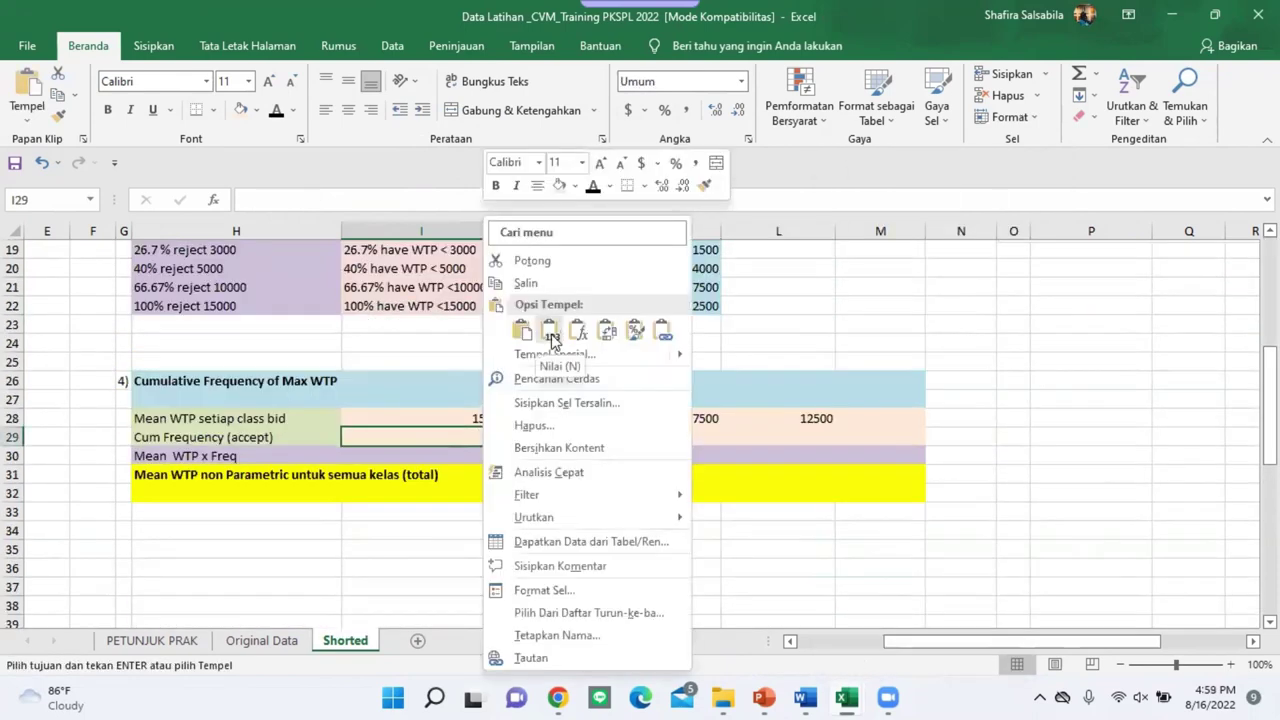
left_click(552, 340)
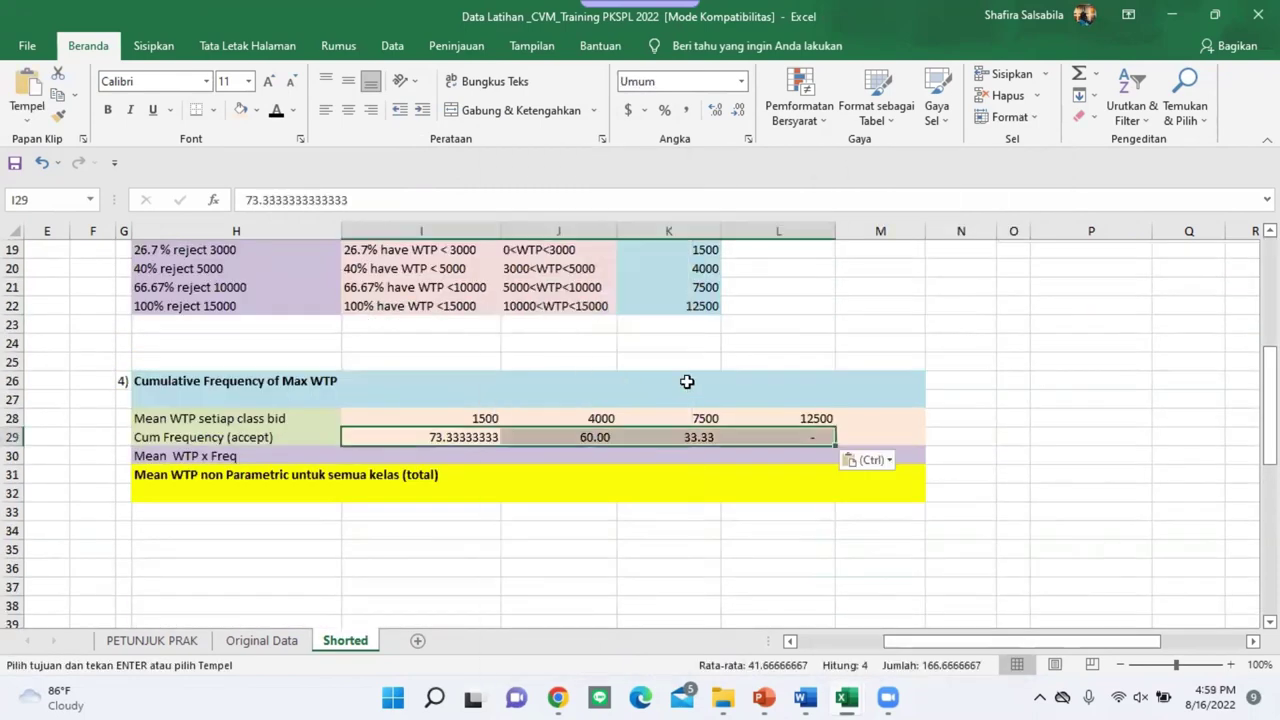
Step: Calculate Mean WTP x Freq in I30 with =I28*I29 and fill the formula across to L30
left_click(449, 452)
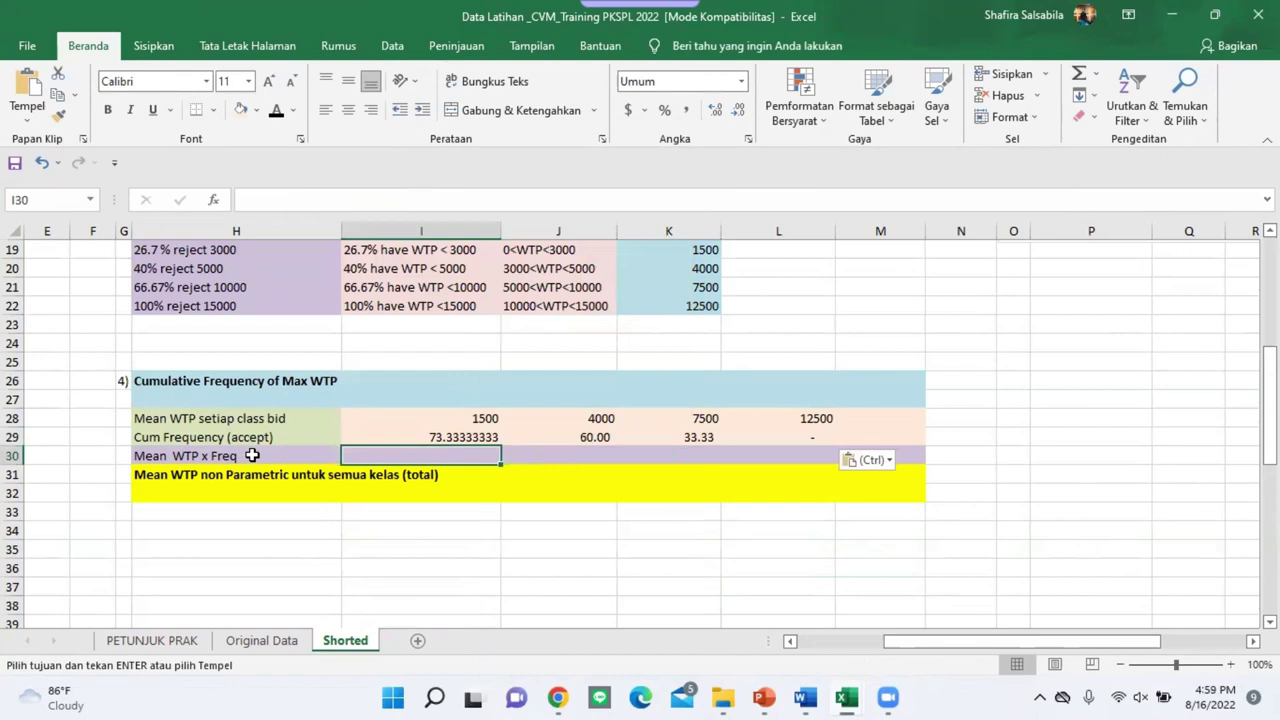
left_click(550, 450)
left_click(495, 448)
type("=")
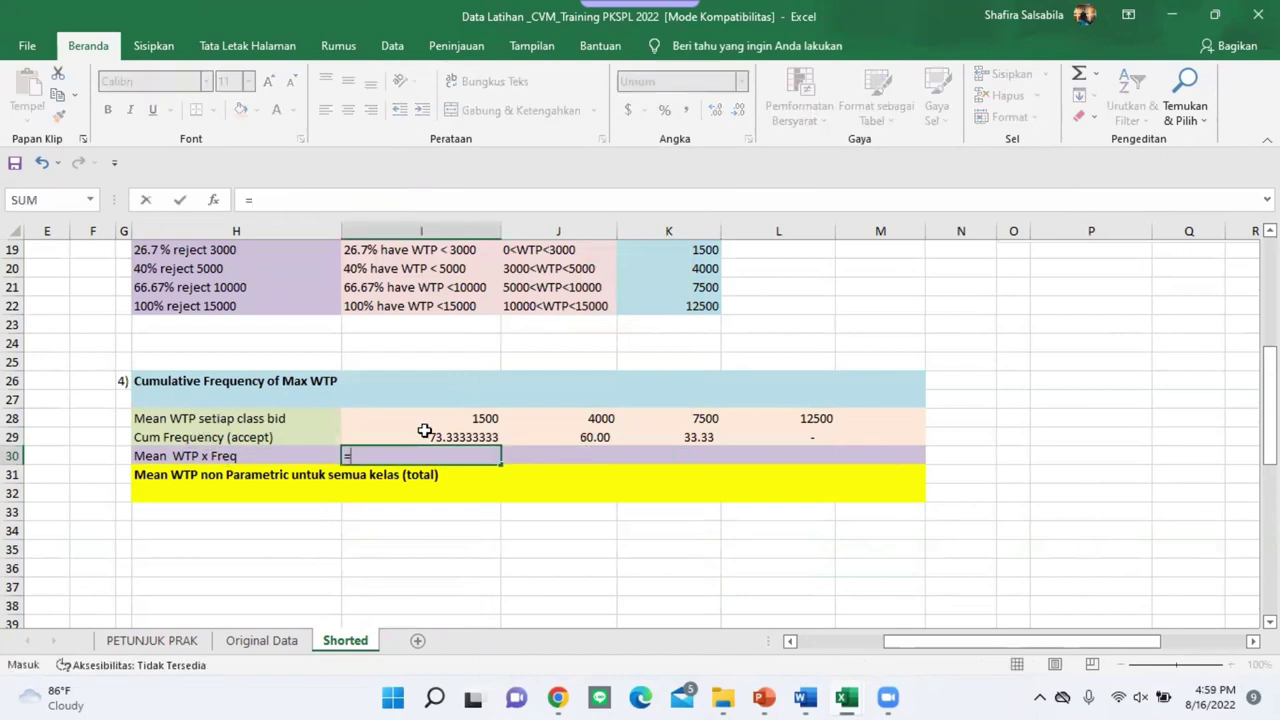
left_click(467, 418)
type("*I30")
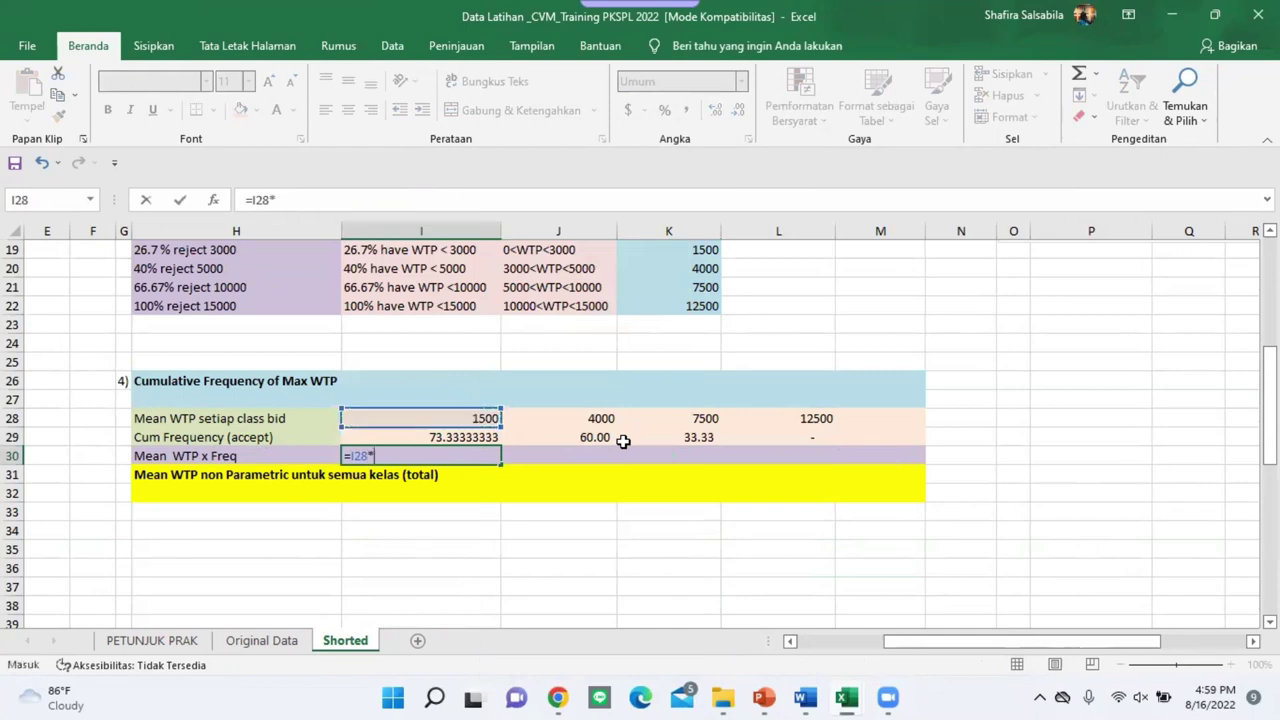
key("BackSpace")
key("BackSpace")
type("29")
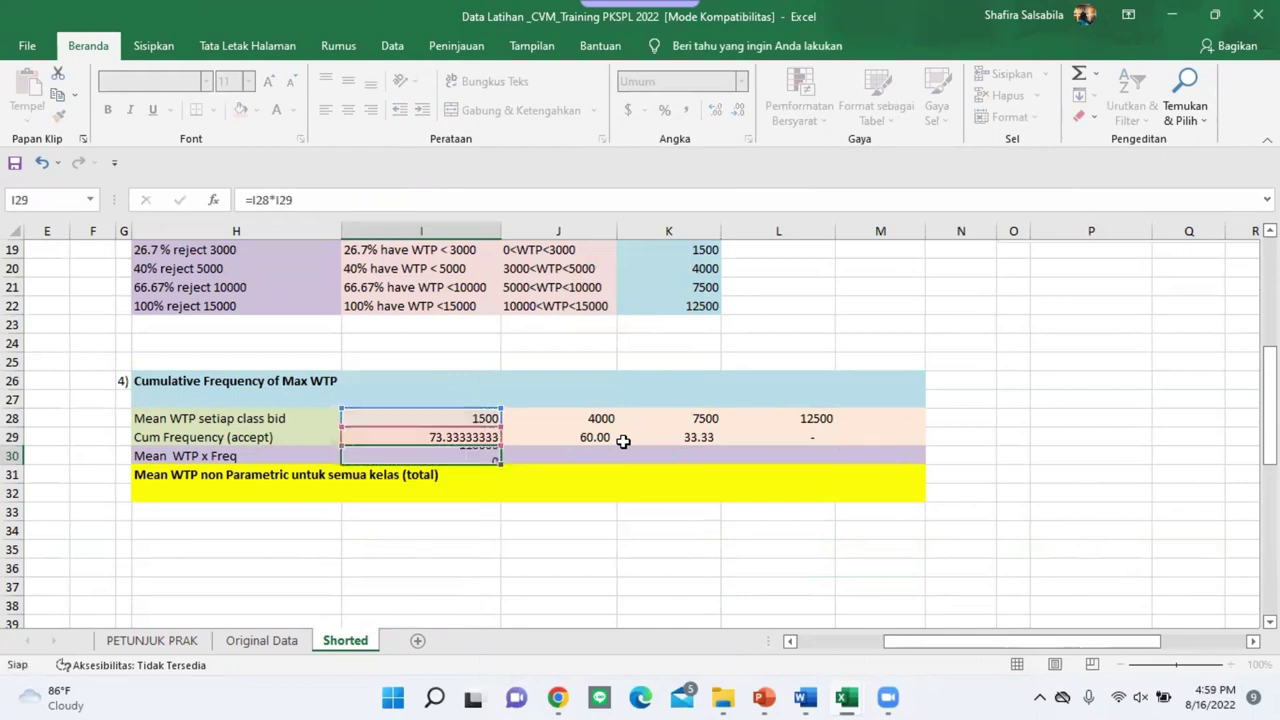
key("Return")
left_click(486, 452)
left_click_drag(500, 464, 831, 457)
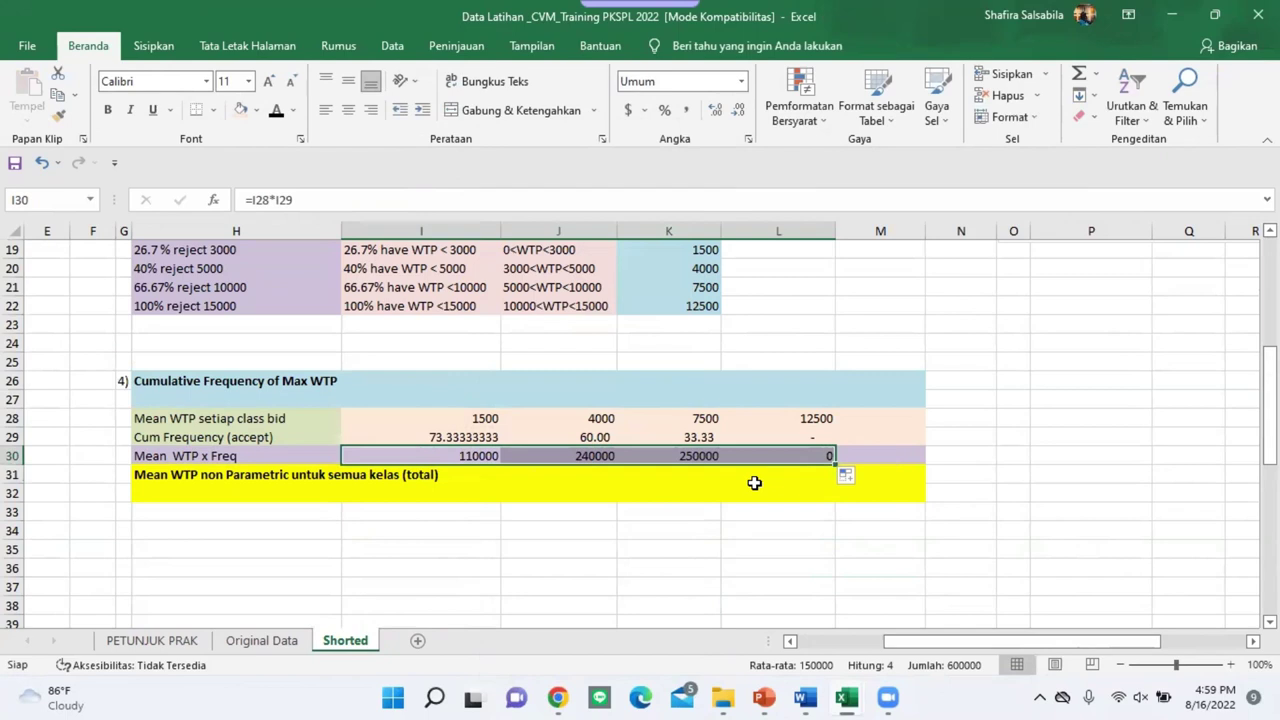
Step: Format the cumulative acceptance frequencies in I29:K29 to two decimal places
left_click_drag(486, 437, 705, 435)
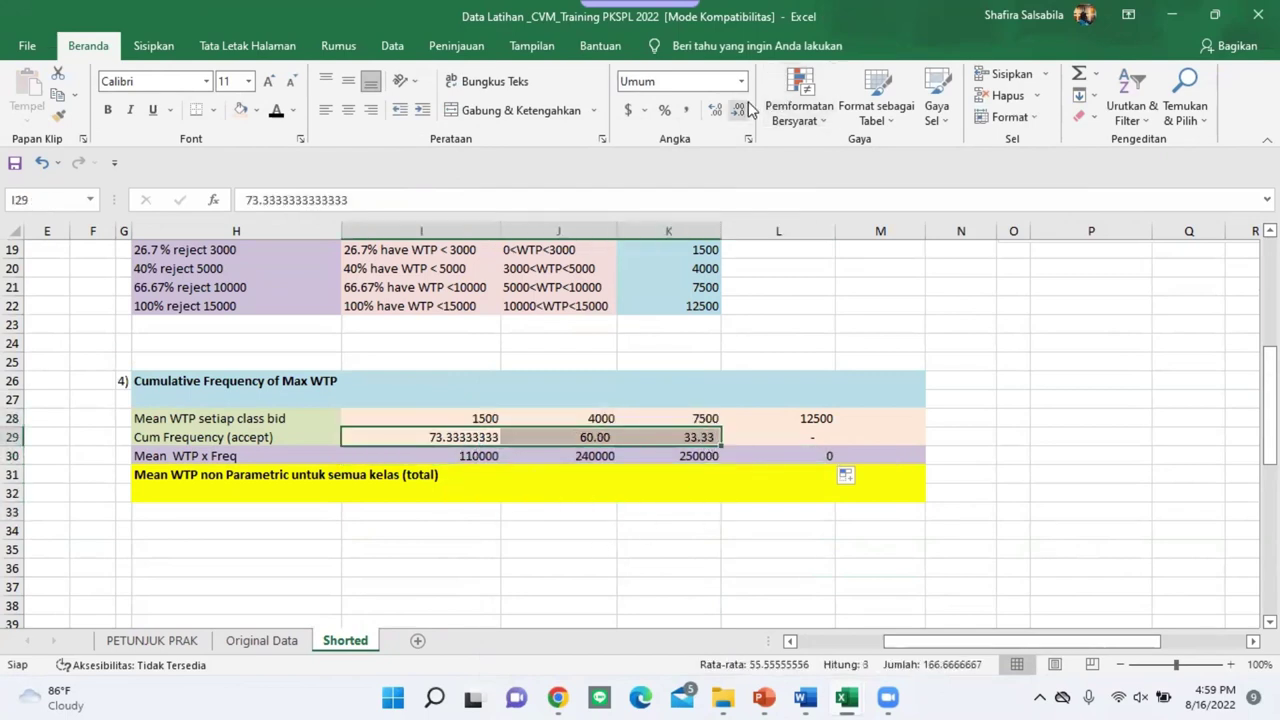
left_click(739, 111)
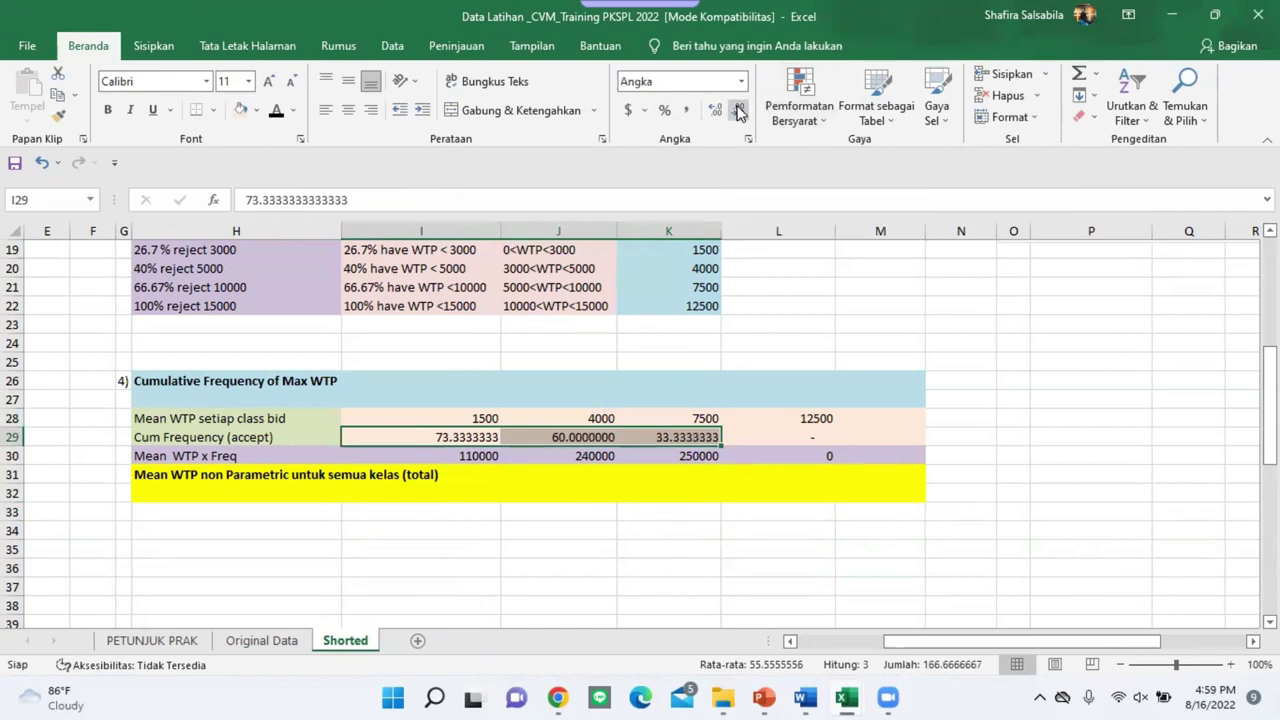
left_click(739, 111)
left_click(739, 111)
left_click(739, 111)
left_click(739, 111)
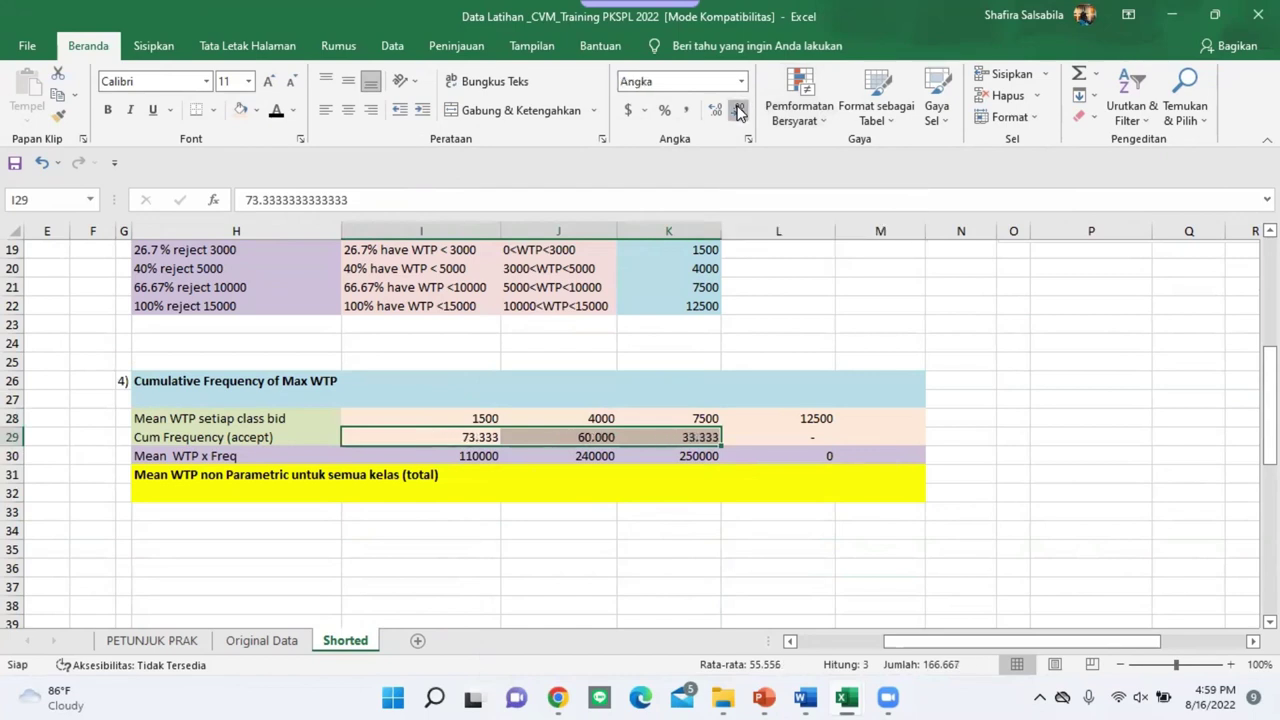
left_click(739, 111)
left_click(935, 267)
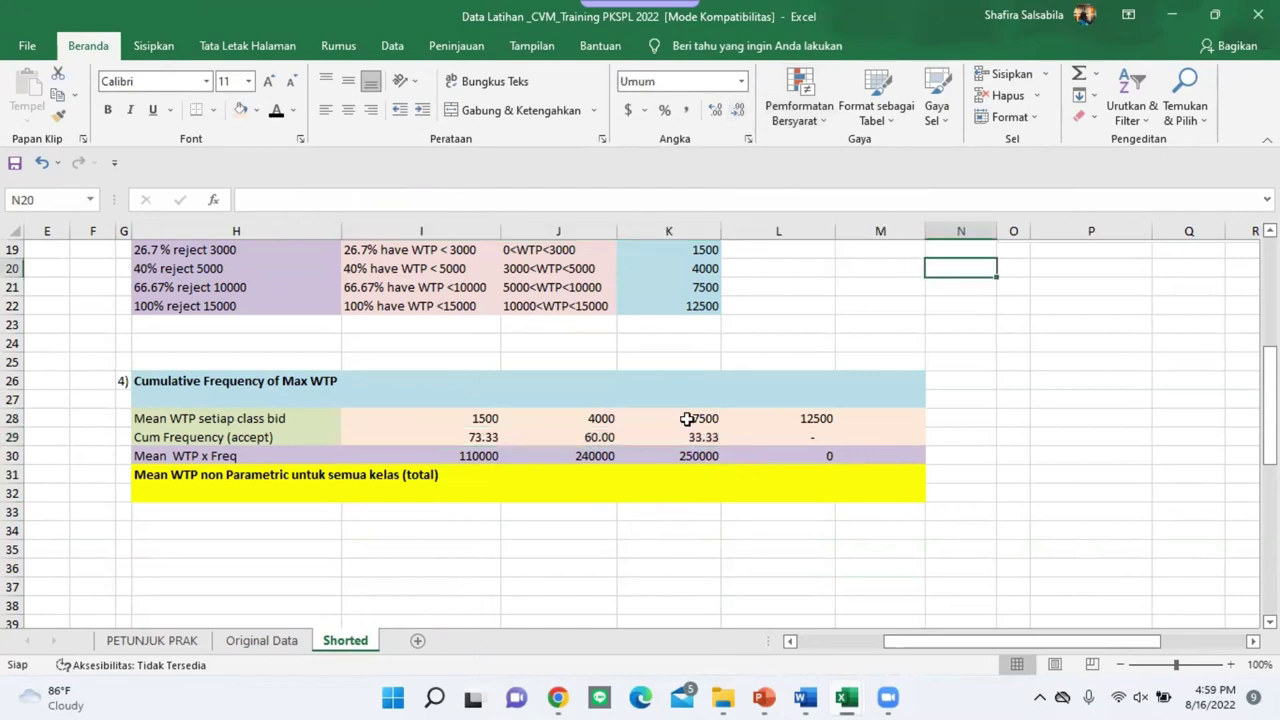
Step: Check the cumulative acceptance frequencies and Mean WTP x Freq formulas in table 4 against the Accept row of table 1
left_click(473, 441)
scroll(545, 450, "up", 2)
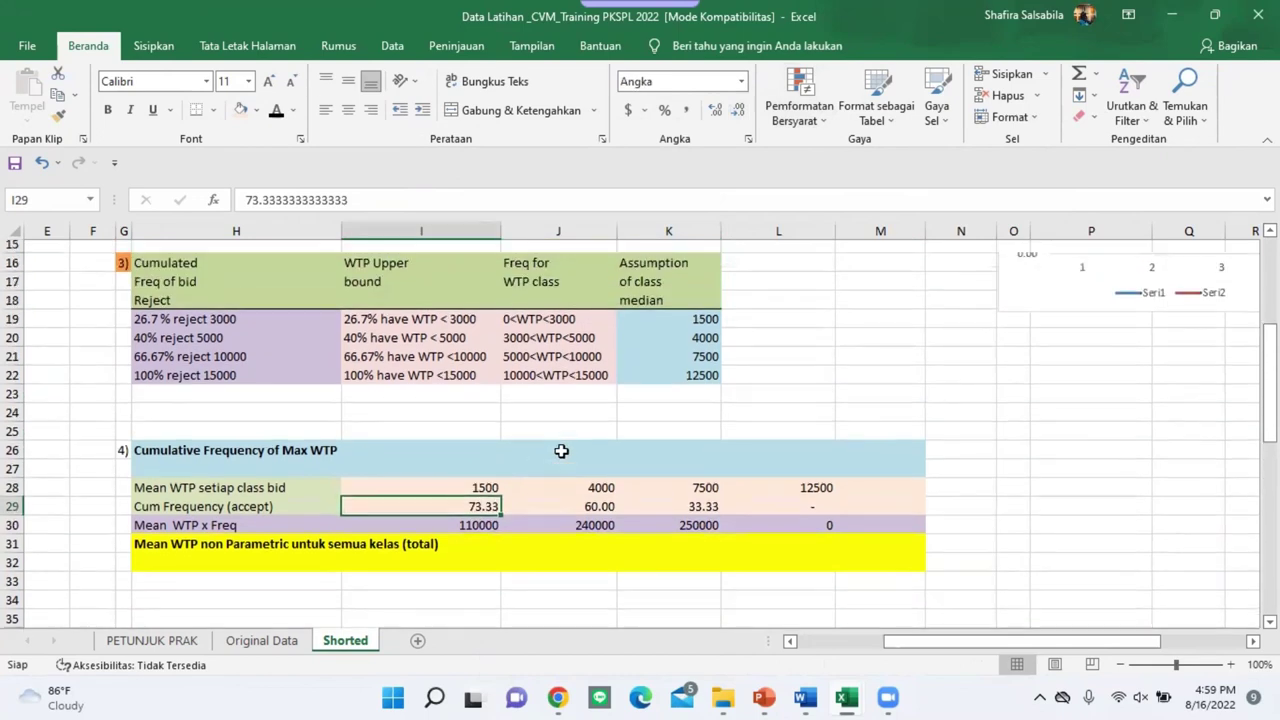
scroll(561, 451, "down", 1)
left_click(488, 514)
left_click(716, 512)
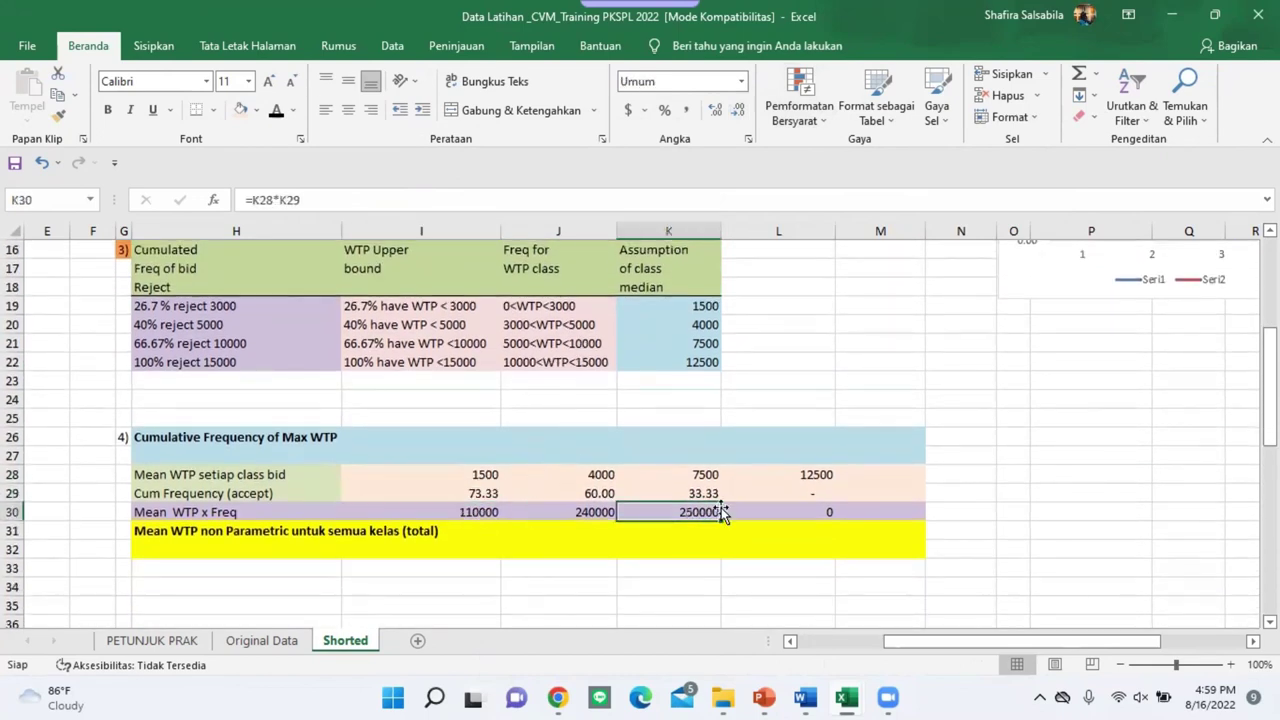
scroll(724, 512, "up", 3)
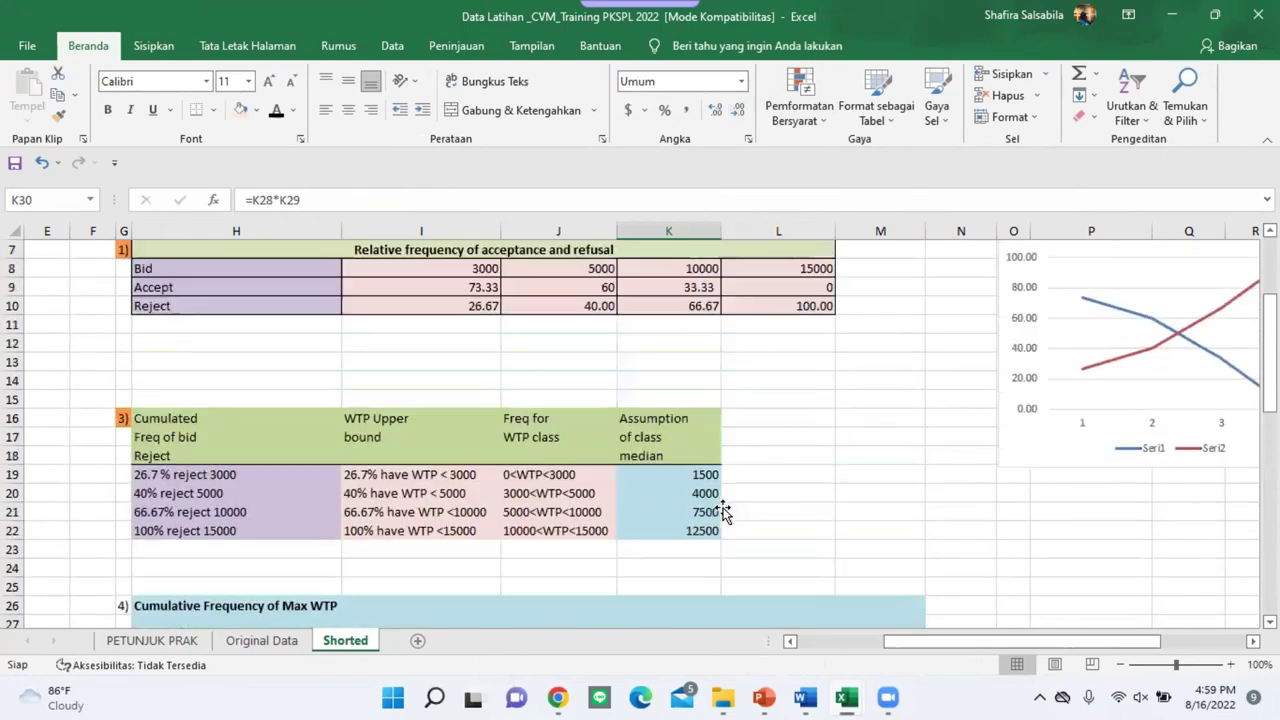
scroll(723, 510, "up", 2)
left_click(437, 380)
left_click(523, 401)
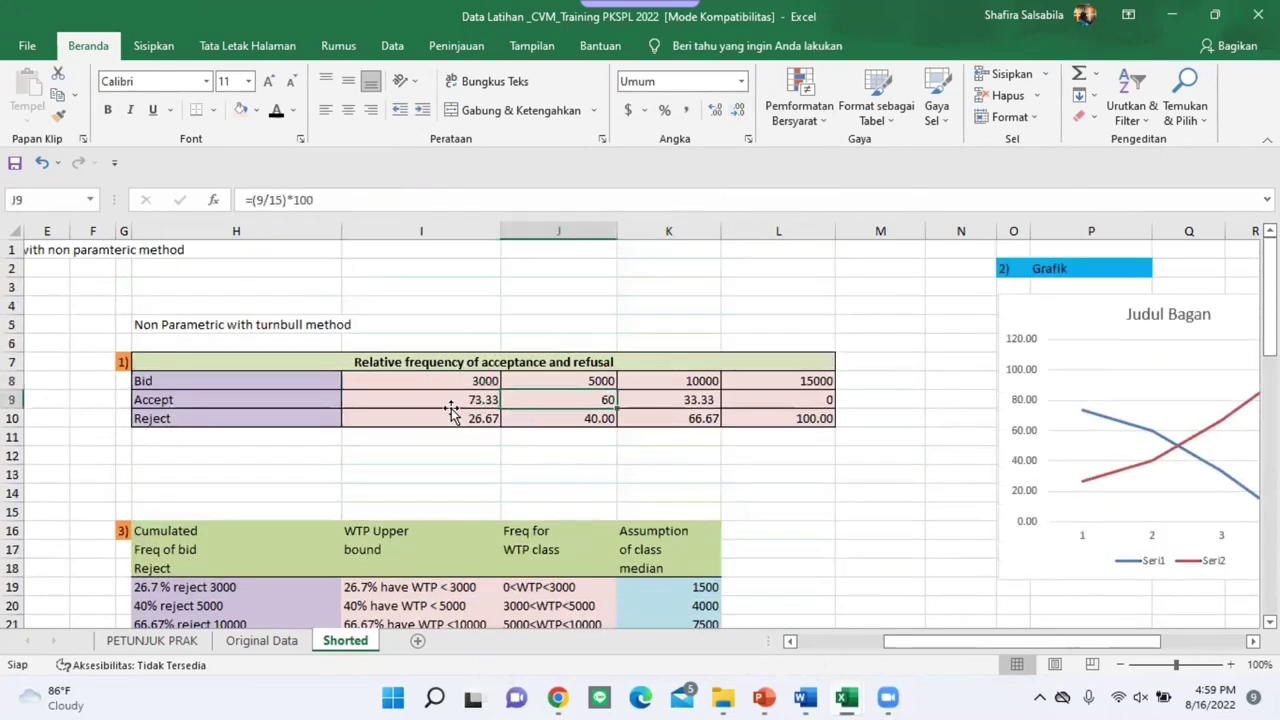
left_click(455, 401)
left_click_drag(462, 406, 823, 401)
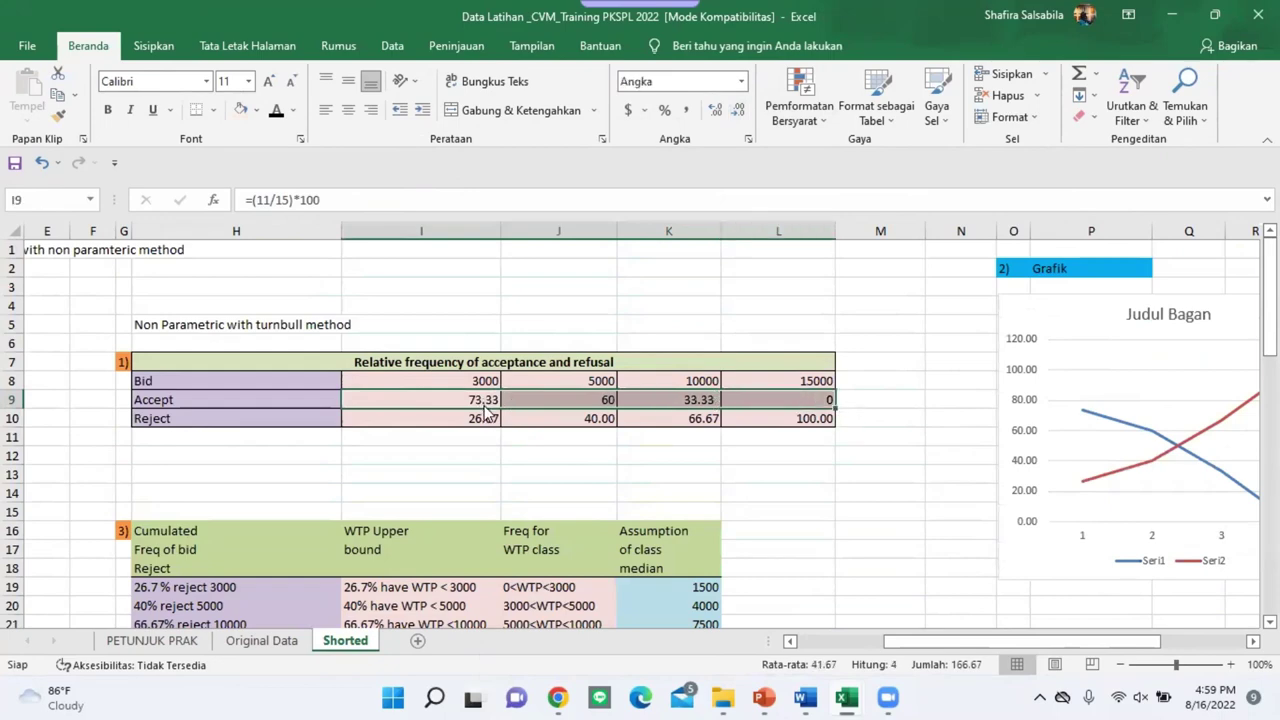
scroll(606, 509, "down", 8)
scroll(620, 434, "up", 2)
left_click(477, 437)
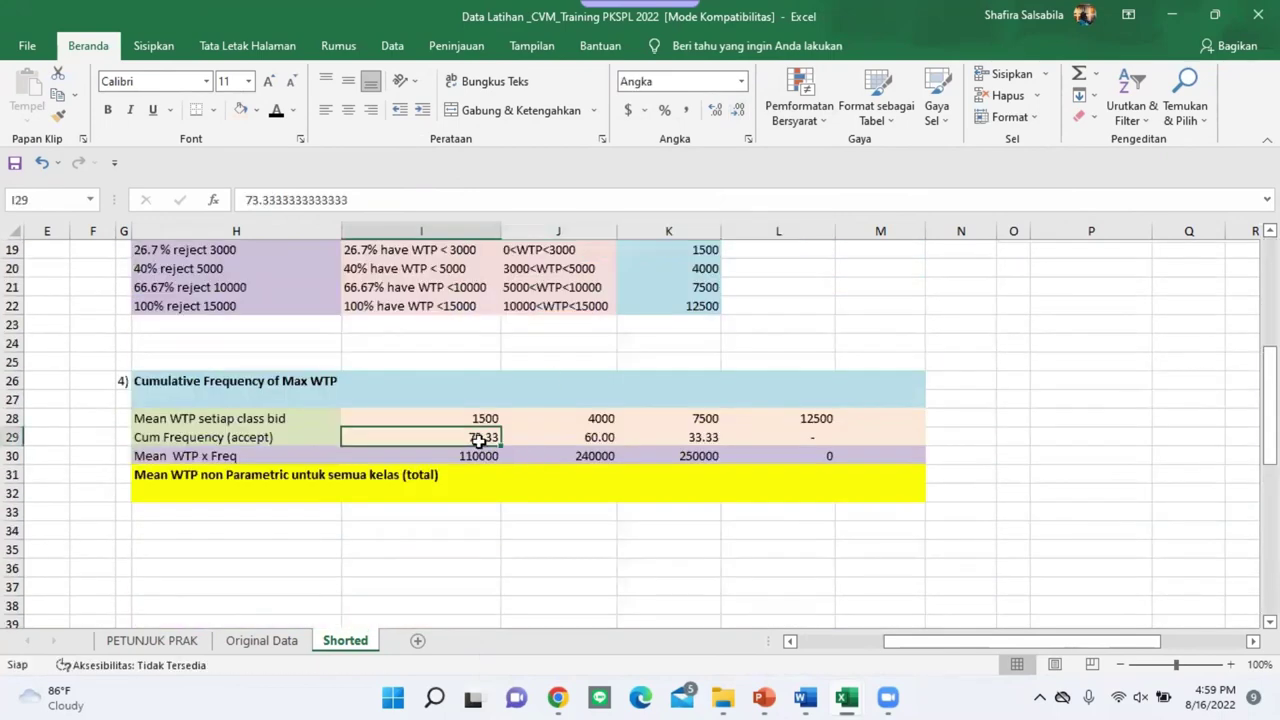
left_click(488, 456)
left_click(690, 456)
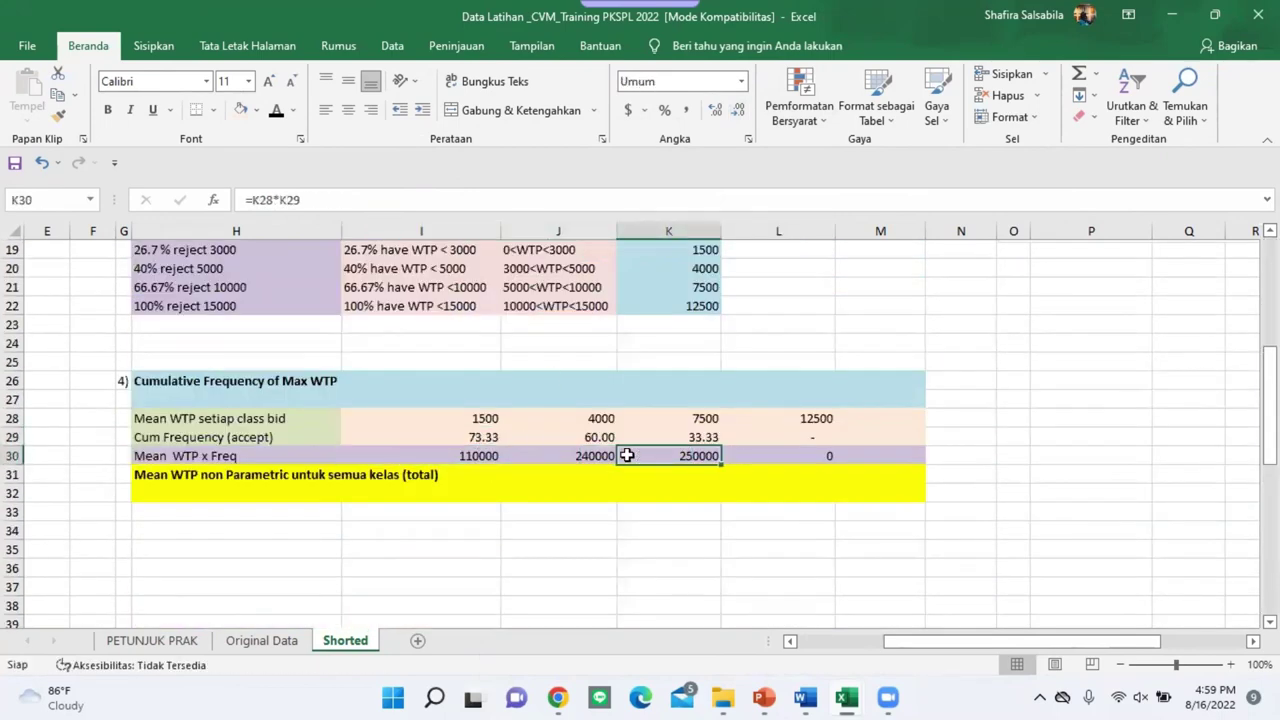
Step: Inspect the pasted value in I29 and the Accept and Reject formulas in I9:J10 it relates to
left_click(447, 440)
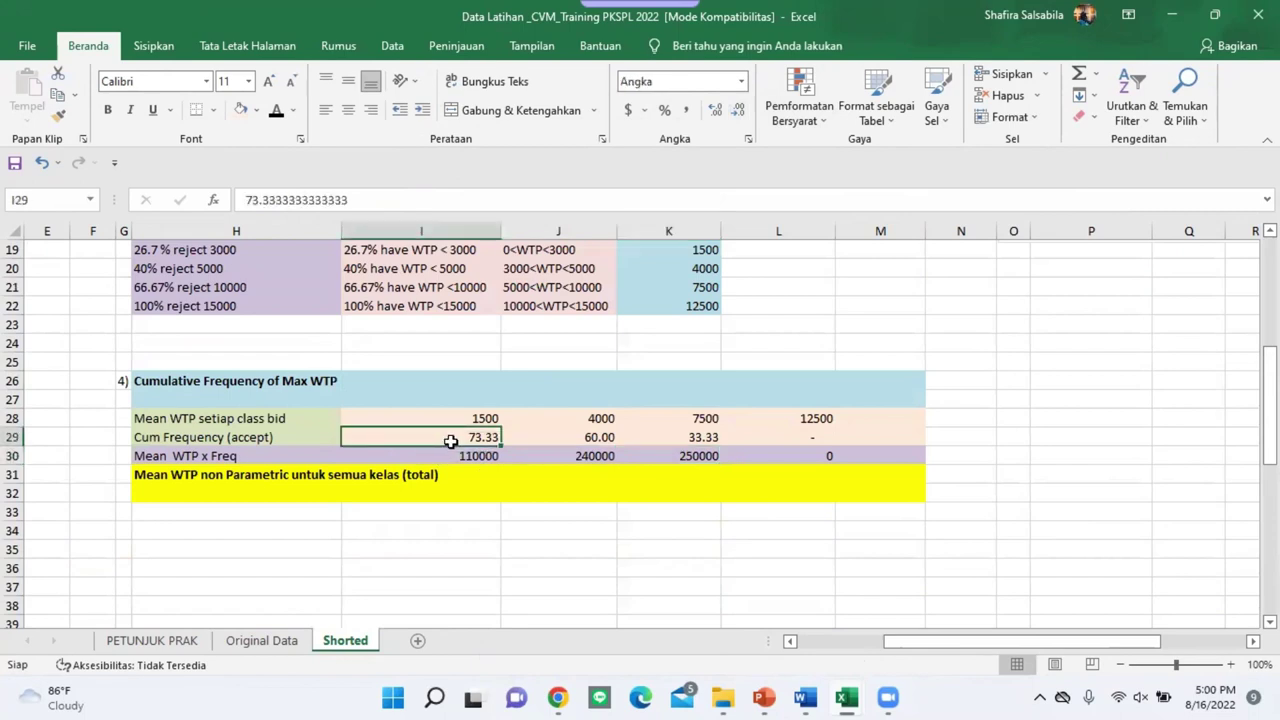
left_click(365, 202)
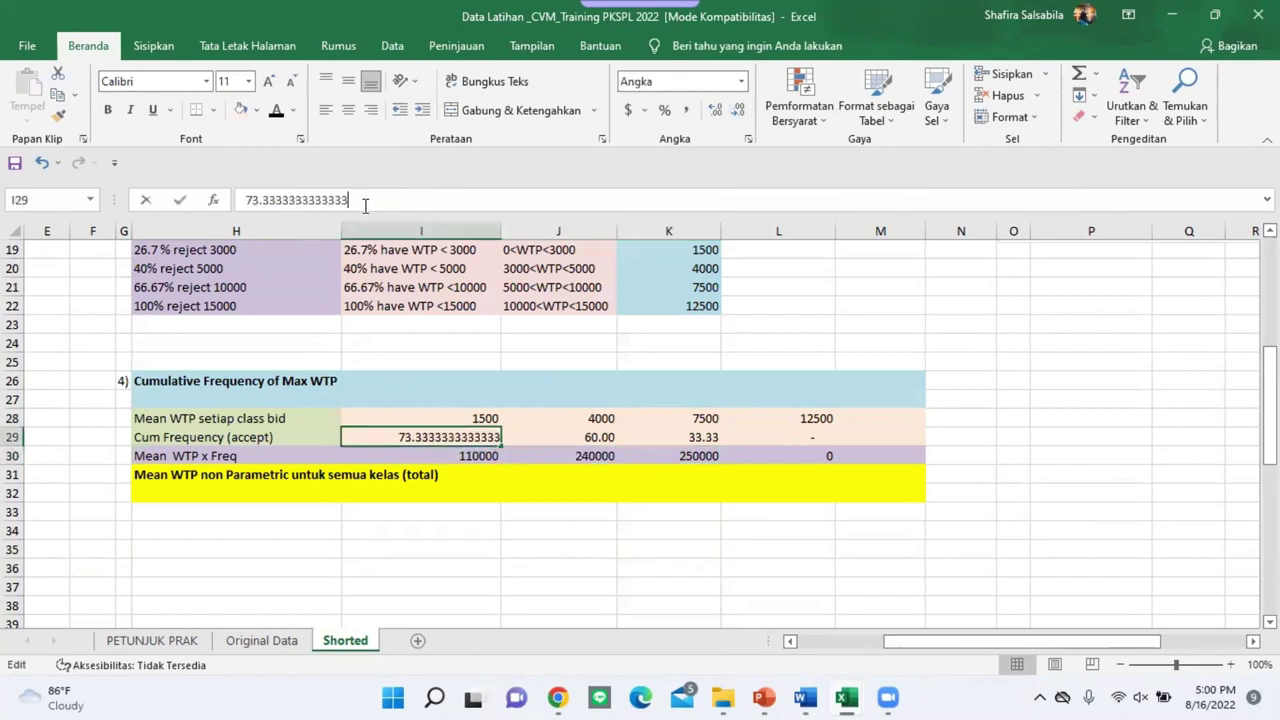
left_click(488, 452)
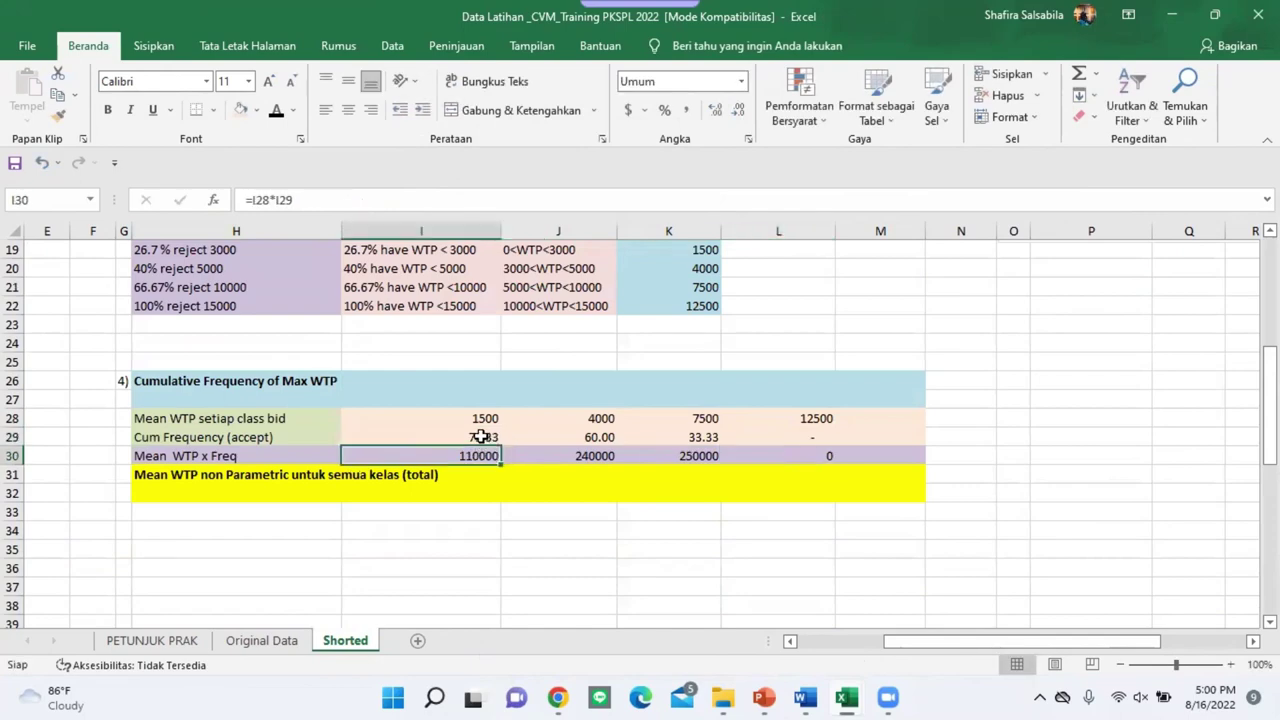
left_click(481, 437)
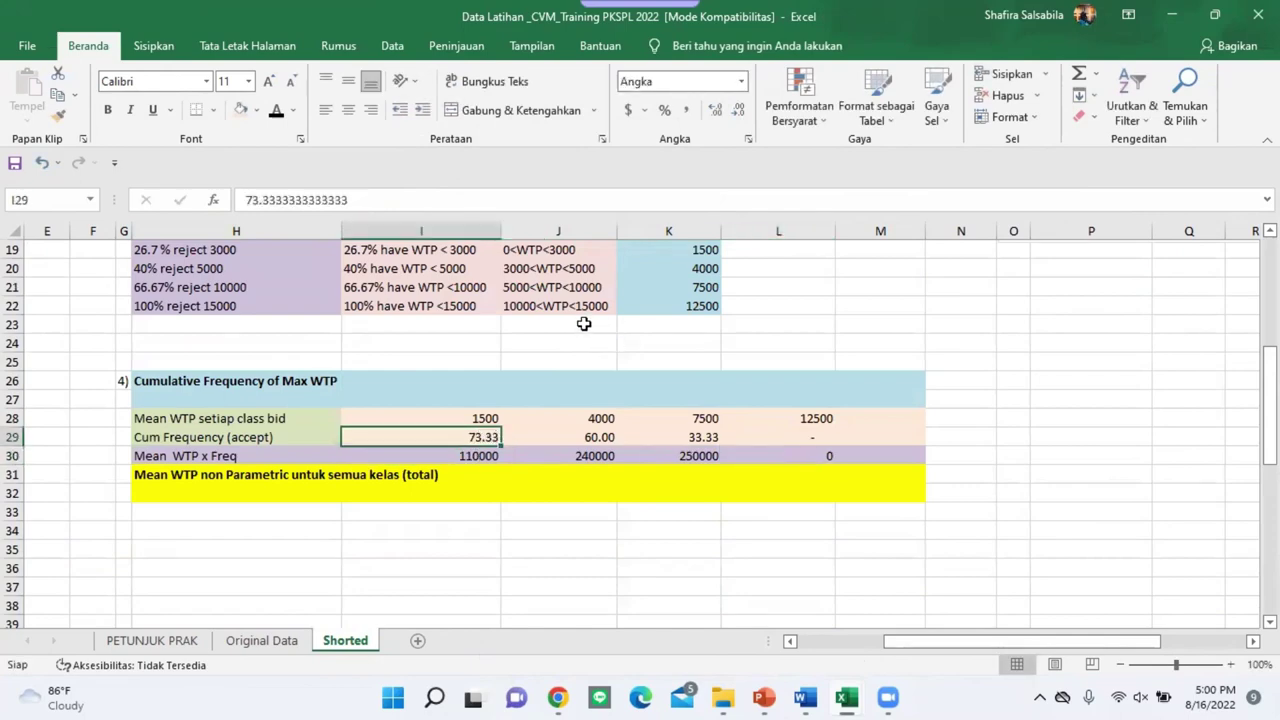
scroll(483, 387, "up", 6)
left_click(490, 412)
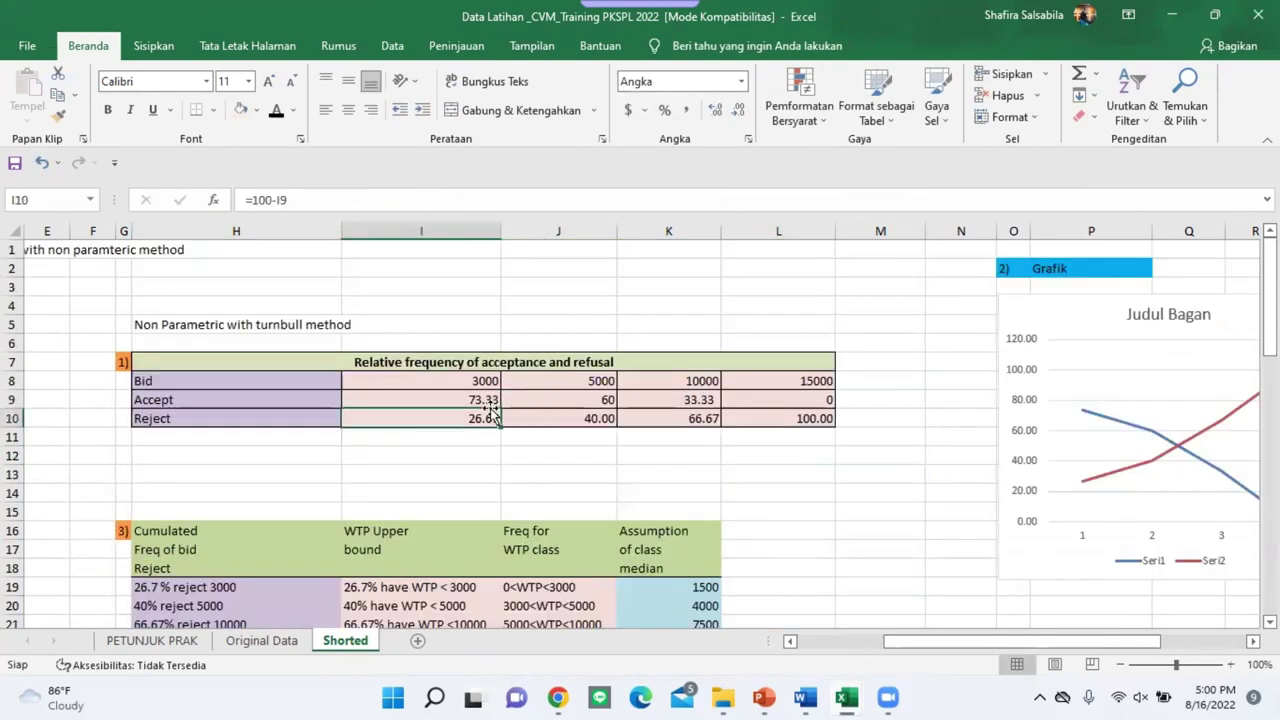
left_click(477, 397)
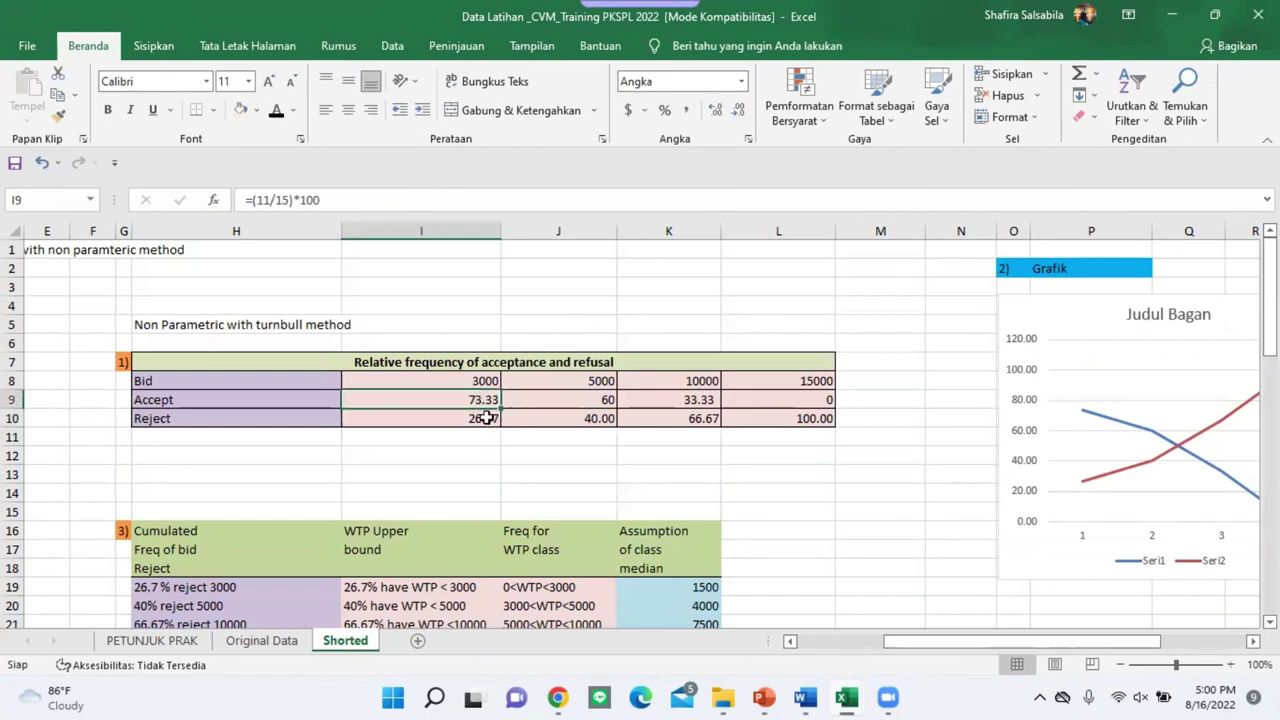
left_click(470, 419)
left_click(545, 404)
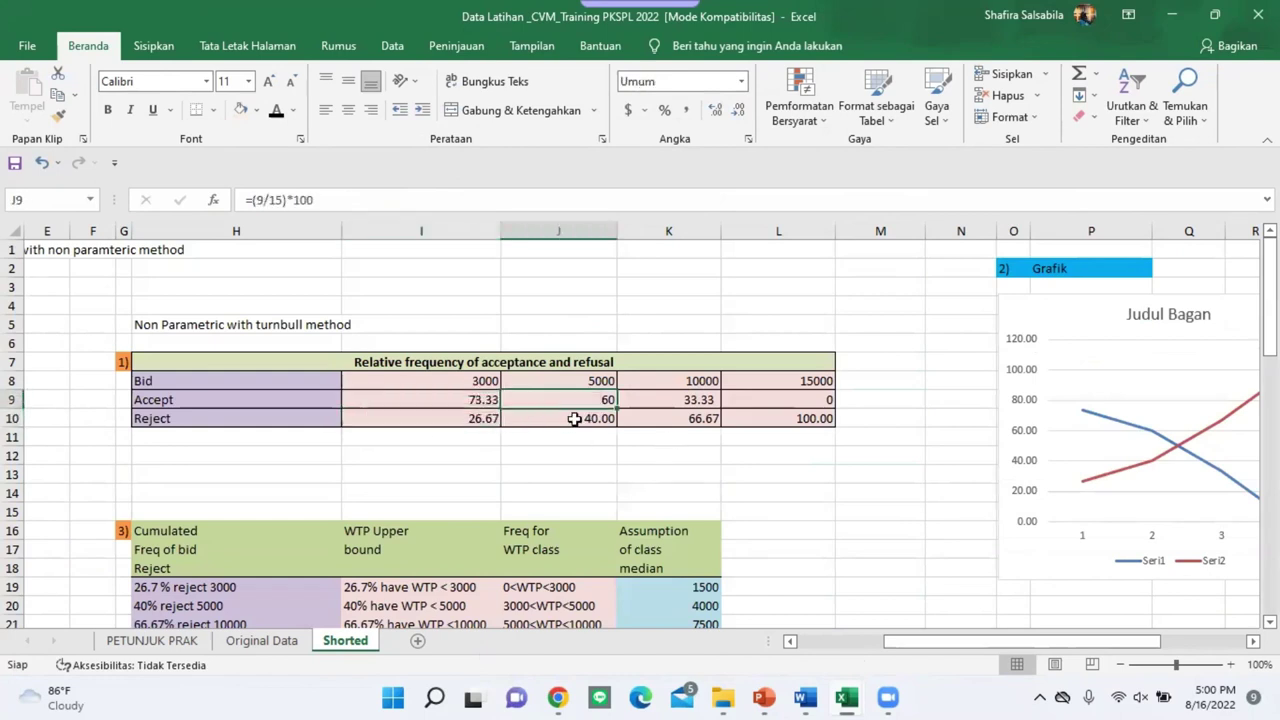
scroll(480, 380, "down", 8)
left_click(467, 328)
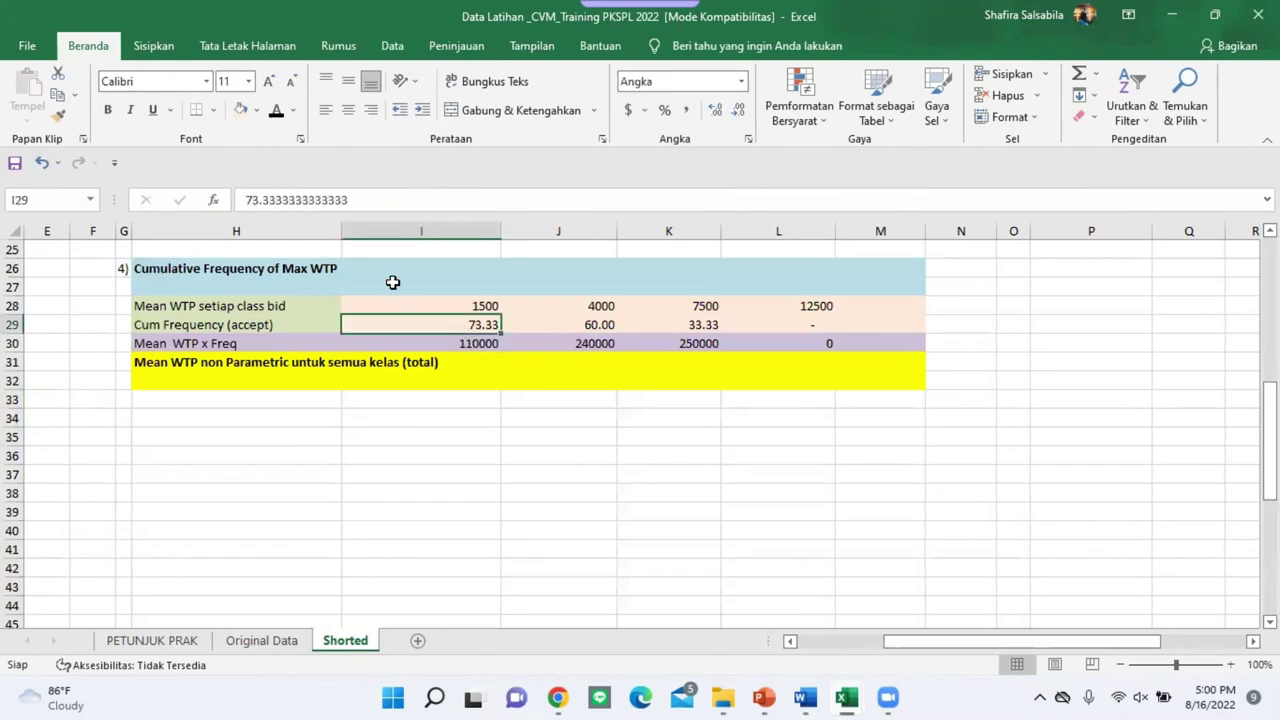
left_click(251, 199)
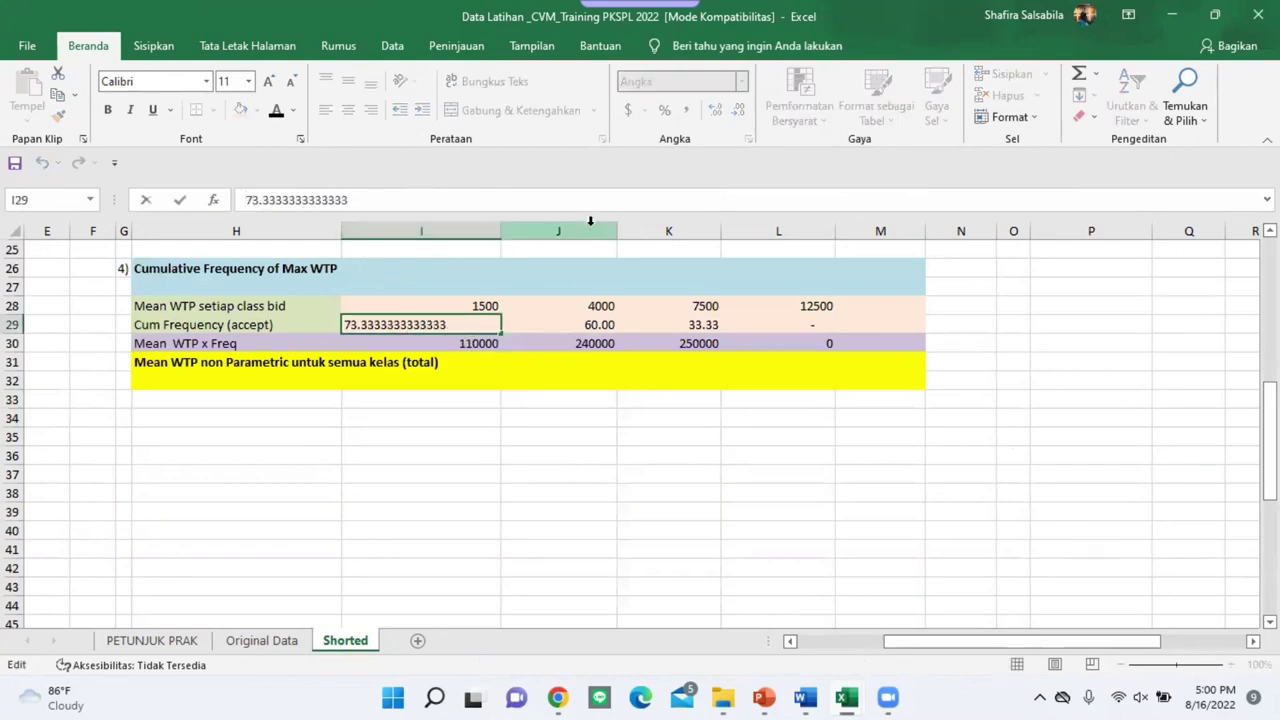
type("(")
key("BackSpace")
type("=")
key("BackSpace")
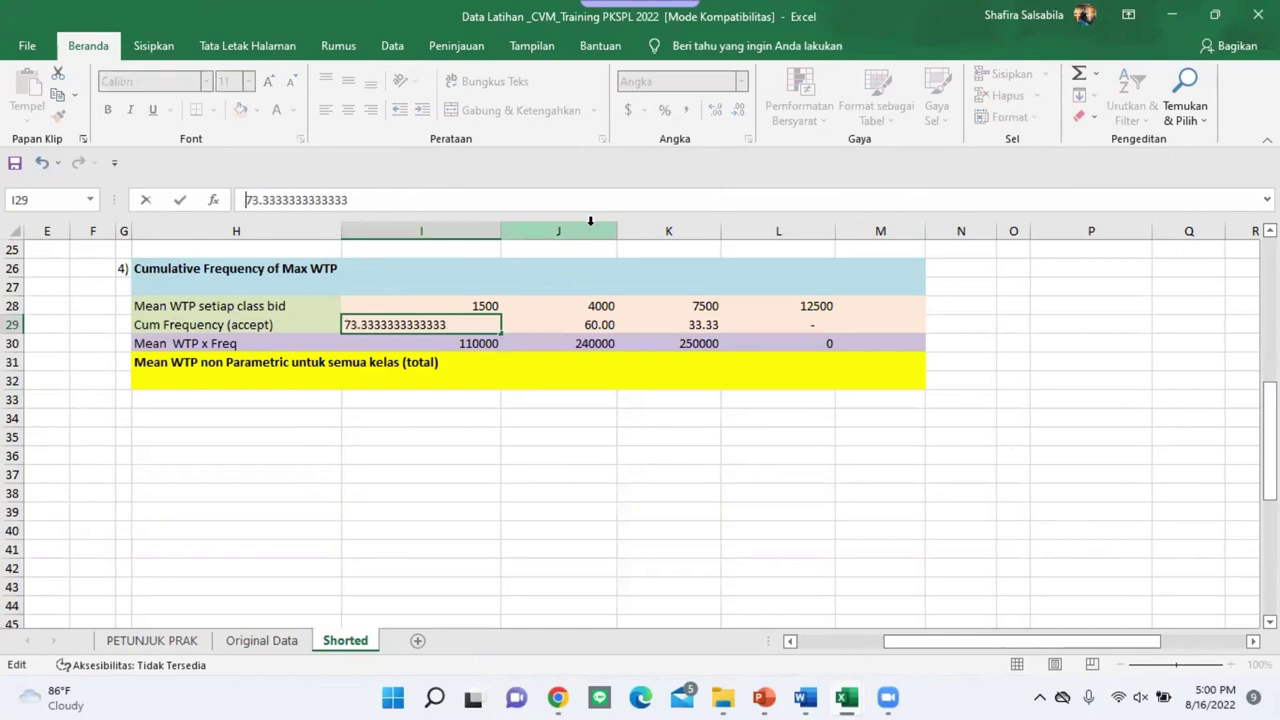
type("=")
key("BackSpace")
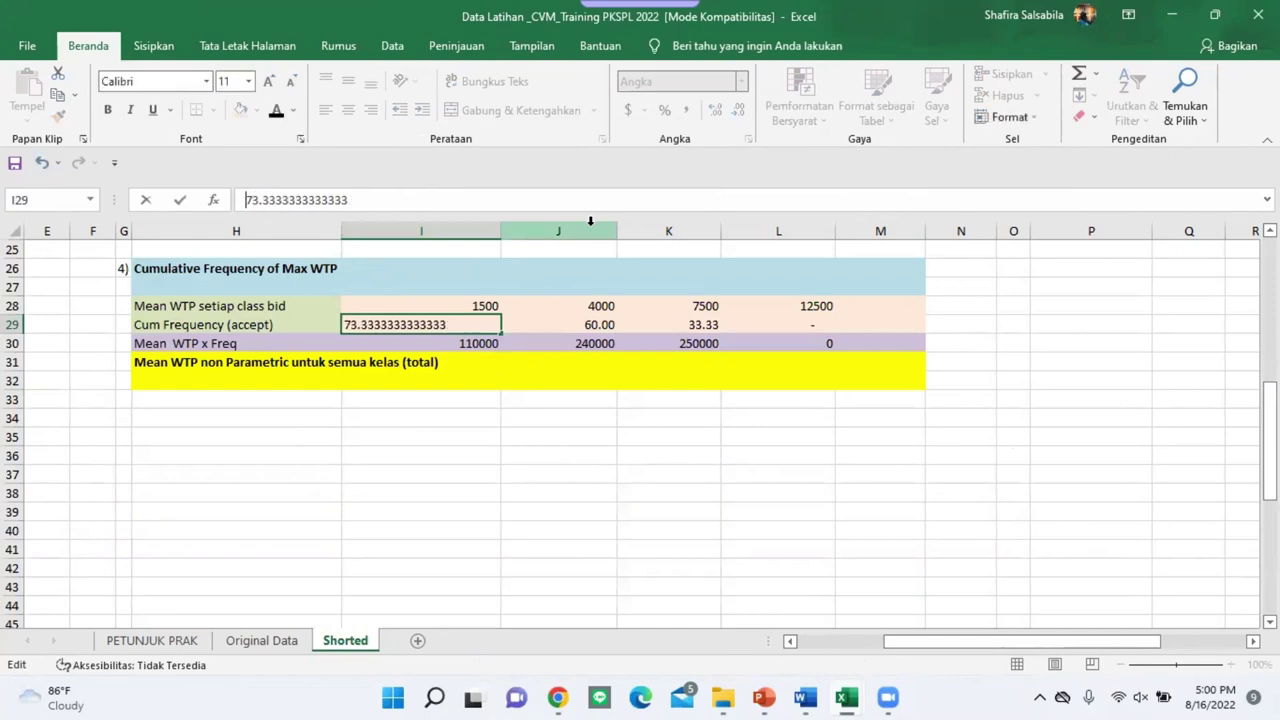
left_click(490, 356)
left_click(488, 341)
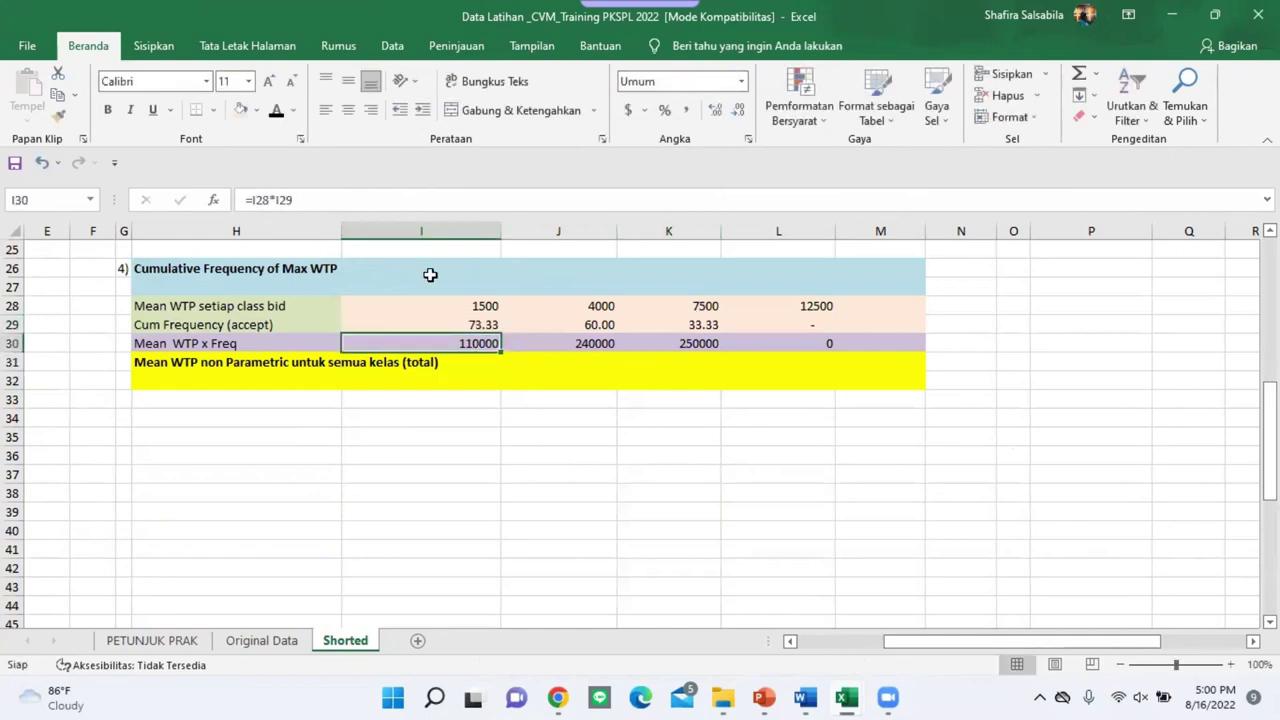
Step: Replace the pasted cumulative frequency in I29 with the formula =I9/100
left_click(457, 322)
left_click(362, 195)
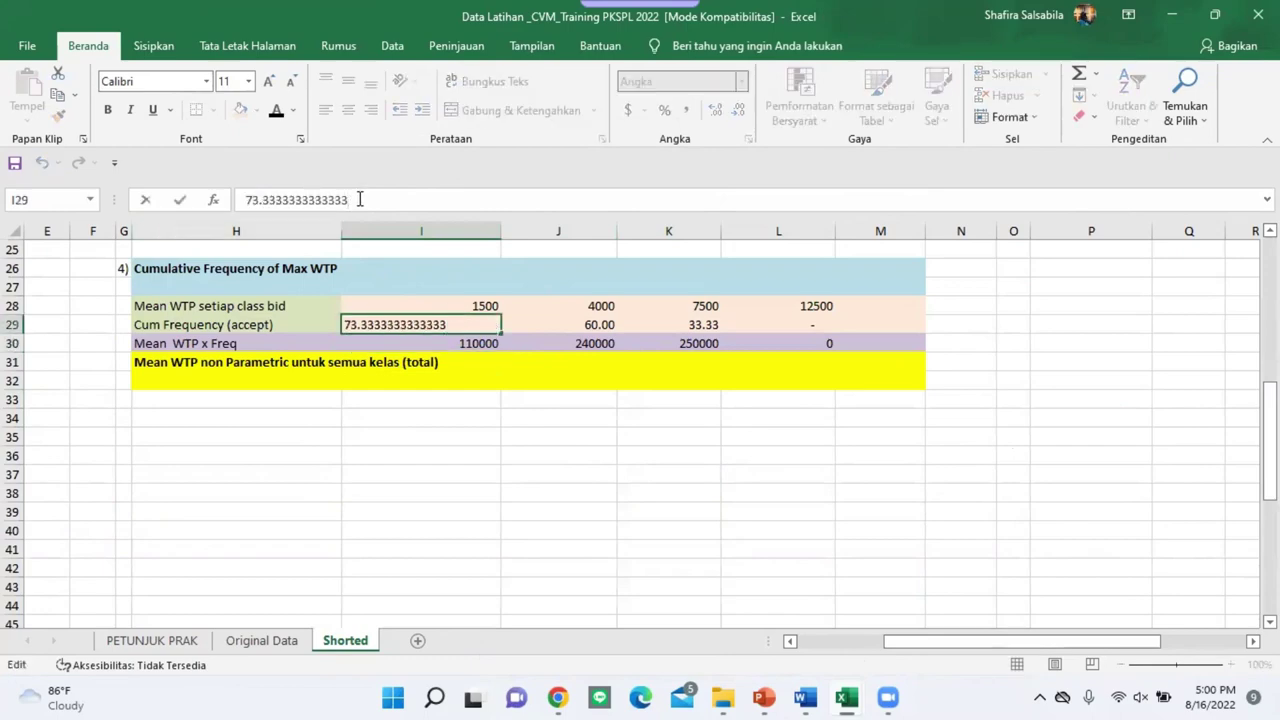
left_click_drag(362, 195, 244, 200)
type("=")
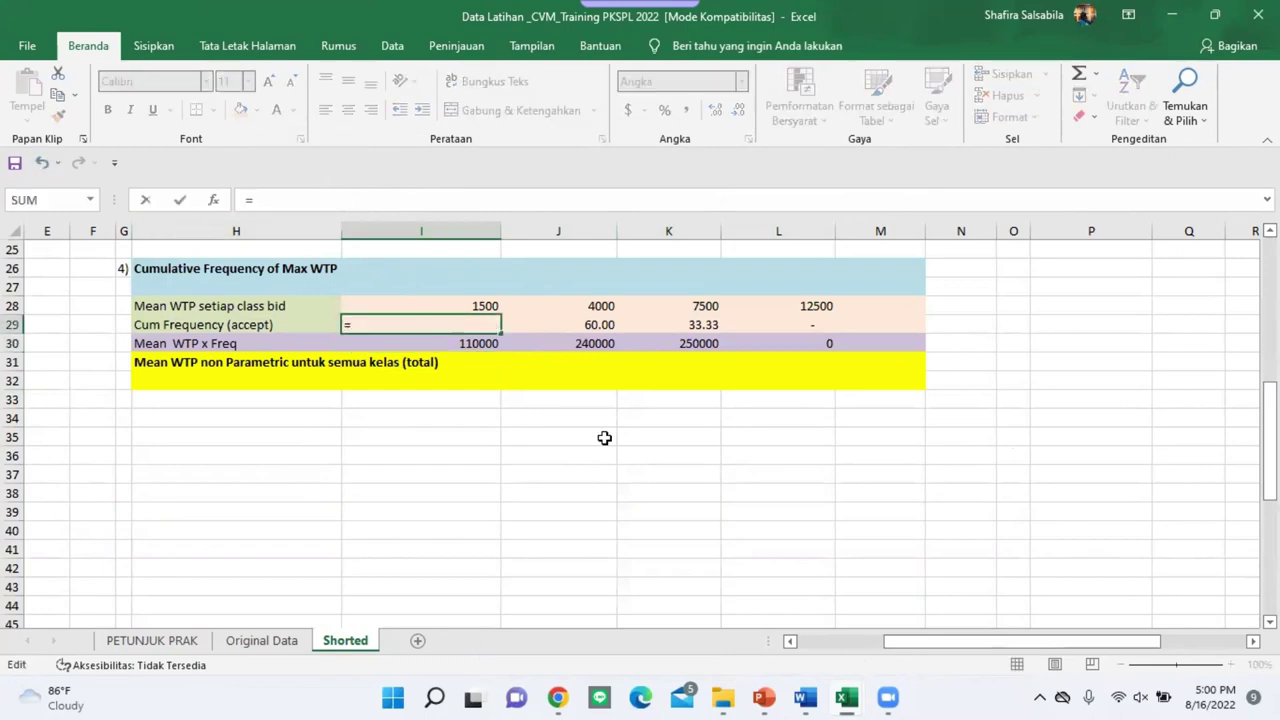
scroll(600, 437, "up", 8)
left_click(470, 397)
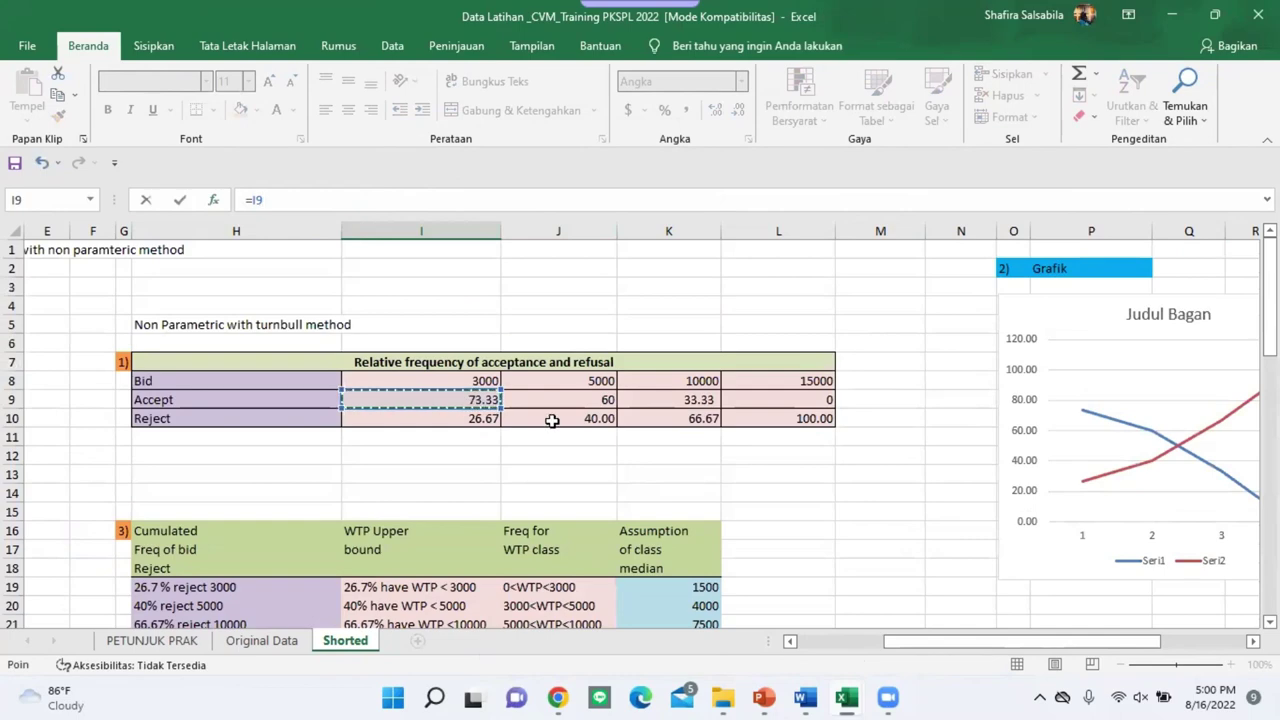
type("/1-")
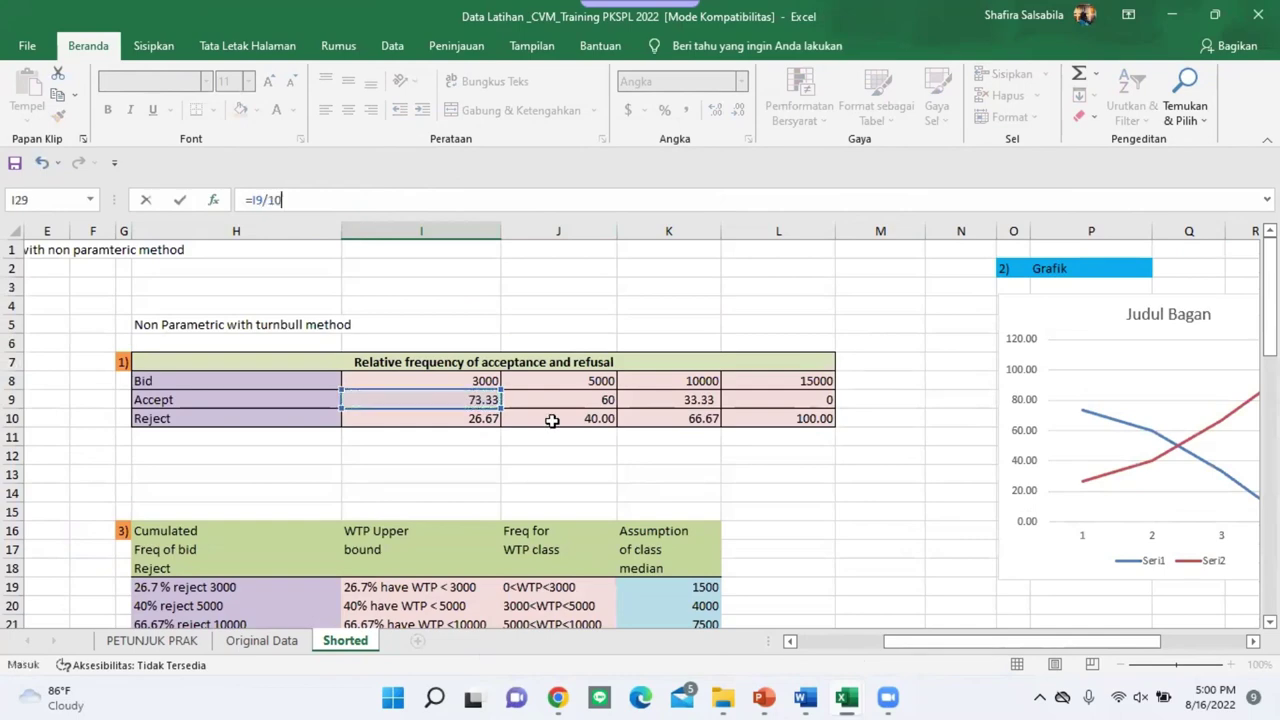
type("0")
key("Return")
Step: Replace the cumulative frequency in J29 with the formula =J9/100
left_click(585, 590)
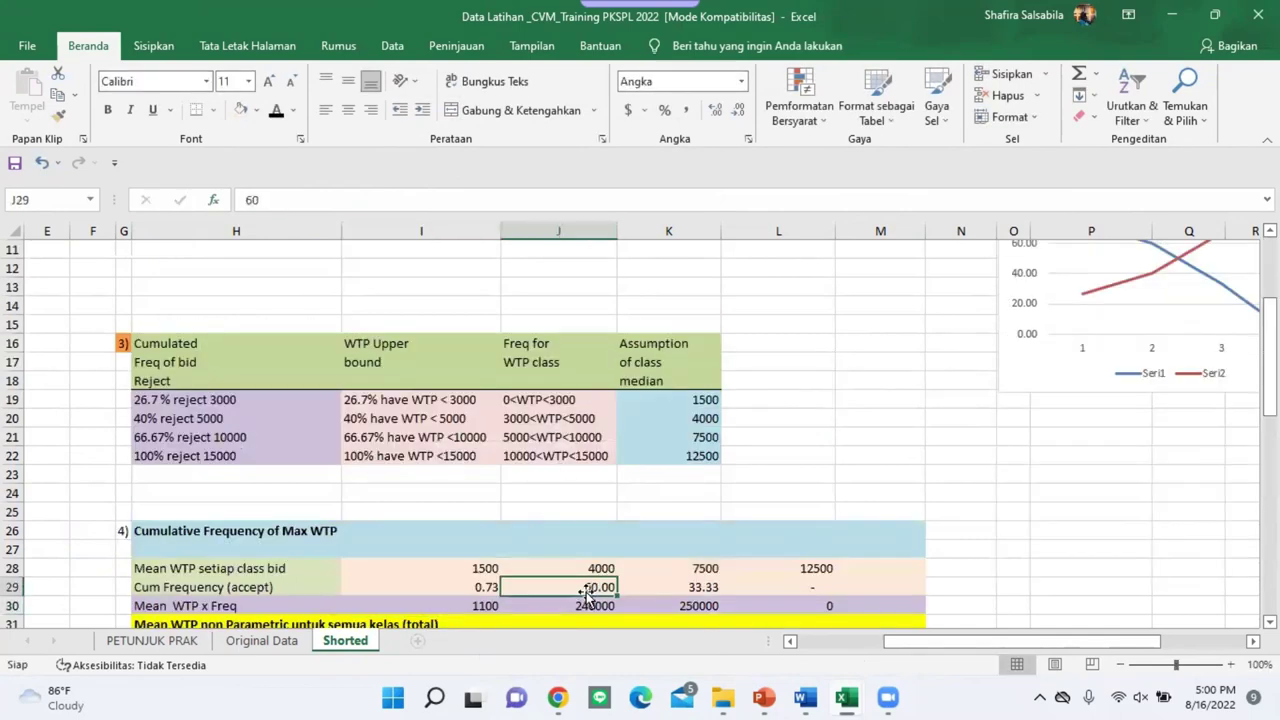
left_click(490, 590)
left_click(606, 592)
type("=")
scroll(568, 501, "up", 4)
left_click(585, 400)
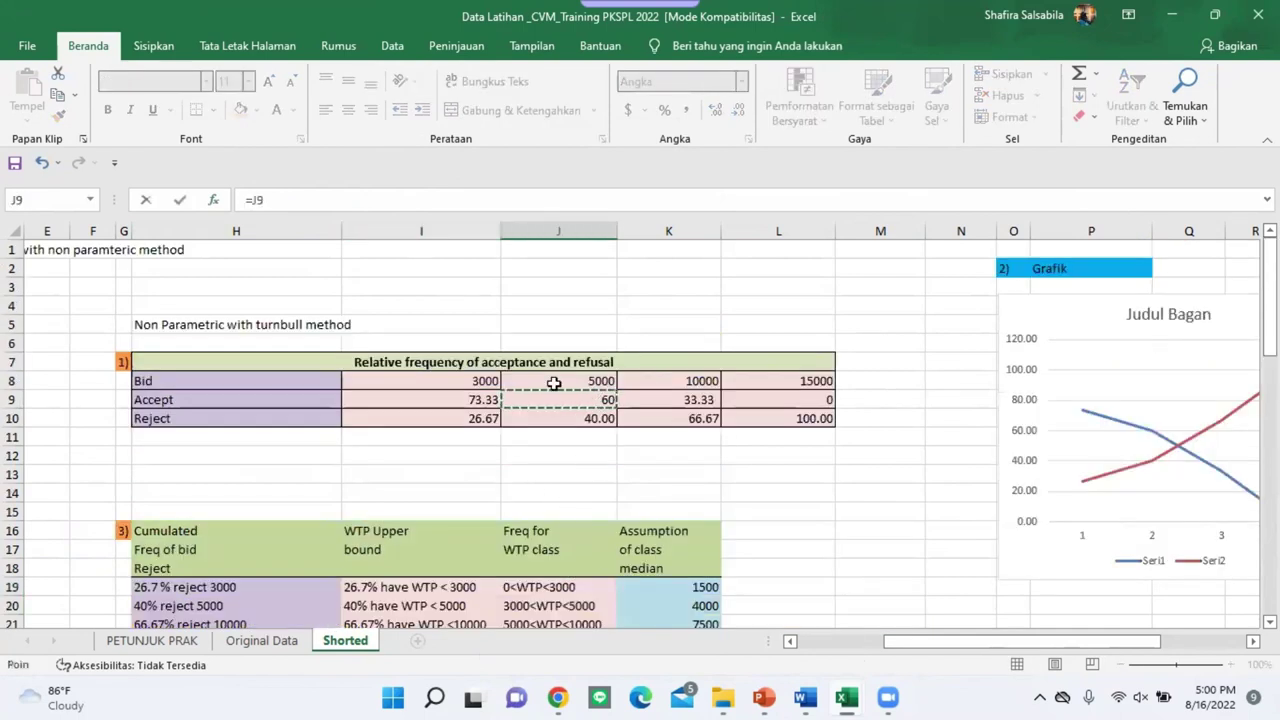
type("/10")
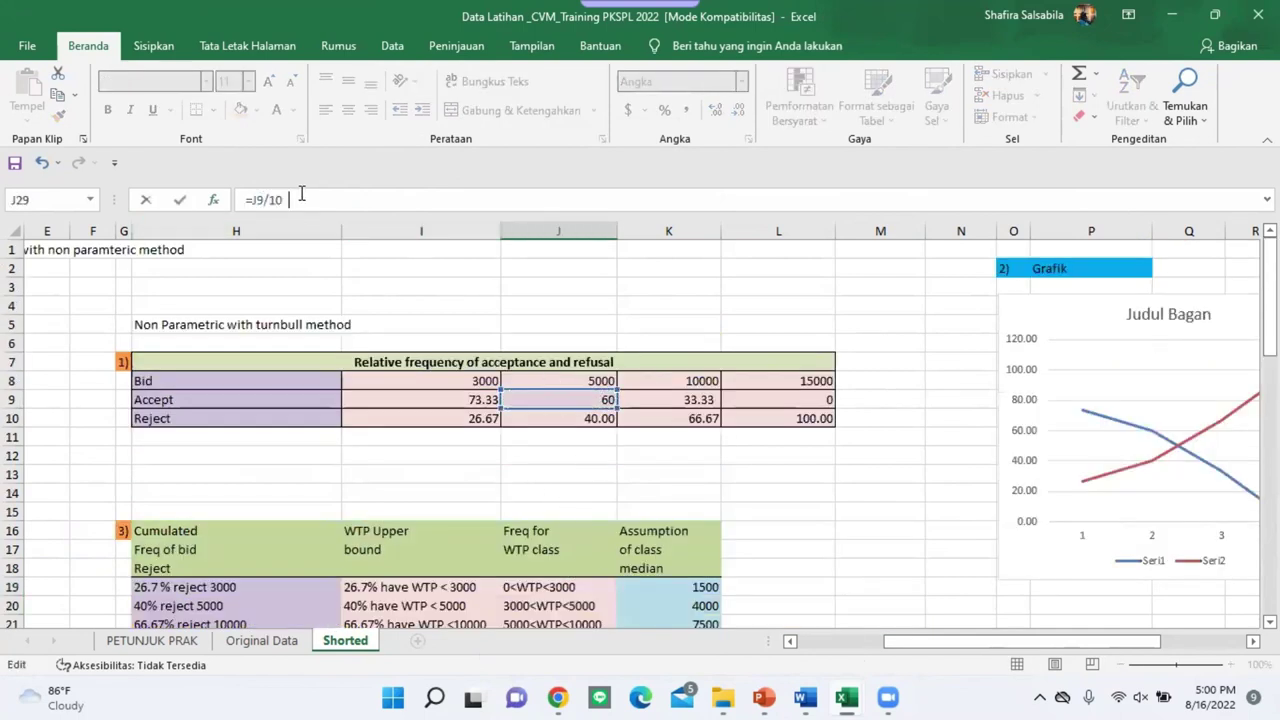
type("0")
key("Return")
Step: Replace the cumulative frequency in K29 with the formula =K9/100
left_click(703, 587)
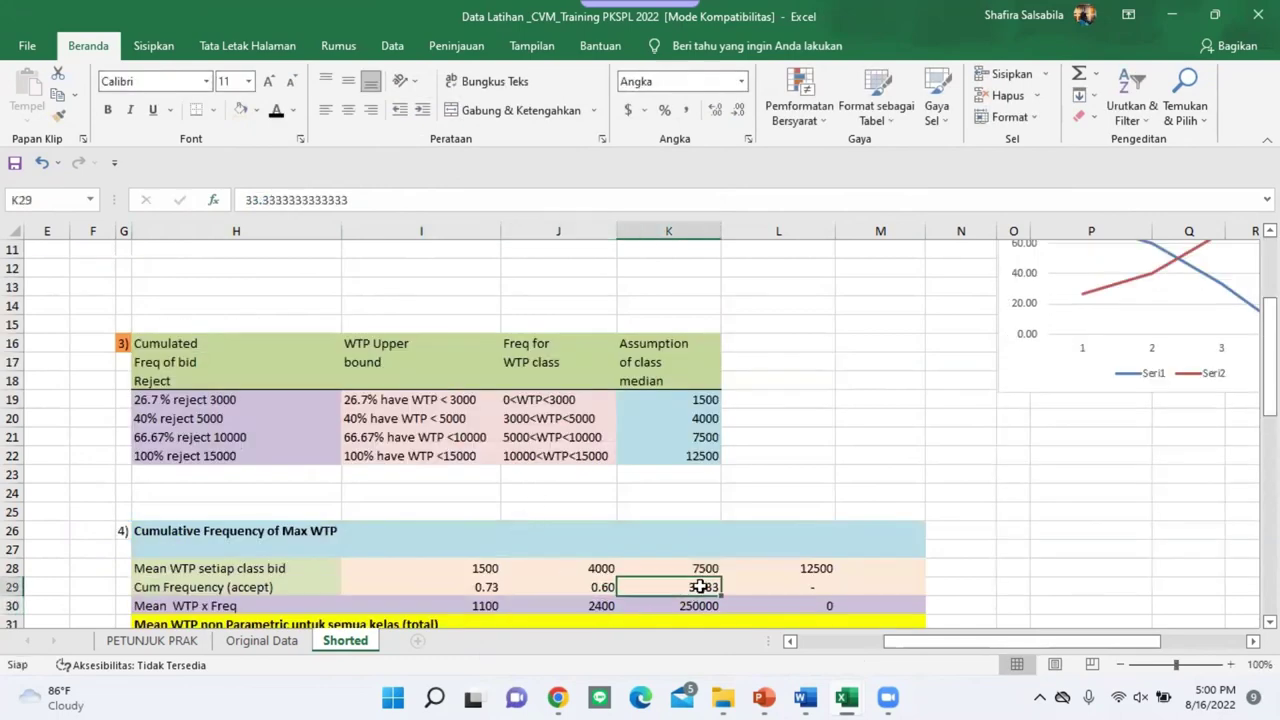
type("=")
scroll(702, 327, "up", 4)
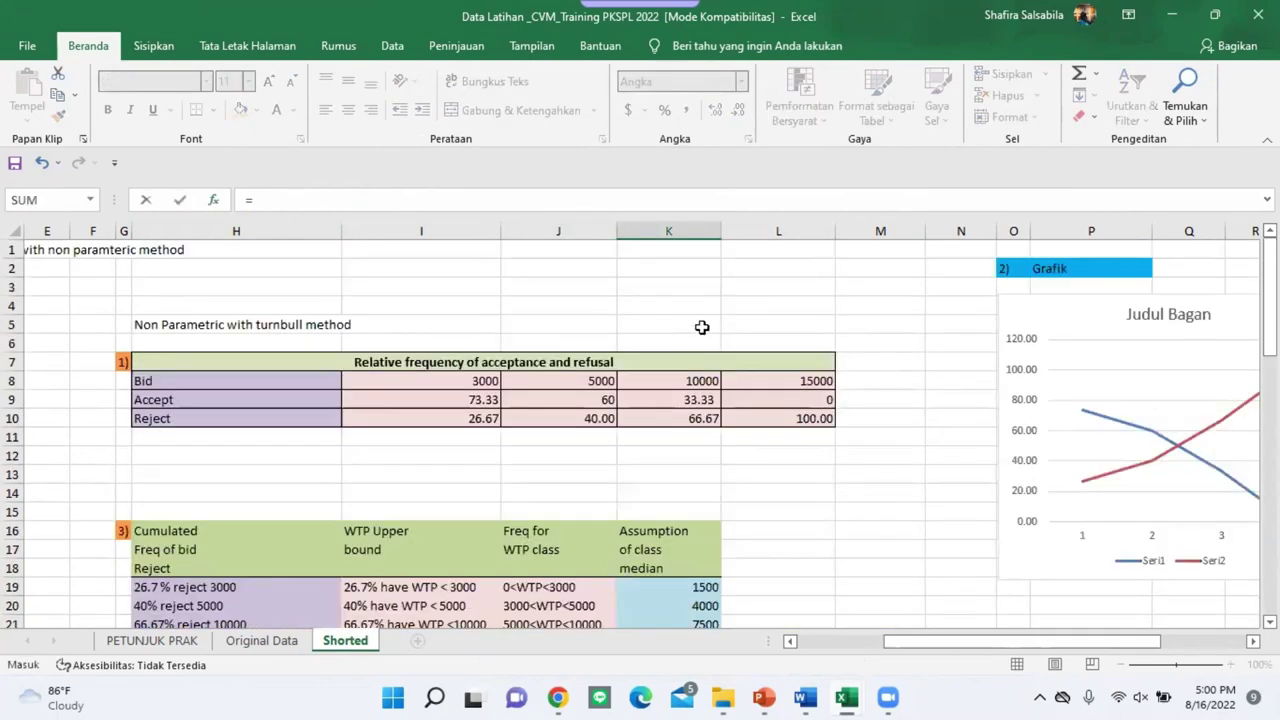
left_click(726, 401)
left_click(692, 399)
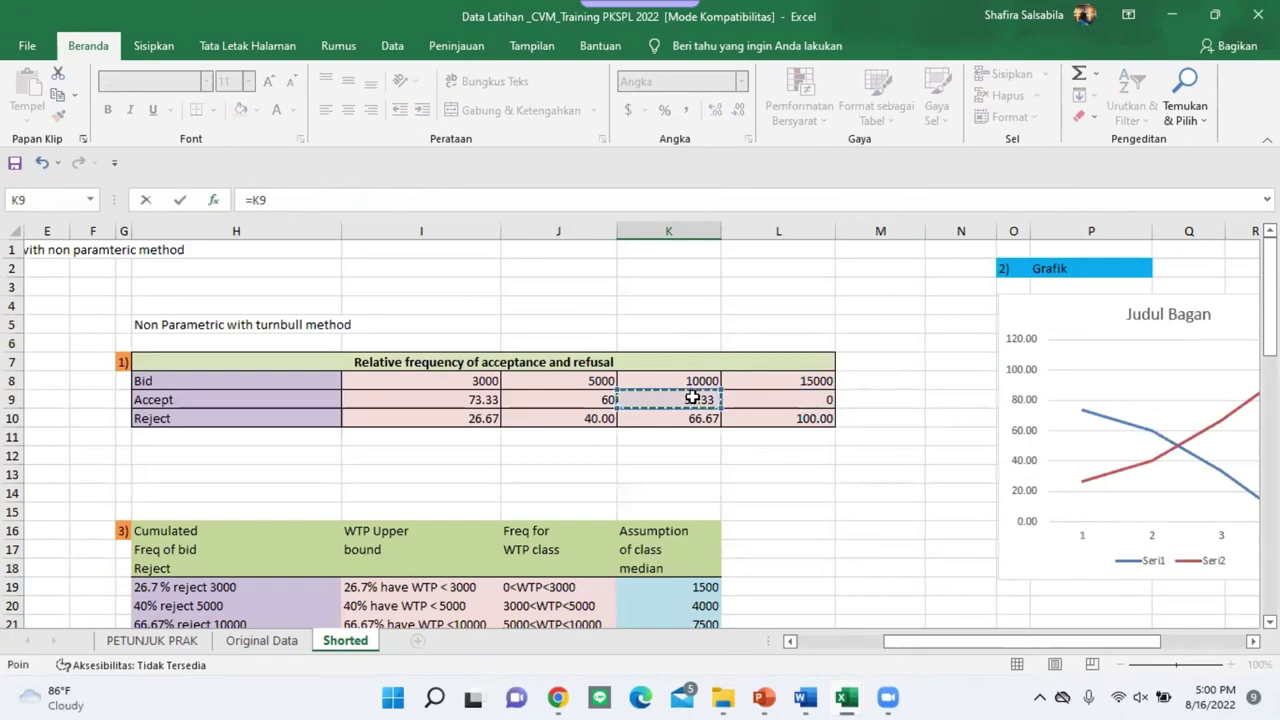
type("/100")
key("Return")
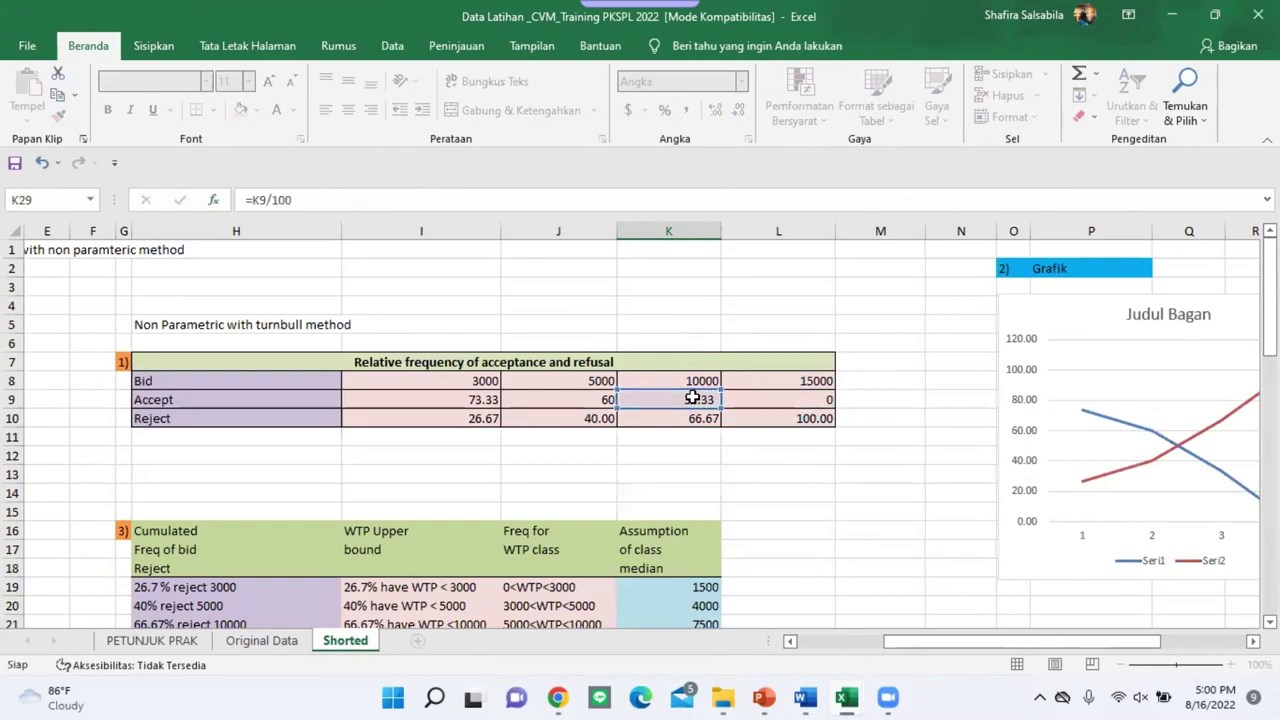
Step: Total the Mean WTP x Freq values in M31 of the non-parametric mean WTP row with =SUM(I30:K30)
scroll(1014, 449, "down", 1)
left_click(785, 550)
left_click_drag(470, 550, 800, 551)
left_click(680, 587)
left_click(428, 566)
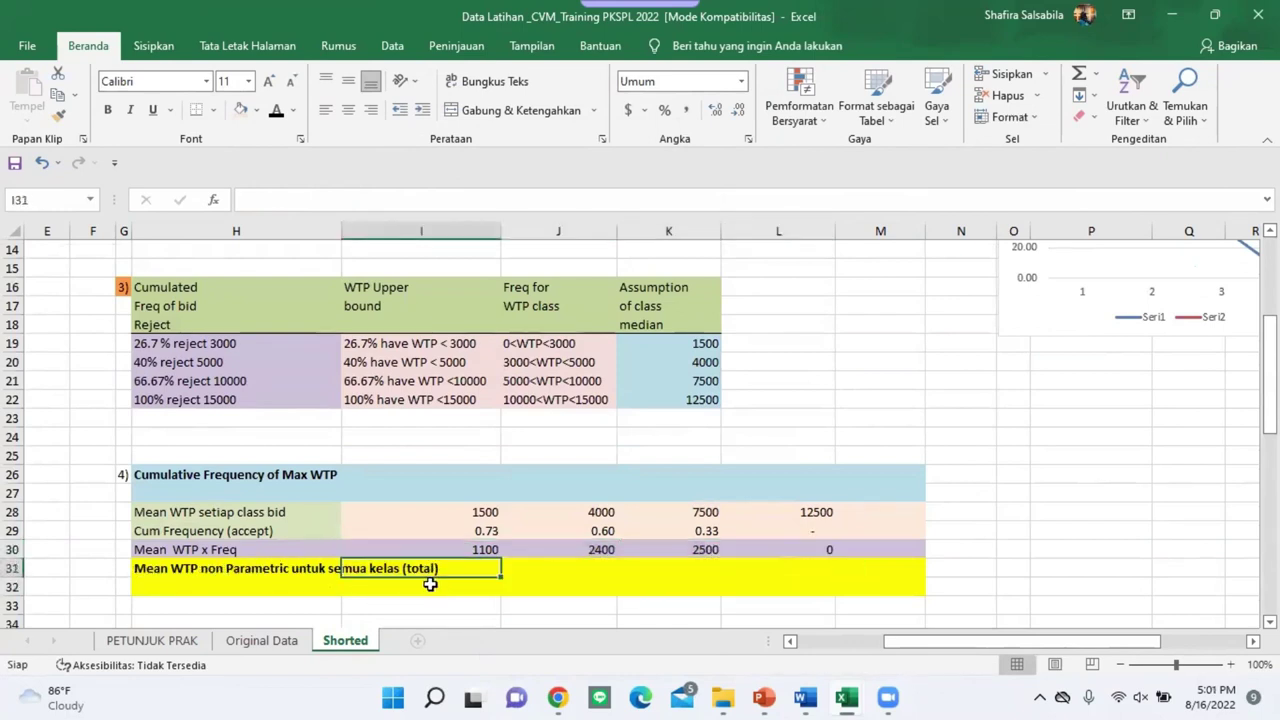
left_click(670, 568)
left_click(846, 568)
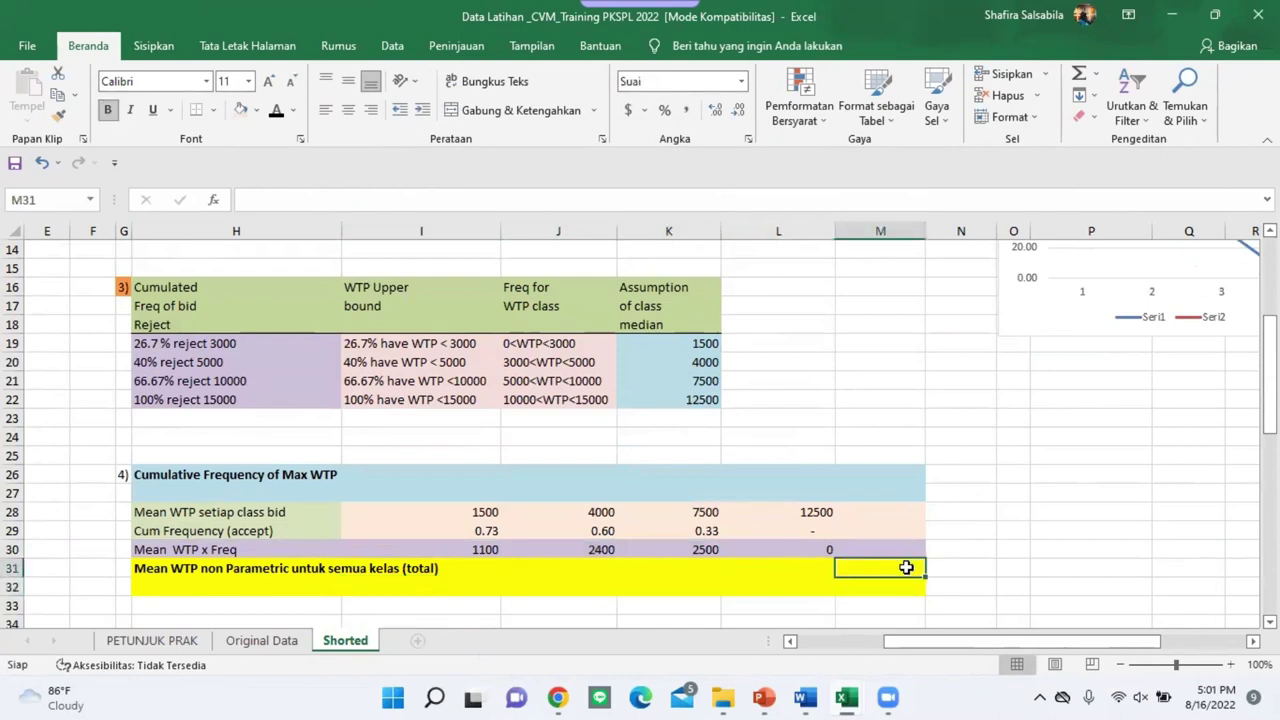
type("=sum(")
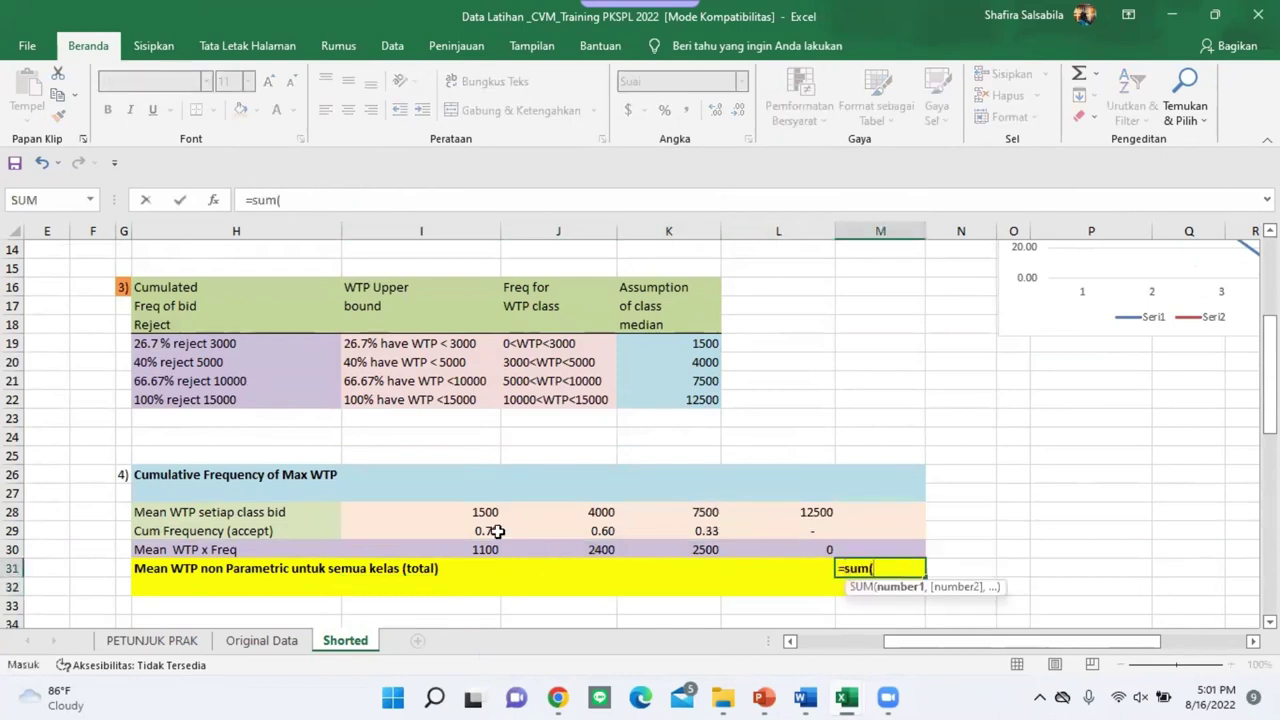
left_click_drag(484, 549, 716, 556)
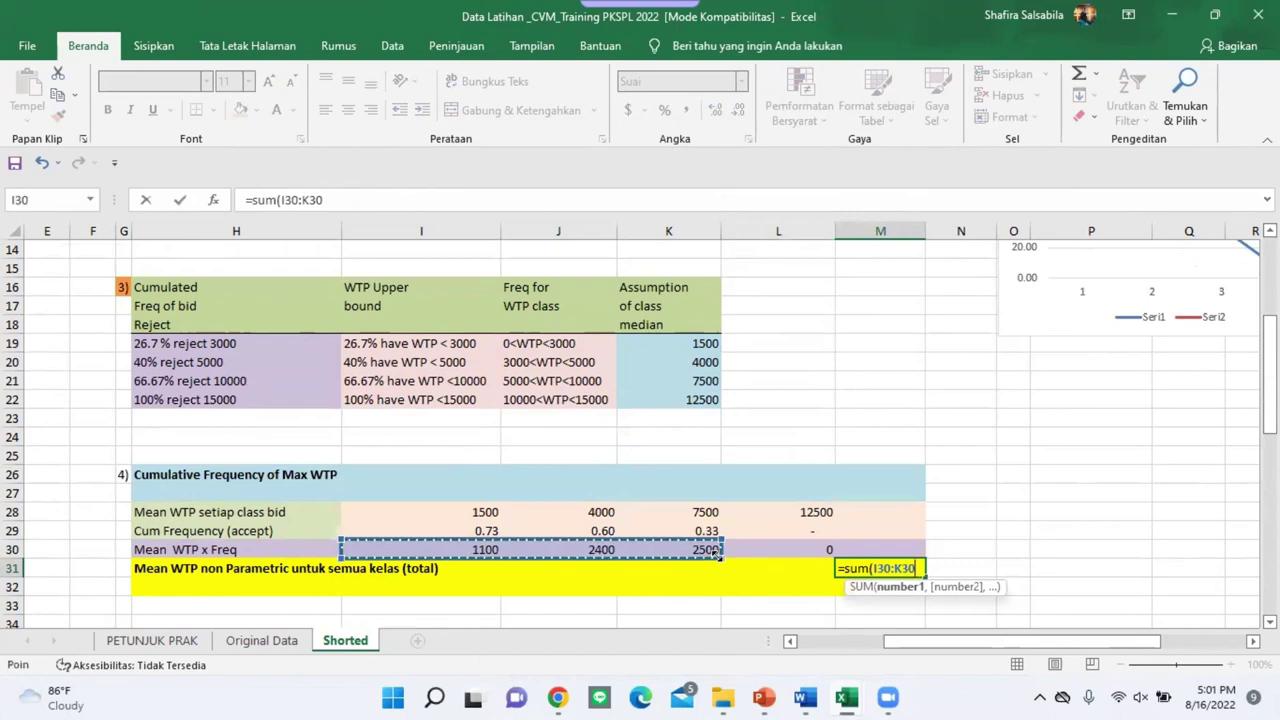
key("Return")
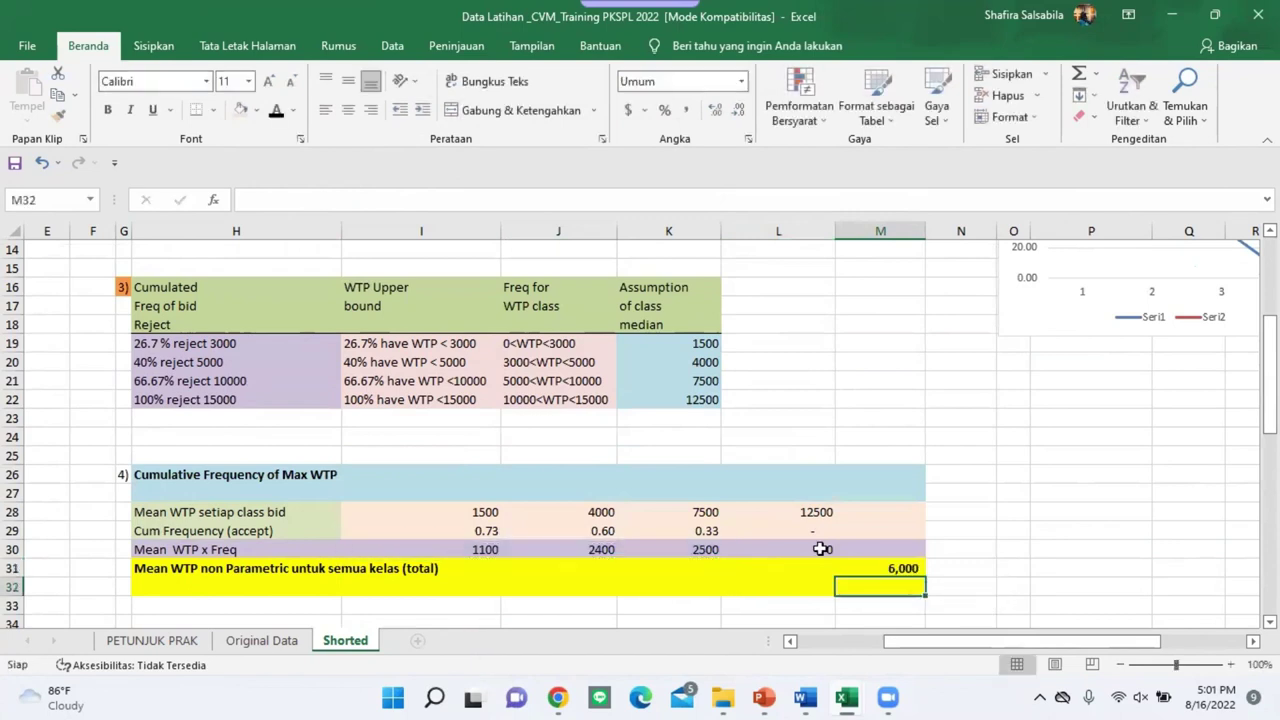
Step: Enlarge the font of the non-parametric mean WTP total in M31 to 12 points
left_click(879, 570)
left_click(268, 81)
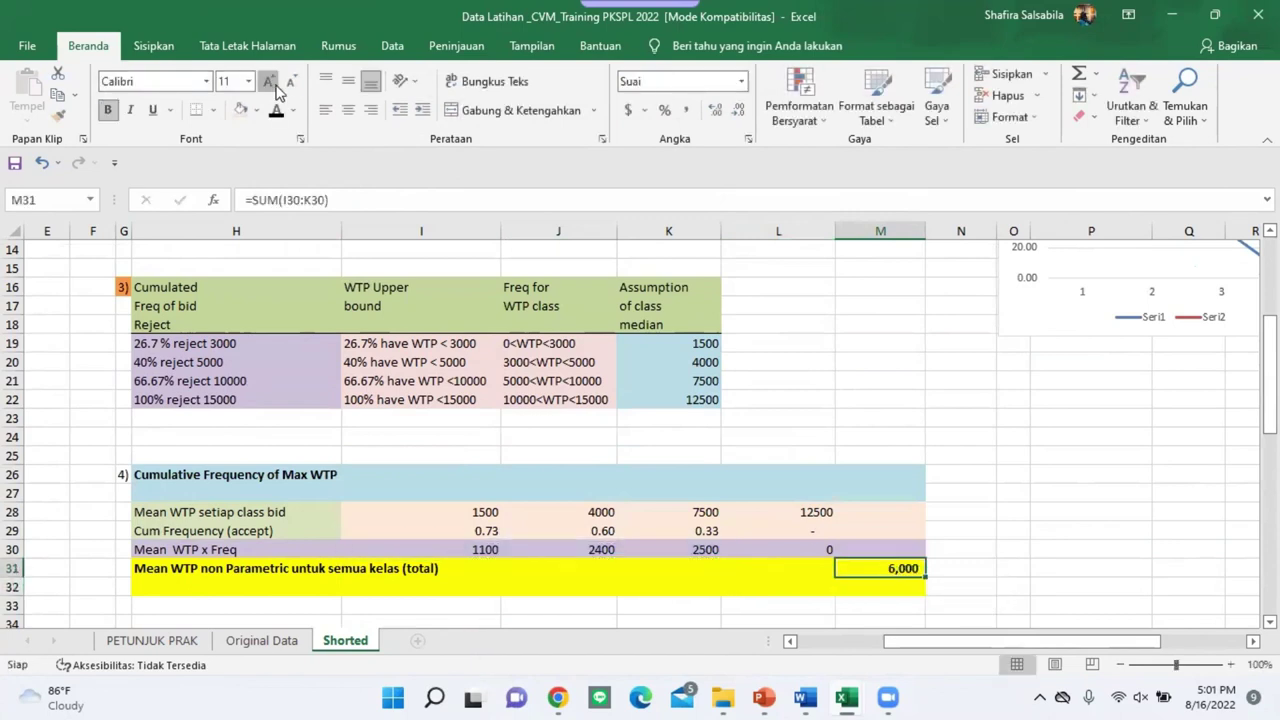
left_click(268, 81)
left_click(287, 84)
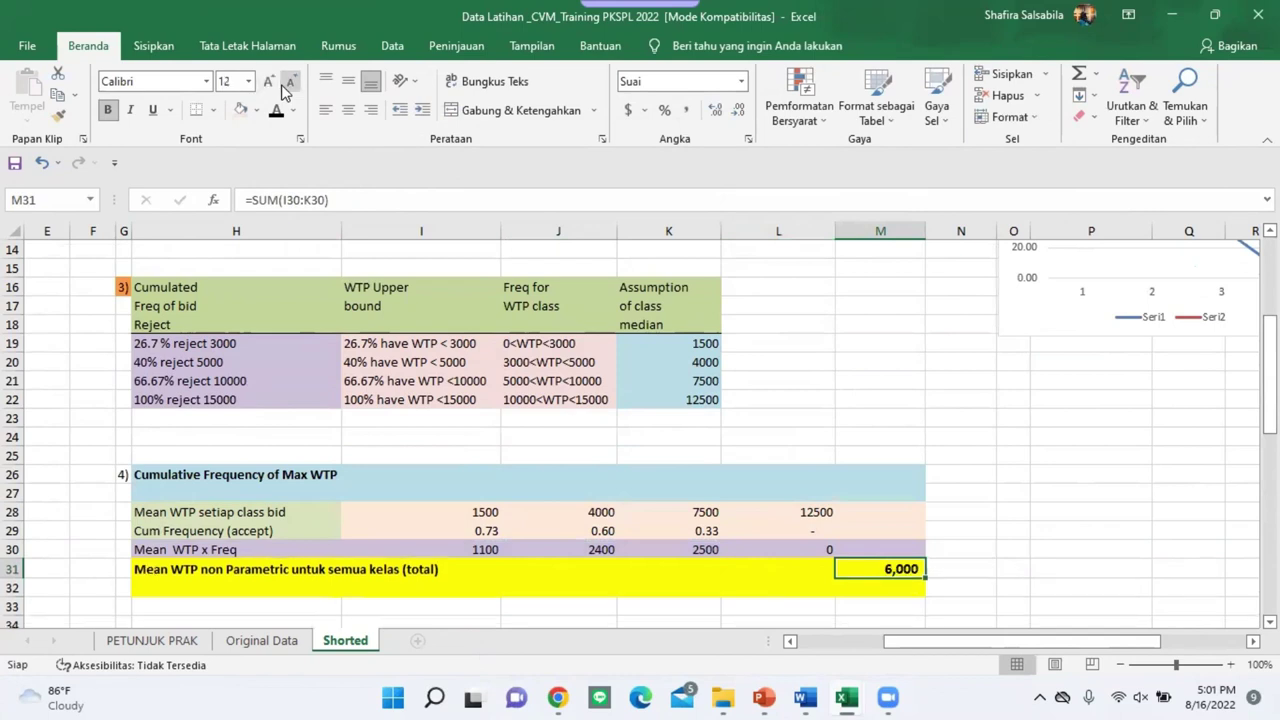
left_click(1020, 493)
Step: Review the mean WTP total in M31 against the class medians and cumulative acceptance frequencies in the tables above it
scroll(947, 469, "down", 2)
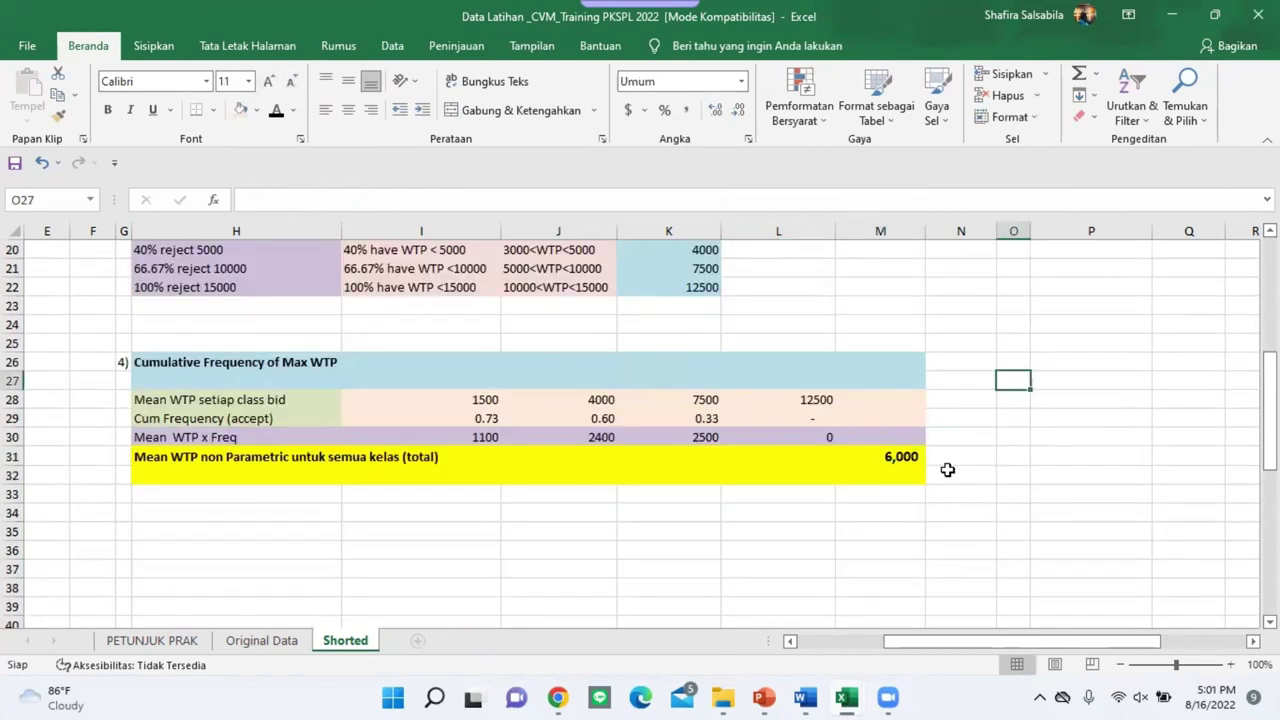
left_click(886, 456)
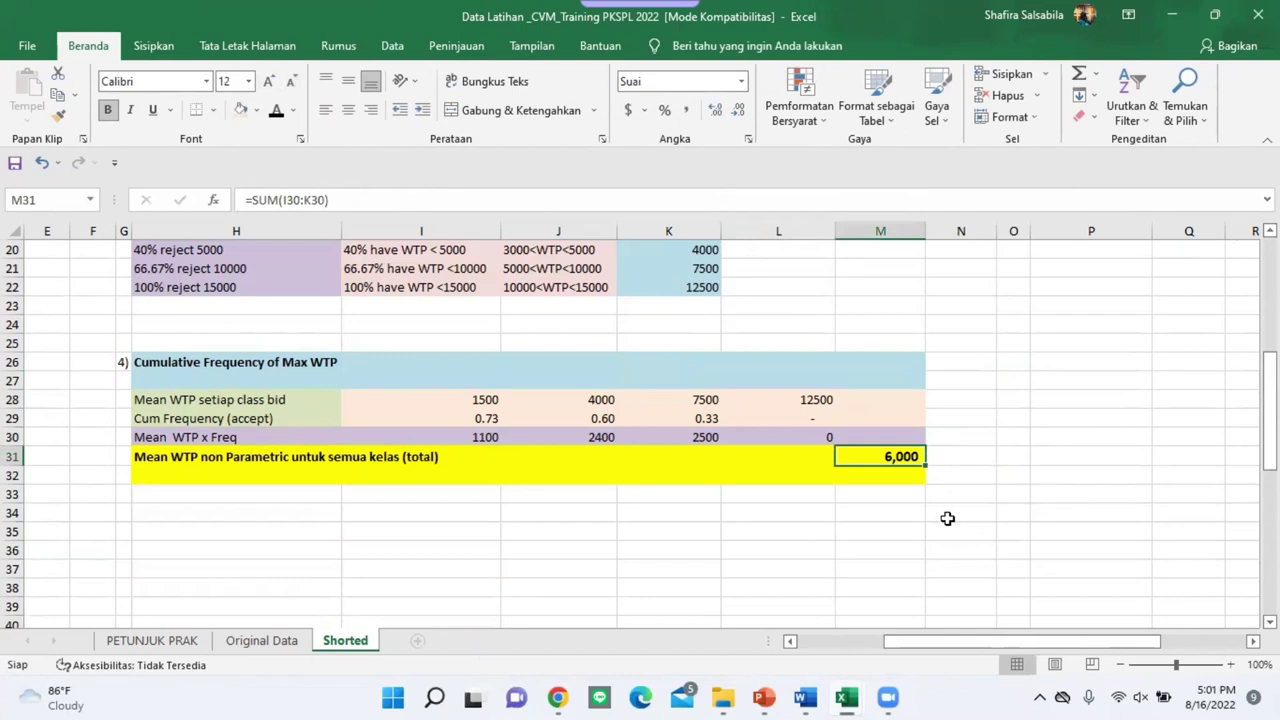
left_click(963, 400)
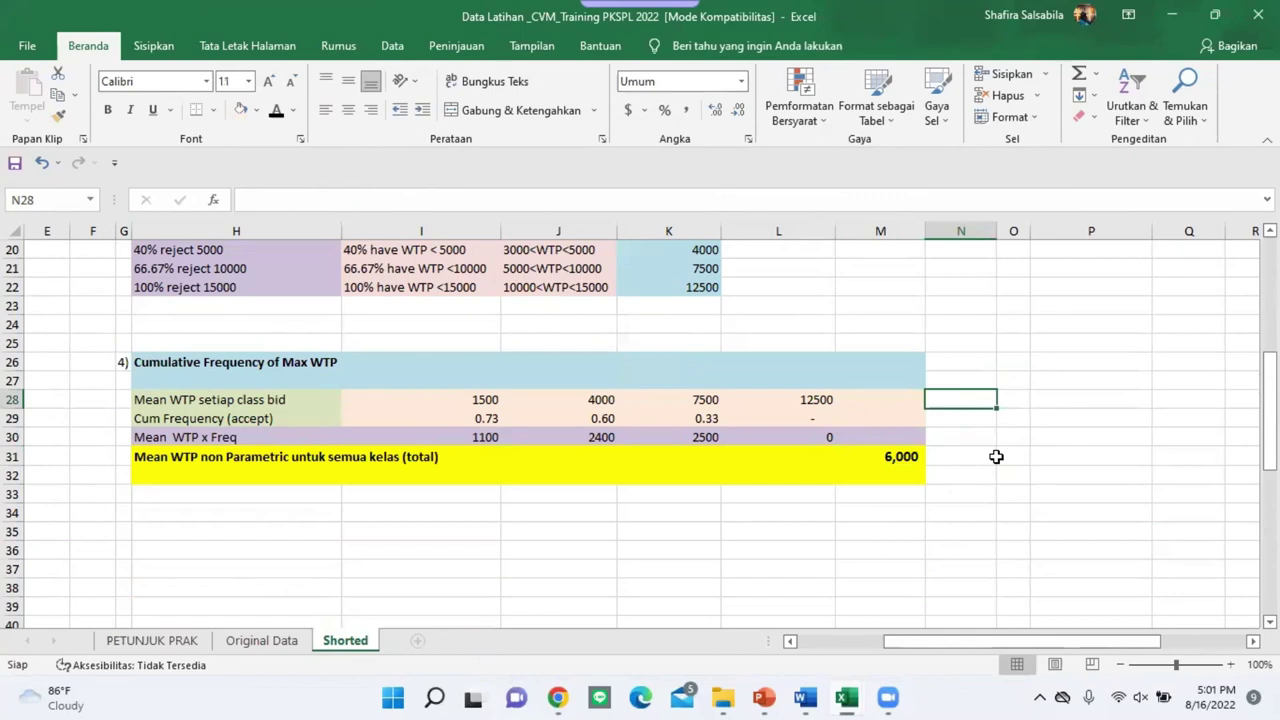
scroll(970, 480, "up", 1)
scroll(903, 540, "up", 1)
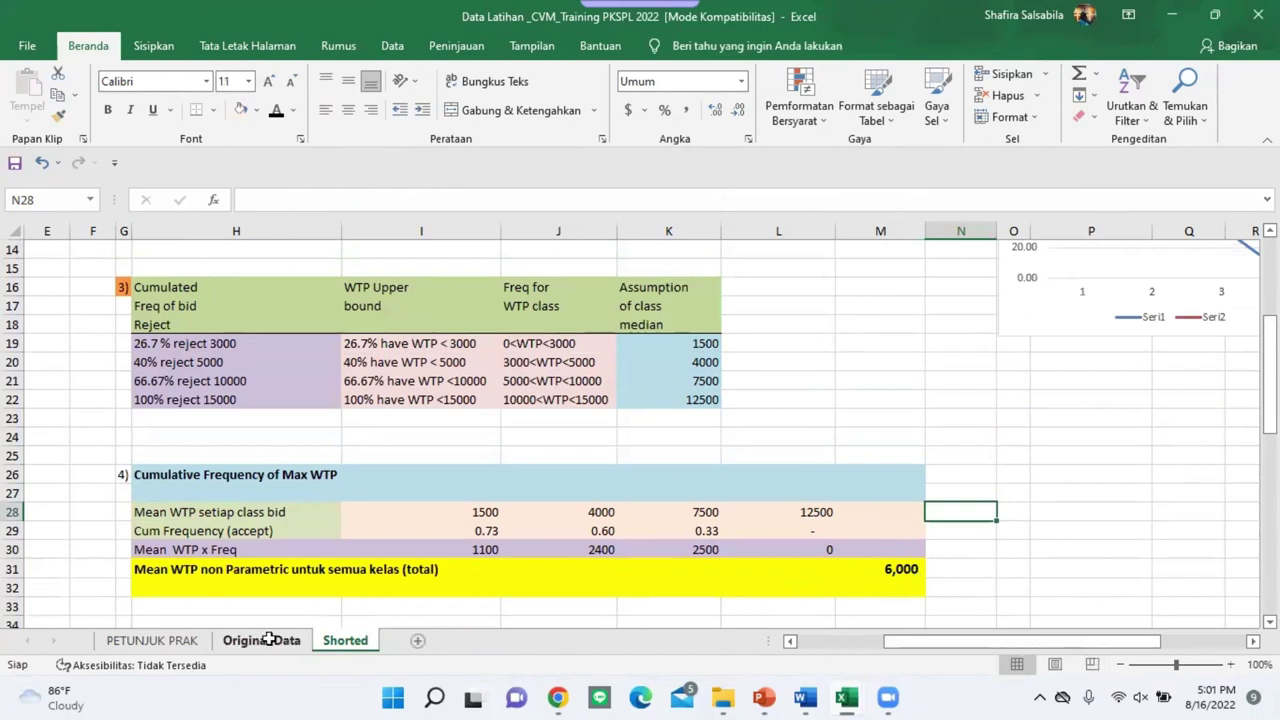
left_click(975, 572)
left_click(903, 568)
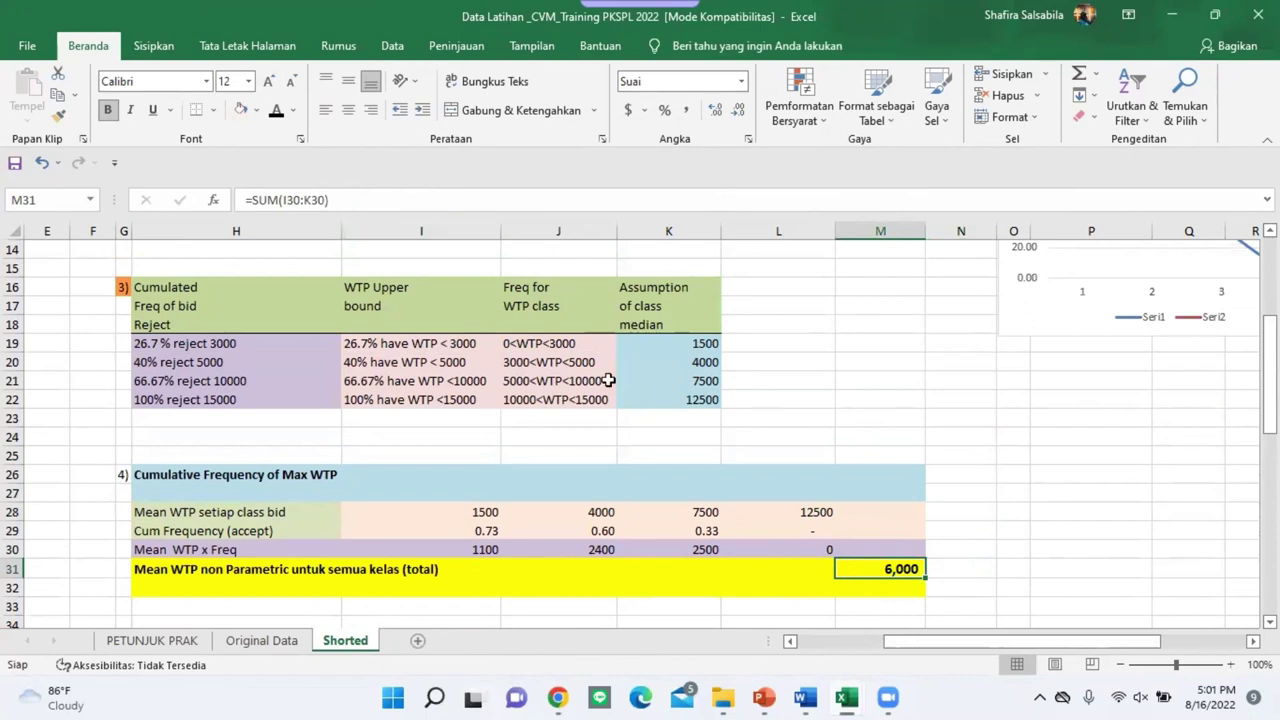
key("Return")
left_click(889, 568)
scroll(600, 463, "up", 1)
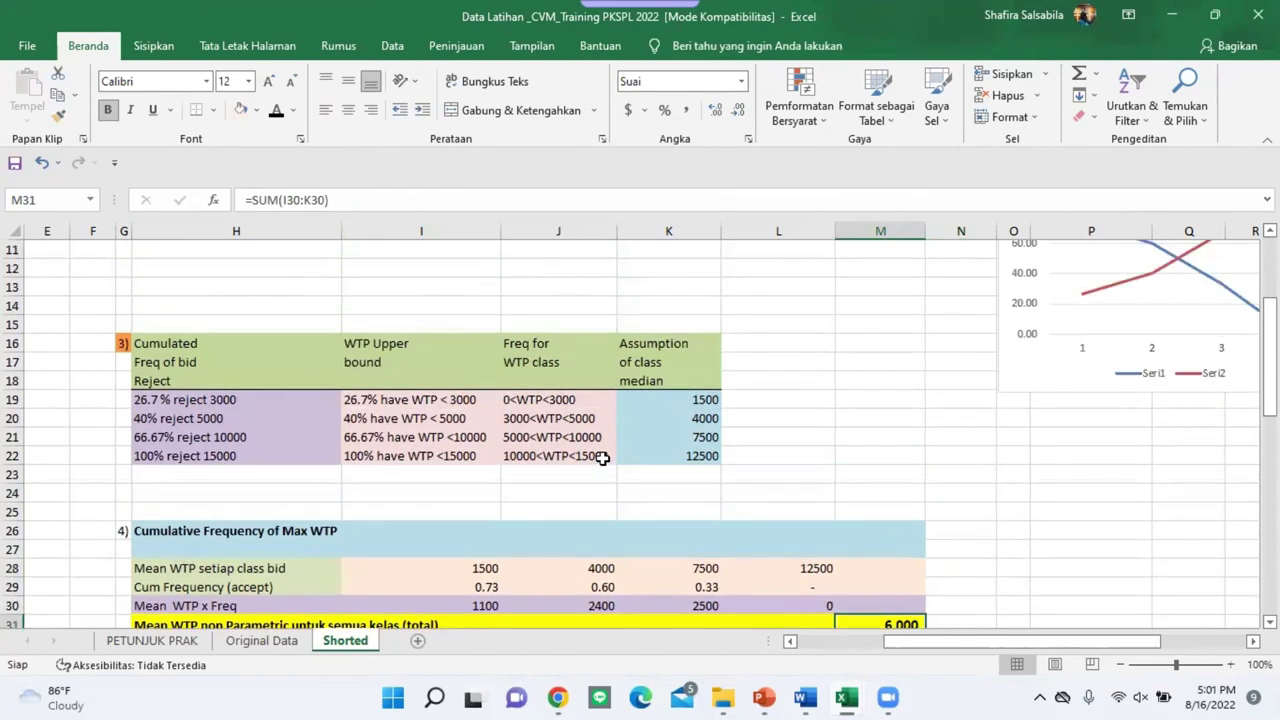
scroll(238, 487, "down", 1)
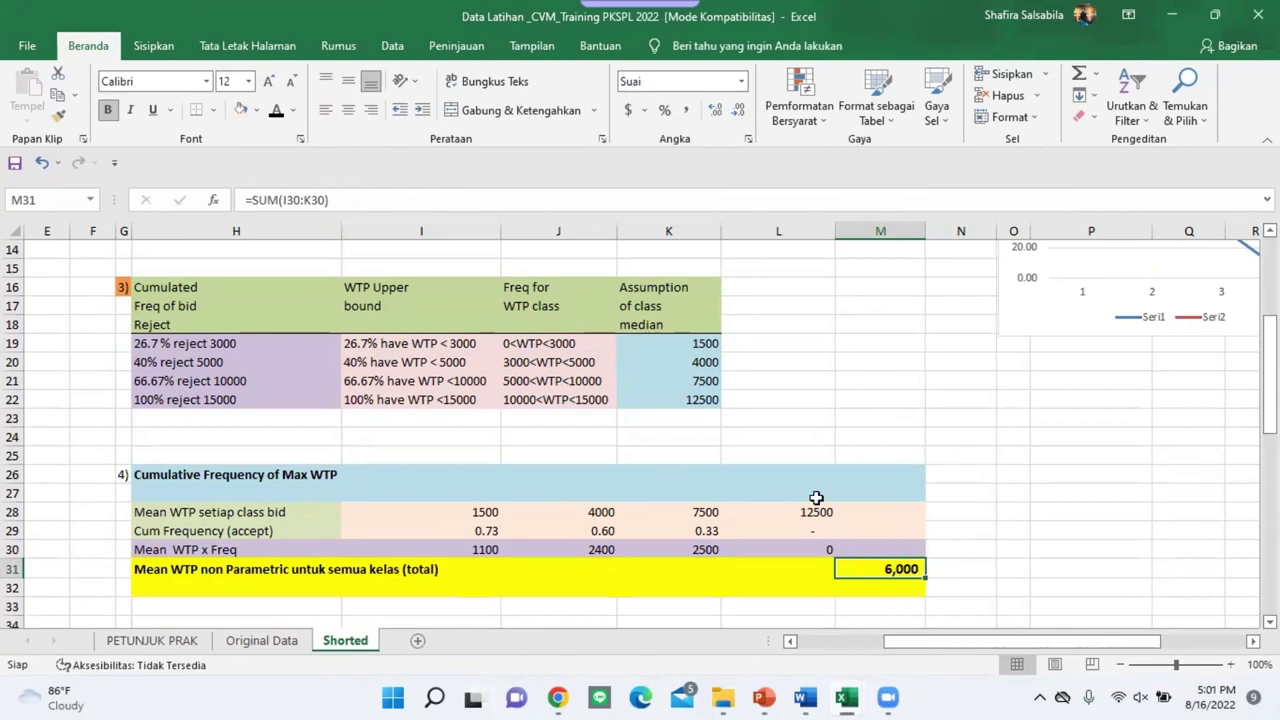
scroll(816, 498, "down", 3)
key("Right")
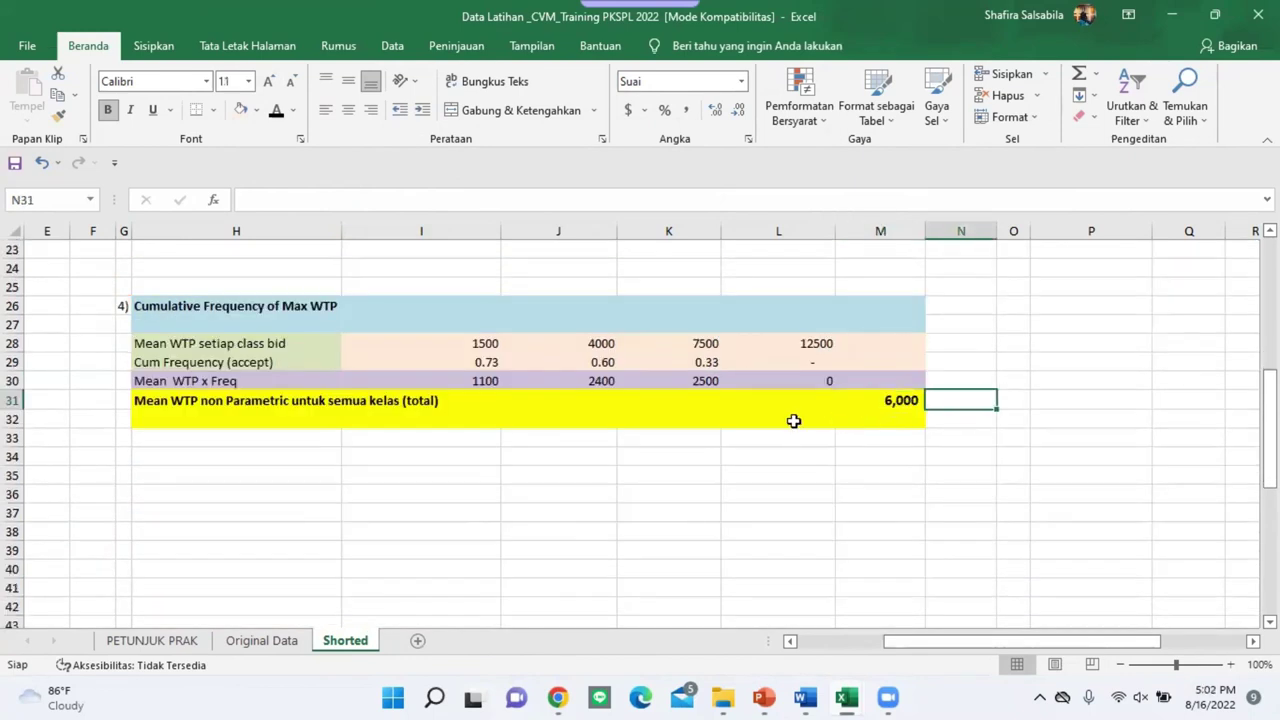
left_click(877, 400)
Step: Look back over the relative frequency of acceptance and refusal table and the sorted respondent data at the start of the sheet
scroll(870, 463, "up", 3)
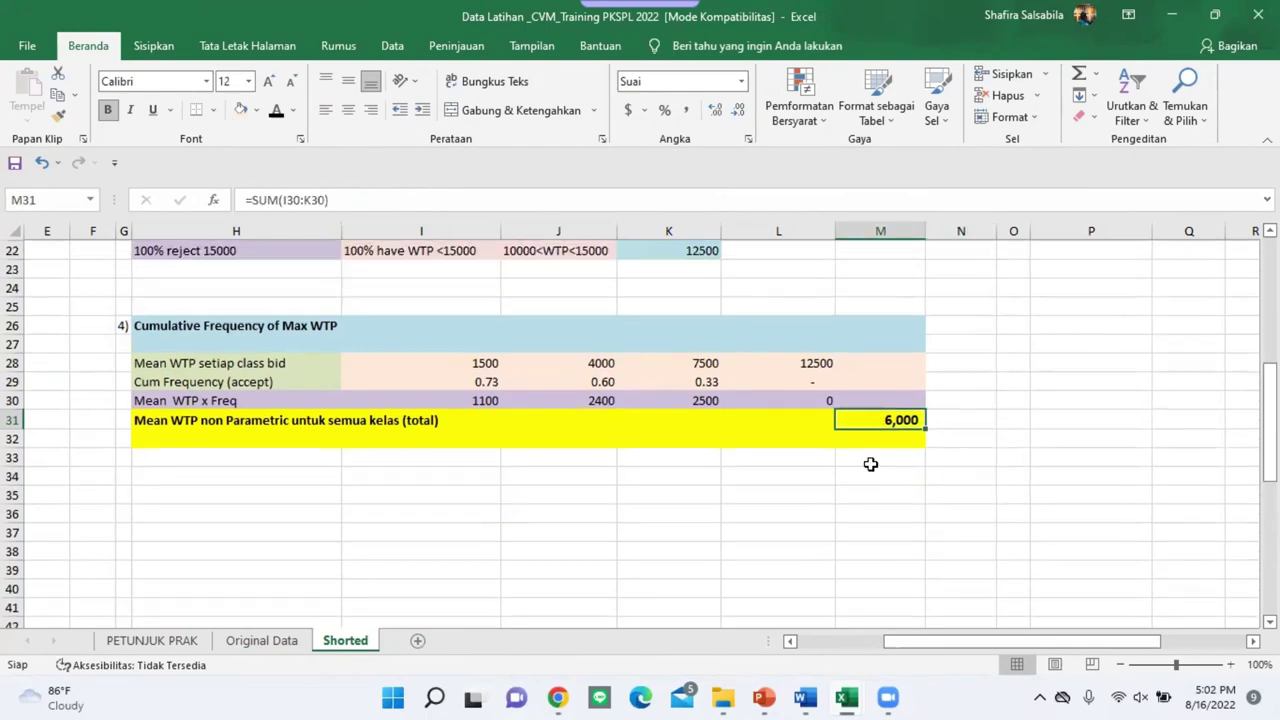
scroll(872, 464, "up", 5)
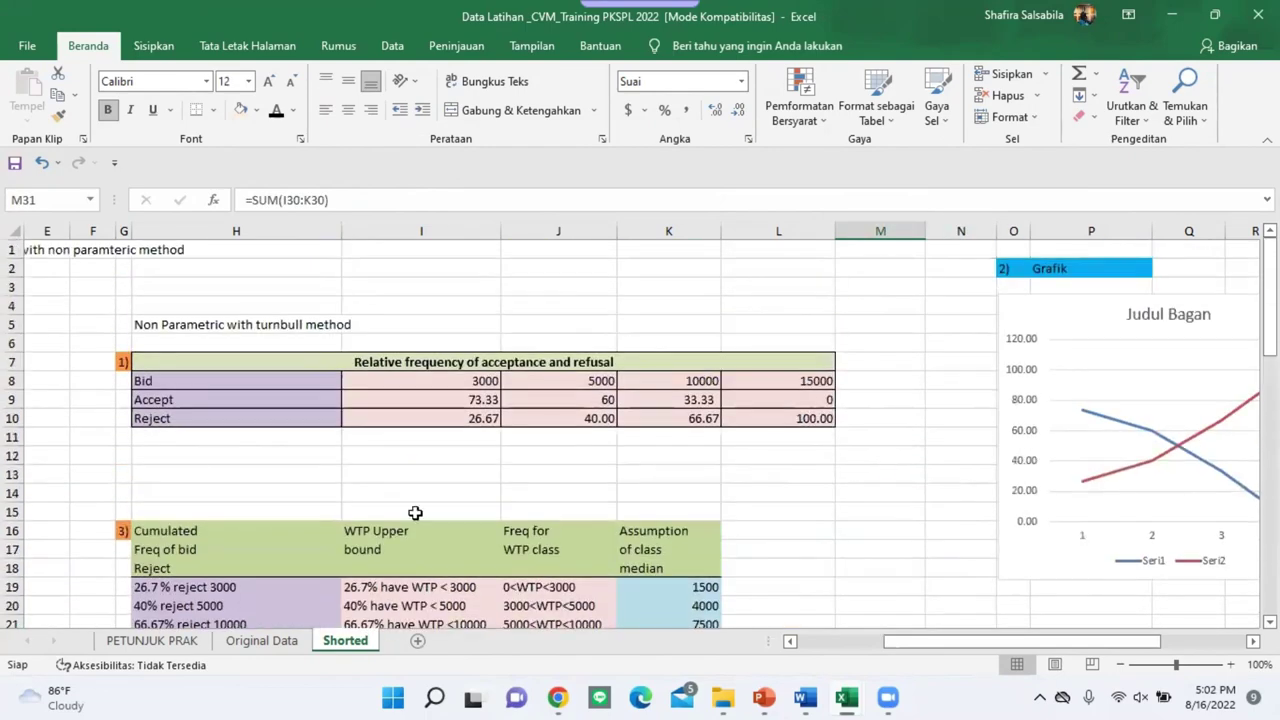
scroll(896, 643, "left", 2)
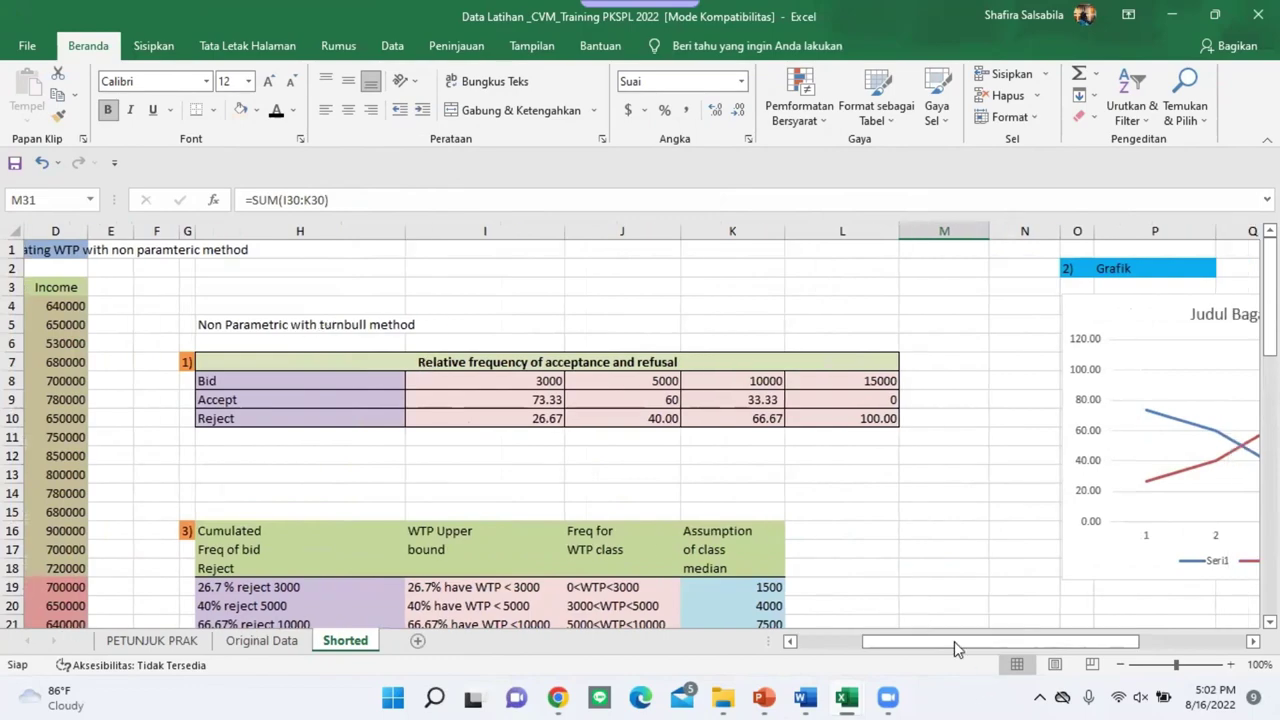
scroll(894, 646, "left", 3)
scroll(268, 333, "down", 3)
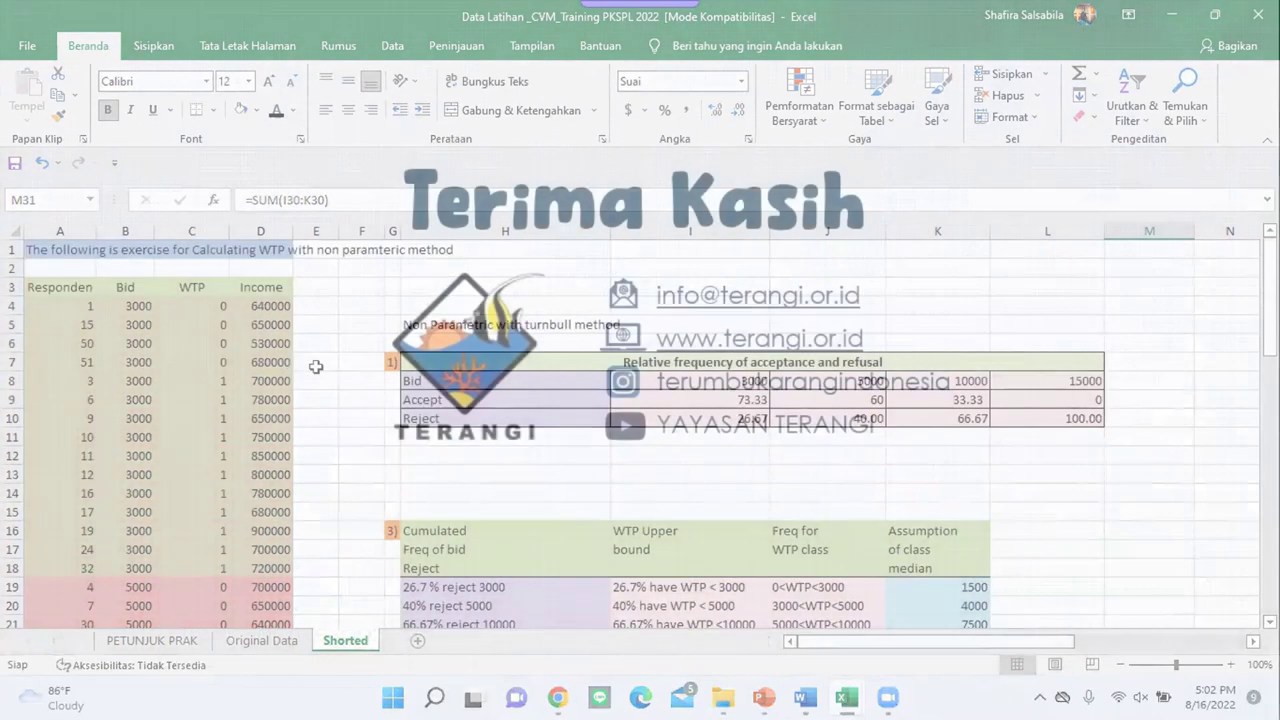